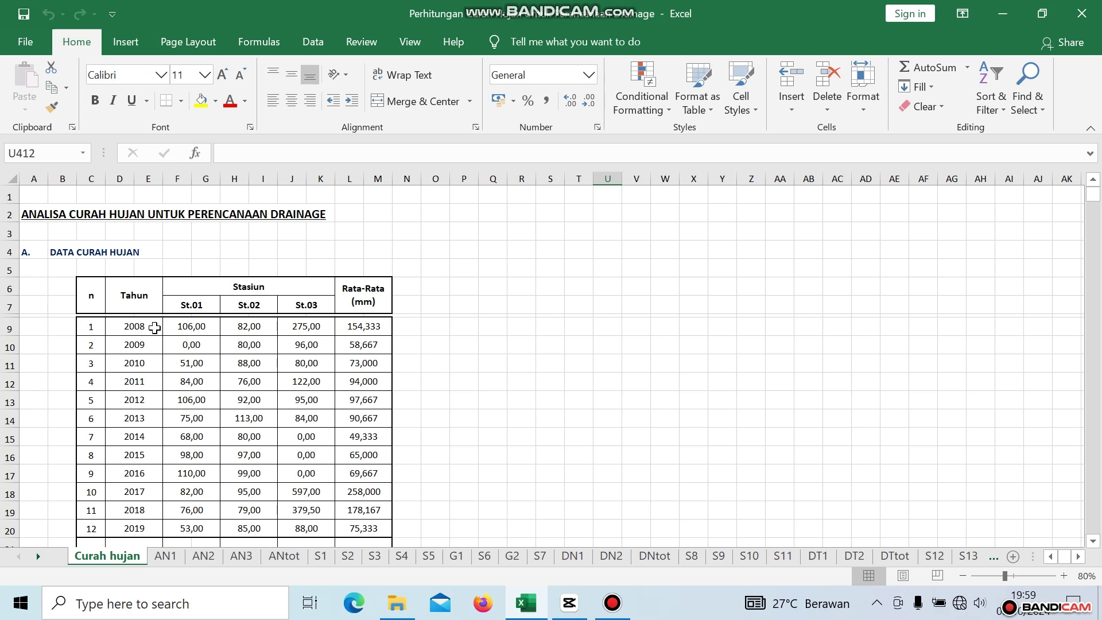
- Review the yearly station rainfall table, the outlier explanation and the Hujan Maksimum chart on the Curah hujan sheet
{"action": "scroll", "coordinate": [186, 338], "scroll_direction": "down", "scroll_amount": 1}
{"action": "scroll", "coordinate": [180, 338], "scroll_direction": "up", "scroll_amount": 1}
{"action": "scroll", "coordinate": [304, 420], "scroll_direction": "down", "scroll_amount": 1}
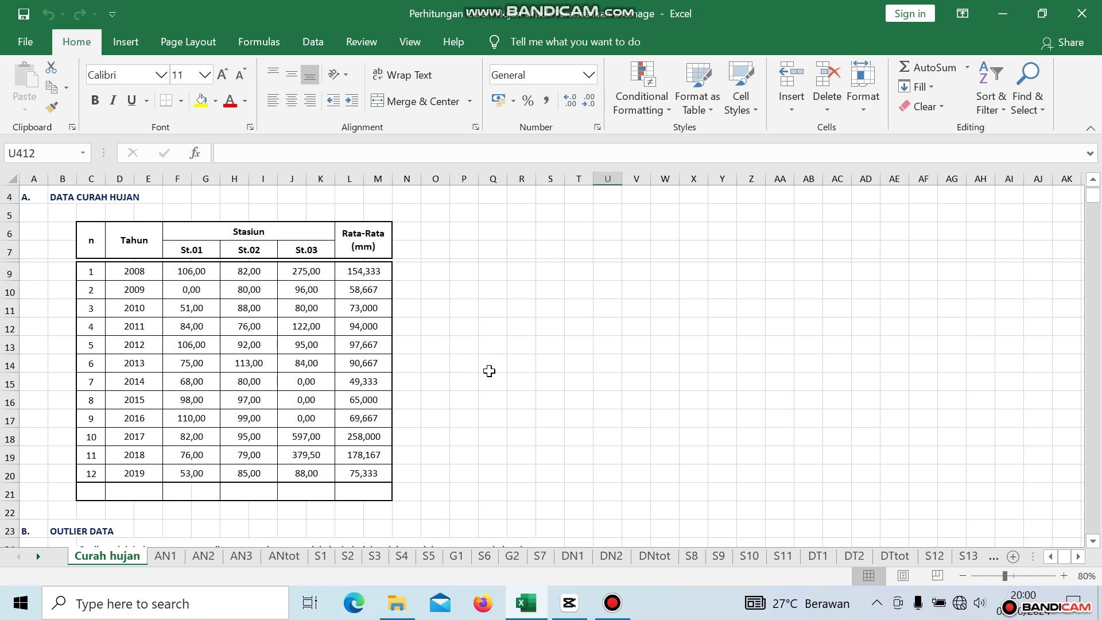
{"action": "scroll", "coordinate": [489, 371], "scroll_direction": "down", "scroll_amount": 3}
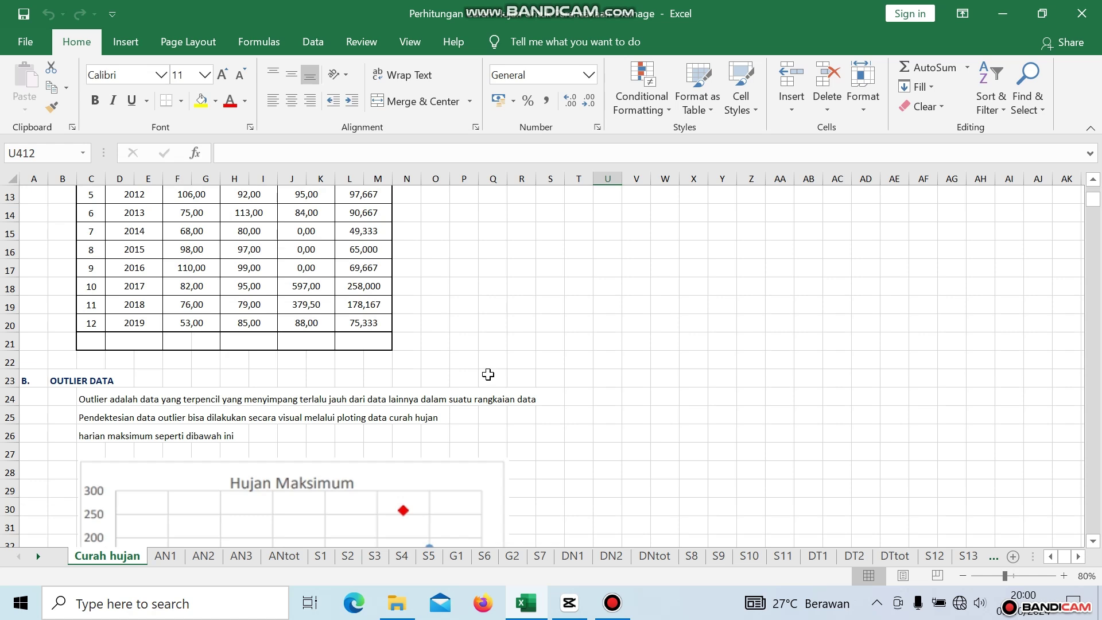
{"action": "scroll", "coordinate": [487, 374], "scroll_direction": "down", "scroll_amount": 3}
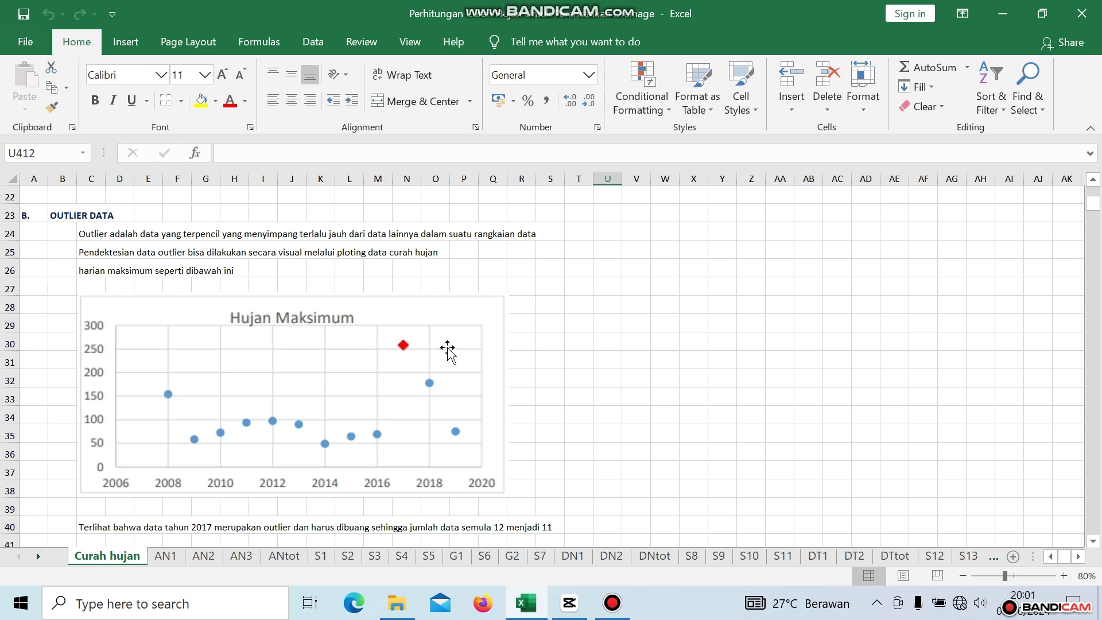
{"action": "scroll", "coordinate": [446, 351], "scroll_direction": "down", "scroll_amount": 1}
{"action": "scroll", "coordinate": [447, 349], "scroll_direction": "up", "scroll_amount": 1}
{"action": "scroll", "coordinate": [455, 389], "scroll_direction": "up", "scroll_amount": 6}
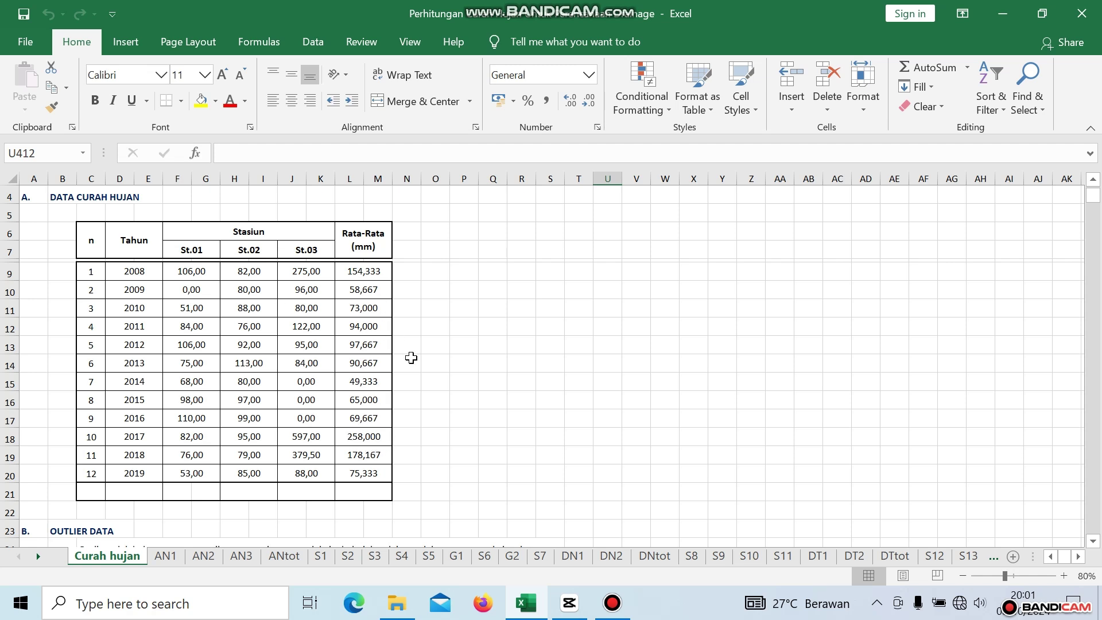
{"action": "scroll", "coordinate": [409, 403], "scroll_direction": "down", "scroll_amount": 5}
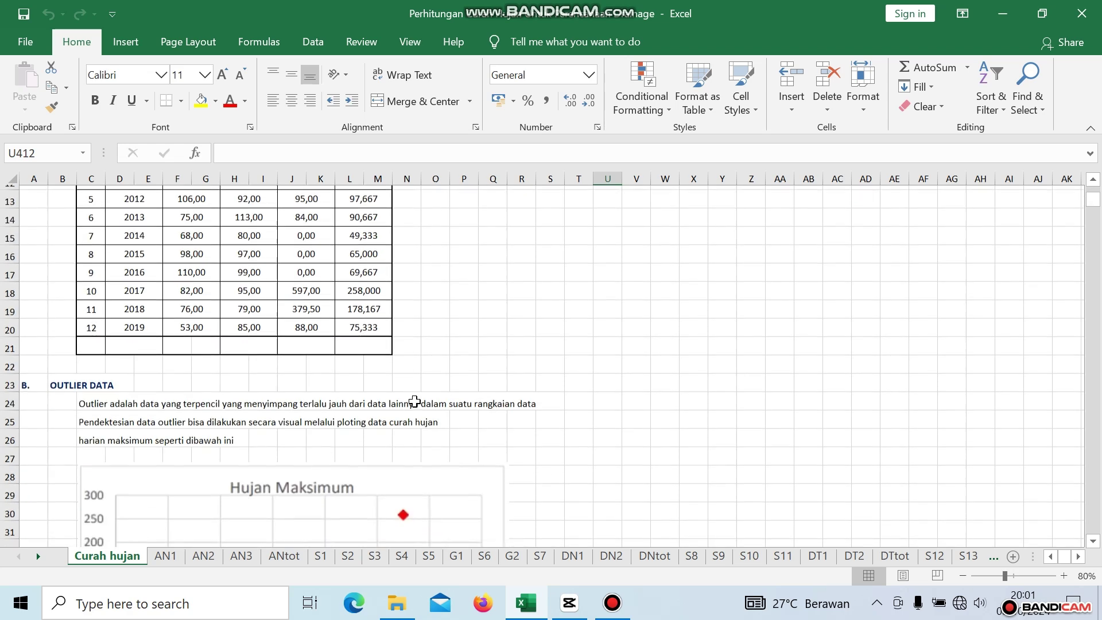
{"action": "scroll", "coordinate": [415, 403], "scroll_direction": "down", "scroll_amount": 2}
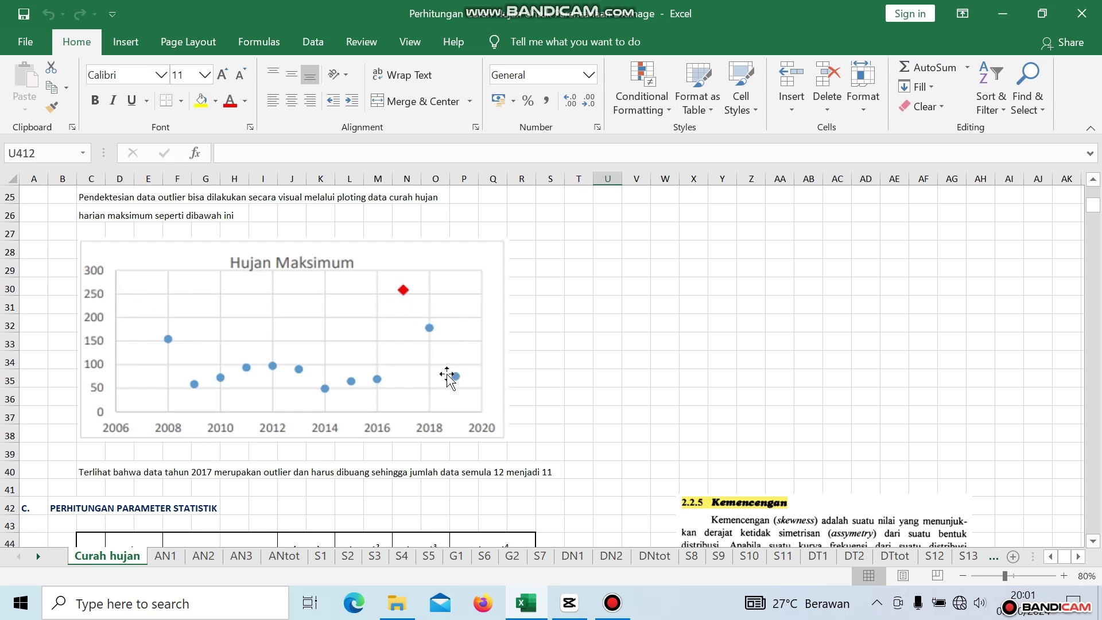
- Compare the yearly Rata-Rata rainfall values in the data table with the points plotted in the Hujan Maksimum chart
{"action": "scroll", "coordinate": [298, 462], "scroll_direction": "up", "scroll_amount": 1}
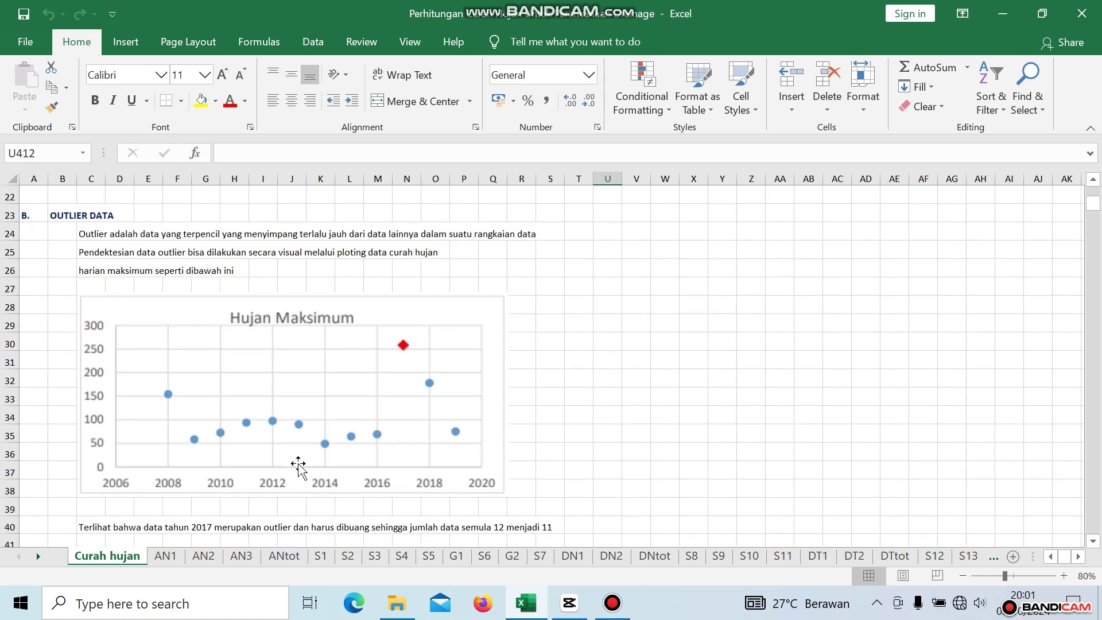
{"action": "scroll", "coordinate": [298, 464], "scroll_direction": "up", "scroll_amount": 6}
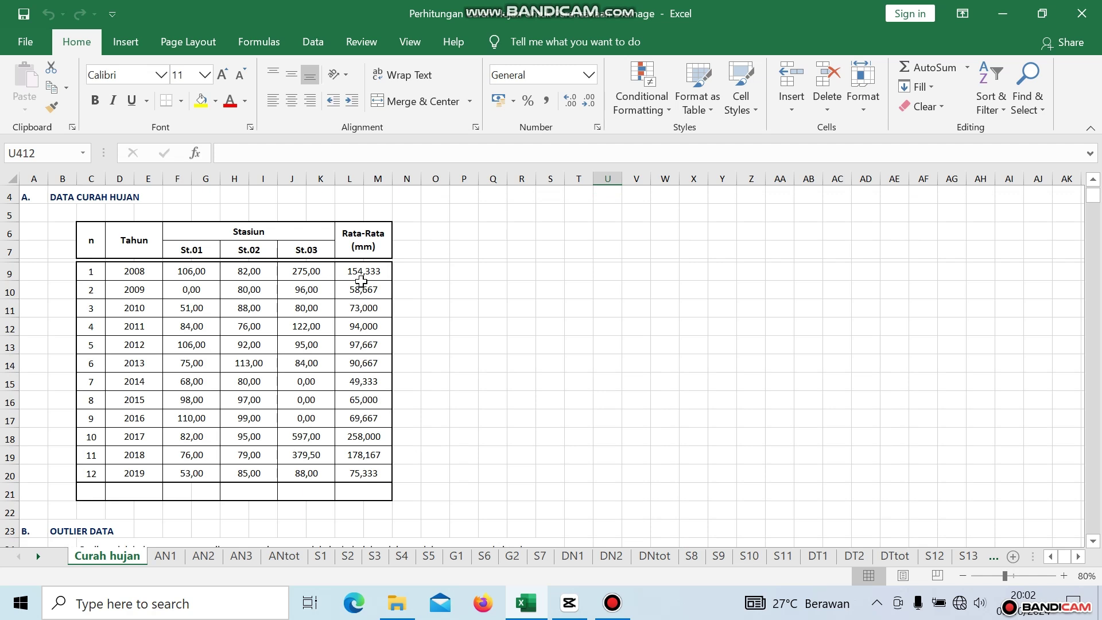
{"action": "scroll", "coordinate": [367, 350], "scroll_direction": "down", "scroll_amount": 7}
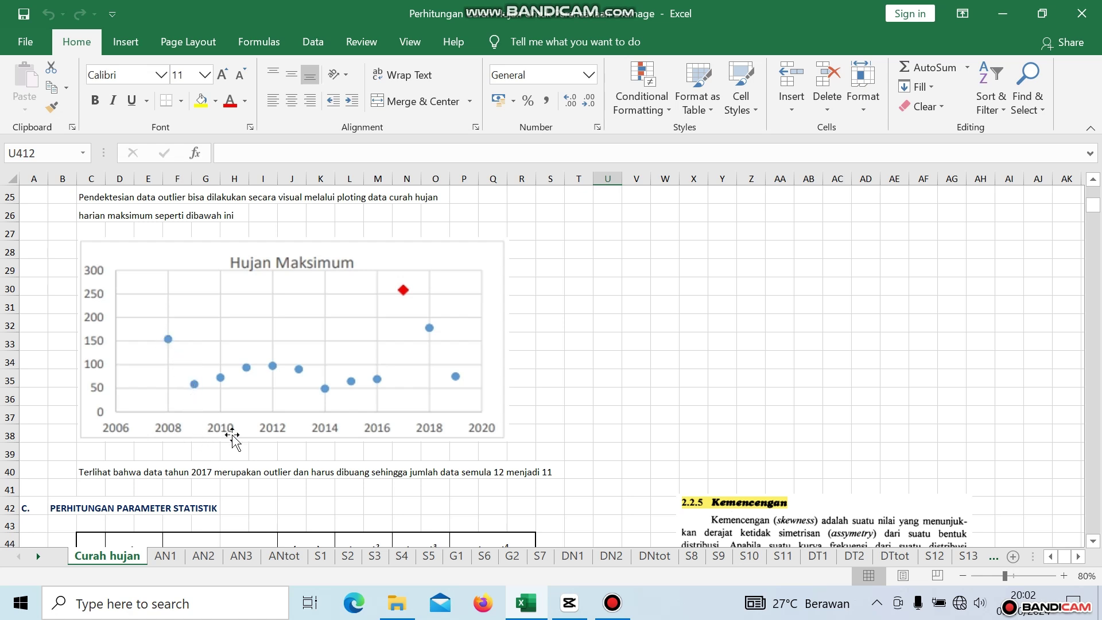
{"action": "scroll", "coordinate": [232, 438], "scroll_direction": "up", "scroll_amount": 5}
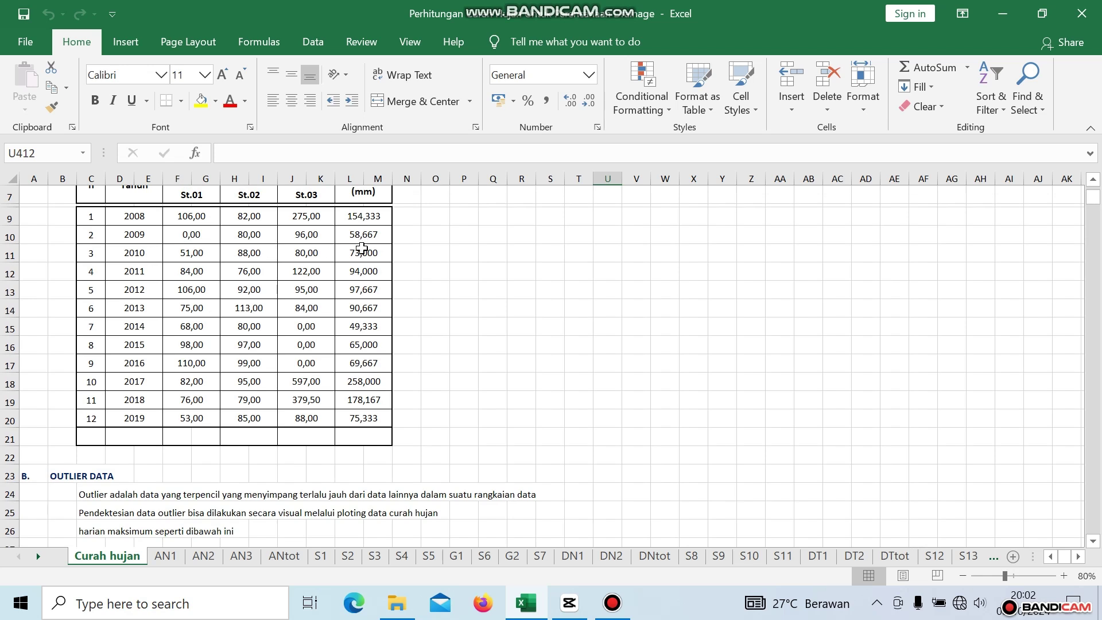
{"action": "scroll", "coordinate": [273, 379], "scroll_direction": "down", "scroll_amount": 7}
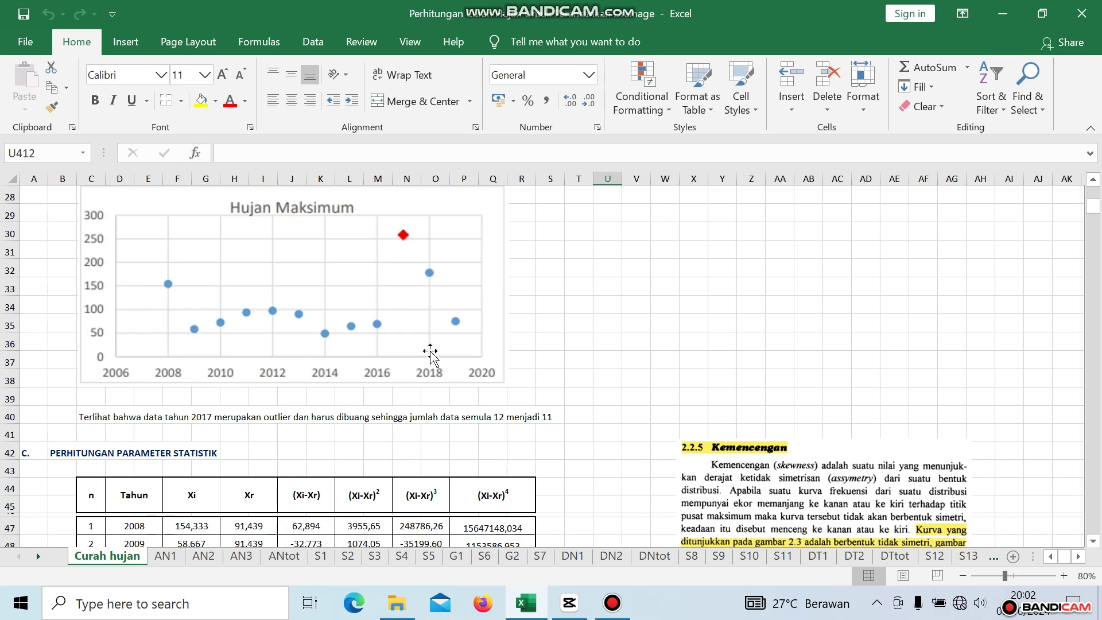
{"action": "scroll", "coordinate": [430, 352], "scroll_direction": "up", "scroll_amount": 6}
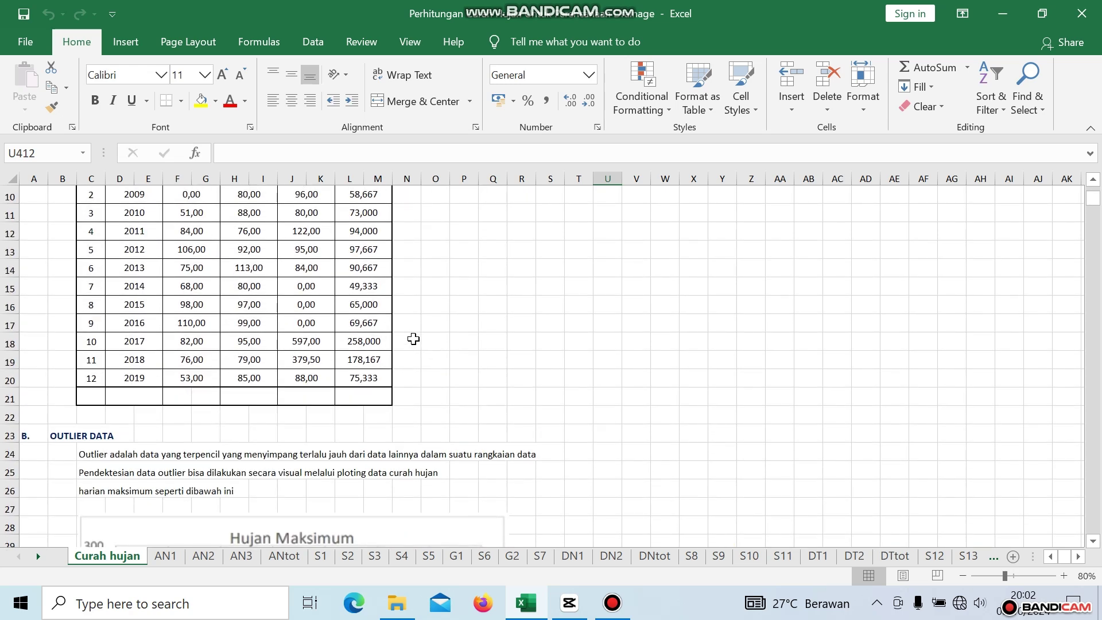
{"action": "scroll", "coordinate": [349, 351], "scroll_direction": "down", "scroll_amount": 1}
{"action": "scroll", "coordinate": [349, 351], "scroll_direction": "down", "scroll_amount": 5}
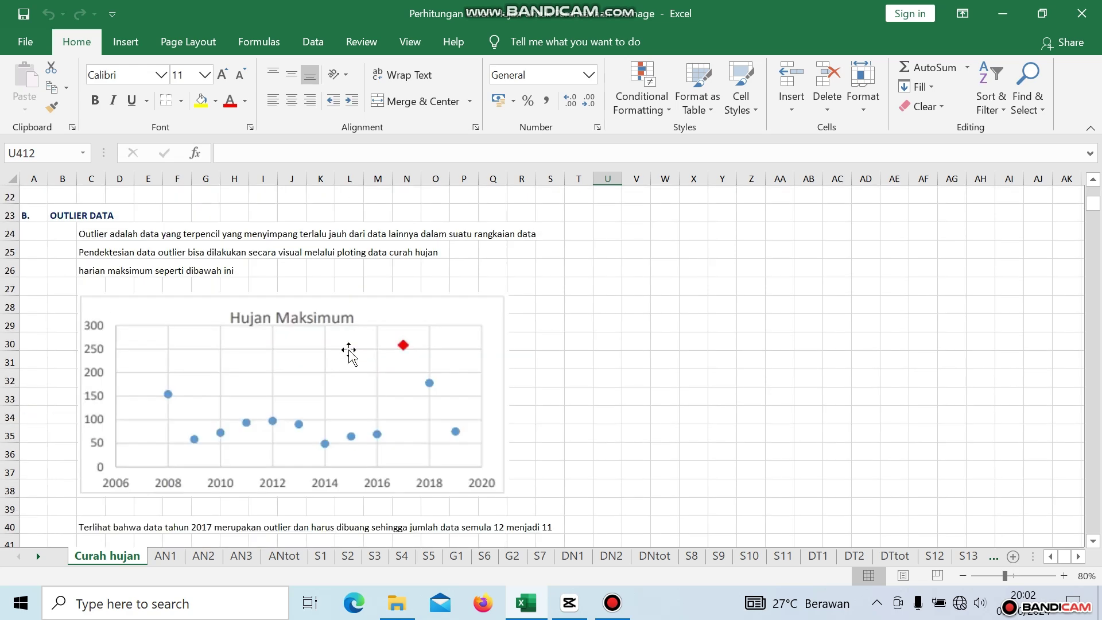
{"action": "scroll", "coordinate": [343, 347], "scroll_direction": "up", "scroll_amount": 6}
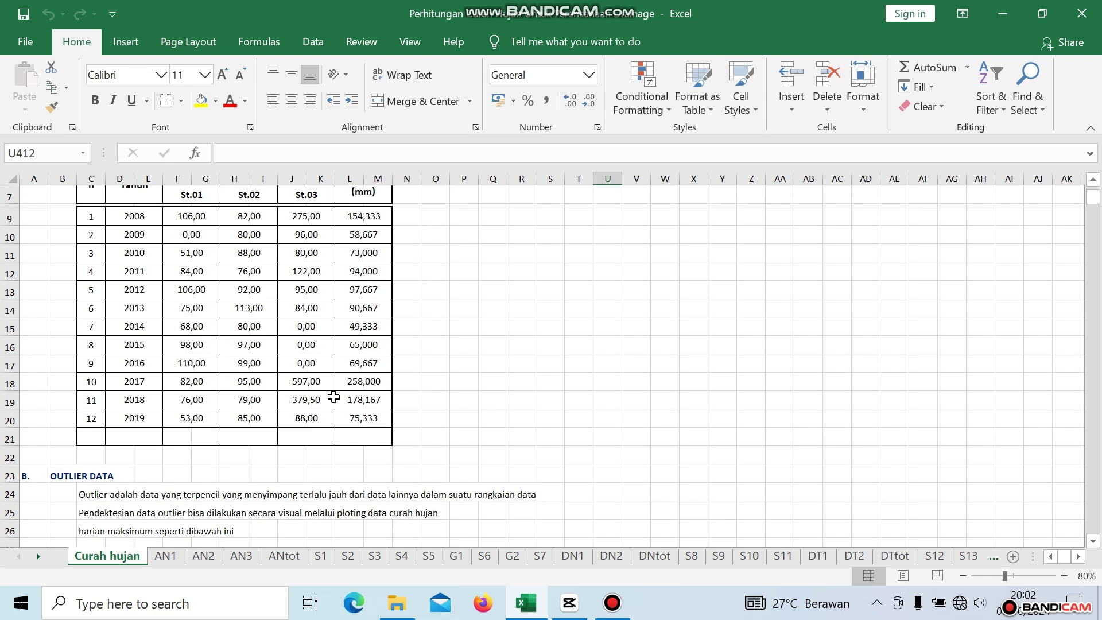
{"action": "scroll", "coordinate": [334, 397], "scroll_direction": "down", "scroll_amount": 6}
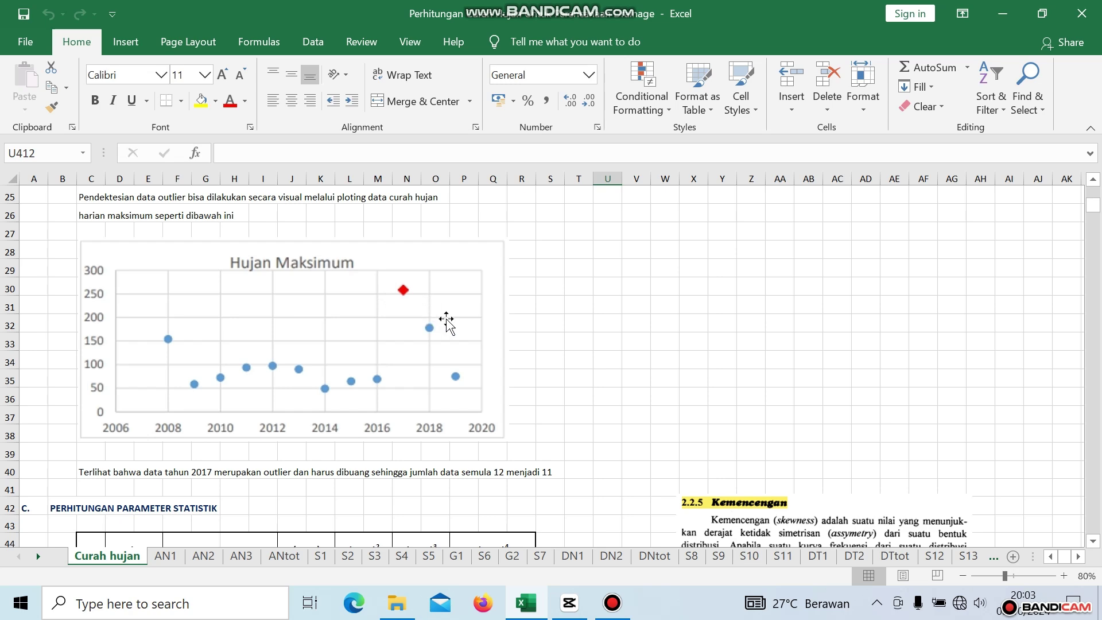
- Read the outlier conclusion below the Hujan Maksimum chart and check it against the 2017 row of the rainfall table
{"action": "scroll", "coordinate": [447, 322], "scroll_direction": "up", "scroll_amount": 2}
{"action": "scroll", "coordinate": [447, 322], "scroll_direction": "down", "scroll_amount": 2}
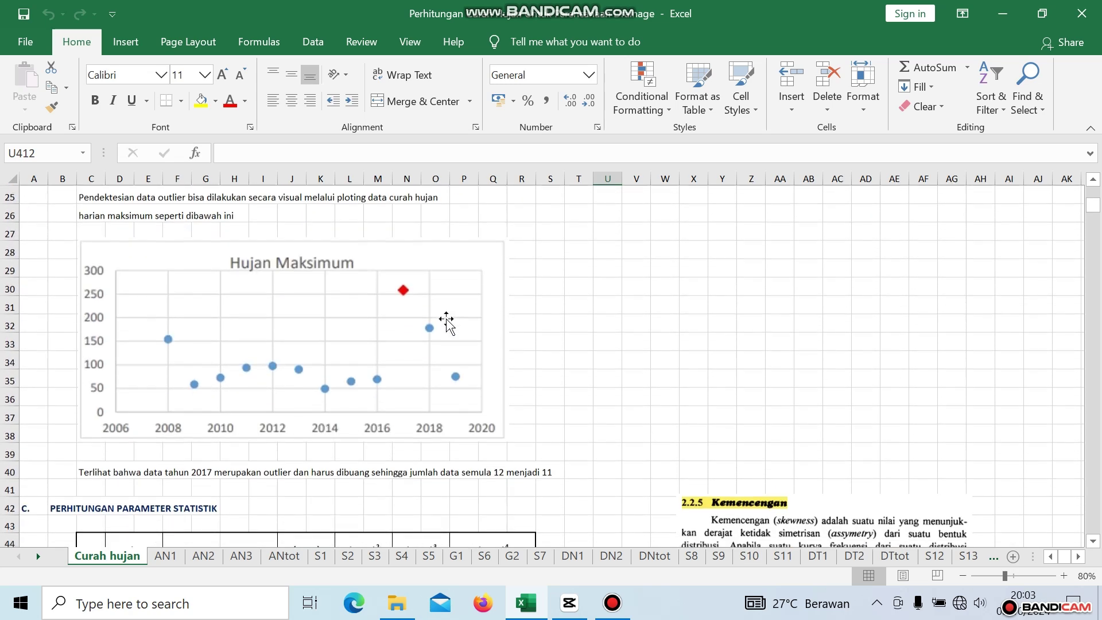
{"action": "scroll", "coordinate": [447, 322], "scroll_direction": "down", "scroll_amount": 1}
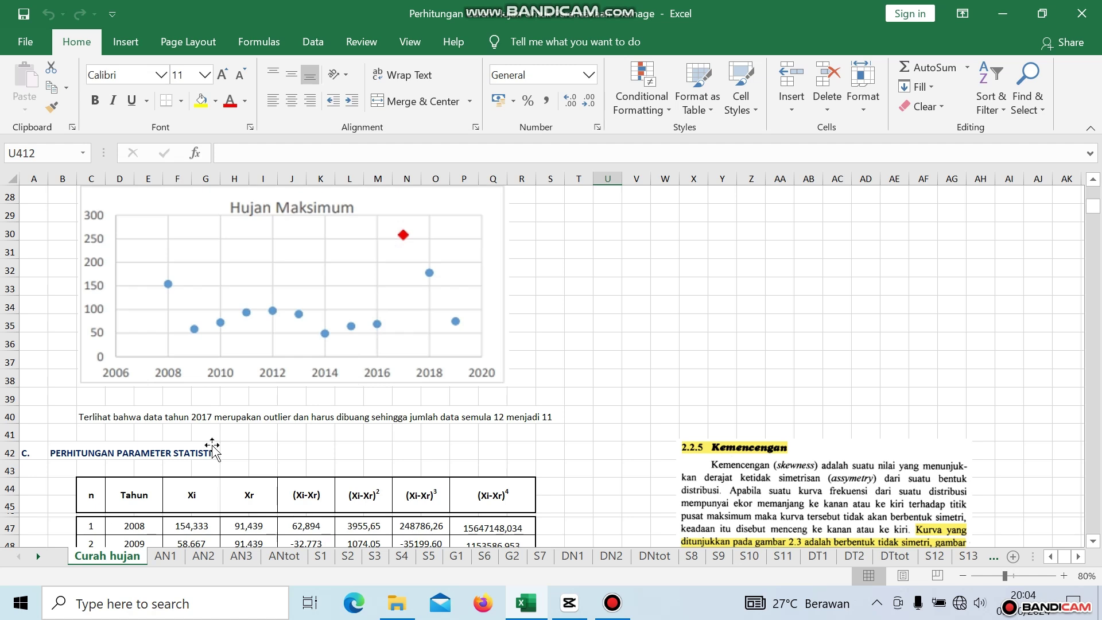
{"action": "scroll", "coordinate": [212, 448], "scroll_direction": "up", "scroll_amount": 1}
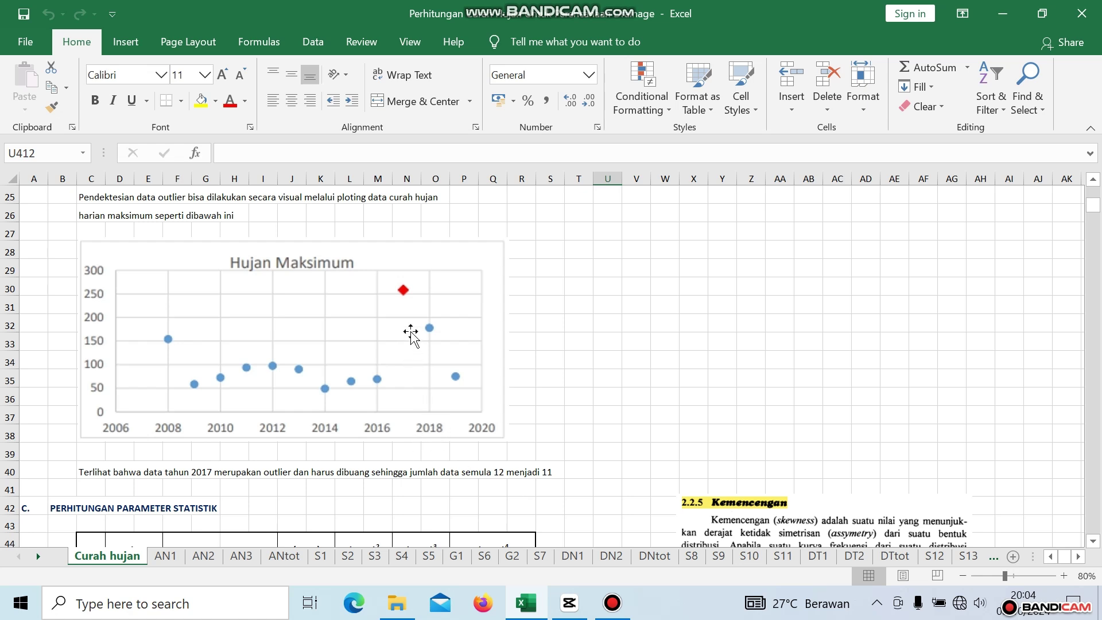
{"action": "scroll", "coordinate": [411, 331], "scroll_direction": "up", "scroll_amount": 6}
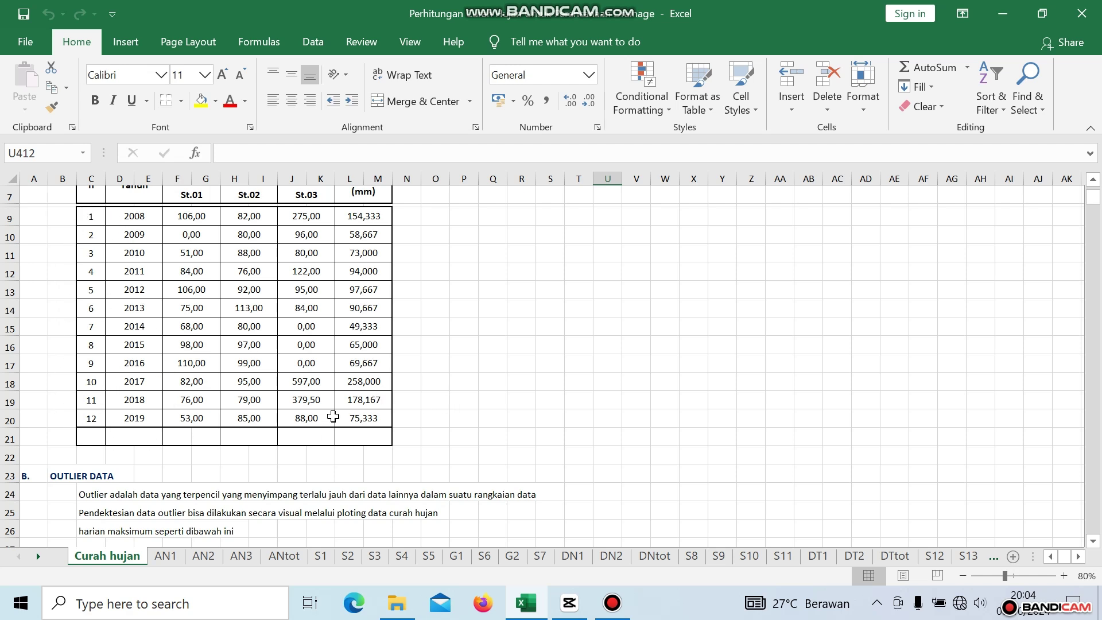
- Examine the Perhitungan Parameter Statistik table and inspect which cells the 2008 Xr formula refers to
{"action": "scroll", "coordinate": [333, 418], "scroll_direction": "down", "scroll_amount": 6}
{"action": "scroll", "coordinate": [333, 419], "scroll_direction": "down", "scroll_amount": 3}
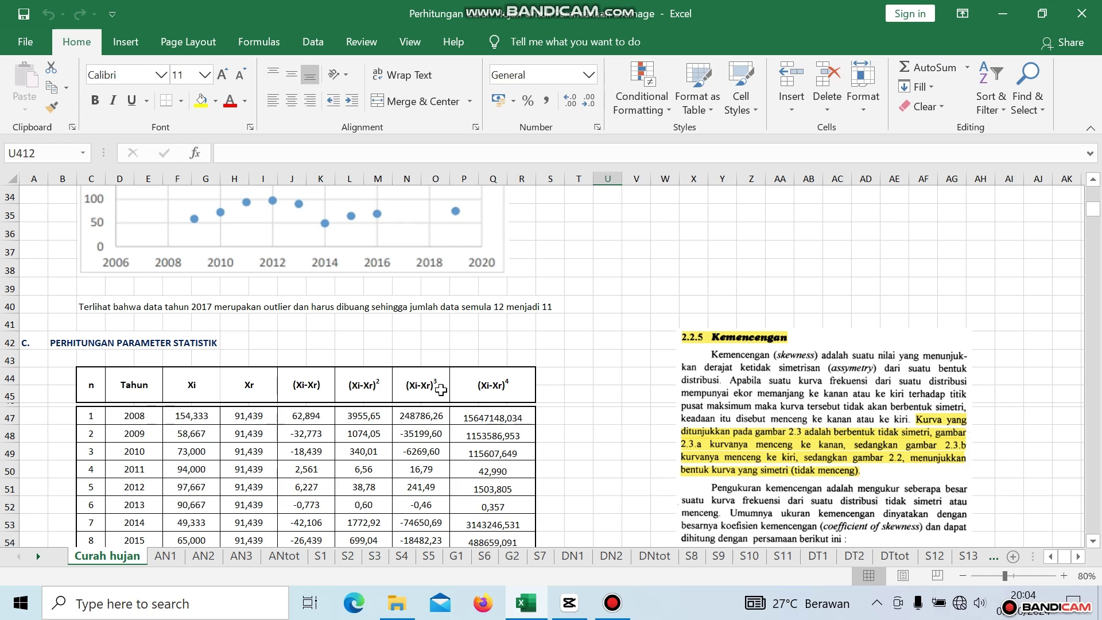
{"action": "scroll", "coordinate": [591, 357], "scroll_direction": "down", "scroll_amount": 3}
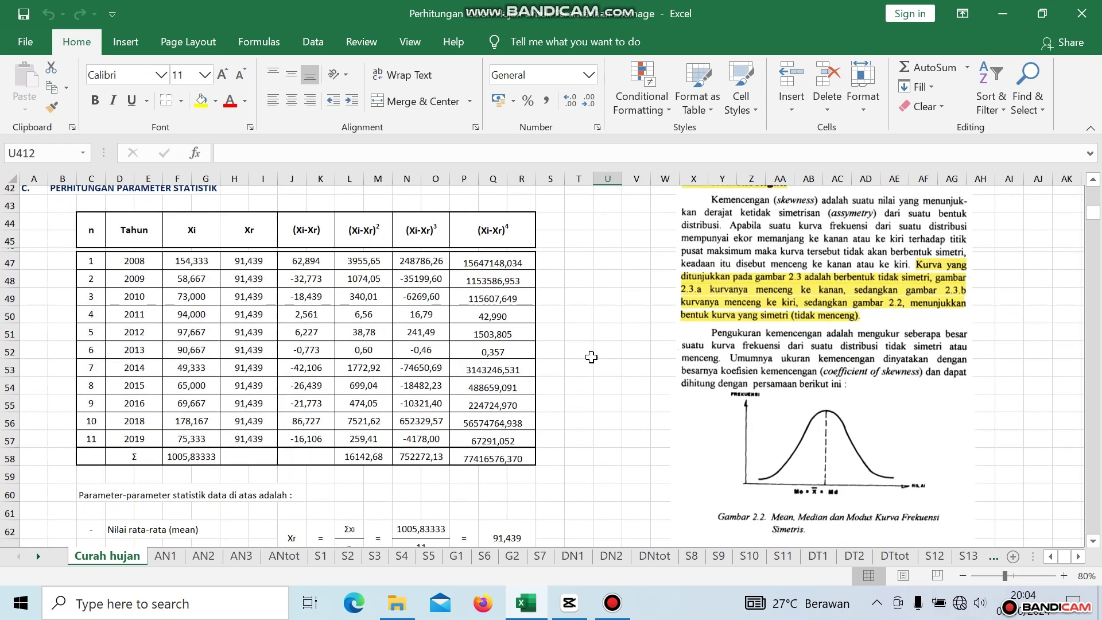
{"action": "scroll", "coordinate": [590, 356], "scroll_direction": "up", "scroll_amount": 1}
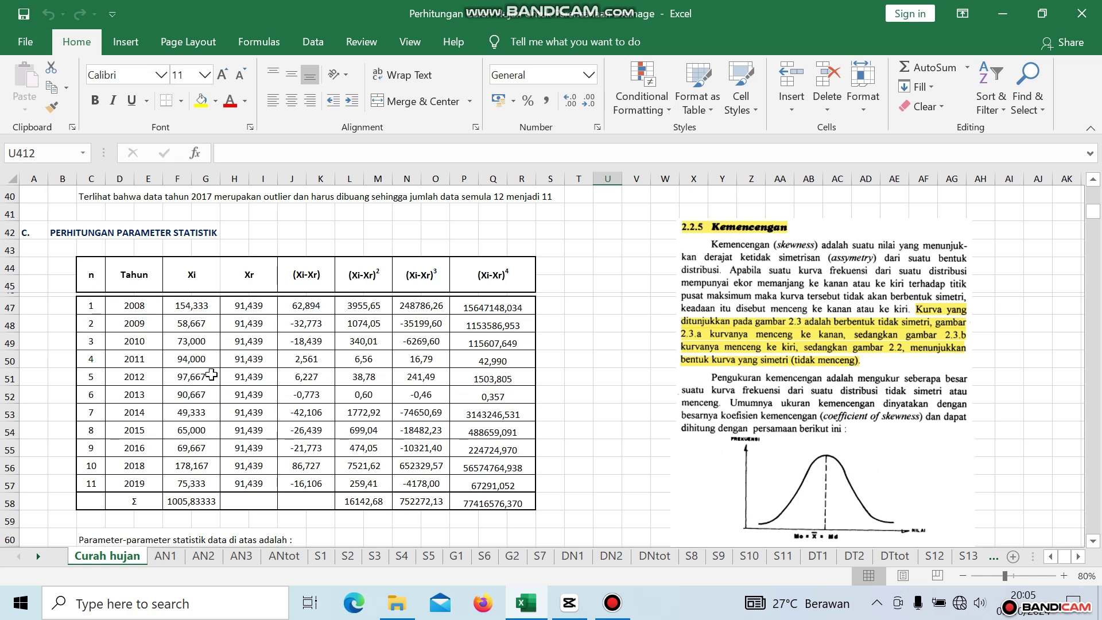
{"action": "left_click", "coordinate": [254, 307]}
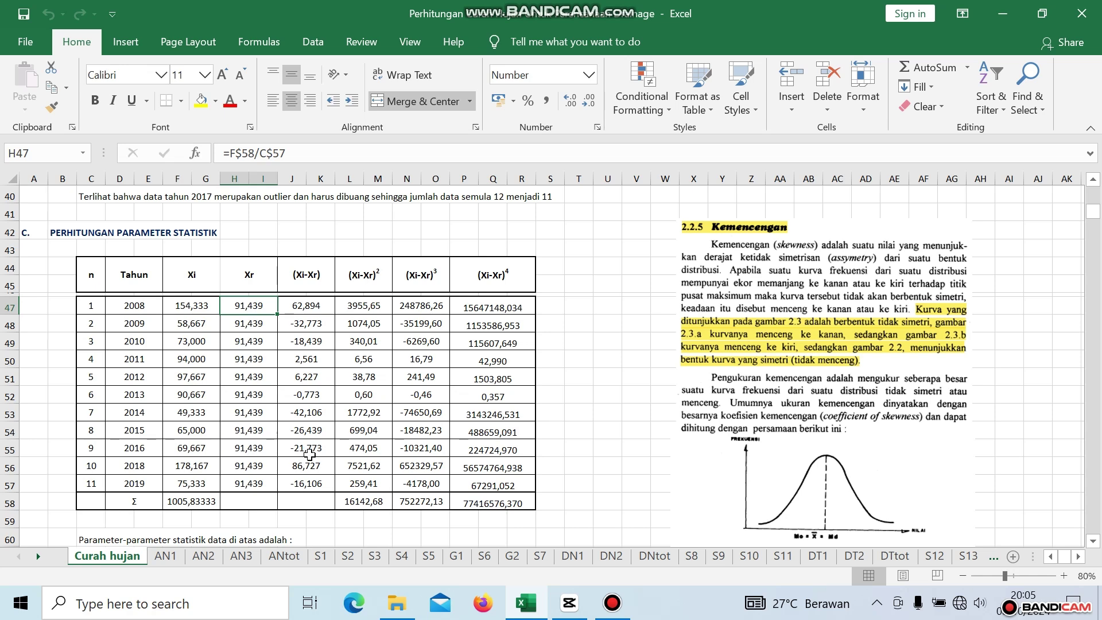
{"action": "key", "text": "XF86AudioRaiseVolume"}
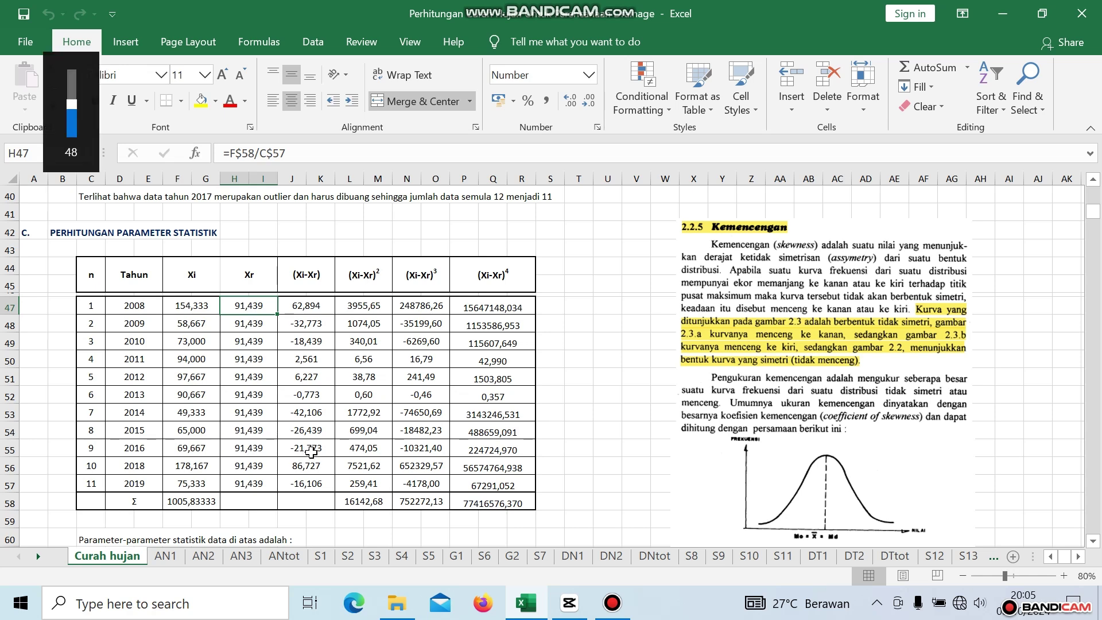
{"action": "left_click", "coordinate": [600, 340]}
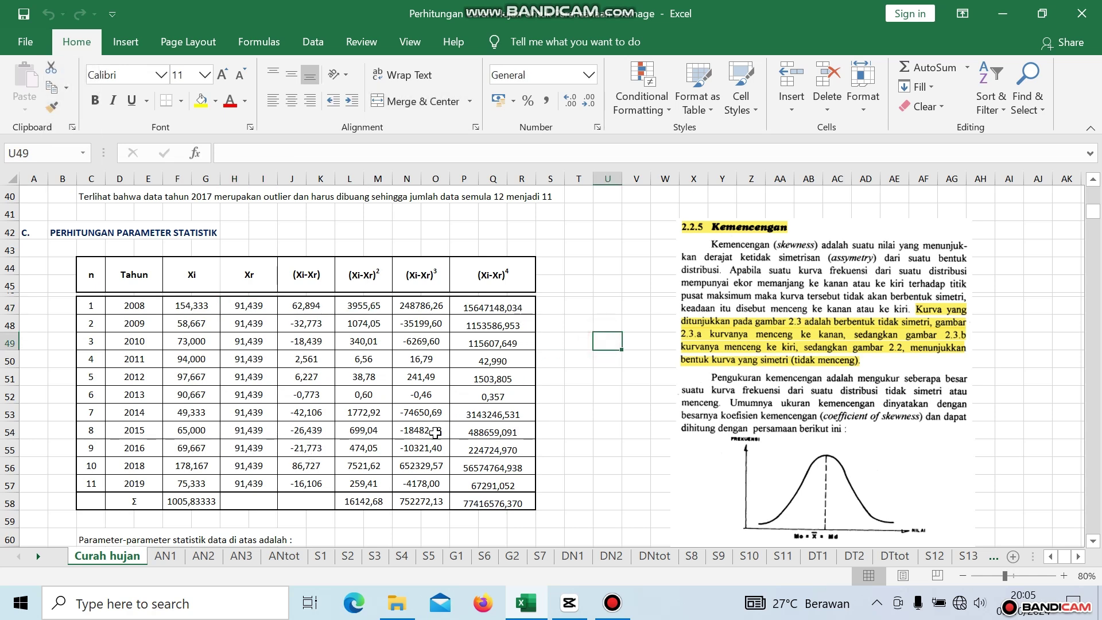
{"action": "left_click", "coordinate": [251, 304]}
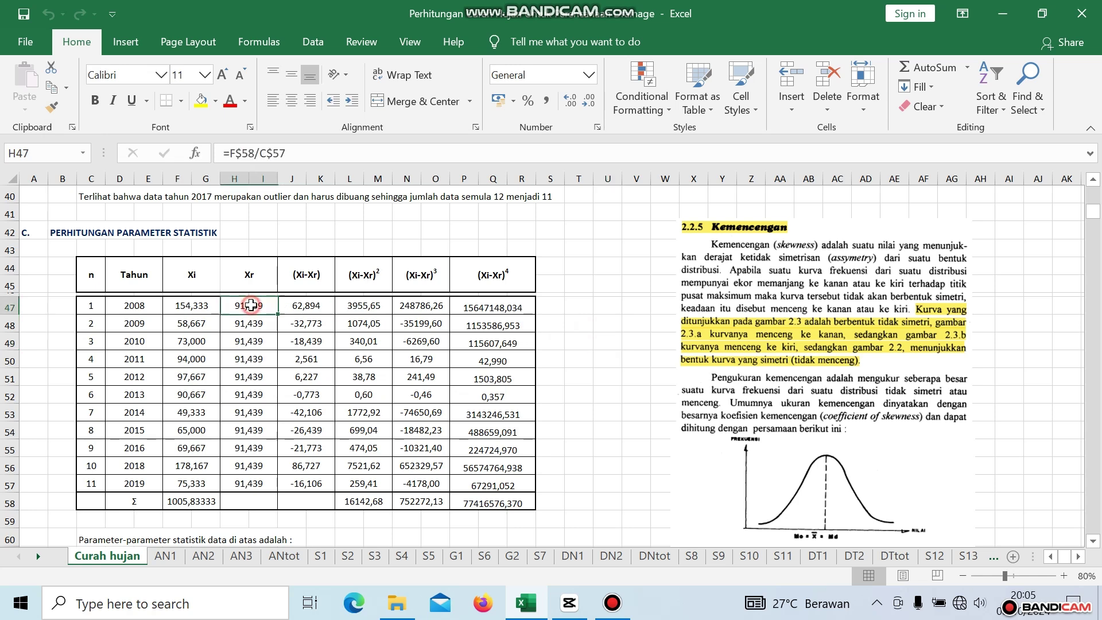
{"action": "double_click", "coordinate": [251, 308]}
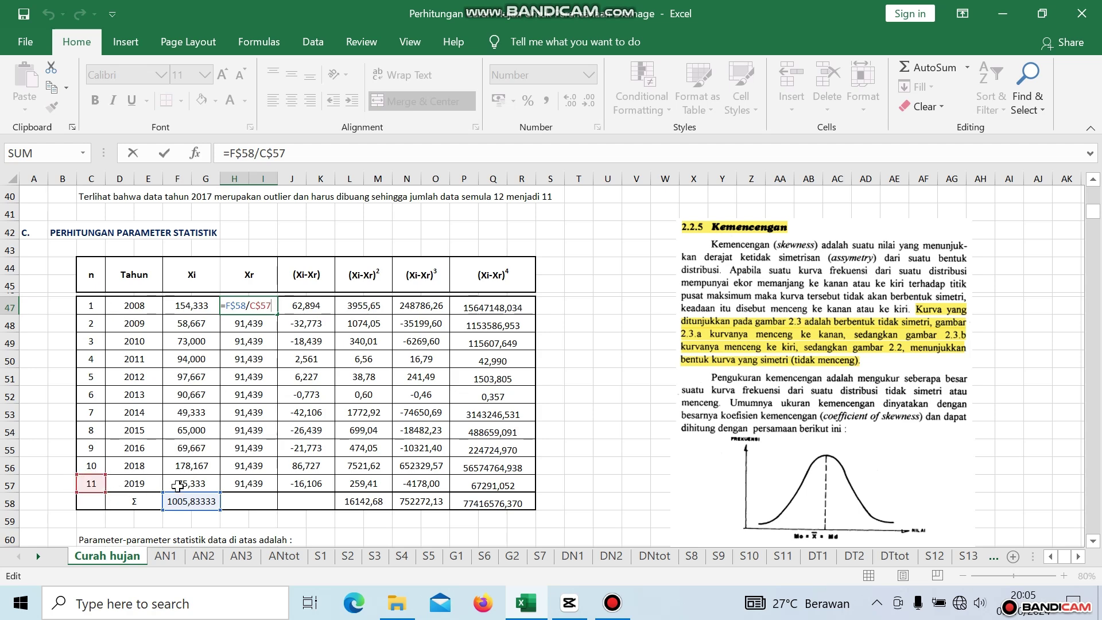
{"action": "key", "text": "Return"}
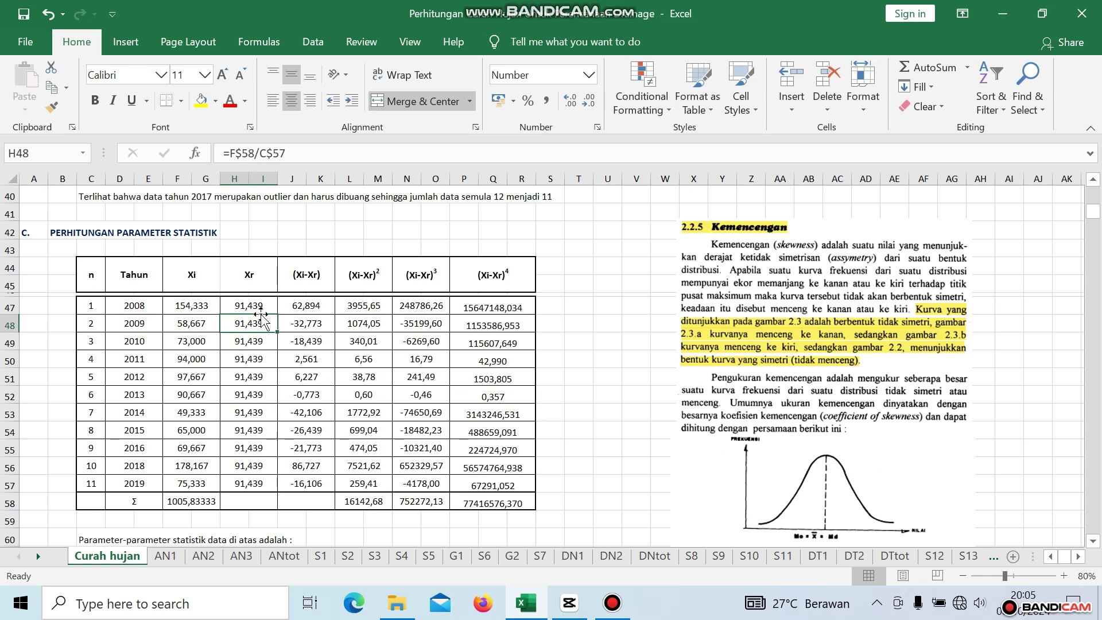
- Inspect the (Xi-Xr) formulas for the years 2008 to 2011 and 2018 in the statistical parameter table
{"action": "left_click", "coordinate": [309, 307]}
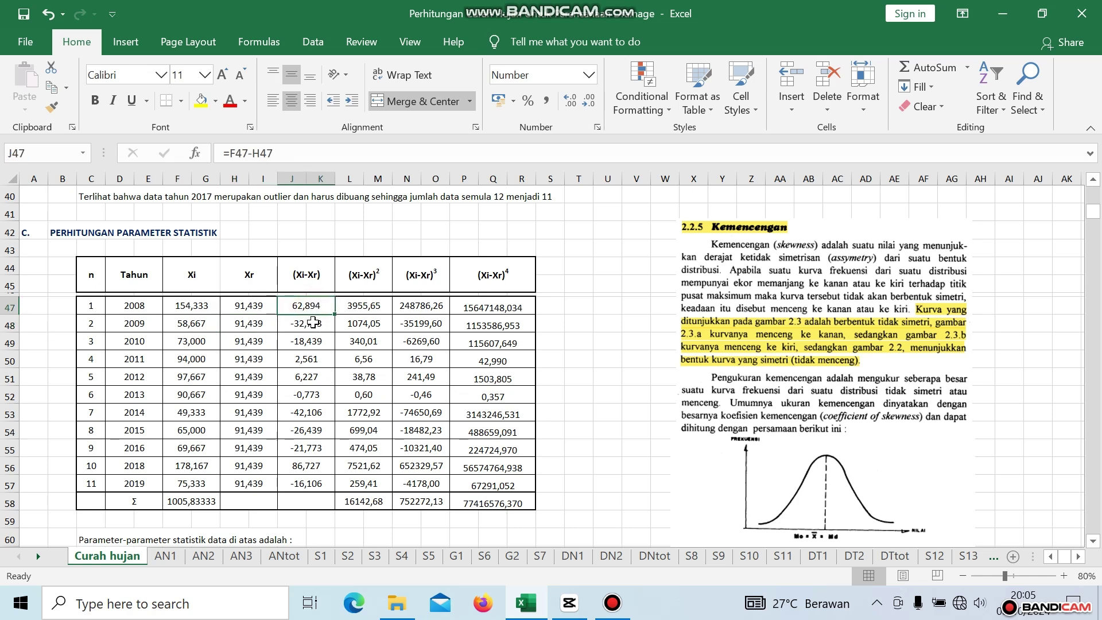
{"action": "left_click", "coordinate": [313, 322]}
{"action": "left_click", "coordinate": [315, 340]}
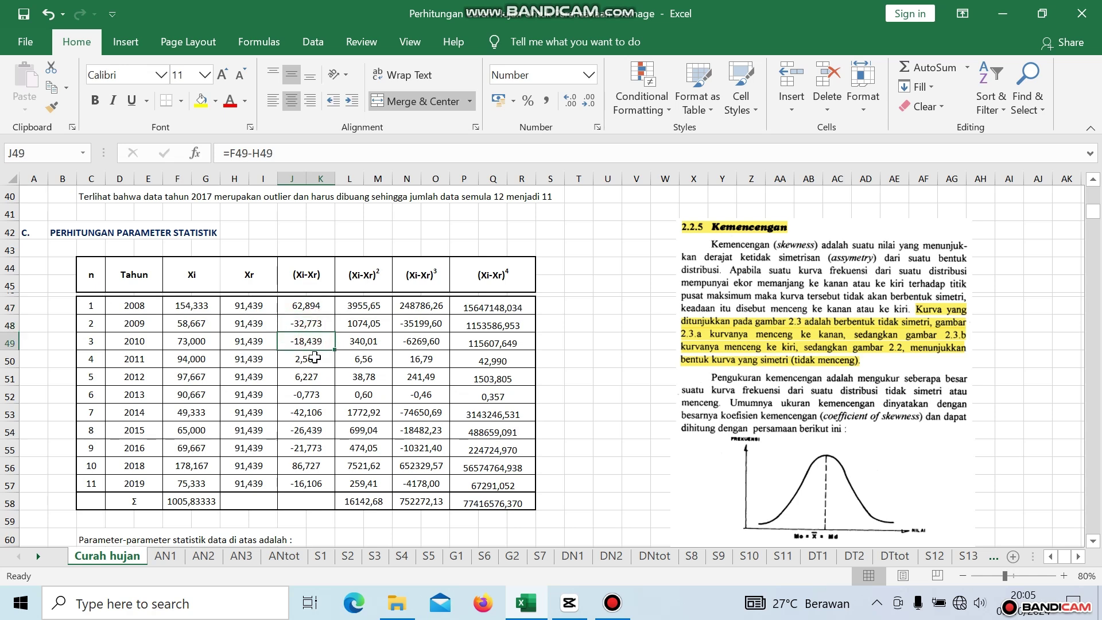
{"action": "left_click", "coordinate": [314, 360]}
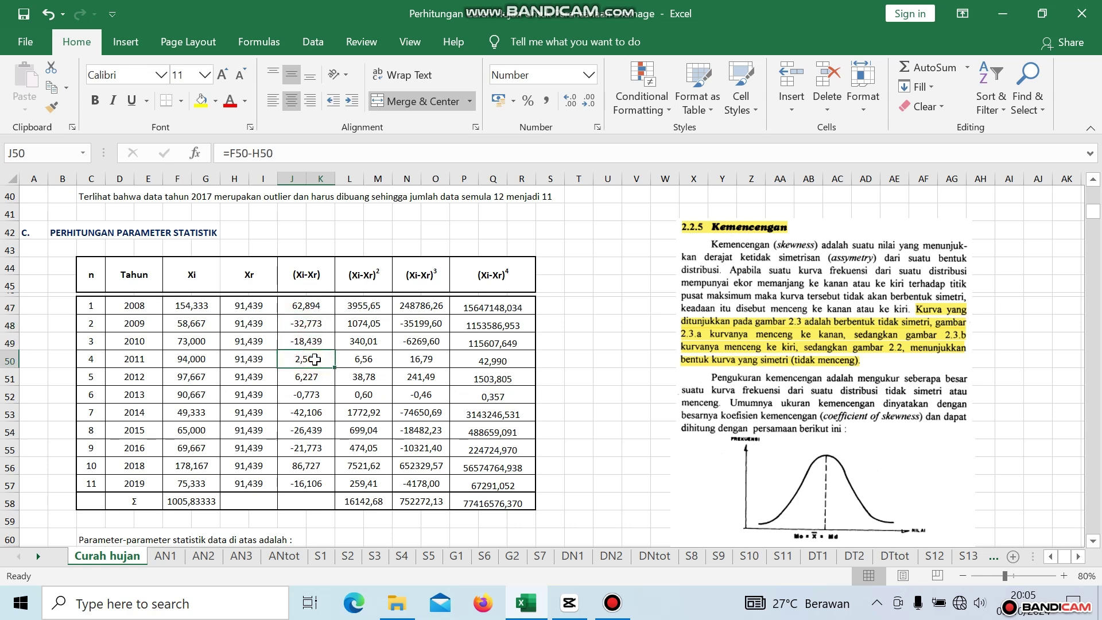
{"action": "left_click", "coordinate": [315, 466]}
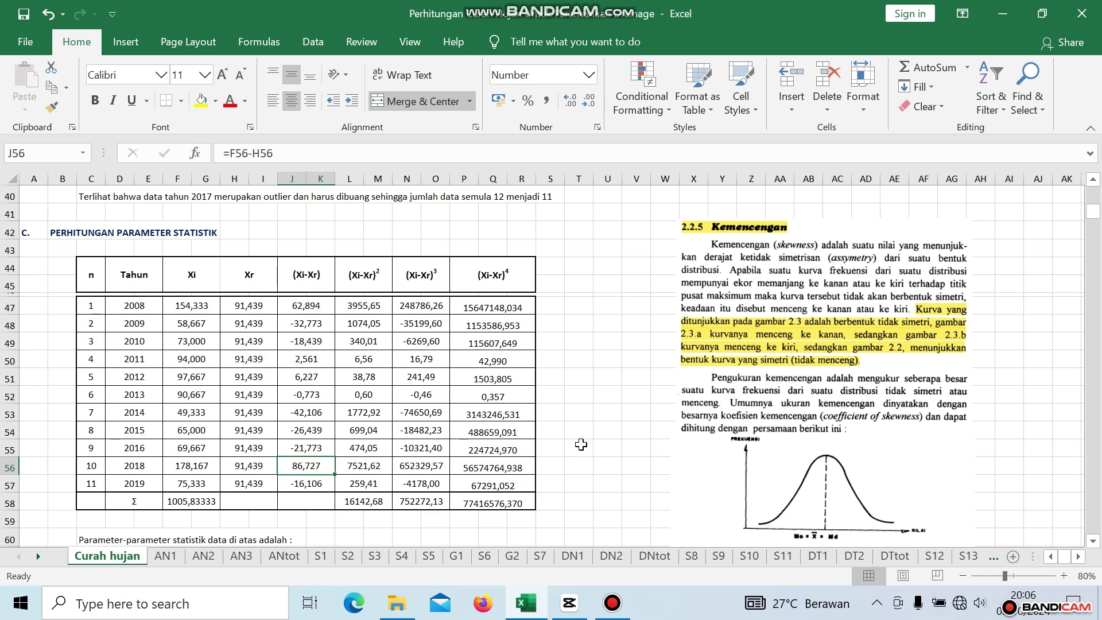
- Check the source of the ΣXi numerator in the Nilai rata-rata (mean) calculation below the table
{"action": "scroll", "coordinate": [580, 445], "scroll_direction": "down", "scroll_amount": 2}
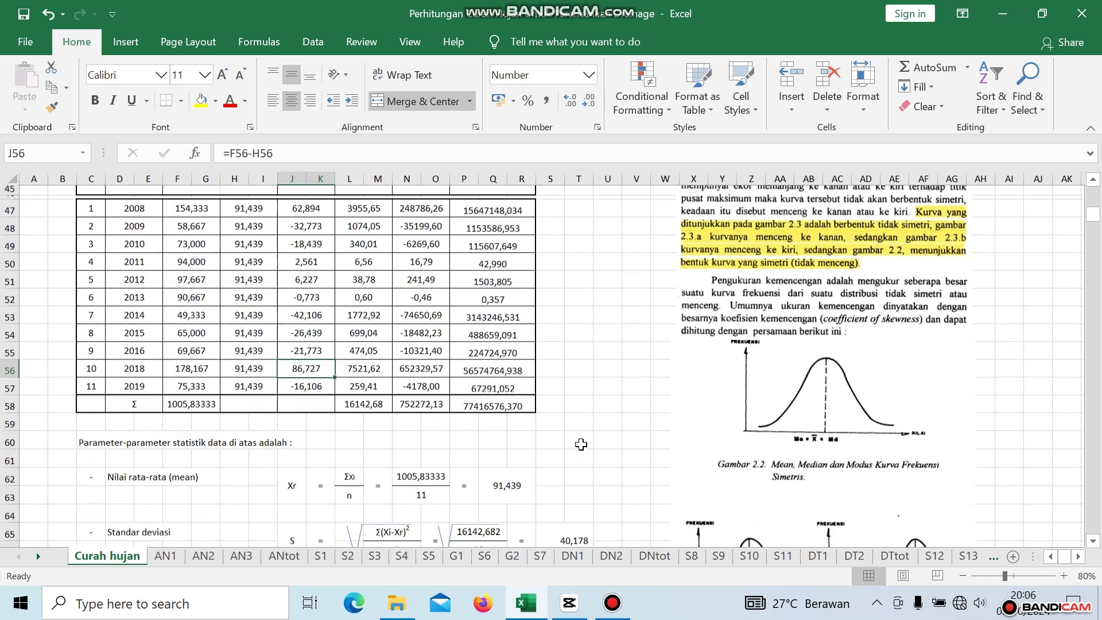
{"action": "scroll", "coordinate": [581, 444], "scroll_direction": "up", "scroll_amount": 1}
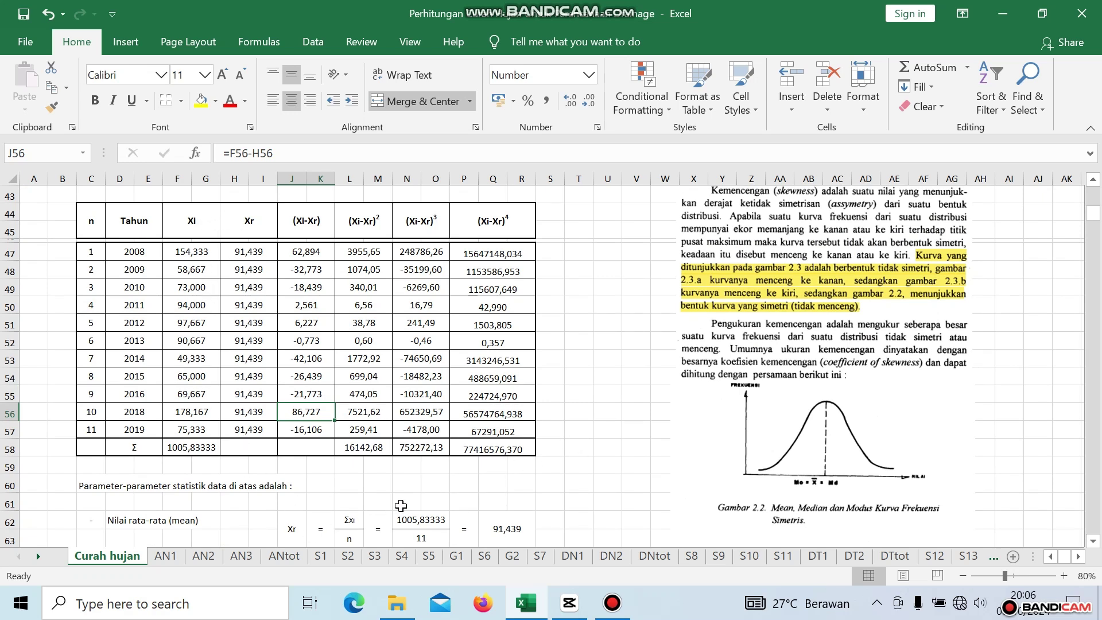
{"action": "scroll", "coordinate": [402, 503], "scroll_direction": "down", "scroll_amount": 1}
{"action": "left_click", "coordinate": [406, 467]}
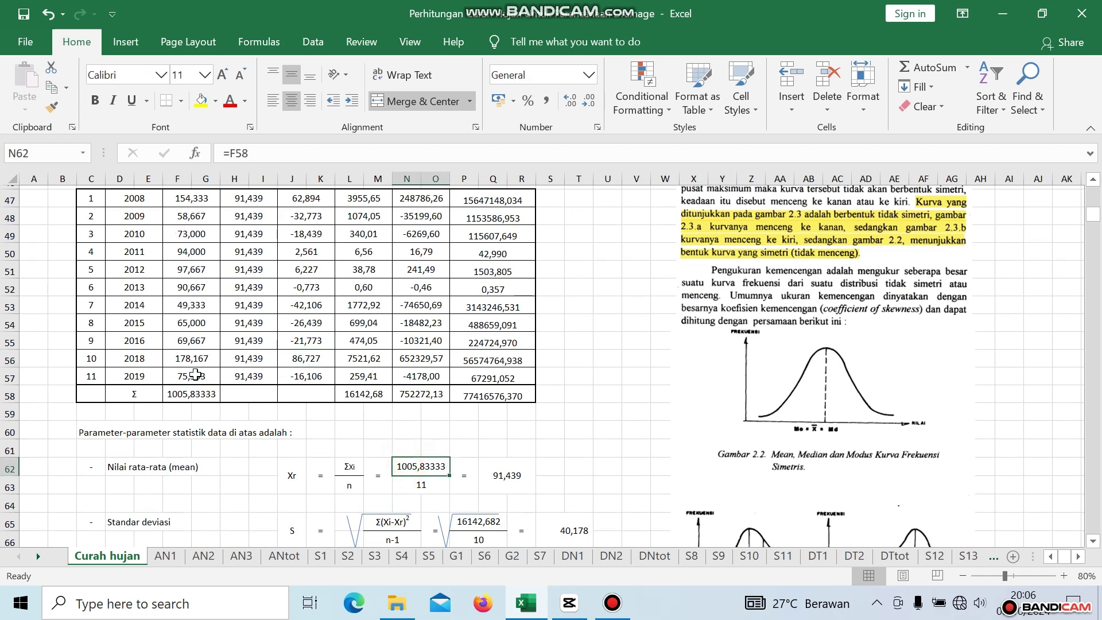
- Check the source of the n denominator and the division formula behind the Nilai rata-rata (mean) result
{"action": "scroll", "coordinate": [195, 373], "scroll_direction": "up", "scroll_amount": 1}
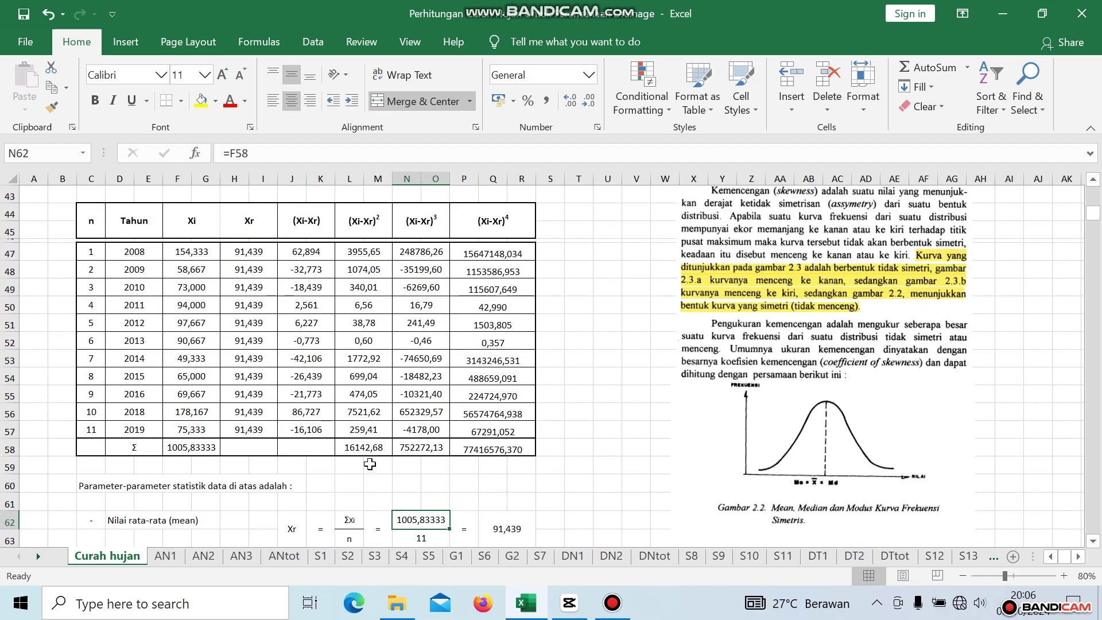
{"action": "left_click", "coordinate": [418, 535]}
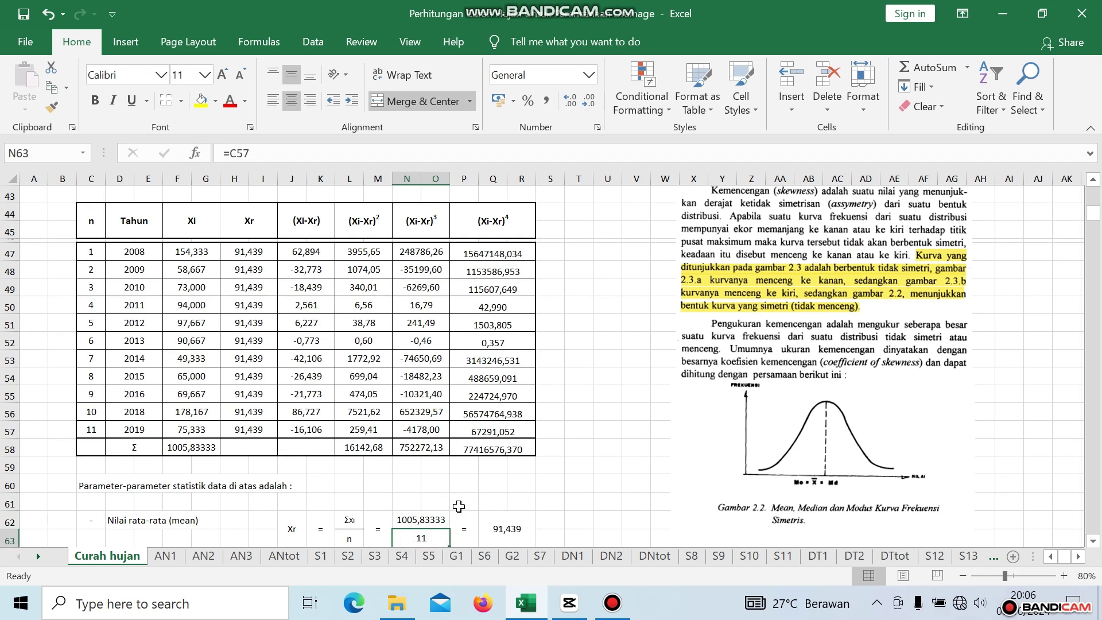
{"action": "scroll", "coordinate": [459, 505], "scroll_direction": "down", "scroll_amount": 1}
{"action": "left_click", "coordinate": [496, 479]}
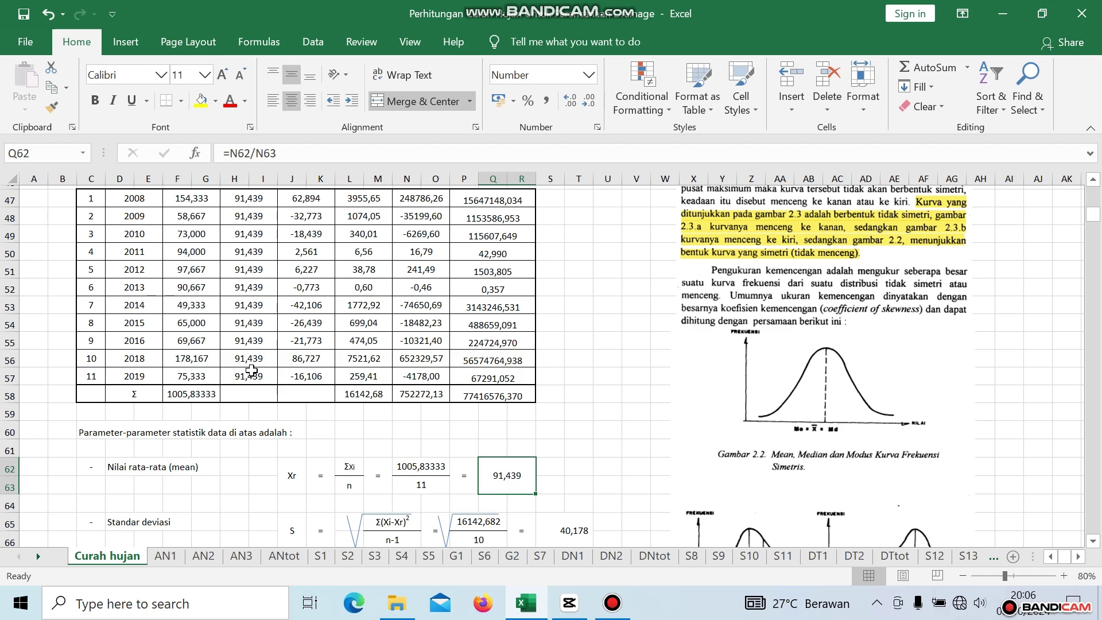
- Trace the Standar deviasi calculation from the Σ(Xi-Xr)² total through its numerator and n-1 denominator to the square-root result formula
{"action": "scroll", "coordinate": [387, 361], "scroll_direction": "down", "scroll_amount": 2}
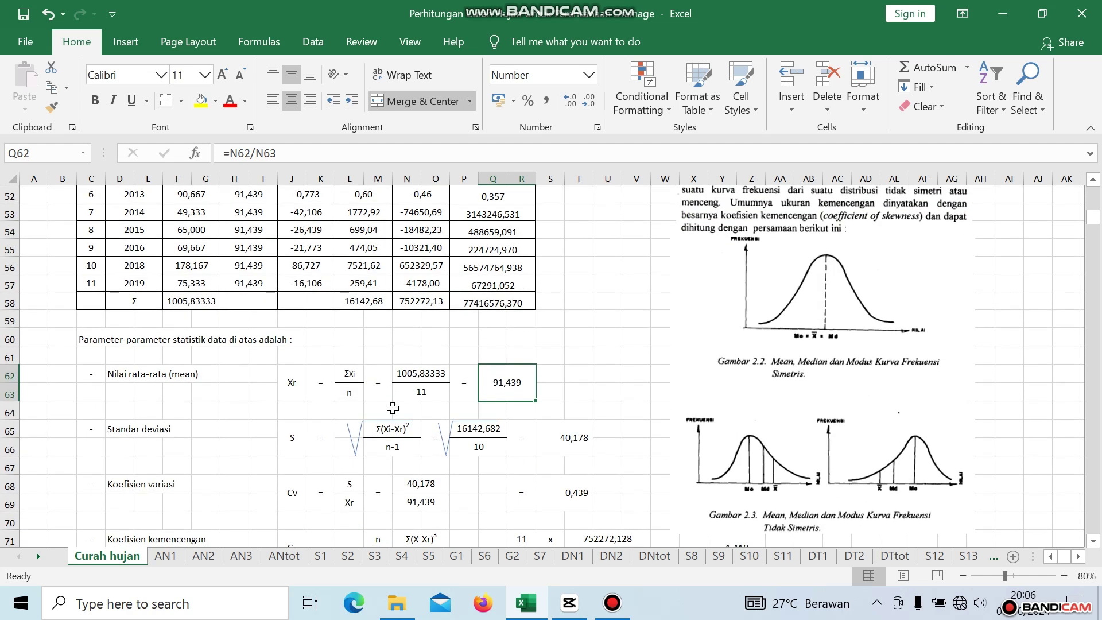
{"action": "scroll", "coordinate": [407, 501], "scroll_direction": "up", "scroll_amount": 1}
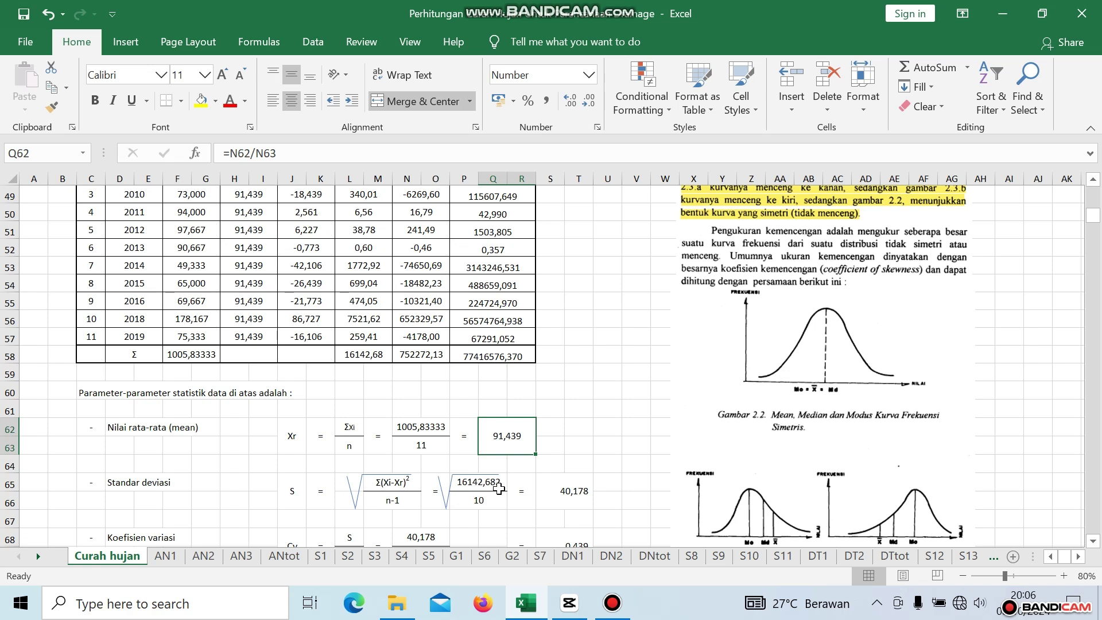
{"action": "left_click", "coordinate": [367, 351]}
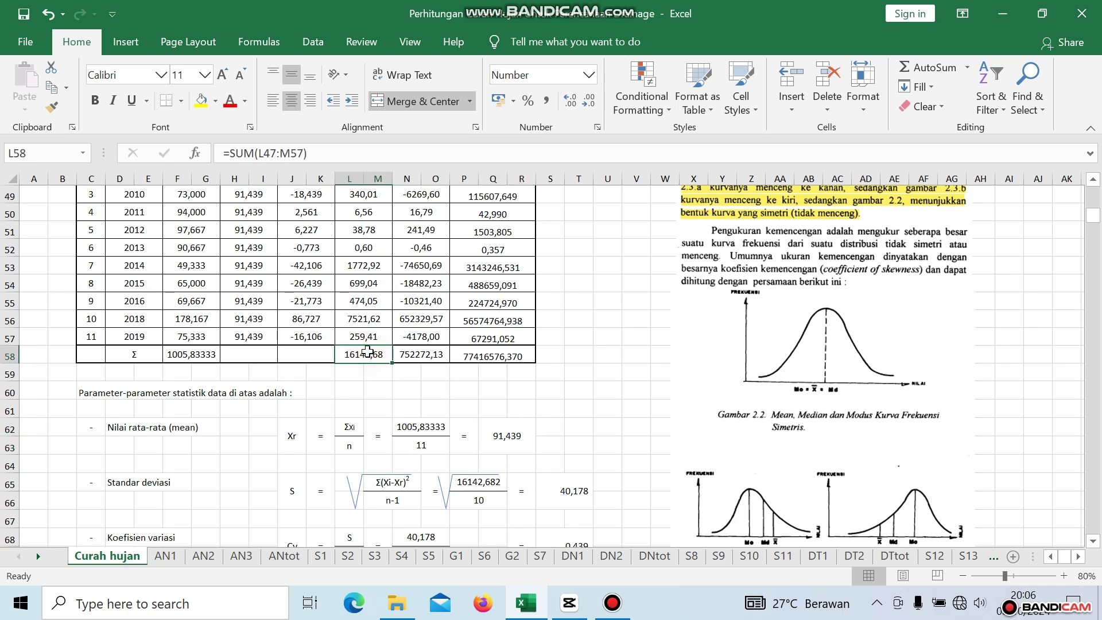
{"action": "left_click", "coordinate": [478, 483]}
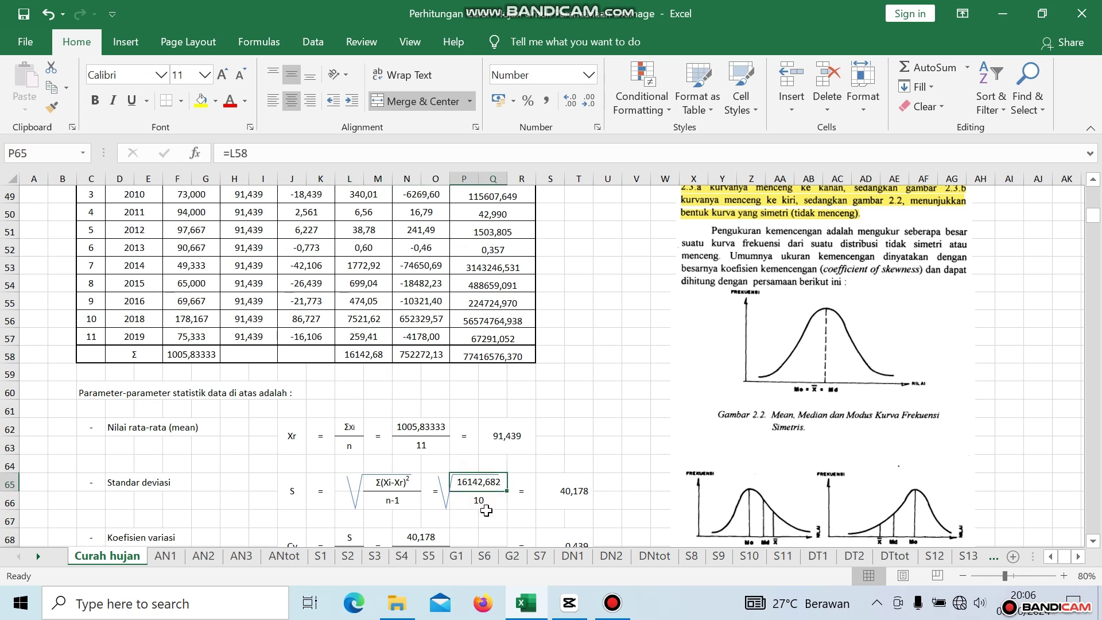
{"action": "left_click", "coordinate": [485, 508]}
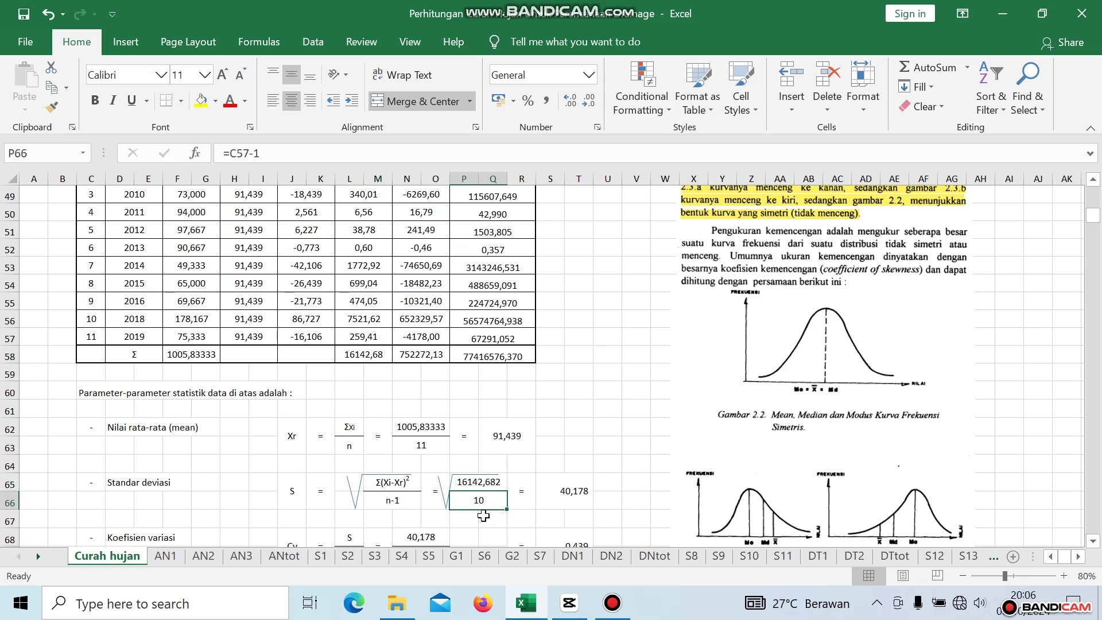
{"action": "left_click", "coordinate": [560, 508]}
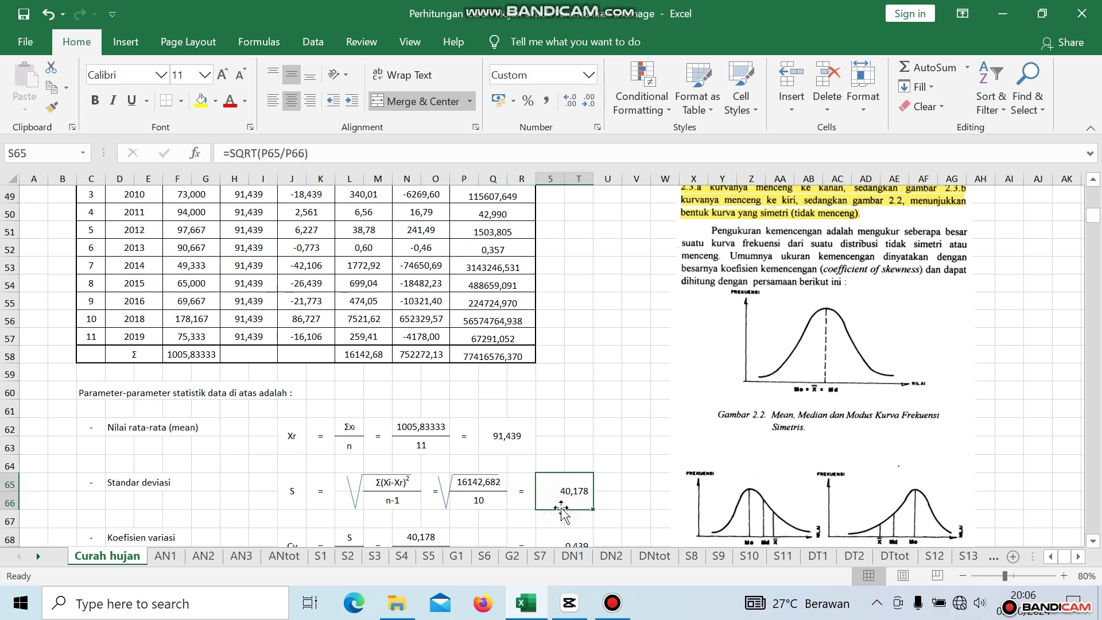
- Review the Koefisien variasi, kemencengan and ketajaman calculations, and inspect the formula of the Ck result
{"action": "scroll", "coordinate": [568, 413], "scroll_direction": "down", "scroll_amount": 2}
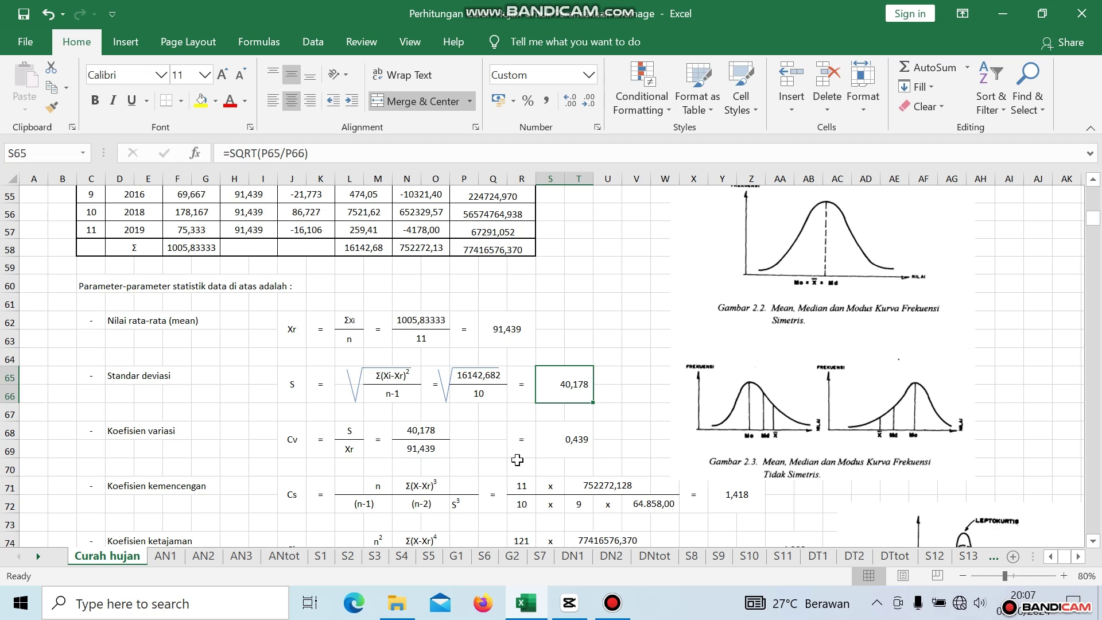
{"action": "scroll", "coordinate": [452, 475], "scroll_direction": "down", "scroll_amount": 1}
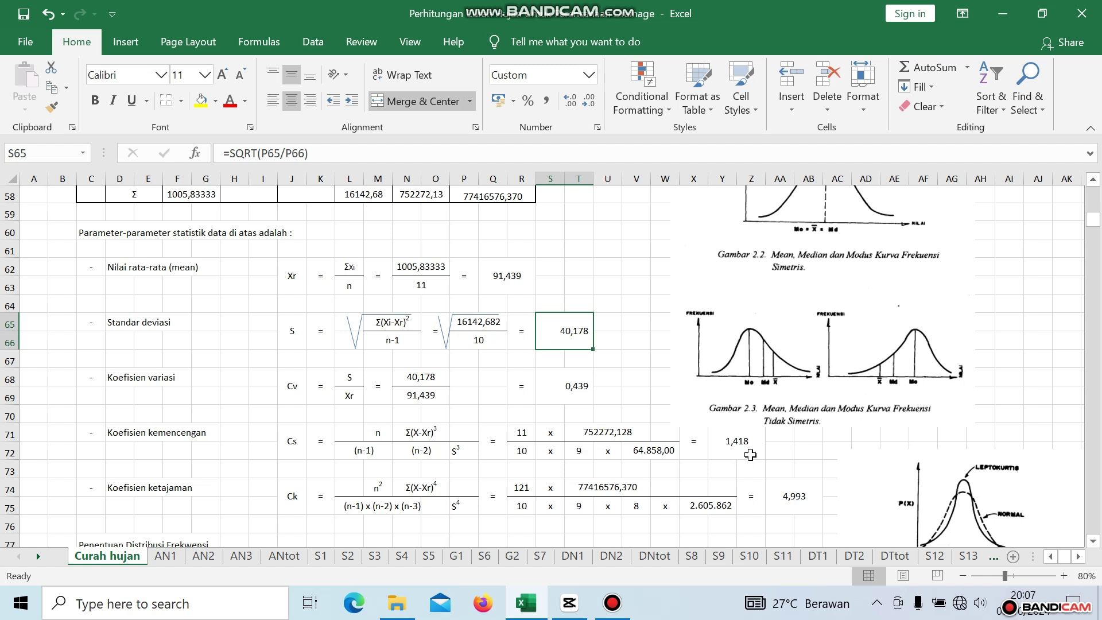
{"action": "scroll", "coordinate": [750, 455], "scroll_direction": "down", "scroll_amount": 1}
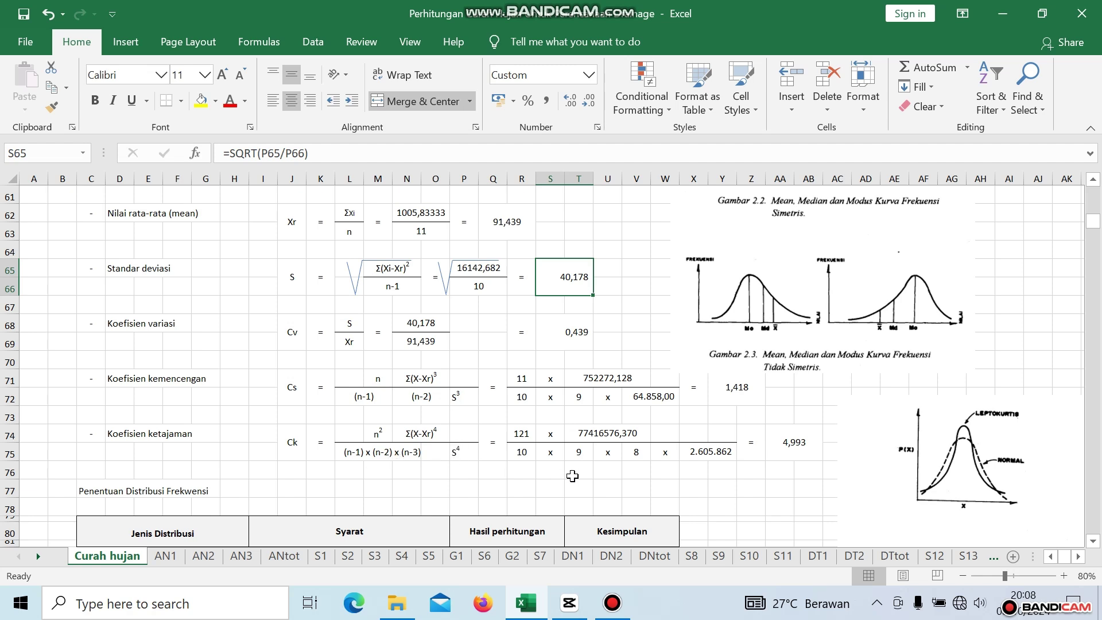
{"action": "left_click", "coordinate": [779, 456]}
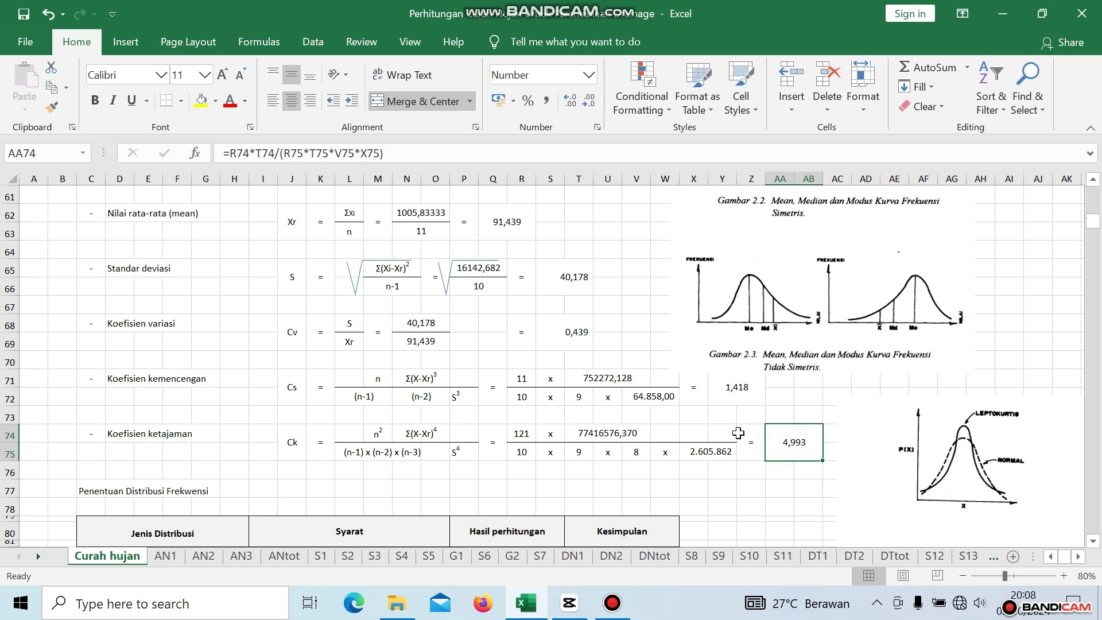
- Compare the symmetric curve in Gambar 2.2 with the skewed curves in Gambar 2.3 beside the statistical parameters
{"action": "scroll", "coordinate": [738, 432], "scroll_direction": "up", "scroll_amount": 1}
{"action": "scroll", "coordinate": [739, 436], "scroll_direction": "up", "scroll_amount": 2}
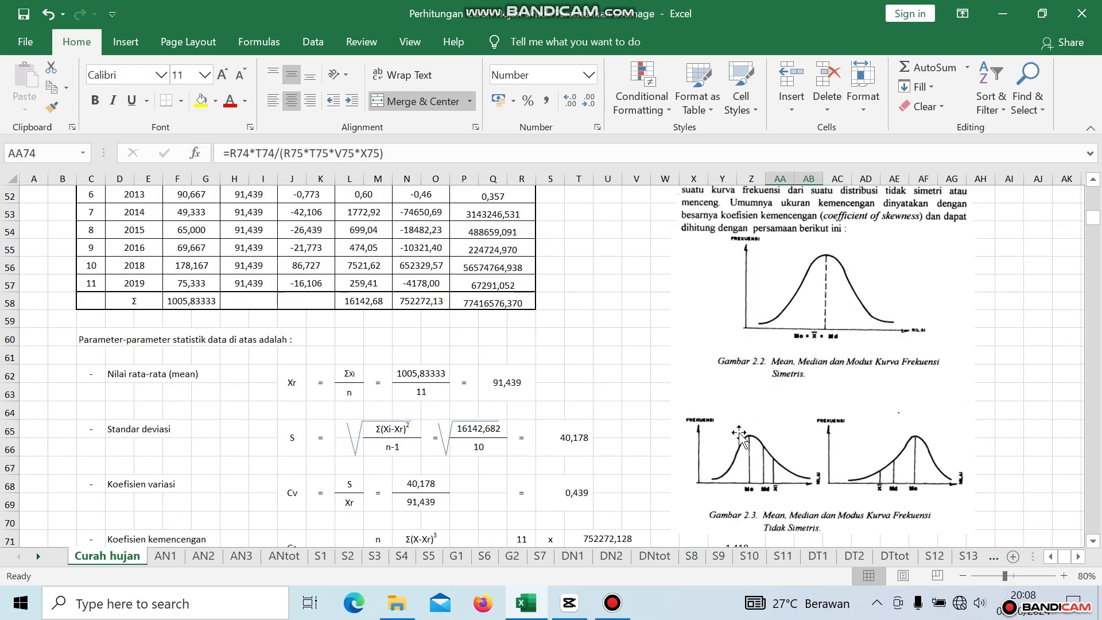
{"action": "scroll", "coordinate": [739, 436], "scroll_direction": "up", "scroll_amount": 2}
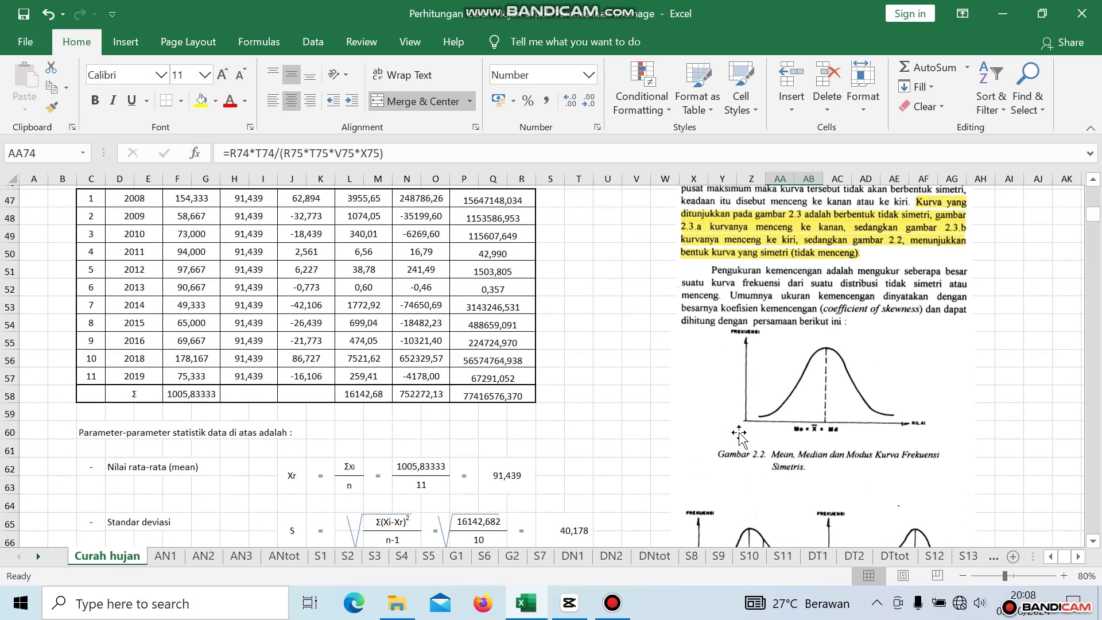
{"action": "scroll", "coordinate": [739, 436], "scroll_direction": "down", "scroll_amount": 2}
{"action": "scroll", "coordinate": [739, 436], "scroll_direction": "down", "scroll_amount": 1}
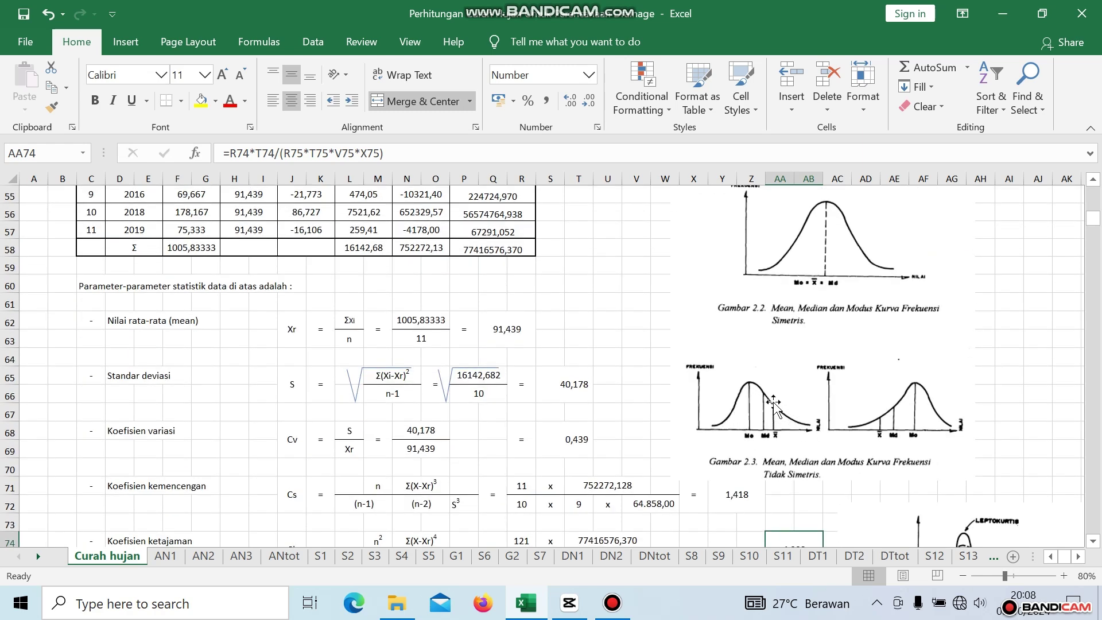
{"action": "scroll", "coordinate": [844, 450], "scroll_direction": "down", "scroll_amount": 2}
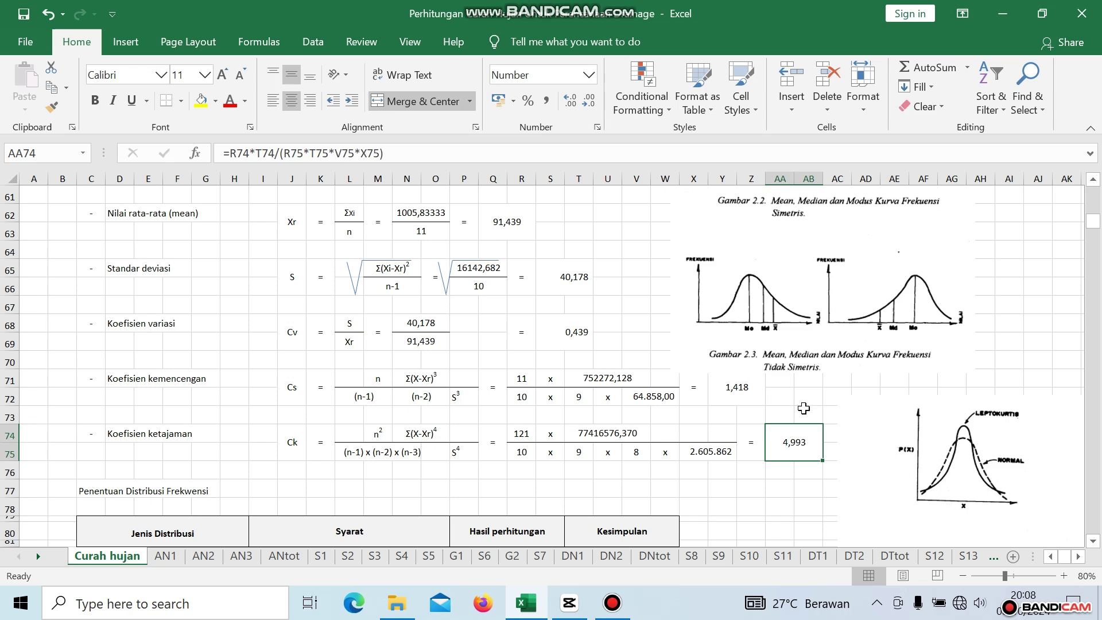
- Read the highlighted passage of section 2.2.5 Kemencengan and relate it to the curves in Gambar 2.2 and 2.3
{"action": "scroll", "coordinate": [803, 409], "scroll_direction": "up", "scroll_amount": 5}
{"action": "scroll", "coordinate": [804, 409], "scroll_direction": "up", "scroll_amount": 3}
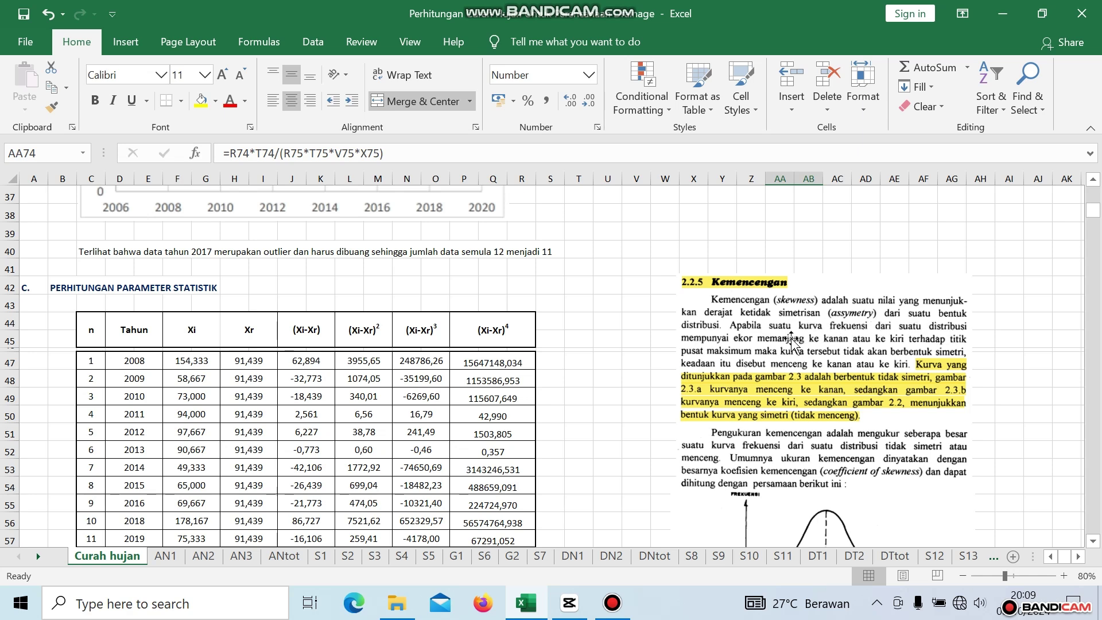
{"action": "scroll", "coordinate": [792, 342], "scroll_direction": "down", "scroll_amount": 2}
{"action": "scroll", "coordinate": [792, 342], "scroll_direction": "up", "scroll_amount": 1}
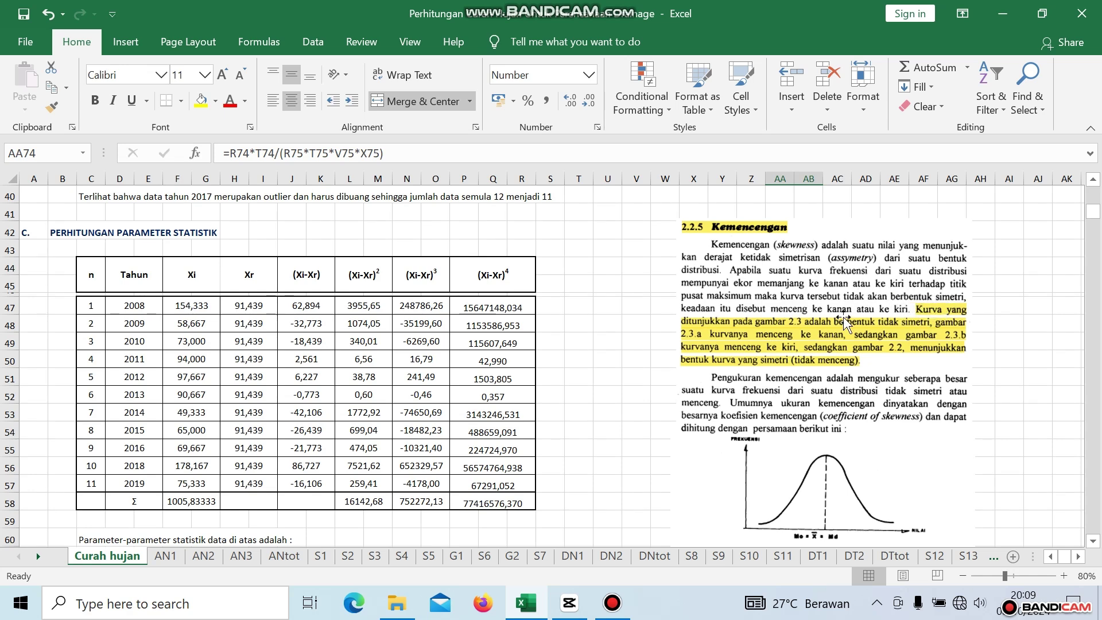
{"action": "scroll", "coordinate": [843, 322], "scroll_direction": "down", "scroll_amount": 1}
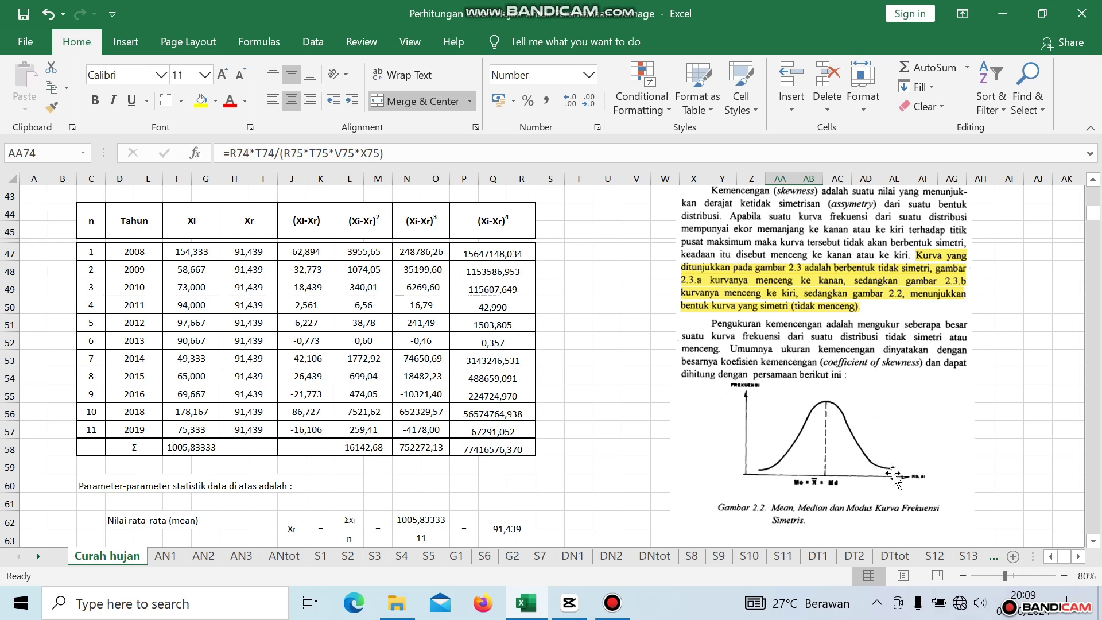
{"action": "scroll", "coordinate": [893, 479], "scroll_direction": "down", "scroll_amount": 5}
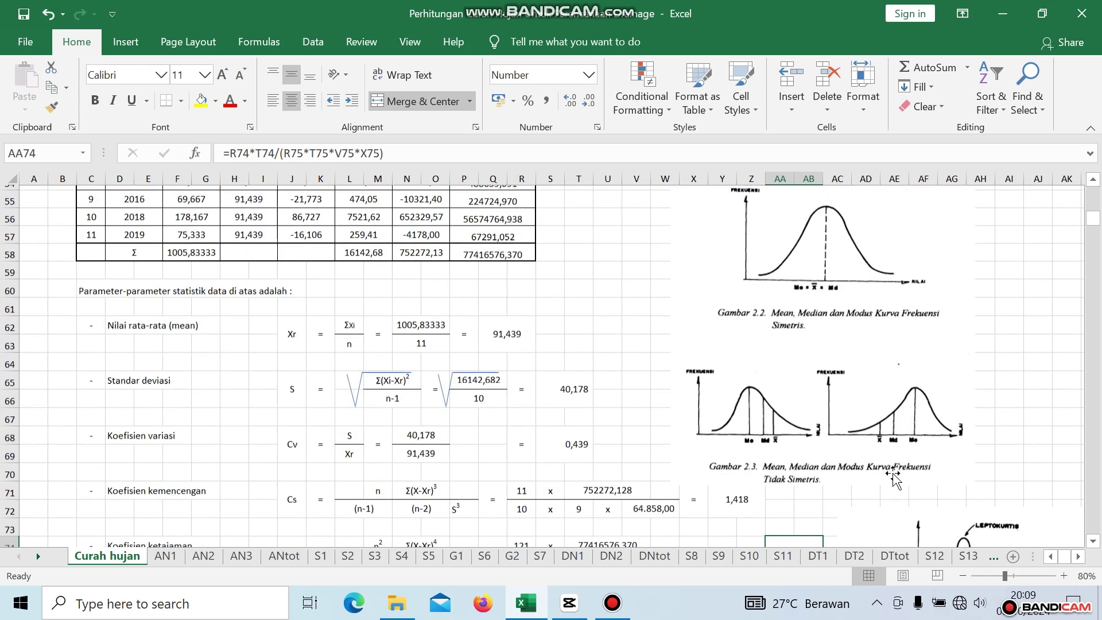
{"action": "scroll", "coordinate": [892, 478], "scroll_direction": "down", "scroll_amount": 1}
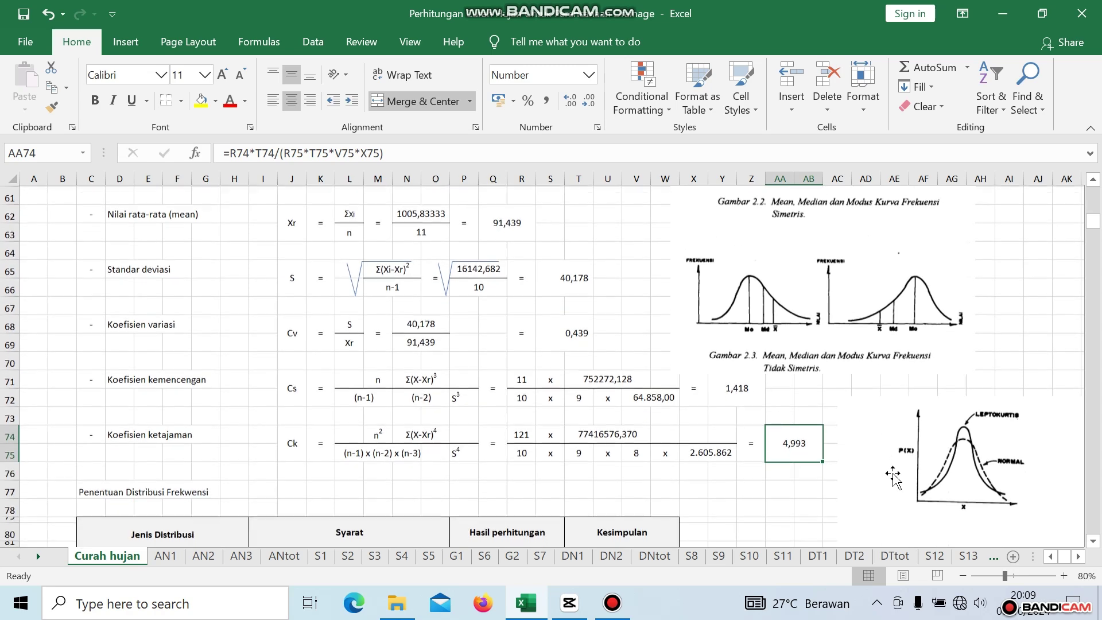
- Inspect the formula of the Koefisien kemencengan (Cs) result and check it against the skewness curve figures
{"action": "left_click", "coordinate": [740, 390]}
{"action": "scroll", "coordinate": [774, 401], "scroll_direction": "up", "scroll_amount": 5}
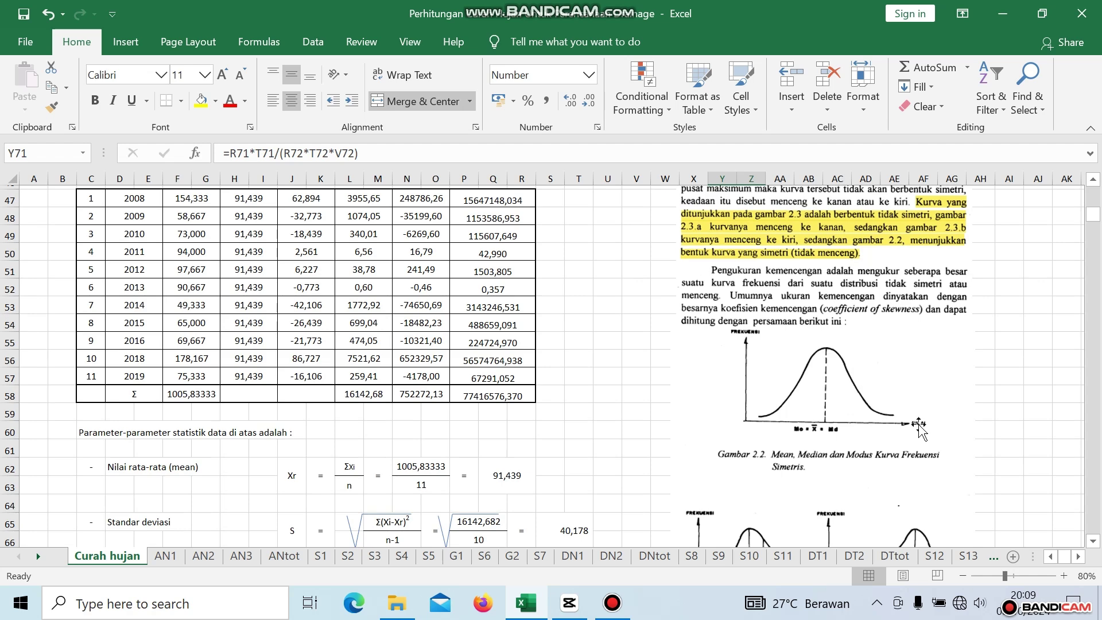
{"action": "scroll", "coordinate": [918, 427], "scroll_direction": "down", "scroll_amount": 4}
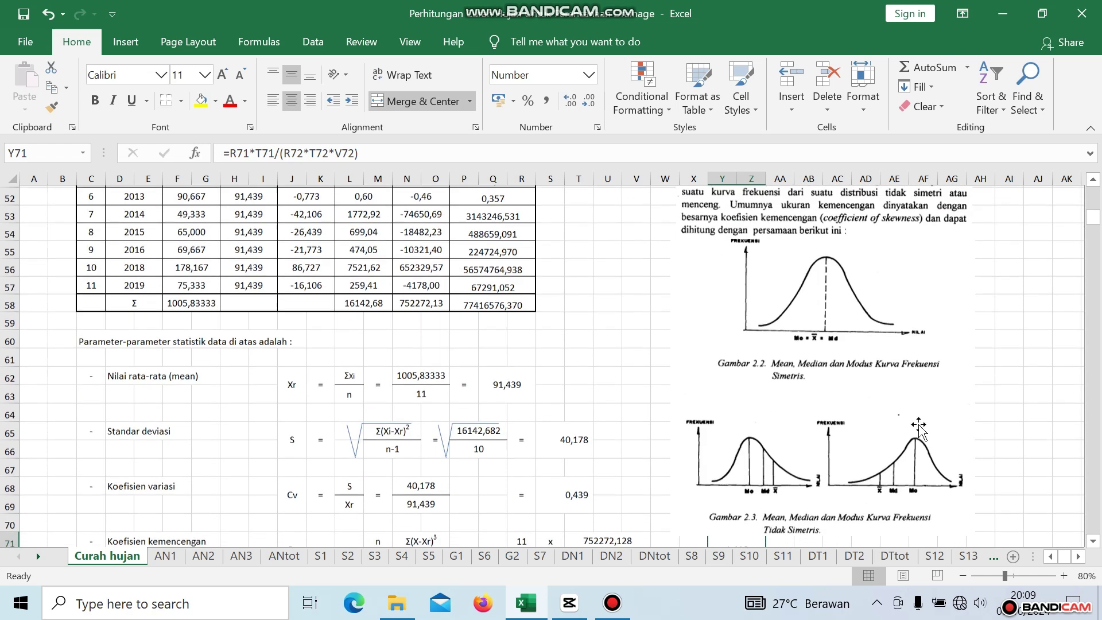
{"action": "scroll", "coordinate": [918, 427], "scroll_direction": "down", "scroll_amount": 1}
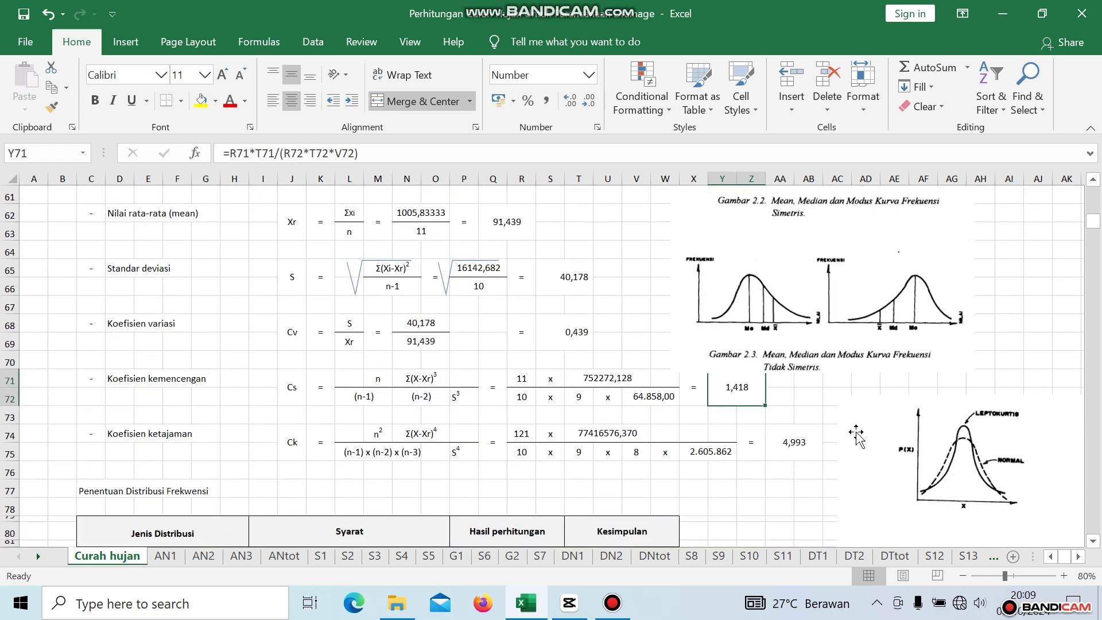
- Recheck the highlighted skewness explanation against the direction of the curves in Gambar 2.3 and the symmetric curve in Gambar 2.2
{"action": "left_click", "coordinate": [766, 502]}
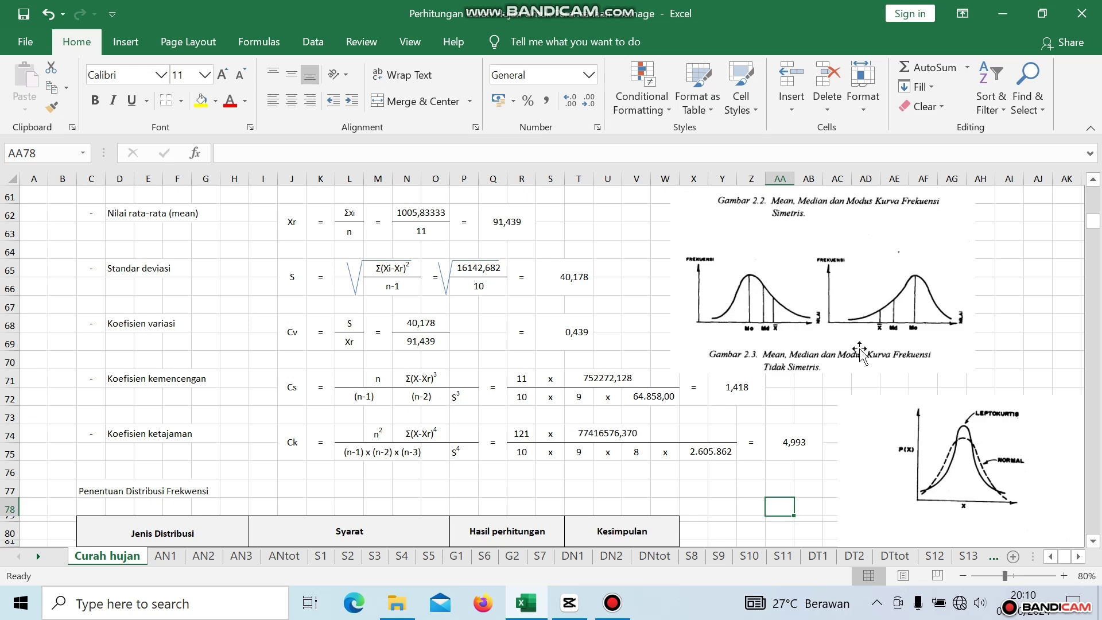
{"action": "scroll", "coordinate": [818, 330], "scroll_direction": "up", "scroll_amount": 5}
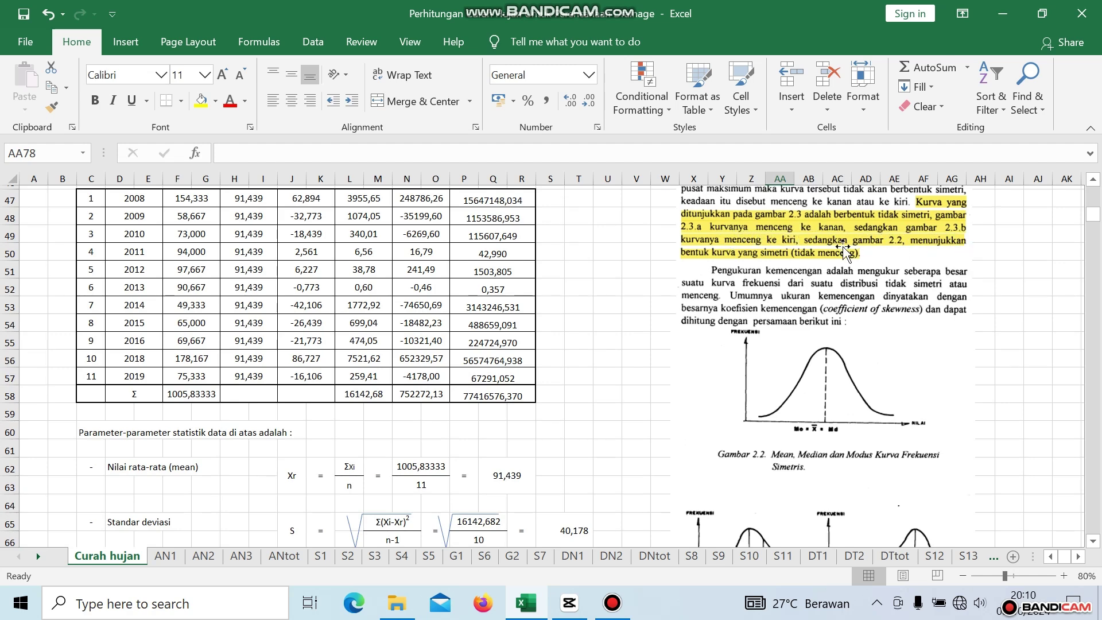
{"action": "scroll", "coordinate": [851, 318], "scroll_direction": "down", "scroll_amount": 3}
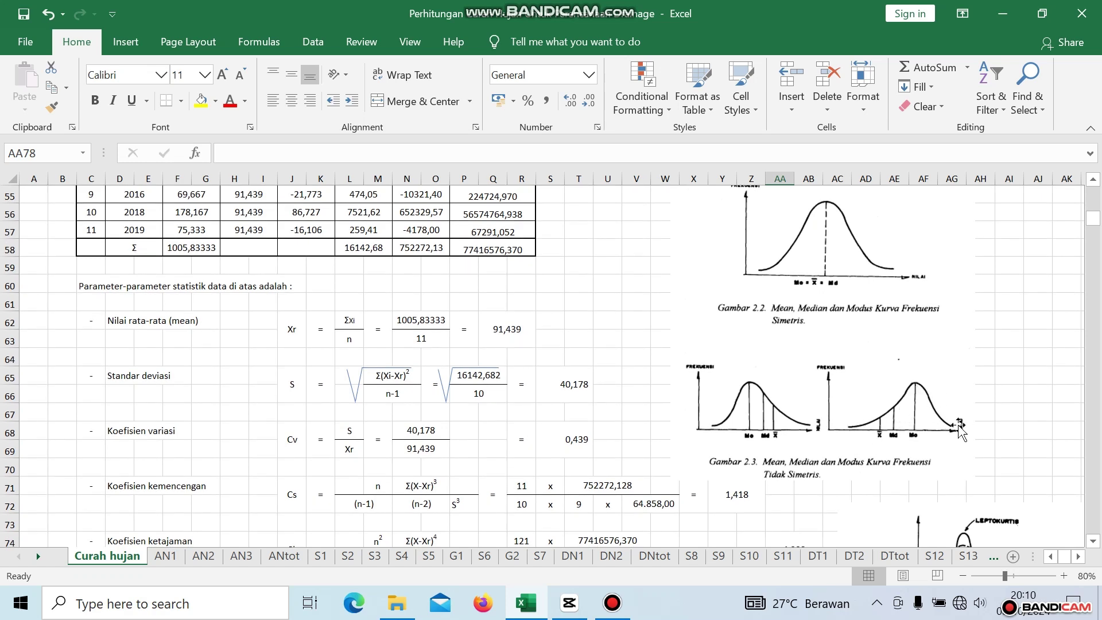
{"action": "scroll", "coordinate": [847, 333], "scroll_direction": "up", "scroll_amount": 3}
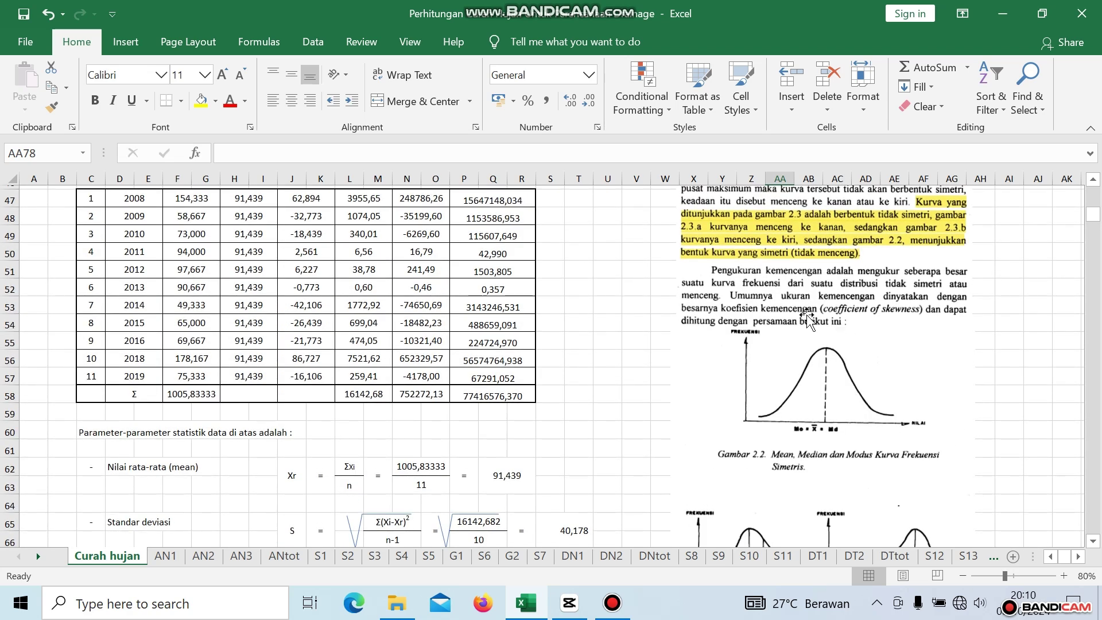
{"action": "scroll", "coordinate": [821, 320], "scroll_direction": "down", "scroll_amount": 2}
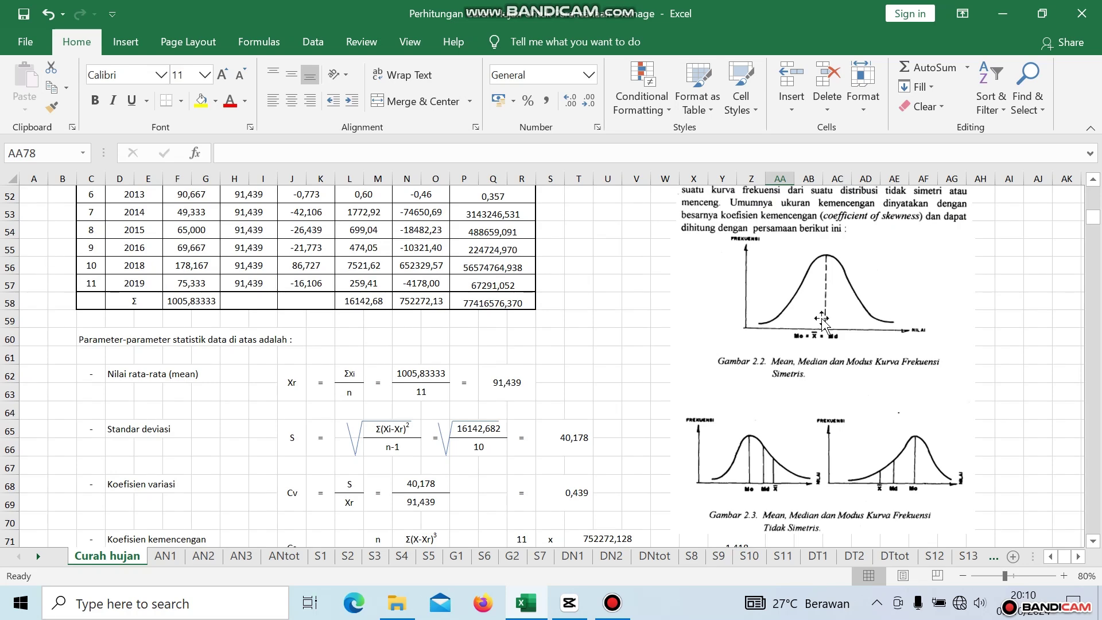
- Examine the kurtosis curves in Gambar 2.5 and read the full CK > 3, CK < 3 and CK = 3 definitions beneath them
{"action": "scroll", "coordinate": [821, 320], "scroll_direction": "down", "scroll_amount": 5}
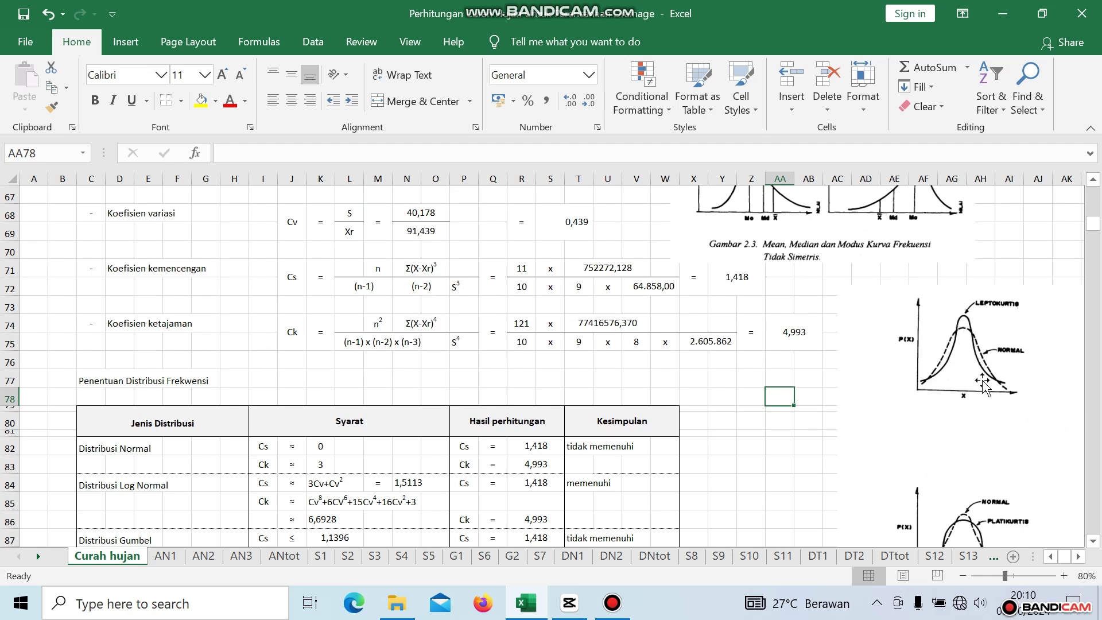
{"action": "scroll", "coordinate": [982, 383], "scroll_direction": "down", "scroll_amount": 3}
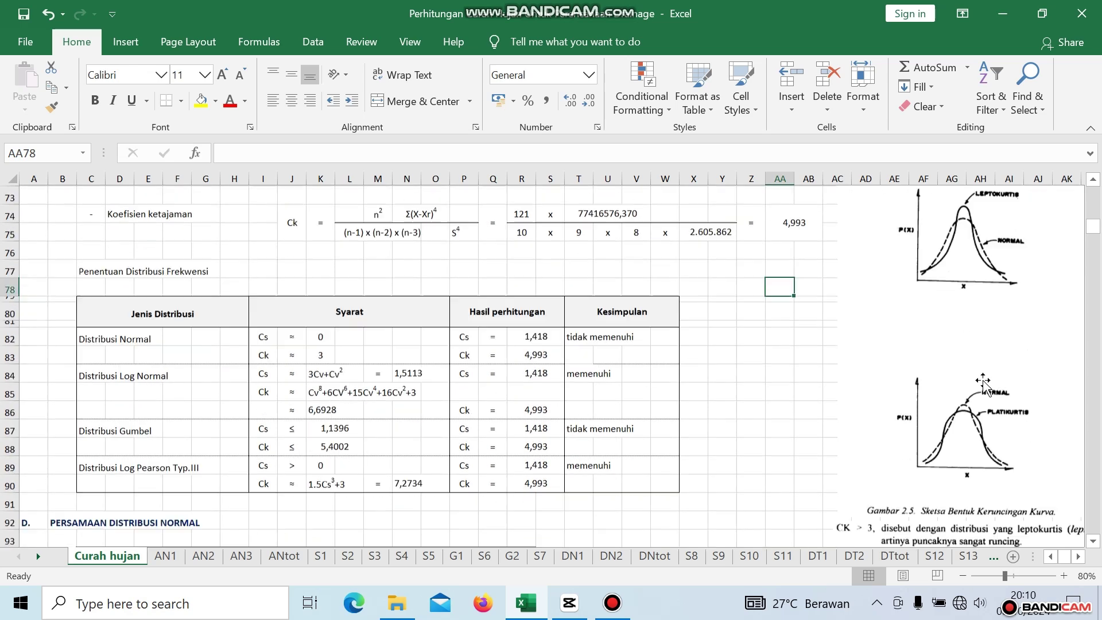
{"action": "scroll", "coordinate": [982, 383], "scroll_direction": "down", "scroll_amount": 3}
{"action": "scroll", "coordinate": [982, 383], "scroll_direction": "up", "scroll_amount": 3}
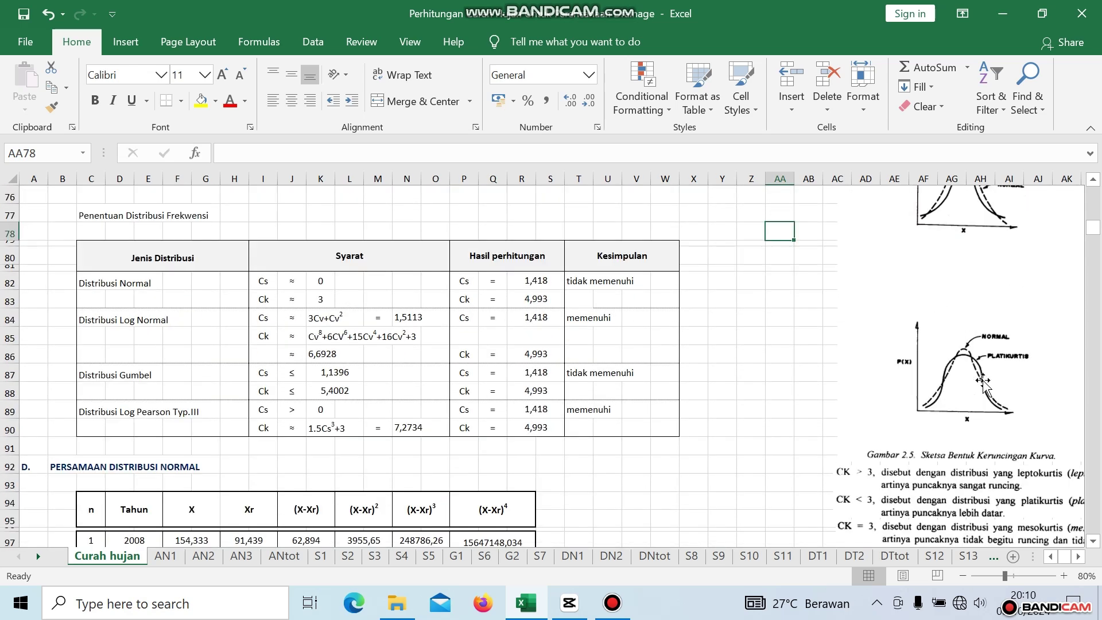
{"action": "scroll", "coordinate": [983, 380], "scroll_direction": "down", "scroll_amount": 2}
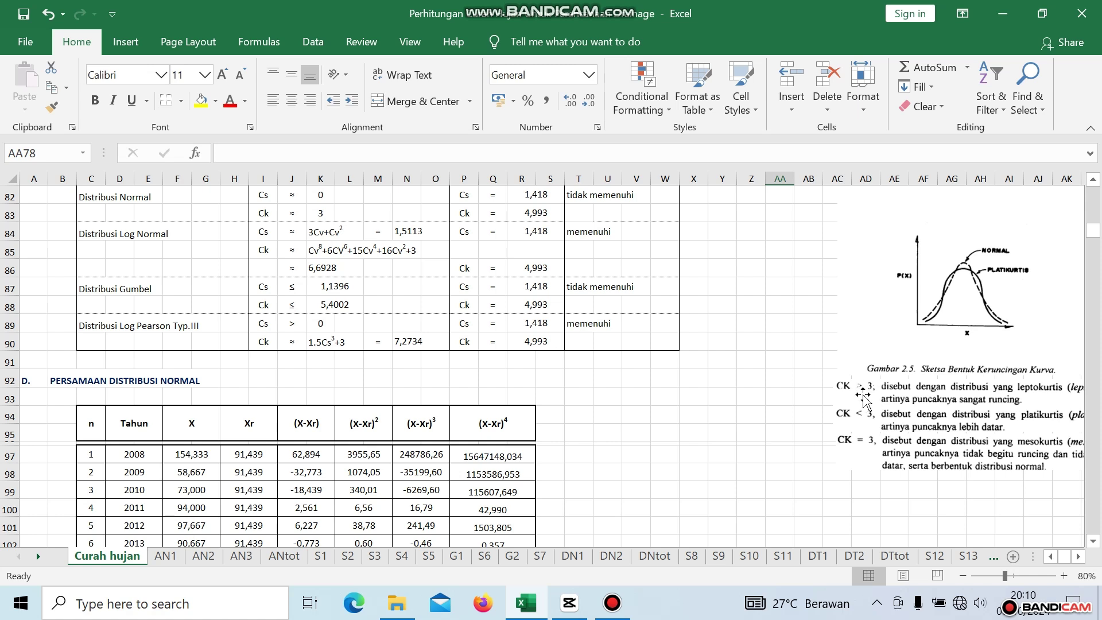
{"action": "left_click", "coordinate": [1078, 557]}
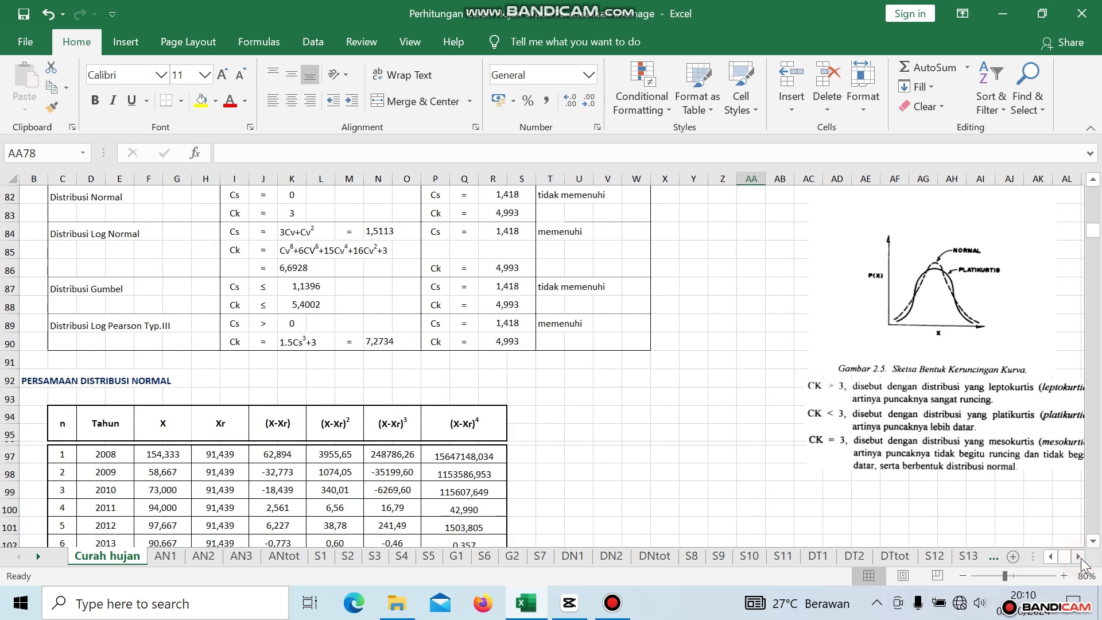
{"action": "left_click", "coordinate": [1079, 557]}
{"action": "left_click", "coordinate": [1079, 557]}
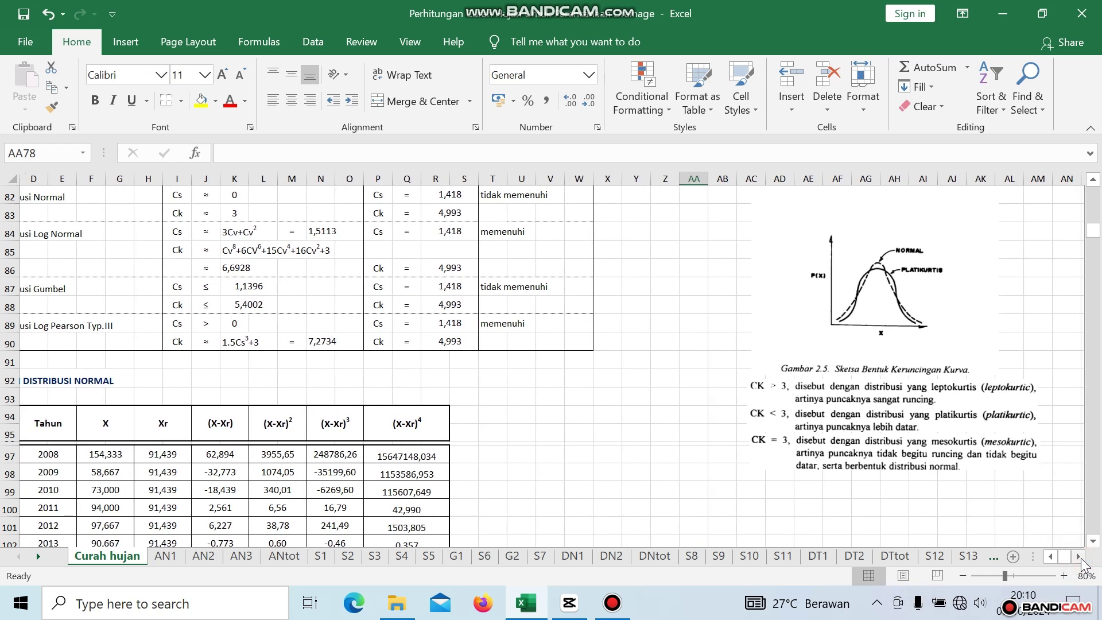
- Compare the leptokurtic and platykurtic curves in Gambar 2.5 with the Koefisien ketajaman (Ck) calculation
{"action": "scroll", "coordinate": [921, 423], "scroll_direction": "up", "scroll_amount": 2}
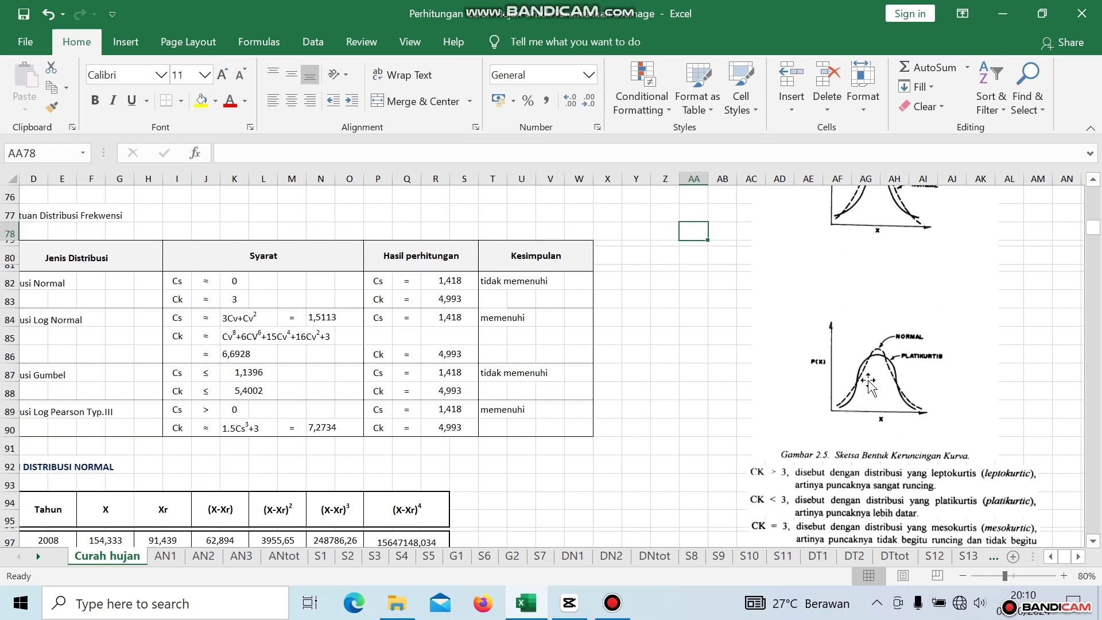
{"action": "scroll", "coordinate": [864, 402], "scroll_direction": "up", "scroll_amount": 3}
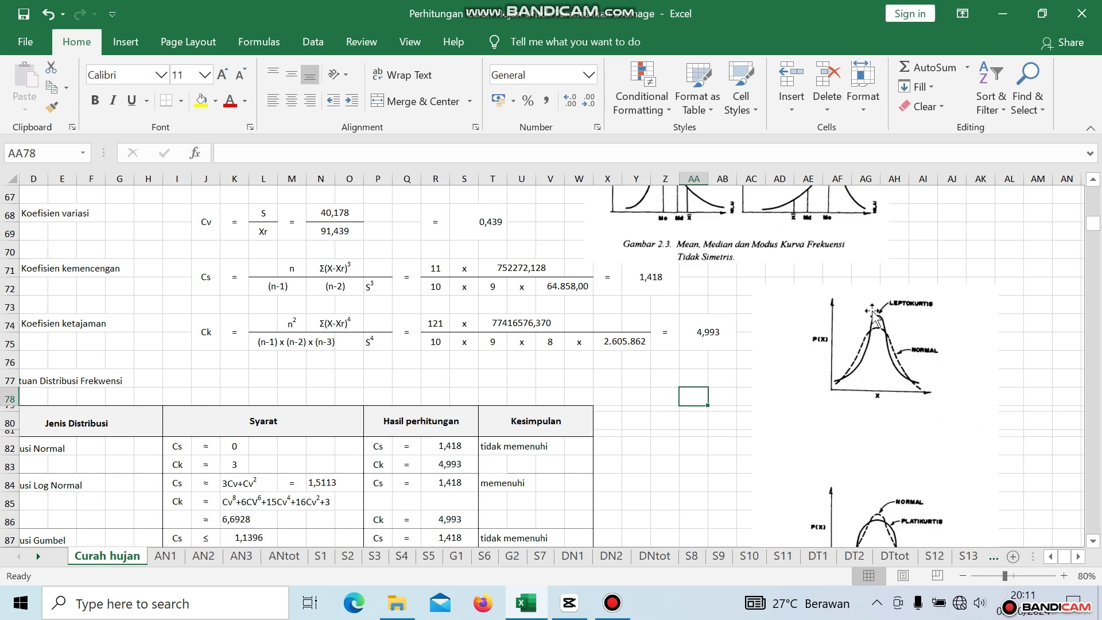
{"action": "scroll", "coordinate": [863, 395], "scroll_direction": "down", "scroll_amount": 4}
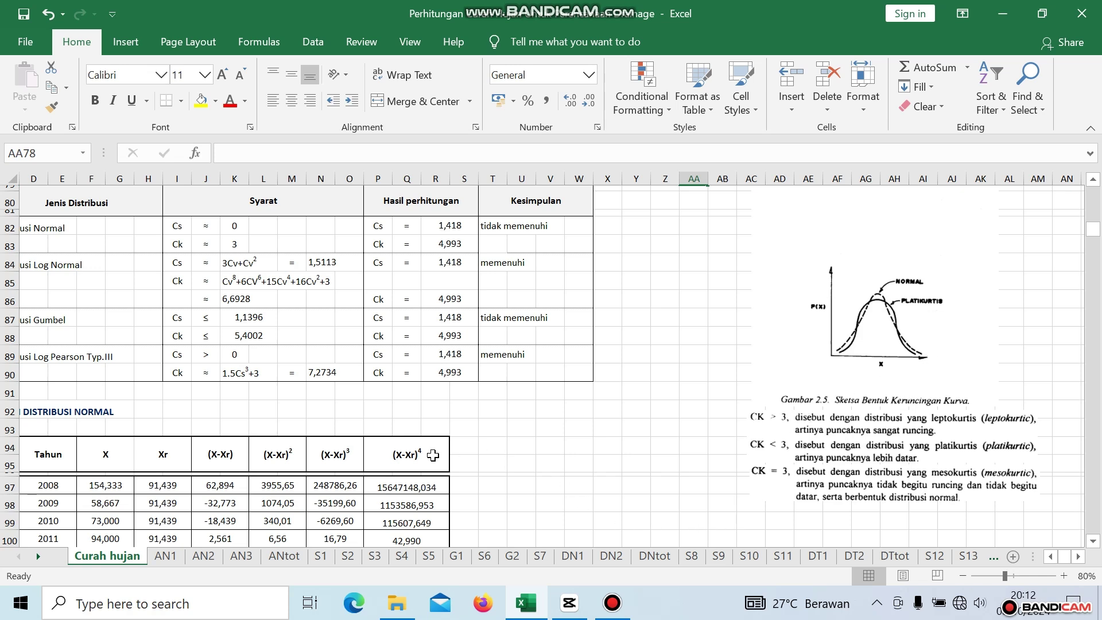
{"action": "scroll", "coordinate": [499, 434], "scroll_direction": "up", "scroll_amount": 4}
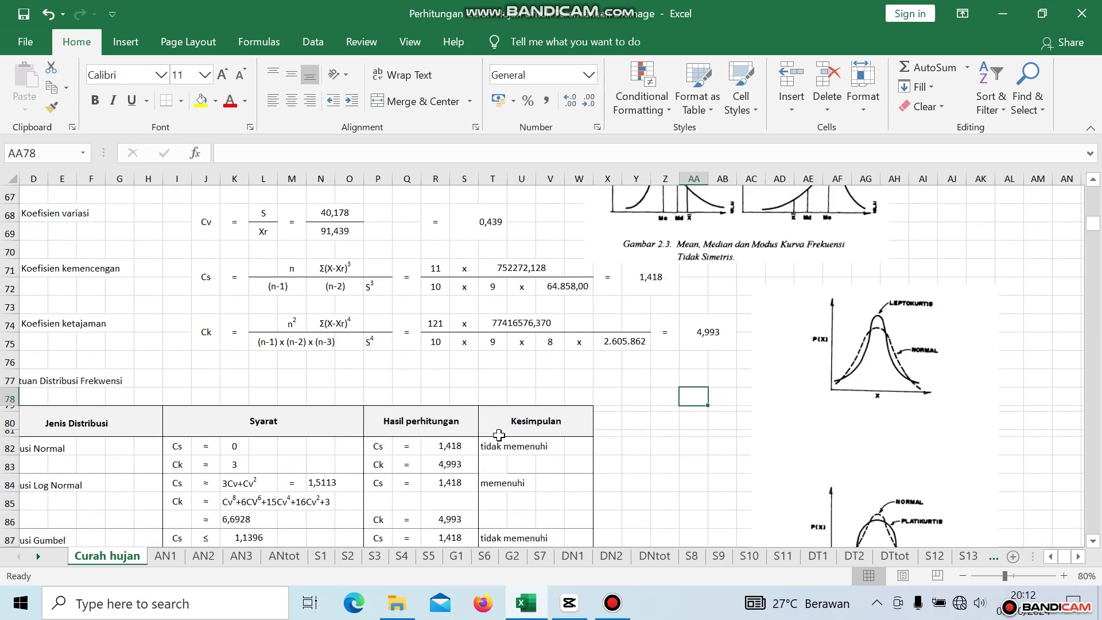
- Review the requirements, calculated results and conclusions for each distribution type in the Penentuan Distribusi Frekwensi table
{"action": "left_click", "coordinate": [1049, 556]}
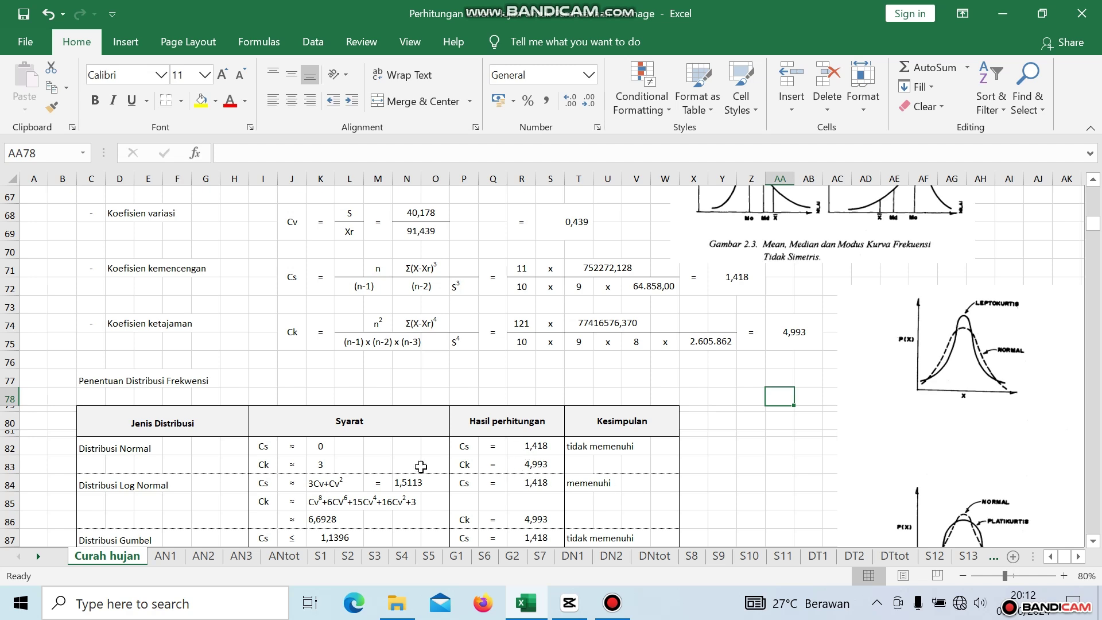
{"action": "scroll", "coordinate": [319, 359], "scroll_direction": "down", "scroll_amount": 2}
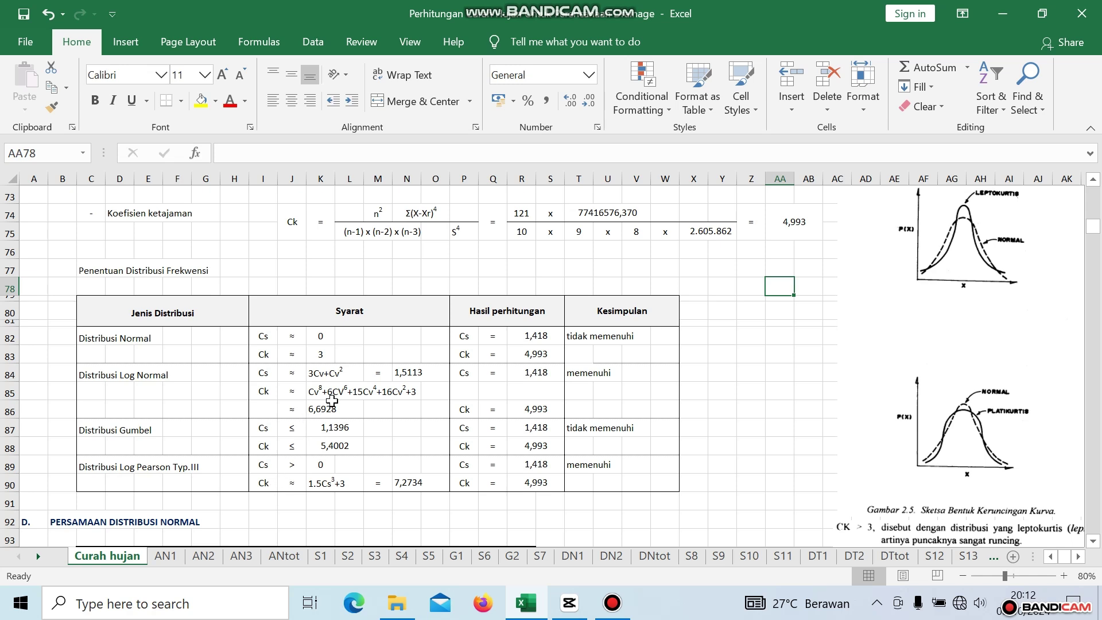
{"action": "scroll", "coordinate": [333, 400], "scroll_direction": "up", "scroll_amount": 1}
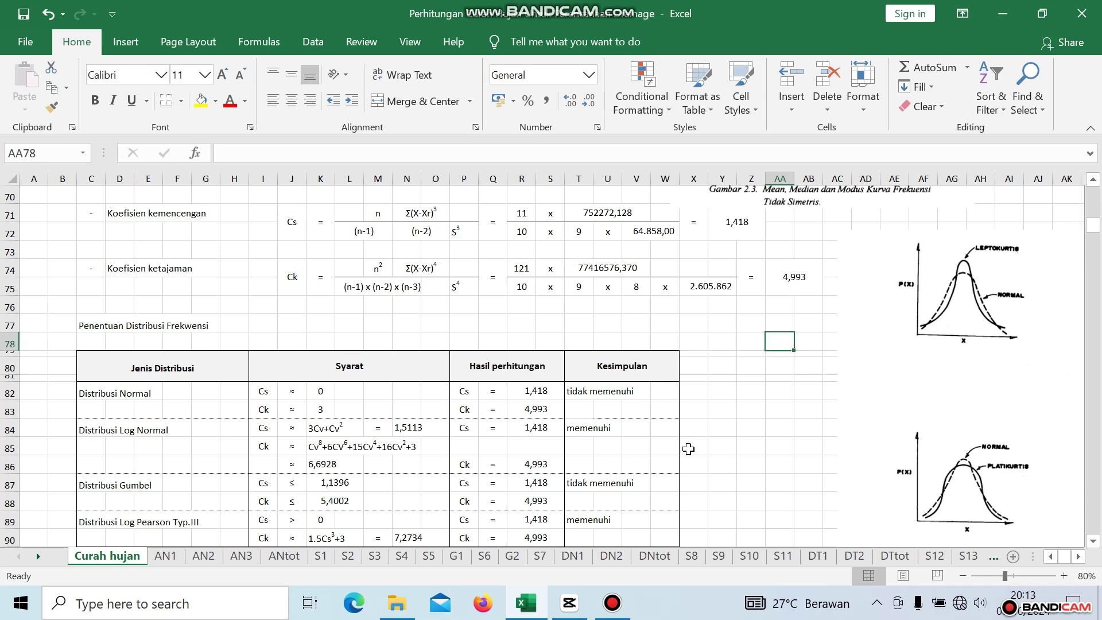
{"action": "scroll", "coordinate": [688, 447], "scroll_direction": "up", "scroll_amount": 1}
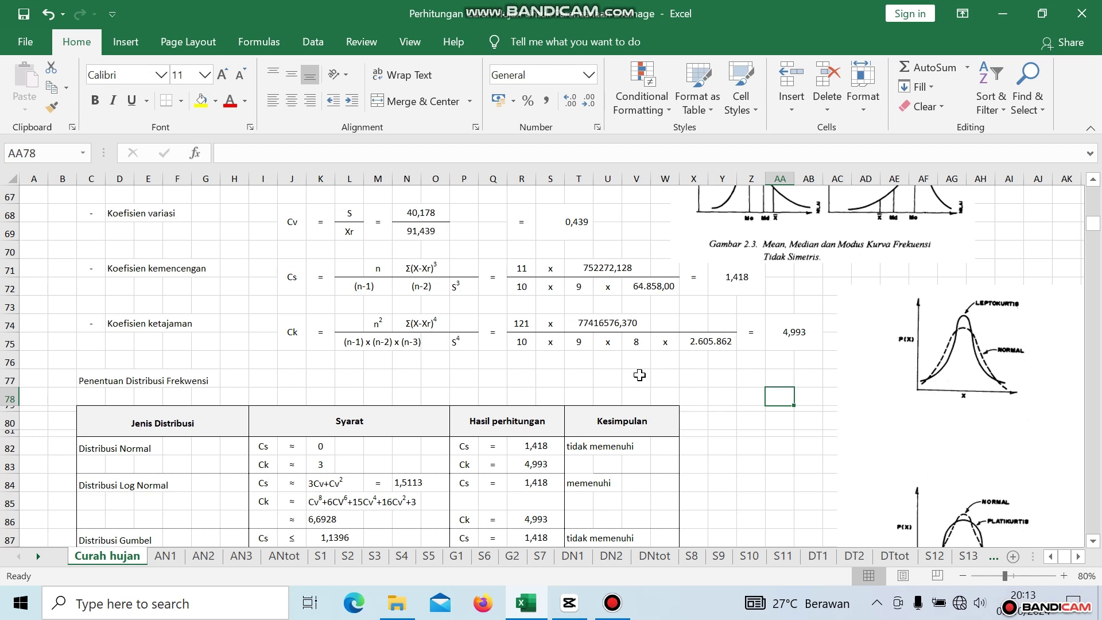
- Trace the Distribusi Normal Cs and Ck results to their source calculations and check them against the row's conclusion
{"action": "left_click", "coordinate": [539, 449]}
{"action": "left_click", "coordinate": [731, 289]}
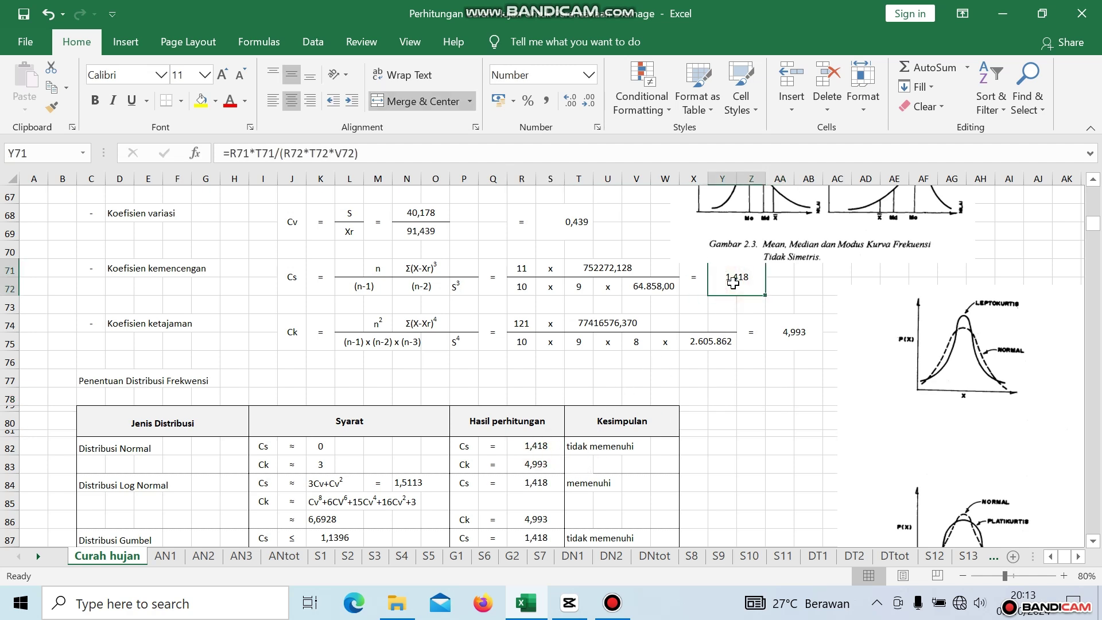
{"action": "left_click", "coordinate": [797, 332]}
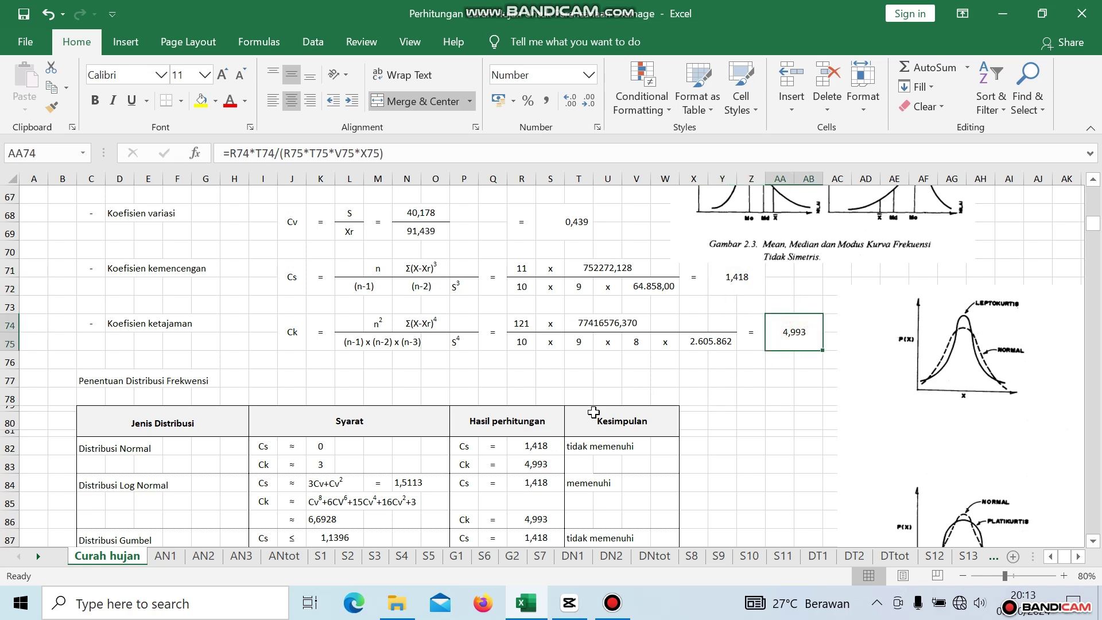
{"action": "left_click", "coordinate": [539, 465]}
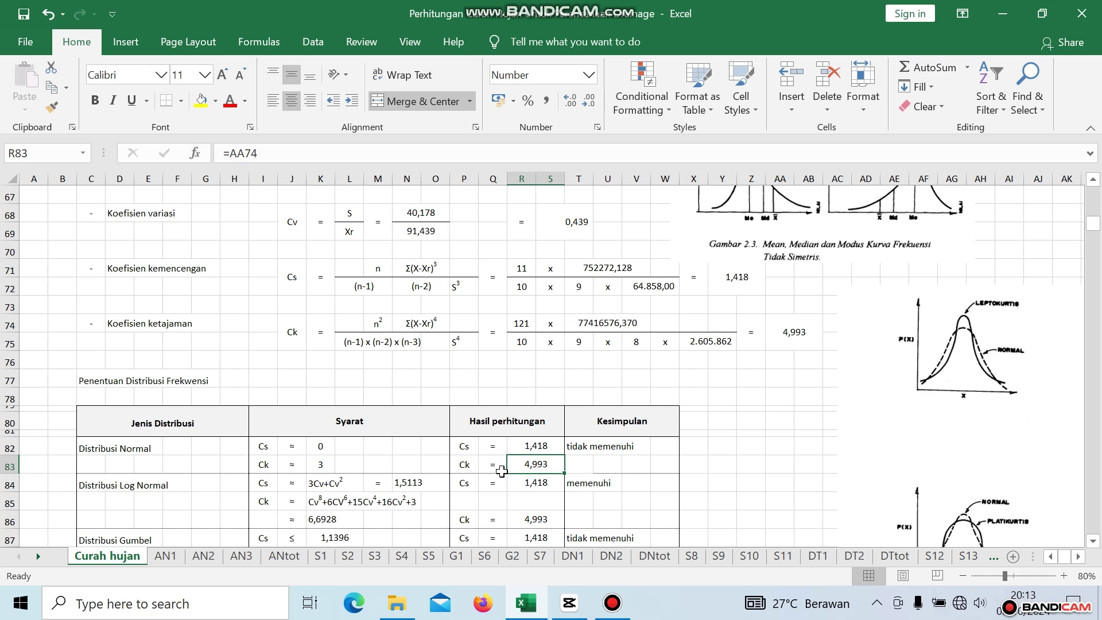
{"action": "left_click", "coordinate": [574, 446]}
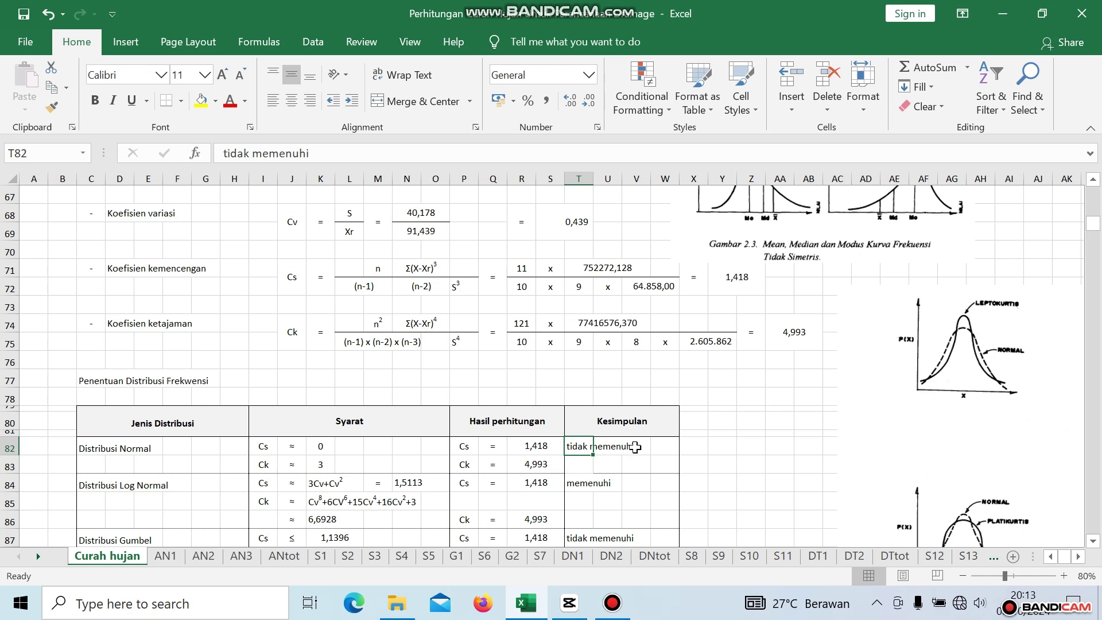
- Inspect the Distribusi Log Normal Cs requirement formula 3Cv+Cv² and compare it with the calculated Koefisien kemencengan
{"action": "scroll", "coordinate": [650, 442], "scroll_direction": "down", "scroll_amount": 2}
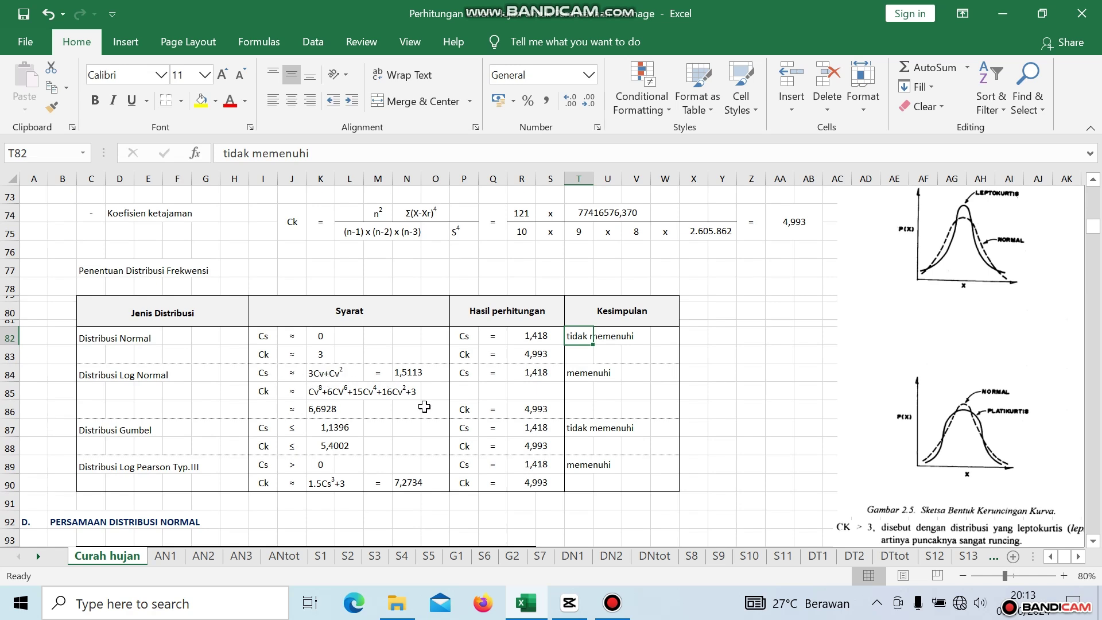
{"action": "scroll", "coordinate": [424, 406], "scroll_direction": "up", "scroll_amount": 4}
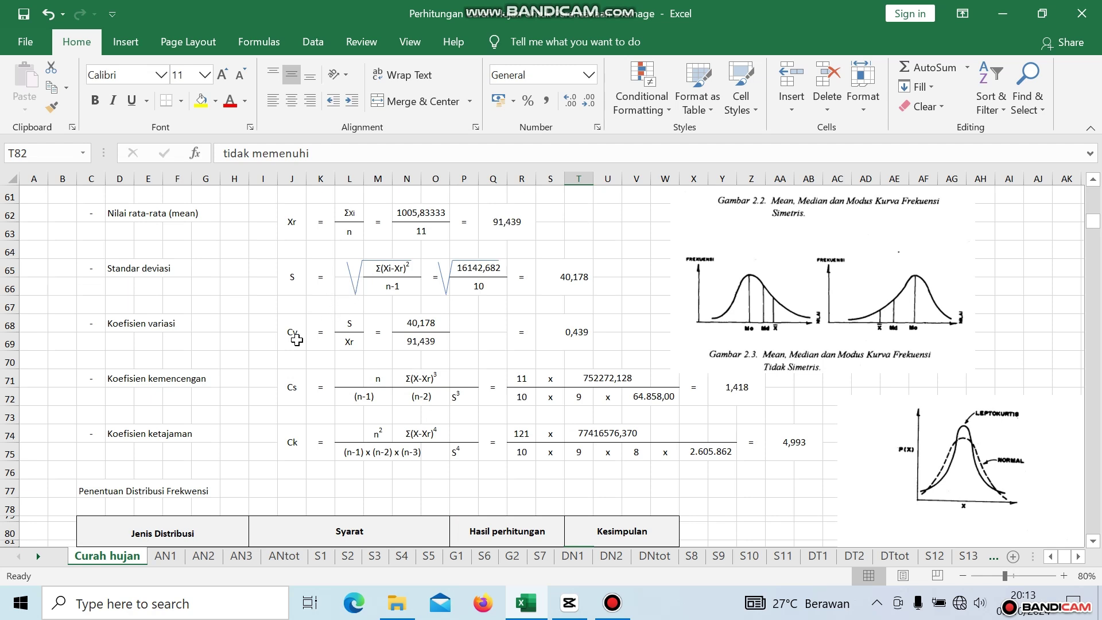
{"action": "scroll", "coordinate": [507, 365], "scroll_direction": "down", "scroll_amount": 4}
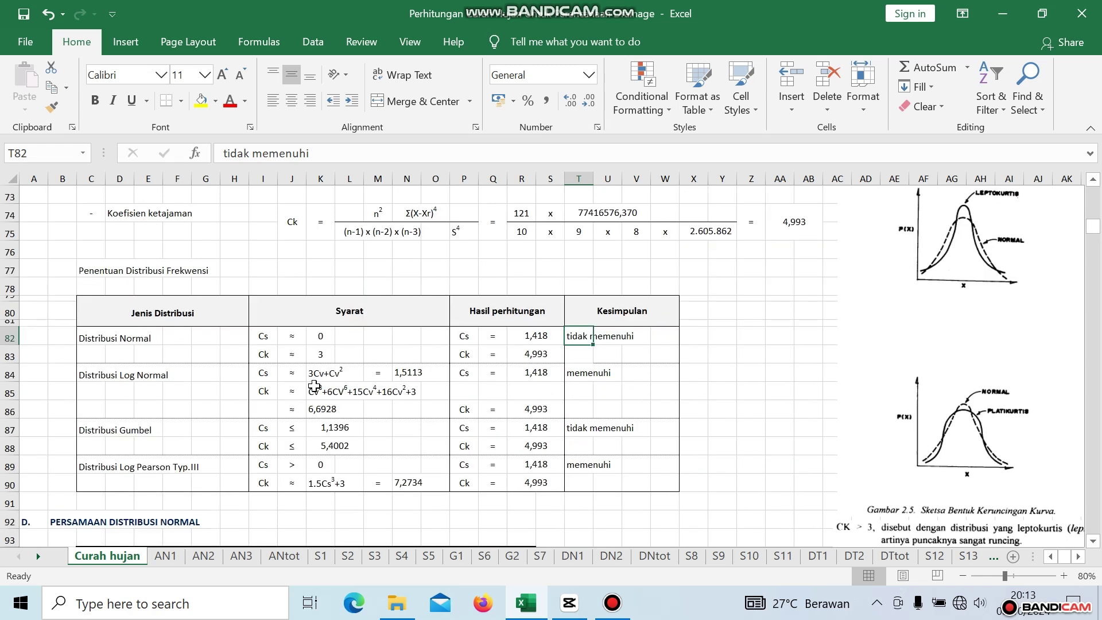
{"action": "left_click", "coordinate": [406, 373]}
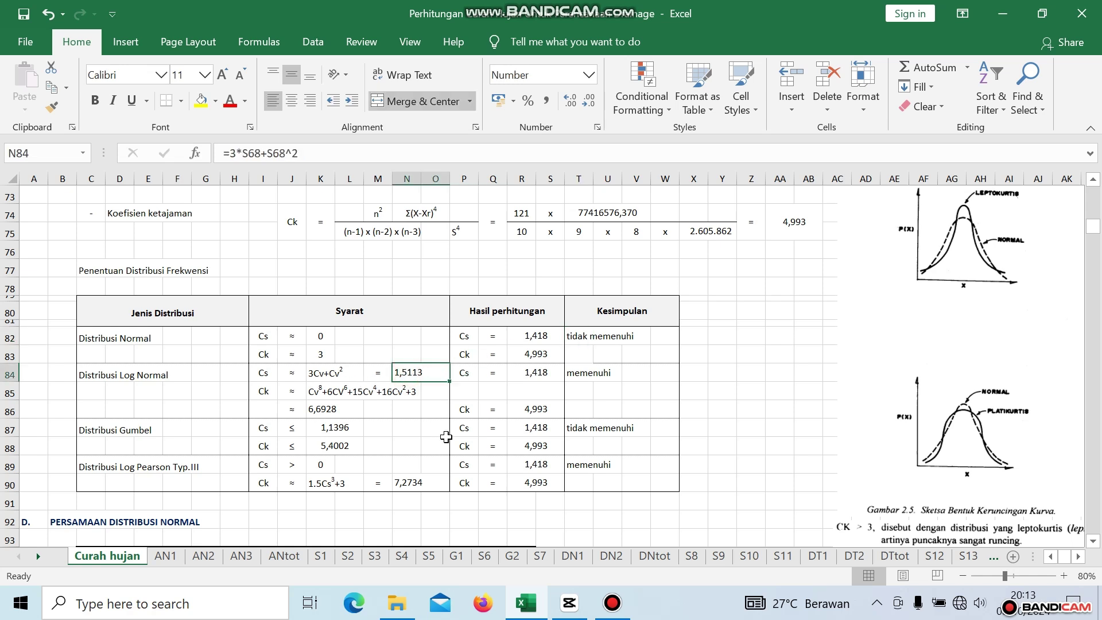
{"action": "scroll", "coordinate": [535, 418], "scroll_direction": "up", "scroll_amount": 1}
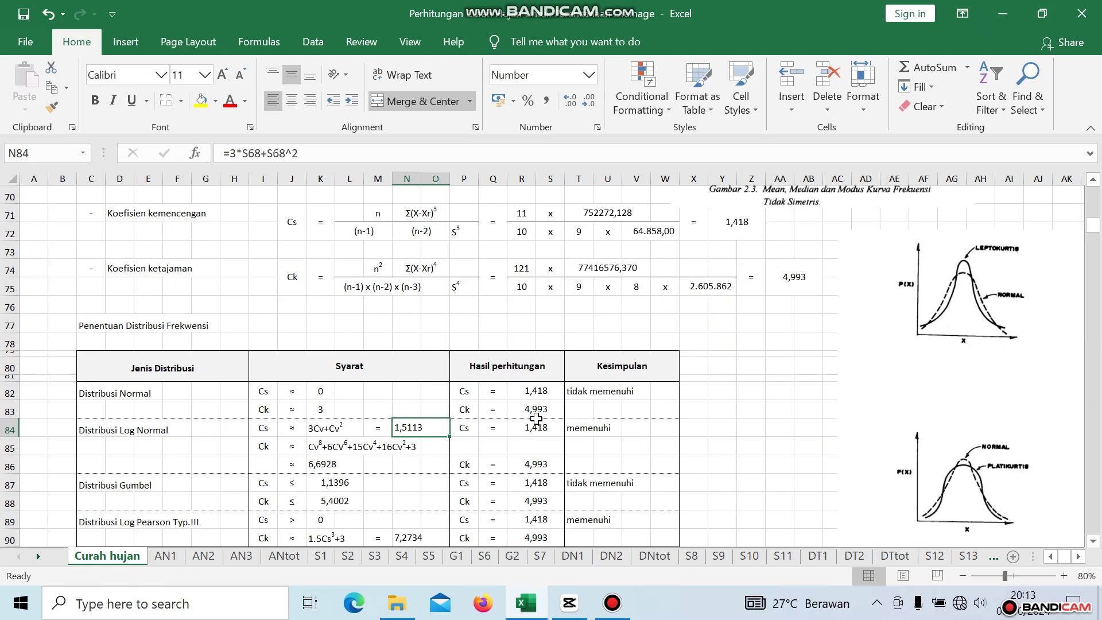
{"action": "scroll", "coordinate": [535, 418], "scroll_direction": "up", "scroll_amount": 1}
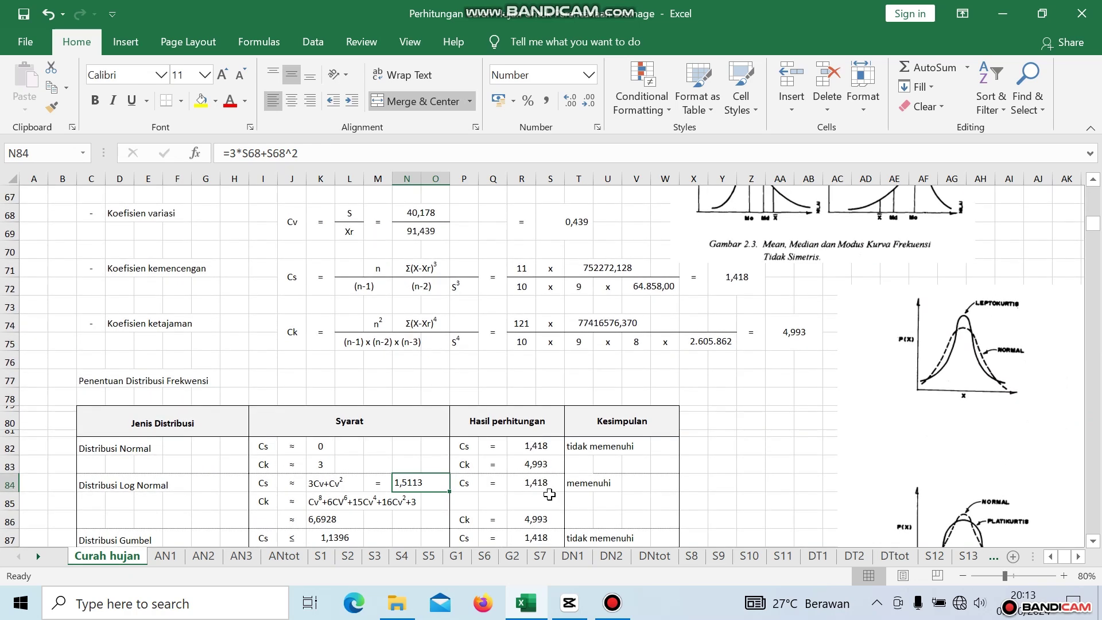
{"action": "left_click", "coordinate": [536, 483]}
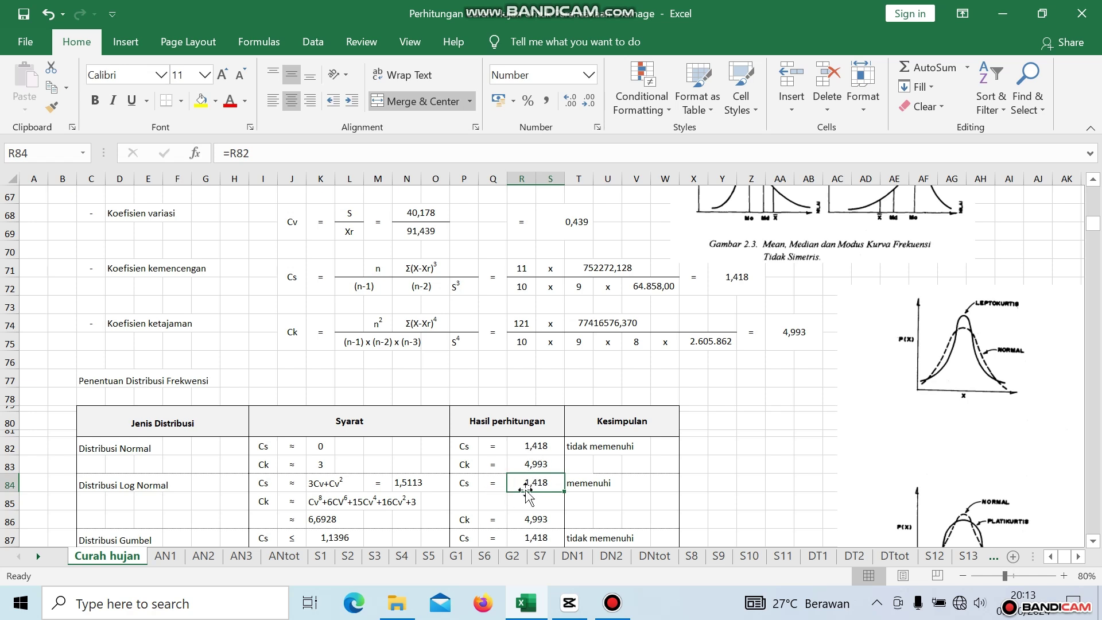
{"action": "left_click", "coordinate": [734, 279]}
{"action": "left_click", "coordinate": [397, 485]}
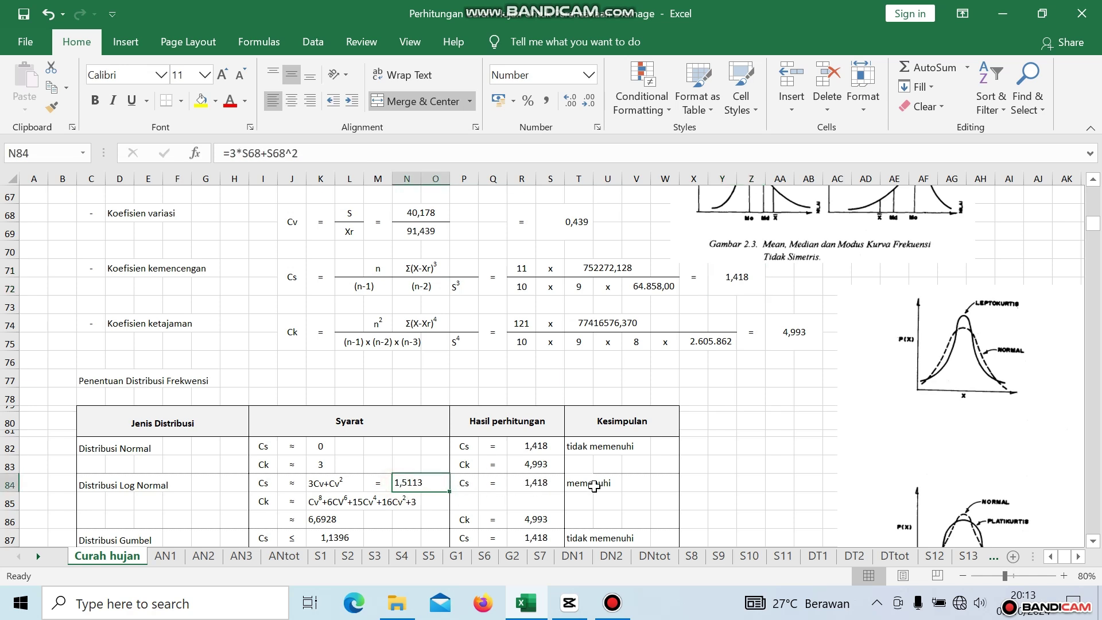
- Inspect the Distribusi Log Normal Ck requirement formula and compare it with the calculated Ck in the same row
{"action": "scroll", "coordinate": [594, 486], "scroll_direction": "down", "scroll_amount": 1}
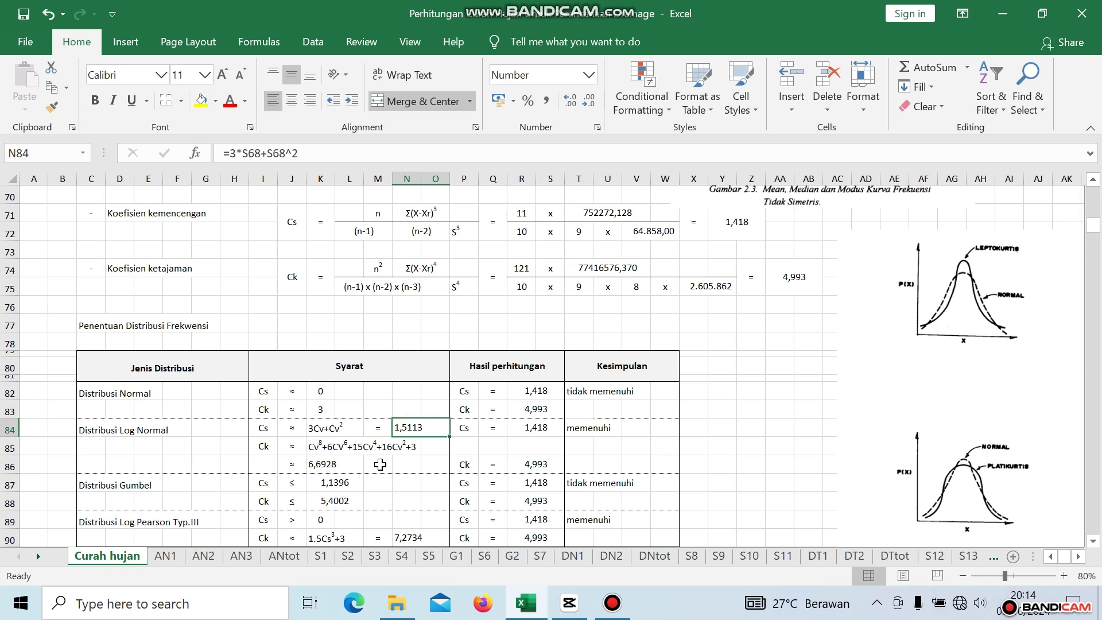
{"action": "left_click", "coordinate": [316, 466]}
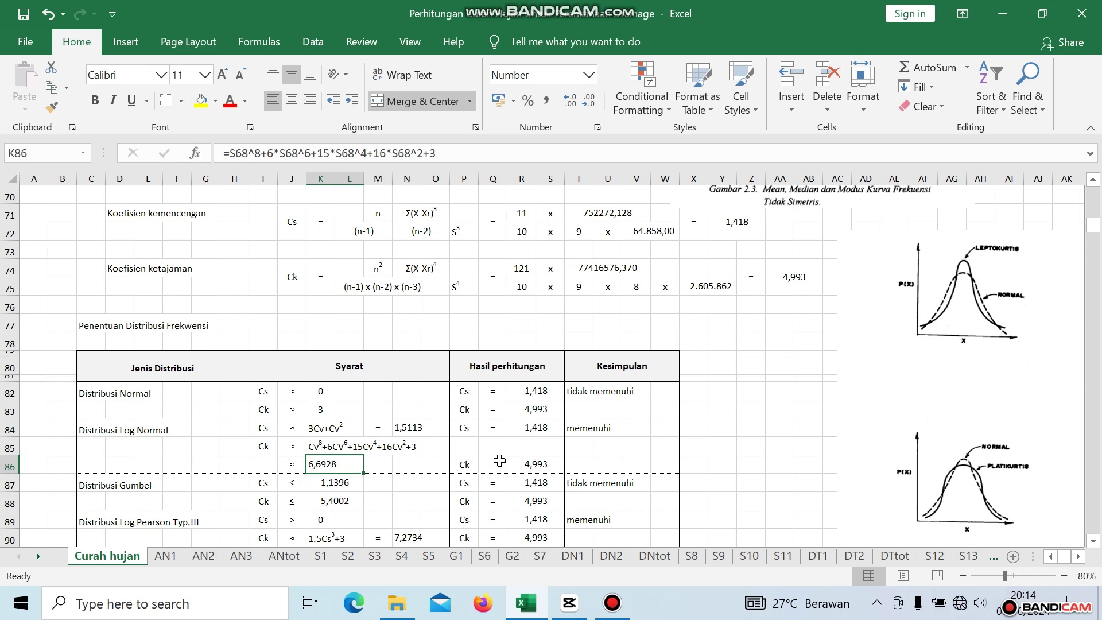
{"action": "left_click", "coordinate": [551, 467]}
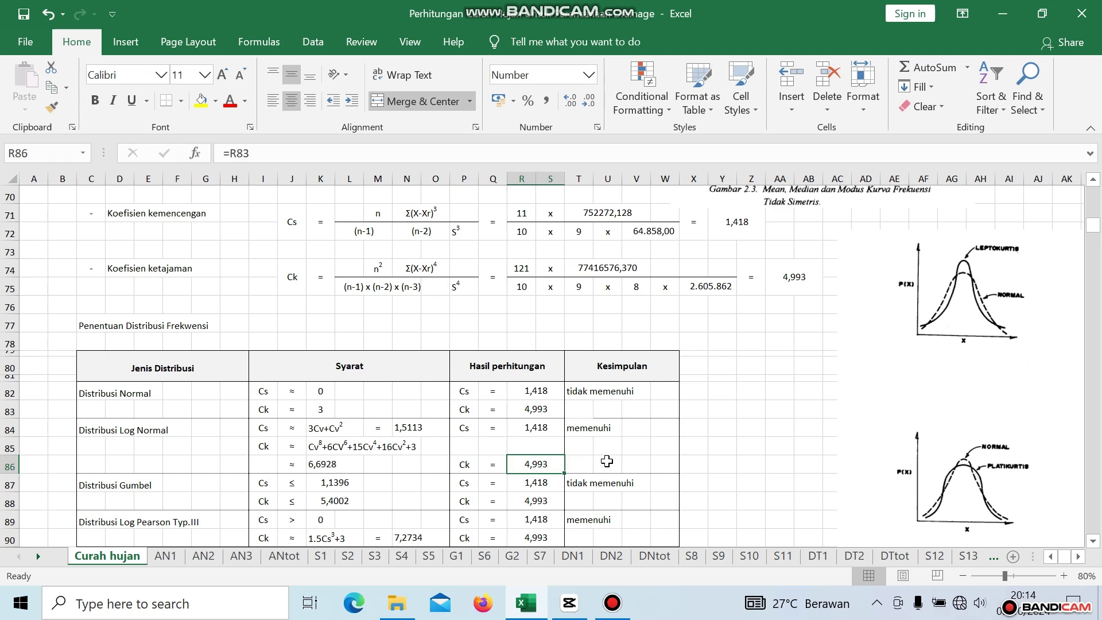
- Compare the Distribusi Gumbel Cs and Ck limits with the calculated coefficients in the Hasil perhitungan column
{"action": "scroll", "coordinate": [607, 461], "scroll_direction": "down", "scroll_amount": 2}
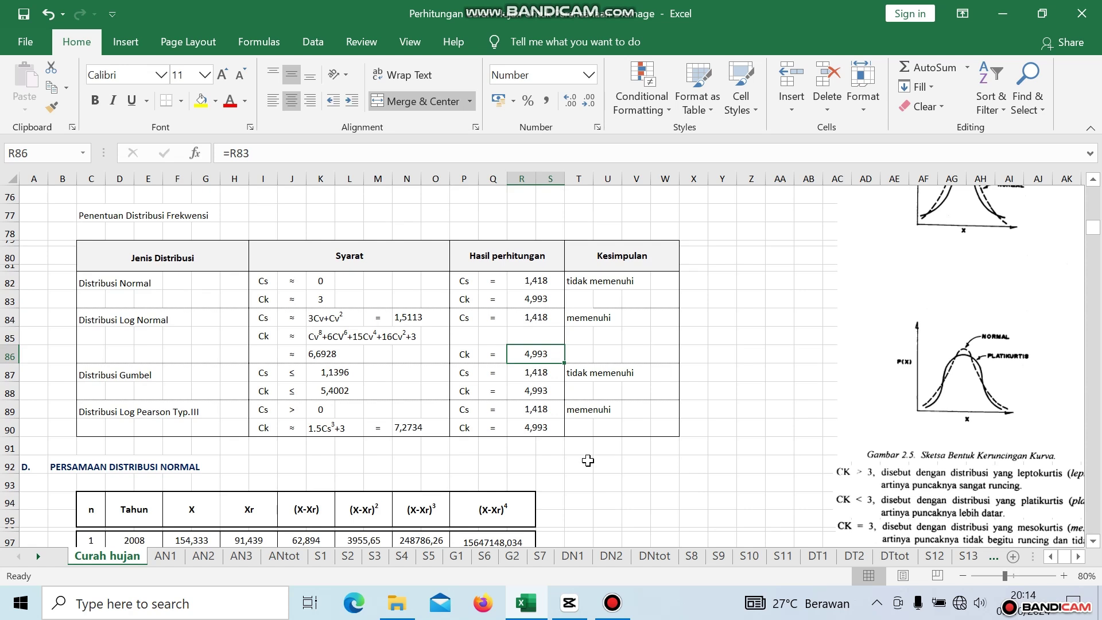
{"action": "left_click", "coordinate": [331, 374]}
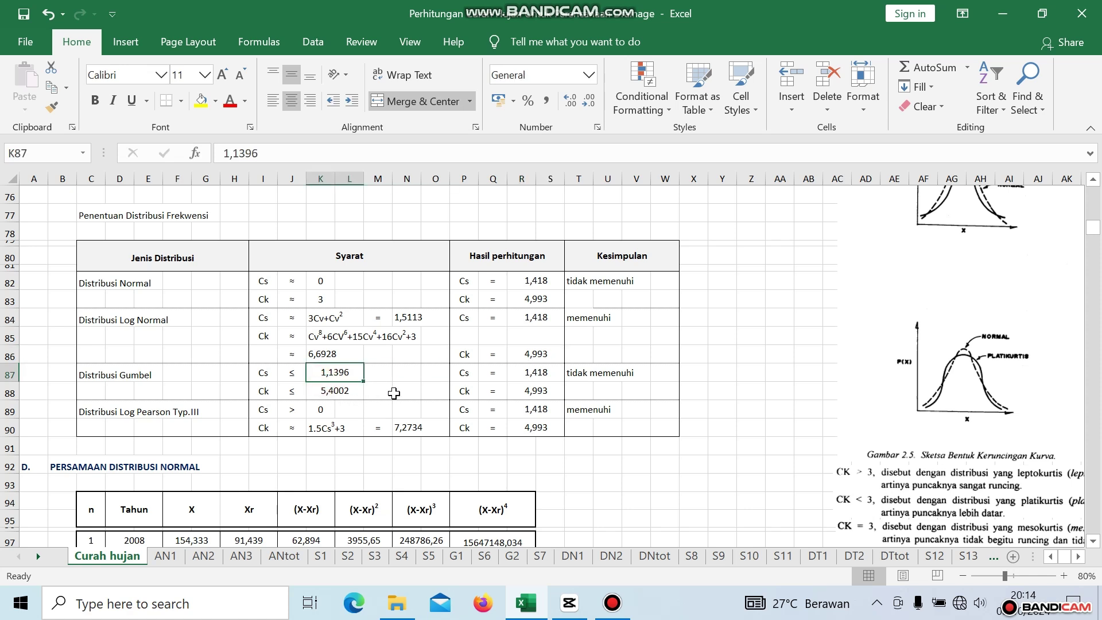
{"action": "left_click", "coordinate": [542, 374]}
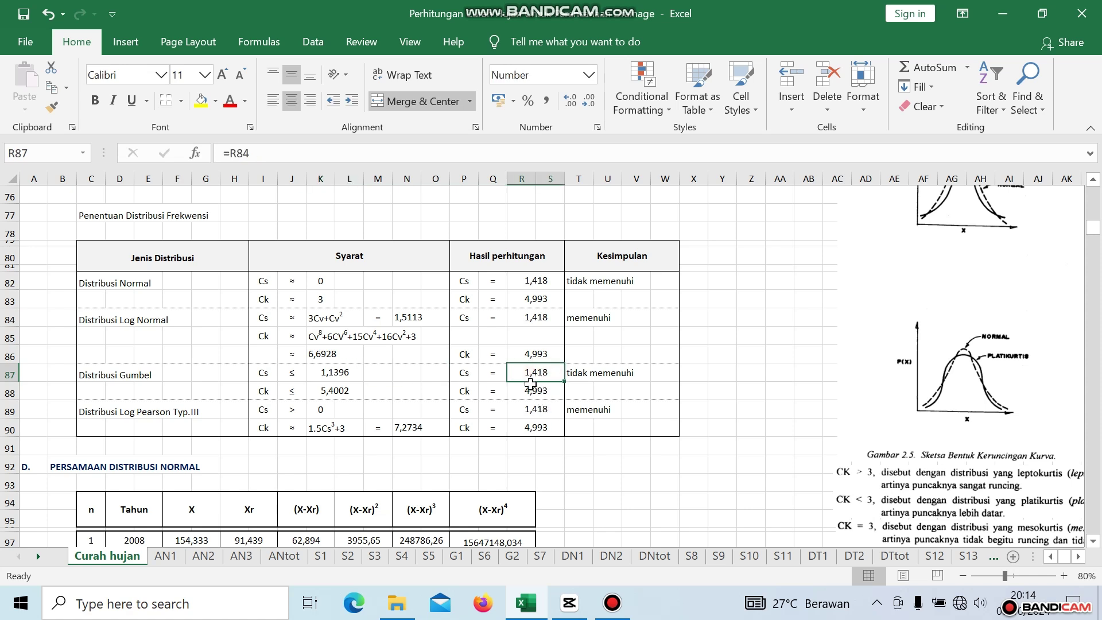
{"action": "left_click", "coordinate": [331, 396]}
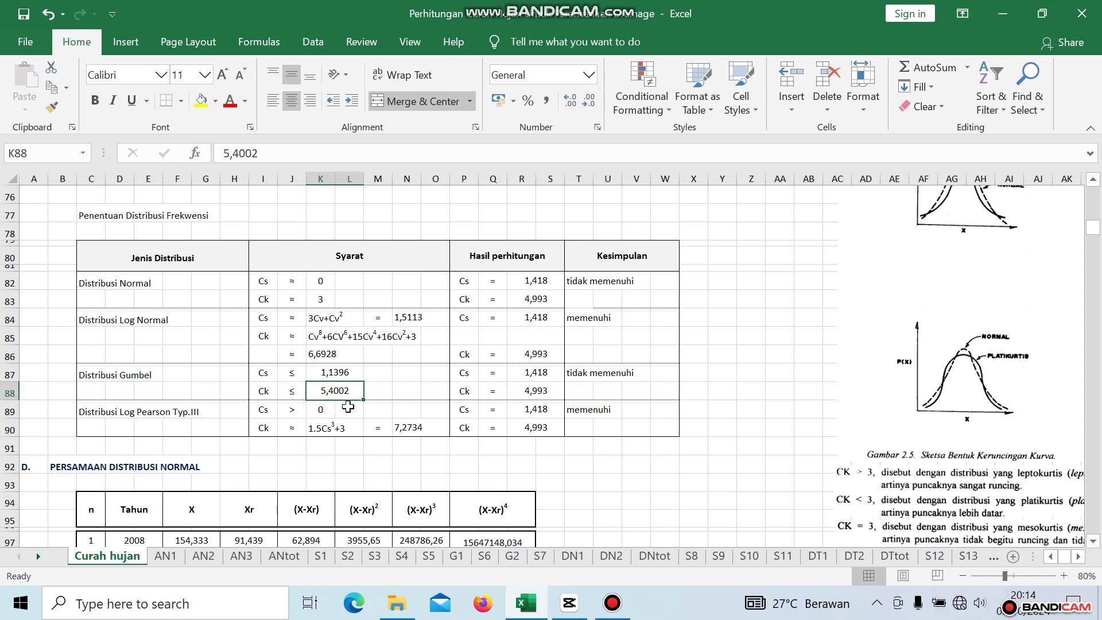
{"action": "left_click", "coordinate": [537, 391]}
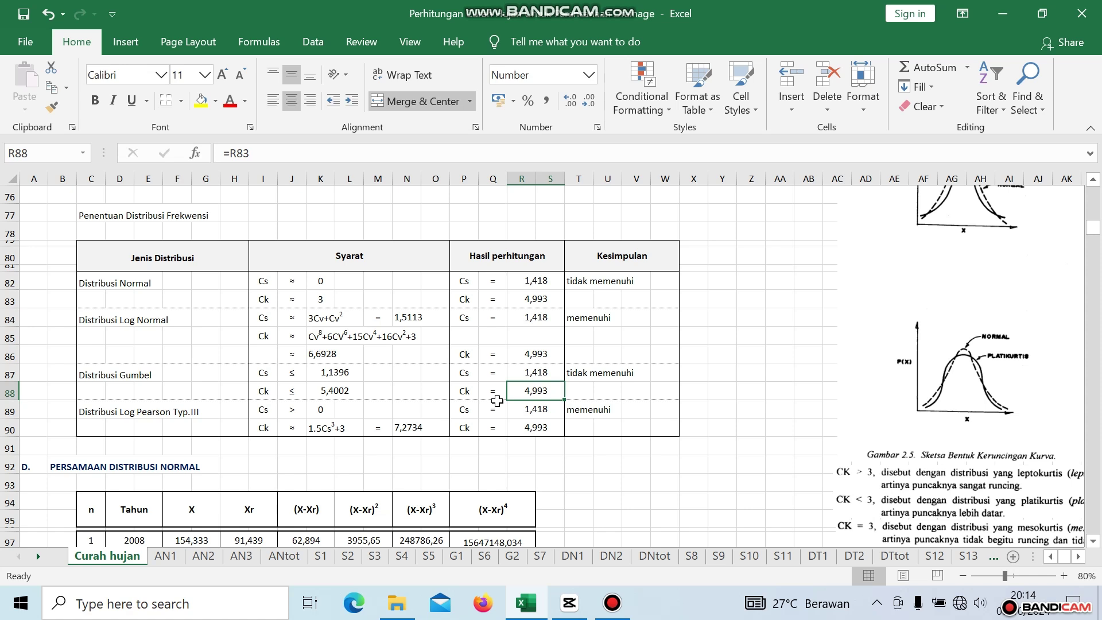
{"action": "left_click", "coordinate": [533, 376]}
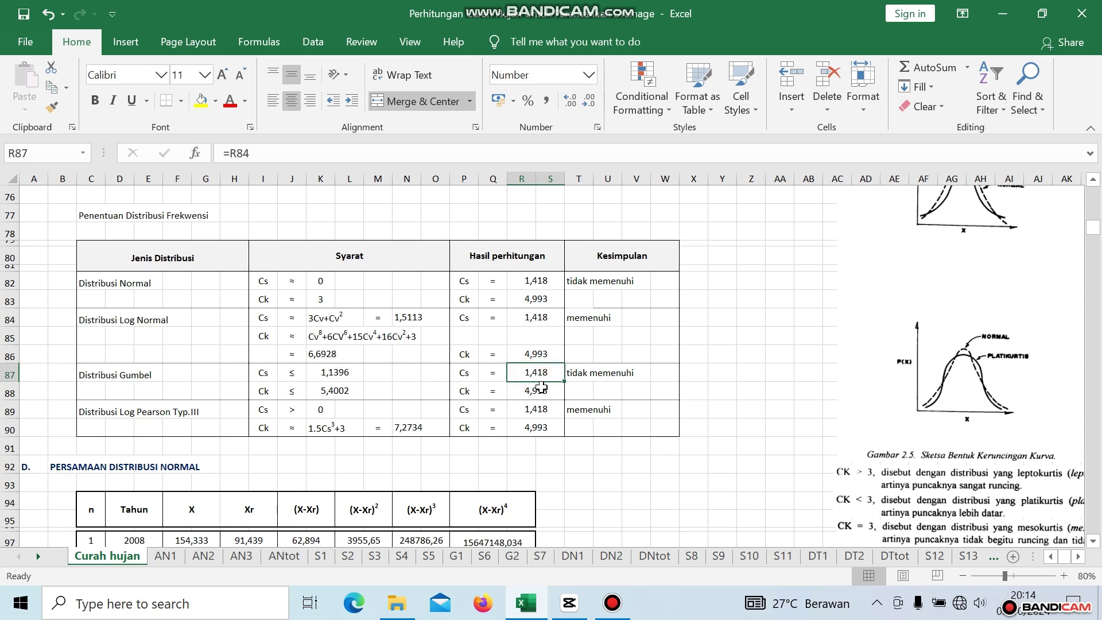
- Check the Kesimpulan entry for Distribusi Gumbel against its Cs and Ck requirements
{"action": "left_click", "coordinate": [576, 374]}
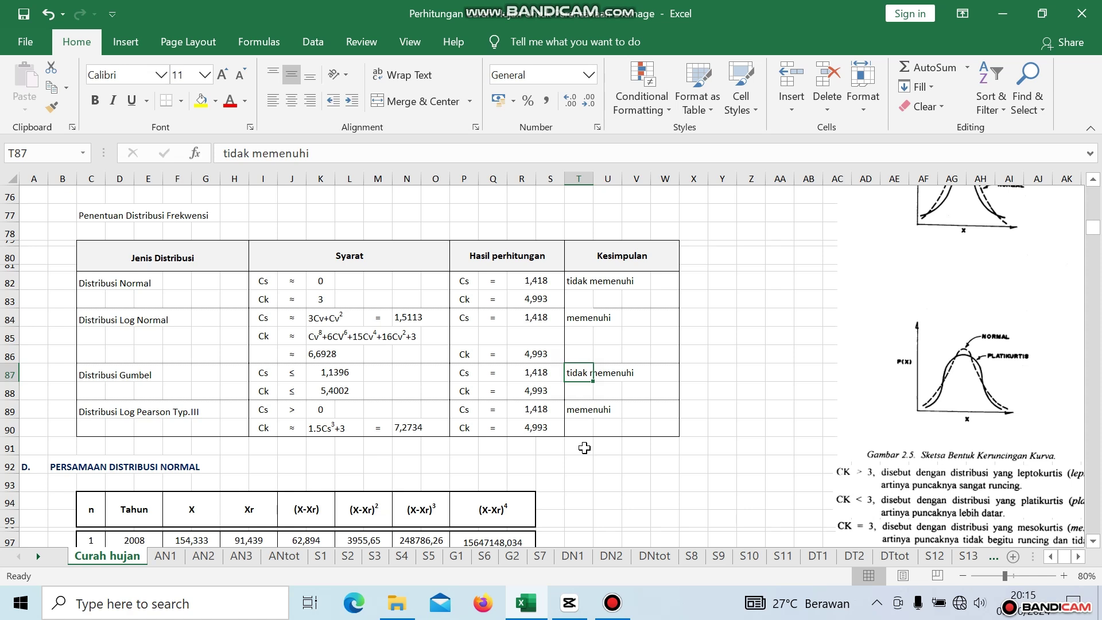
{"action": "scroll", "coordinate": [572, 438], "scroll_direction": "down", "scroll_amount": 1}
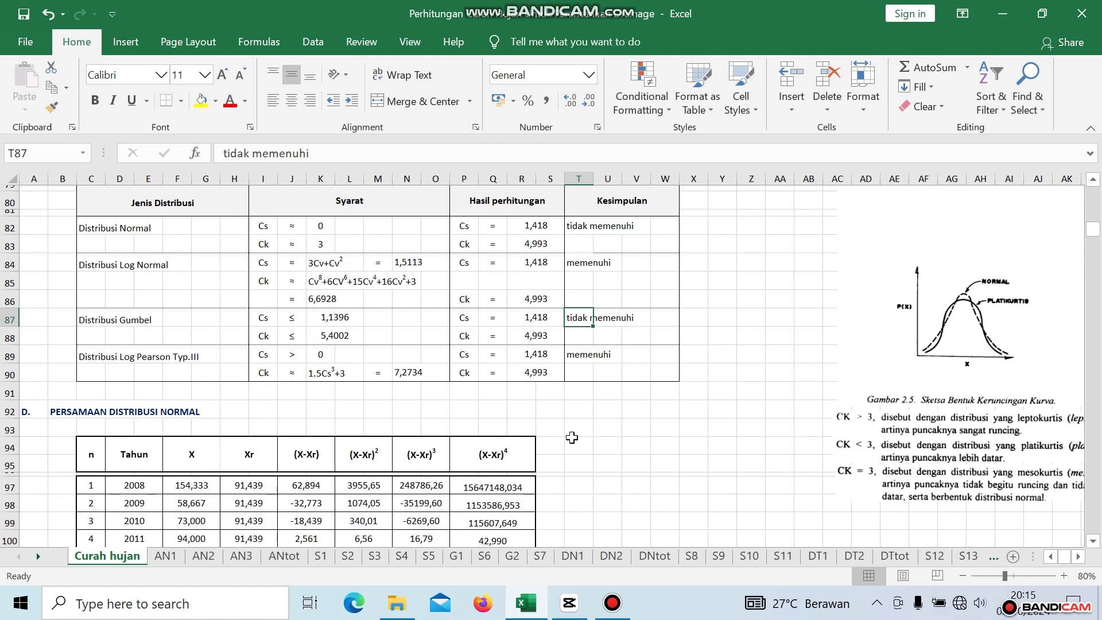
{"action": "scroll", "coordinate": [572, 438], "scroll_direction": "up", "scroll_amount": 1}
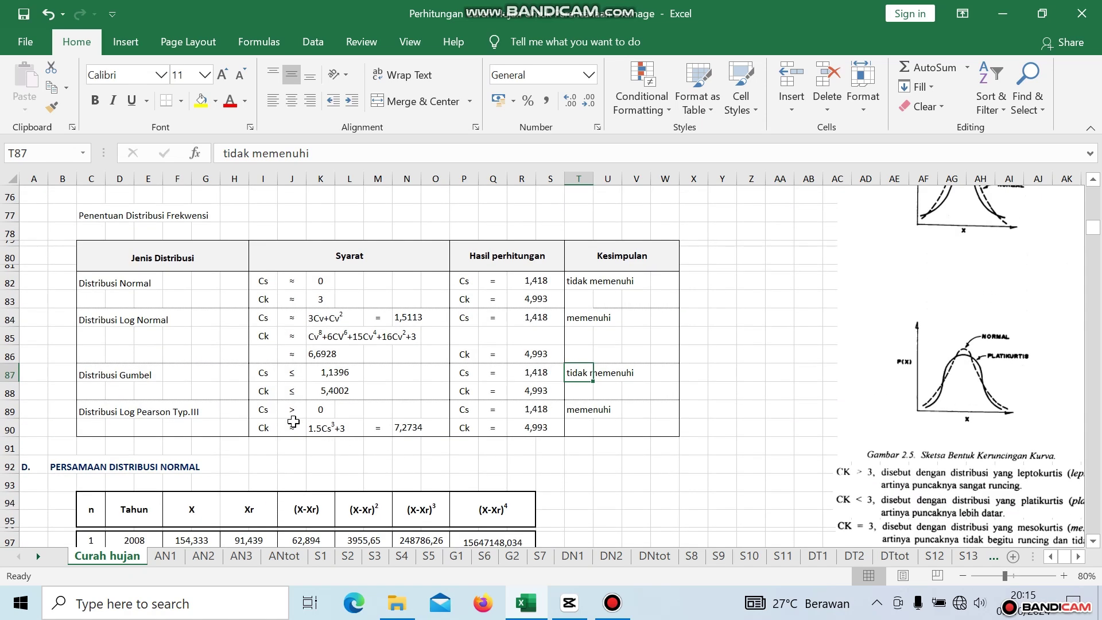
- Compare the Distribusi Log Pearson Typ.III Cs and Ck requirements, including 1.5Cs³+3, with the calculated coefficients and the row's conclusion
{"action": "left_click", "coordinate": [323, 414]}
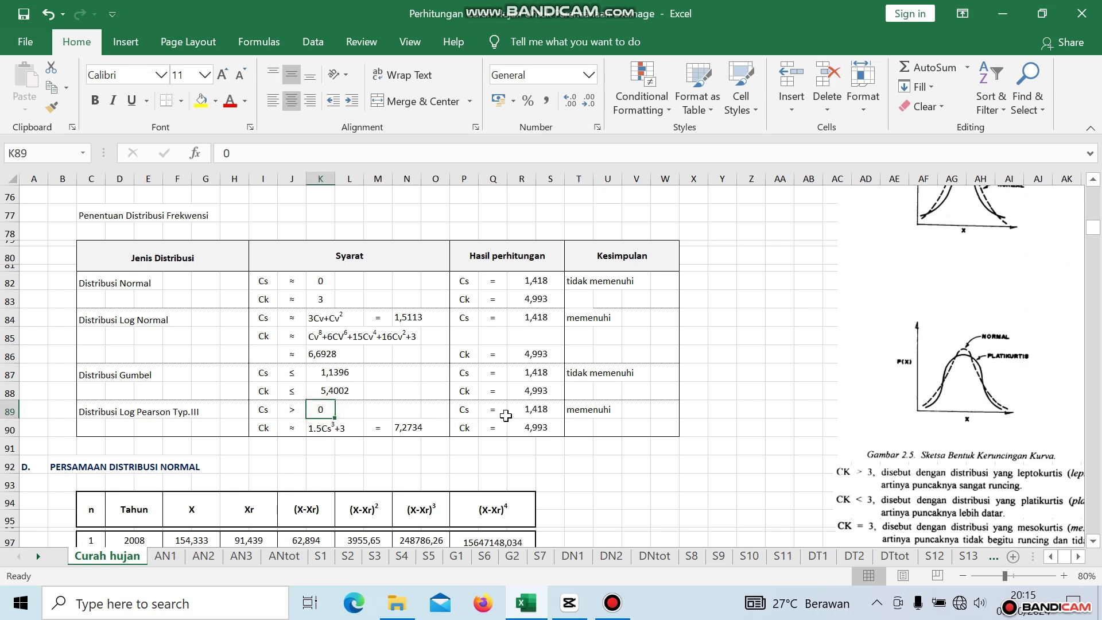
{"action": "left_click", "coordinate": [527, 410]}
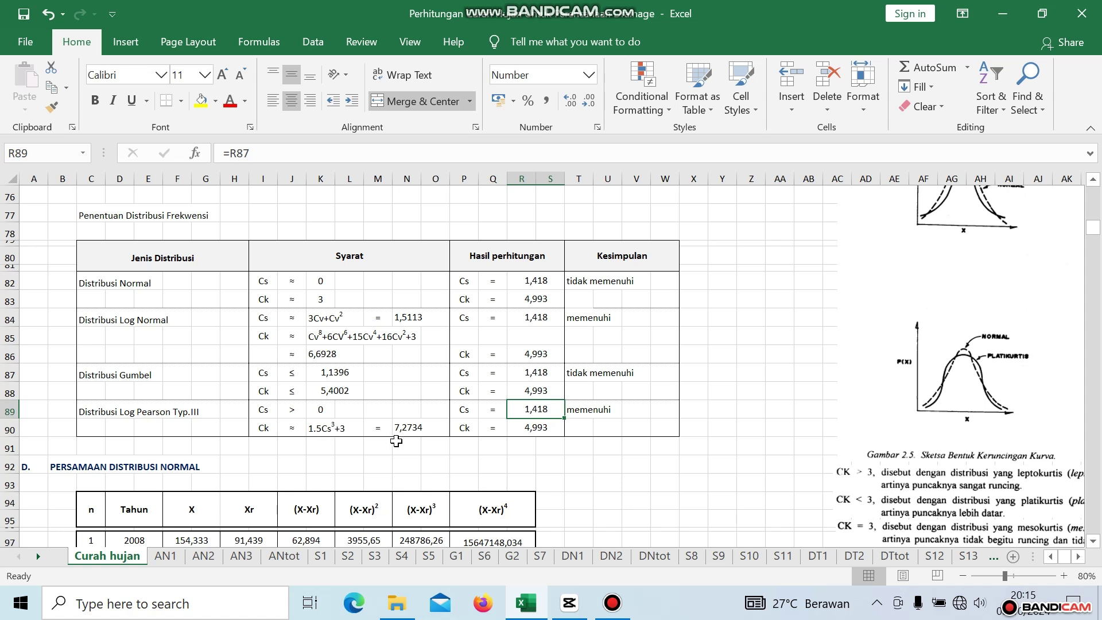
{"action": "left_click", "coordinate": [411, 430]}
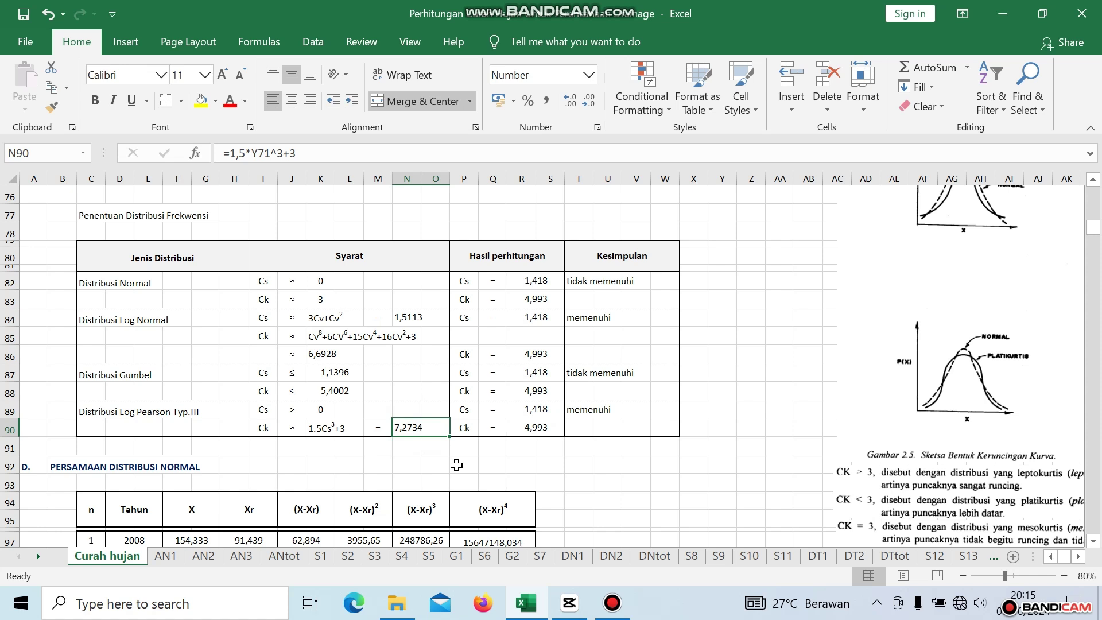
{"action": "left_click", "coordinate": [544, 428]}
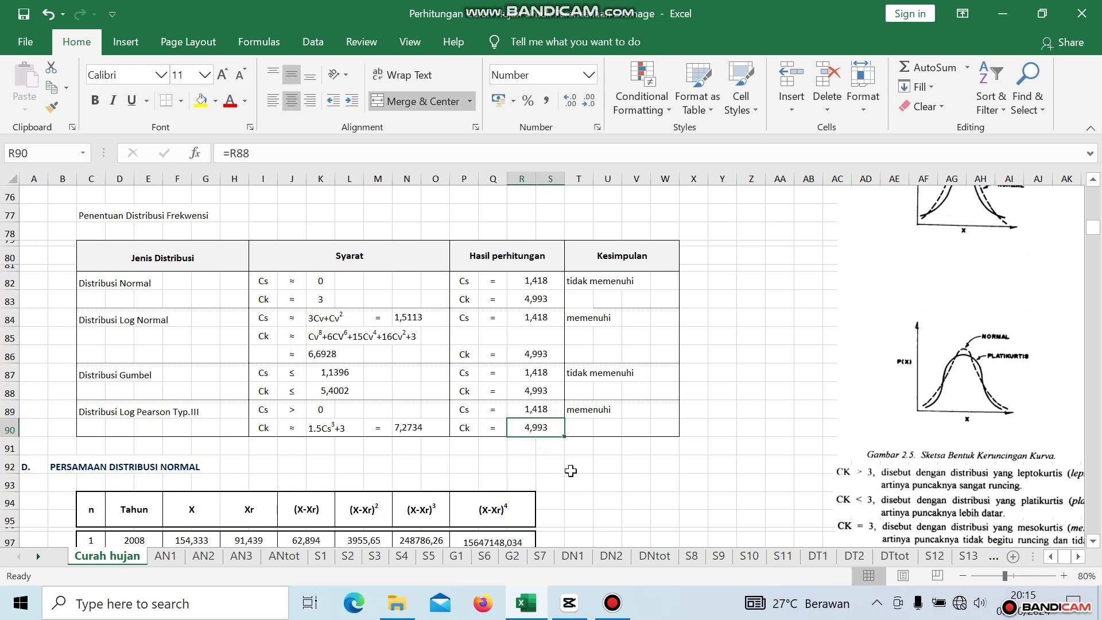
{"action": "left_click", "coordinate": [575, 410]}
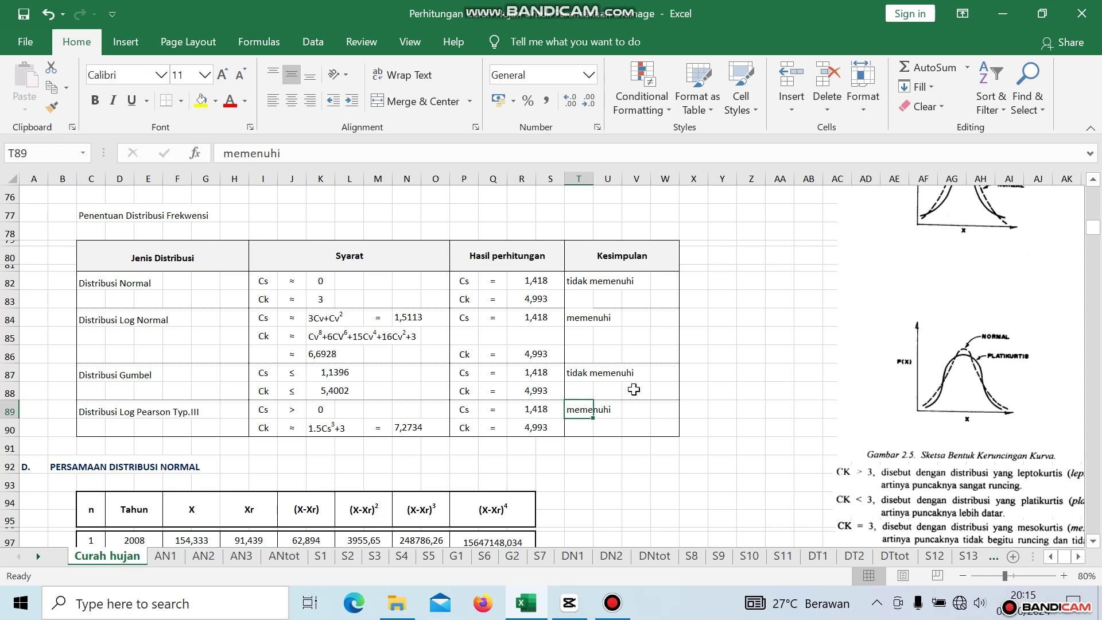
{"action": "scroll", "coordinate": [633, 390], "scroll_direction": "down", "scroll_amount": 2}
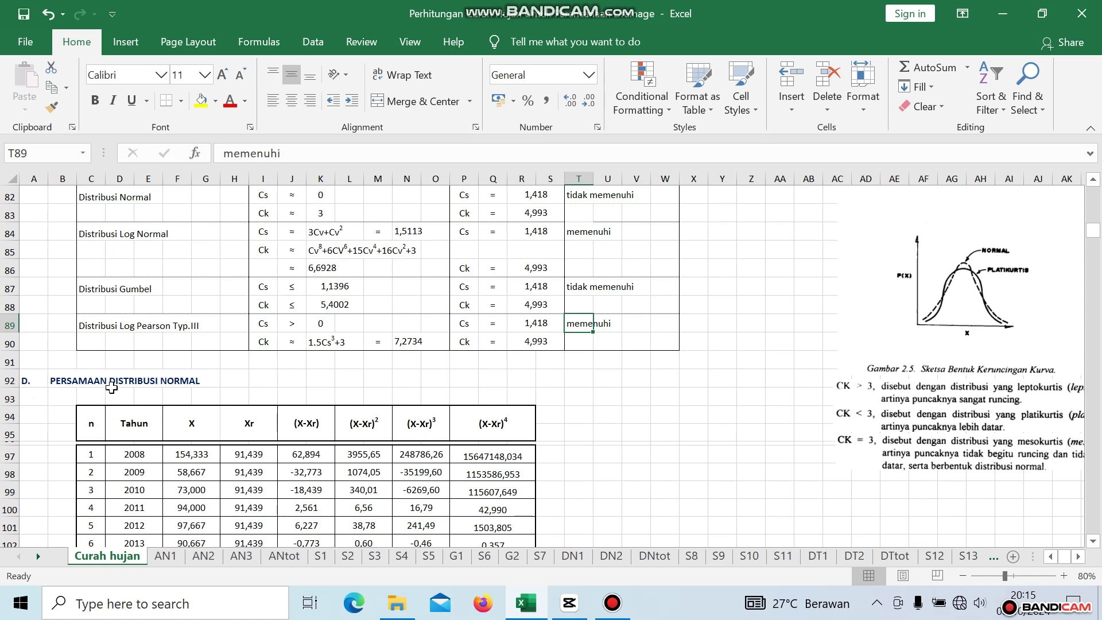
{"action": "scroll", "coordinate": [449, 435], "scroll_direction": "up", "scroll_amount": 2}
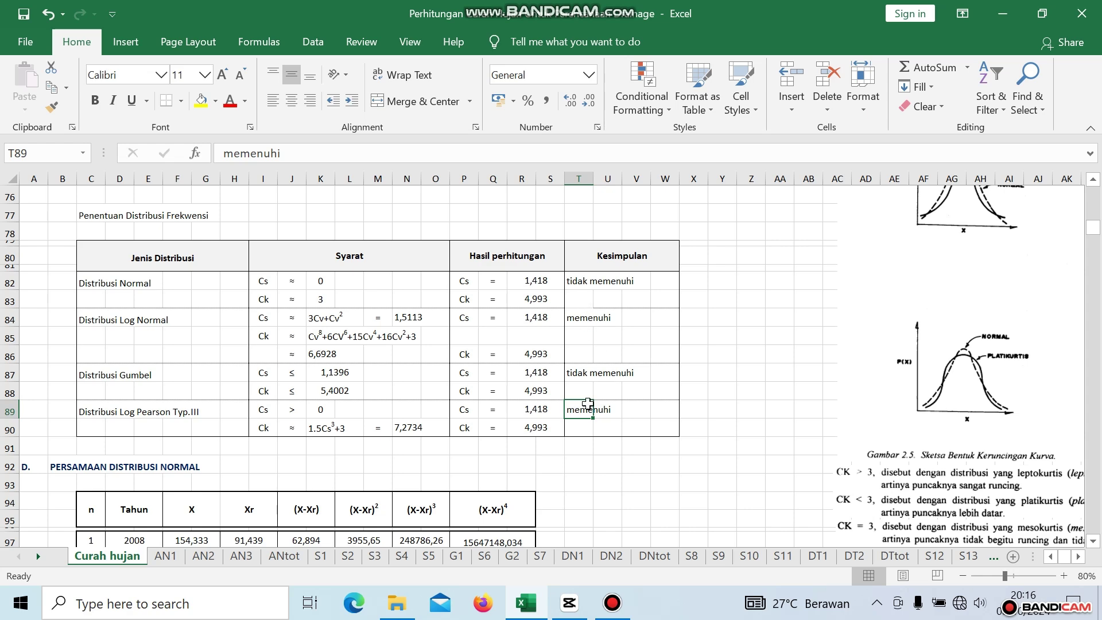
- Review the Persamaan Distribusi Normal data table and its statistical parameters, from the mean through Koefisien ketajaman
{"action": "scroll", "coordinate": [587, 403], "scroll_direction": "down", "scroll_amount": 5}
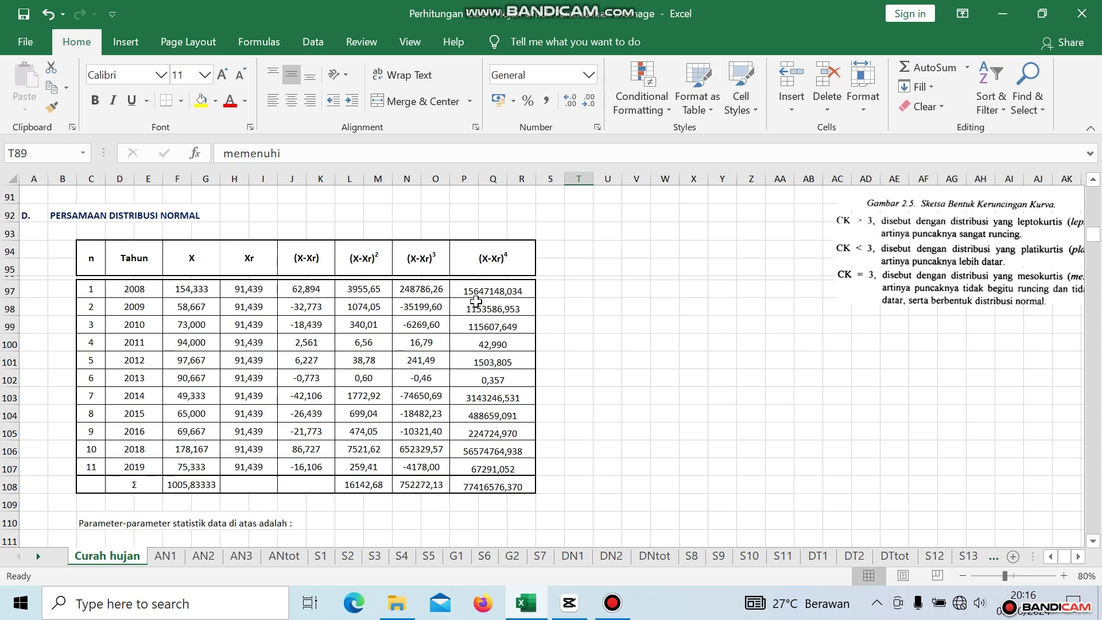
{"action": "scroll", "coordinate": [442, 369], "scroll_direction": "down", "scroll_amount": 2}
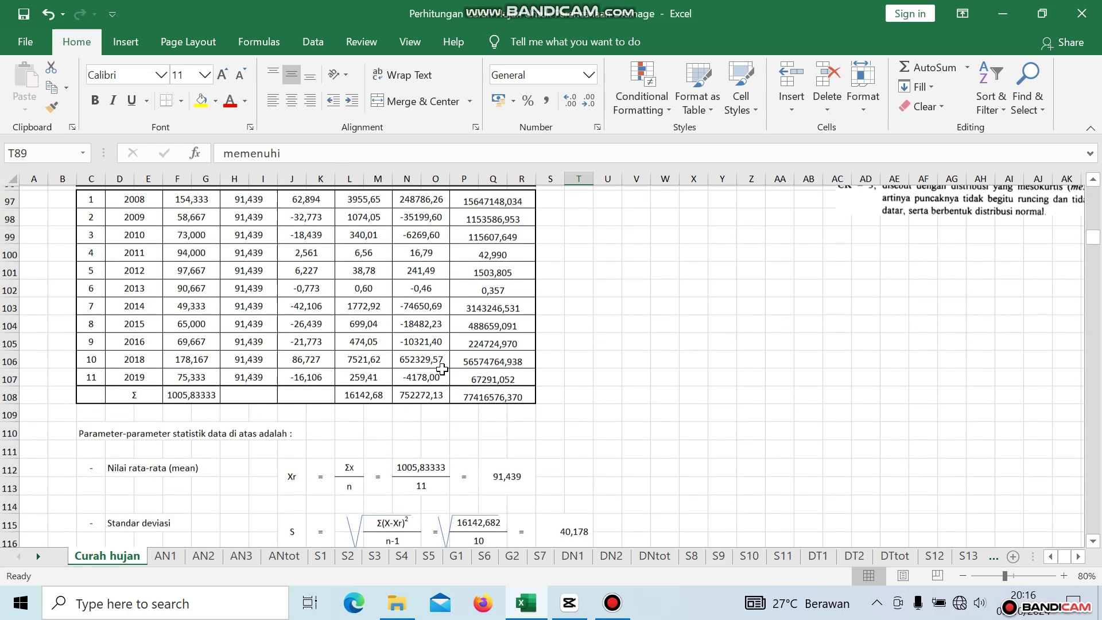
{"action": "scroll", "coordinate": [442, 369], "scroll_direction": "down", "scroll_amount": 3}
{"action": "scroll", "coordinate": [441, 369], "scroll_direction": "down", "scroll_amount": 1}
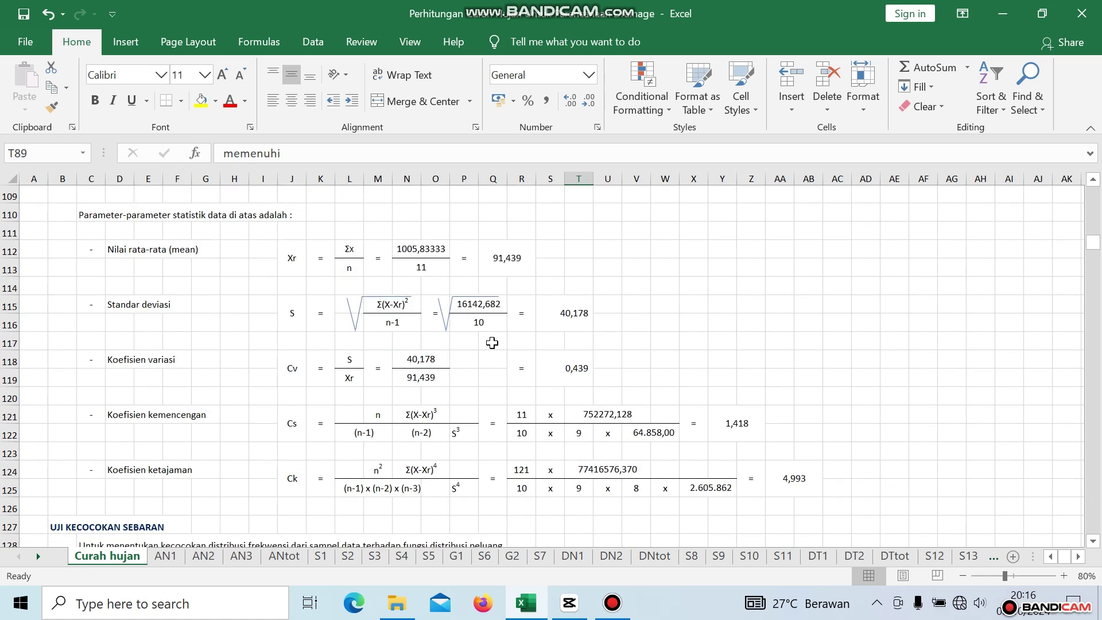
{"action": "scroll", "coordinate": [541, 423], "scroll_direction": "down", "scroll_amount": 1}
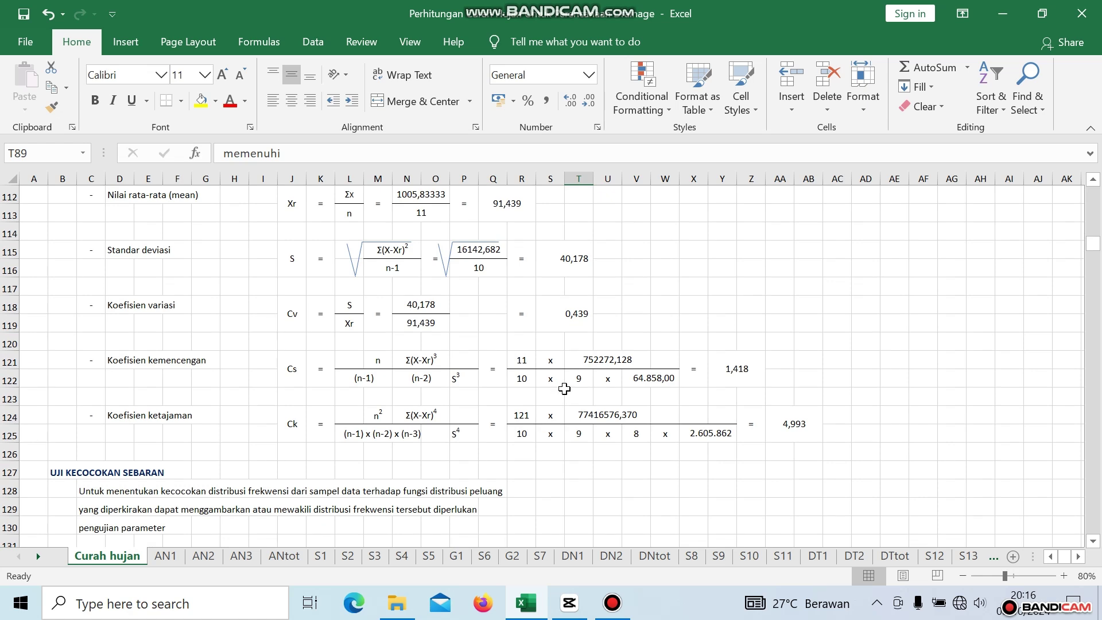
{"action": "scroll", "coordinate": [564, 389], "scroll_direction": "down", "scroll_amount": 2}
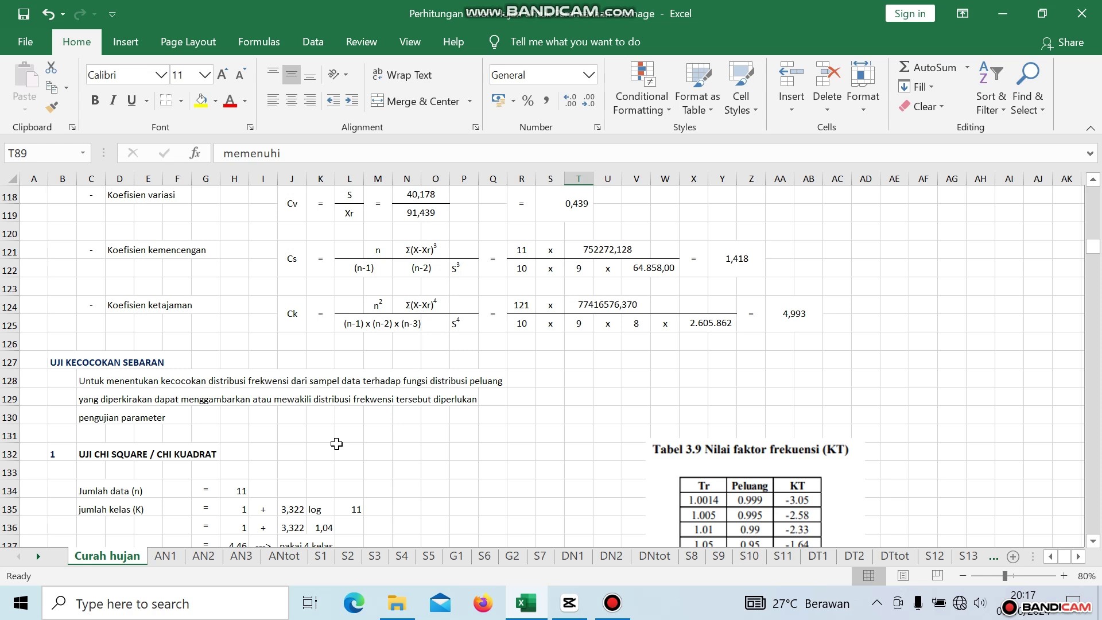
- Inspect the Uji Chi Square class-count calculation, from Jumlah data (n) through the jumlah kelas (K) formula to the number of classes used
{"action": "scroll", "coordinate": [339, 443], "scroll_direction": "down", "scroll_amount": 2}
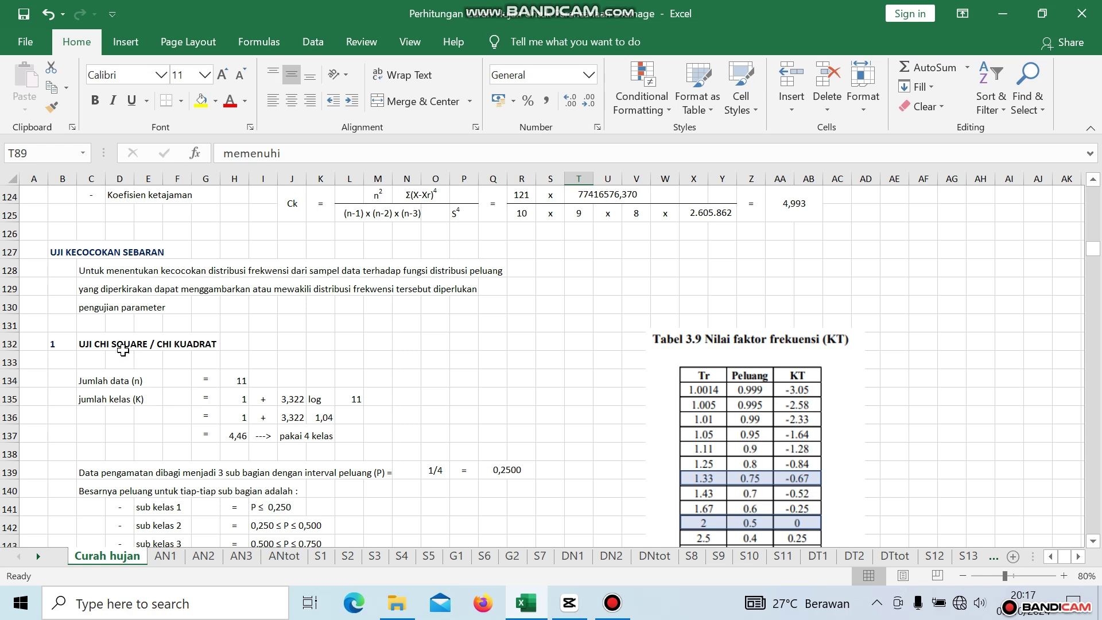
{"action": "left_click", "coordinate": [240, 384]}
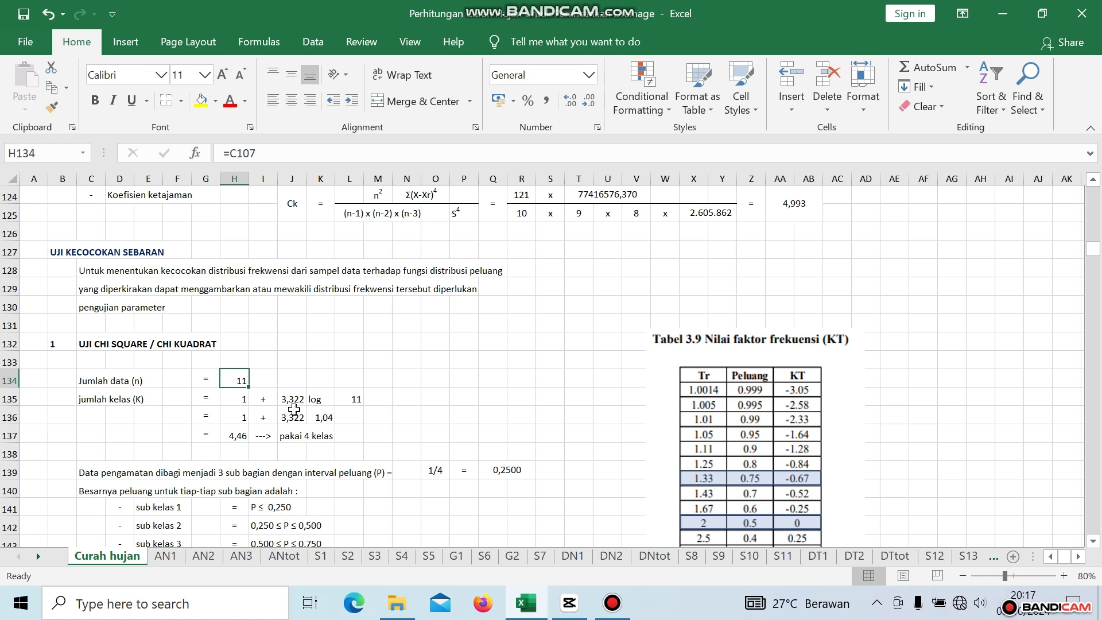
{"action": "left_click", "coordinate": [355, 400]}
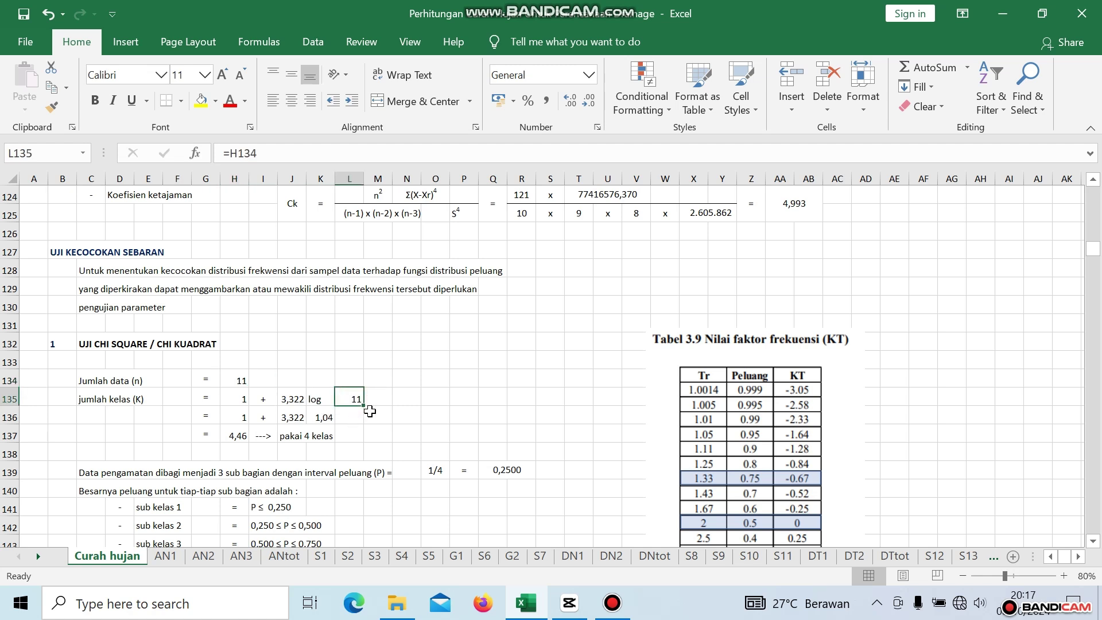
{"action": "left_click", "coordinate": [237, 437]}
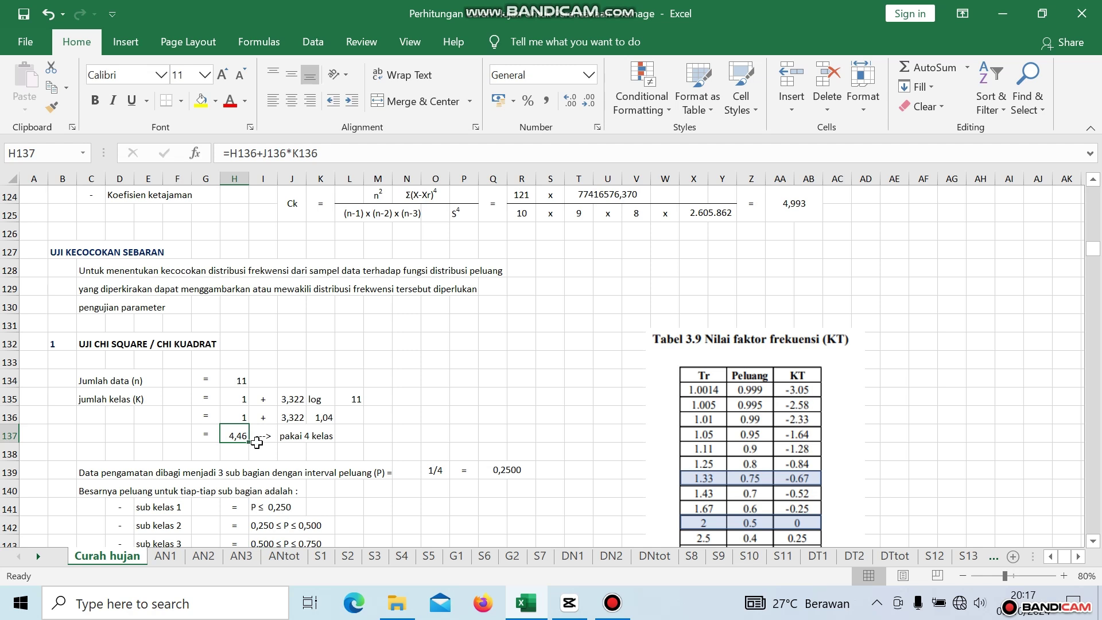
{"action": "left_click", "coordinate": [293, 439]}
{"action": "left_click", "coordinate": [339, 439]}
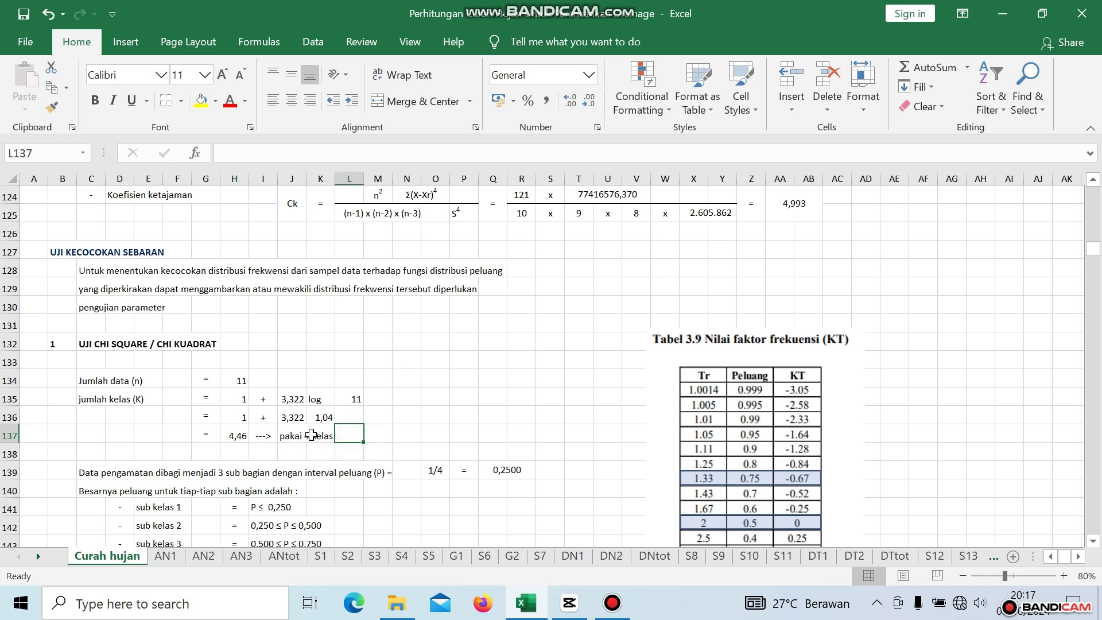
- Review the probability interval, the four sub kelas ranges and the Persamaan distribusi calculation for P = 0,25
{"action": "scroll", "coordinate": [440, 403], "scroll_direction": "down", "scroll_amount": 3}
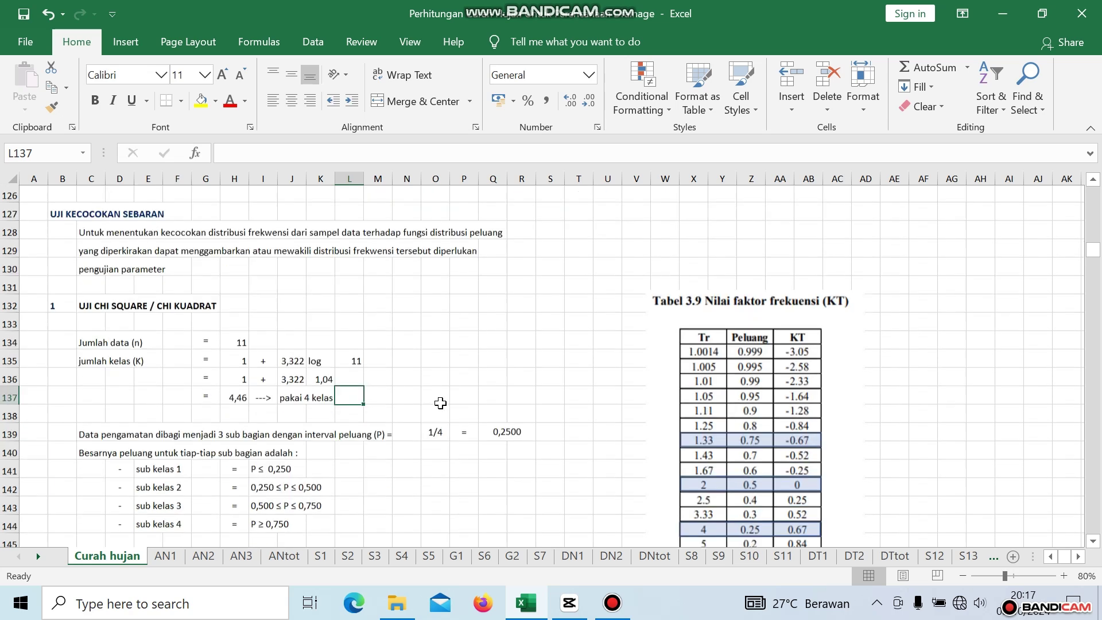
{"action": "scroll", "coordinate": [440, 403], "scroll_direction": "up", "scroll_amount": 1}
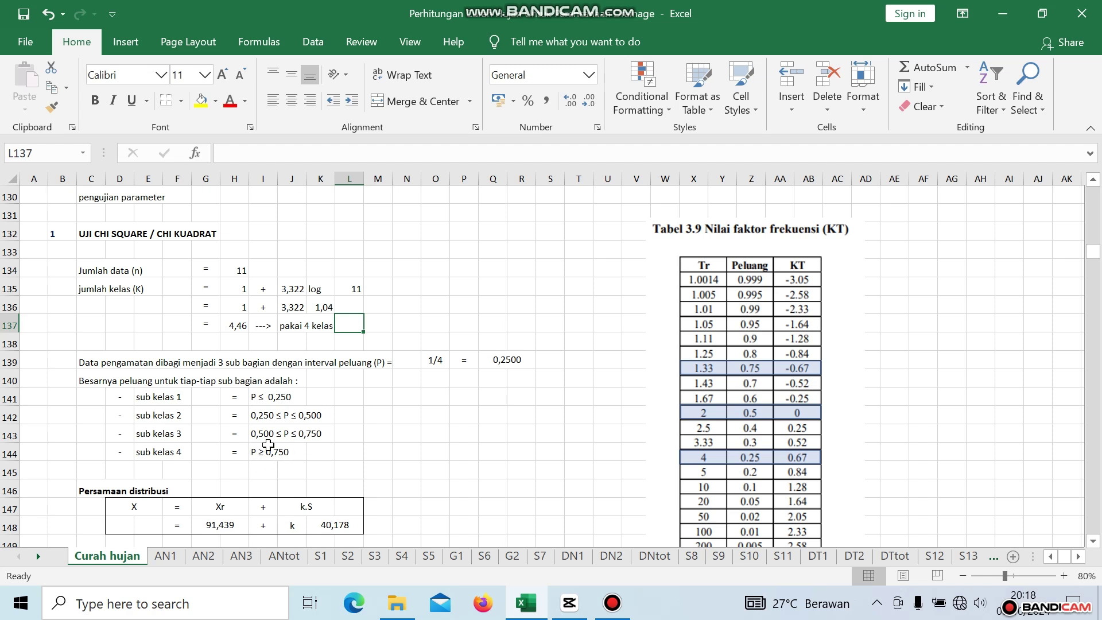
{"action": "scroll", "coordinate": [396, 413], "scroll_direction": "down", "scroll_amount": 2}
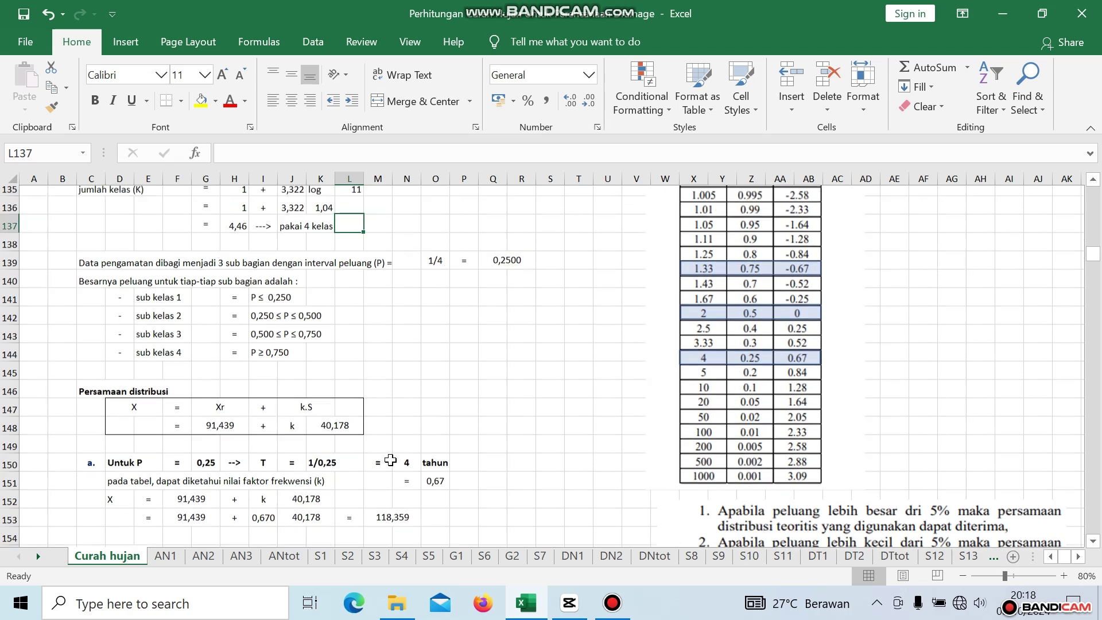
{"action": "scroll", "coordinate": [391, 454], "scroll_direction": "up", "scroll_amount": 1}
{"action": "scroll", "coordinate": [390, 460], "scroll_direction": "down", "scroll_amount": 1}
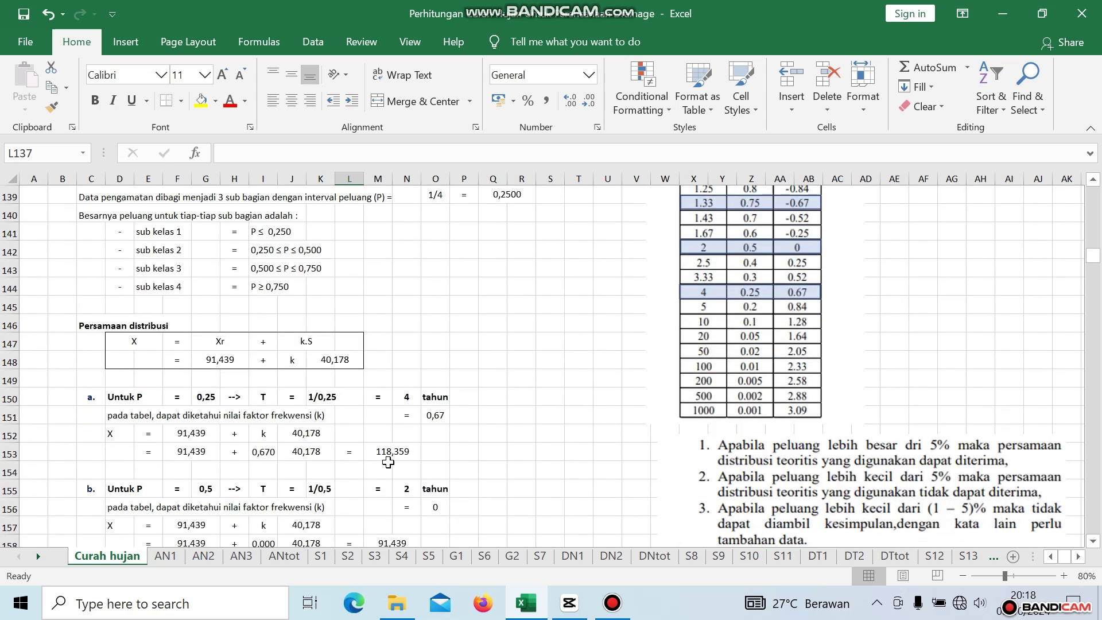
{"action": "scroll", "coordinate": [413, 437], "scroll_direction": "up", "scroll_amount": 1}
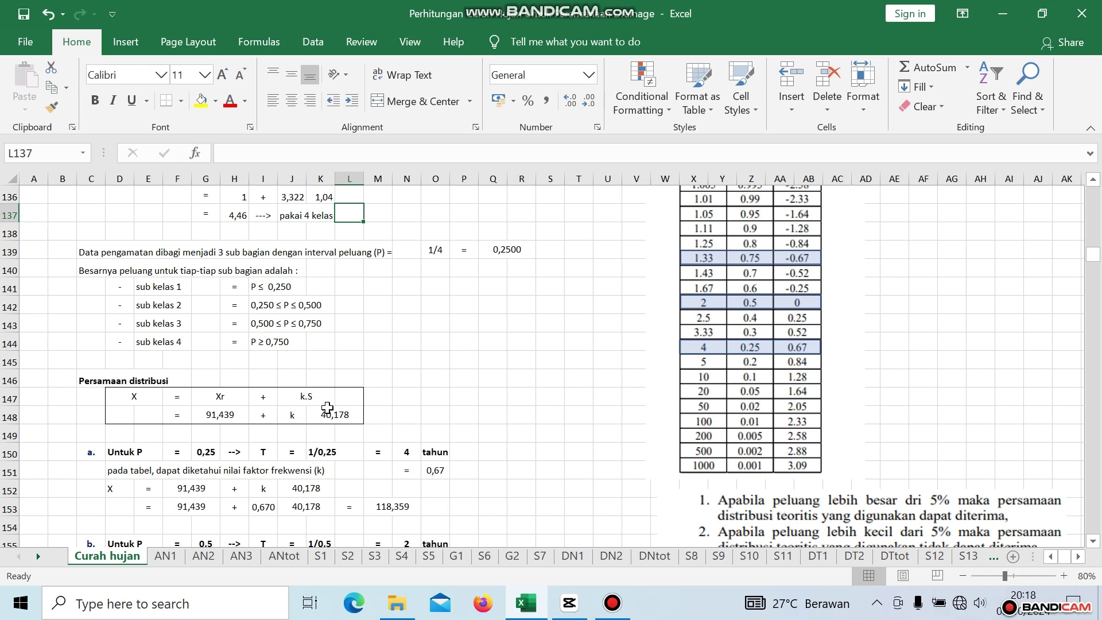
- Inspect the cell references behind the Xr and S values in the Persamaan distribusi box
{"action": "left_click", "coordinate": [219, 414]}
{"action": "key", "text": "ctrl+z"}
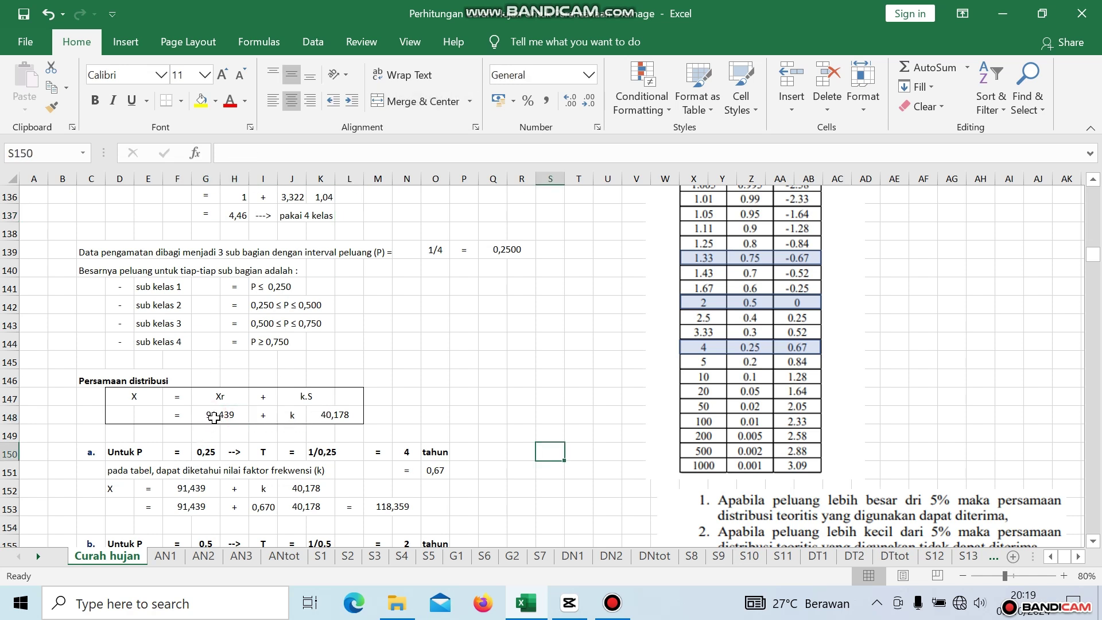
{"action": "left_click", "coordinate": [219, 421]}
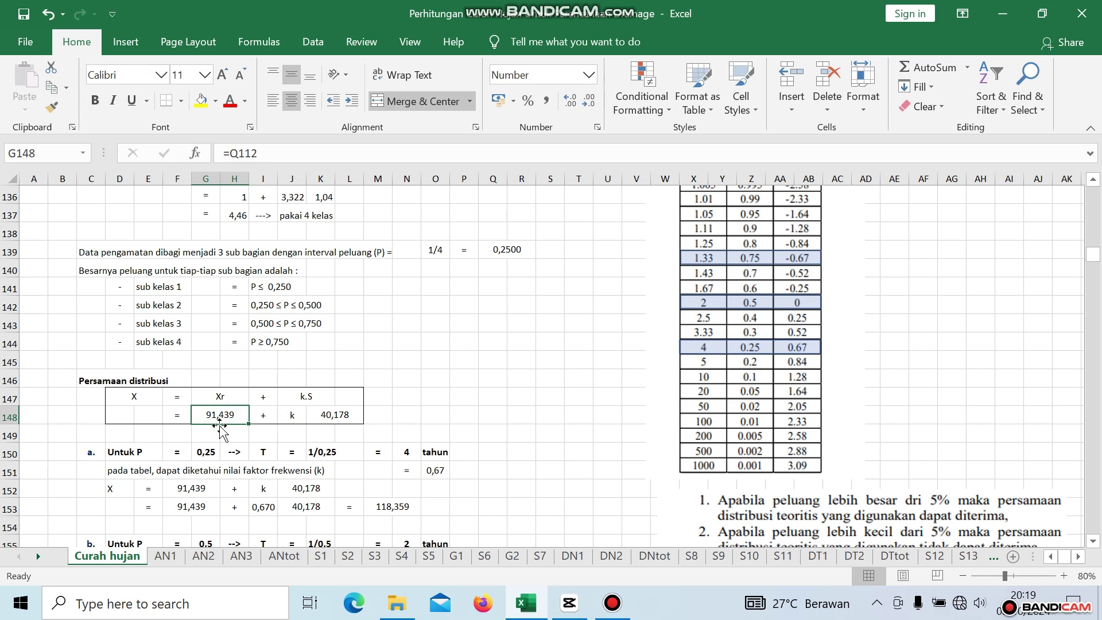
{"action": "left_click", "coordinate": [297, 418]}
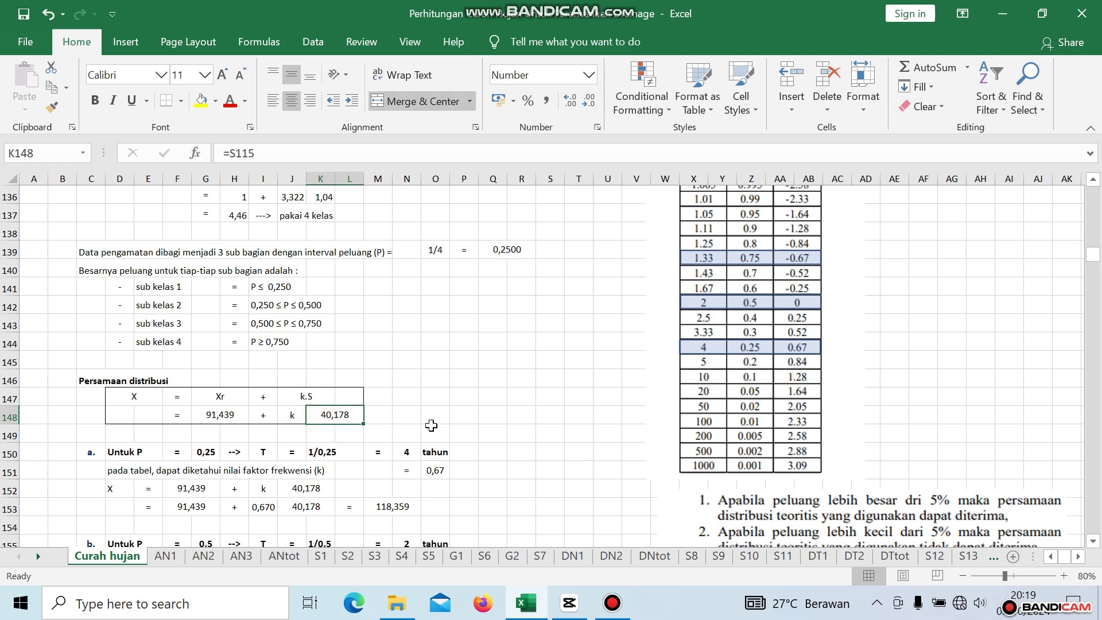
- Trace the Persamaan distribusi Xr and S values to the mean and Standar deviasi formulas and compare them with the equation terms
{"action": "scroll", "coordinate": [431, 425], "scroll_direction": "up", "scroll_amount": 11}
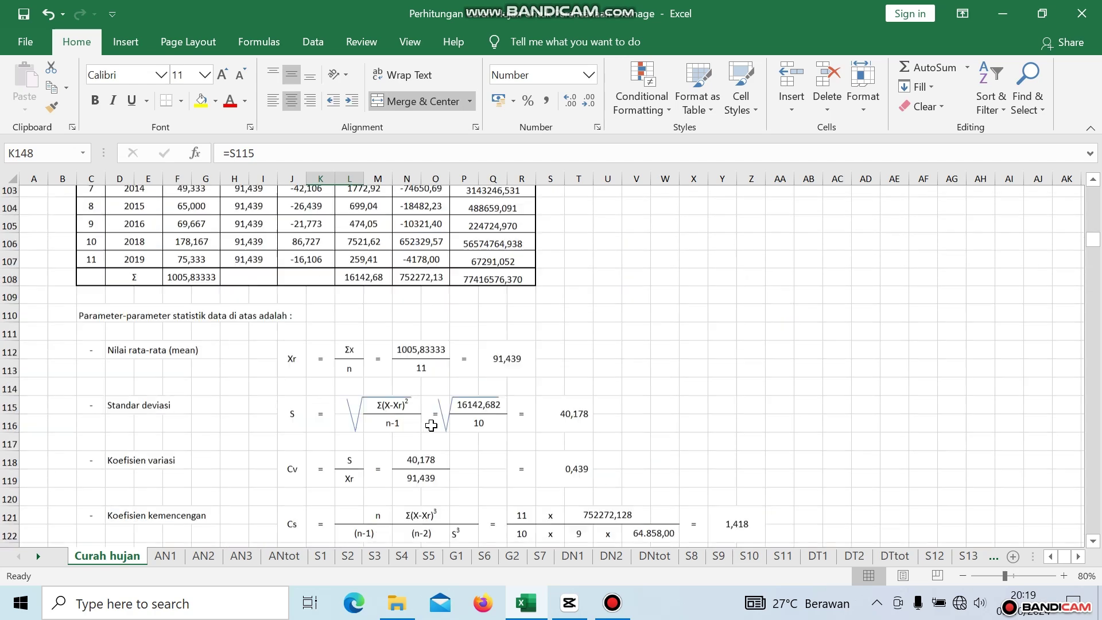
{"action": "scroll", "coordinate": [431, 425], "scroll_direction": "down", "scroll_amount": 2}
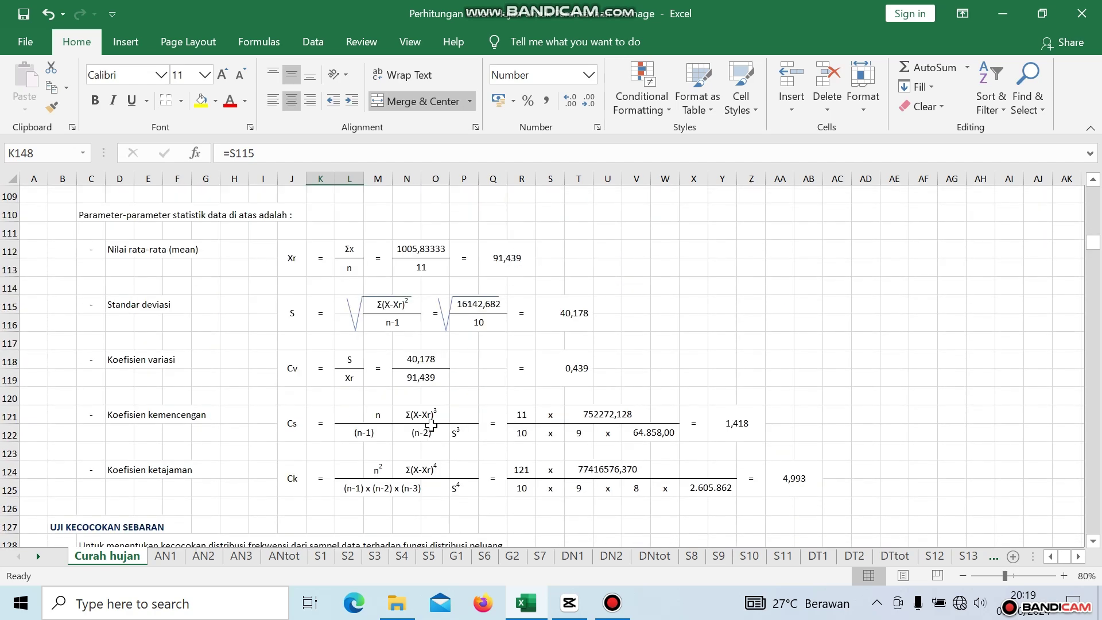
{"action": "left_click", "coordinate": [508, 252]}
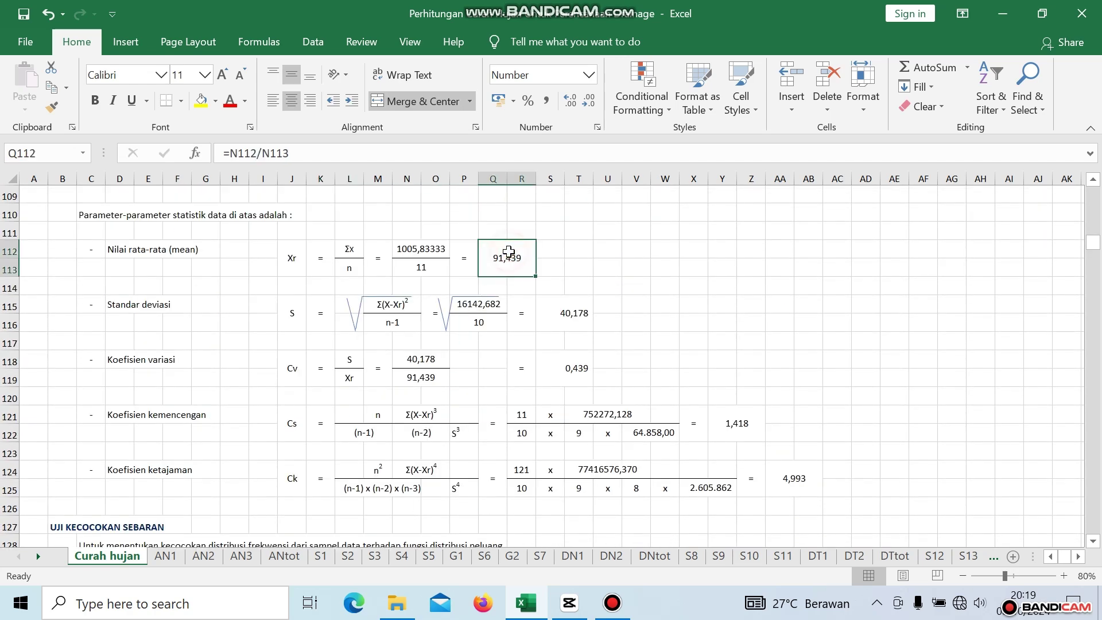
{"action": "left_click", "coordinate": [566, 320]}
{"action": "scroll", "coordinate": [554, 396], "scroll_direction": "down", "scroll_amount": 8}
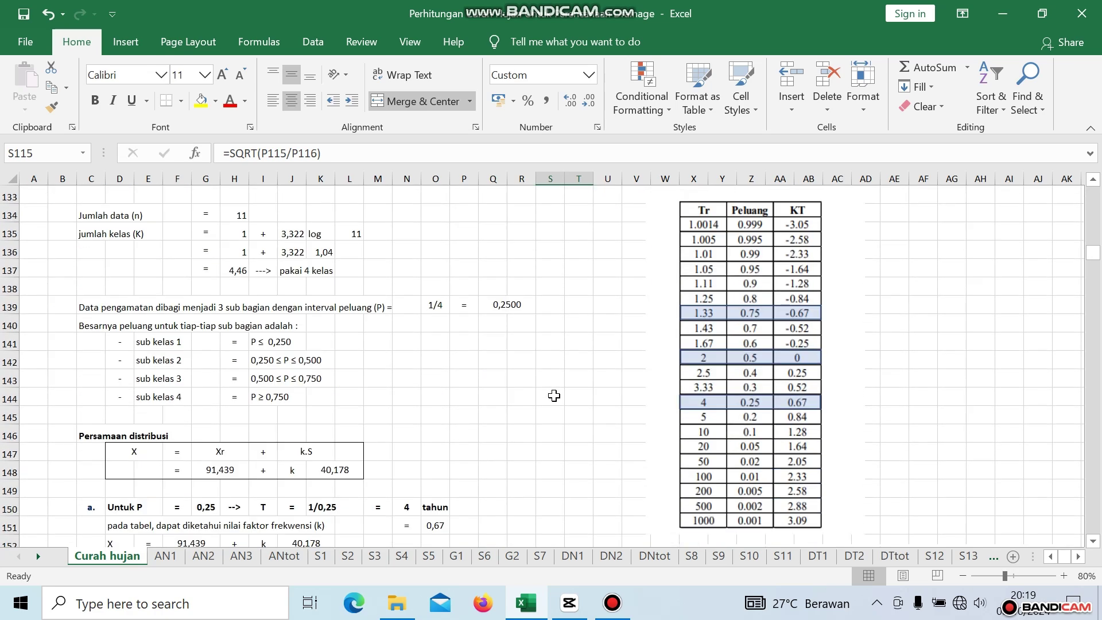
{"action": "scroll", "coordinate": [553, 396], "scroll_direction": "down", "scroll_amount": 1}
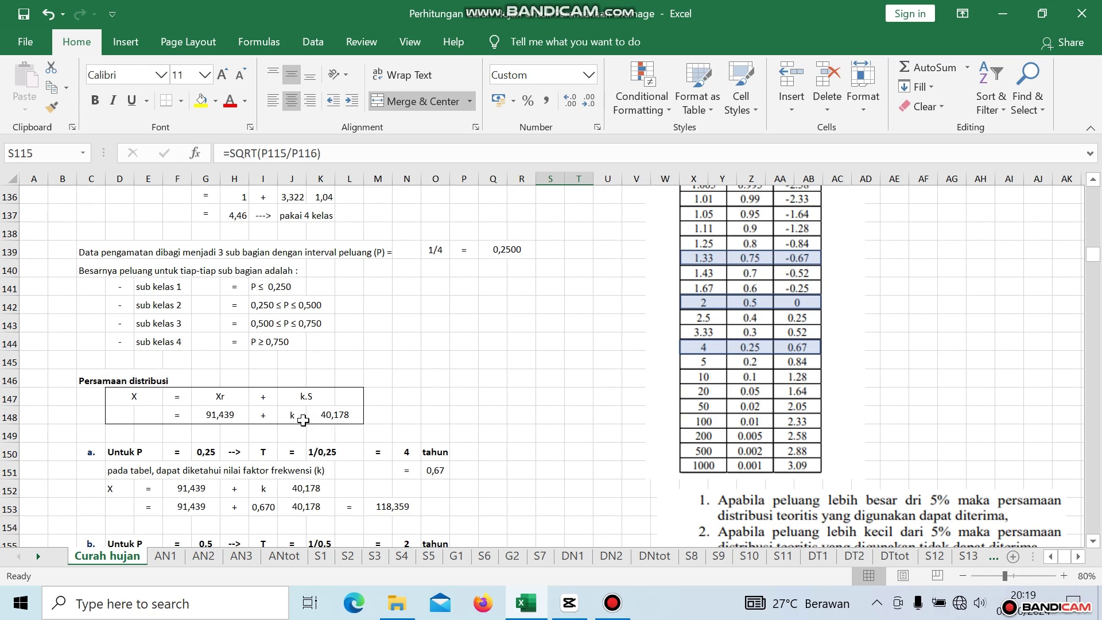
{"action": "left_click", "coordinate": [215, 421]}
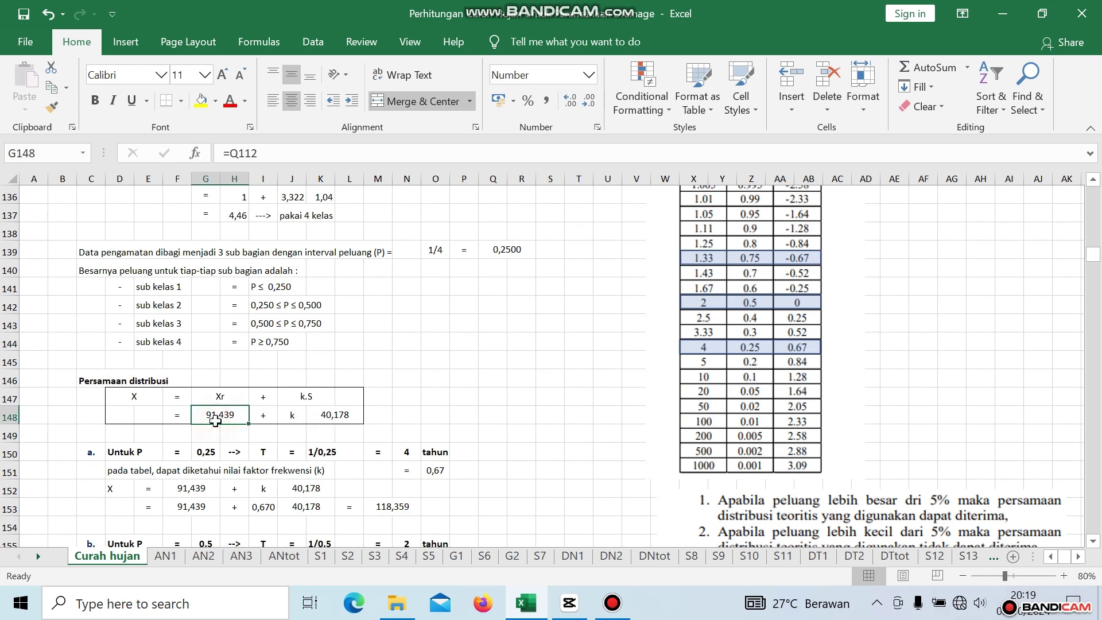
{"action": "left_click", "coordinate": [339, 414]}
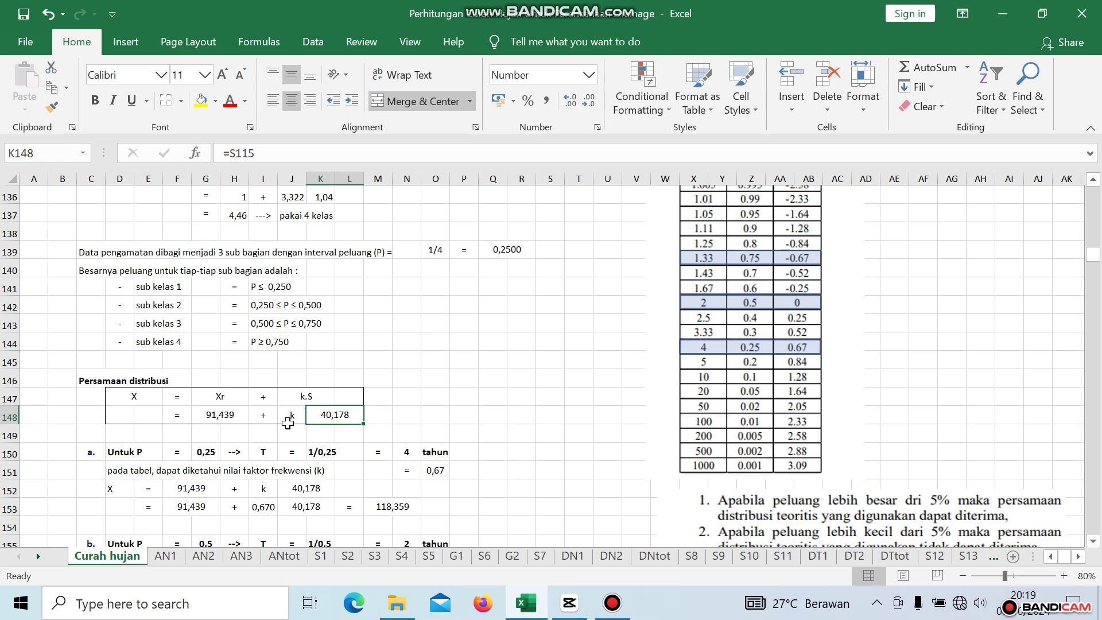
- Inspect the return period T formula for P = 0,25 and compare its frequency factor k with Tabel 3.9
{"action": "scroll", "coordinate": [310, 430], "scroll_direction": "down", "scroll_amount": 2}
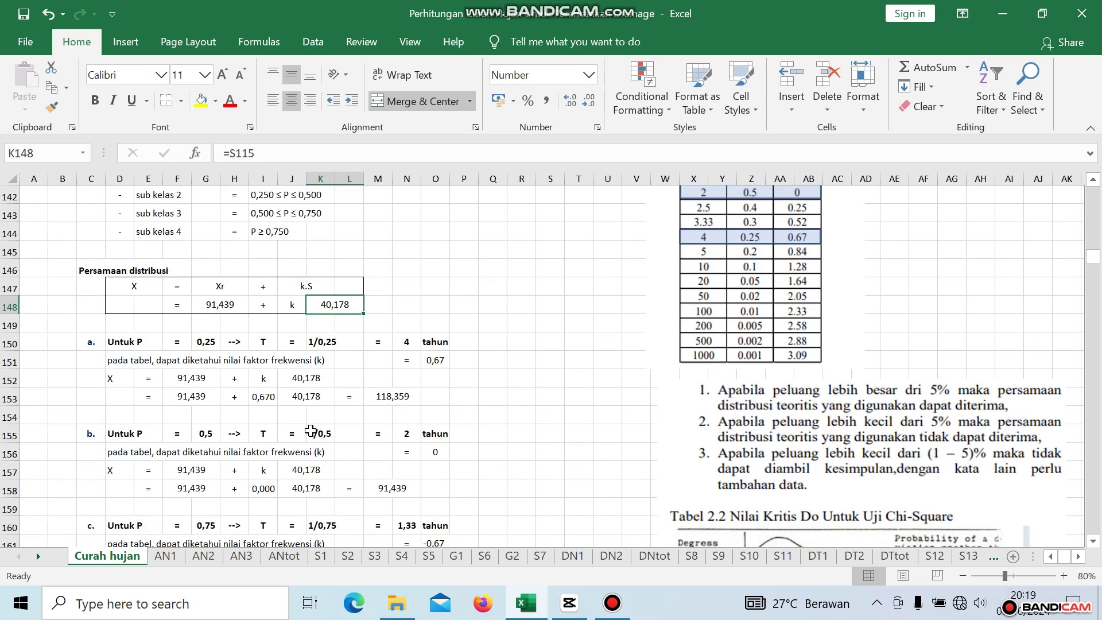
{"action": "scroll", "coordinate": [310, 430], "scroll_direction": "down", "scroll_amount": 1}
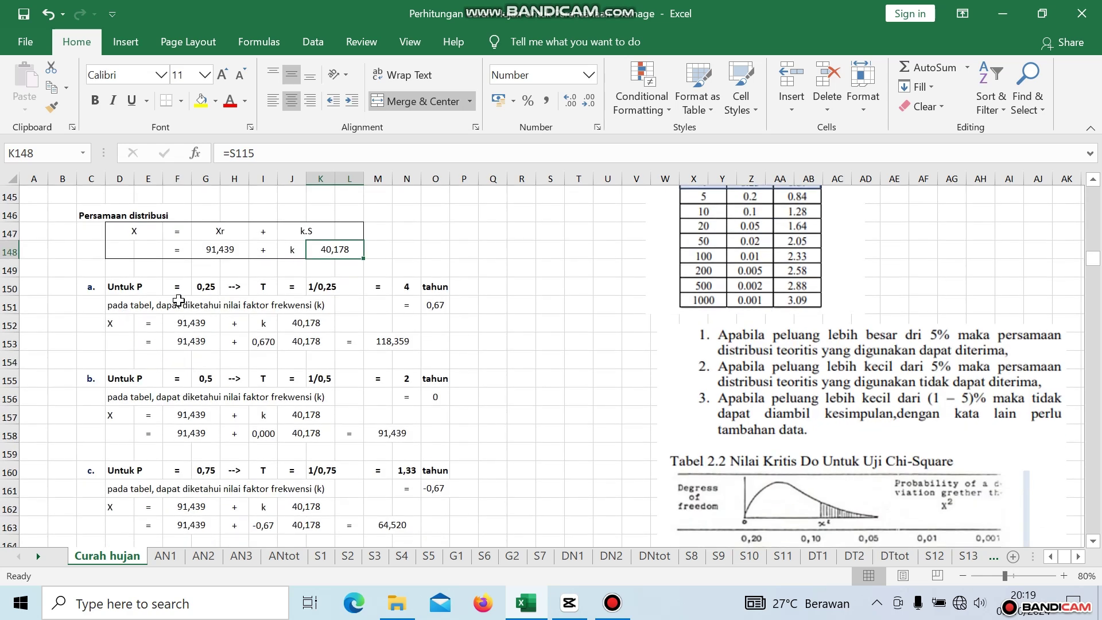
{"action": "scroll", "coordinate": [280, 350], "scroll_direction": "up", "scroll_amount": 1}
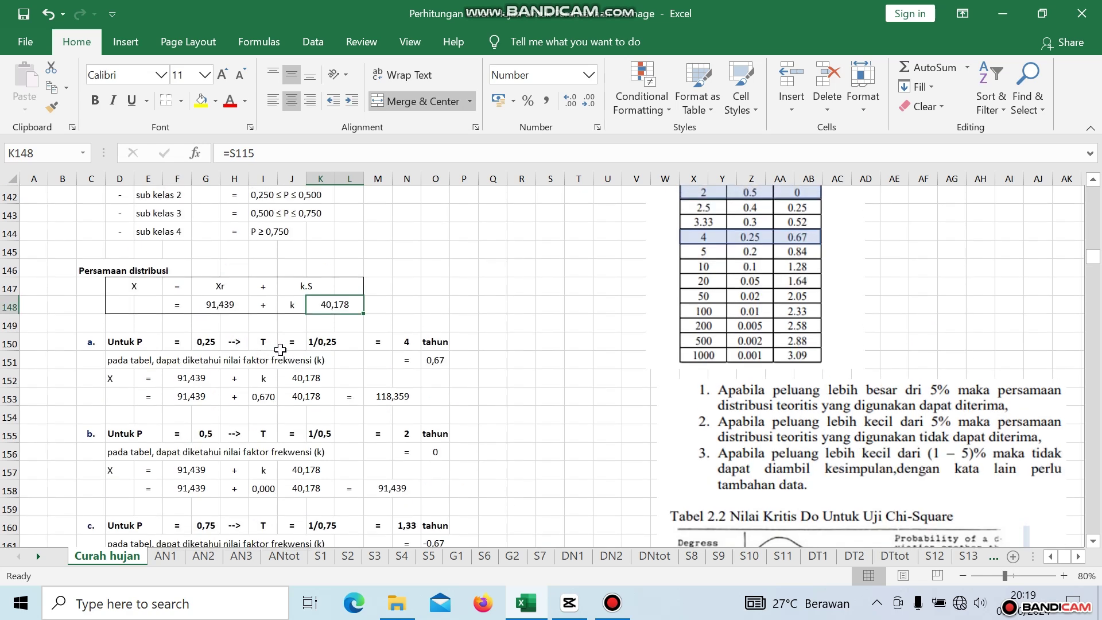
{"action": "scroll", "coordinate": [419, 350], "scroll_direction": "up", "scroll_amount": 4}
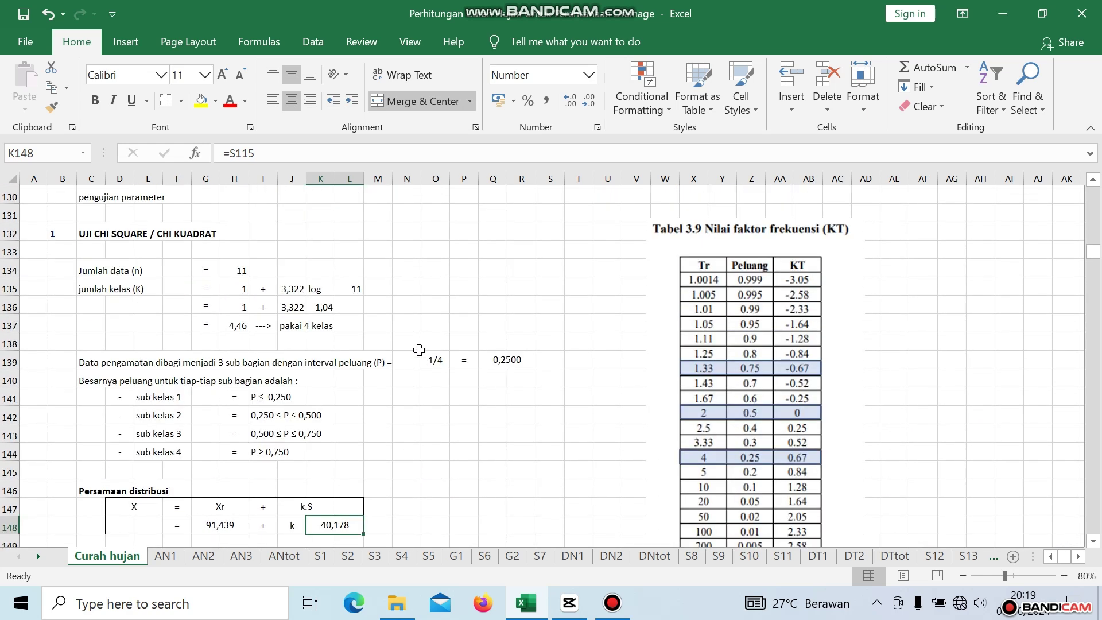
{"action": "scroll", "coordinate": [419, 350], "scroll_direction": "down", "scroll_amount": 3}
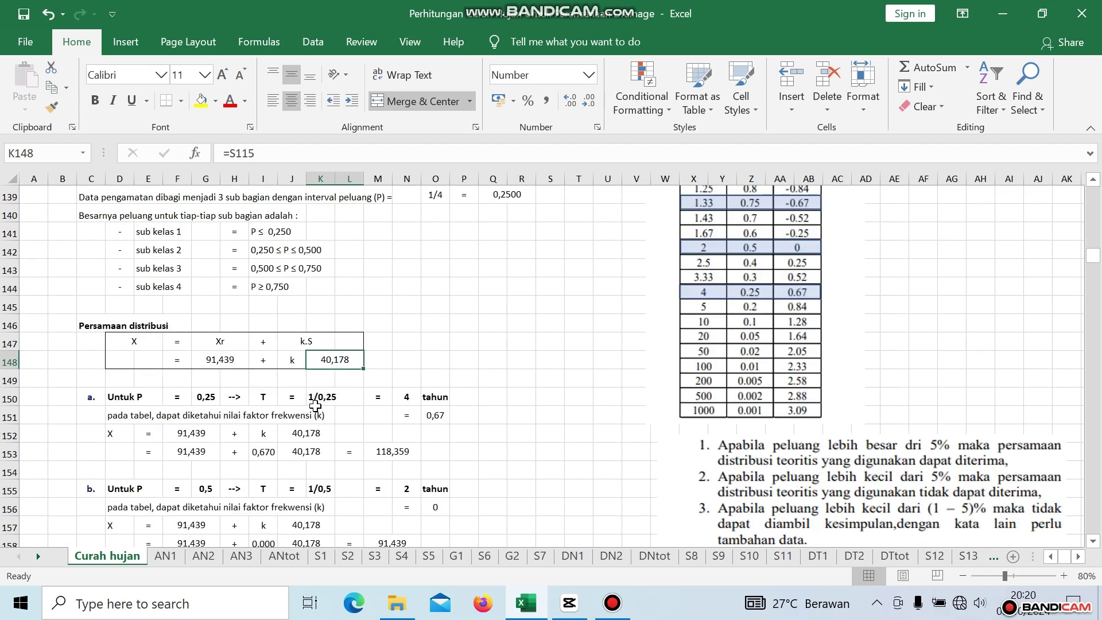
{"action": "left_click", "coordinate": [409, 399]}
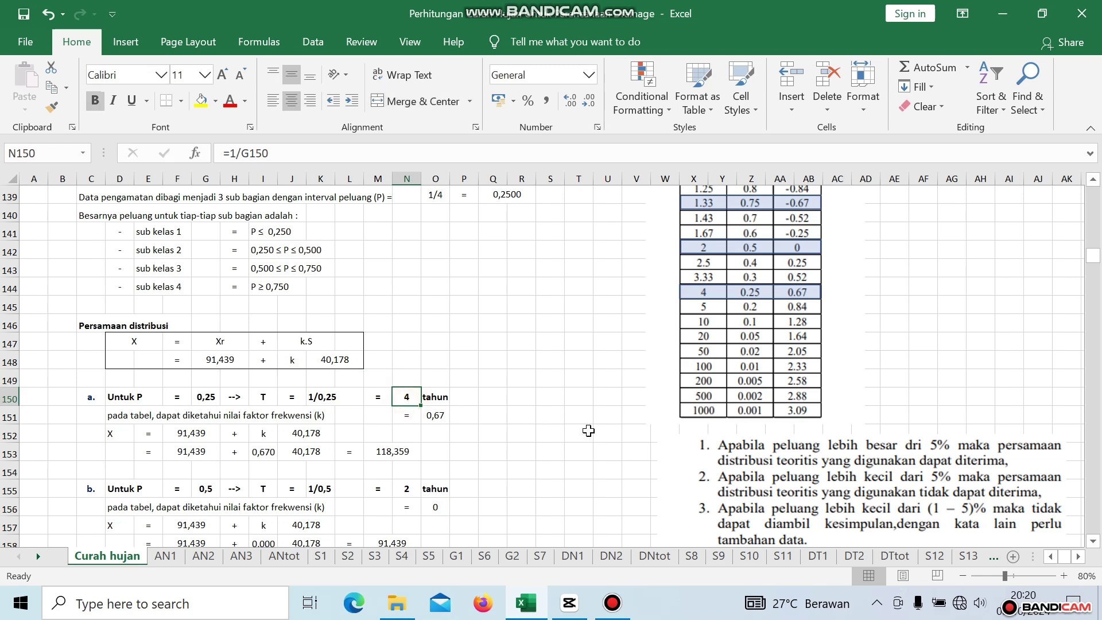
{"action": "scroll", "coordinate": [604, 424], "scroll_direction": "up", "scroll_amount": 2}
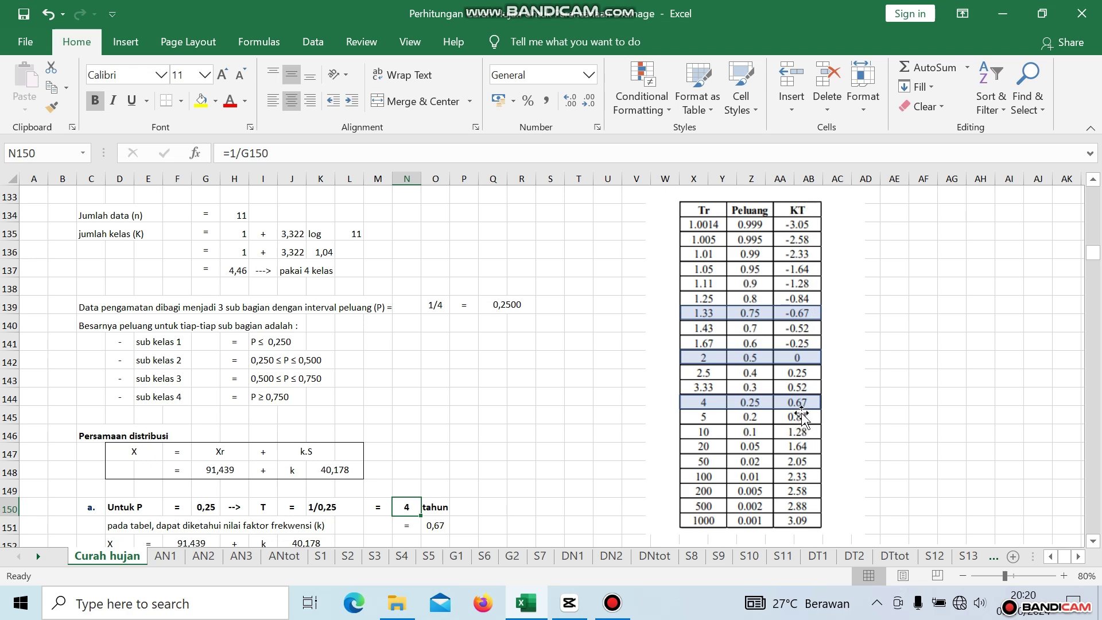
{"action": "scroll", "coordinate": [660, 420], "scroll_direction": "down", "scroll_amount": 2}
{"action": "scroll", "coordinate": [660, 425], "scroll_direction": "down", "scroll_amount": 1}
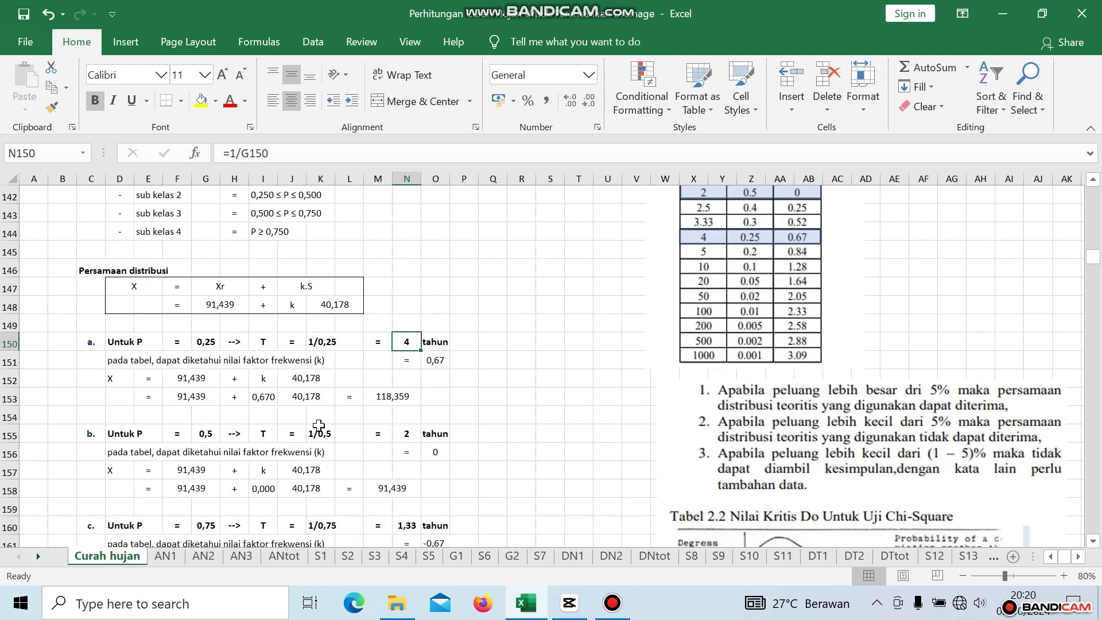
{"action": "left_click", "coordinate": [434, 362]}
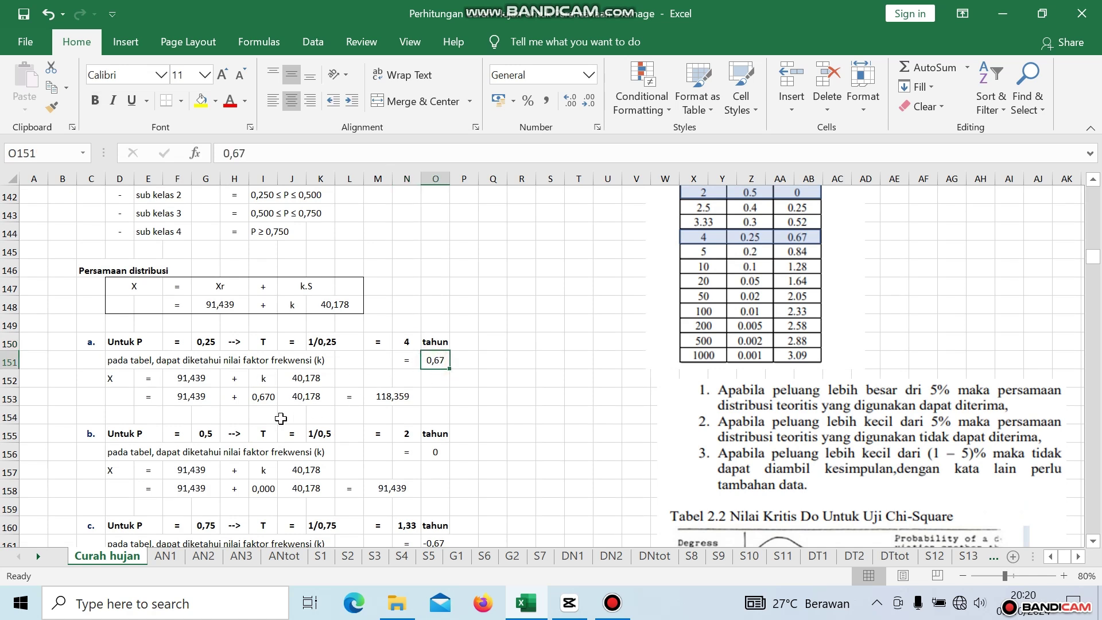
- Trace the Xr, k and S references in the P = 0,25 calculation and inspect the formula for X
{"action": "left_click", "coordinate": [179, 400]}
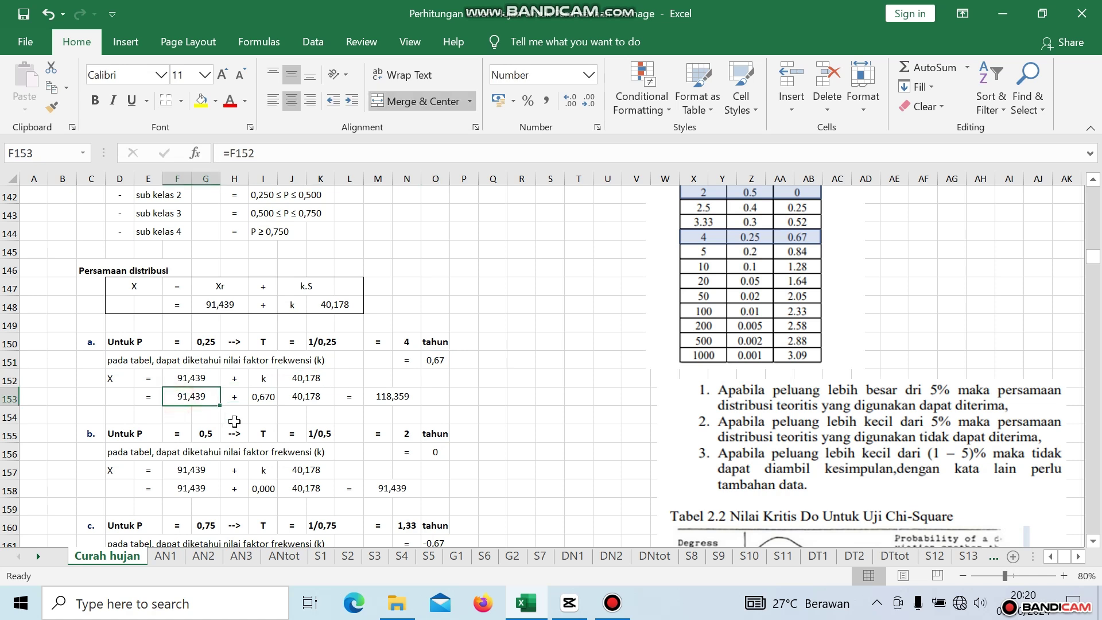
{"action": "left_click", "coordinate": [259, 398]}
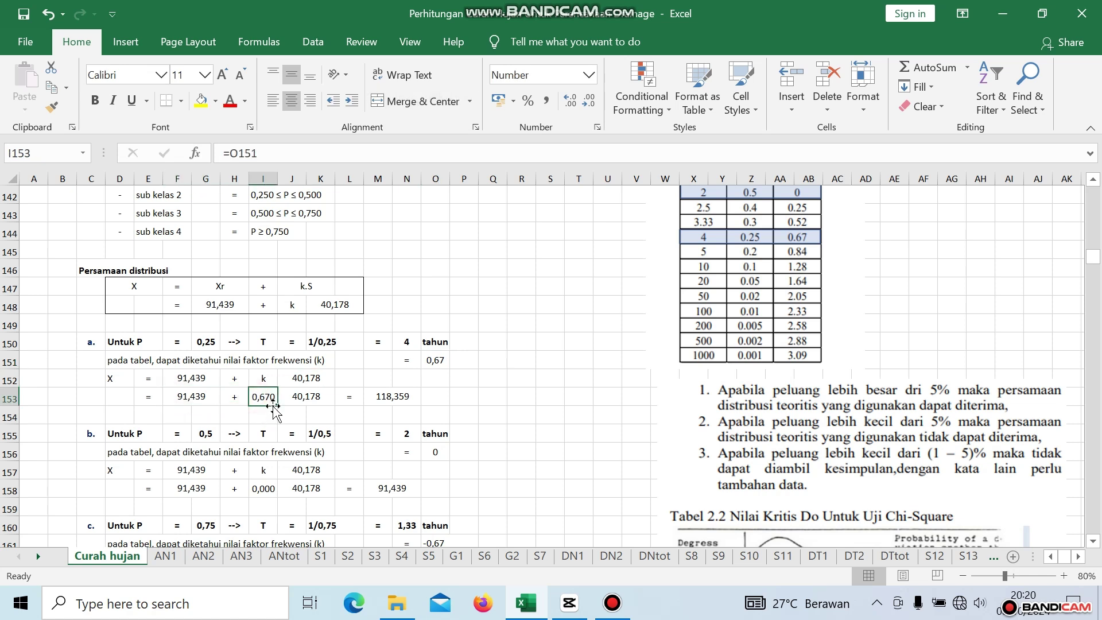
{"action": "left_click", "coordinate": [438, 361]}
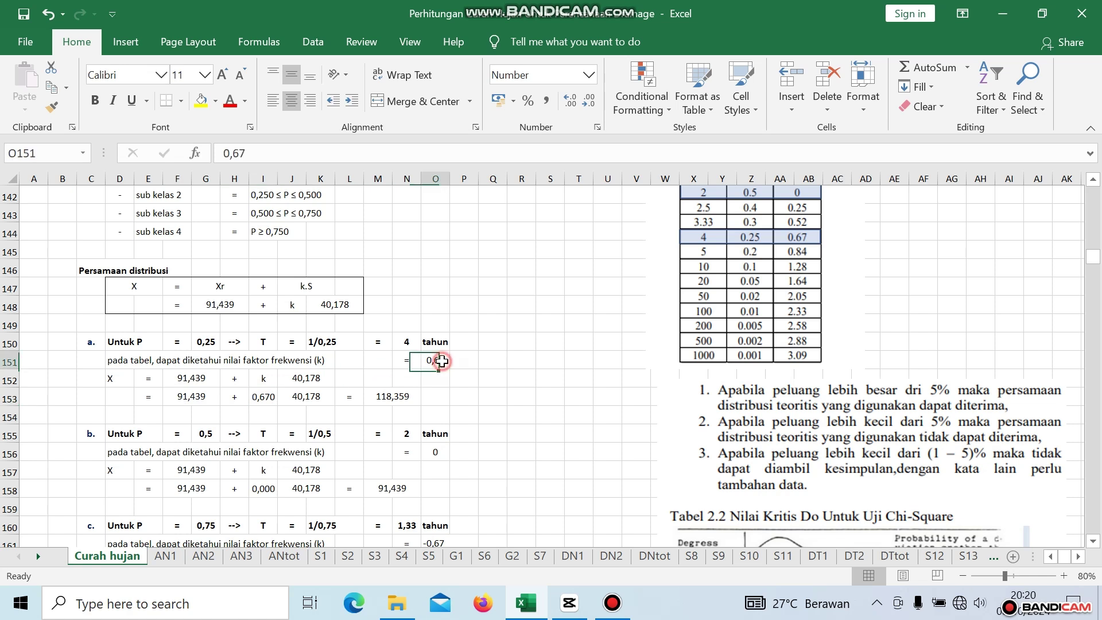
{"action": "left_click", "coordinate": [310, 394]}
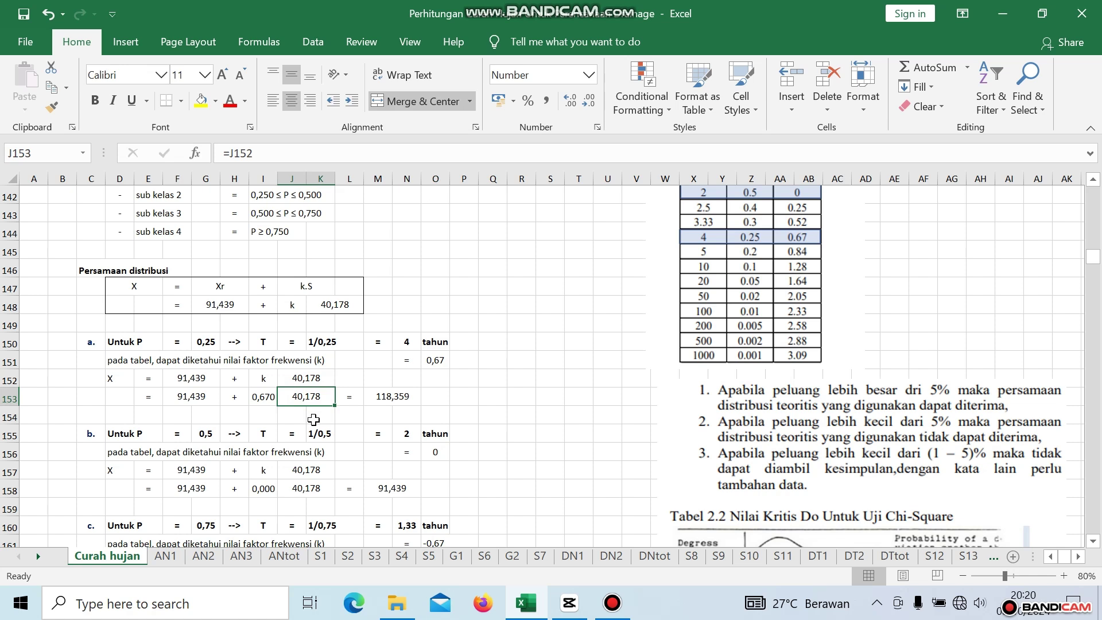
{"action": "left_click", "coordinate": [385, 398]}
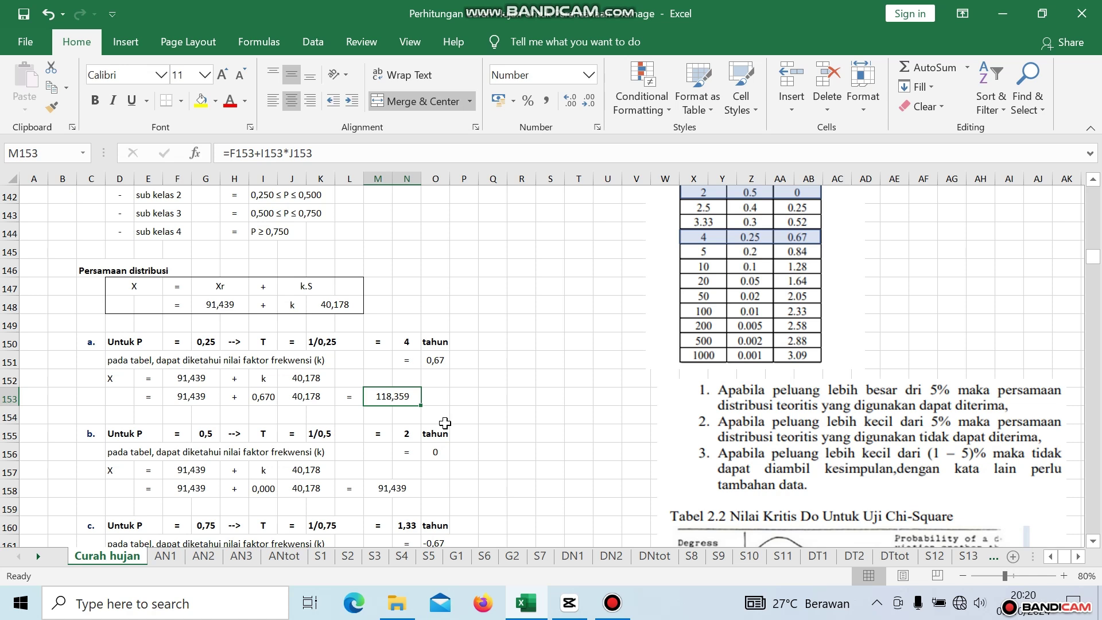
- Review the P = 0,5 calculation: the return period T, the k factor against Tabel 3.9, and the X formula
{"action": "left_click", "coordinate": [264, 433]}
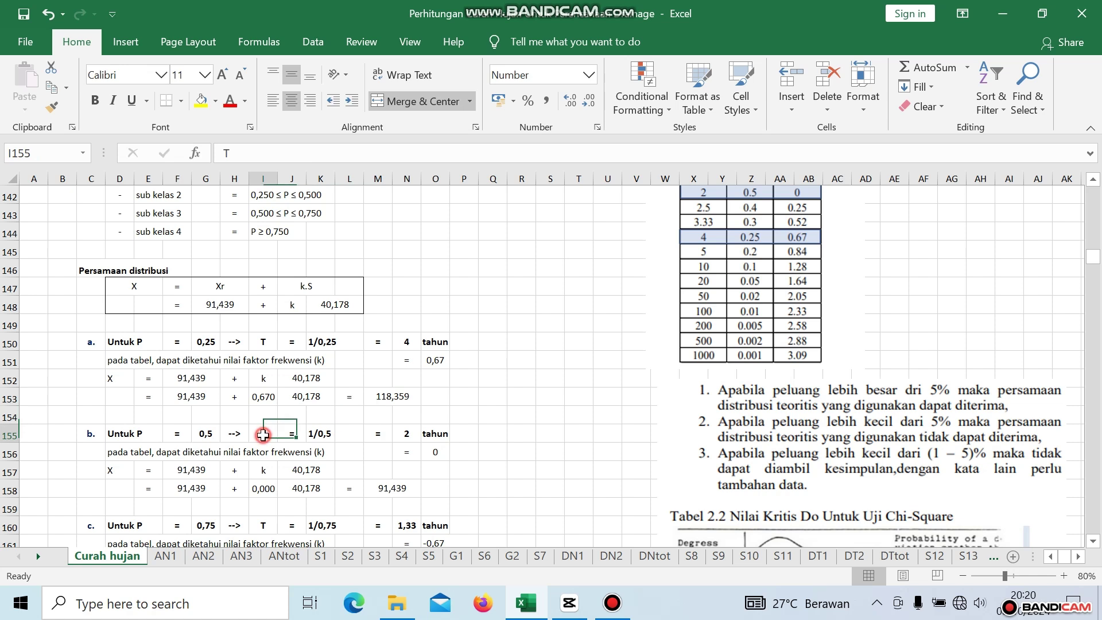
{"action": "left_click", "coordinate": [325, 439]}
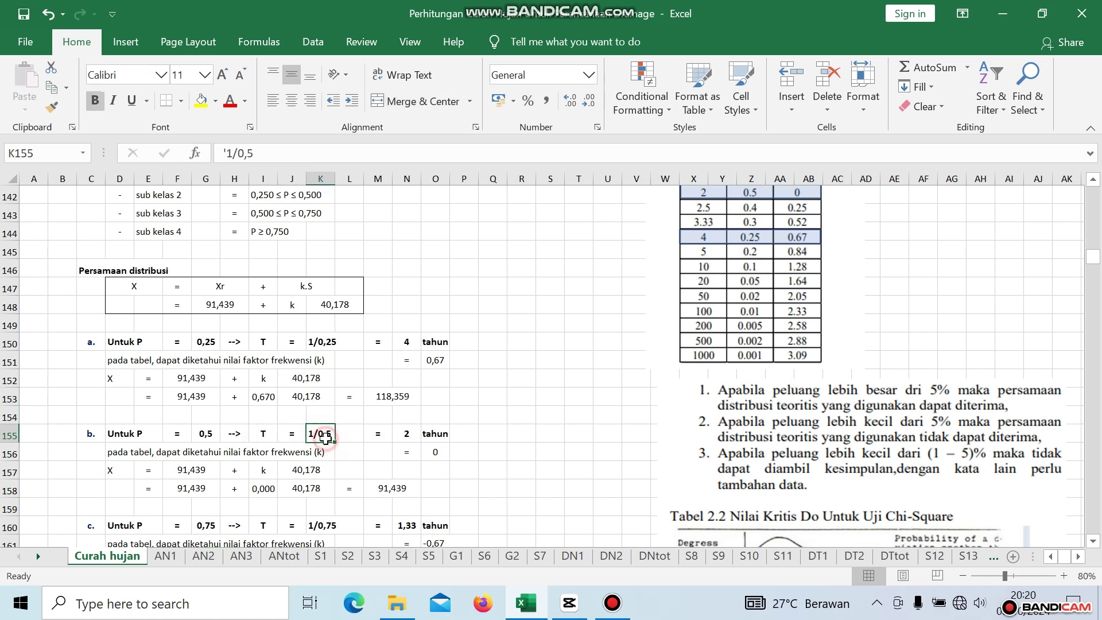
{"action": "left_click", "coordinate": [403, 434]}
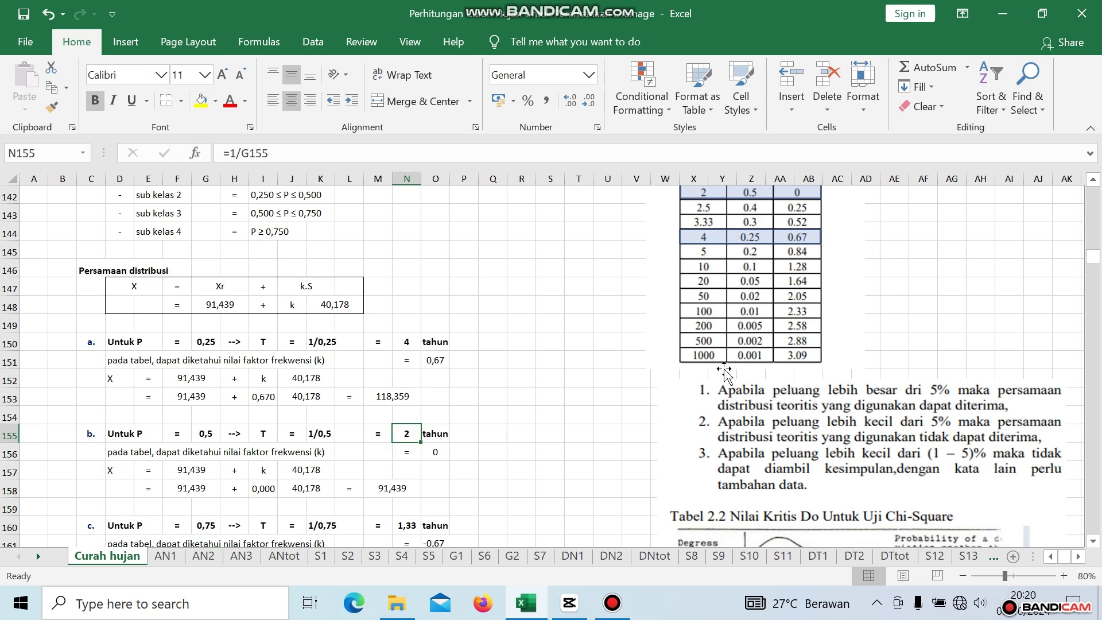
{"action": "scroll", "coordinate": [726, 362], "scroll_direction": "up", "scroll_amount": 1}
{"action": "scroll", "coordinate": [725, 361], "scroll_direction": "up", "scroll_amount": 1}
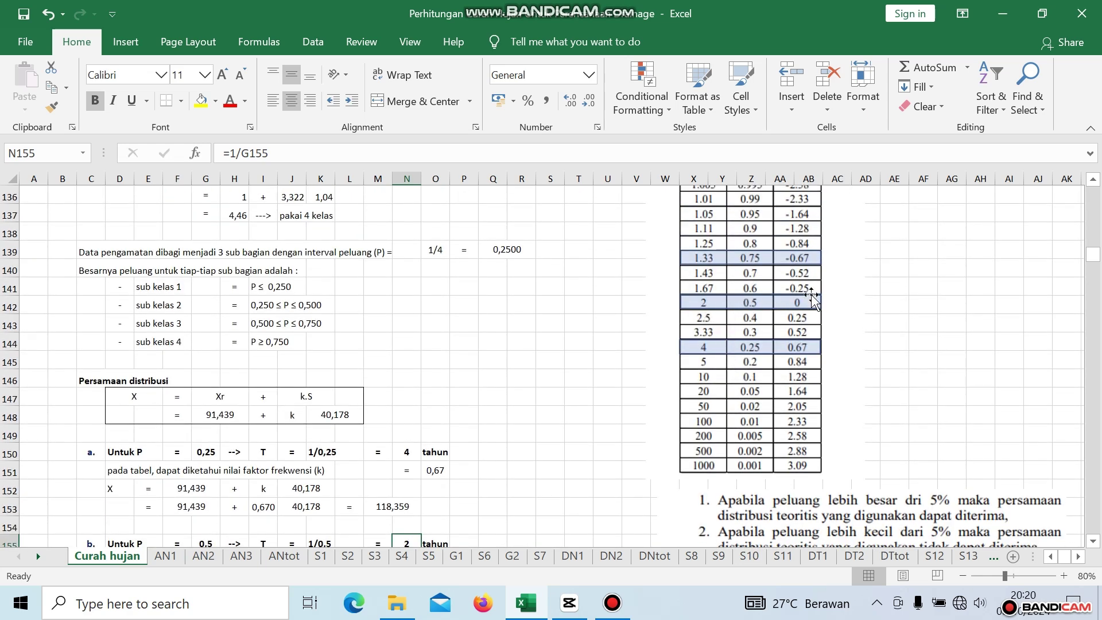
{"action": "scroll", "coordinate": [792, 313], "scroll_direction": "down", "scroll_amount": 5}
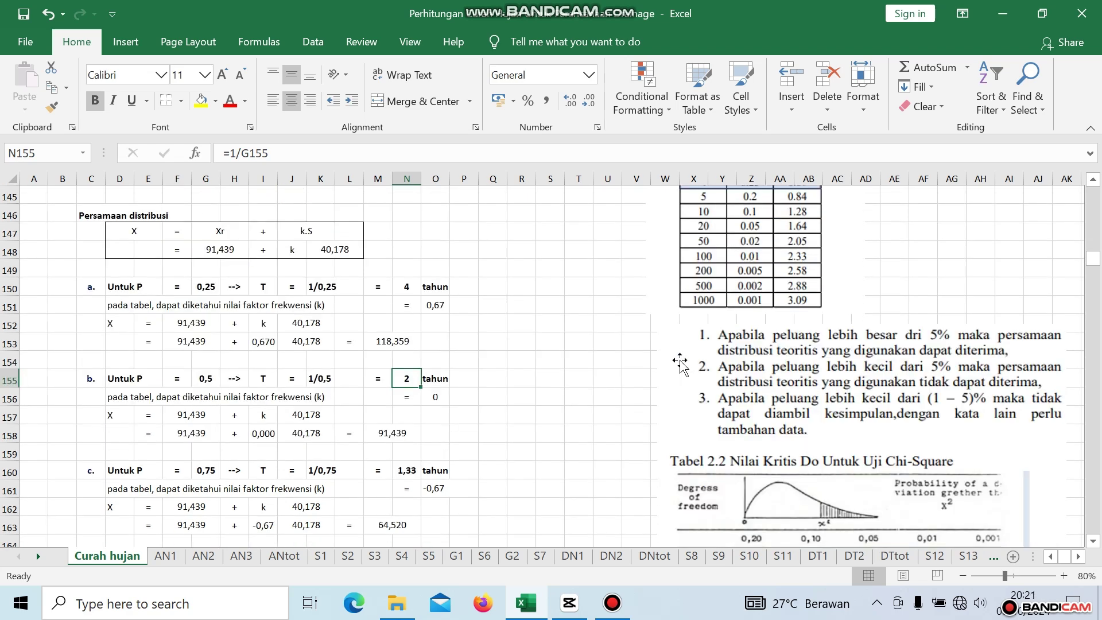
{"action": "left_click", "coordinate": [434, 288]}
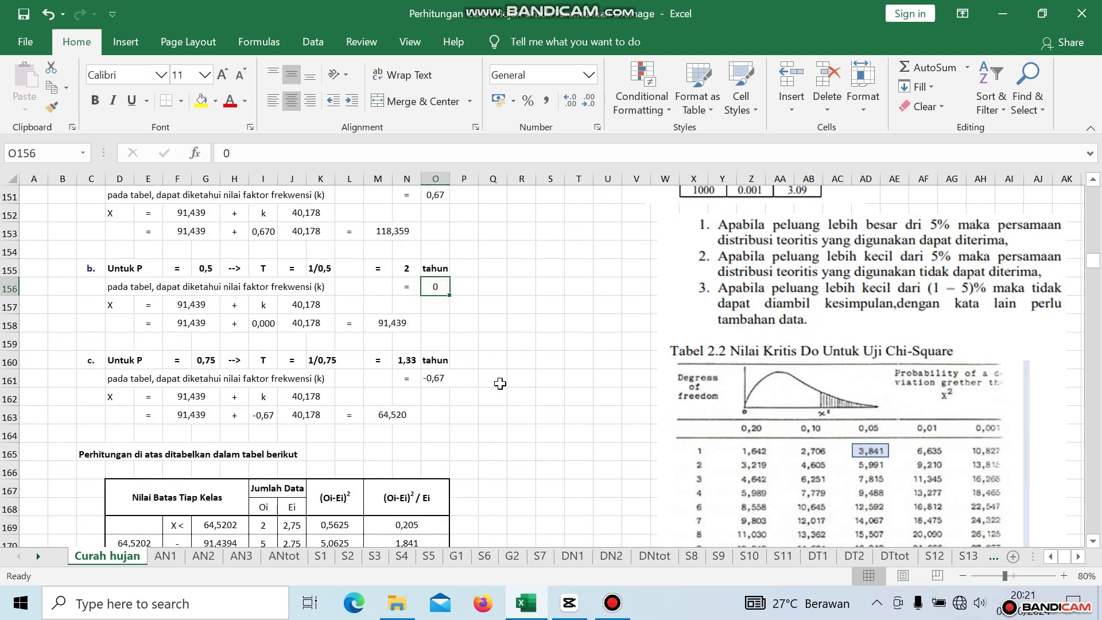
{"action": "scroll", "coordinate": [500, 383], "scroll_direction": "up", "scroll_amount": 1}
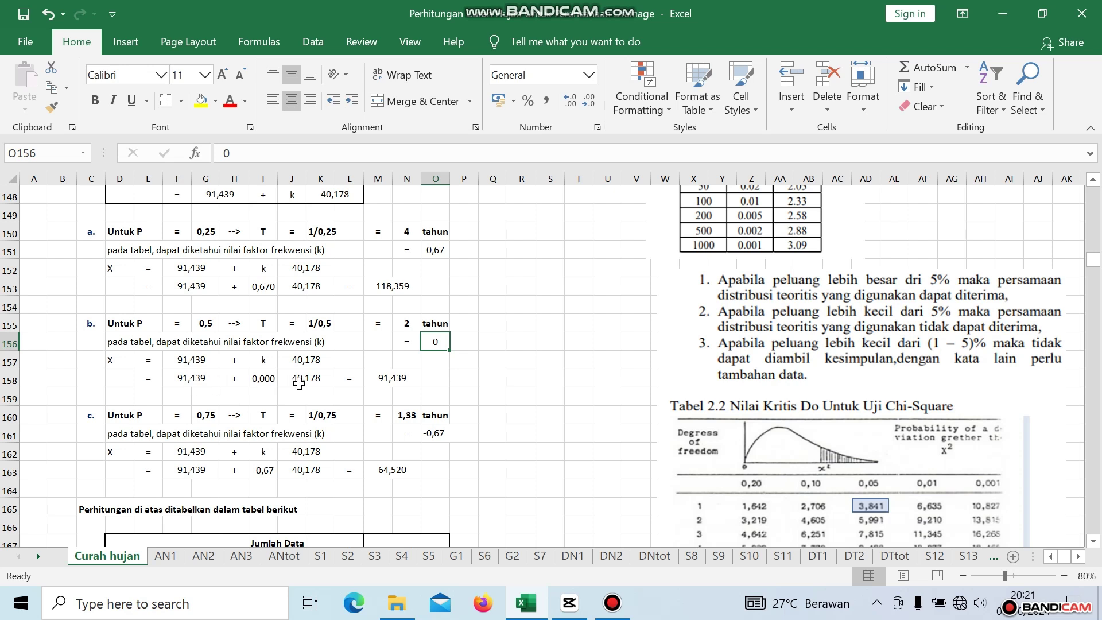
{"action": "left_click", "coordinate": [380, 381]}
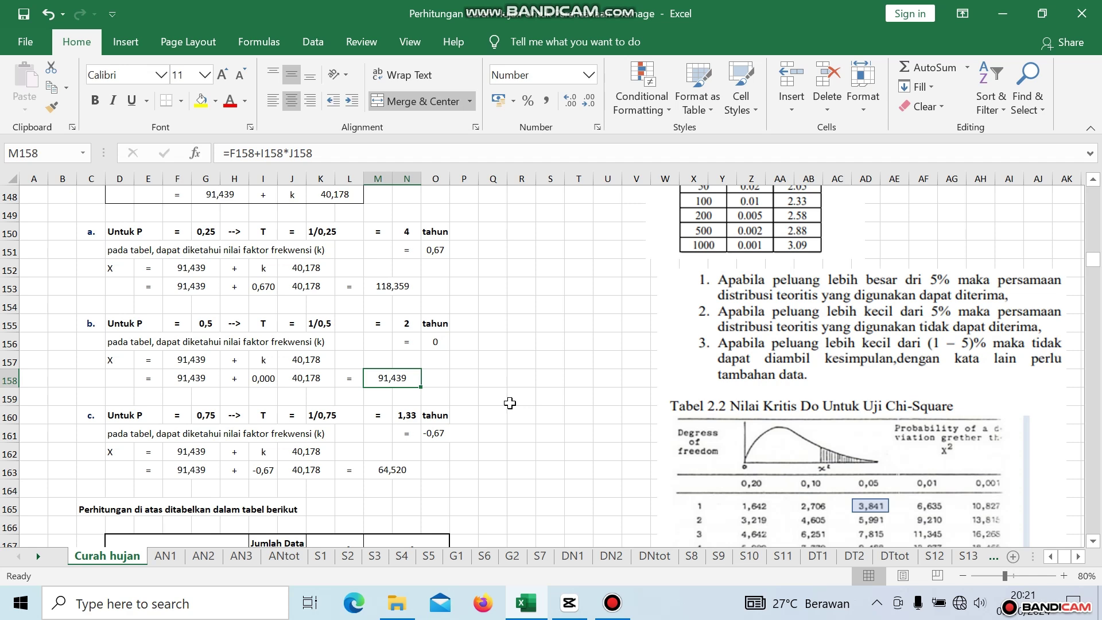
- Compare the k factor for P = 0,75 with Tabel 3.9 and inspect the formula for X
{"action": "scroll", "coordinate": [672, 314], "scroll_direction": "up", "scroll_amount": 5}
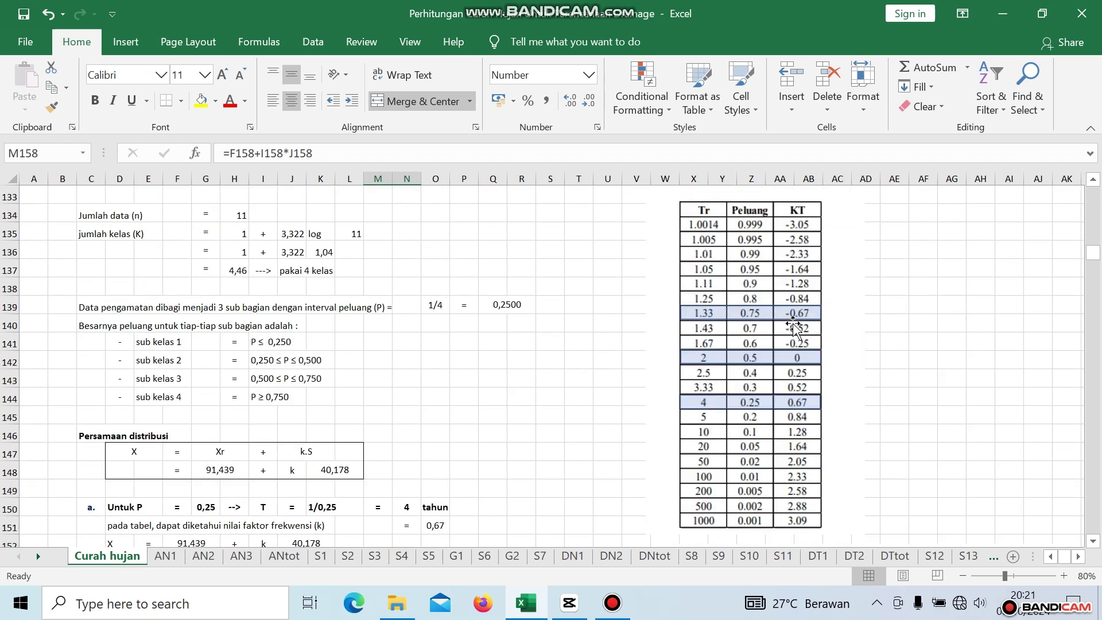
{"action": "scroll", "coordinate": [803, 327], "scroll_direction": "down", "scroll_amount": 5}
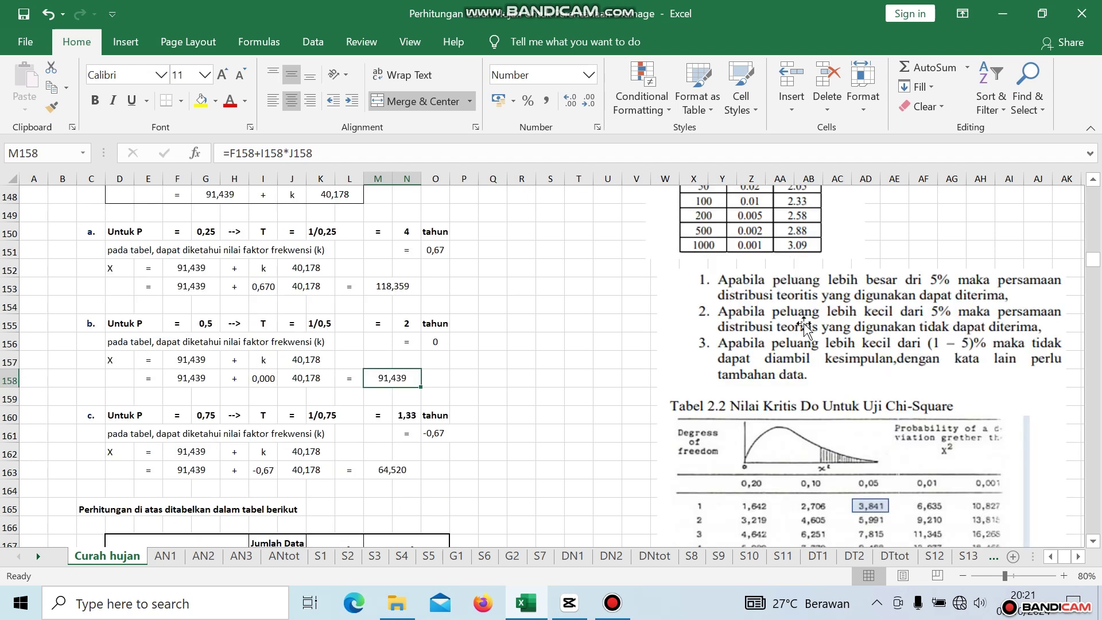
{"action": "left_click", "coordinate": [443, 431]}
{"action": "scroll", "coordinate": [526, 424], "scroll_direction": "down", "scroll_amount": 2}
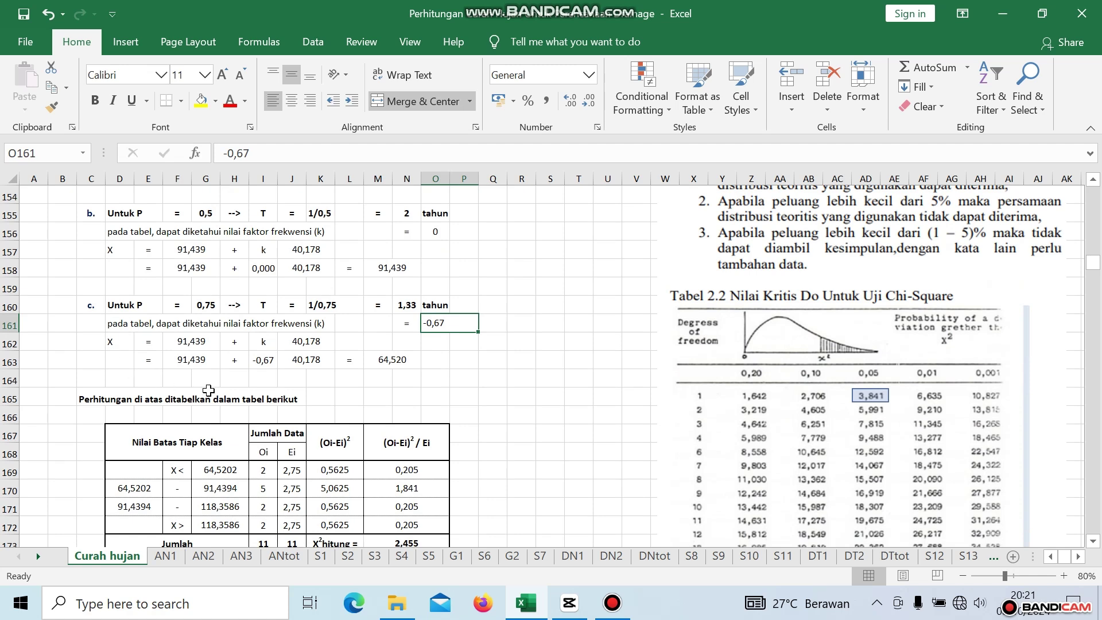
{"action": "left_click", "coordinate": [380, 358]}
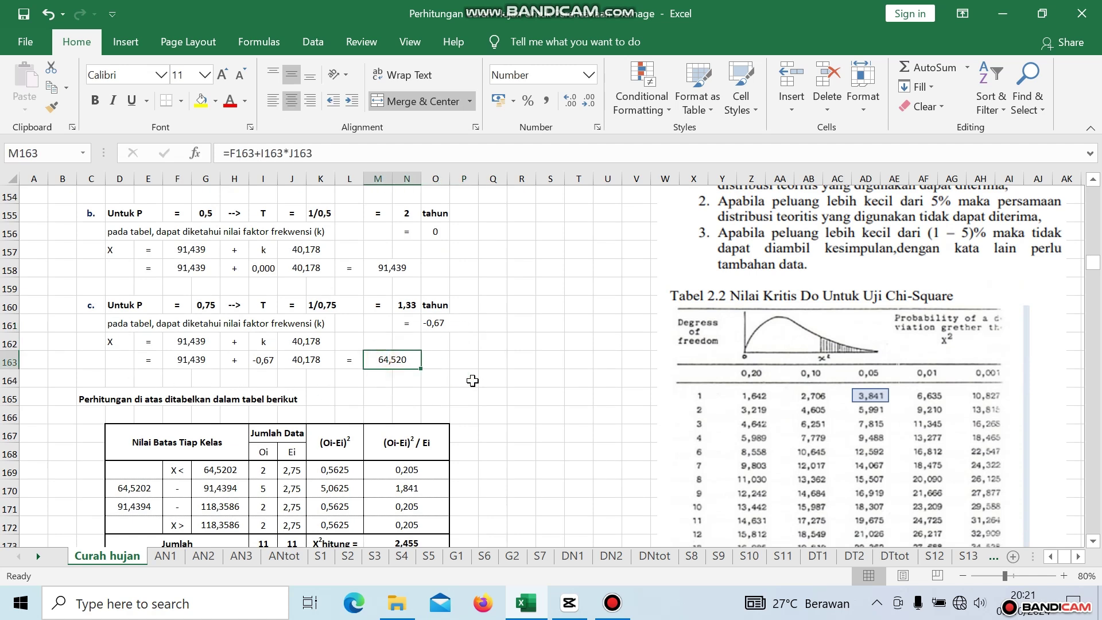
- Trace the first class limit in the Nilai Batas Tiap Kelas table and check its Oi count against the yearly rainfall X values
{"action": "scroll", "coordinate": [472, 381], "scroll_direction": "down", "scroll_amount": 2}
{"action": "scroll", "coordinate": [469, 395], "scroll_direction": "up", "scroll_amount": 1}
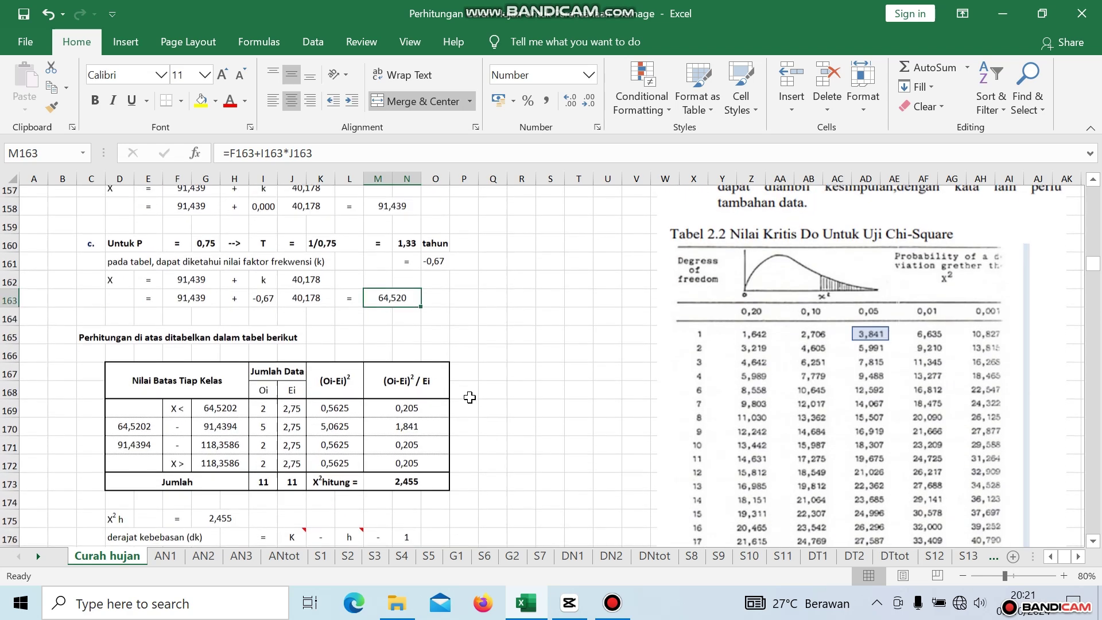
{"action": "left_click", "coordinate": [207, 414]}
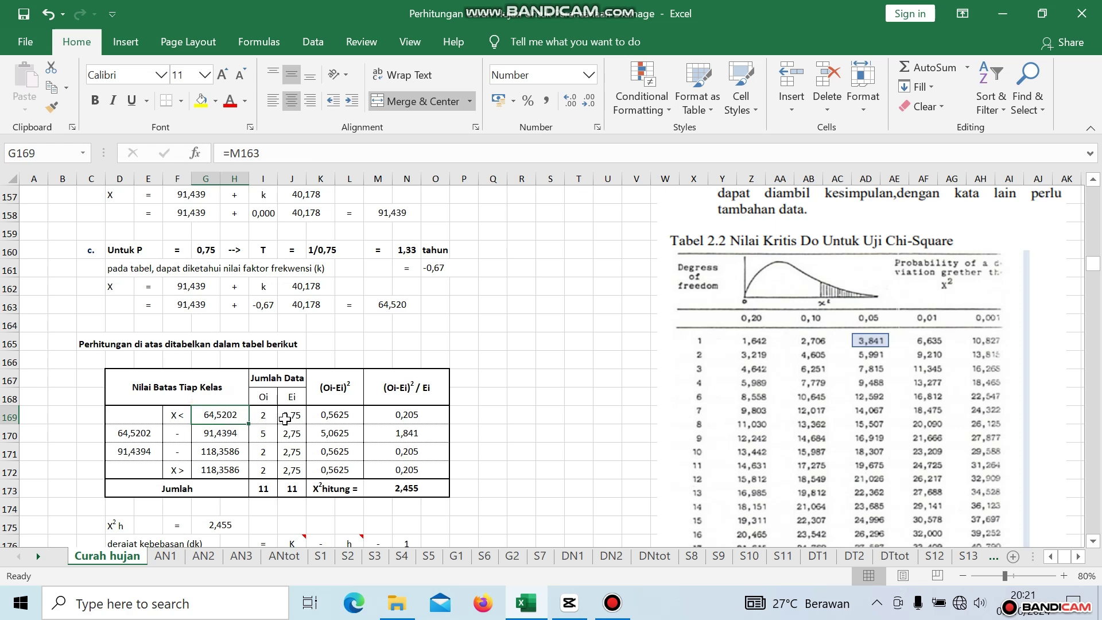
{"action": "scroll", "coordinate": [447, 390], "scroll_direction": "up", "scroll_amount": 13}
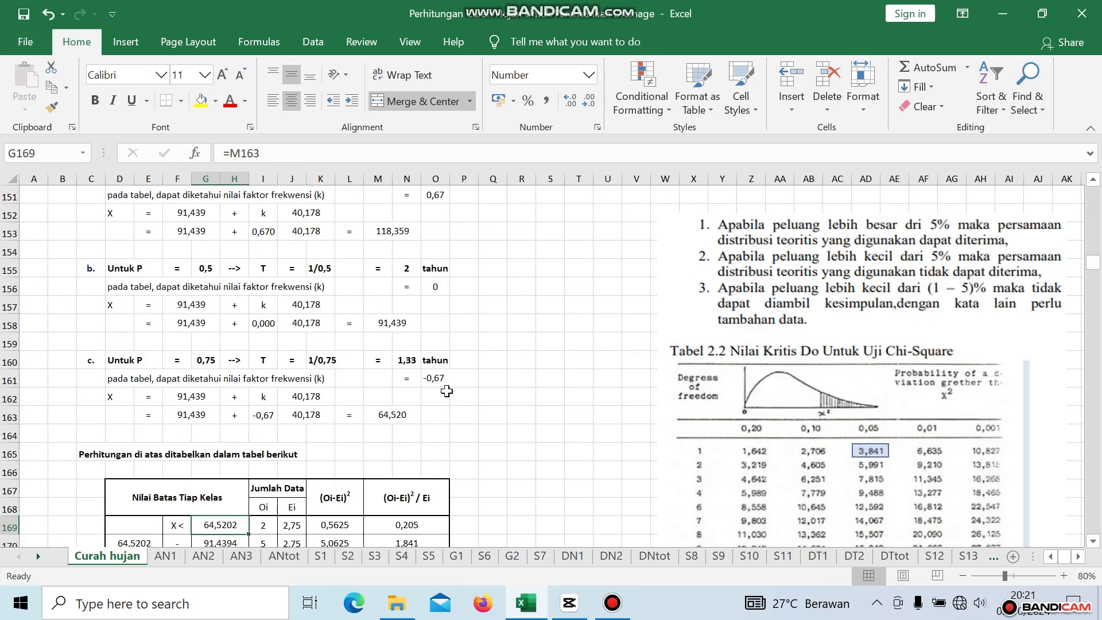
{"action": "scroll", "coordinate": [447, 391], "scroll_direction": "up", "scroll_amount": 8}
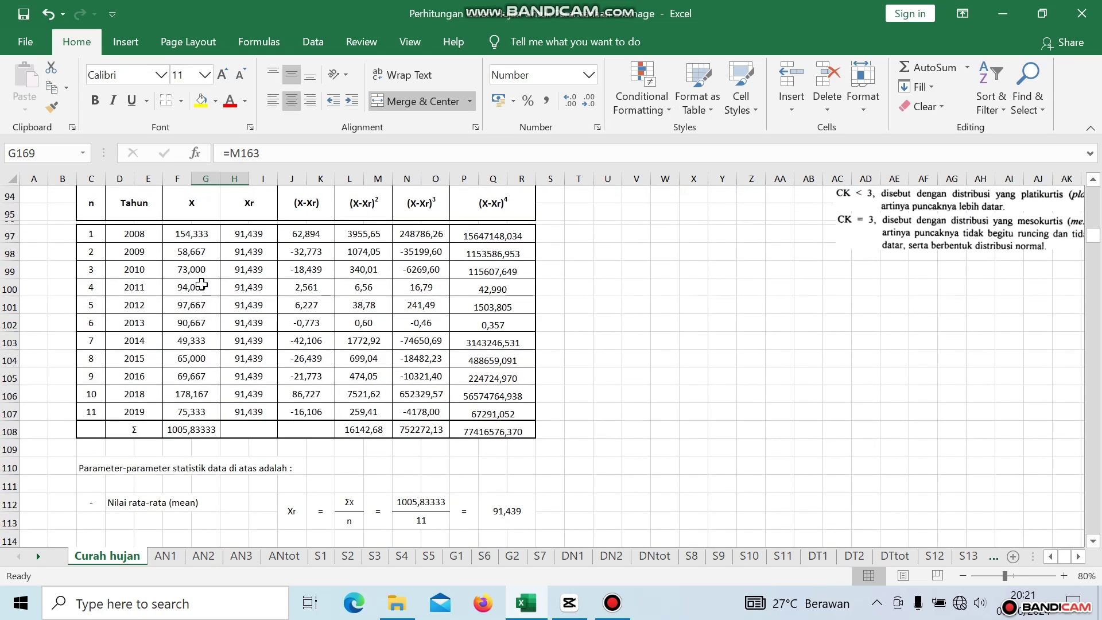
{"action": "left_click", "coordinate": [202, 253]}
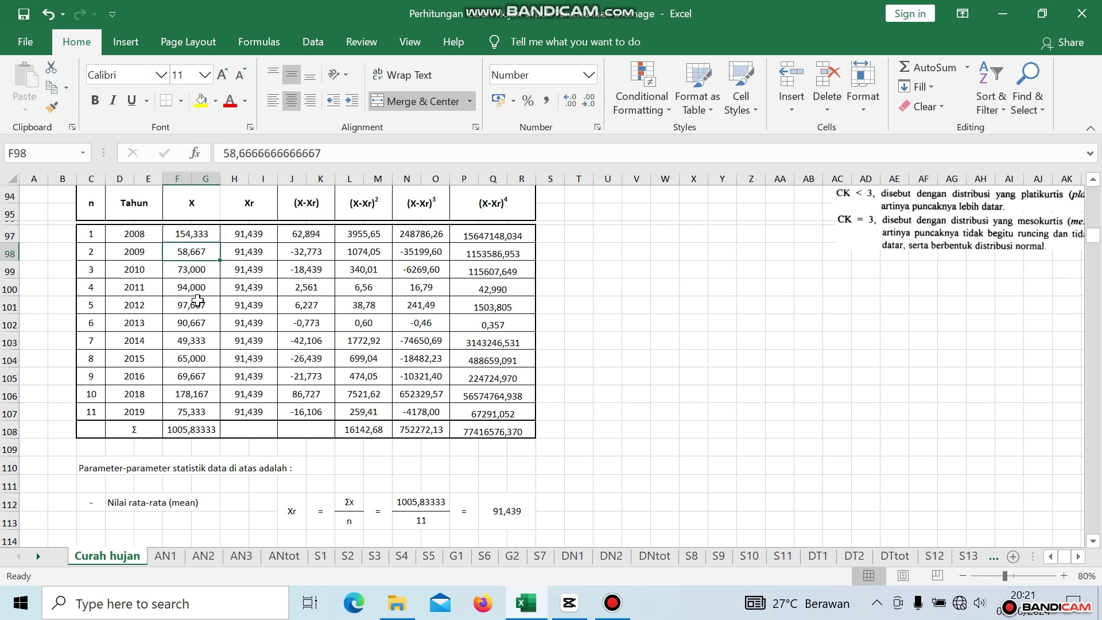
{"action": "left_click", "coordinate": [198, 339]}
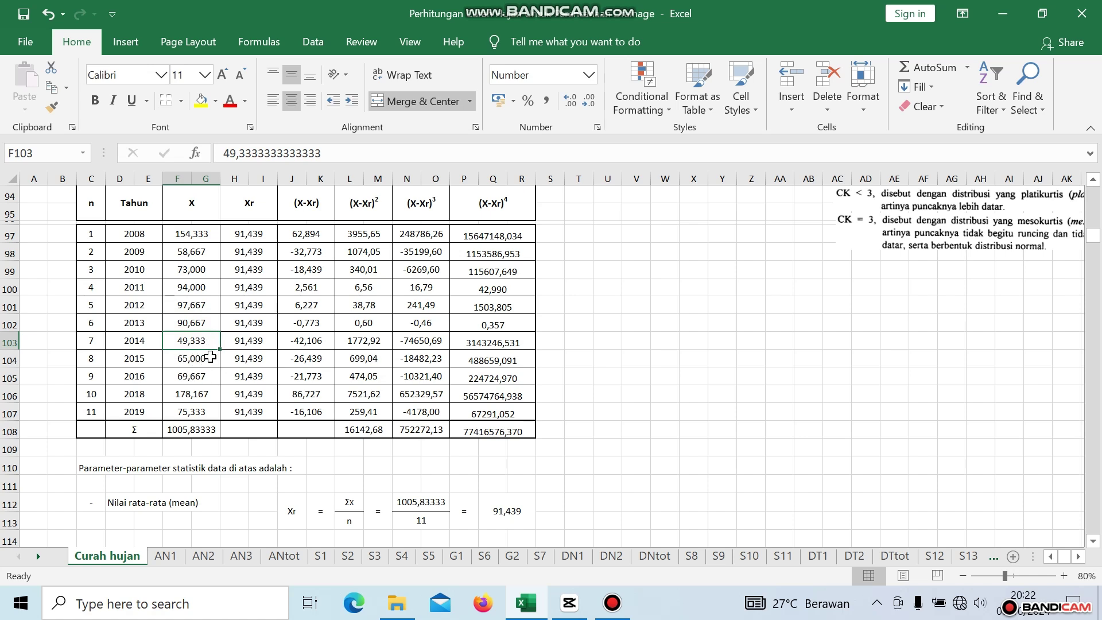
{"action": "scroll", "coordinate": [291, 372], "scroll_direction": "down", "scroll_amount": 1}
{"action": "scroll", "coordinate": [291, 371], "scroll_direction": "down", "scroll_amount": 14}
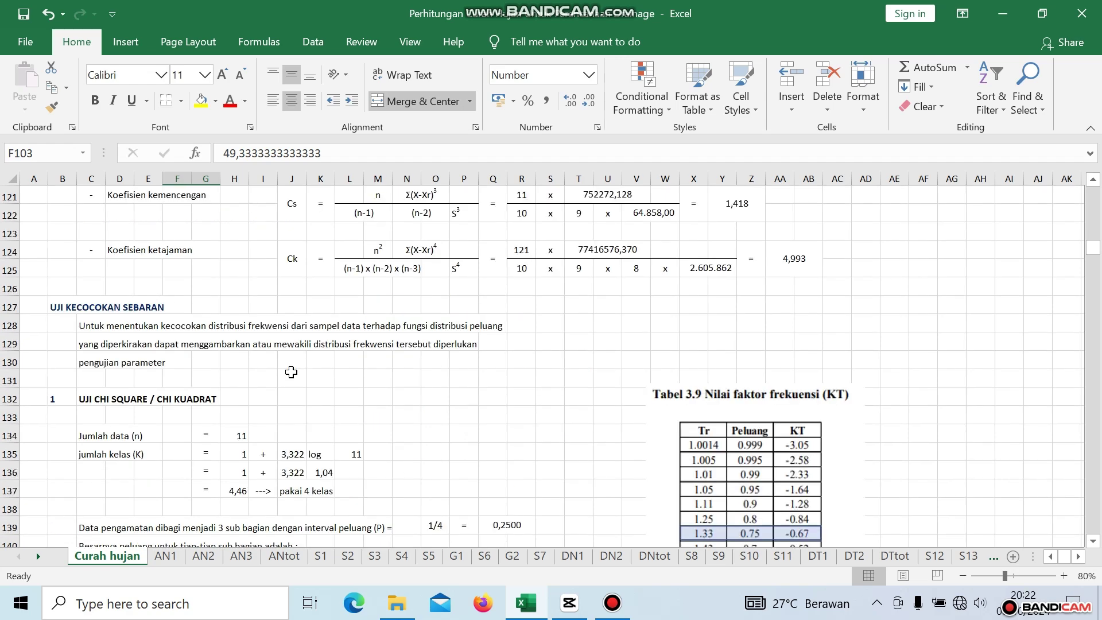
{"action": "scroll", "coordinate": [291, 372], "scroll_direction": "down", "scroll_amount": 9}
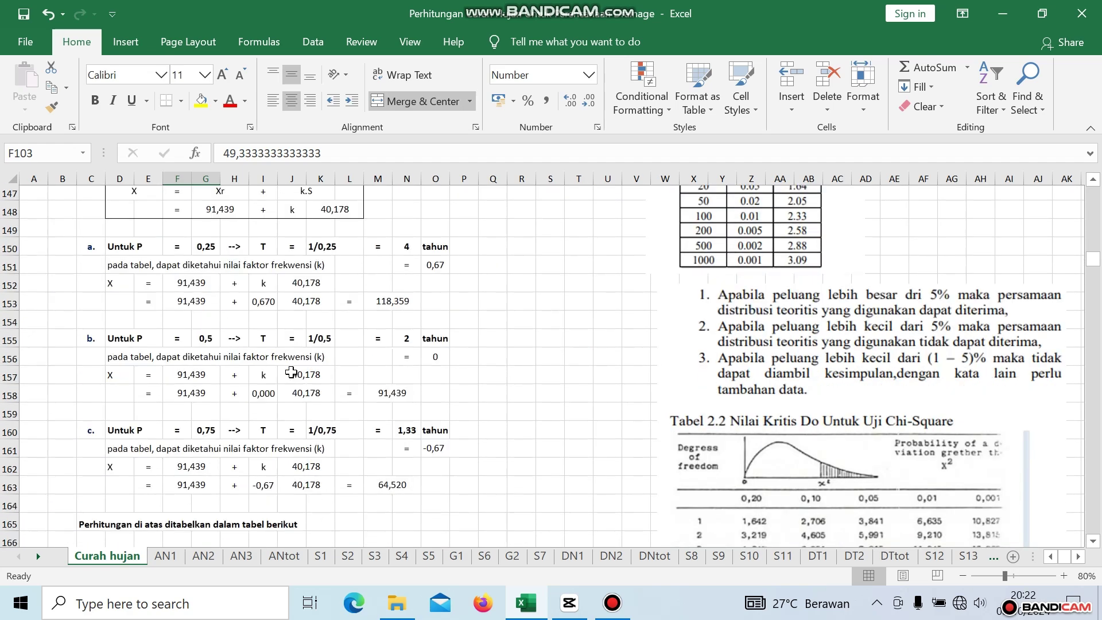
{"action": "scroll", "coordinate": [291, 372], "scroll_direction": "down", "scroll_amount": 1}
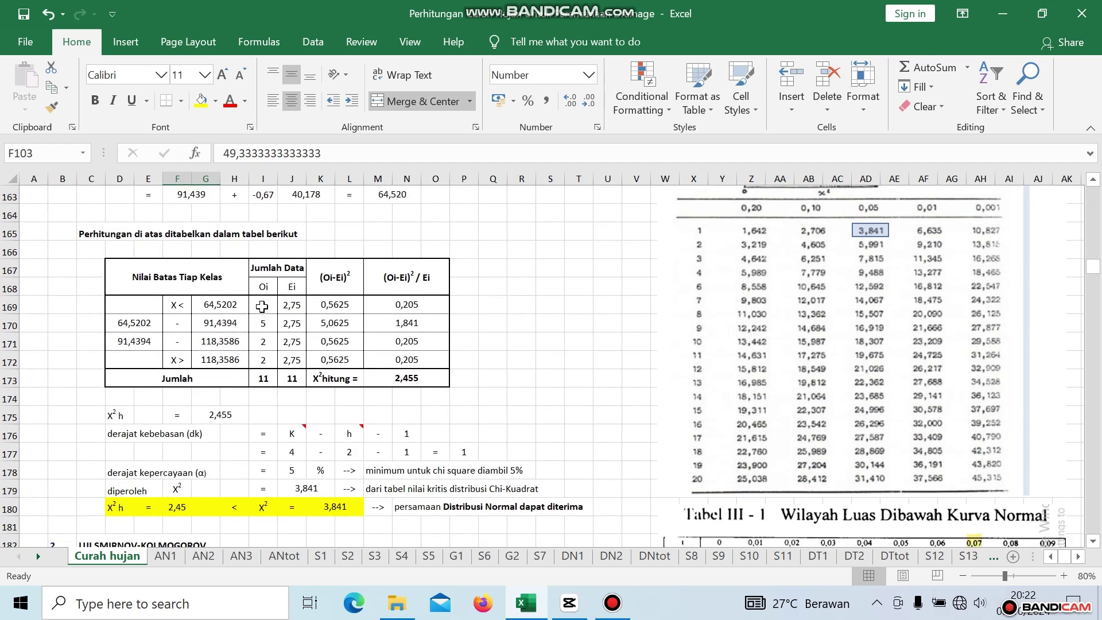
- Inspect the first class's Oi count and its Ei, (Oi-Ei)² and (Oi-Ei)²/Ei formulas
{"action": "left_click", "coordinate": [262, 307]}
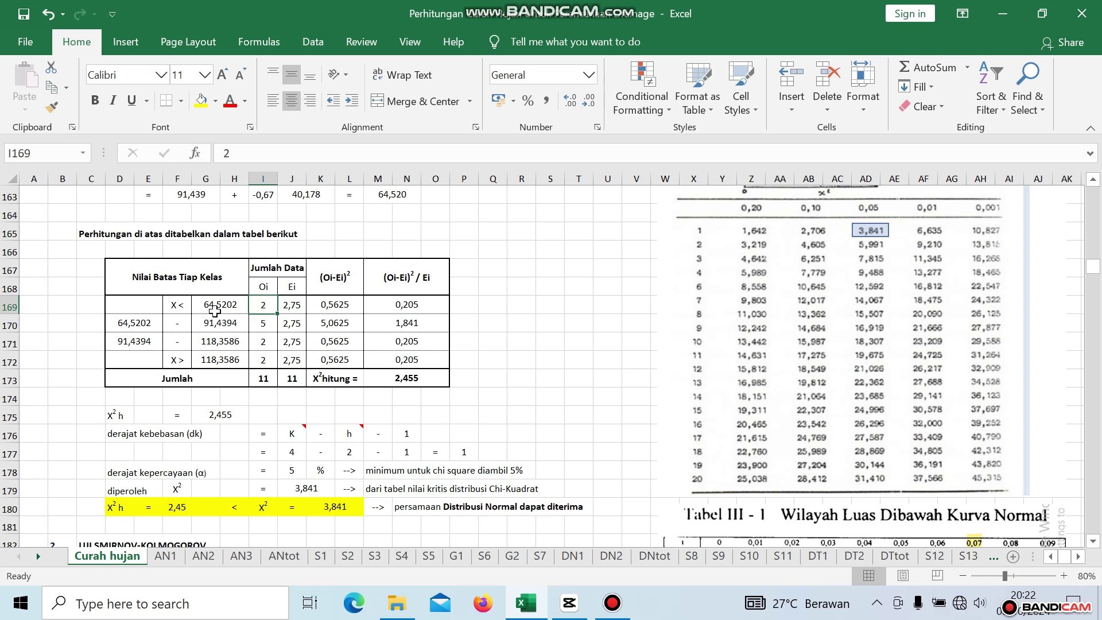
{"action": "left_click", "coordinate": [291, 308]}
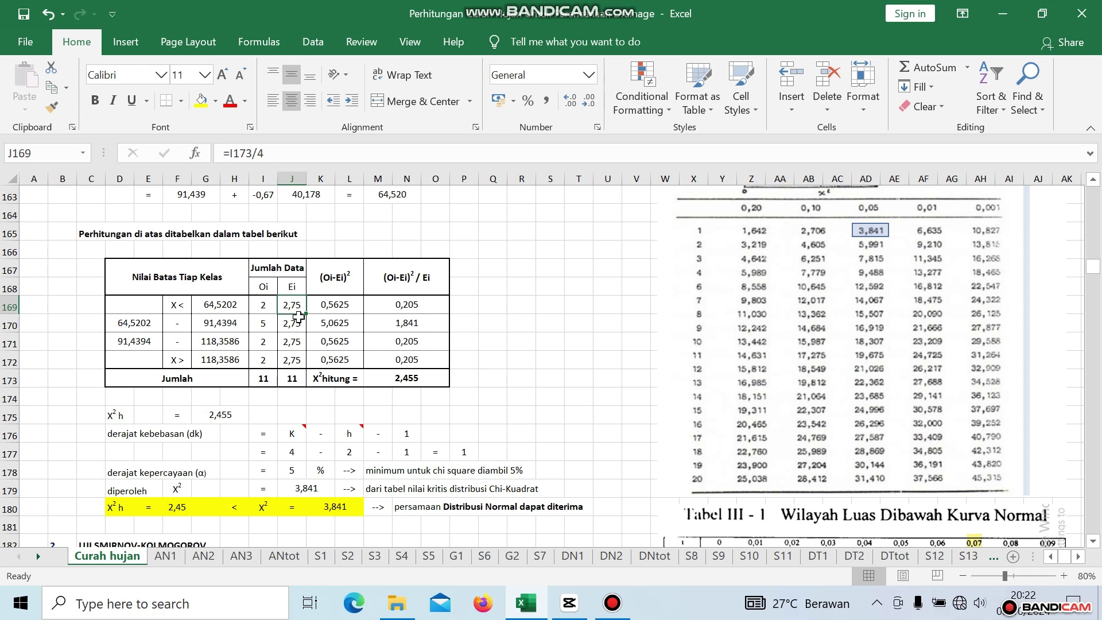
{"action": "left_click", "coordinate": [327, 304]}
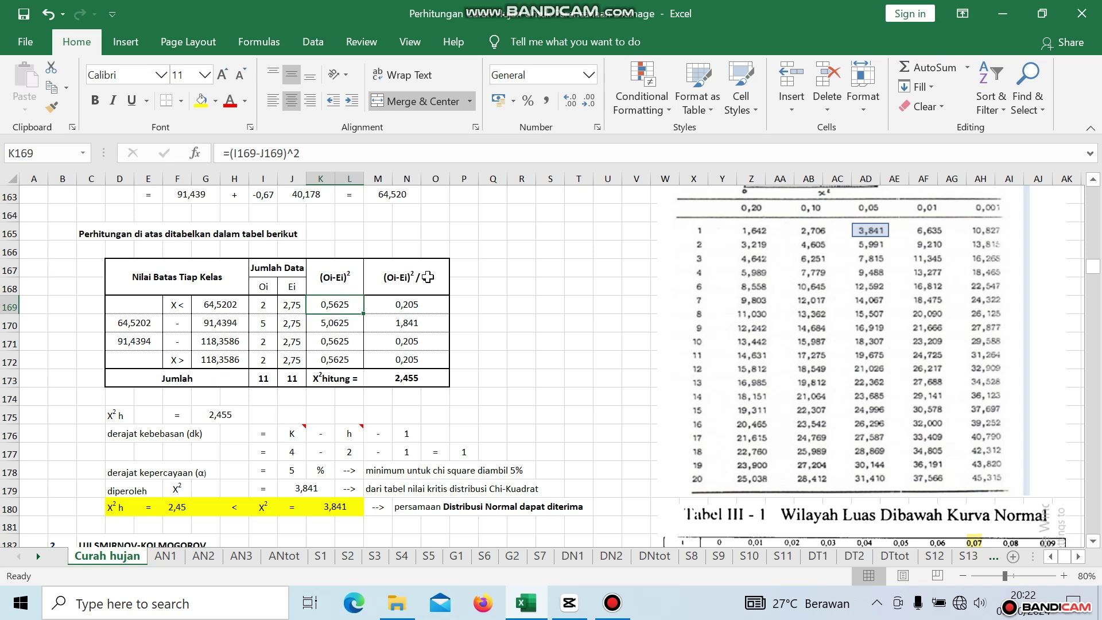
{"action": "left_click", "coordinate": [413, 307]}
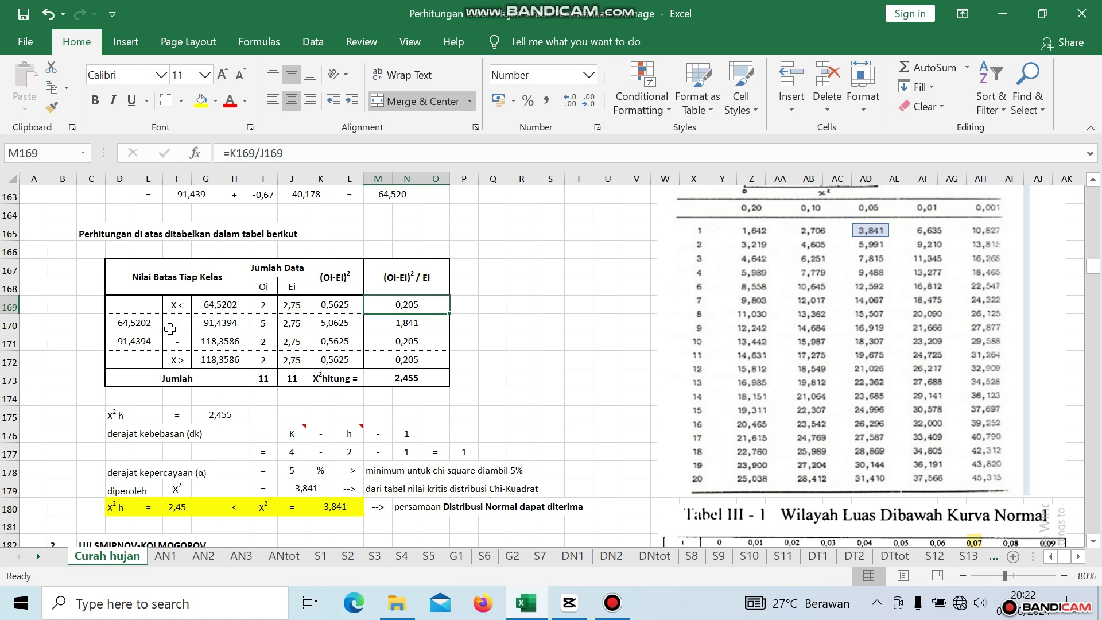
- Trace the lower and upper limit references of the second class and inspect its Oi entry
{"action": "left_click", "coordinate": [134, 323]}
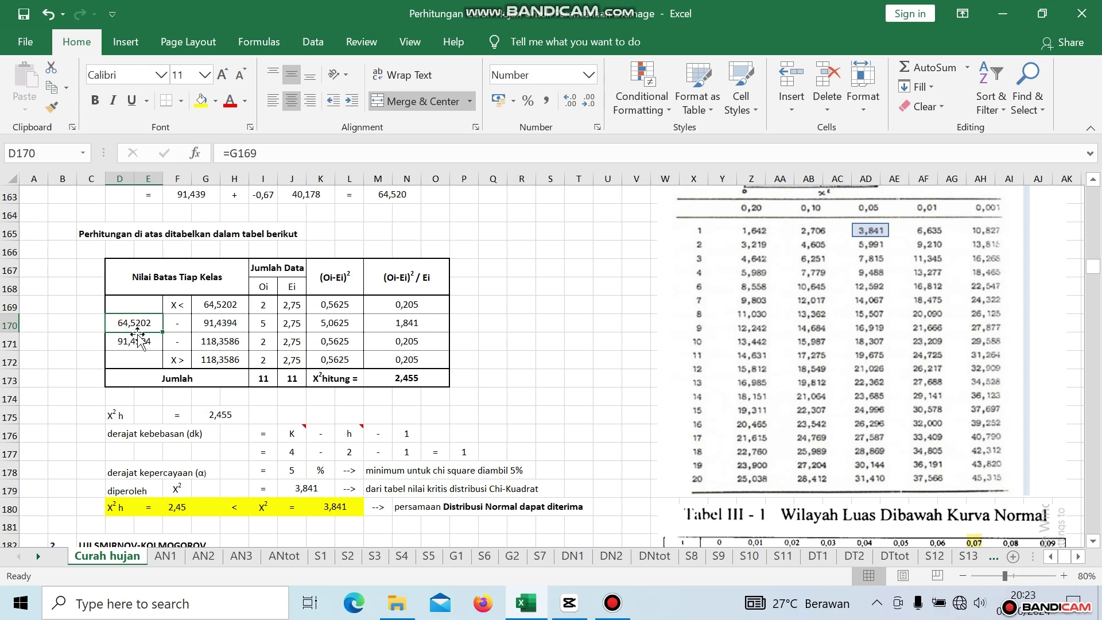
{"action": "left_click", "coordinate": [215, 329]}
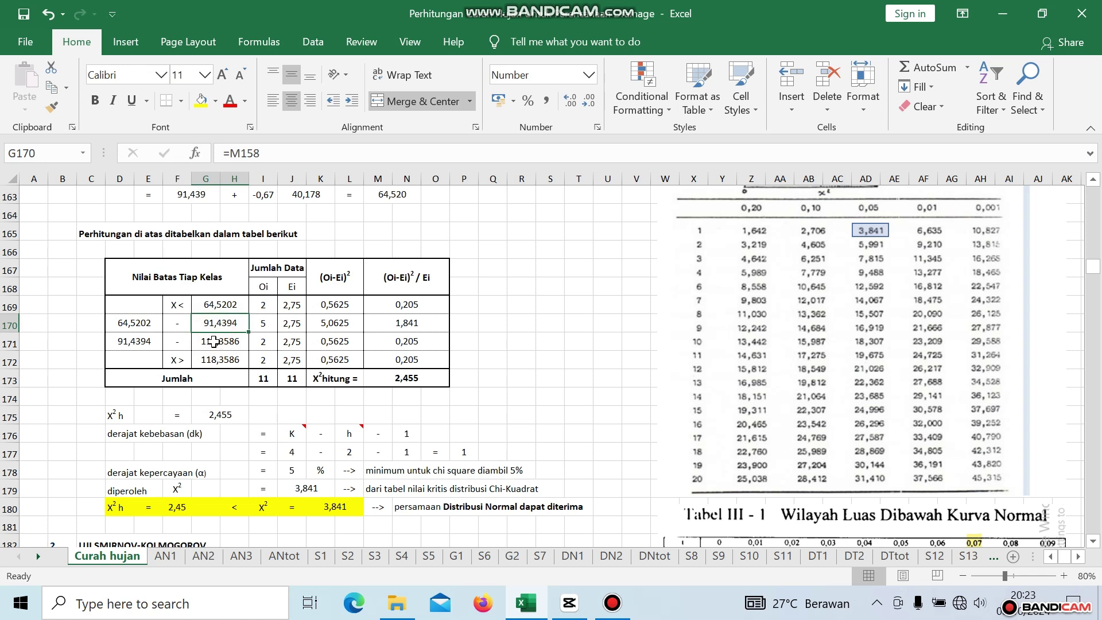
{"action": "left_click", "coordinate": [258, 325]}
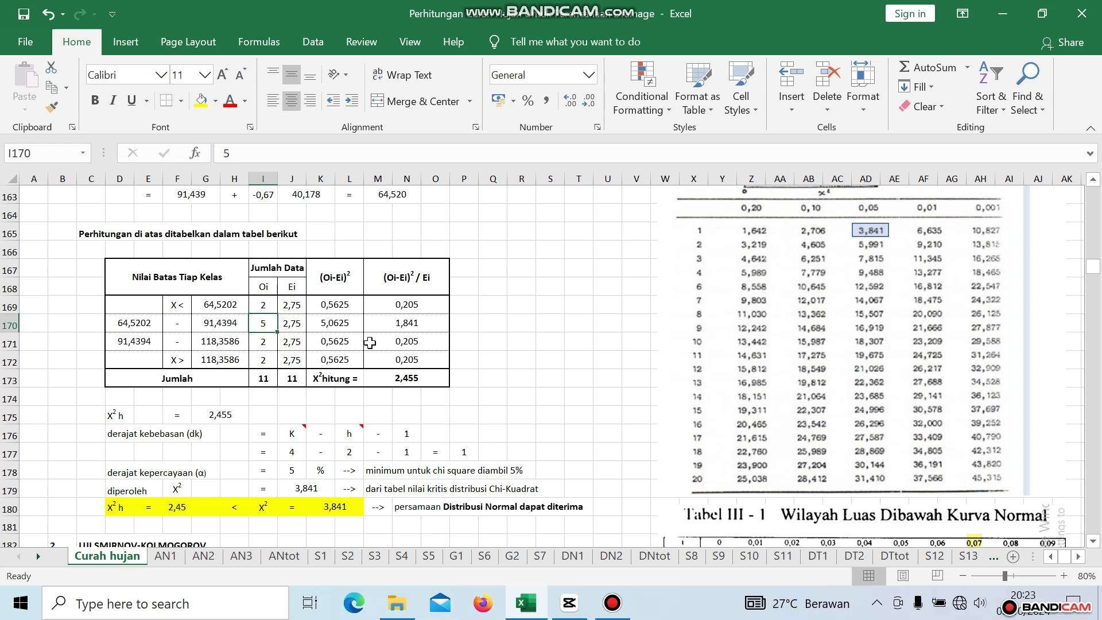
- Check the second class's Oi count against the X values for 2010, 2013, 2015, 2016 and 2019 in the normal distribution table
{"action": "scroll", "coordinate": [370, 342], "scroll_direction": "up", "scroll_amount": 13}
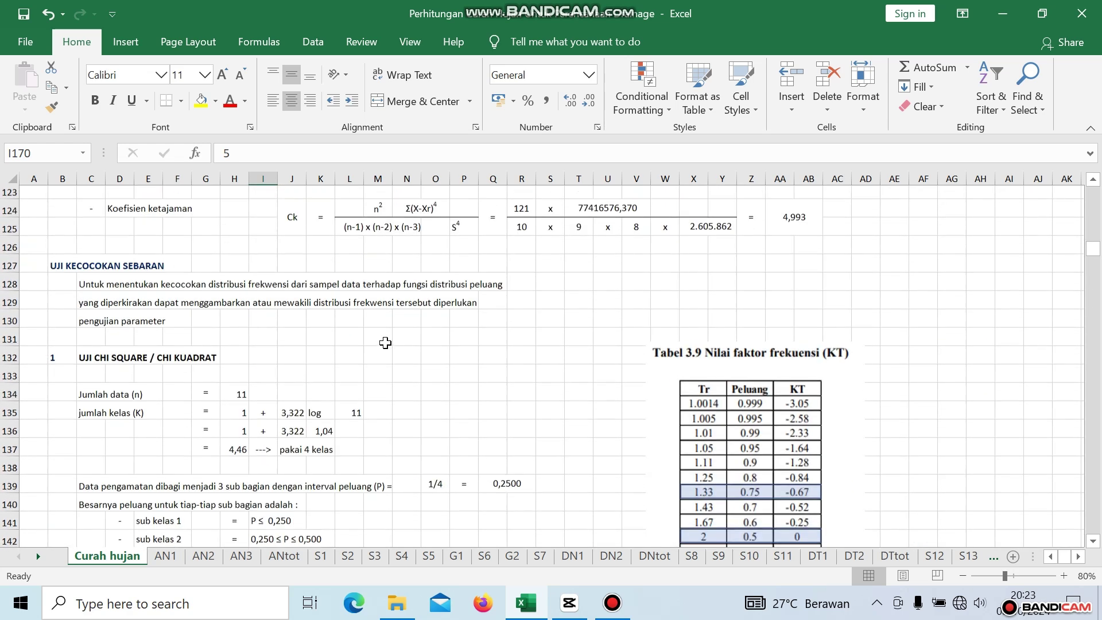
{"action": "scroll", "coordinate": [385, 343], "scroll_direction": "up", "scroll_amount": 11}
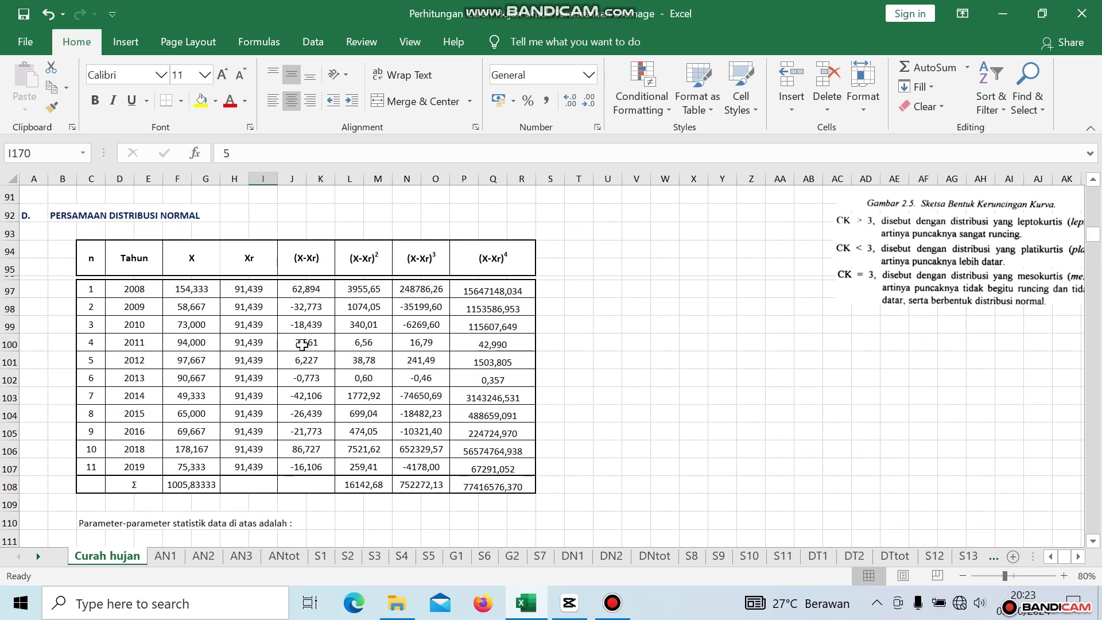
{"action": "scroll", "coordinate": [303, 344], "scroll_direction": "down", "scroll_amount": 19}
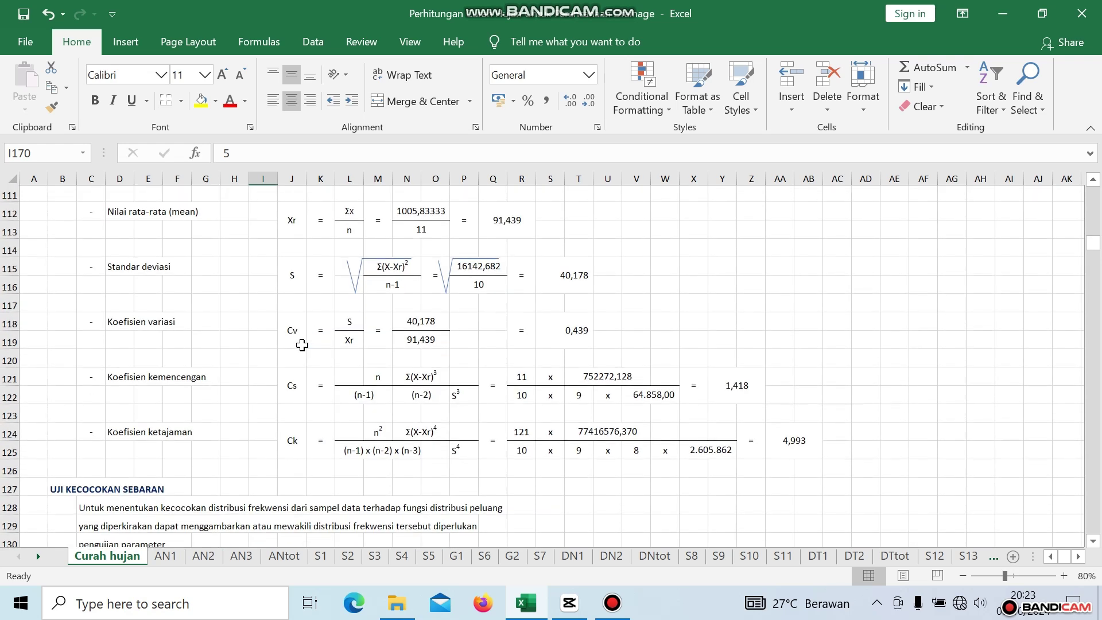
{"action": "scroll", "coordinate": [303, 344], "scroll_direction": "down", "scroll_amount": 5}
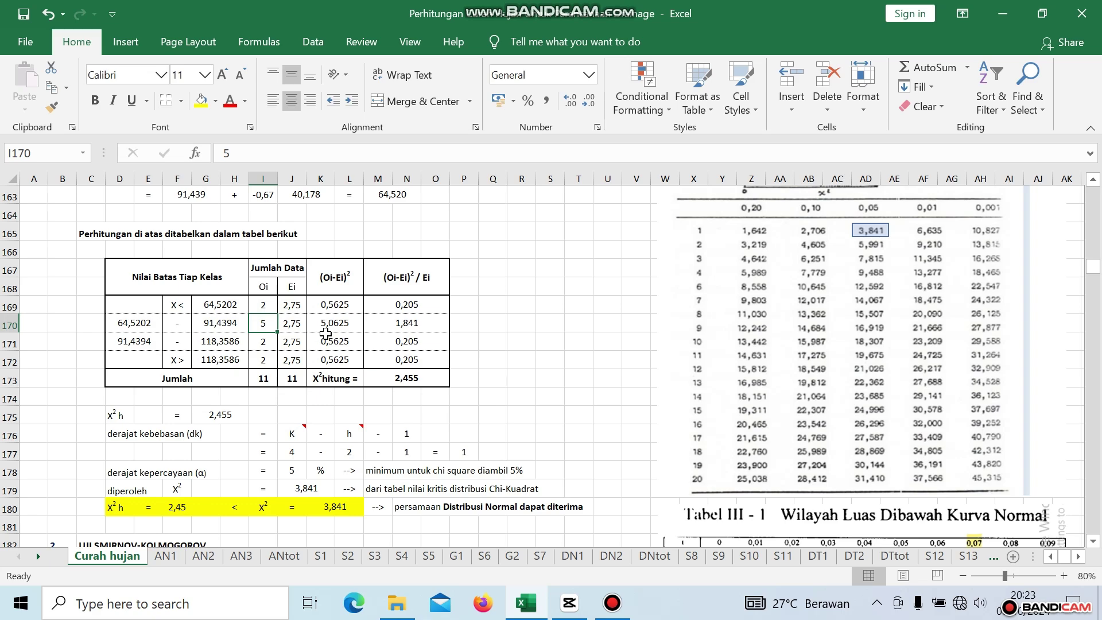
{"action": "scroll", "coordinate": [325, 333], "scroll_direction": "up", "scroll_amount": 12}
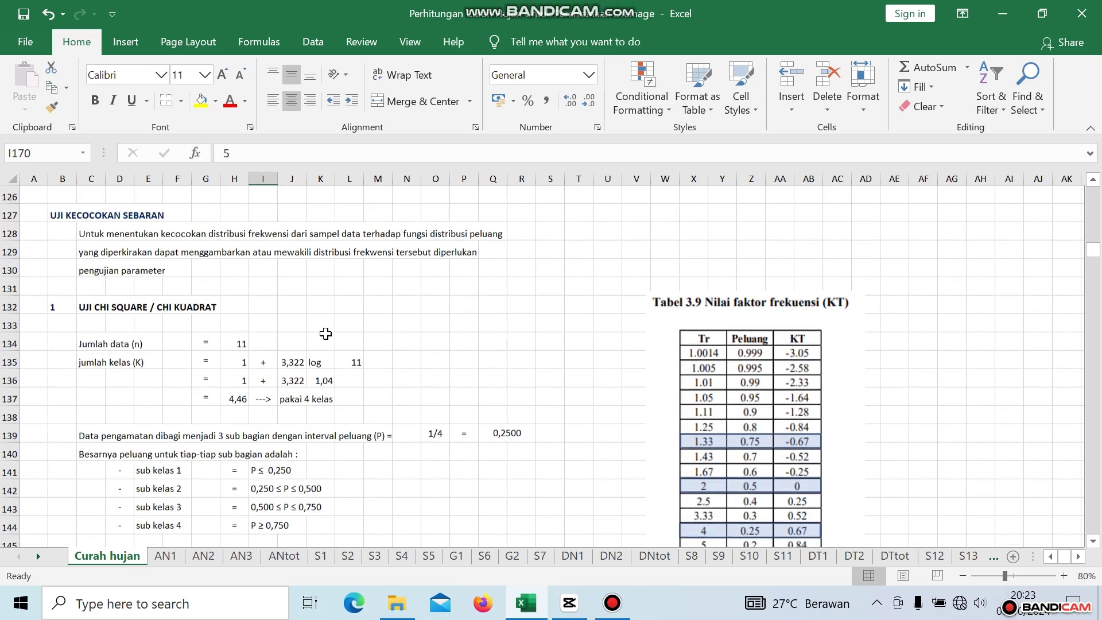
{"action": "scroll", "coordinate": [326, 333], "scroll_direction": "up", "scroll_amount": 12}
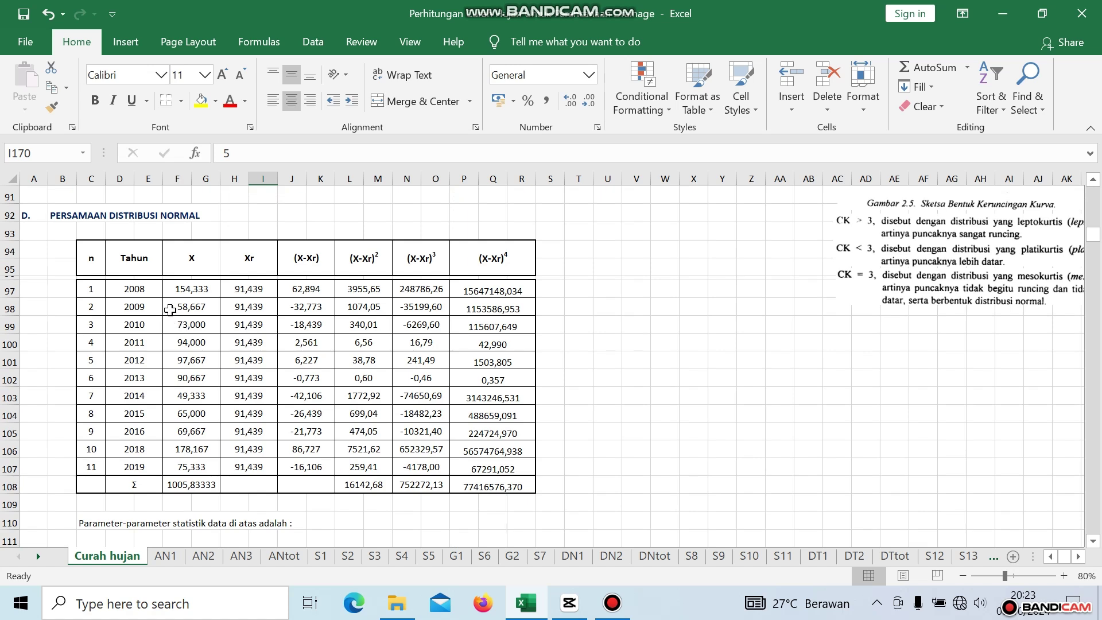
{"action": "left_click", "coordinate": [192, 325]}
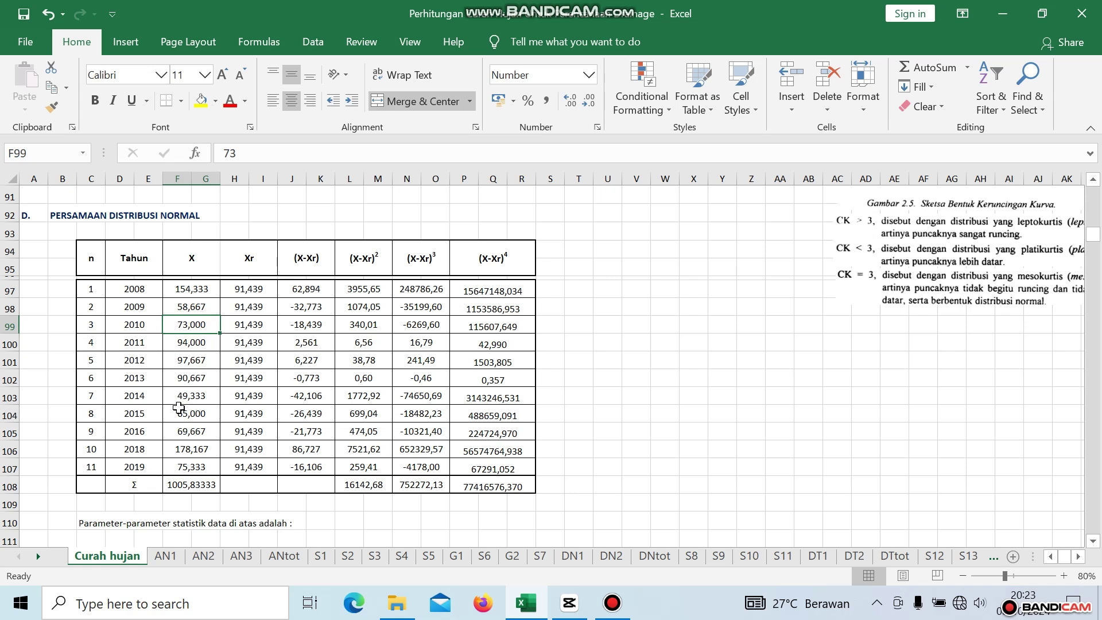
{"action": "left_click", "coordinate": [196, 379]}
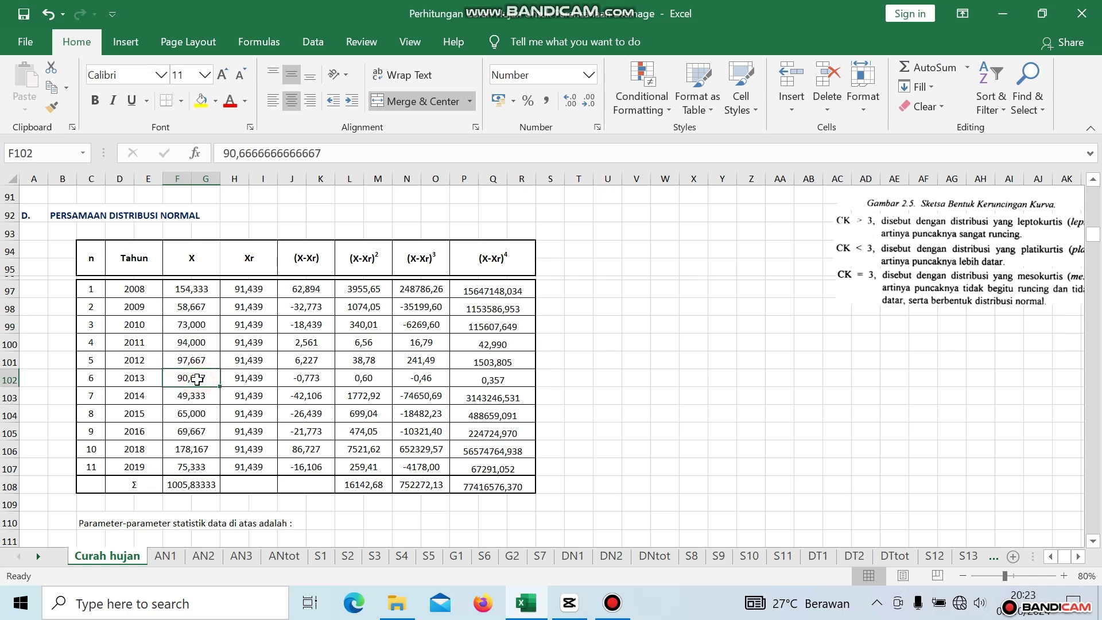
{"action": "left_click", "coordinate": [196, 413]}
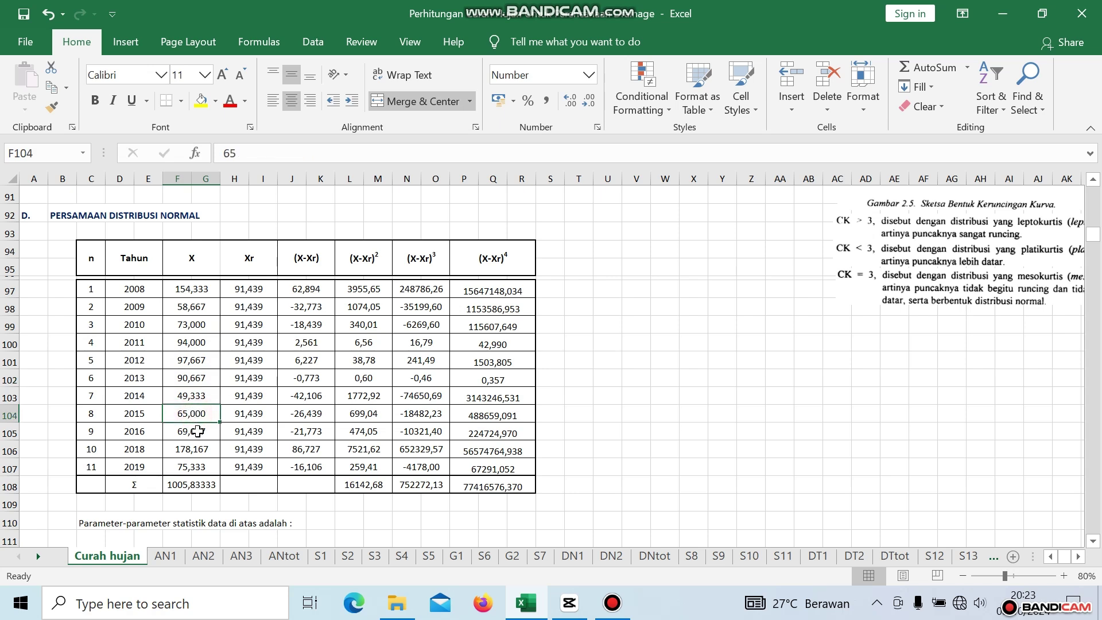
{"action": "left_click", "coordinate": [197, 430]}
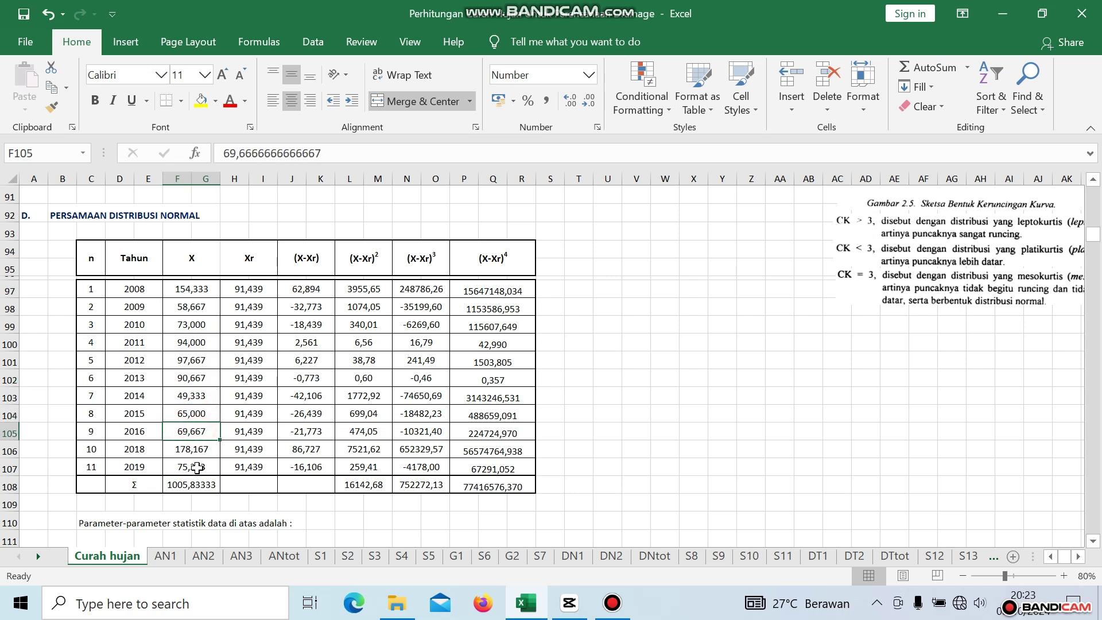
{"action": "left_click", "coordinate": [196, 467]}
{"action": "scroll", "coordinate": [342, 402], "scroll_direction": "down", "scroll_amount": 1}
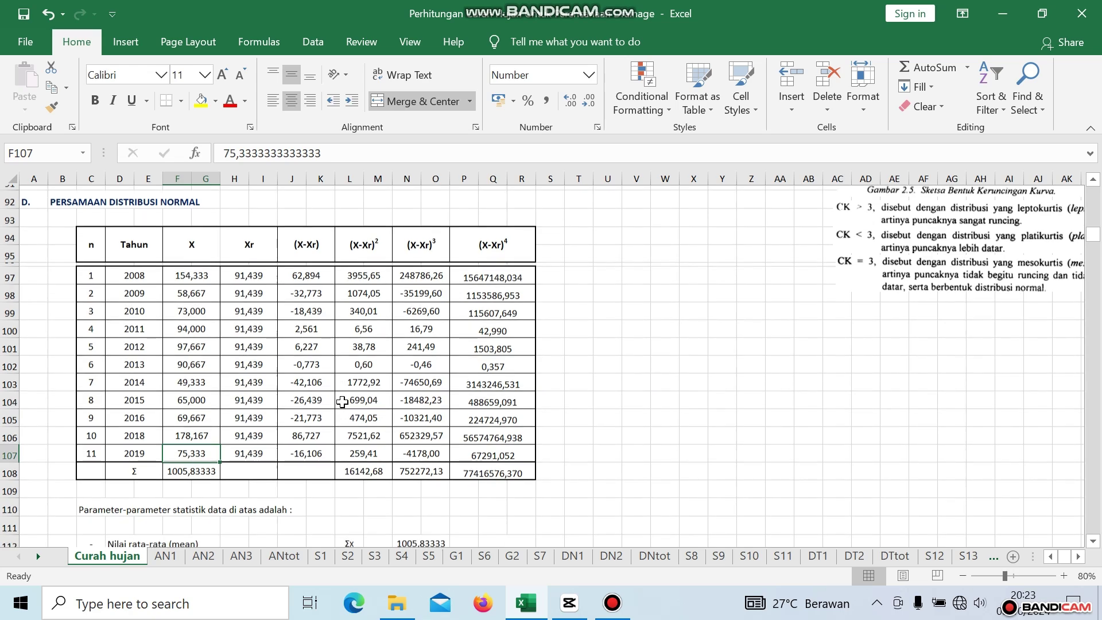
{"action": "scroll", "coordinate": [342, 401], "scroll_direction": "down", "scroll_amount": 20}
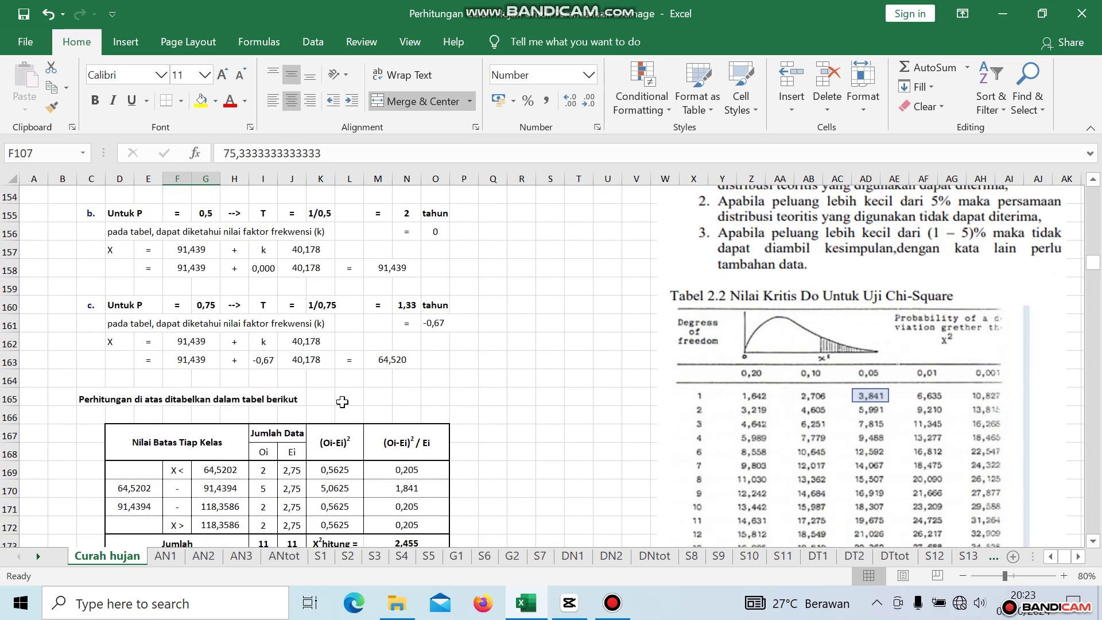
{"action": "scroll", "coordinate": [342, 402], "scroll_direction": "down", "scroll_amount": 3}
- Review the second class's Oi entry and inspect its Ei and (Oi-Ei)²/Ei formulas
{"action": "left_click", "coordinate": [257, 323]}
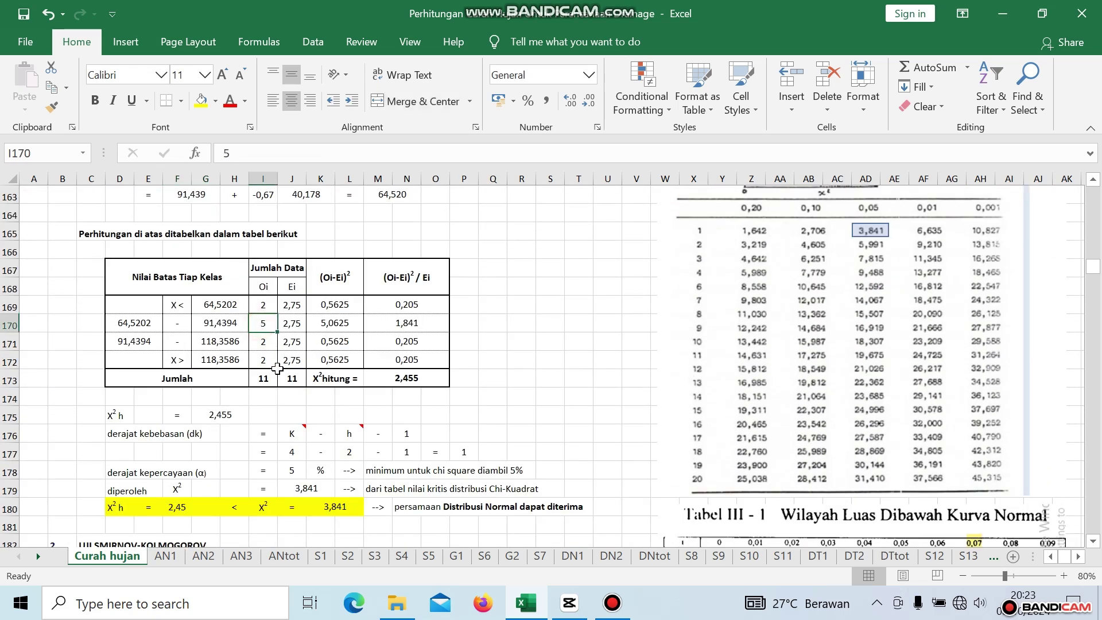
{"action": "left_click", "coordinate": [292, 325]}
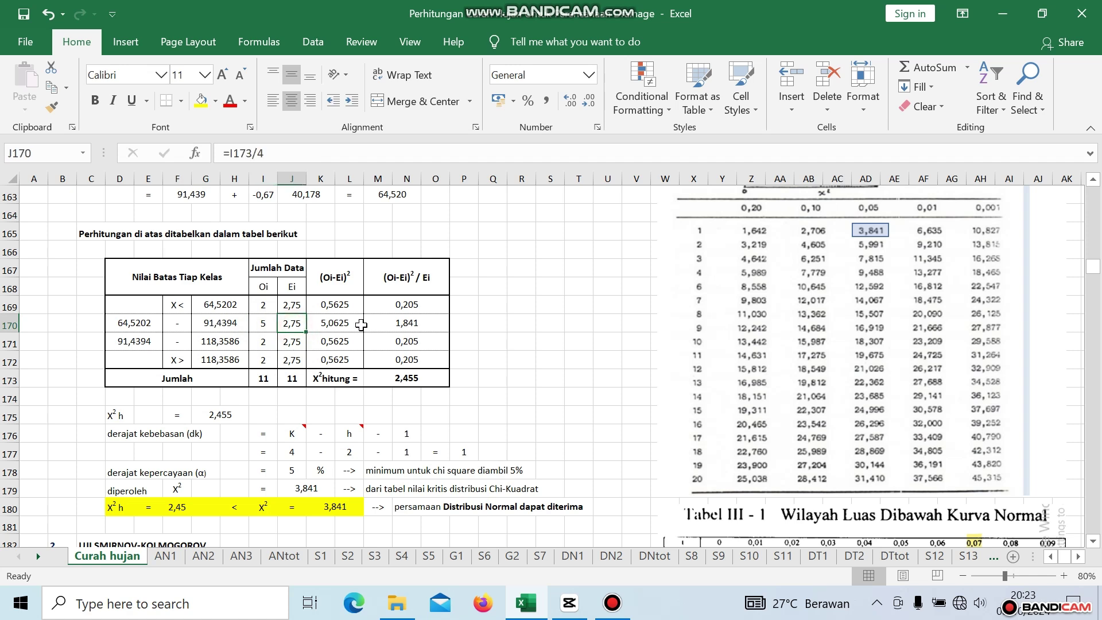
{"action": "left_click", "coordinate": [390, 326]}
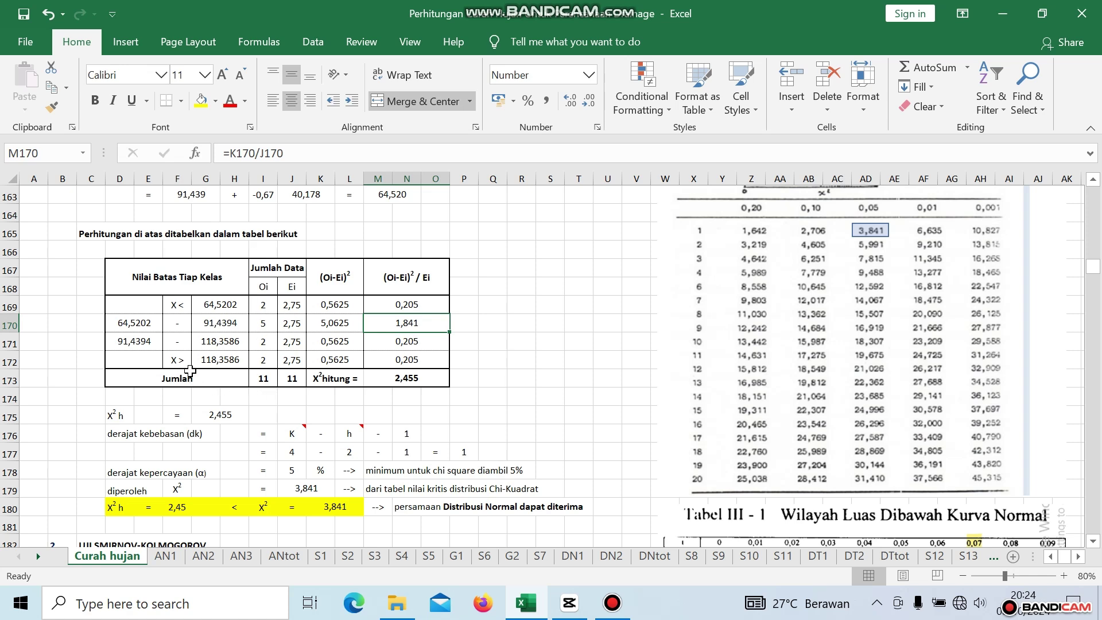
- Check the last class's Oi entry, then trace the X² hitung total and its reference in the X²h line
{"action": "left_click", "coordinate": [260, 363]}
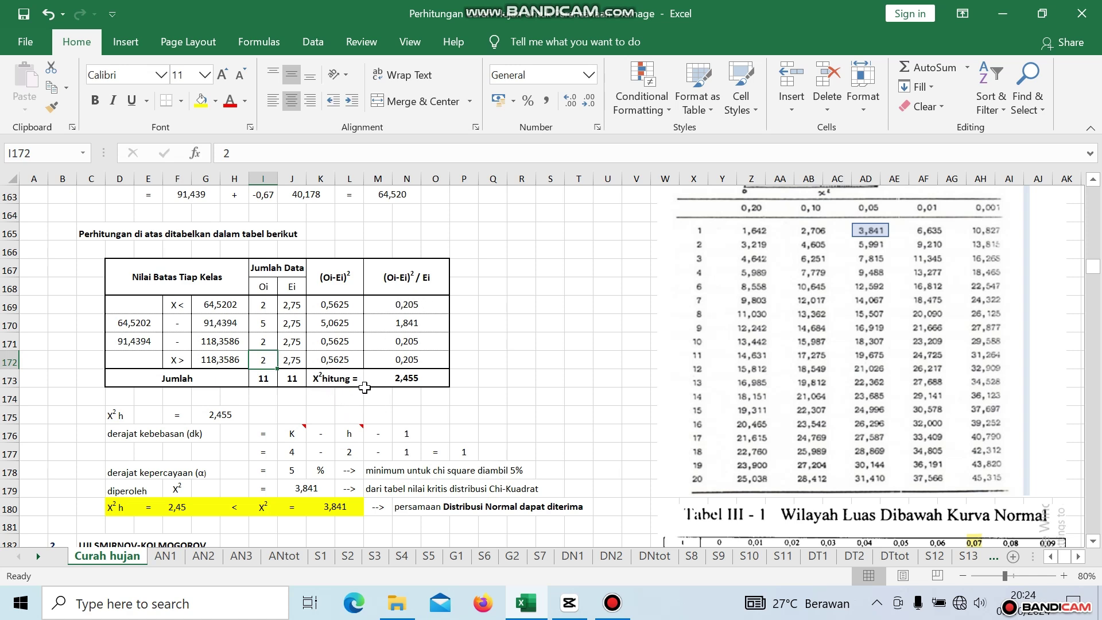
{"action": "left_click", "coordinate": [411, 380]}
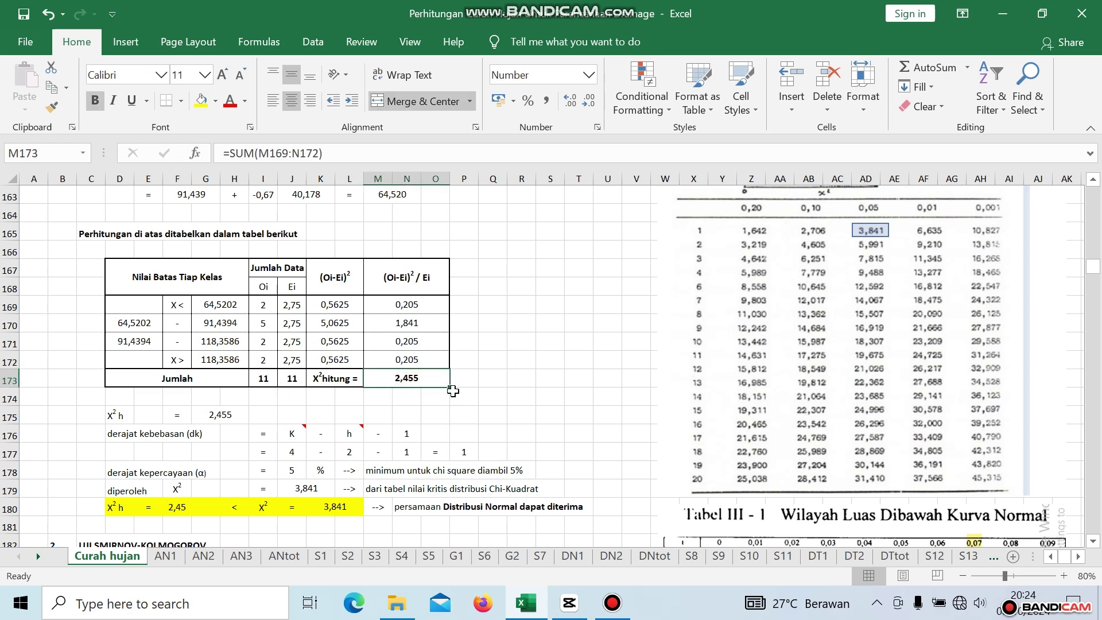
{"action": "scroll", "coordinate": [453, 390], "scroll_direction": "down", "scroll_amount": 2}
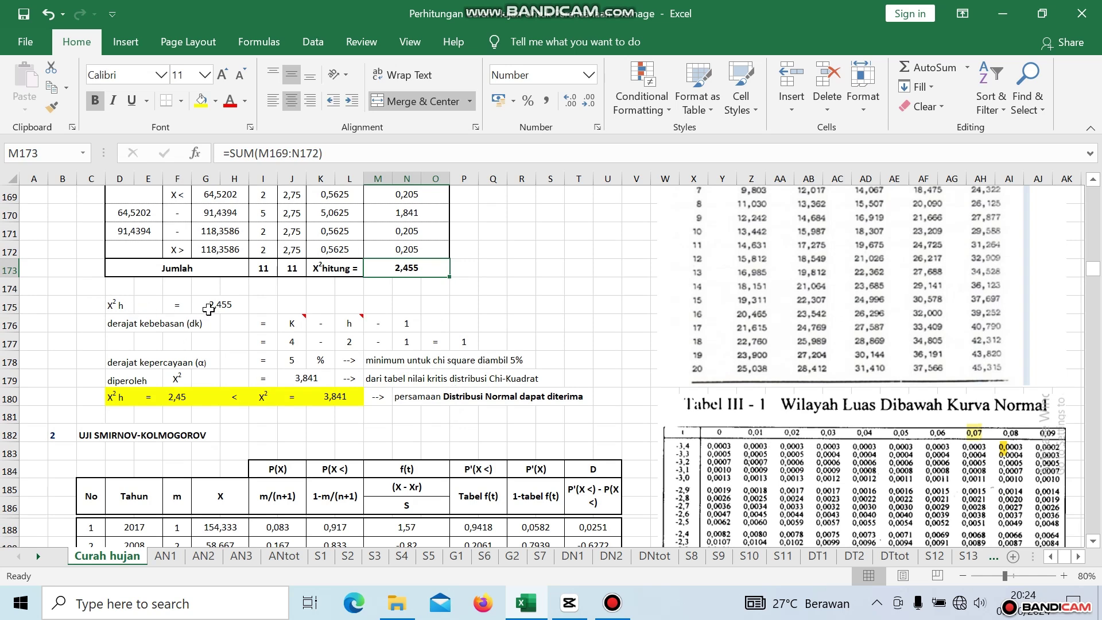
{"action": "left_click", "coordinate": [210, 308]}
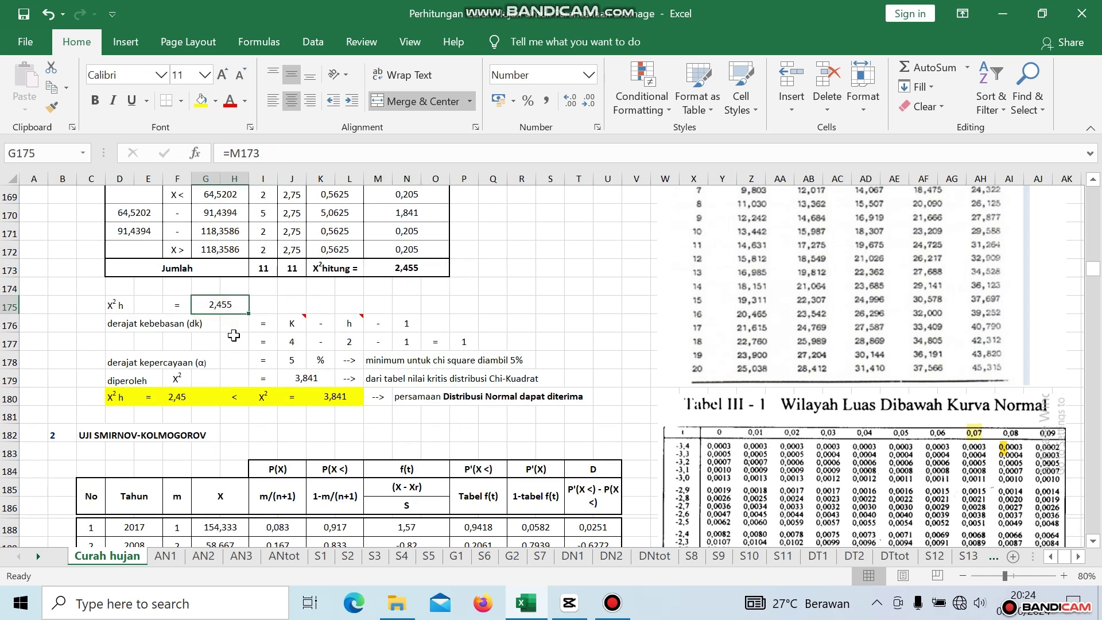
- Review the derajat kebebasan (dk) calculation: the K, h and 1 terms, the note on h, and the result formula
{"action": "scroll", "coordinate": [235, 370], "scroll_direction": "up", "scroll_amount": 1}
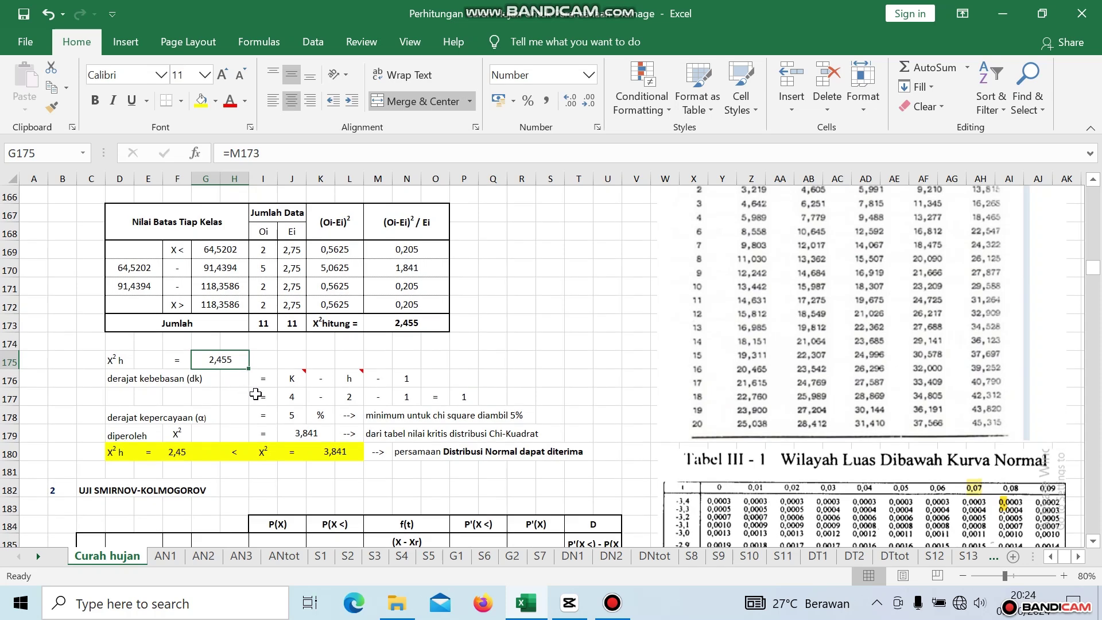
{"action": "mouse_move", "coordinate": [304, 376]}
{"action": "left_click", "coordinate": [290, 397]}
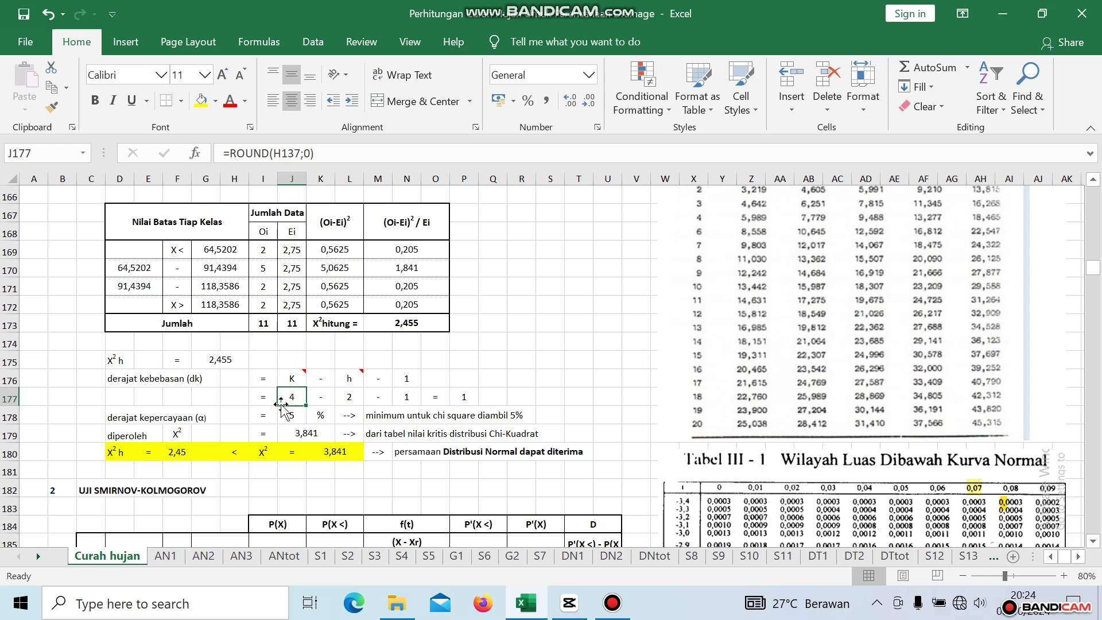
{"action": "mouse_move", "coordinate": [359, 374]}
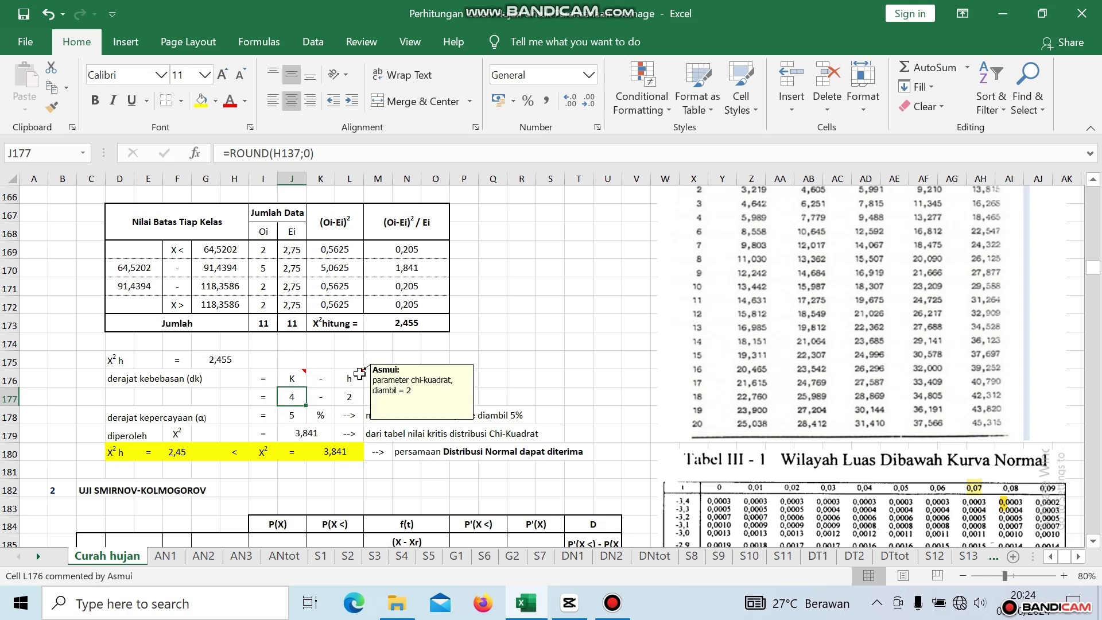
{"action": "left_click", "coordinate": [350, 397]}
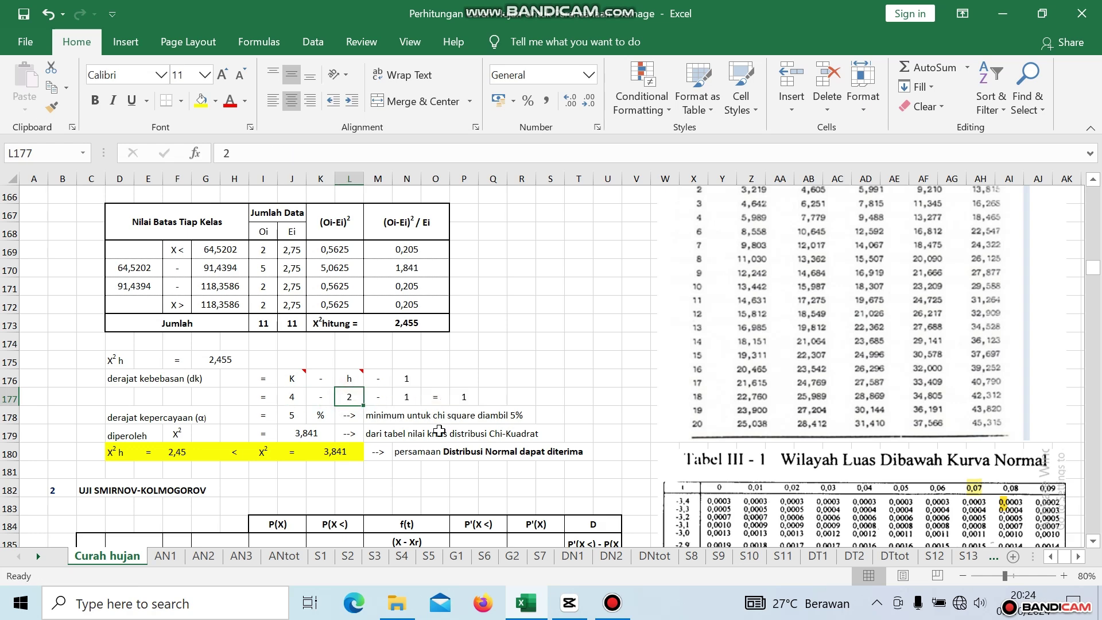
{"action": "left_click", "coordinate": [404, 395]}
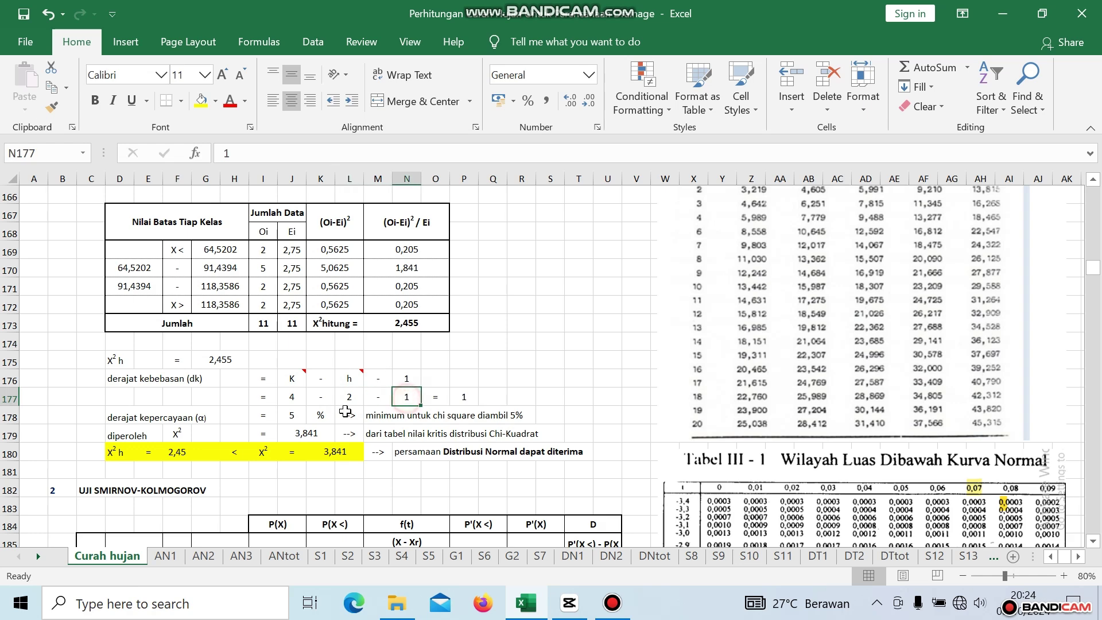
{"action": "left_click", "coordinate": [466, 399]}
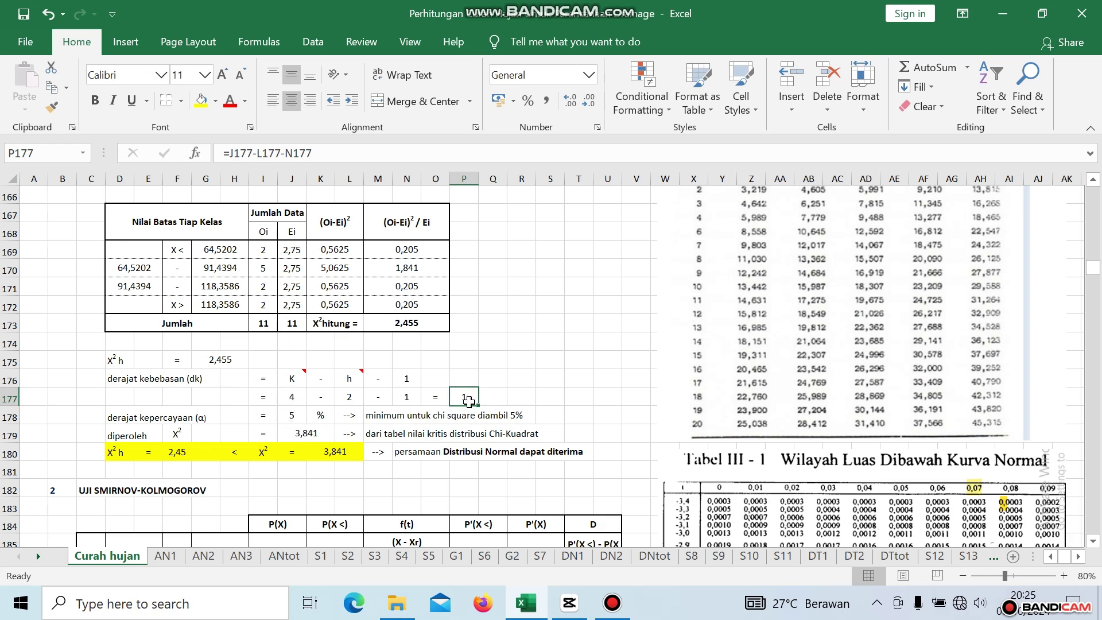
- Compare the critical X² value obtained for the test with Tabel 2.2 at one degree of freedom and 0,05 probability
{"action": "scroll", "coordinate": [916, 403], "scroll_direction": "up", "scroll_amount": 3}
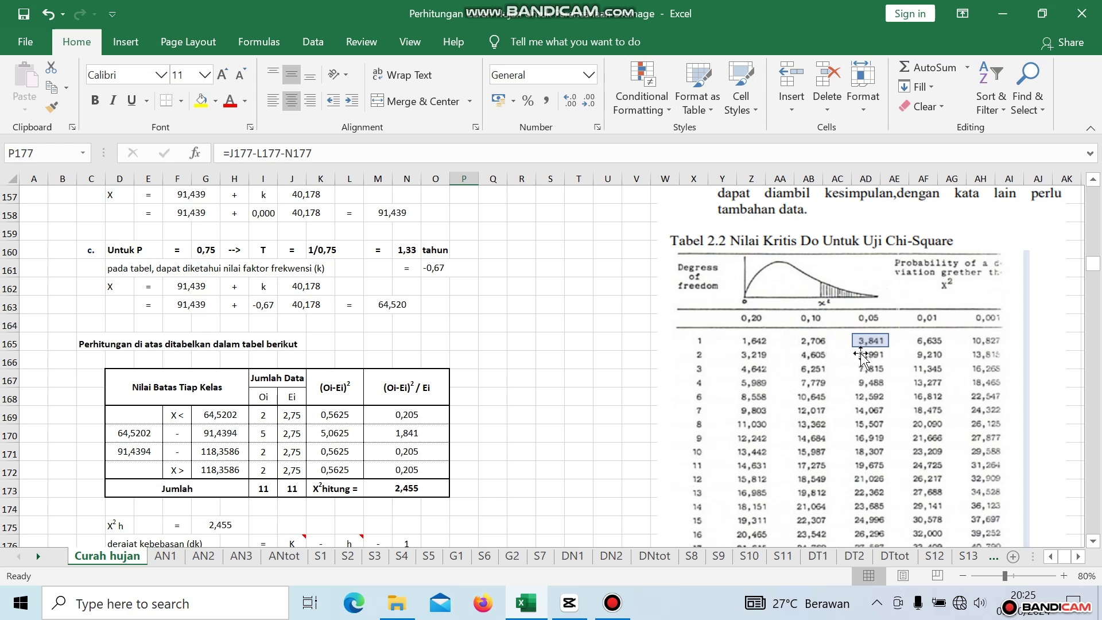
{"action": "scroll", "coordinate": [875, 355], "scroll_direction": "down", "scroll_amount": 5}
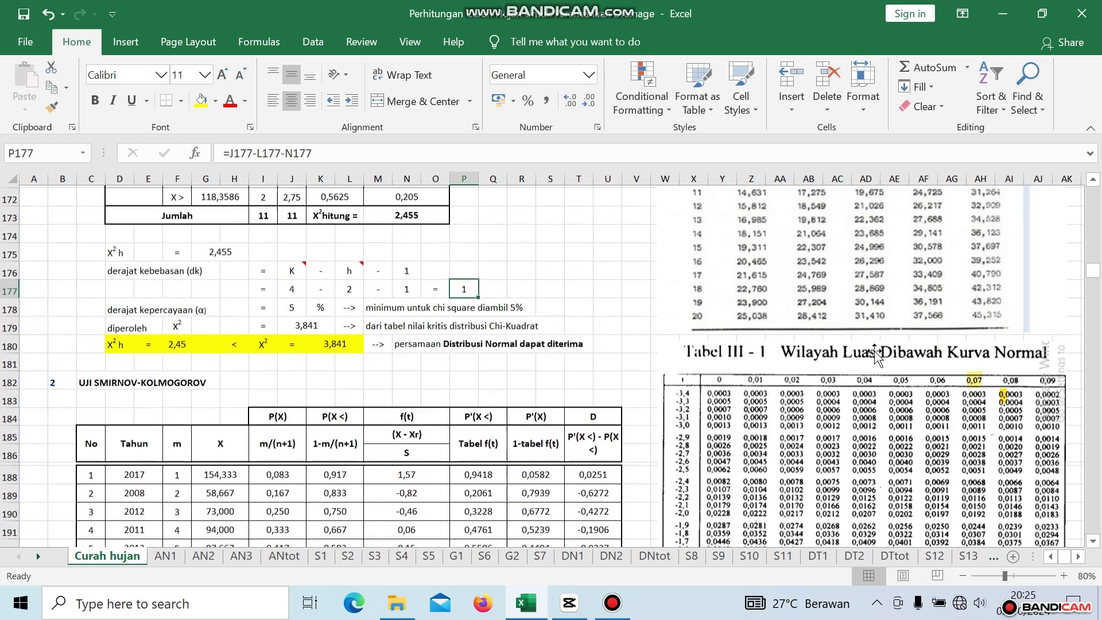
{"action": "left_click", "coordinate": [310, 324]}
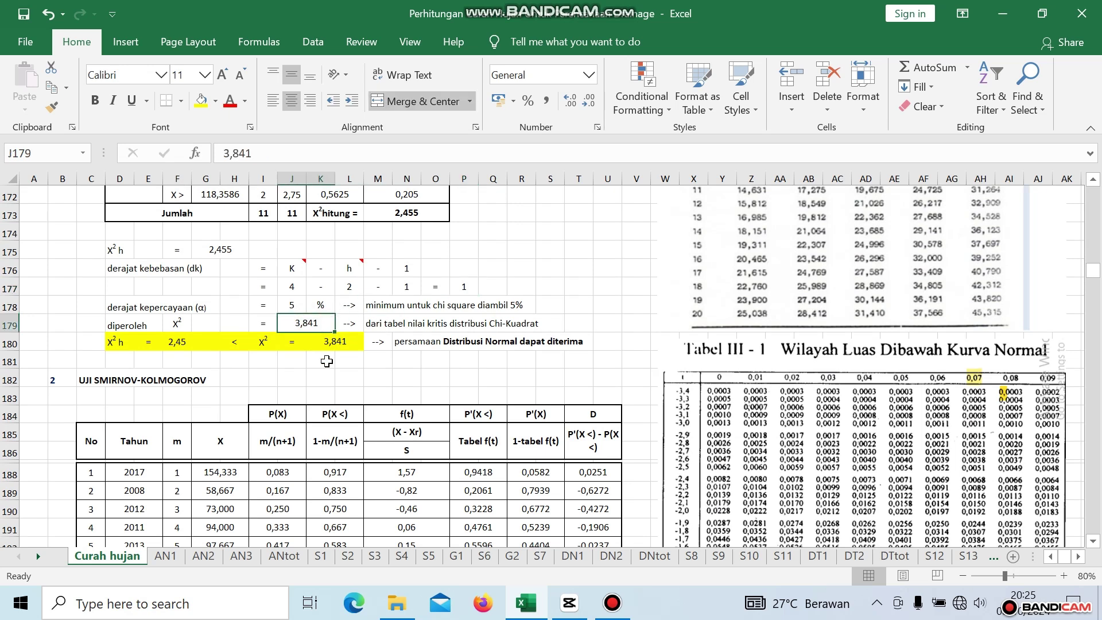
- Review the Chi Square conclusion line, checking the references behind its X²h value and its critical X² value
{"action": "scroll", "coordinate": [422, 372], "scroll_direction": "up", "scroll_amount": 1}
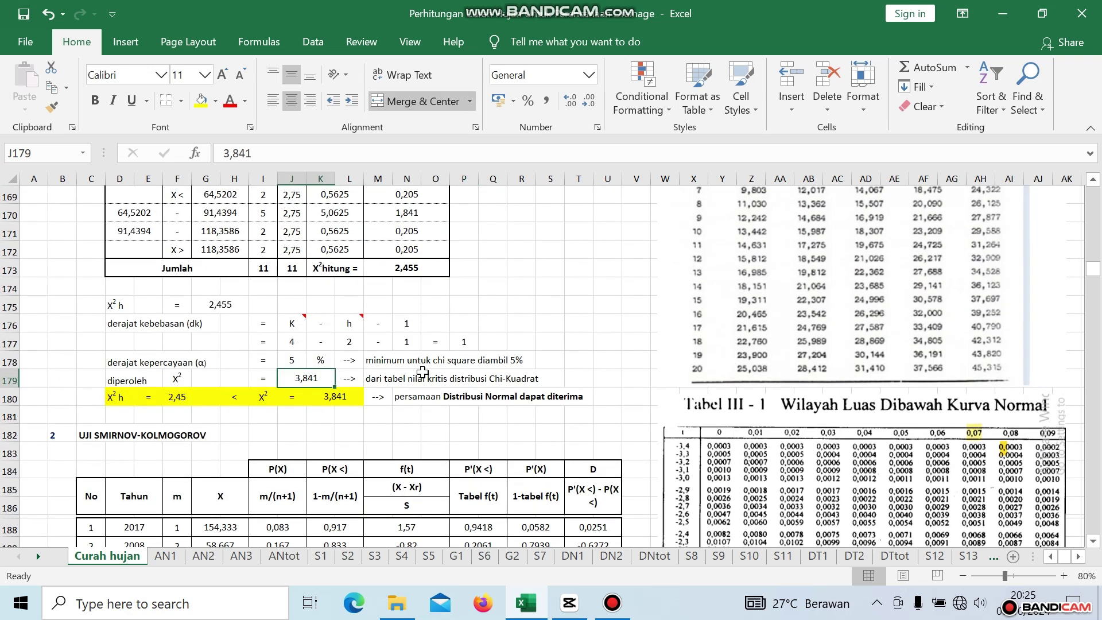
{"action": "left_click", "coordinate": [117, 402]}
{"action": "left_click", "coordinate": [190, 402]}
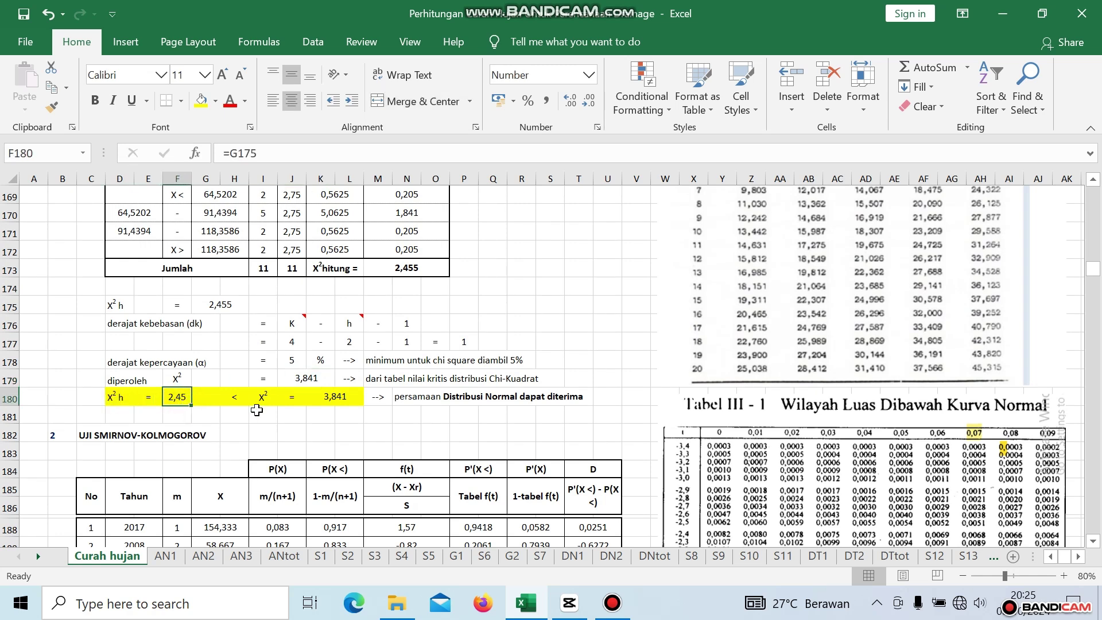
{"action": "left_click", "coordinate": [331, 398]}
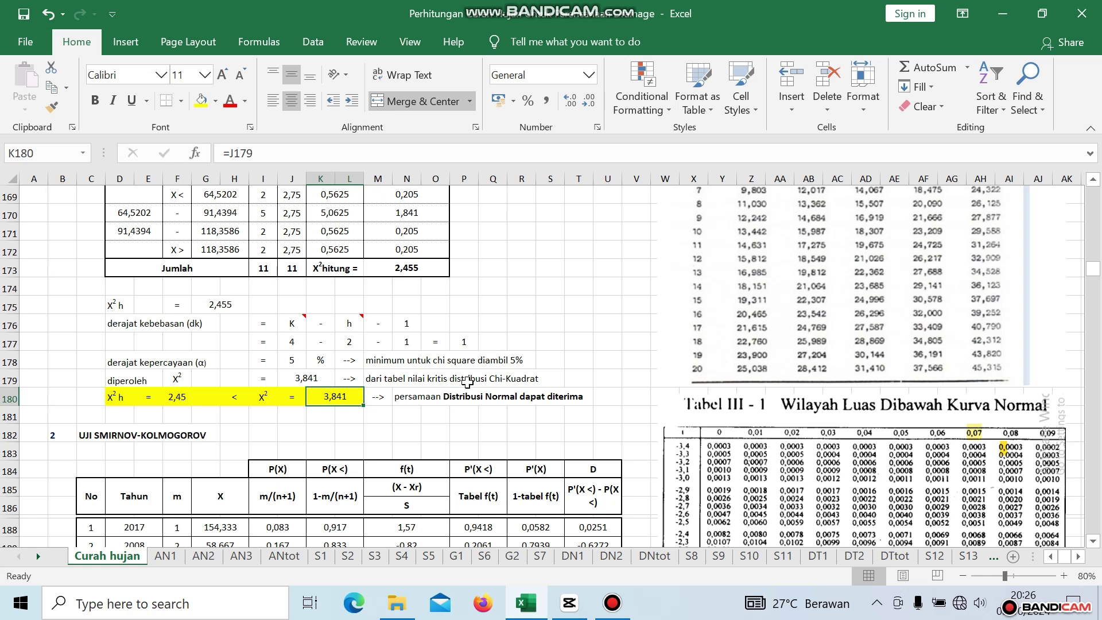
- Examine the UJI SMIRNOV-KOLMOGOROV table and inspect the P(X) and P(X <) formulas in the 2017 row, including its rank m
{"action": "scroll", "coordinate": [459, 384], "scroll_direction": "down", "scroll_amount": 2}
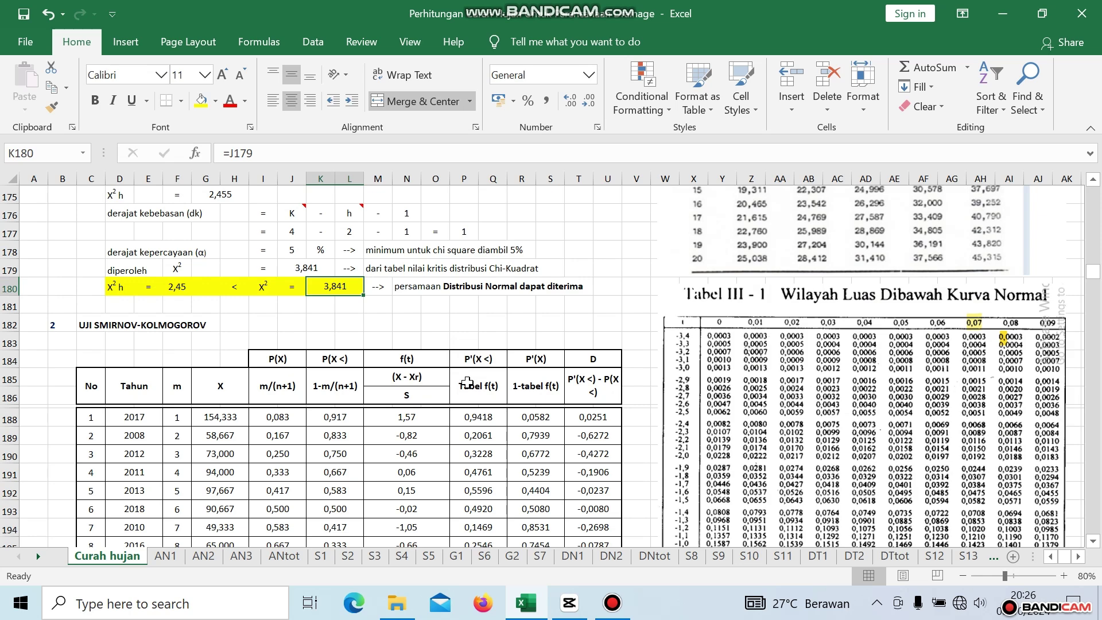
{"action": "scroll", "coordinate": [467, 382], "scroll_direction": "down", "scroll_amount": 3}
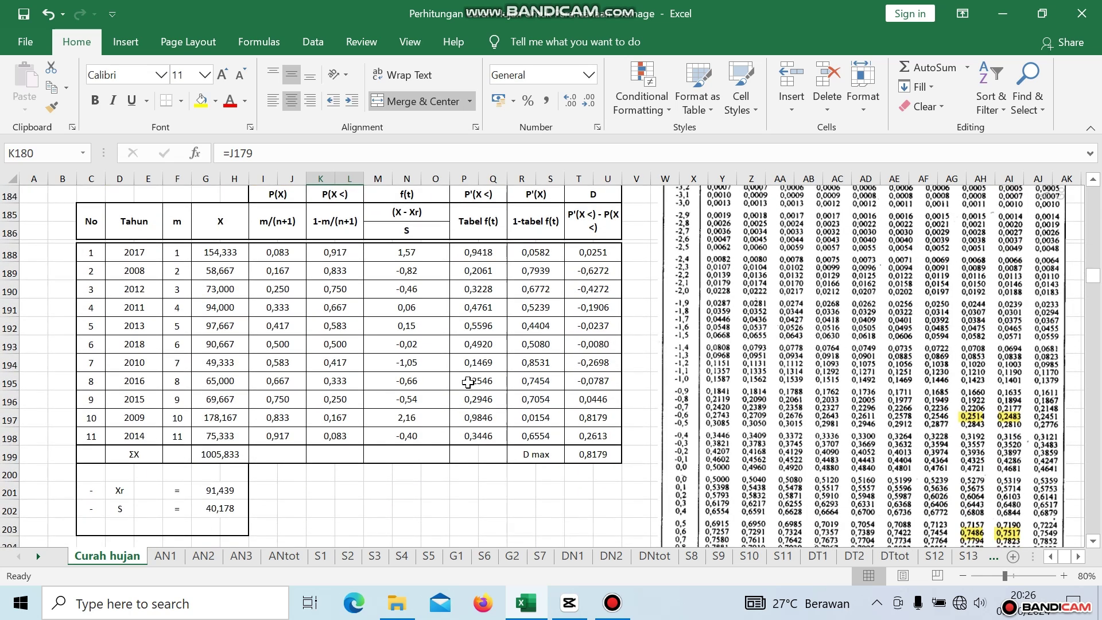
{"action": "scroll", "coordinate": [468, 382], "scroll_direction": "up", "scroll_amount": 1}
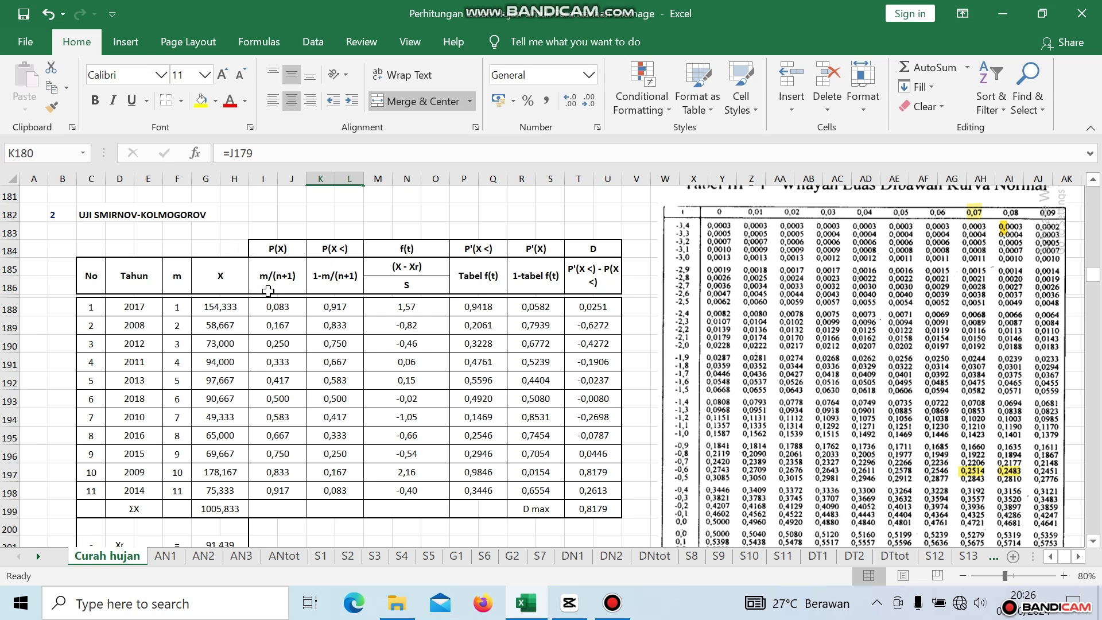
{"action": "left_click", "coordinate": [280, 309]}
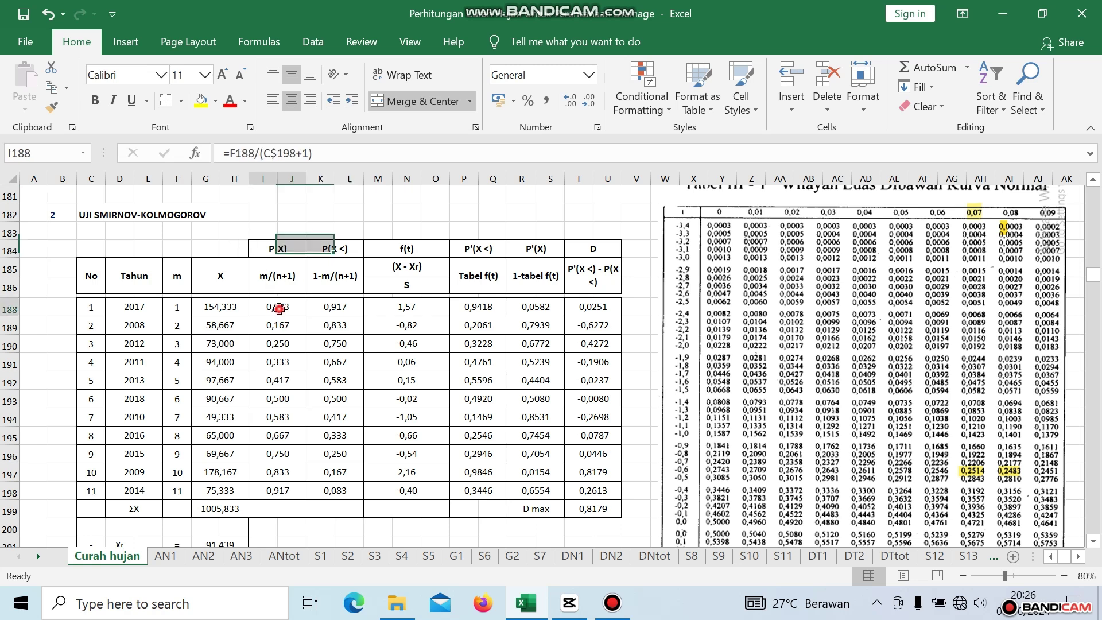
{"action": "left_click", "coordinate": [178, 310]}
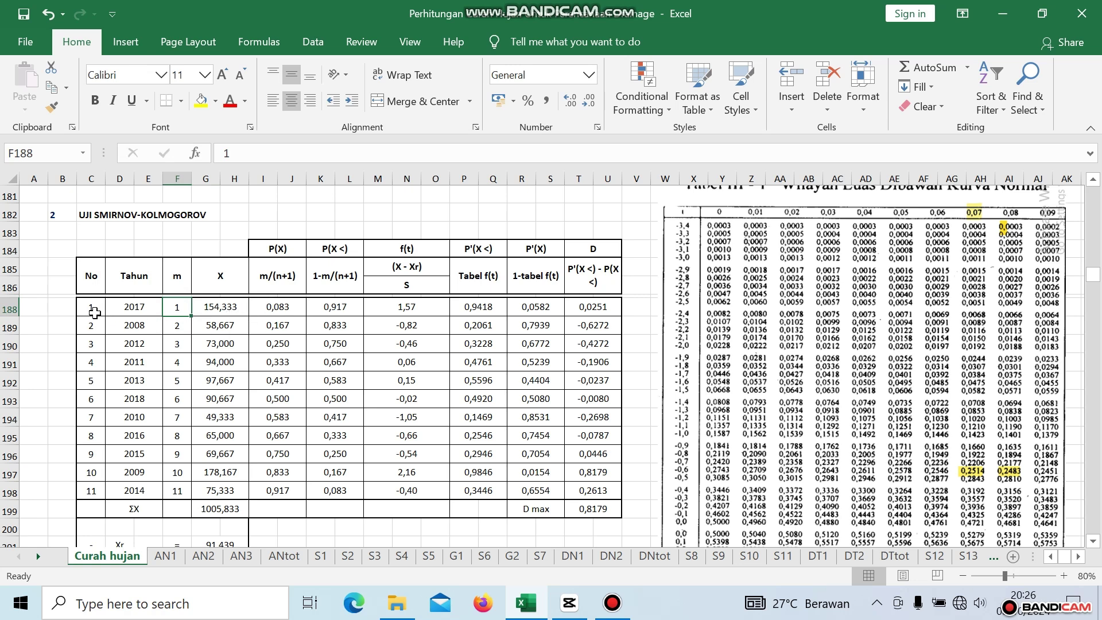
{"action": "left_click", "coordinate": [280, 308]}
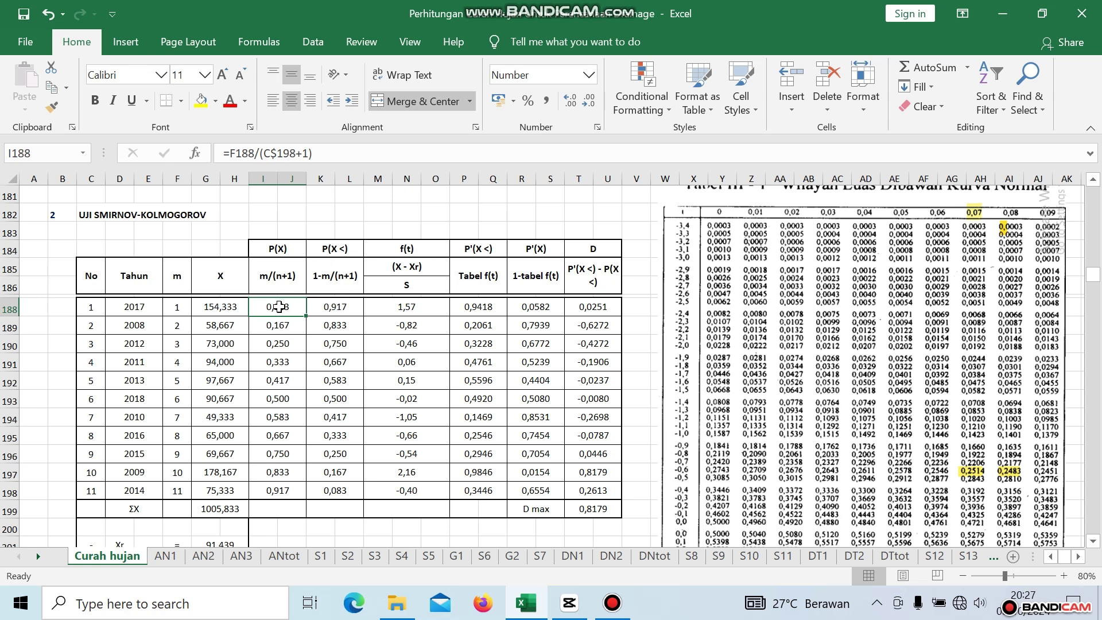
{"action": "left_click", "coordinate": [320, 307]}
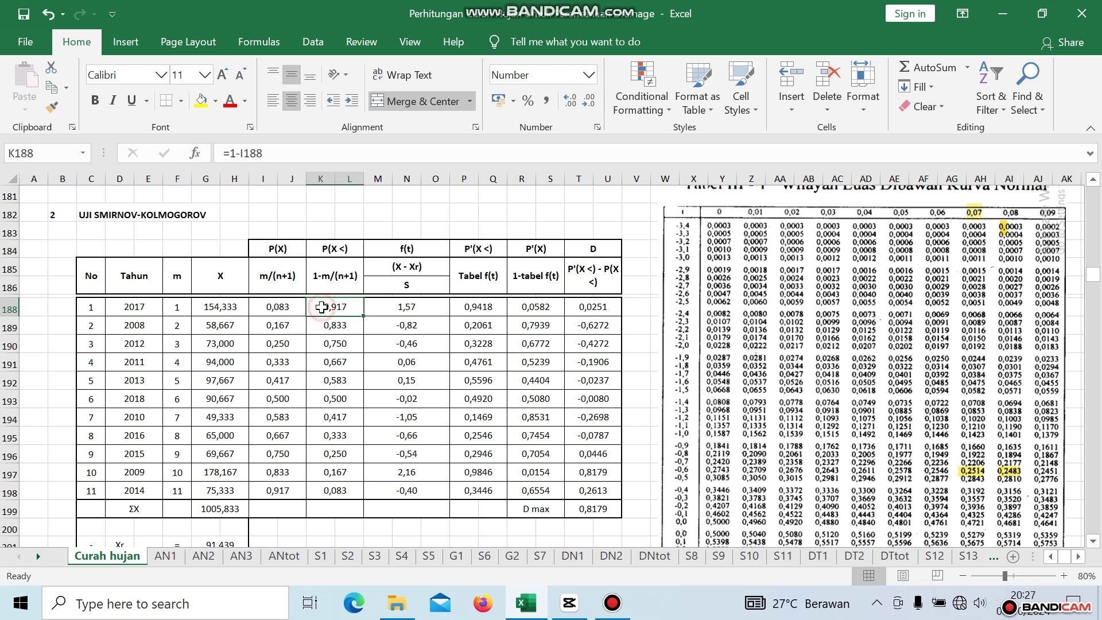
{"action": "left_click", "coordinate": [269, 308]}
{"action": "left_click", "coordinate": [320, 307]}
- Inspect the 2017 row's f(t) formula and trace its X, Xr and S terms
{"action": "scroll", "coordinate": [409, 299], "scroll_direction": "down", "scroll_amount": 1}
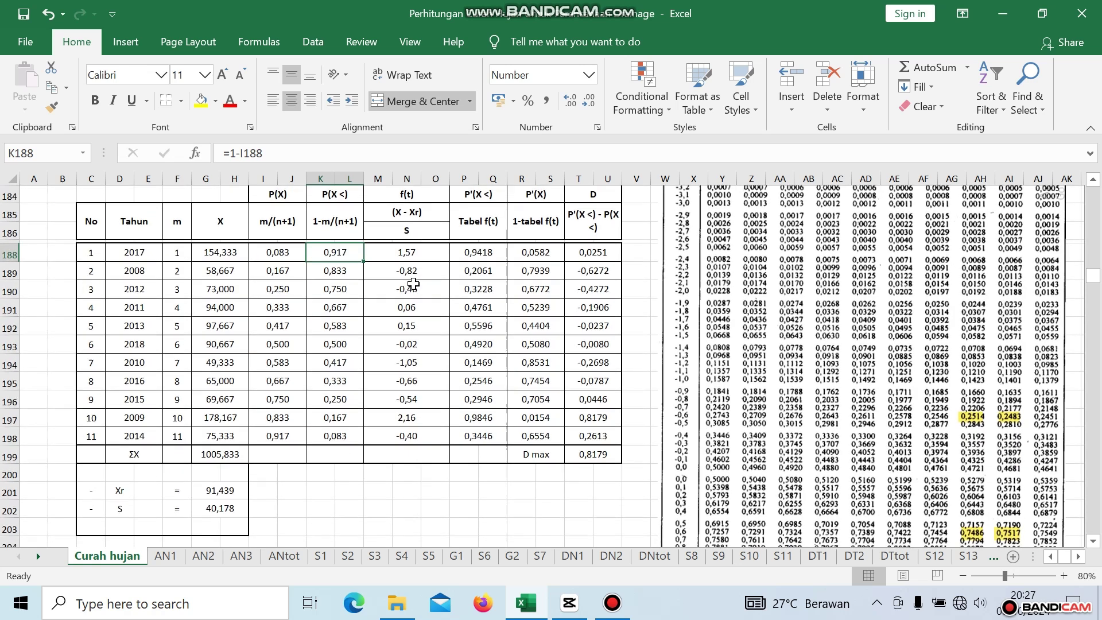
{"action": "left_click", "coordinate": [218, 508]}
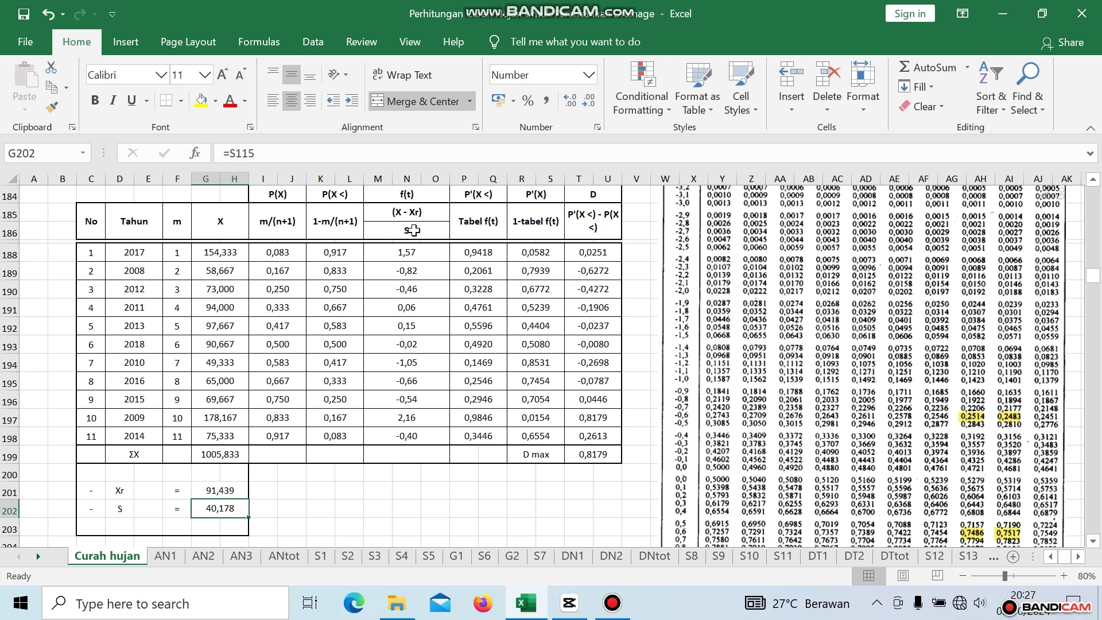
{"action": "left_click", "coordinate": [406, 254]}
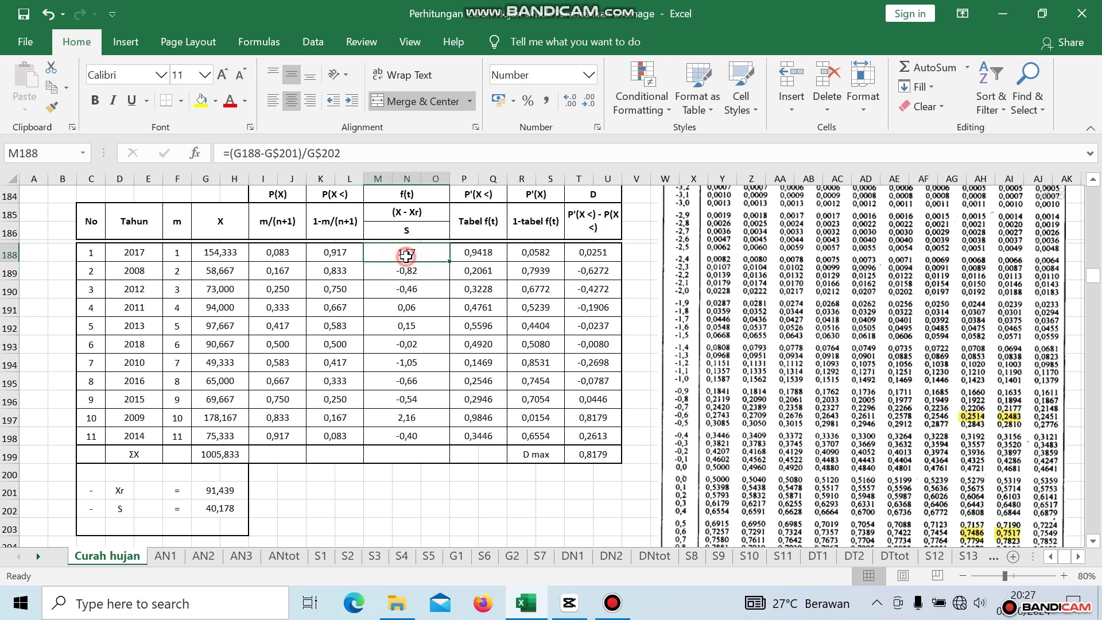
{"action": "left_click", "coordinate": [222, 251]}
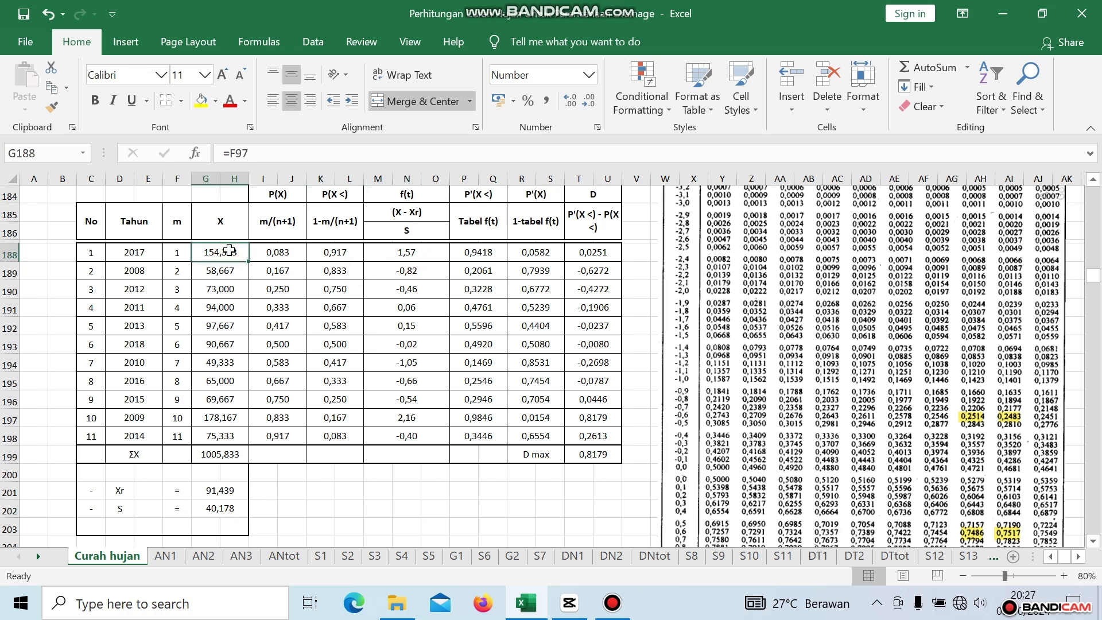
{"action": "left_click", "coordinate": [221, 491]}
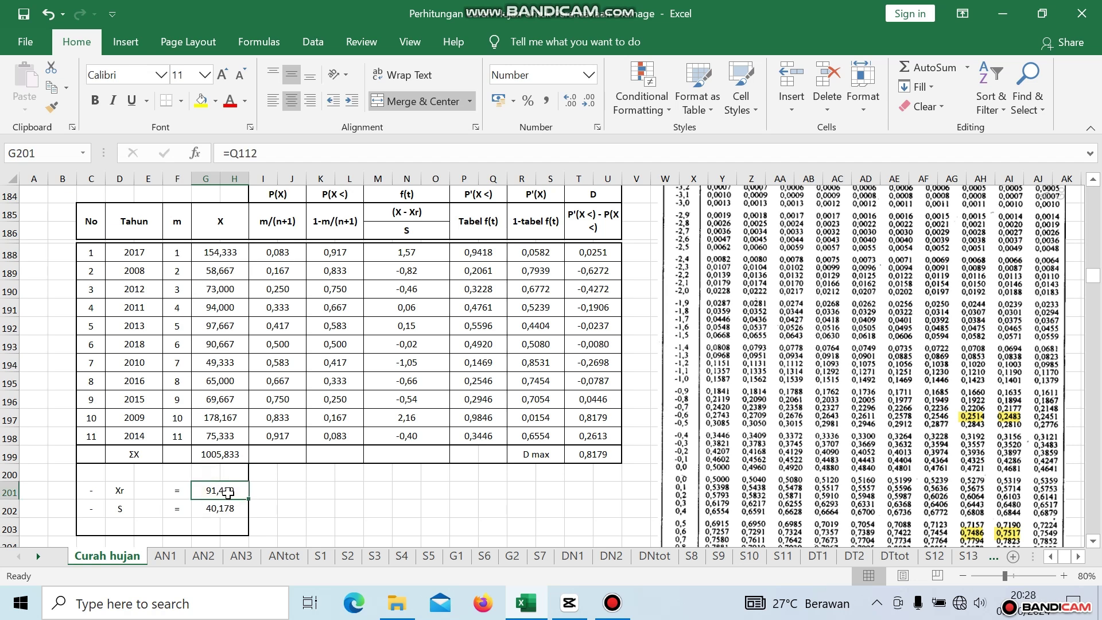
{"action": "left_click", "coordinate": [397, 254]}
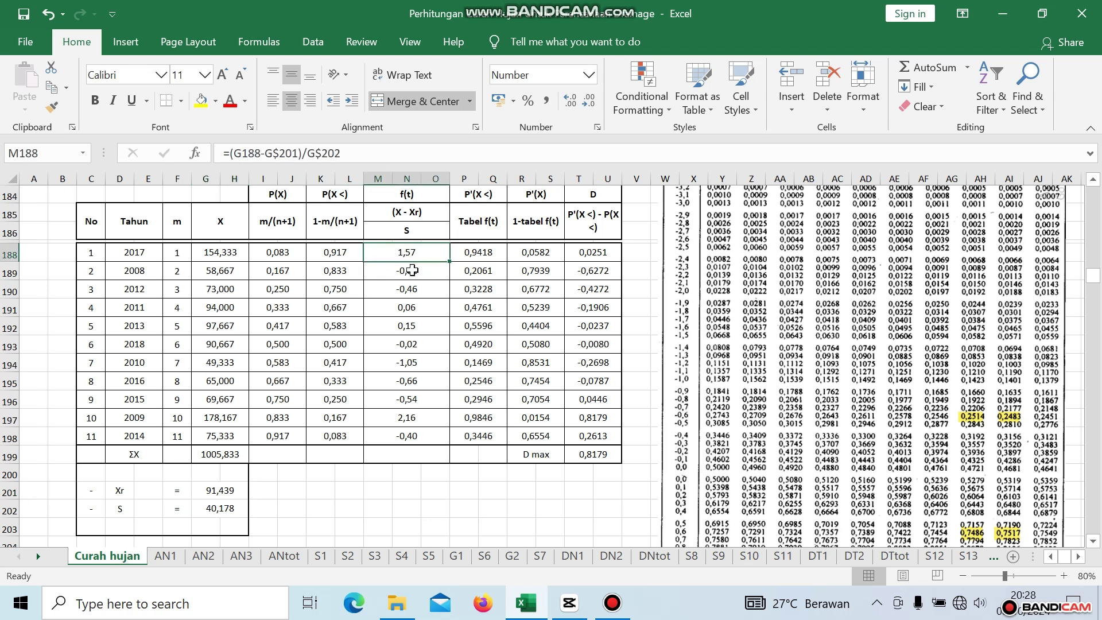
- Check the 2017 row's P'(X <) entry and look up f(t) 1,57 in Tabel III-1, Wilayah Luas Dibawah Kurva Normal
{"action": "scroll", "coordinate": [505, 347], "scroll_direction": "up", "scroll_amount": 1}
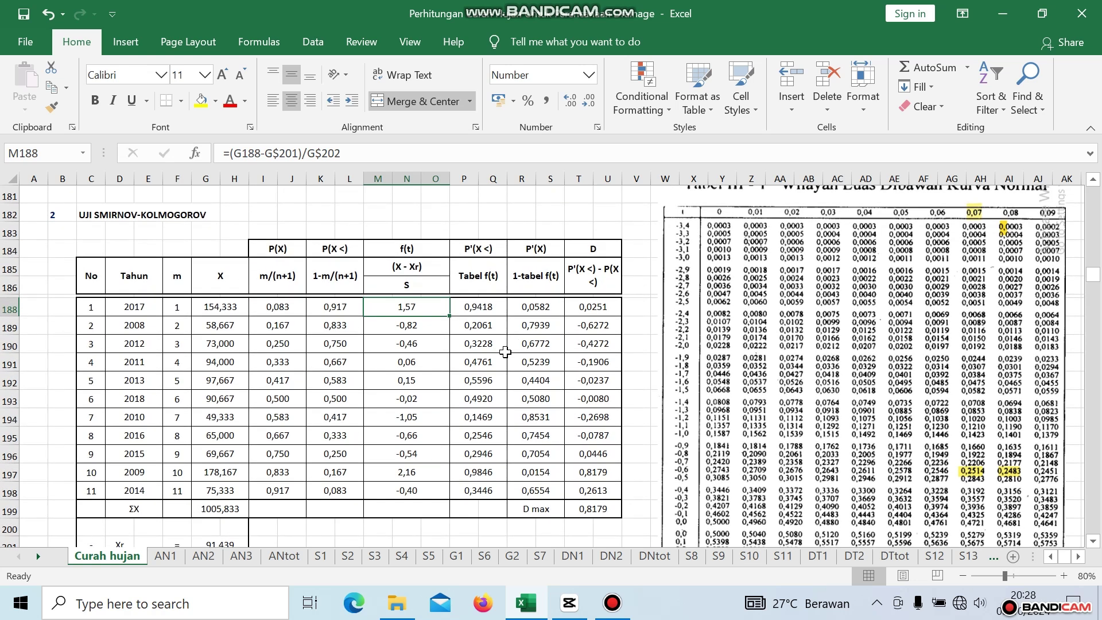
{"action": "left_click", "coordinate": [487, 310]}
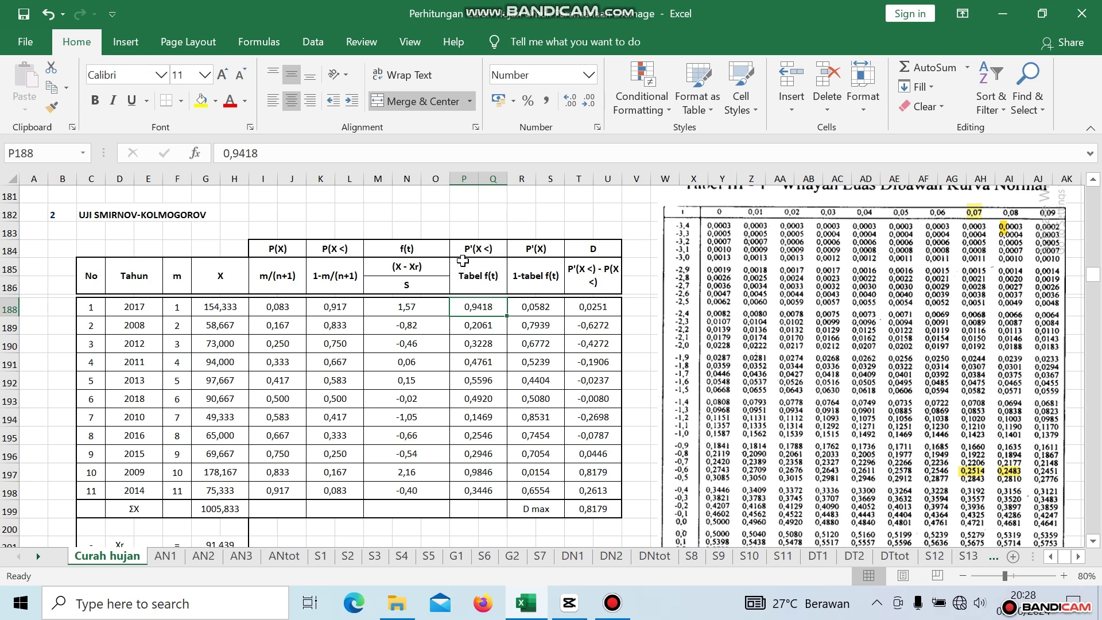
{"action": "scroll", "coordinate": [882, 396], "scroll_direction": "up", "scroll_amount": 2}
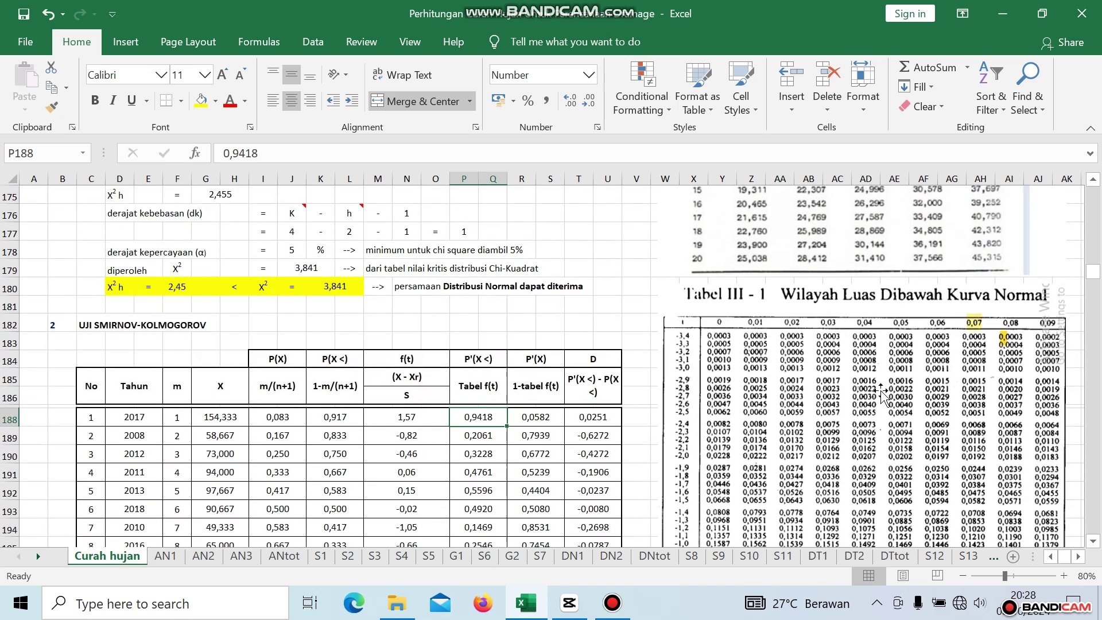
{"action": "scroll", "coordinate": [882, 395], "scroll_direction": "down", "scroll_amount": 3}
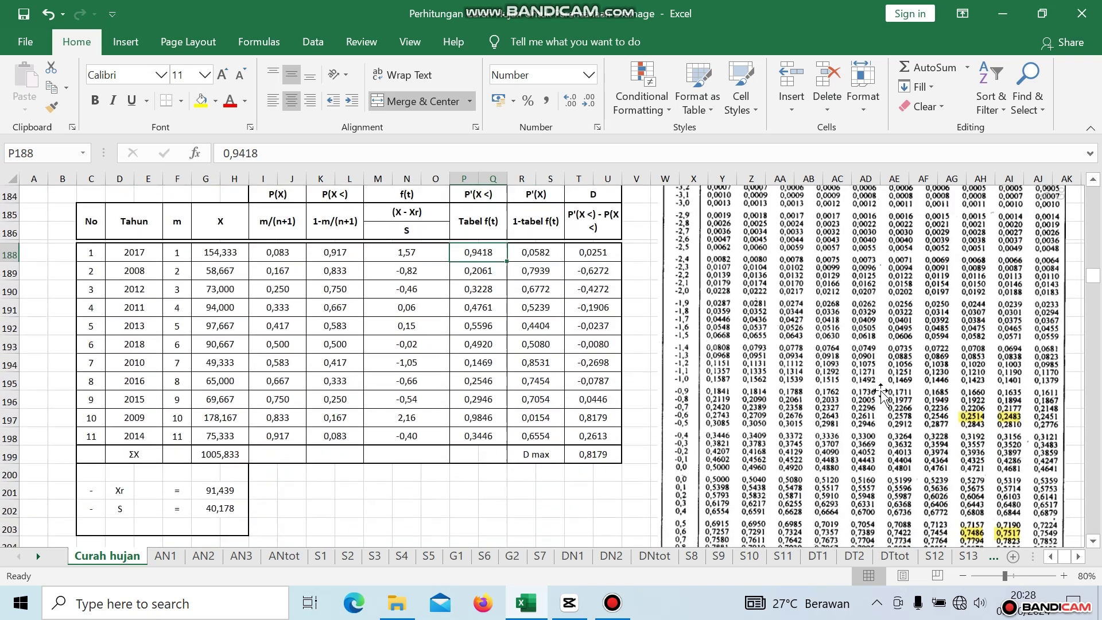
{"action": "scroll", "coordinate": [746, 410], "scroll_direction": "down", "scroll_amount": 2}
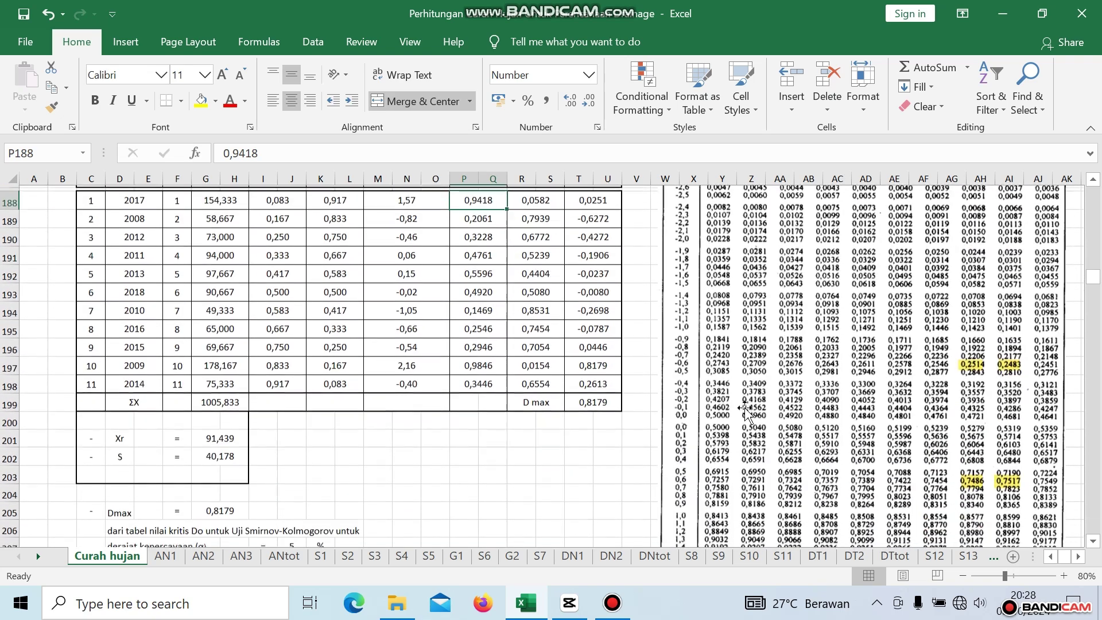
{"action": "scroll", "coordinate": [745, 409], "scroll_direction": "down", "scroll_amount": 3}
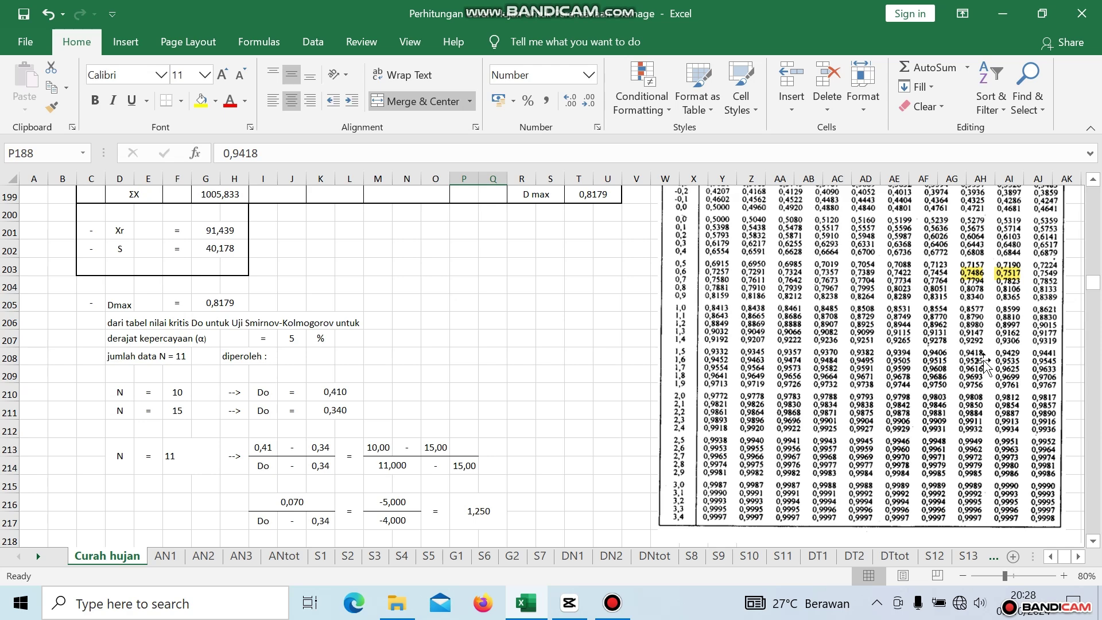
- Trace the 0,07 column of Tabel III-1 down to the 1,5 row and compare it with the 2017 row's P'(X <) entry
{"action": "scroll", "coordinate": [984, 364], "scroll_direction": "up", "scroll_amount": 7}
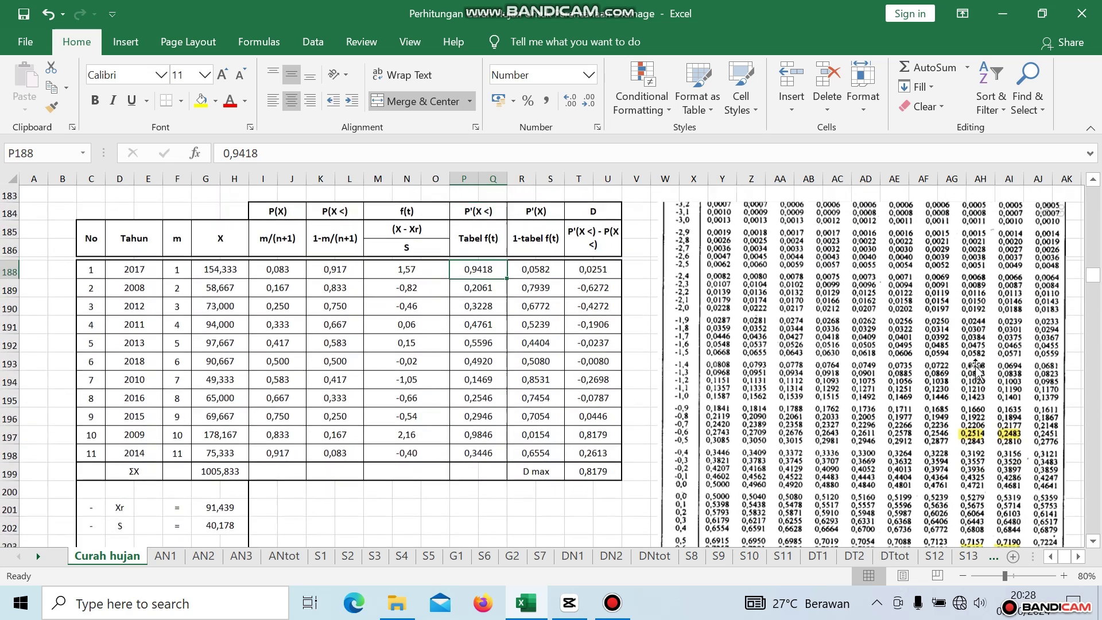
{"action": "scroll", "coordinate": [976, 355], "scroll_direction": "up", "scroll_amount": 2}
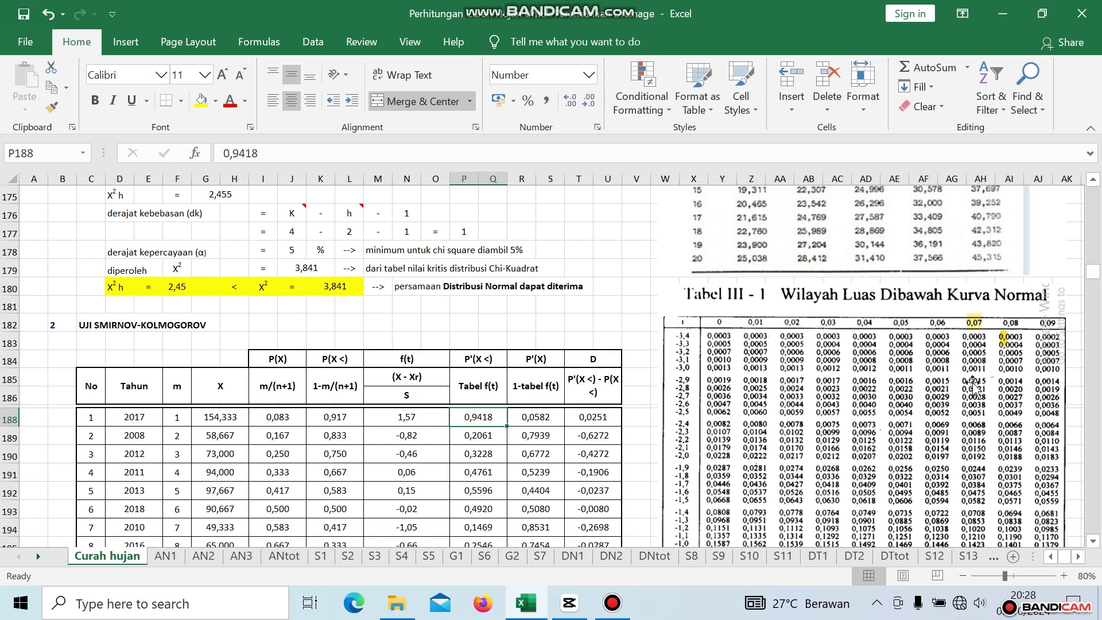
{"action": "scroll", "coordinate": [967, 520], "scroll_direction": "down", "scroll_amount": 2}
{"action": "scroll", "coordinate": [968, 518], "scroll_direction": "down", "scroll_amount": 3}
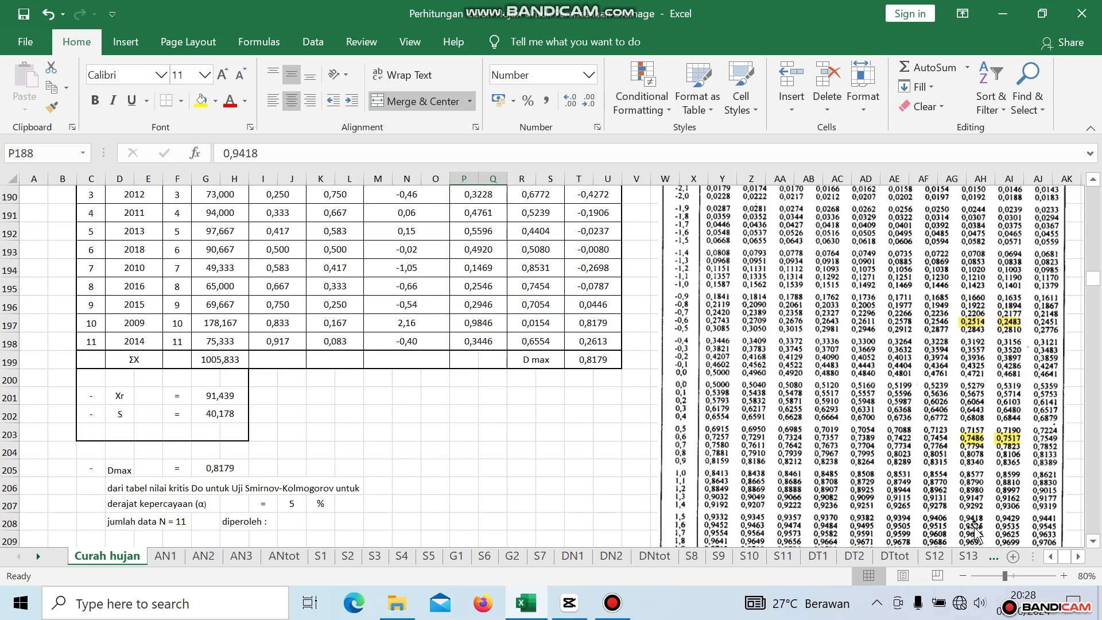
{"action": "scroll", "coordinate": [366, 420], "scroll_direction": "down", "scroll_amount": 4}
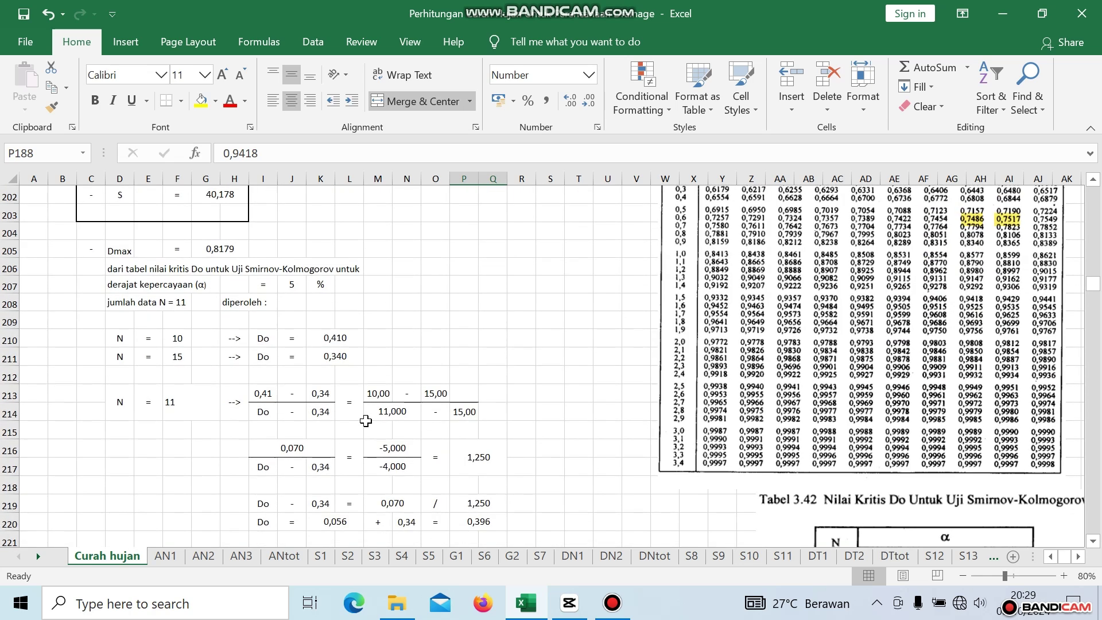
{"action": "scroll", "coordinate": [366, 421], "scroll_direction": "up", "scroll_amount": 1}
{"action": "scroll", "coordinate": [365, 421], "scroll_direction": "up", "scroll_amount": 5}
{"action": "left_click", "coordinate": [625, 496]}
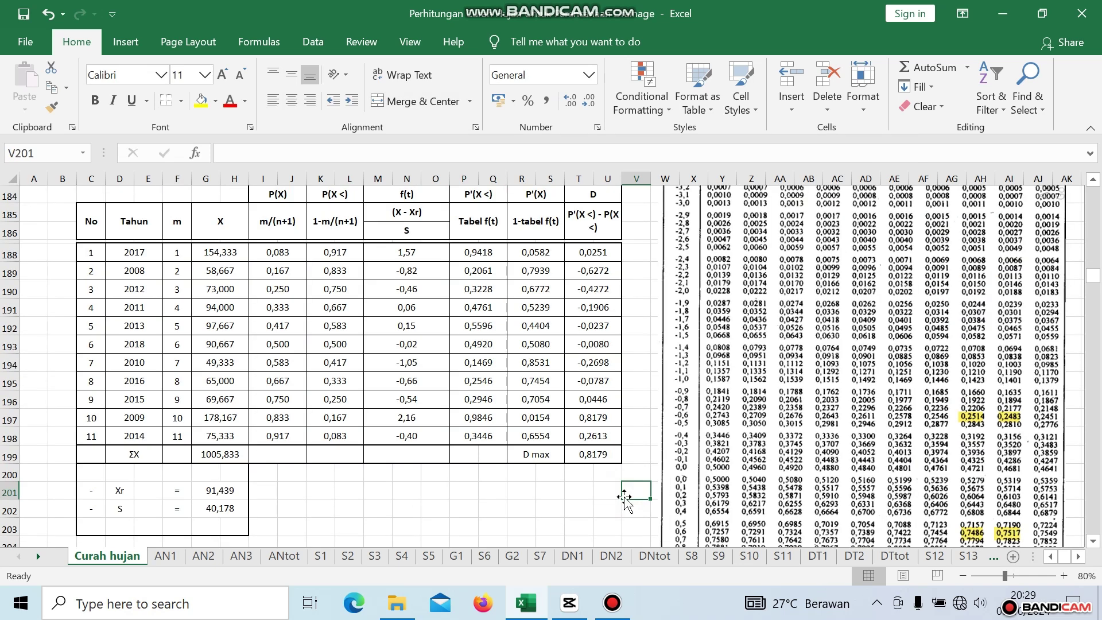
{"action": "left_click", "coordinate": [479, 254]}
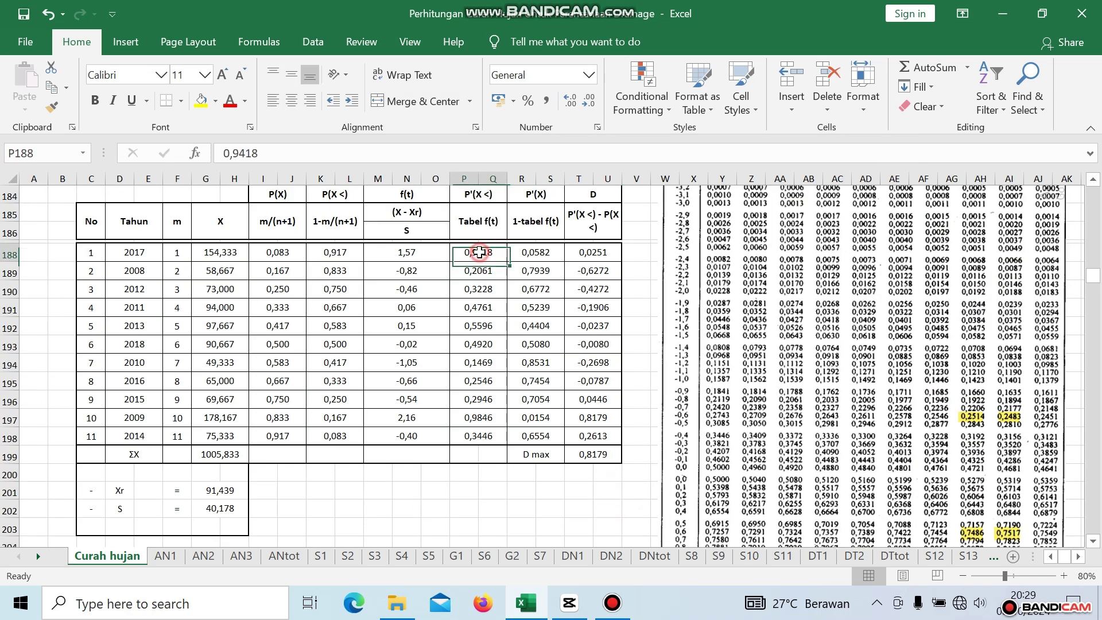
- Inspect the 2017 row's P'(X) formula and the P'(X <) entry it subtracts from 1
{"action": "scroll", "coordinate": [484, 277], "scroll_direction": "up", "scroll_amount": 1}
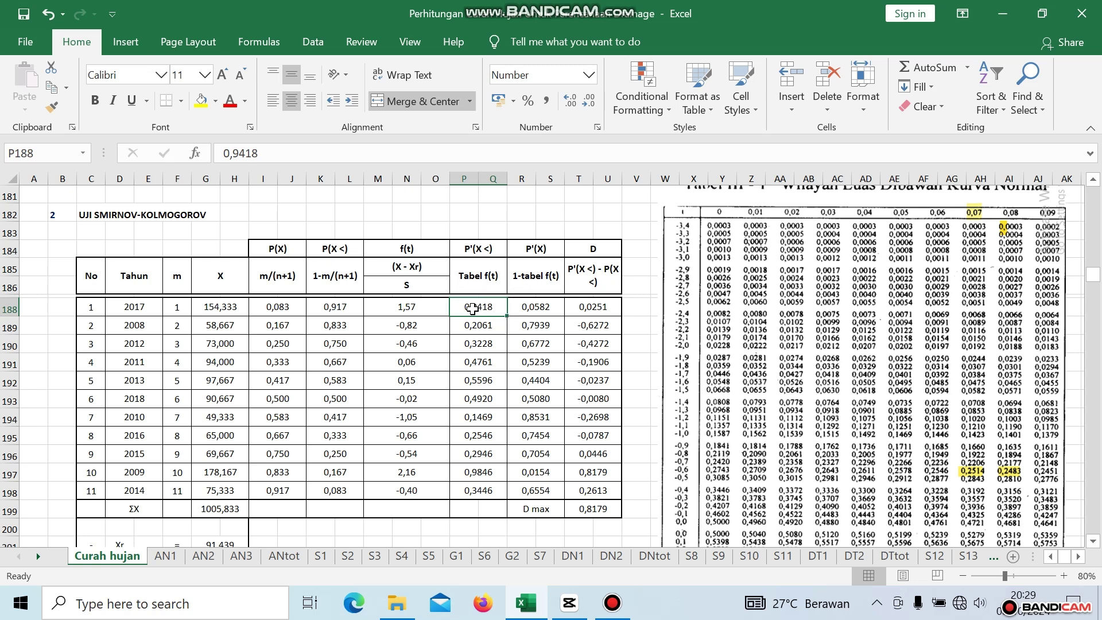
{"action": "left_click", "coordinate": [520, 309]}
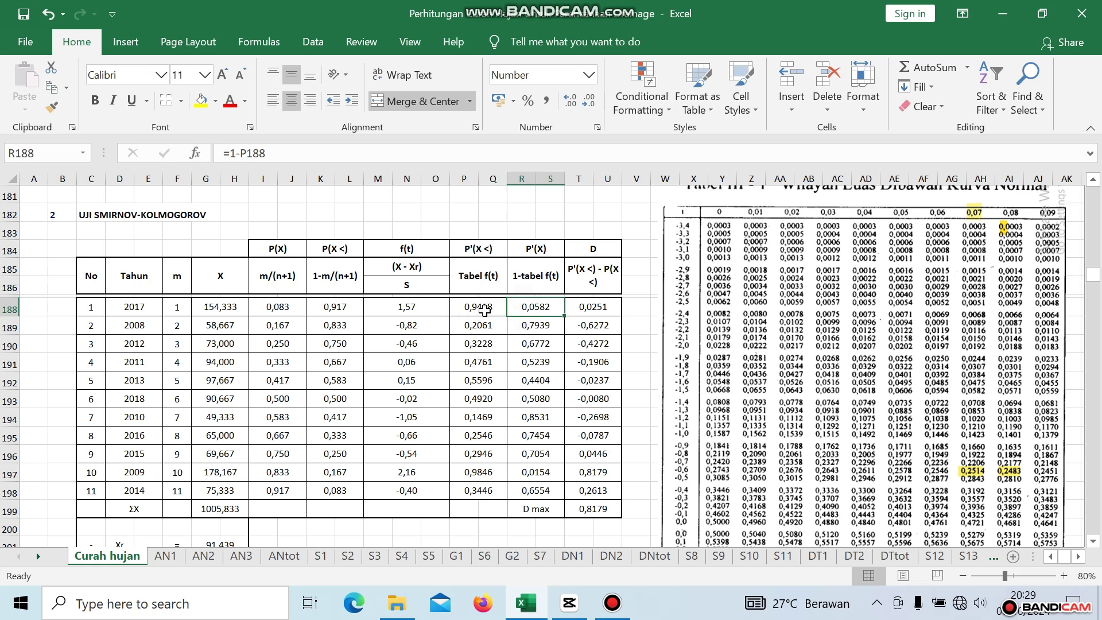
{"action": "left_click", "coordinate": [485, 311]}
{"action": "left_click", "coordinate": [536, 310]}
- Inspect the 2017 row's D formula and review the P'(X <), P(X) and P'(X) cells alongside it
{"action": "left_click", "coordinate": [596, 309]}
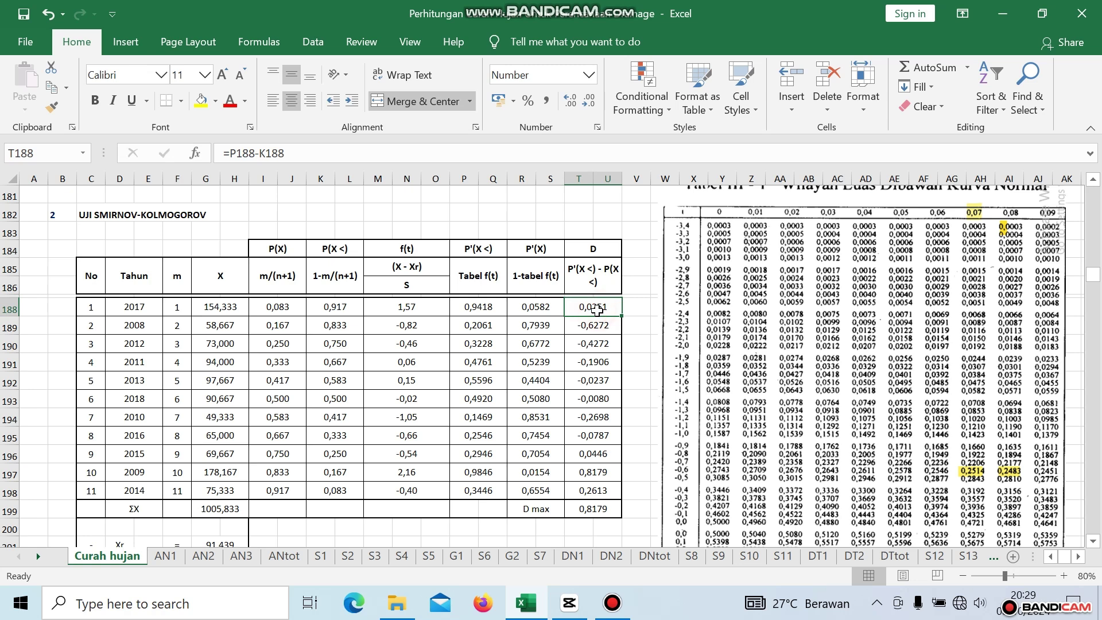
{"action": "left_click", "coordinate": [482, 309]}
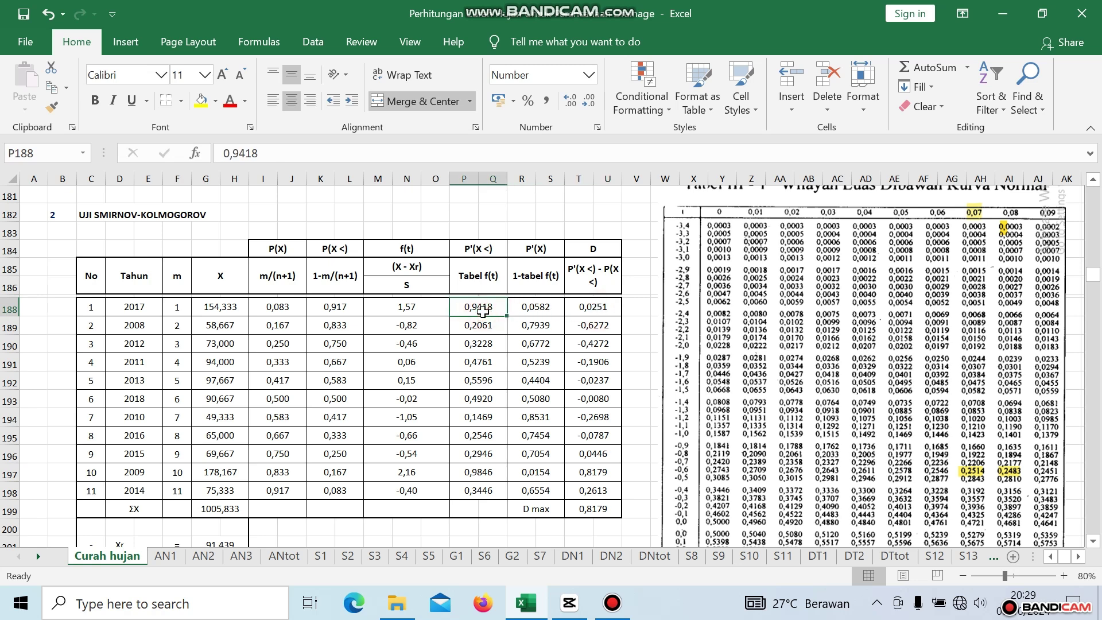
{"action": "left_click", "coordinate": [274, 310]}
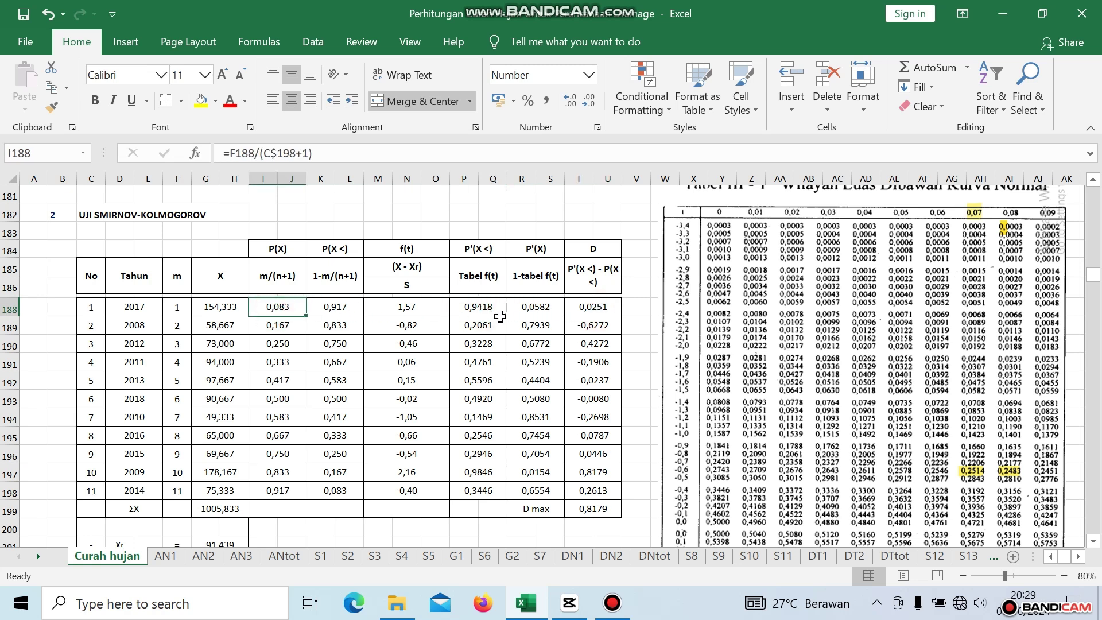
{"action": "left_click", "coordinate": [580, 313]}
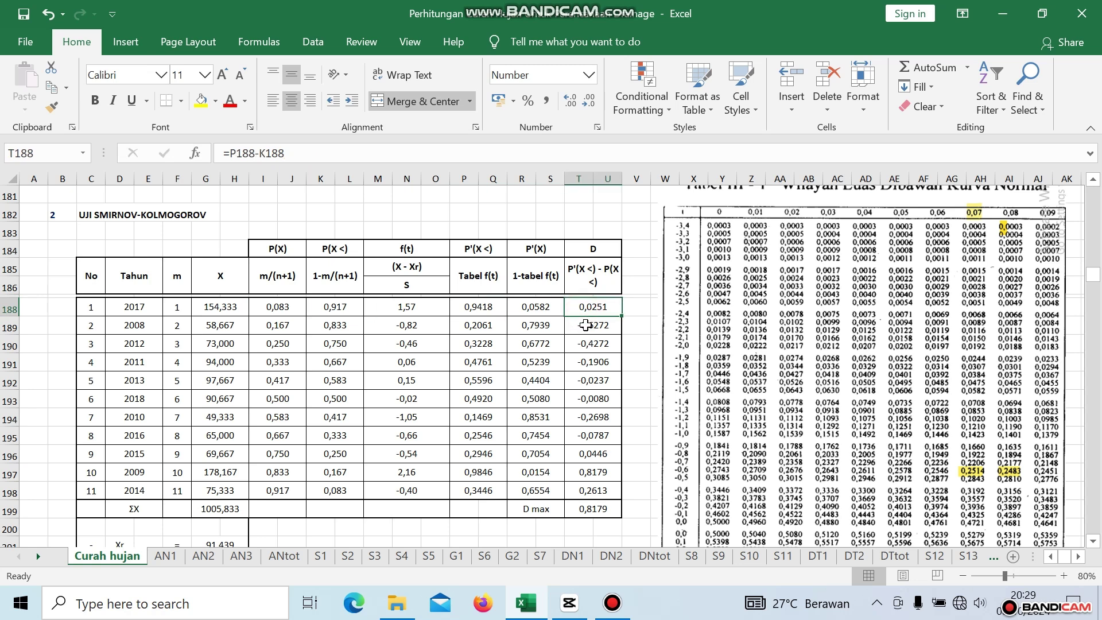
{"action": "left_click", "coordinate": [544, 311]}
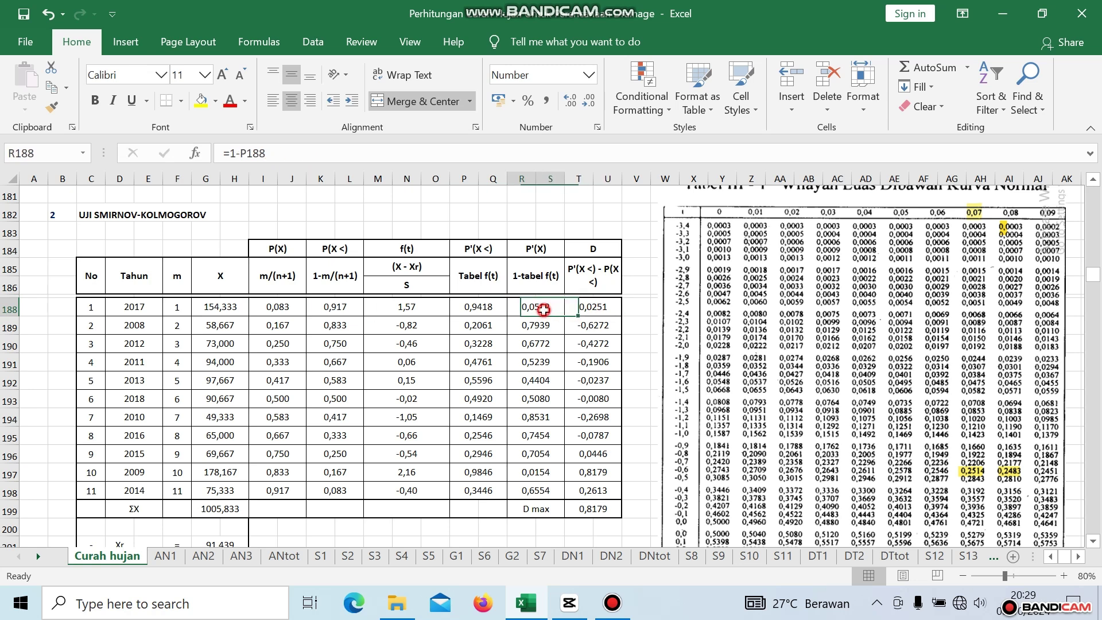
- Recheck the 2017 row's P(X) and D formulas, and go through the 2008 row's cells from X to D
{"action": "left_click", "coordinate": [287, 313]}
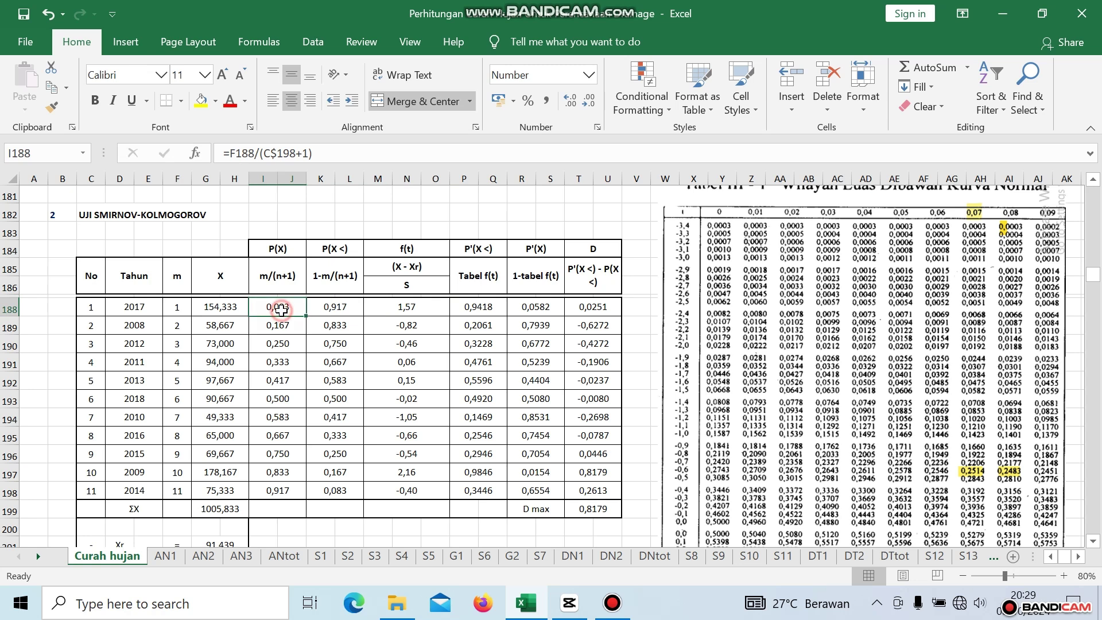
{"action": "left_click", "coordinate": [577, 311]}
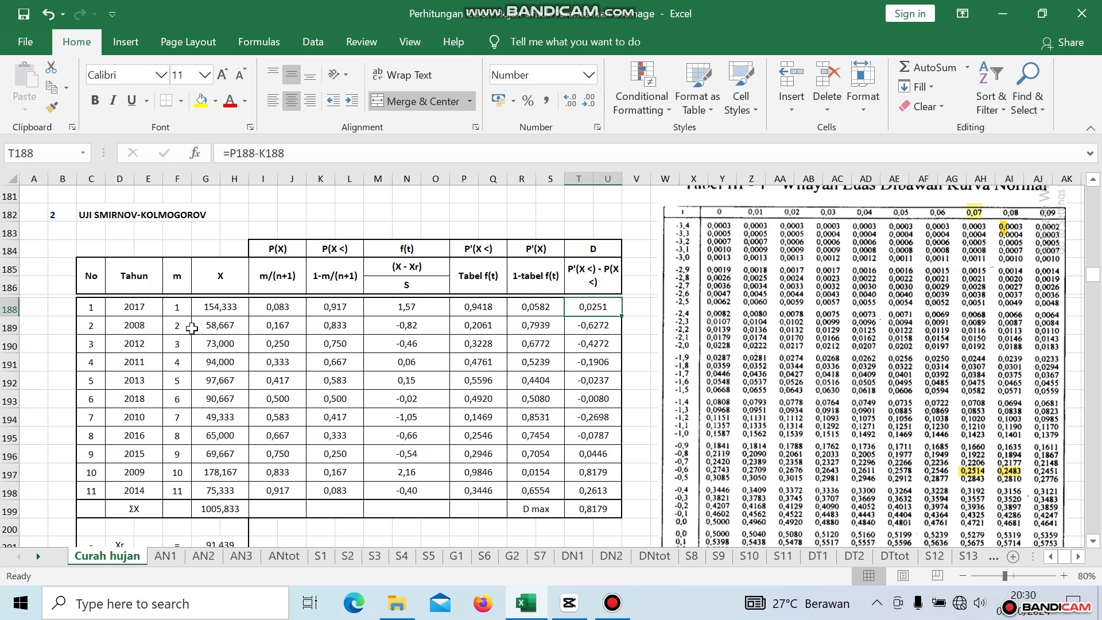
{"action": "left_click", "coordinate": [222, 325]}
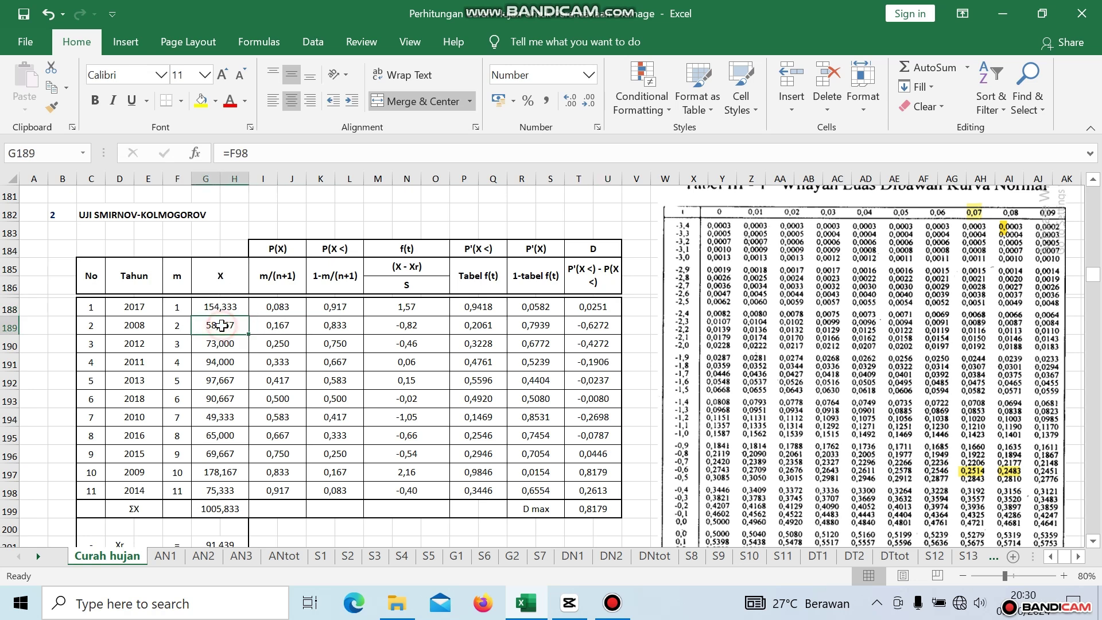
{"action": "left_click", "coordinate": [275, 324]}
{"action": "left_click", "coordinate": [331, 325]}
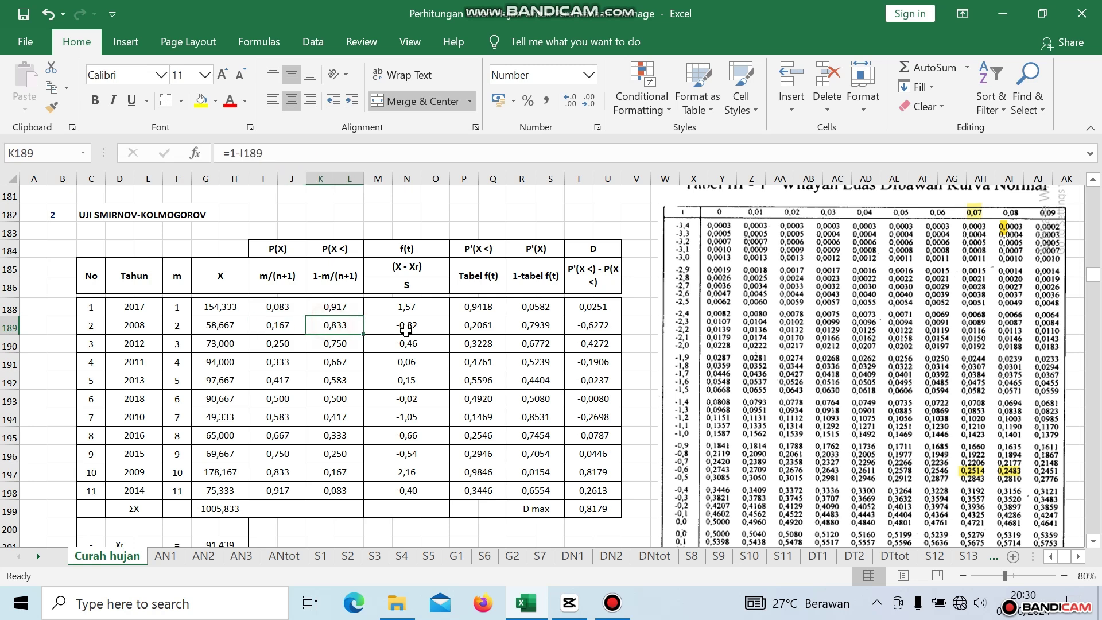
{"action": "left_click", "coordinate": [406, 324]}
{"action": "left_click", "coordinate": [478, 325]}
{"action": "left_click", "coordinate": [529, 325]}
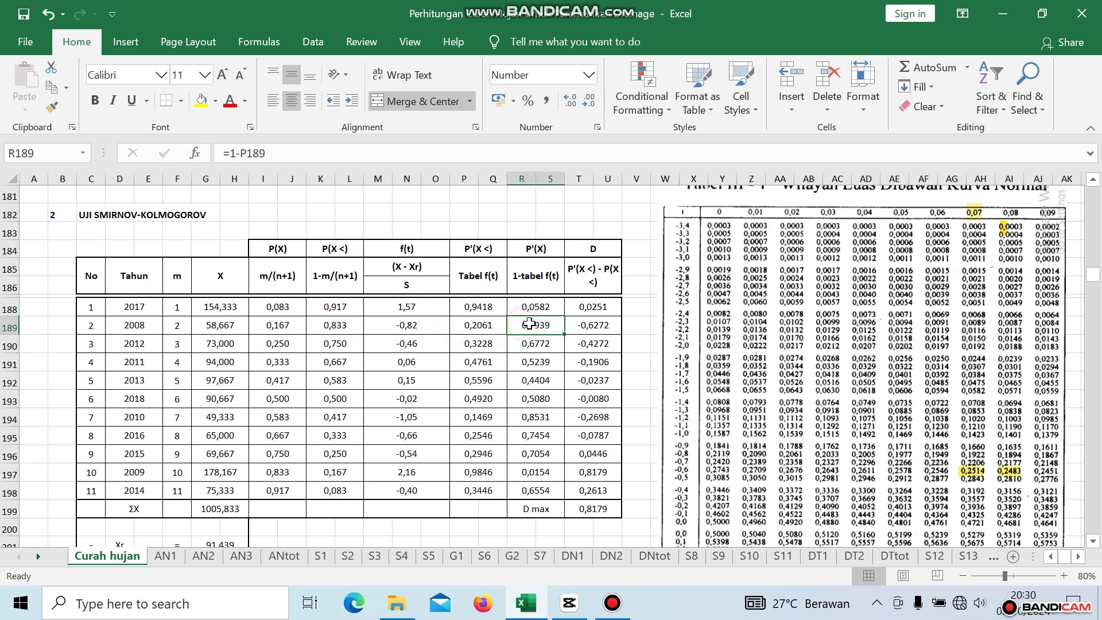
{"action": "left_click", "coordinate": [607, 324]}
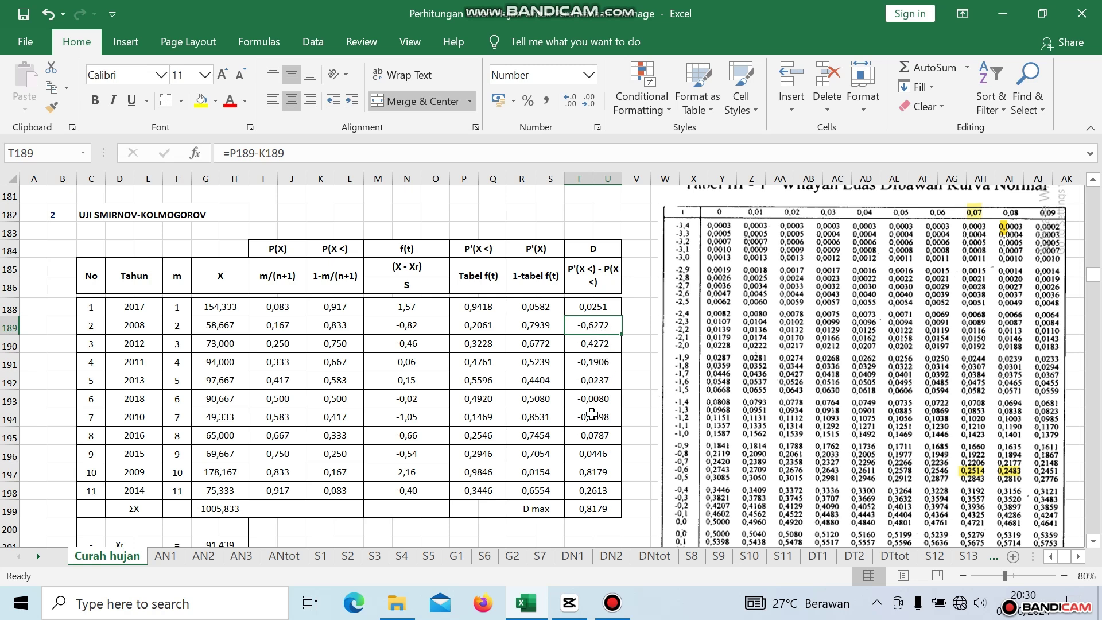
- Inspect the D max formula and compare it with the D entry of the 2009 row
{"action": "scroll", "coordinate": [591, 420], "scroll_direction": "down", "scroll_amount": 2}
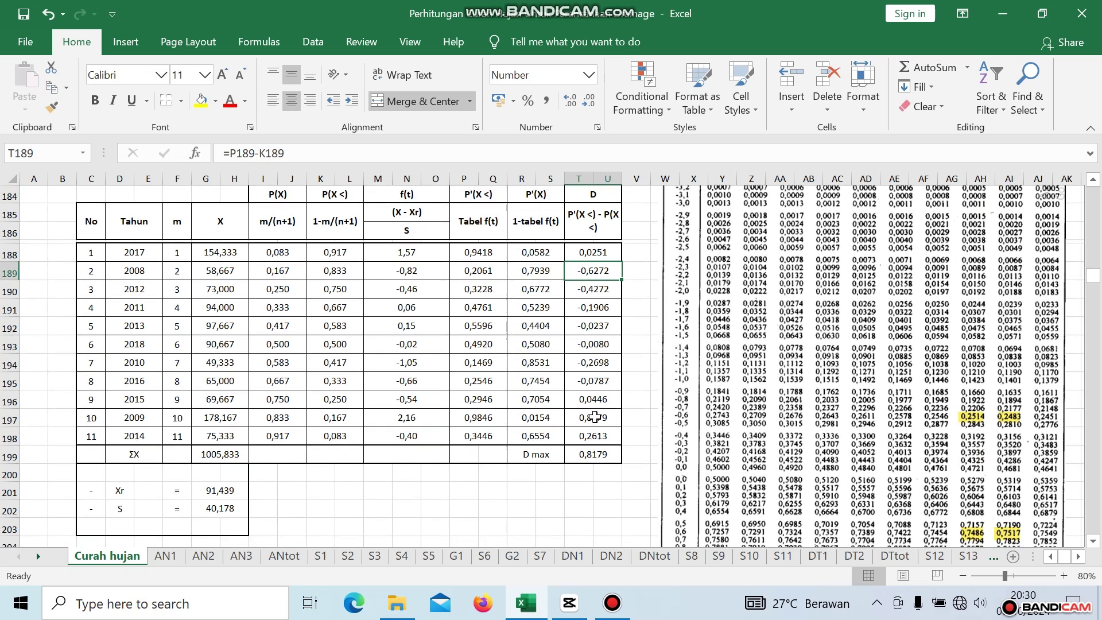
{"action": "scroll", "coordinate": [594, 416], "scroll_direction": "up", "scroll_amount": 2}
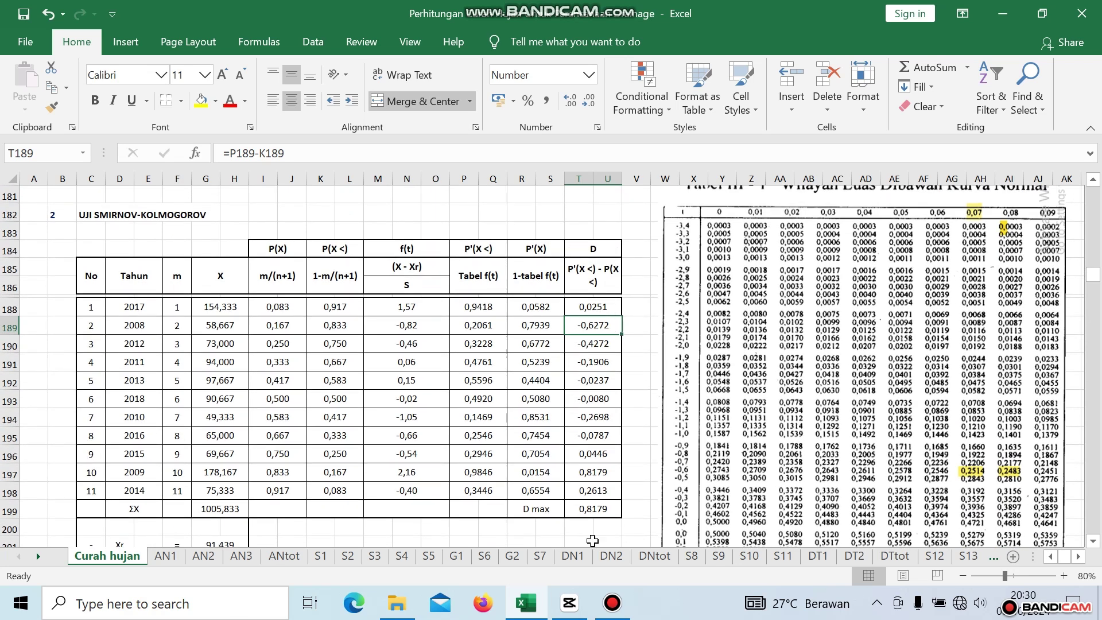
{"action": "left_click", "coordinate": [582, 509]}
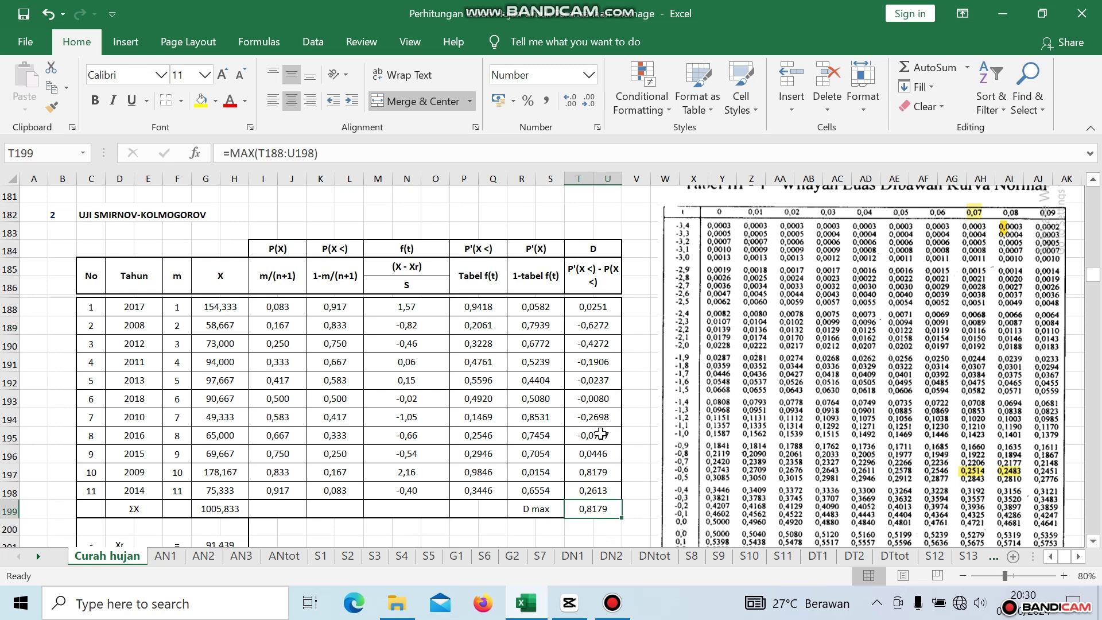
{"action": "left_click", "coordinate": [598, 475]}
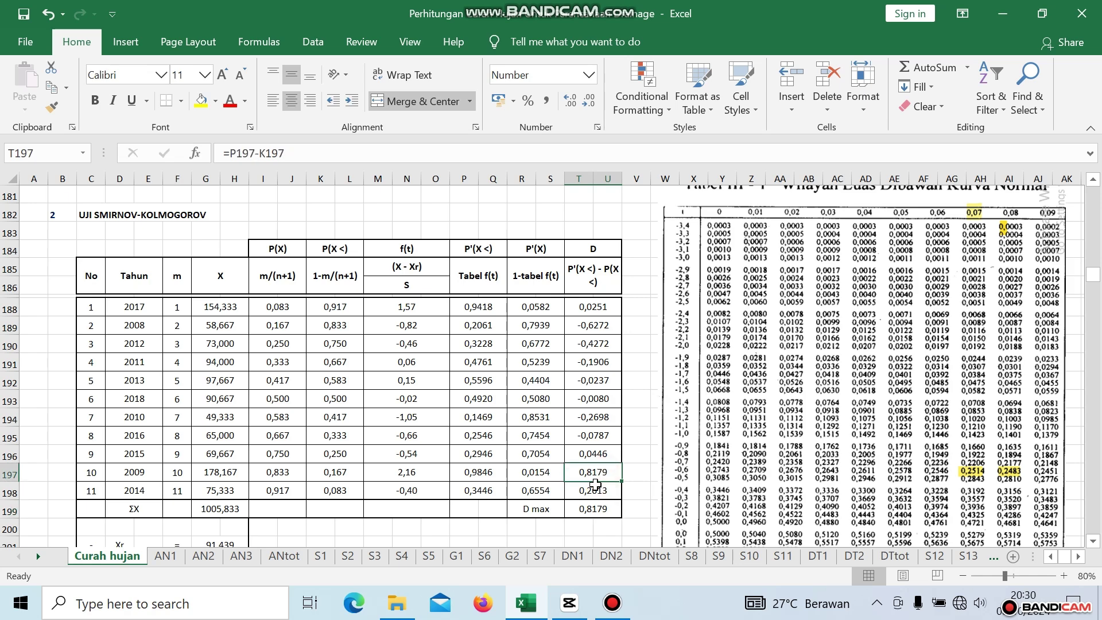
{"action": "left_click", "coordinate": [598, 509]}
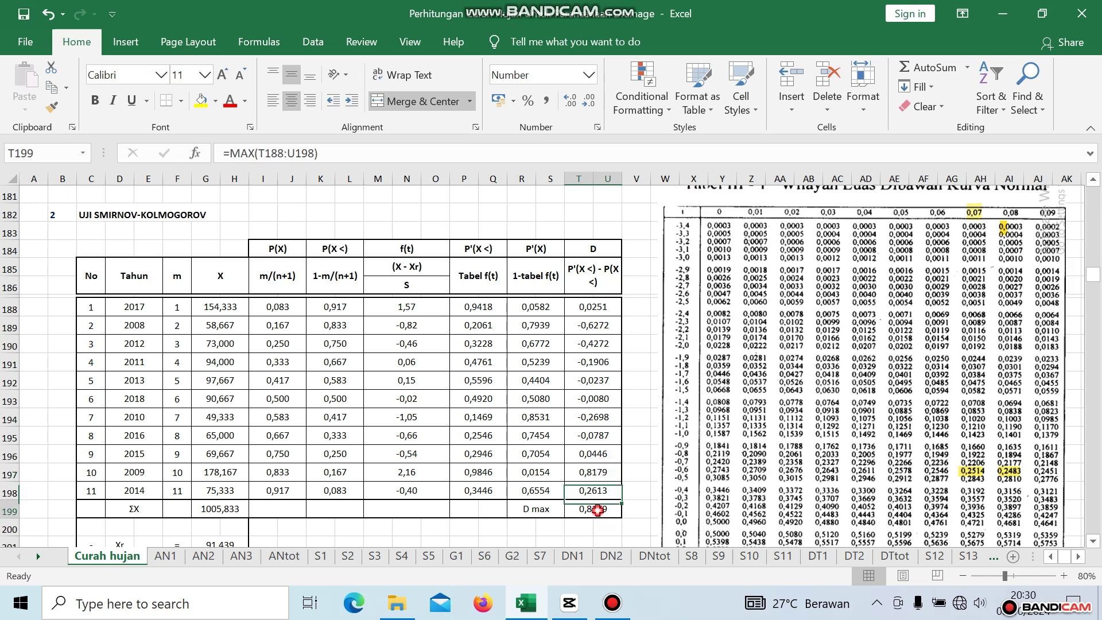
- Inspect the Dmax reference below the Smirnov-Kolmogorov table and the N = 10 entry for the critical value Do
{"action": "scroll", "coordinate": [605, 339], "scroll_direction": "down", "scroll_amount": 4}
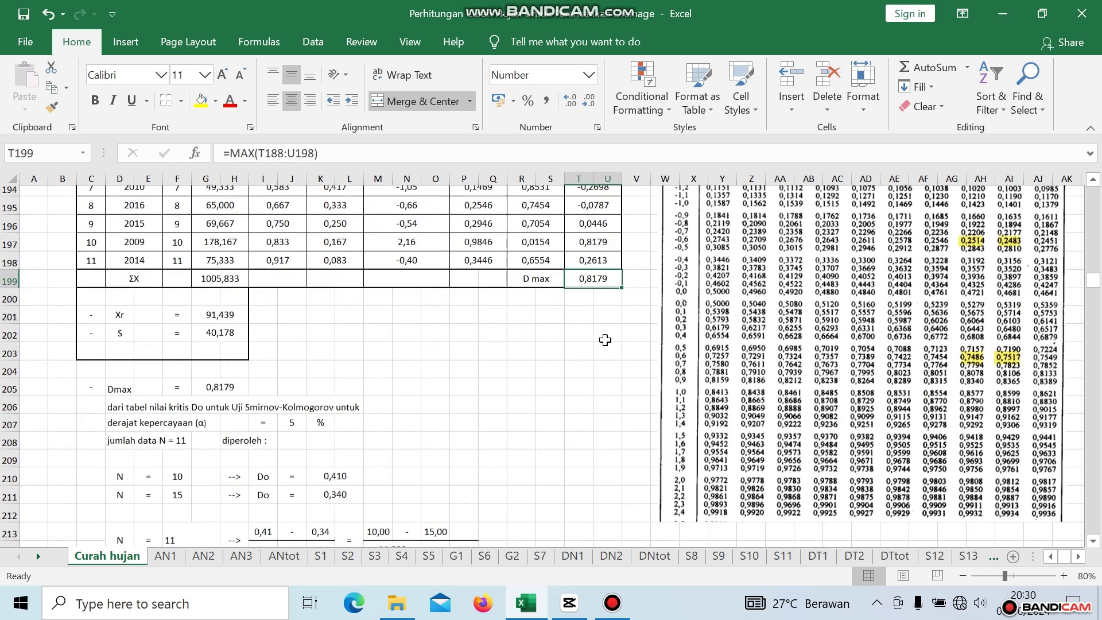
{"action": "scroll", "coordinate": [605, 340], "scroll_direction": "down", "scroll_amount": 1}
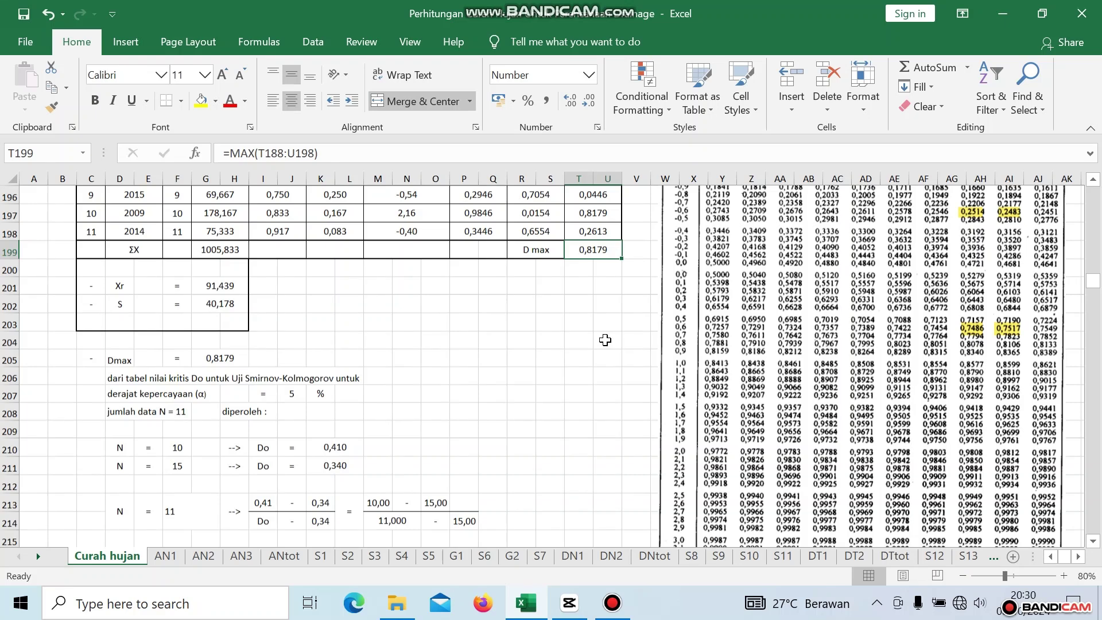
{"action": "left_click", "coordinate": [220, 360]}
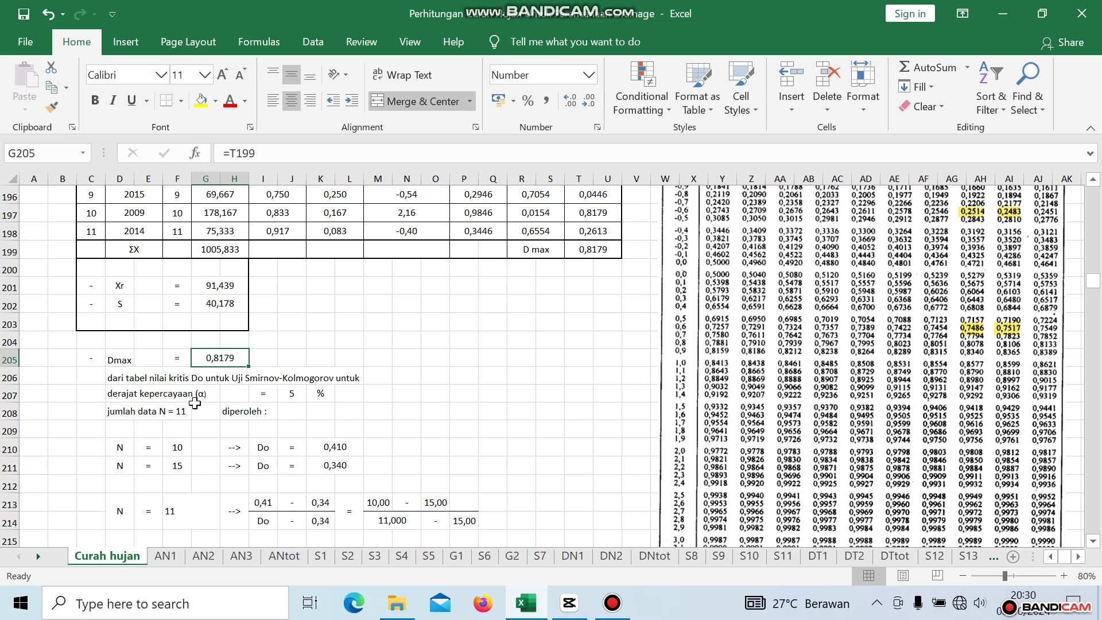
{"action": "left_click", "coordinate": [182, 451]}
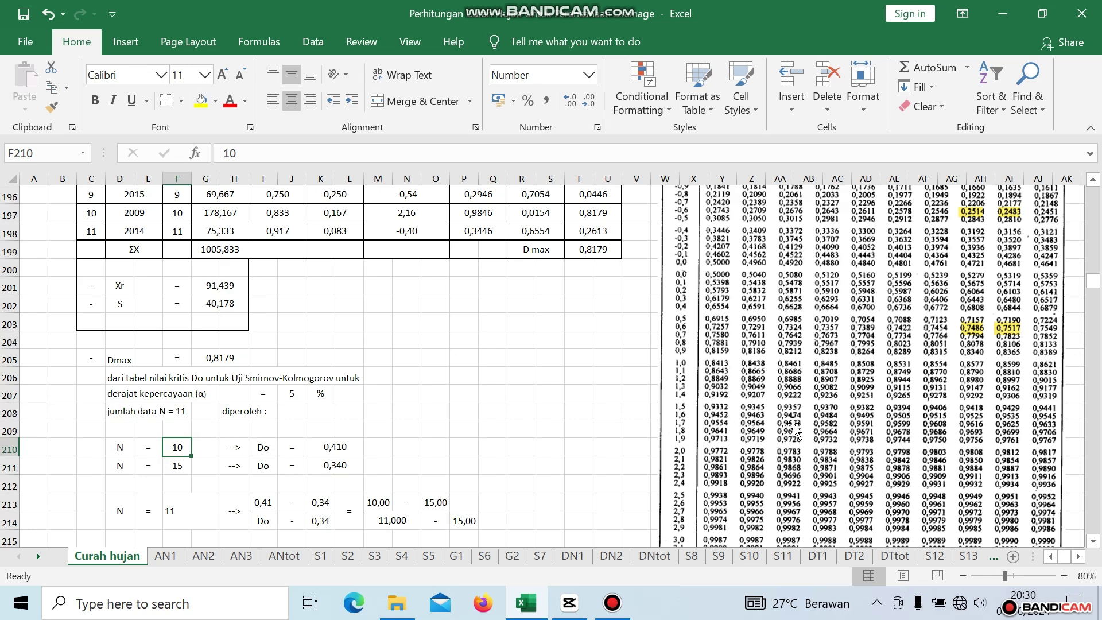
- Find Tabel 3.42, Nilai Kritis Do, and compare its α 0,05 values for N 10 and 15 with the worksheet's Do entries
{"action": "scroll", "coordinate": [786, 427], "scroll_direction": "up", "scroll_amount": 5}
{"action": "scroll", "coordinate": [793, 427], "scroll_direction": "up", "scroll_amount": 6}
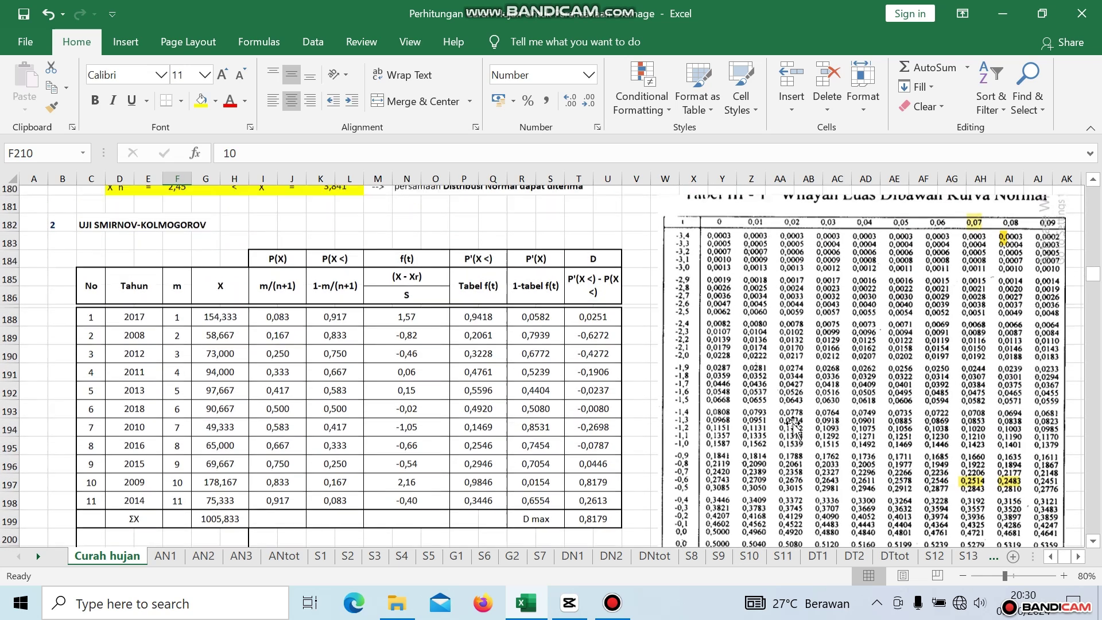
{"action": "scroll", "coordinate": [793, 427], "scroll_direction": "down", "scroll_amount": 18}
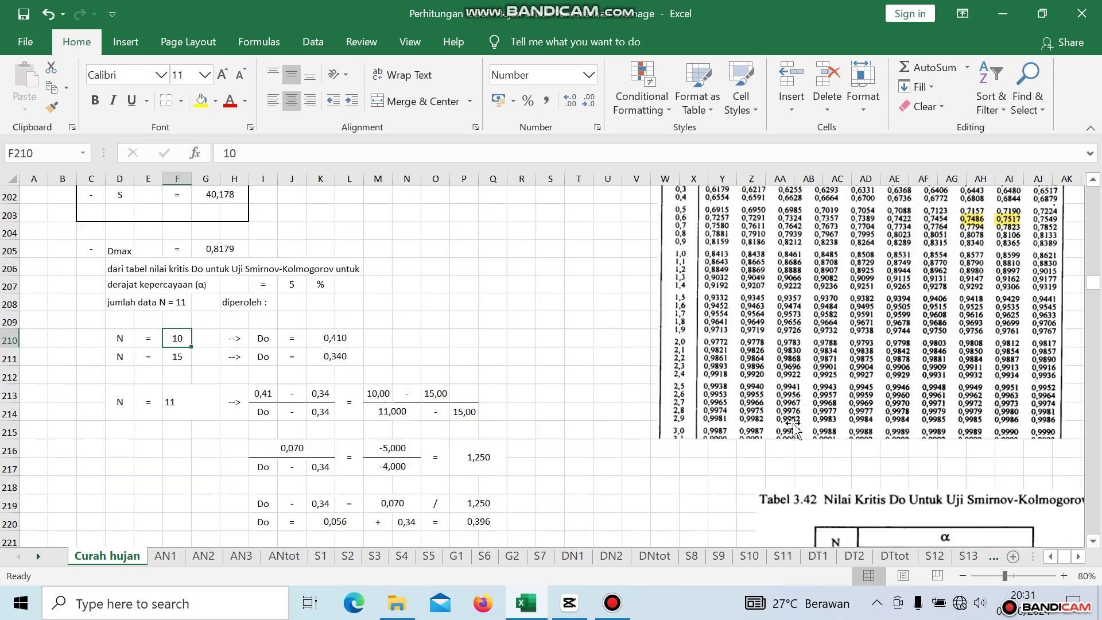
{"action": "scroll", "coordinate": [792, 428], "scroll_direction": "up", "scroll_amount": 1}
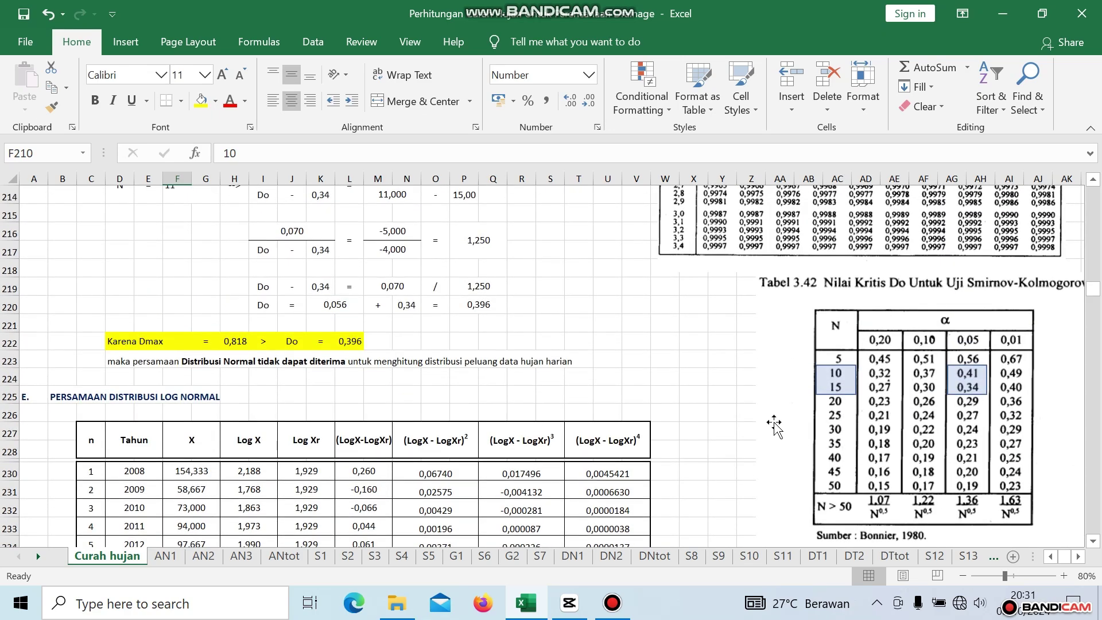
{"action": "scroll", "coordinate": [774, 425], "scroll_direction": "up", "scroll_amount": 4}
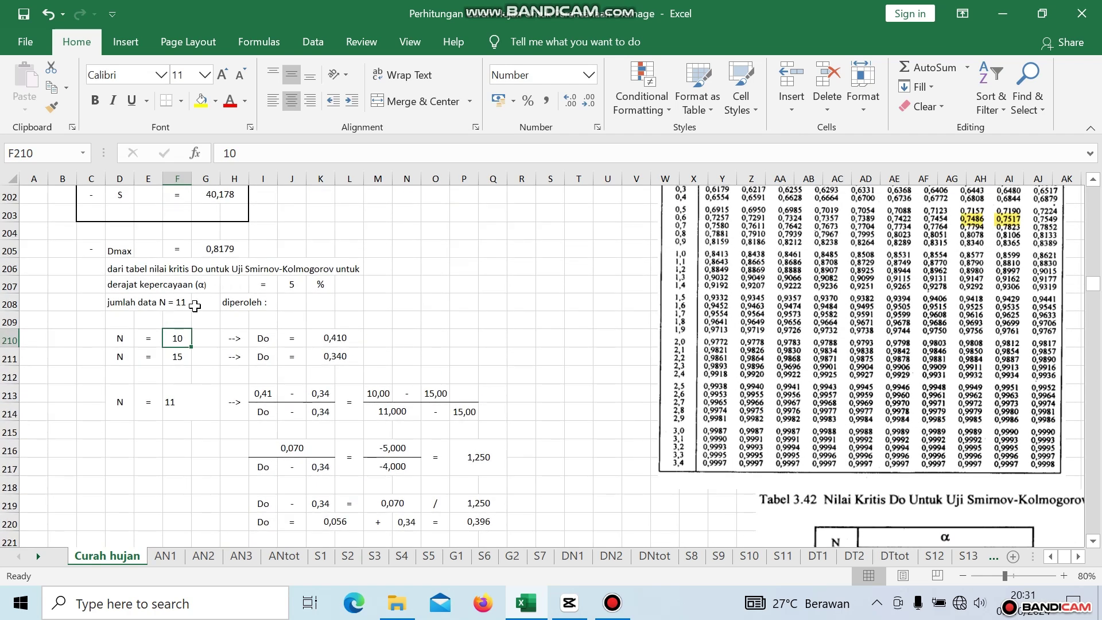
{"action": "scroll", "coordinate": [681, 397], "scroll_direction": "down", "scroll_amount": 5}
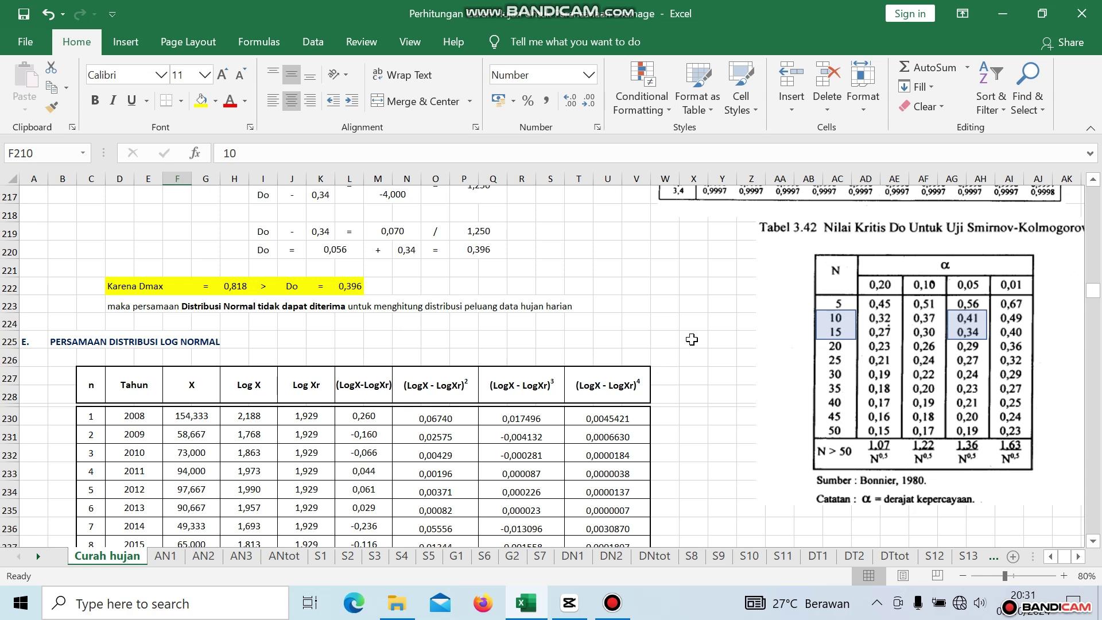
{"action": "scroll", "coordinate": [468, 343], "scroll_direction": "up", "scroll_amount": 4}
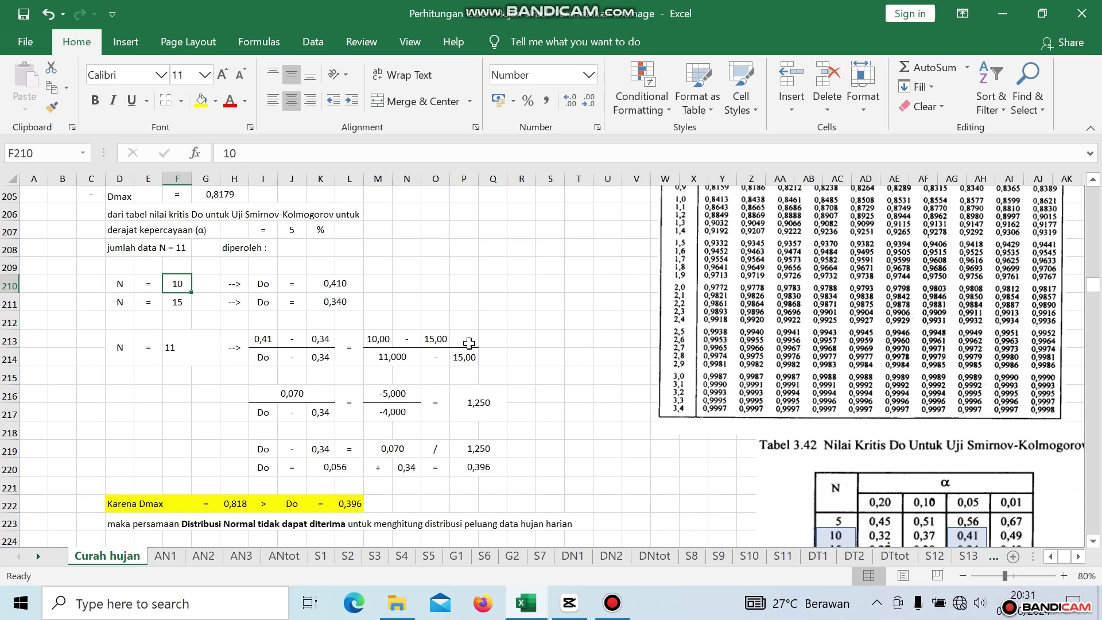
{"action": "scroll", "coordinate": [476, 339], "scroll_direction": "down", "scroll_amount": 1}
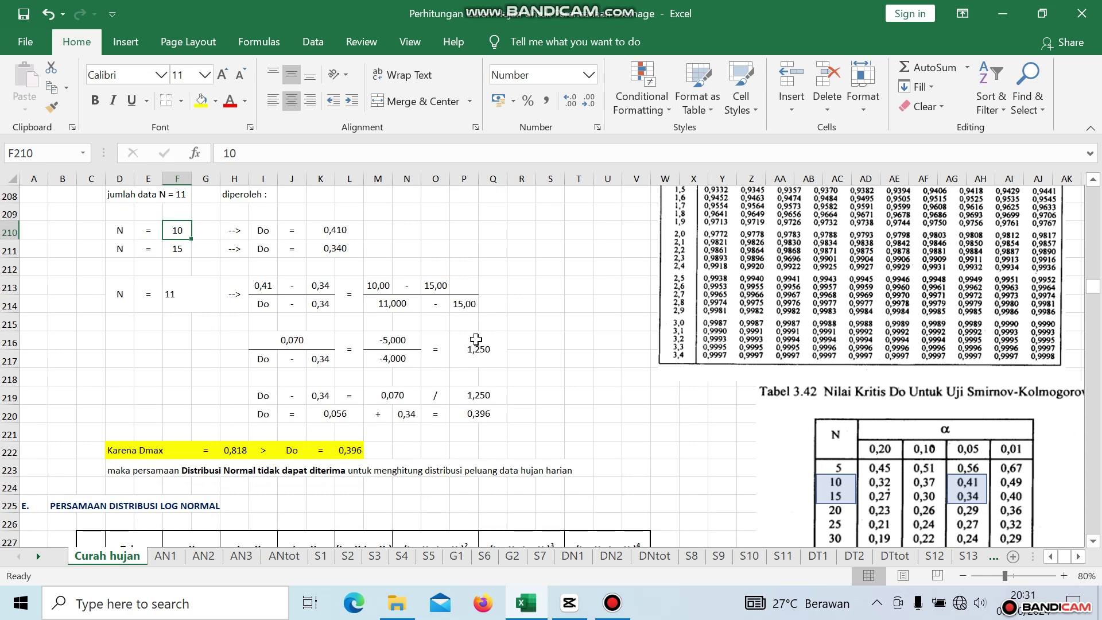
{"action": "scroll", "coordinate": [475, 340], "scroll_direction": "up", "scroll_amount": 1}
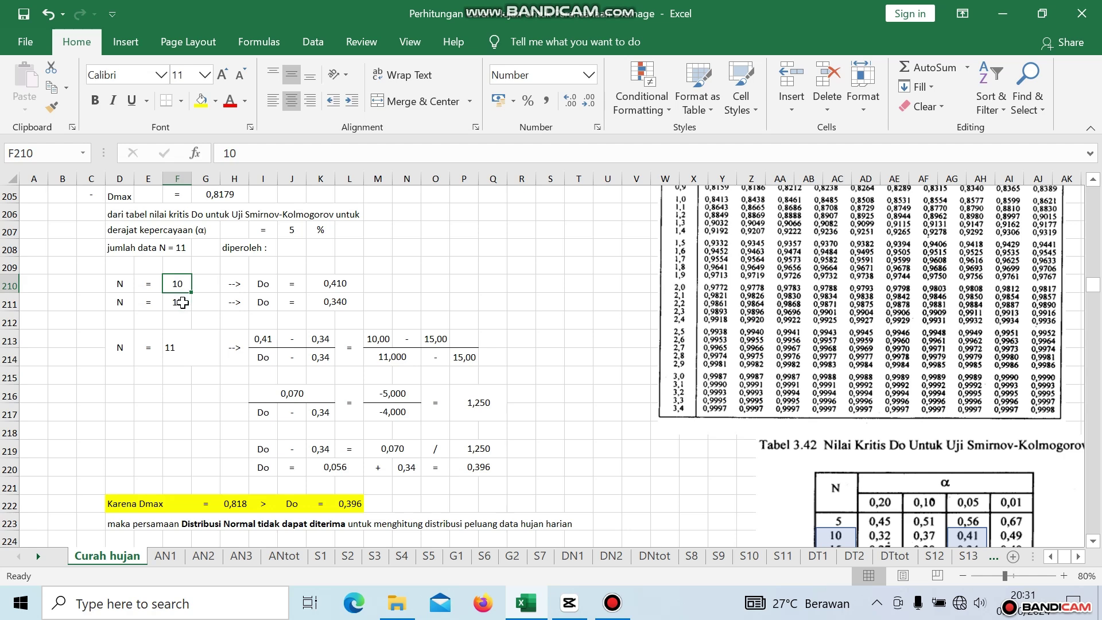
- Check the N = 15 entry and the Do values entered for N = 10 and N = 15
{"action": "left_click", "coordinate": [181, 301]}
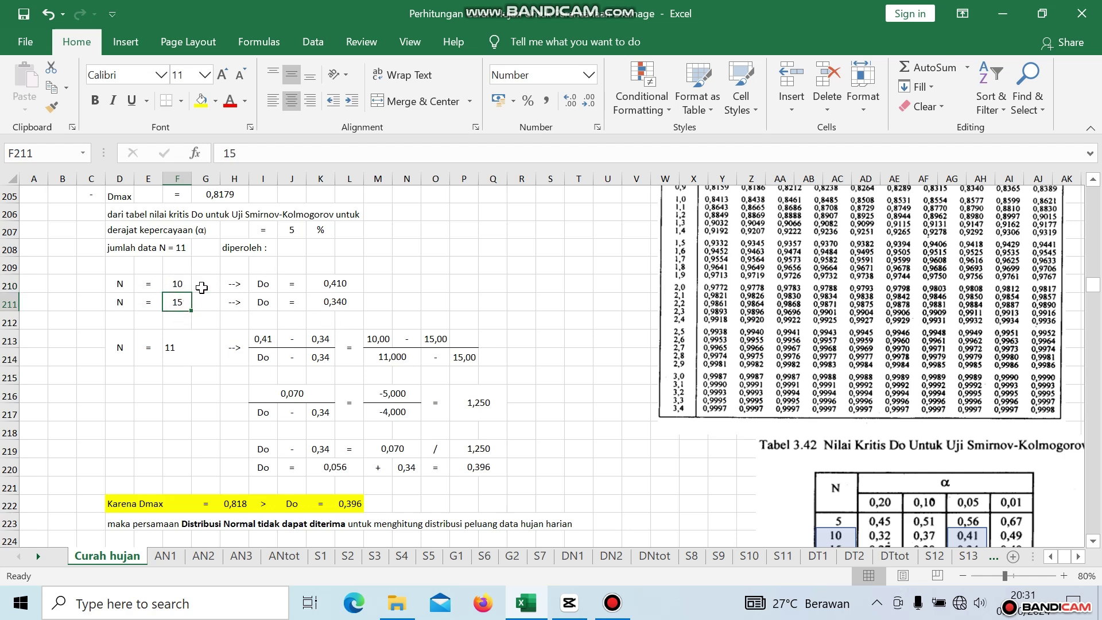
{"action": "left_click", "coordinate": [335, 284]}
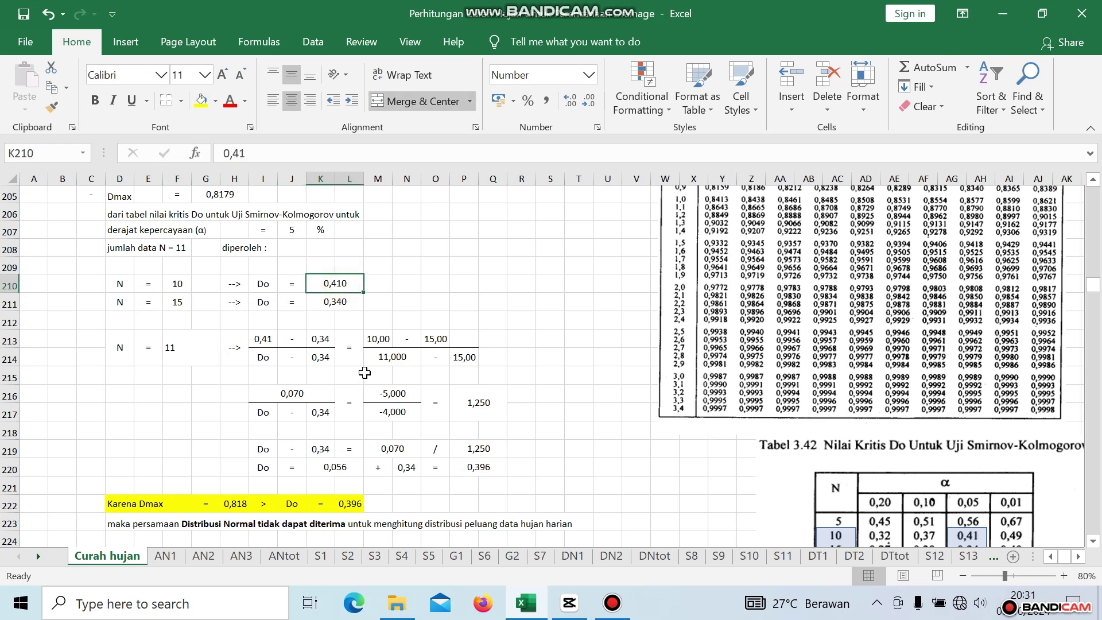
{"action": "left_click", "coordinate": [340, 305]}
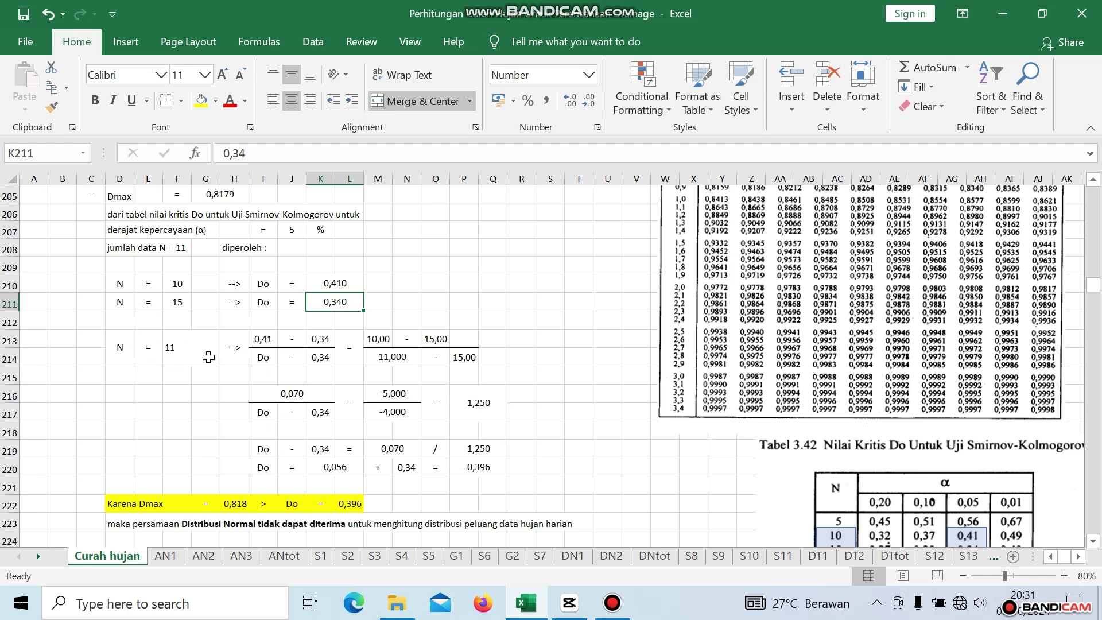
- Inspect the cell references in the Do interpolation for N = 11 and trace its first N term to the N = 10 entry
{"action": "left_click", "coordinate": [269, 340]}
{"action": "left_click", "coordinate": [320, 339]}
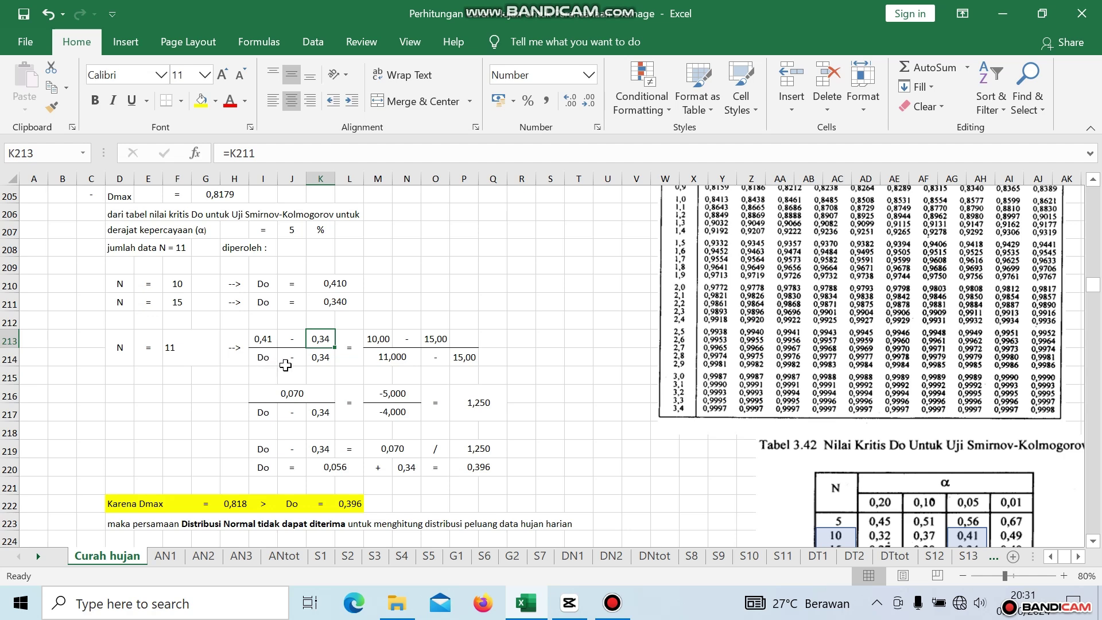
{"action": "left_click", "coordinate": [322, 360]}
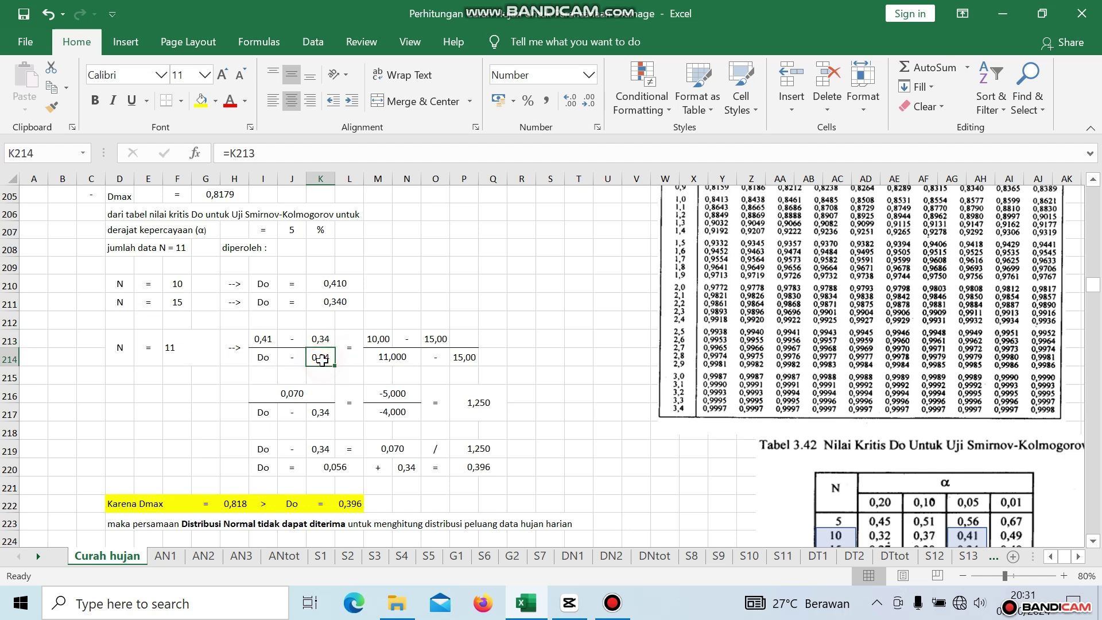
{"action": "left_click", "coordinate": [372, 362]}
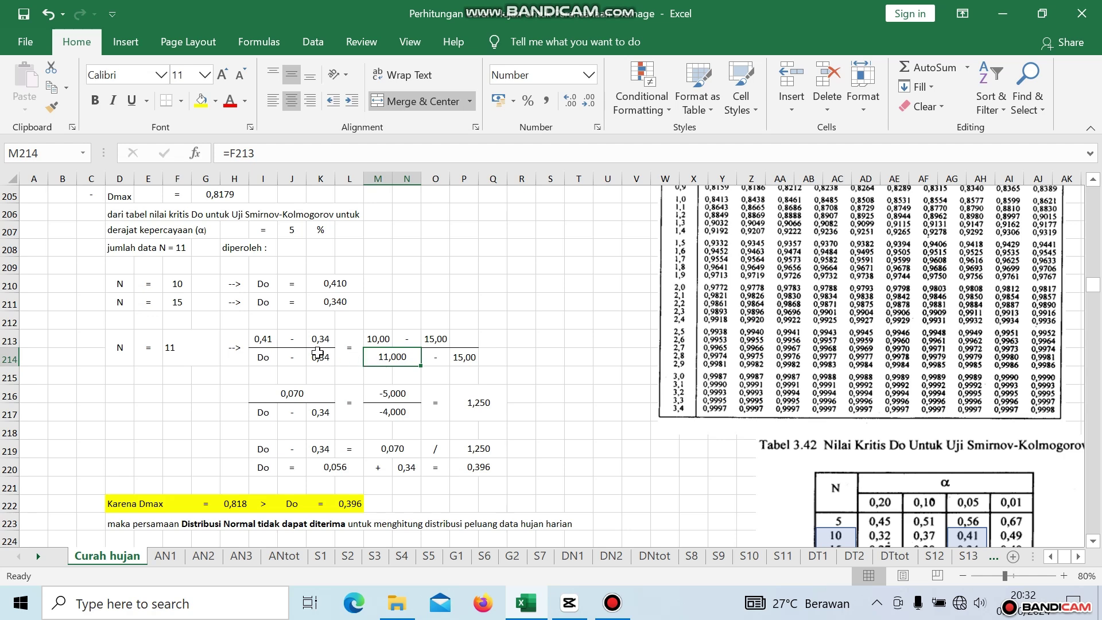
{"action": "left_click", "coordinate": [263, 343]}
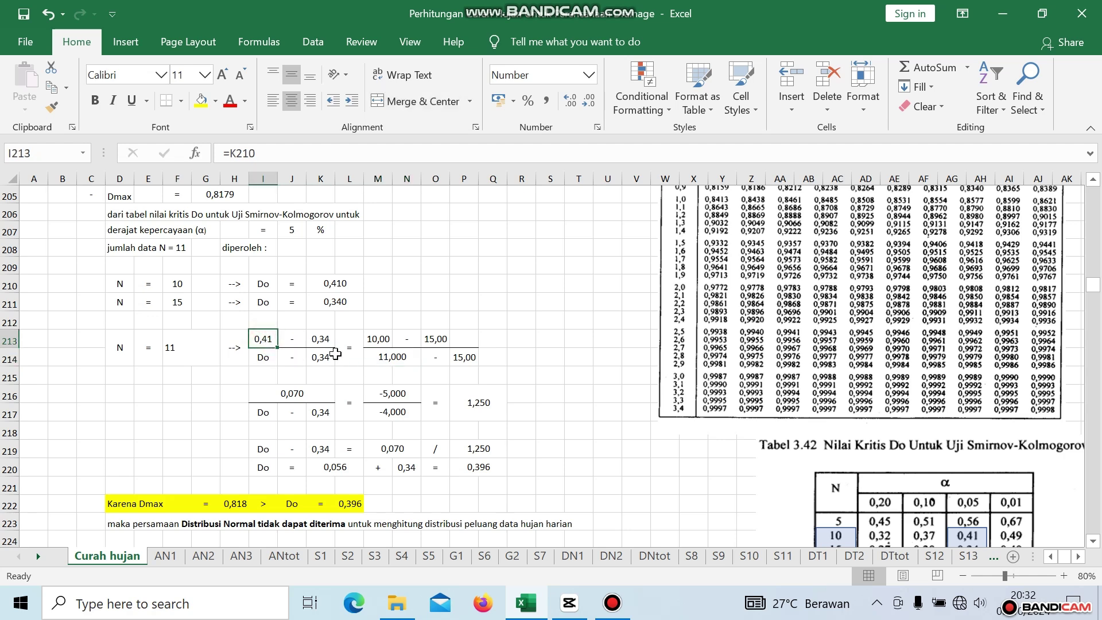
{"action": "left_click", "coordinate": [378, 342]}
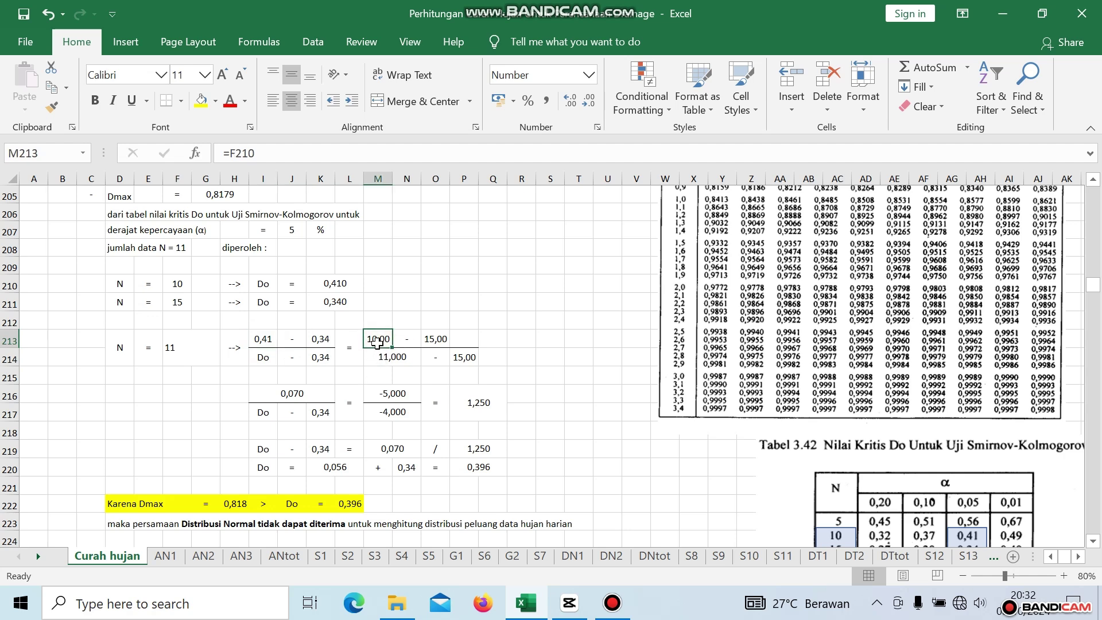
{"action": "left_click", "coordinate": [176, 283]}
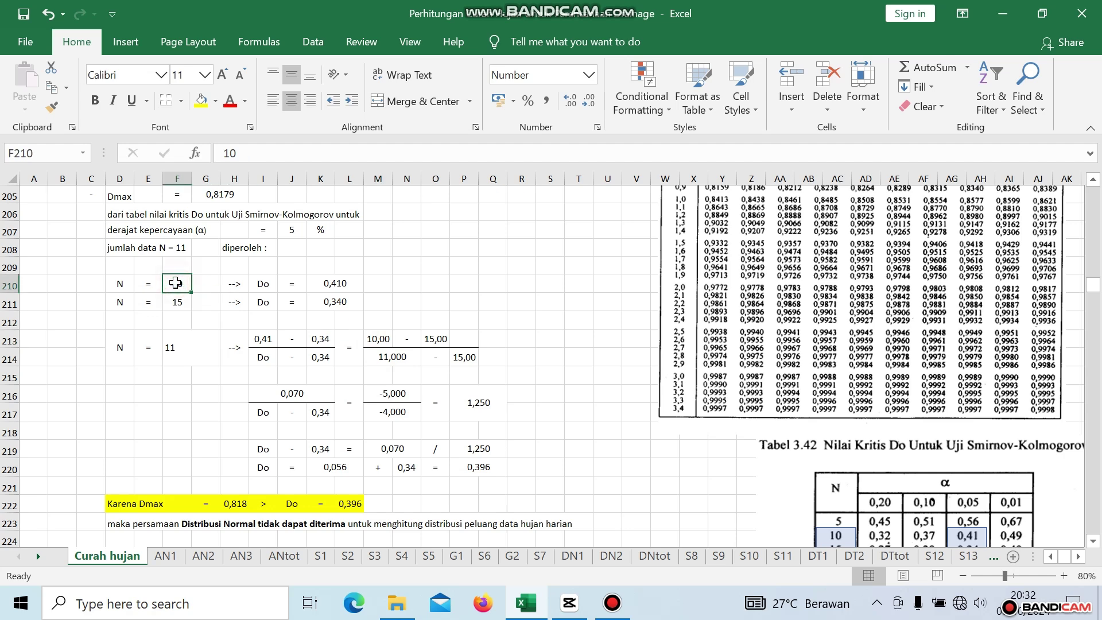
- Examine the interpolation of the critical value Do for N = 11, including its N cell references and the final Do formula
{"action": "left_click", "coordinate": [434, 338]}
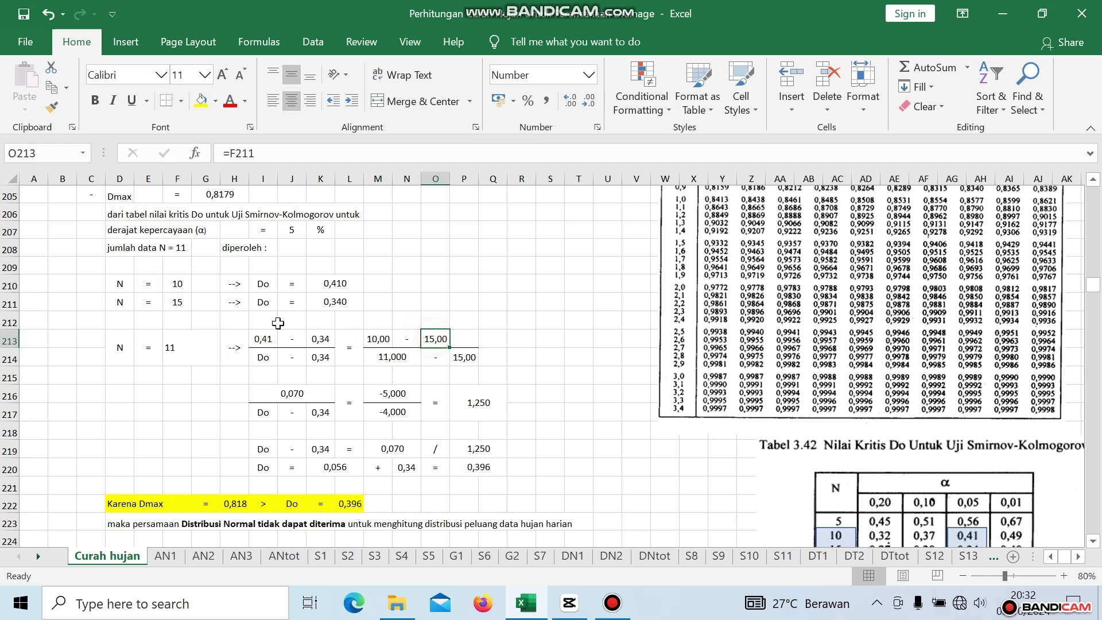
{"action": "left_click", "coordinate": [180, 303]}
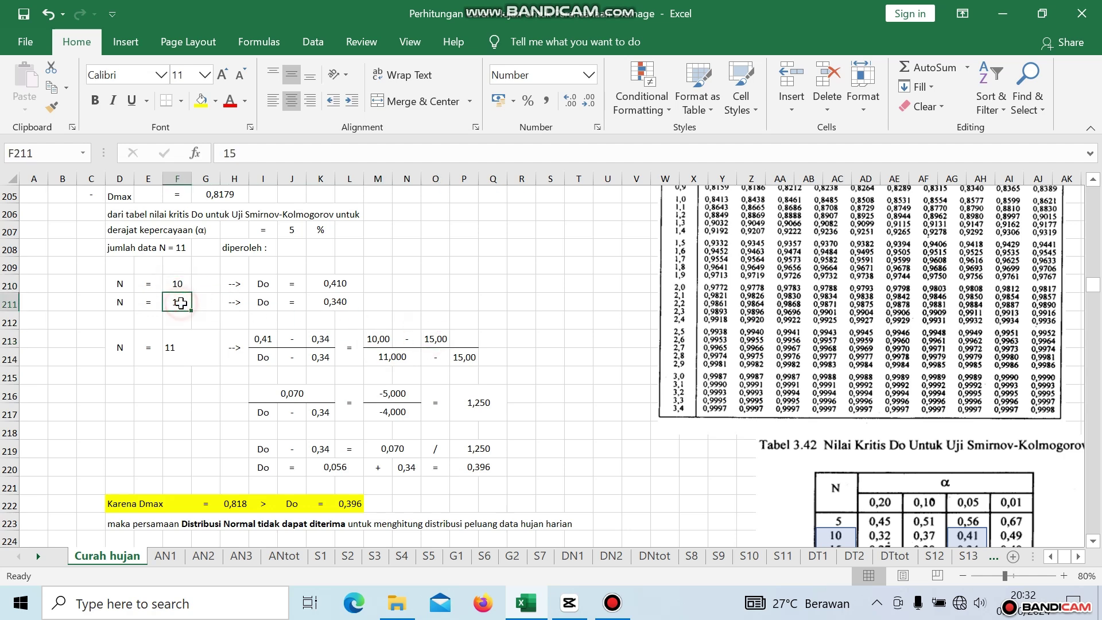
{"action": "left_click", "coordinate": [371, 358]}
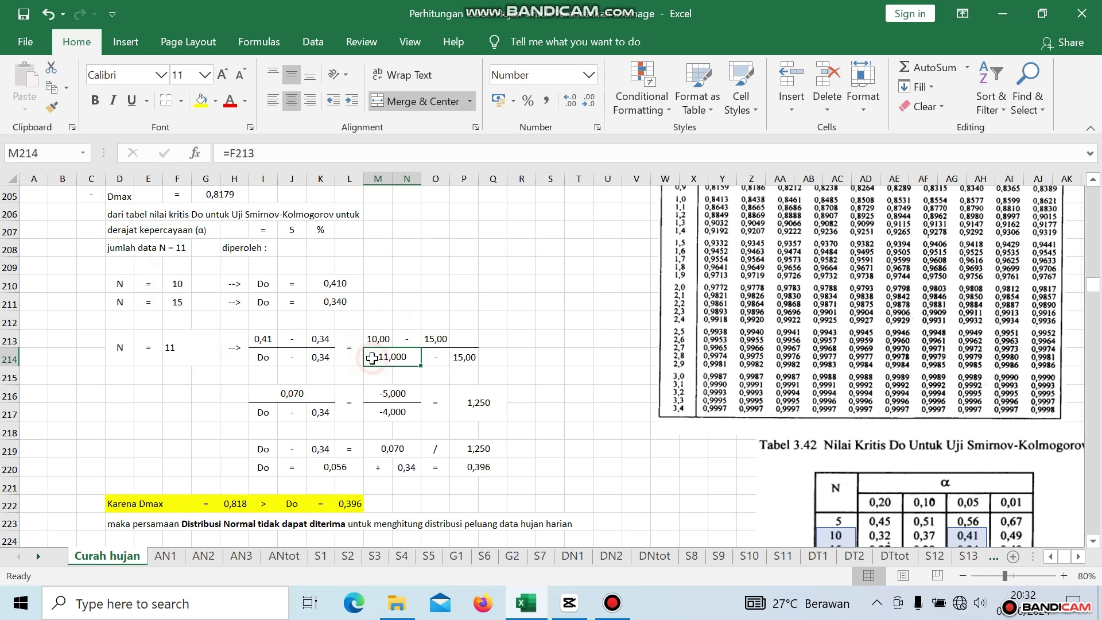
{"action": "left_click", "coordinate": [465, 360]}
{"action": "scroll", "coordinate": [465, 367], "scroll_direction": "down", "scroll_amount": 2}
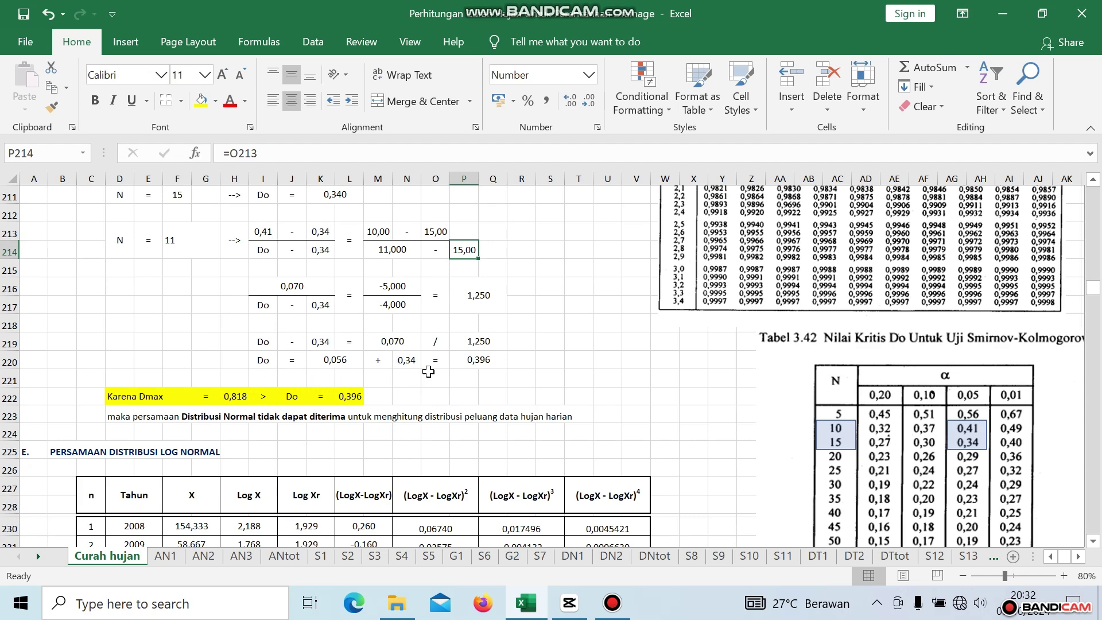
{"action": "left_click", "coordinate": [480, 360]}
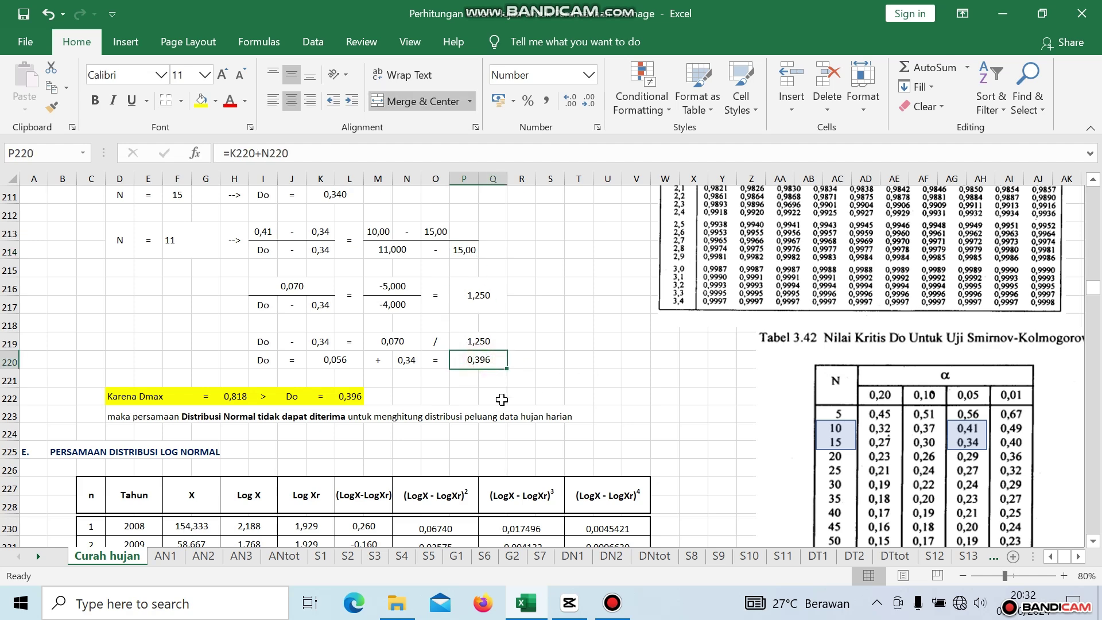
- Trace Dmax in the Normal distribution conclusion back to the D max formula and compare it with Do in row 222
{"action": "left_click", "coordinate": [238, 400]}
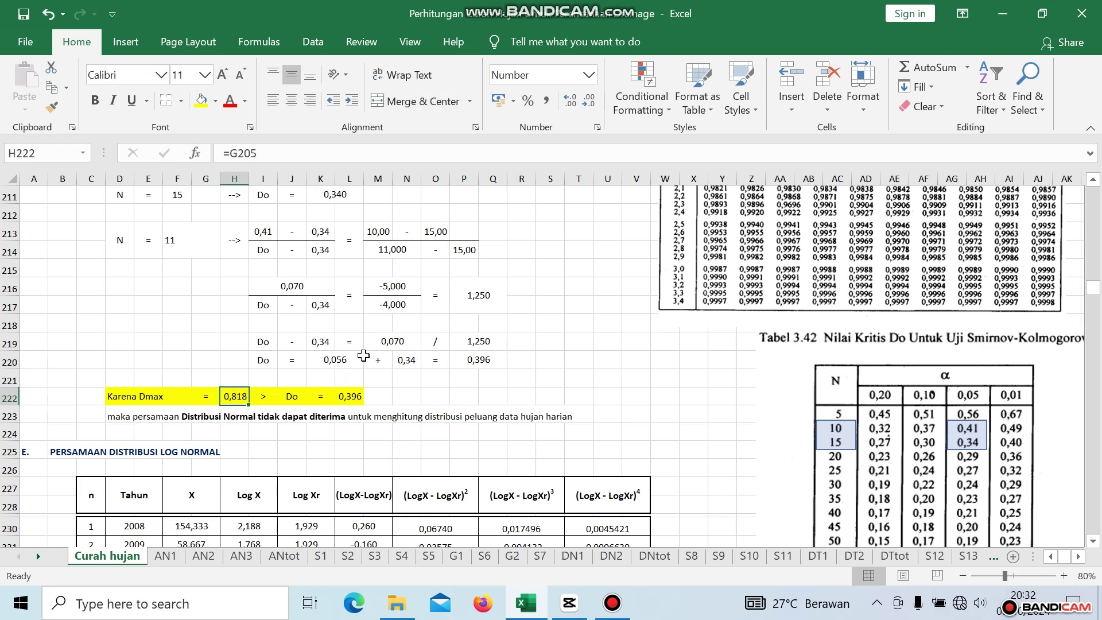
{"action": "scroll", "coordinate": [363, 356], "scroll_direction": "up", "scroll_amount": 2}
{"action": "scroll", "coordinate": [363, 356], "scroll_direction": "up", "scroll_amount": 4}
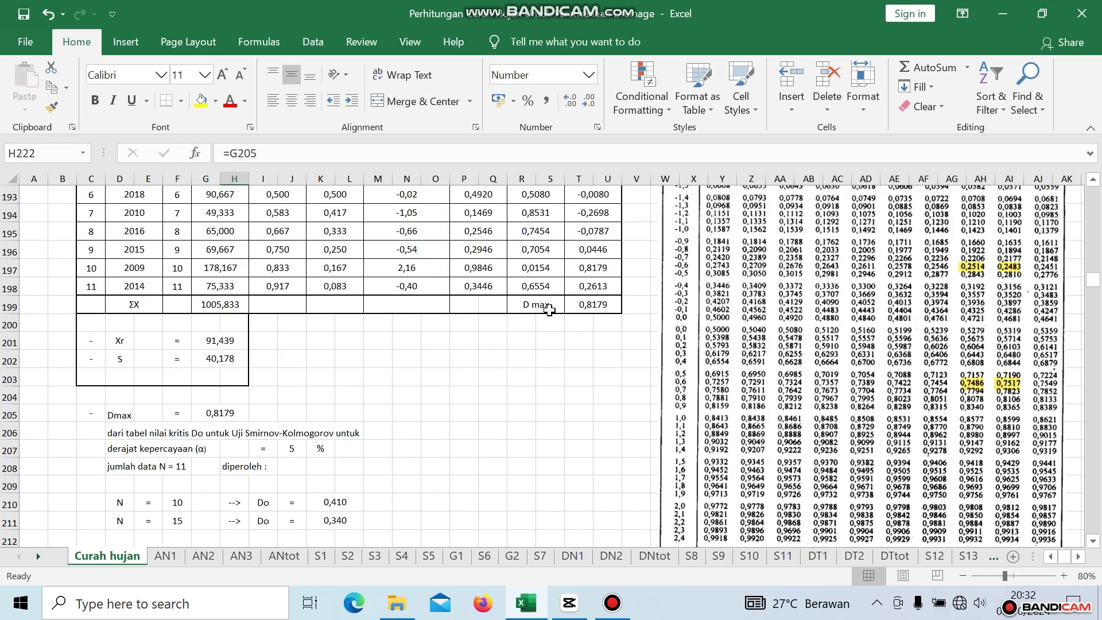
{"action": "left_click", "coordinate": [584, 305]}
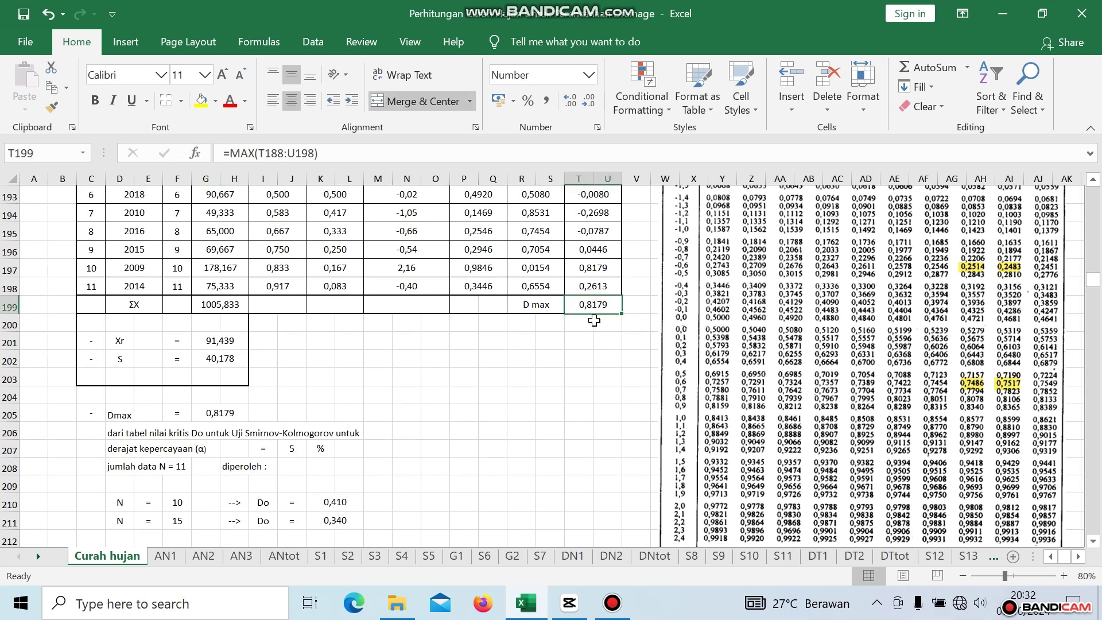
{"action": "scroll", "coordinate": [601, 310], "scroll_direction": "down", "scroll_amount": 6}
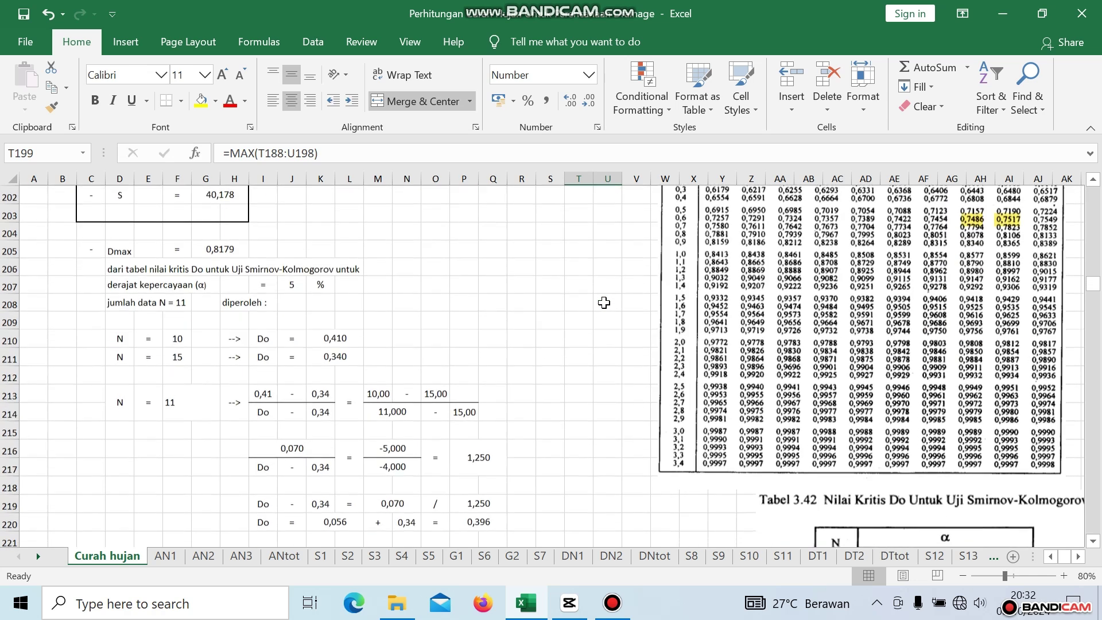
{"action": "left_click", "coordinate": [241, 395]}
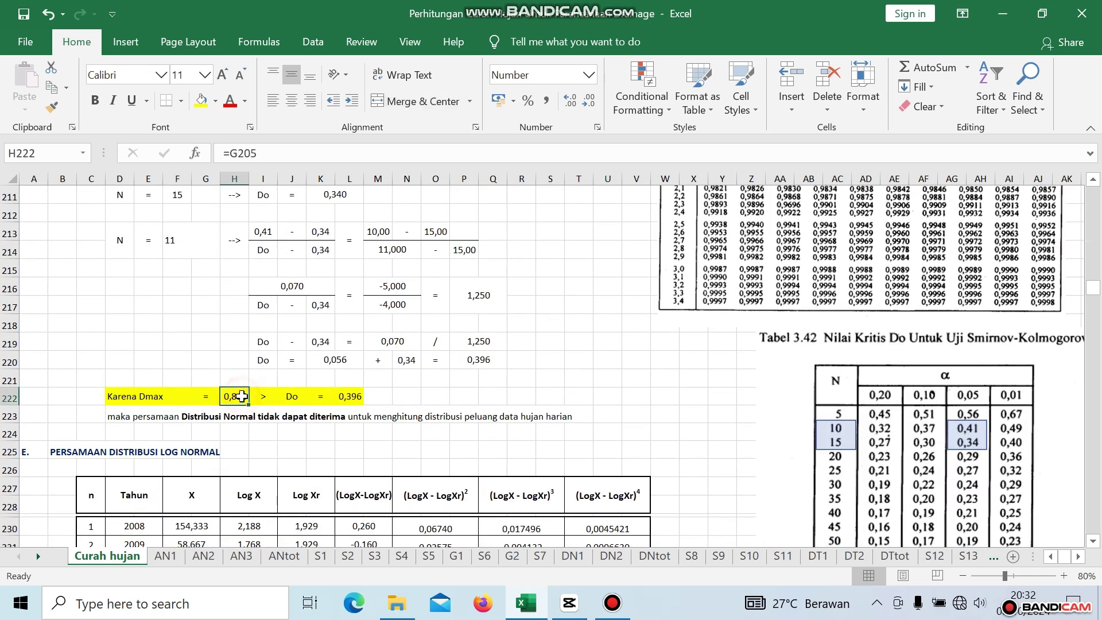
{"action": "left_click", "coordinate": [297, 398]}
{"action": "left_click", "coordinate": [350, 400]}
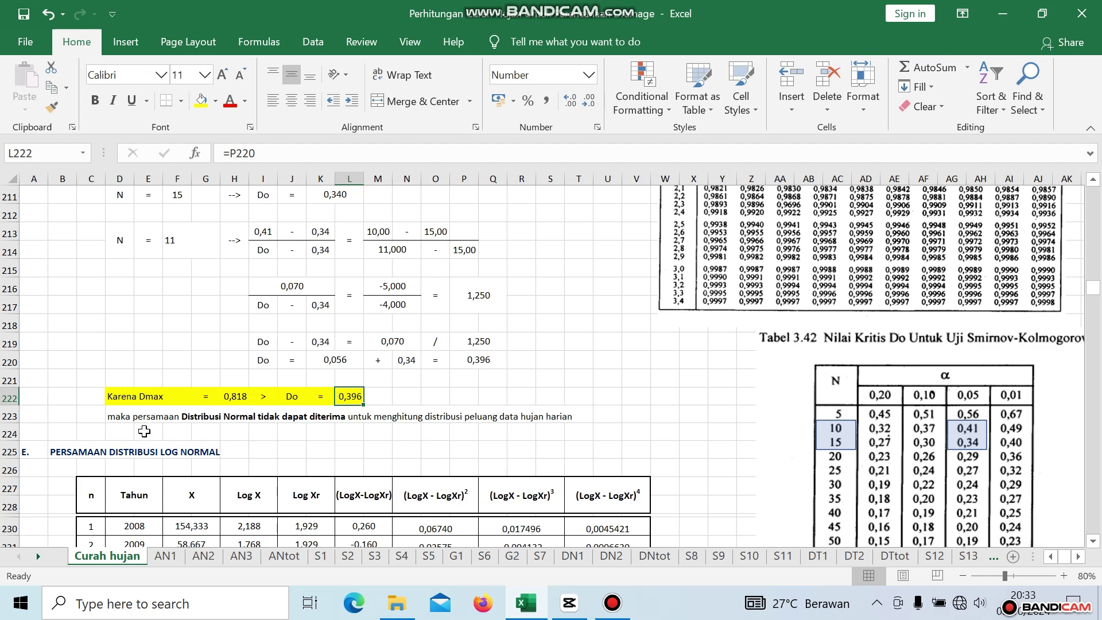
- Remove the word "harian" from the end of the Normal distribution conclusion in D223 and save the workbook
{"action": "left_click", "coordinate": [119, 418]}
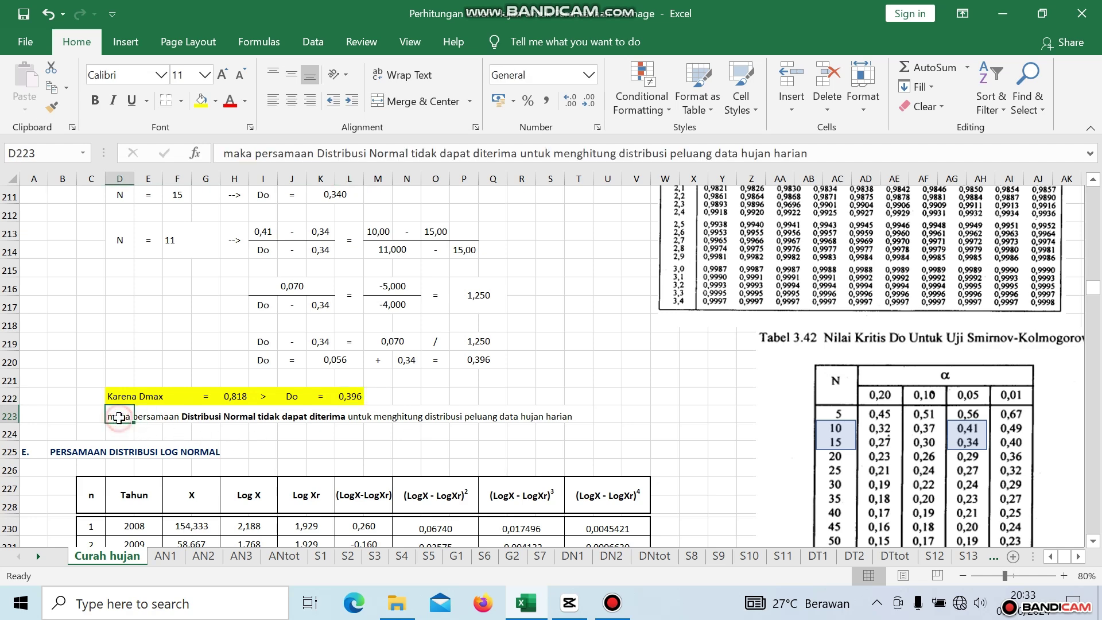
{"action": "left_click", "coordinate": [772, 153]}
{"action": "double_click", "coordinate": [772, 153]}
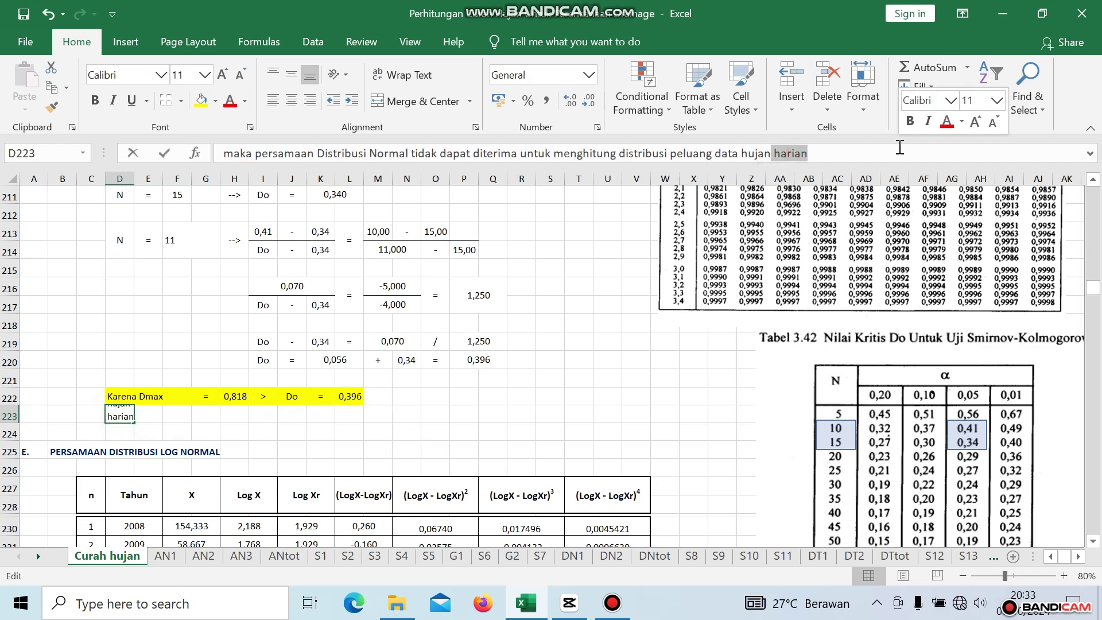
{"action": "key", "text": "BackSpace"}
{"action": "key", "text": "Return"}
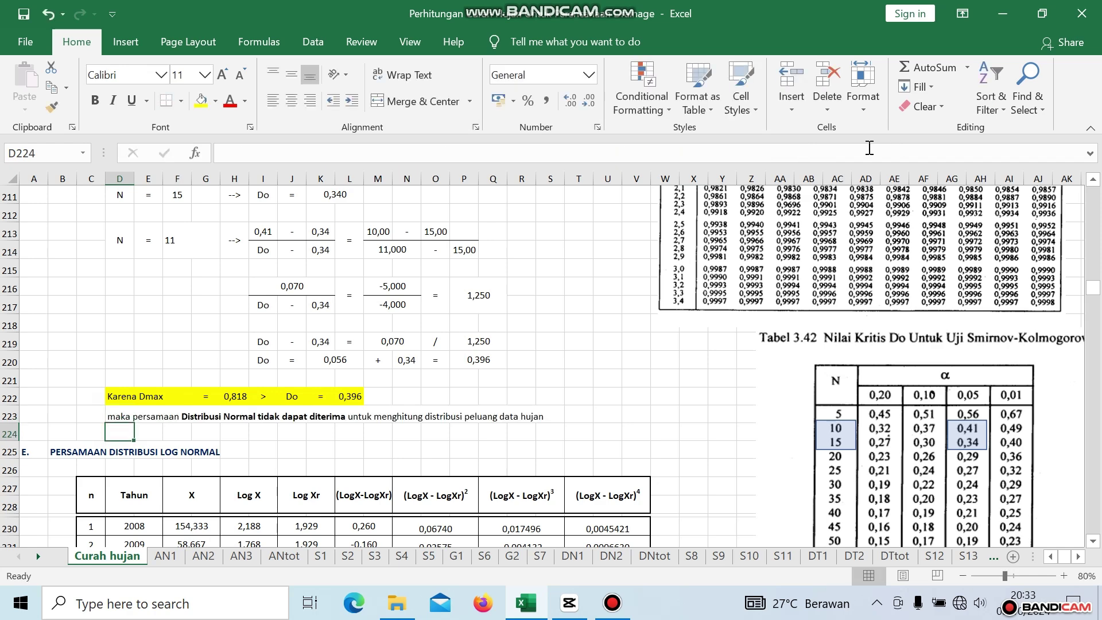
{"action": "left_click", "coordinate": [640, 400]}
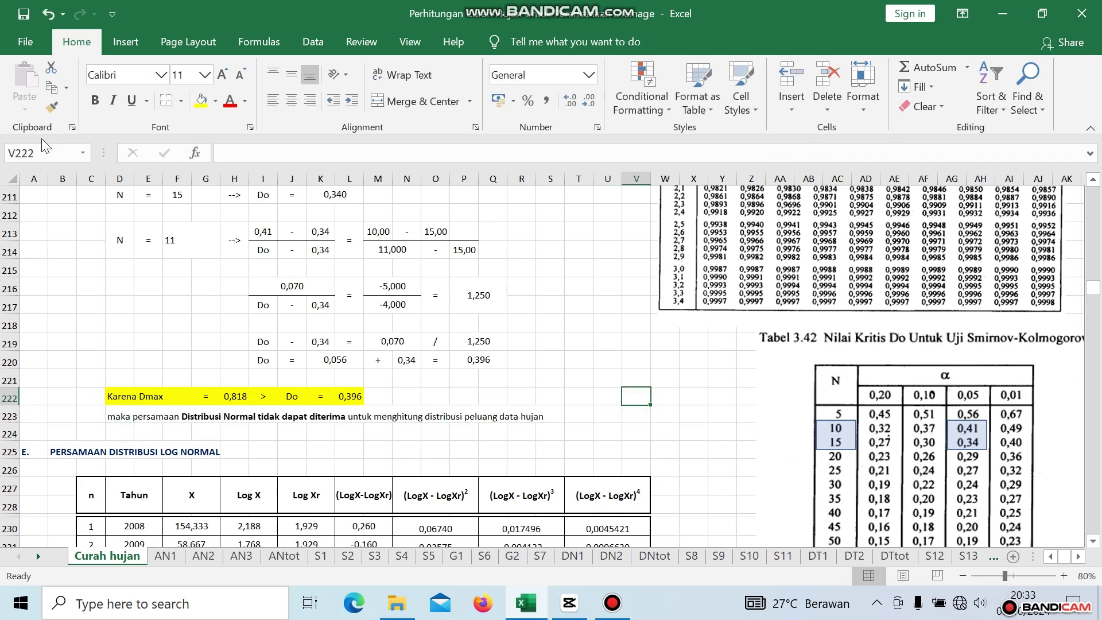
{"action": "left_click", "coordinate": [25, 13]}
- Examine the Log X, Log Xr and (LogX-LogXr) formulas for 2008 and the Log X total in the Log Normal table
{"action": "scroll", "coordinate": [417, 406], "scroll_direction": "down", "scroll_amount": 1}
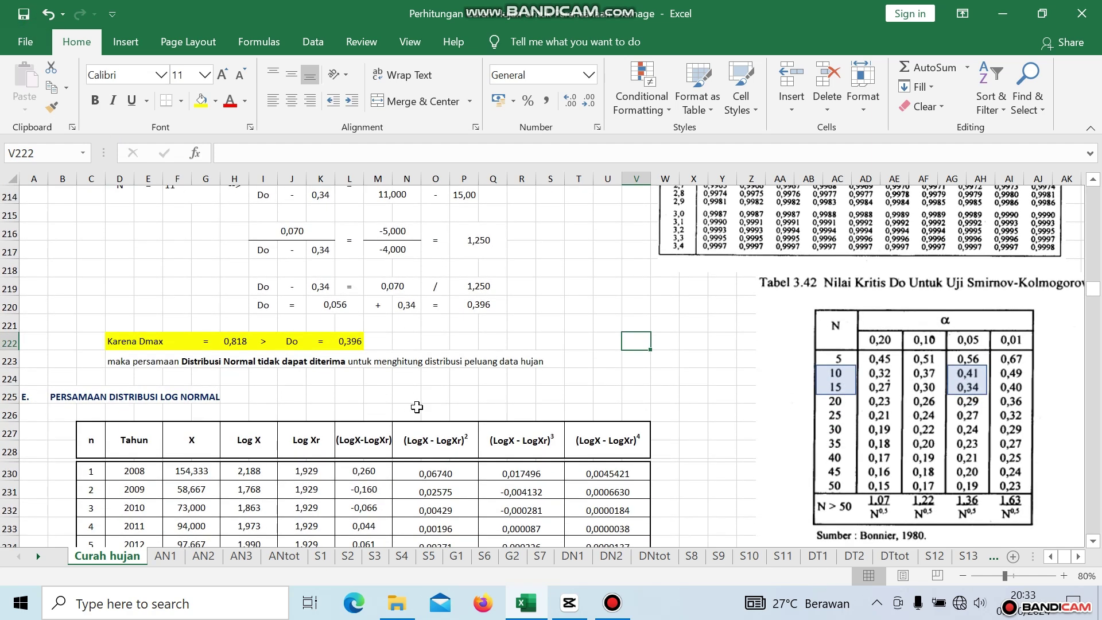
{"action": "scroll", "coordinate": [417, 407], "scroll_direction": "down", "scroll_amount": 2}
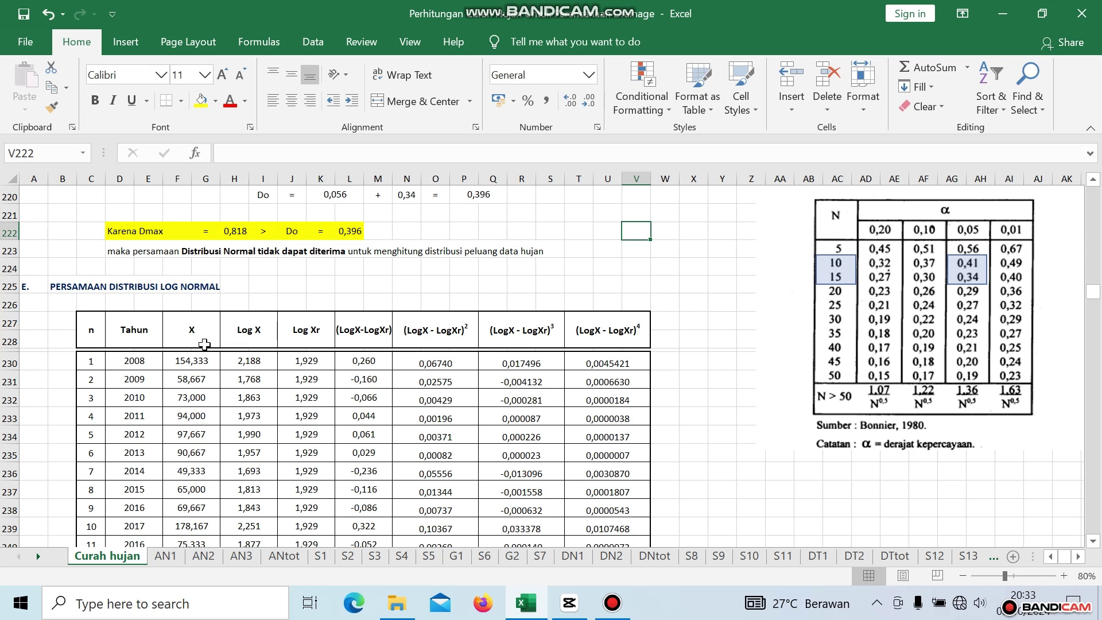
{"action": "left_click", "coordinate": [251, 362]}
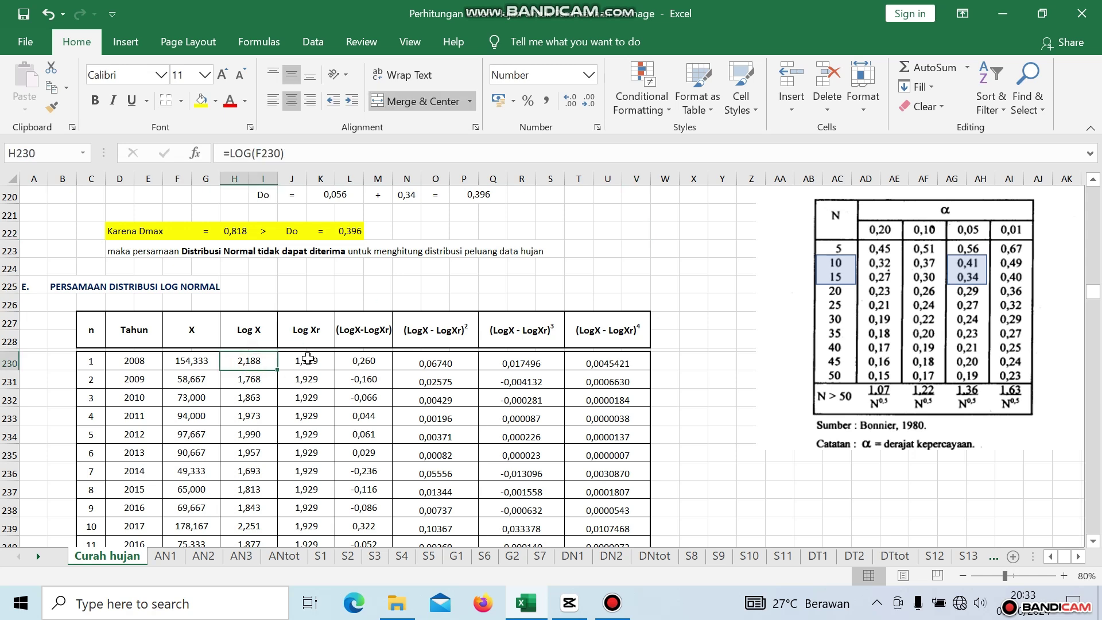
{"action": "scroll", "coordinate": [308, 359], "scroll_direction": "down", "scroll_amount": 2}
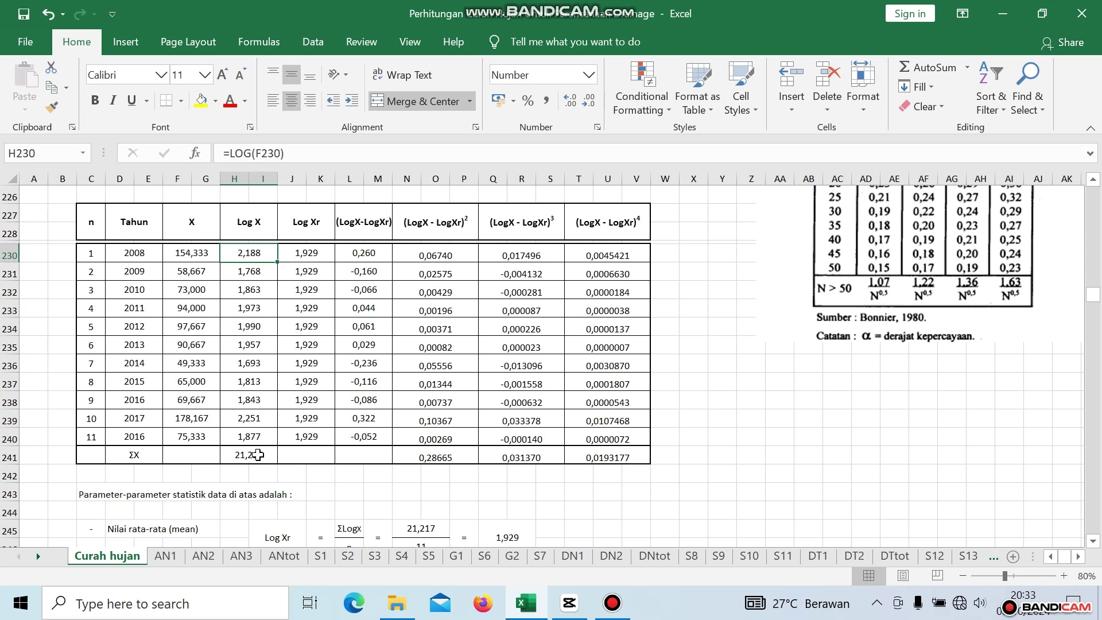
{"action": "left_click", "coordinate": [238, 455]}
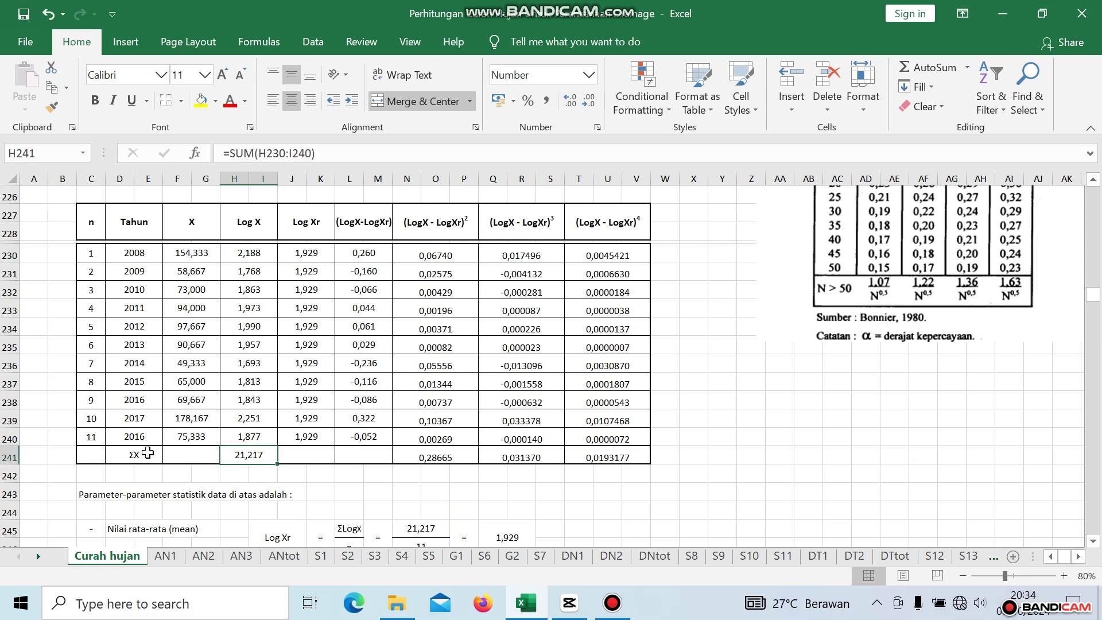
{"action": "left_click", "coordinate": [311, 257]}
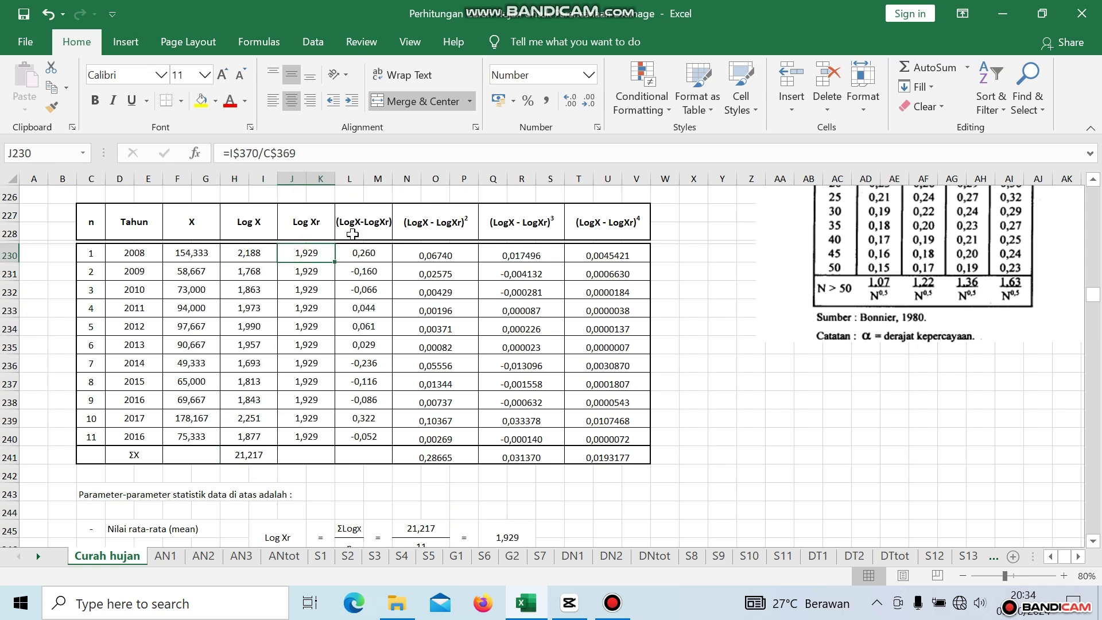
{"action": "left_click", "coordinate": [381, 254]}
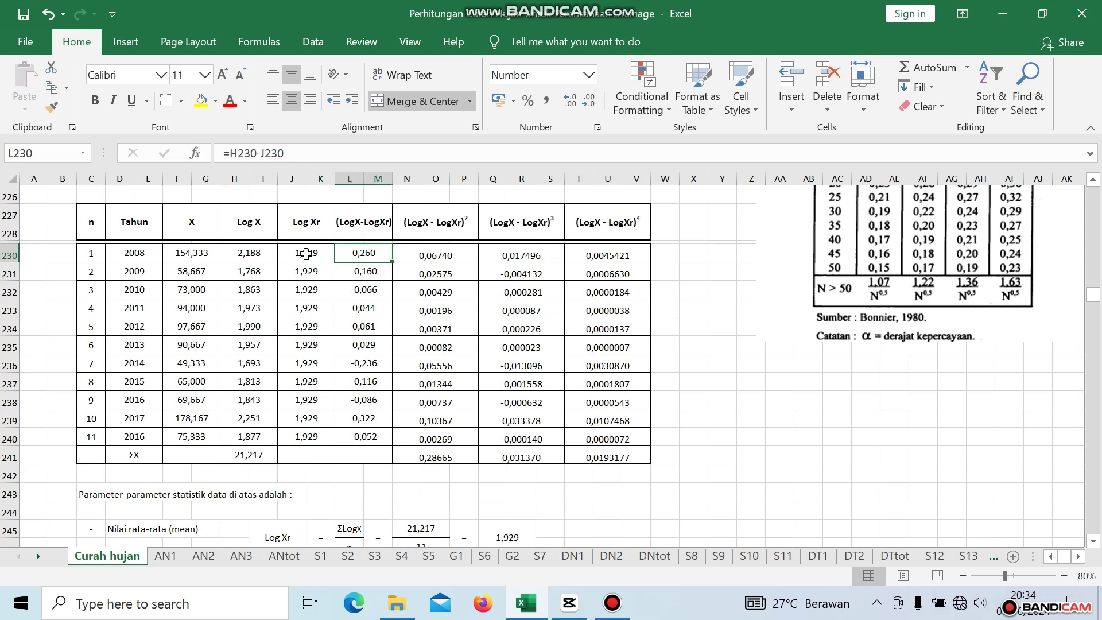
{"action": "left_click", "coordinate": [247, 253]}
{"action": "left_click", "coordinate": [297, 255]}
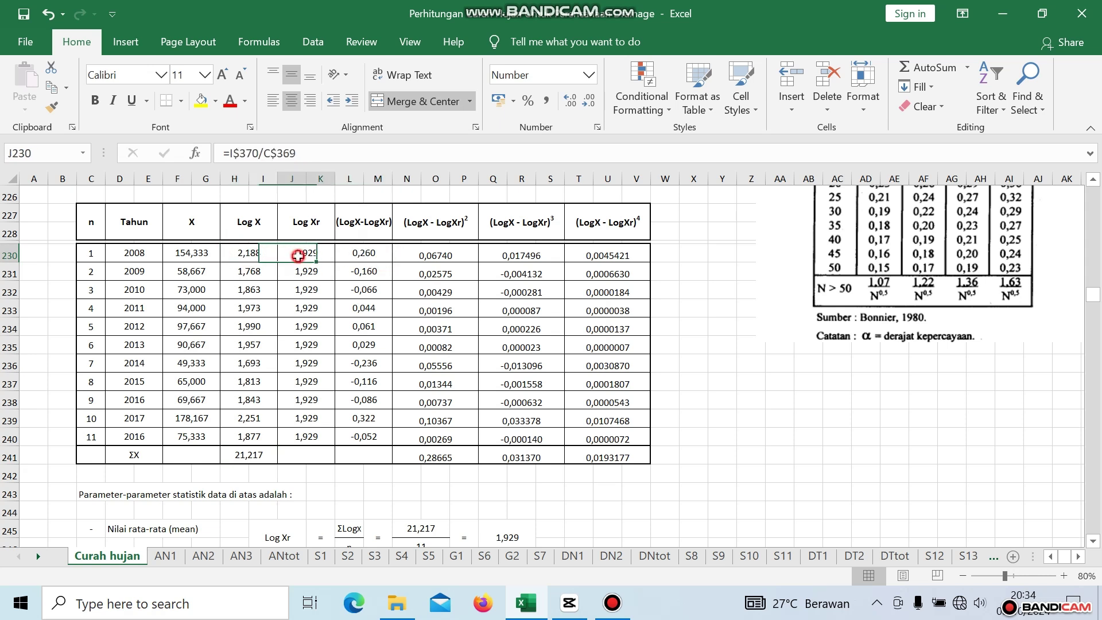
{"action": "left_click", "coordinate": [362, 252]}
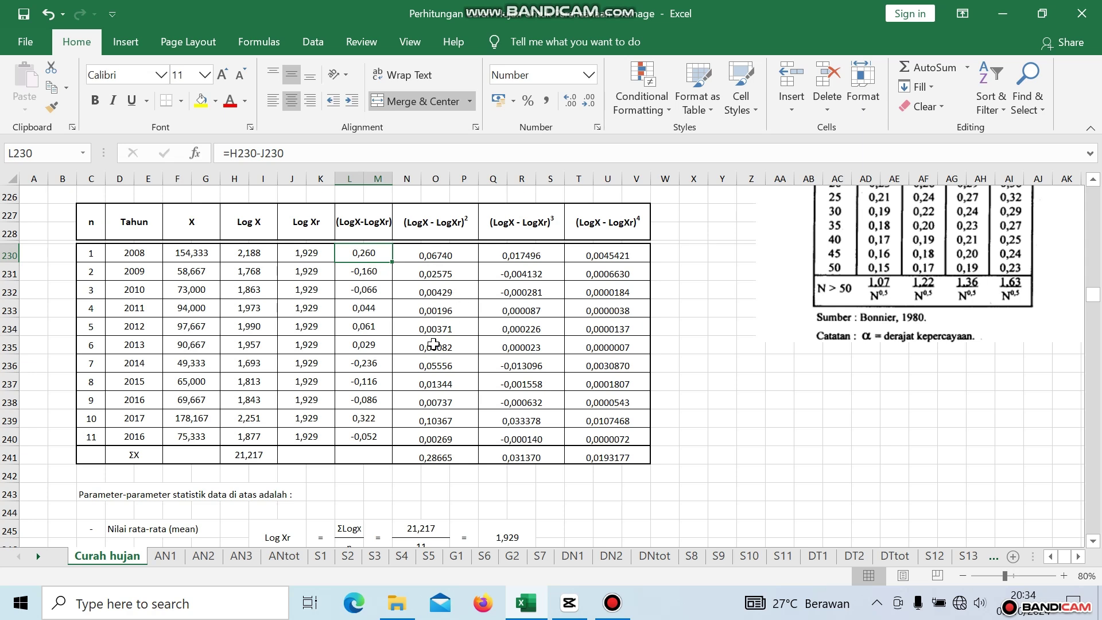
- Check the sum formulas for the squared, cubed and fourth-power deviation columns in row 241 of the Log Normal table
{"action": "scroll", "coordinate": [434, 345], "scroll_direction": "down", "scroll_amount": 2}
{"action": "scroll", "coordinate": [433, 344], "scroll_direction": "up", "scroll_amount": 2}
{"action": "left_click", "coordinate": [436, 459]}
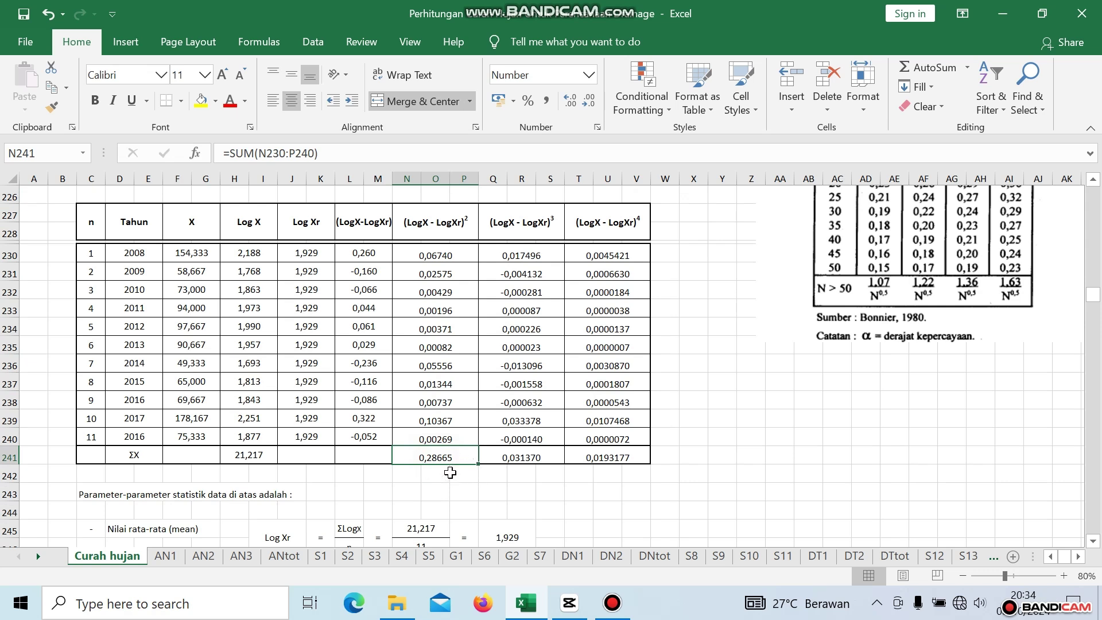
{"action": "left_click", "coordinate": [521, 453]}
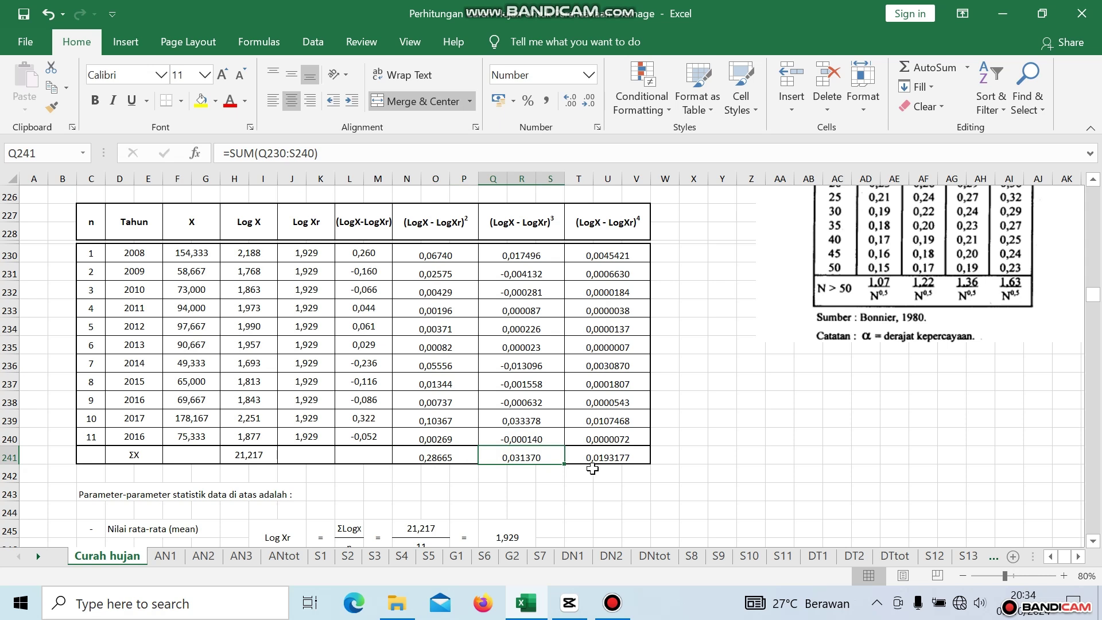
{"action": "left_click", "coordinate": [626, 458]}
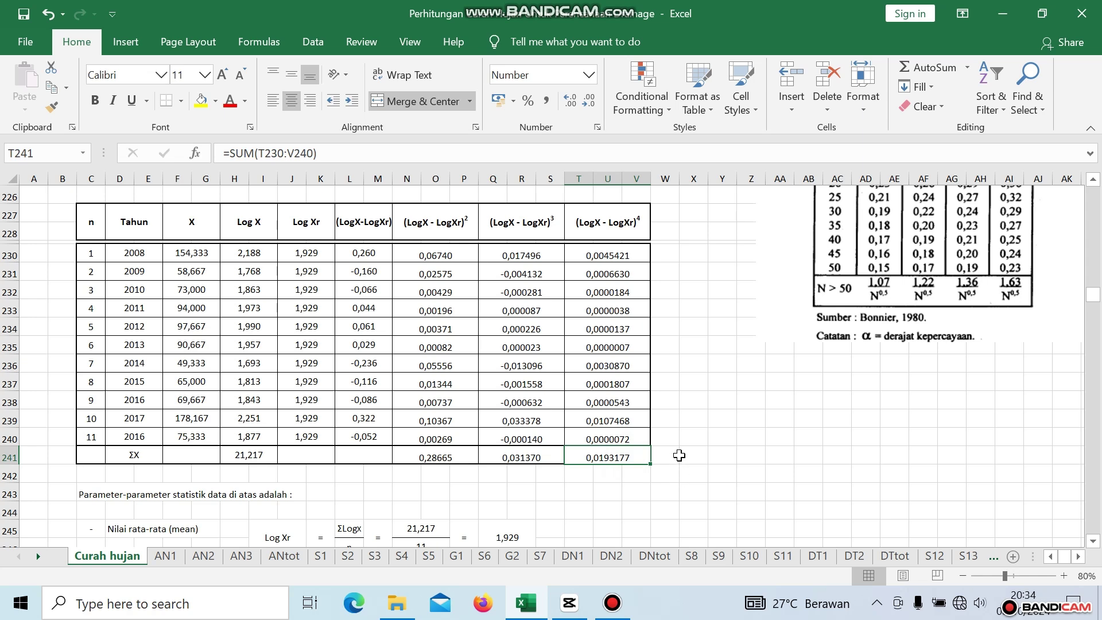
- Examine how the mean Log Xr is calculated from the Log X total and the number of data n
{"action": "scroll", "coordinate": [679, 455], "scroll_direction": "down", "scroll_amount": 3}
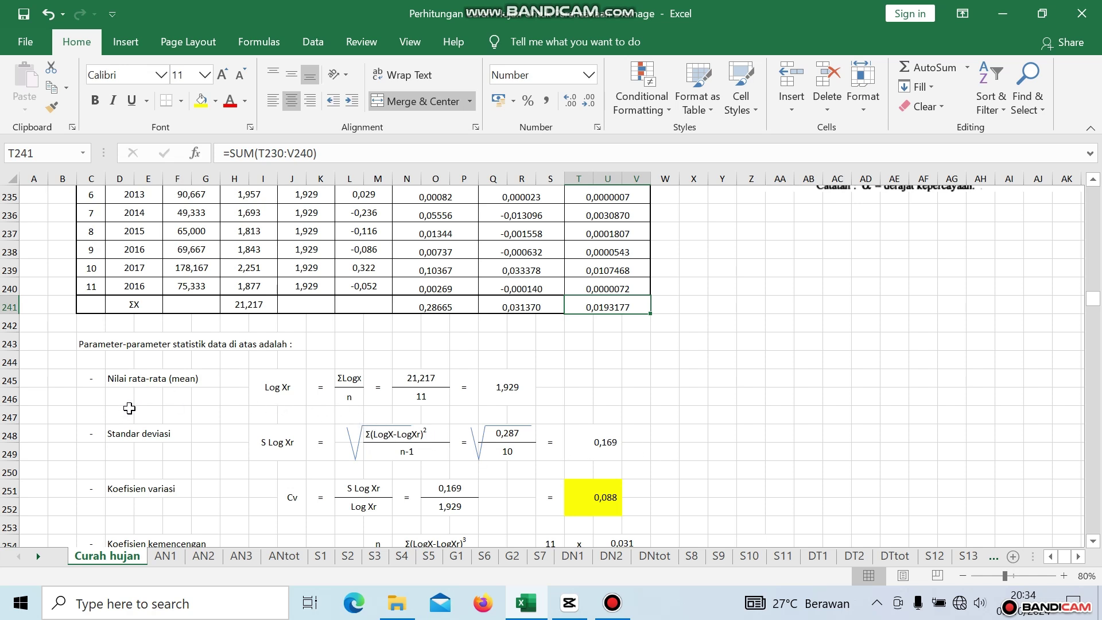
{"action": "scroll", "coordinate": [278, 400], "scroll_direction": "up", "scroll_amount": 2}
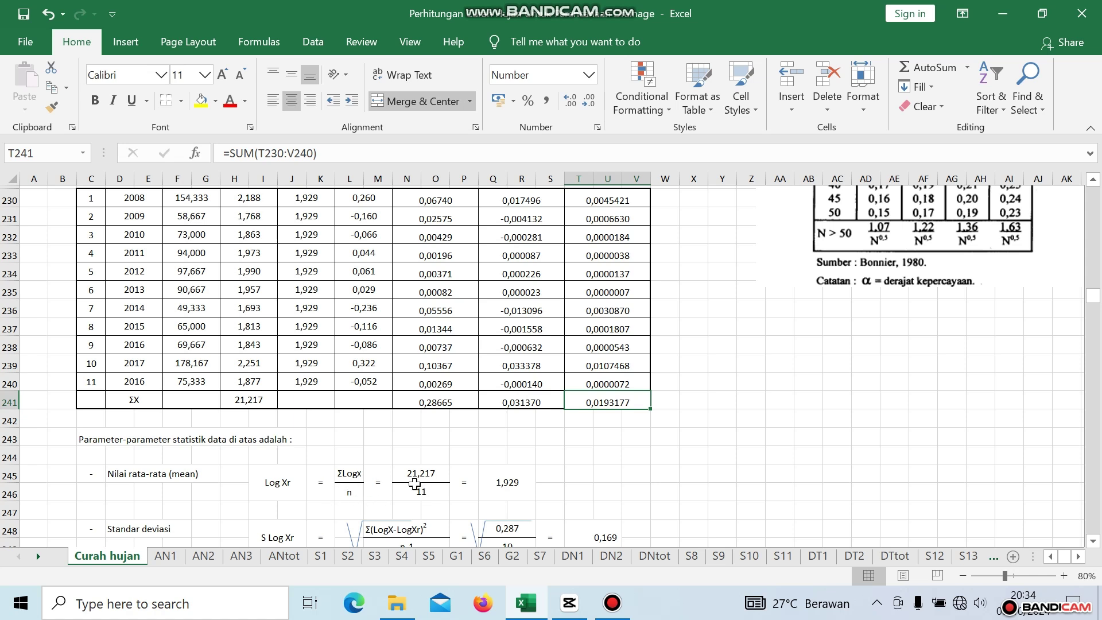
{"action": "left_click", "coordinate": [235, 398]}
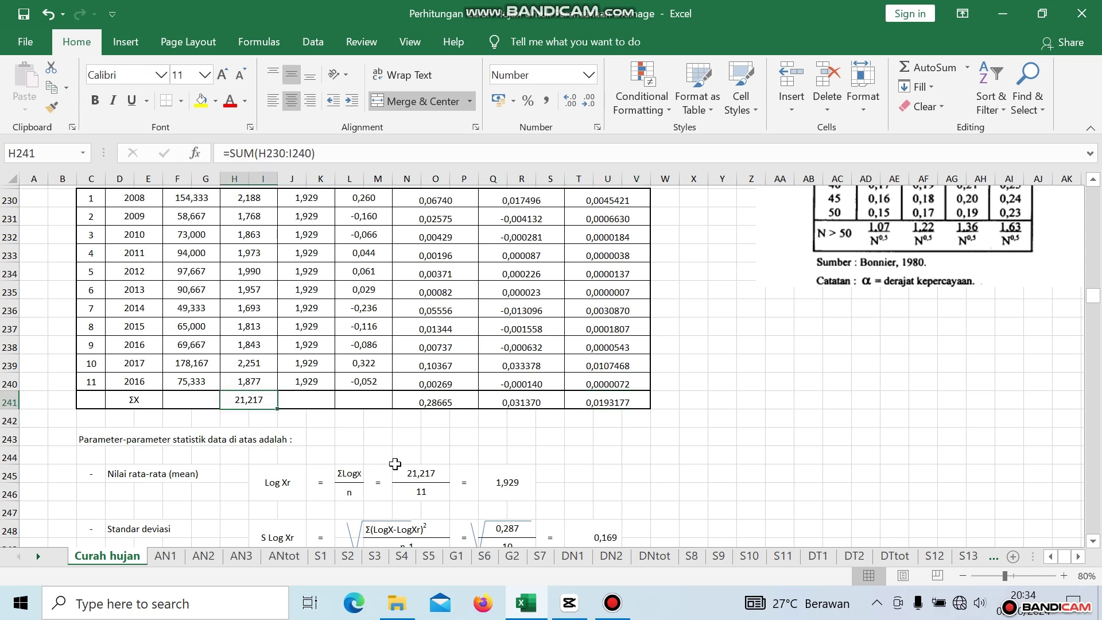
{"action": "left_click", "coordinate": [440, 492]}
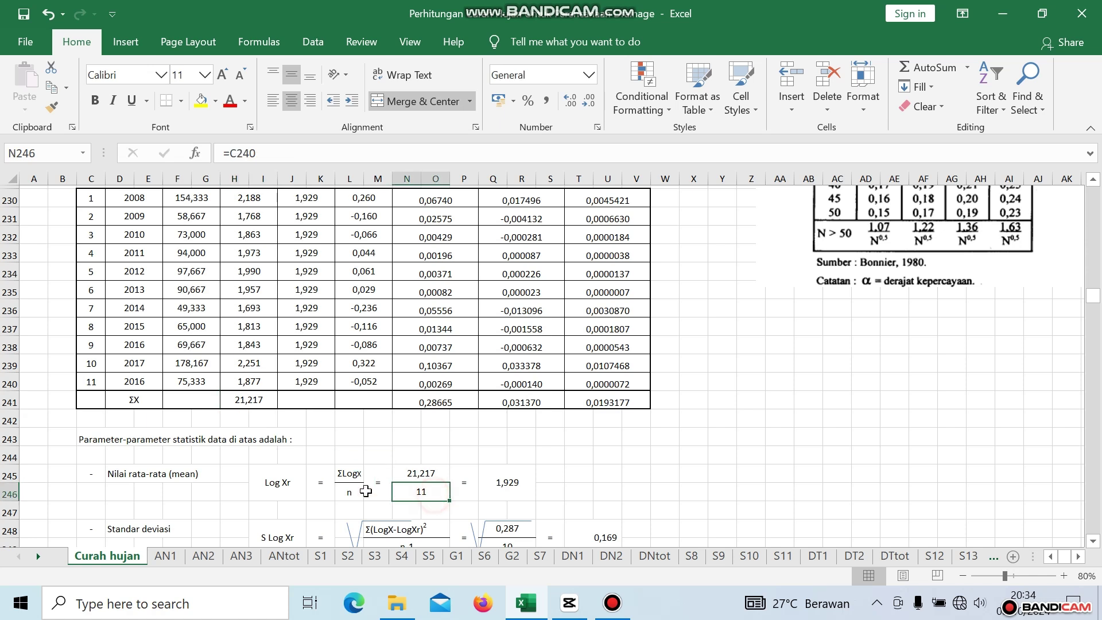
{"action": "left_click", "coordinate": [89, 380]}
{"action": "left_click", "coordinate": [507, 482]}
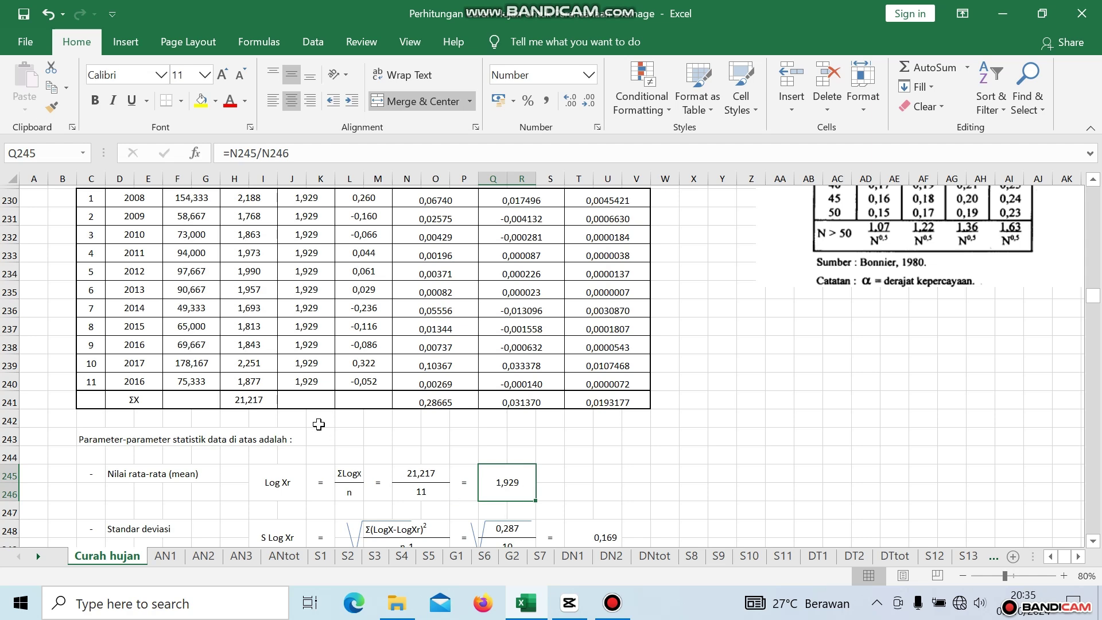
- Review the standard deviation calculation for S Log Xr and inspect its square-root formula in T248
{"action": "scroll", "coordinate": [308, 258], "scroll_direction": "up", "scroll_amount": 3}
{"action": "scroll", "coordinate": [434, 370], "scroll_direction": "down", "scroll_amount": 7}
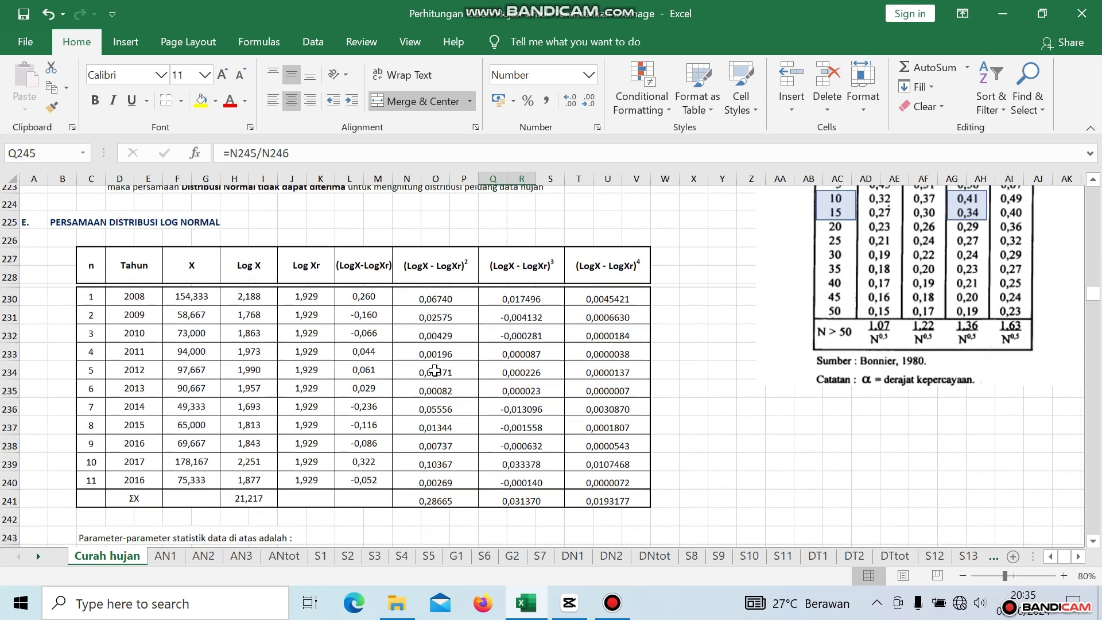
{"action": "scroll", "coordinate": [434, 370], "scroll_direction": "up", "scroll_amount": 1}
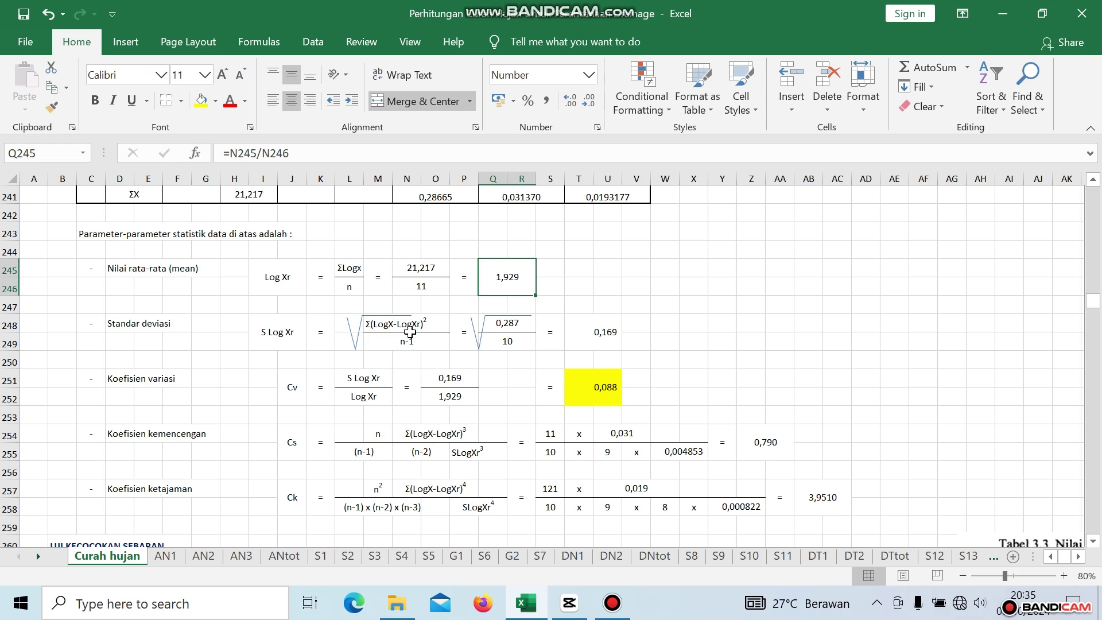
{"action": "left_click", "coordinate": [604, 337]}
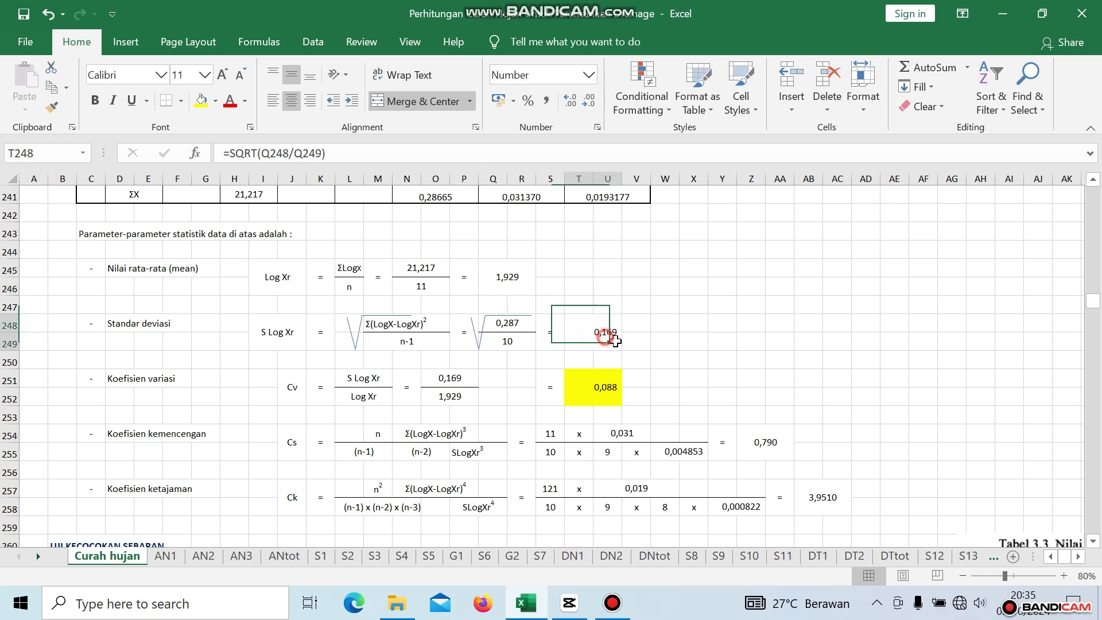
- Inspect the coefficient of variation formula in T251 and review the Log Normal skewness (Cs) and kurtosis (Ck) calculations
{"action": "scroll", "coordinate": [725, 354], "scroll_direction": "down", "scroll_amount": 1}
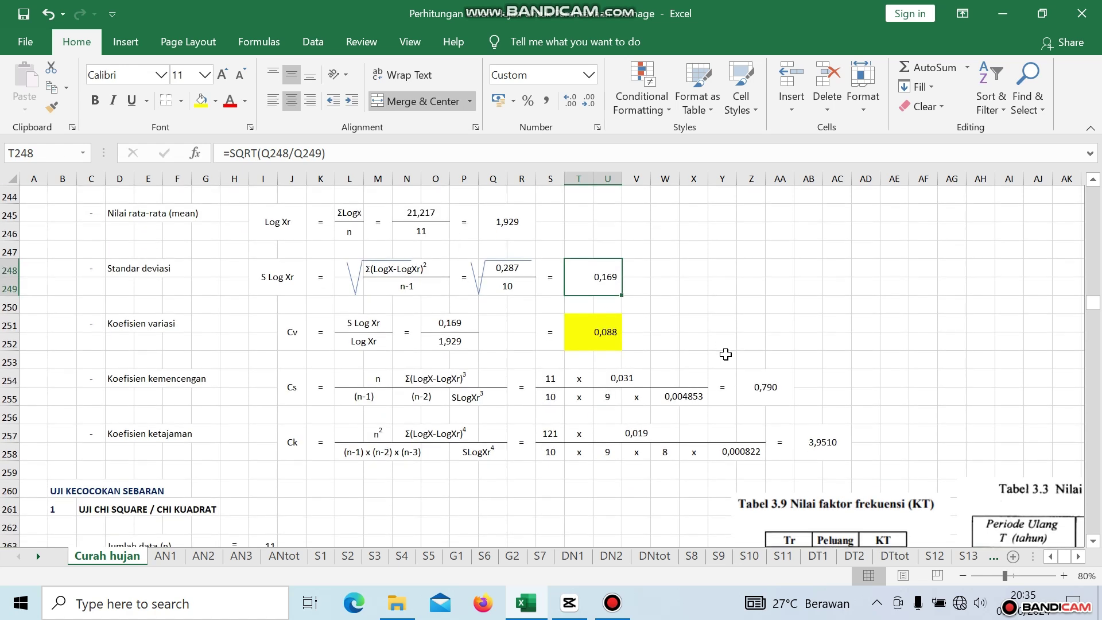
{"action": "left_click", "coordinate": [606, 344]}
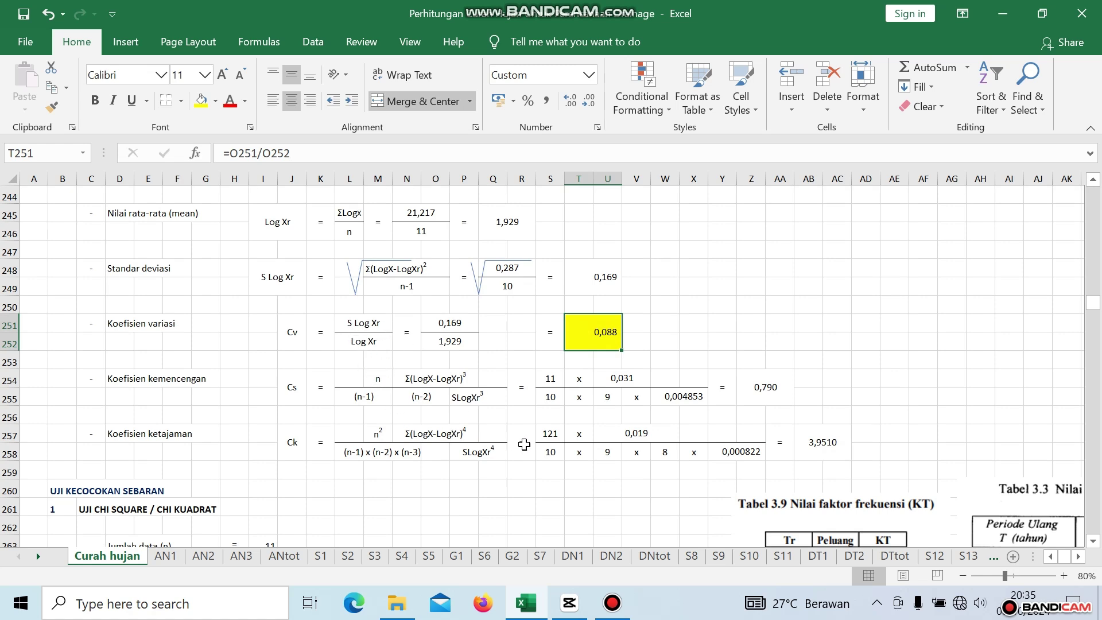
{"action": "scroll", "coordinate": [731, 390], "scroll_direction": "down", "scroll_amount": 2}
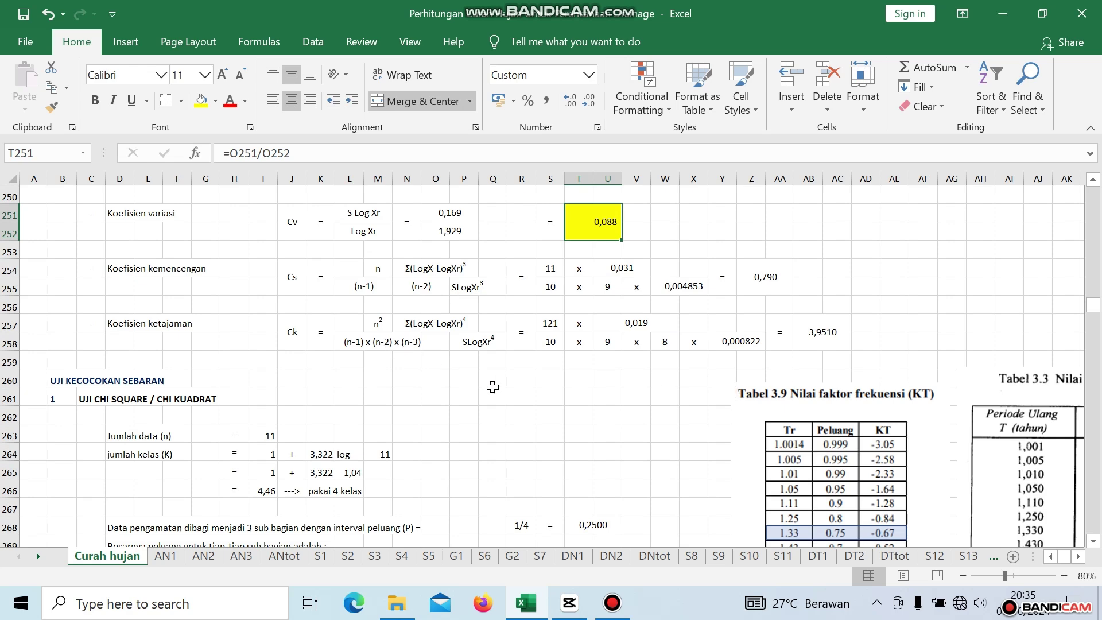
- Review the Log Normal chi-square class setup and check the frequency factors k for P = 0,25, 0,50 and 0,75
{"action": "scroll", "coordinate": [570, 380], "scroll_direction": "down", "scroll_amount": 3}
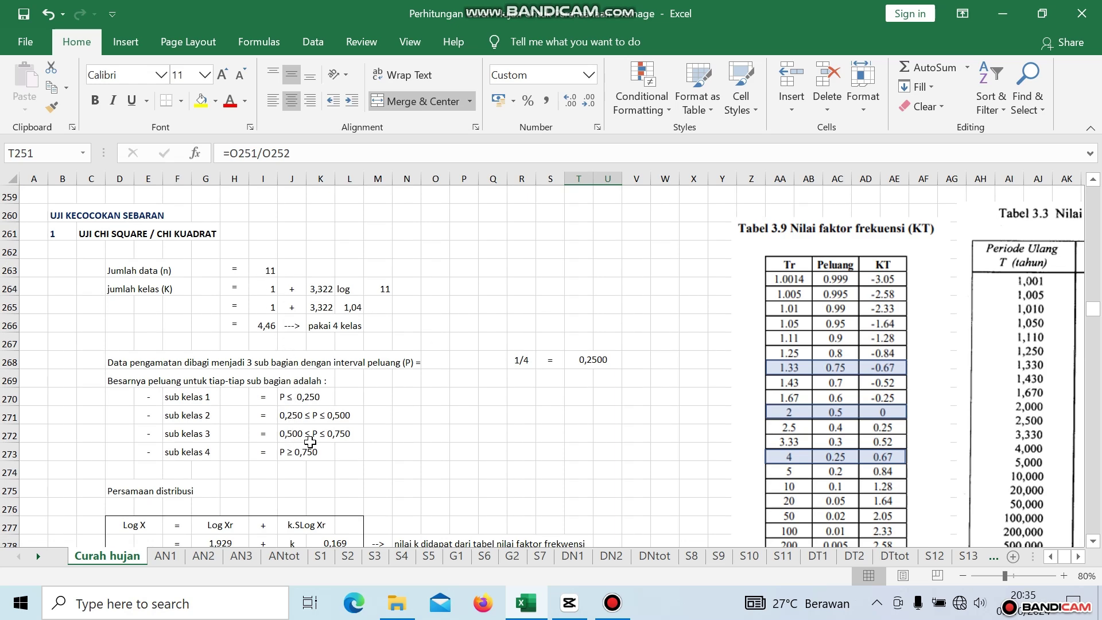
{"action": "scroll", "coordinate": [310, 442], "scroll_direction": "down", "scroll_amount": 5}
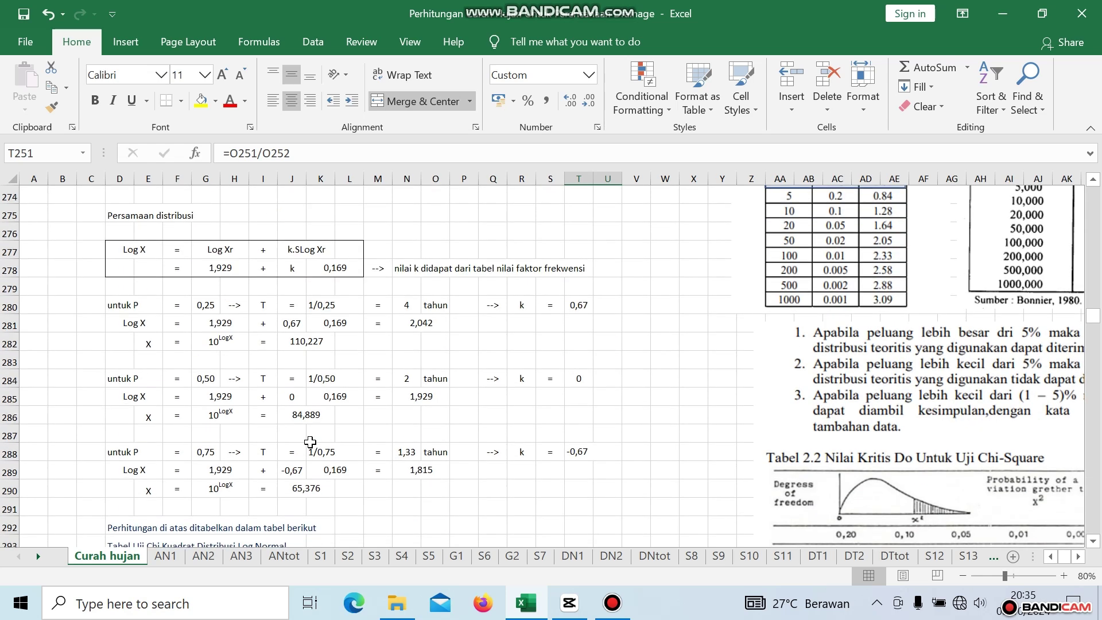
{"action": "scroll", "coordinate": [309, 442], "scroll_direction": "down", "scroll_amount": 1}
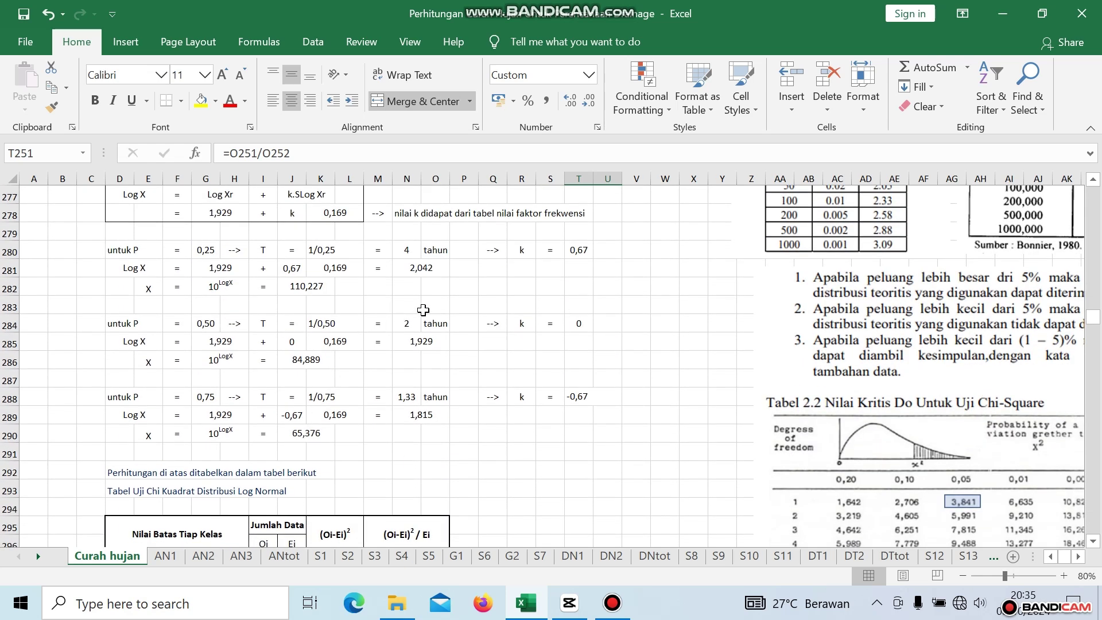
{"action": "left_click", "coordinate": [578, 254]}
{"action": "left_click", "coordinate": [579, 323]}
{"action": "left_click", "coordinate": [579, 396]}
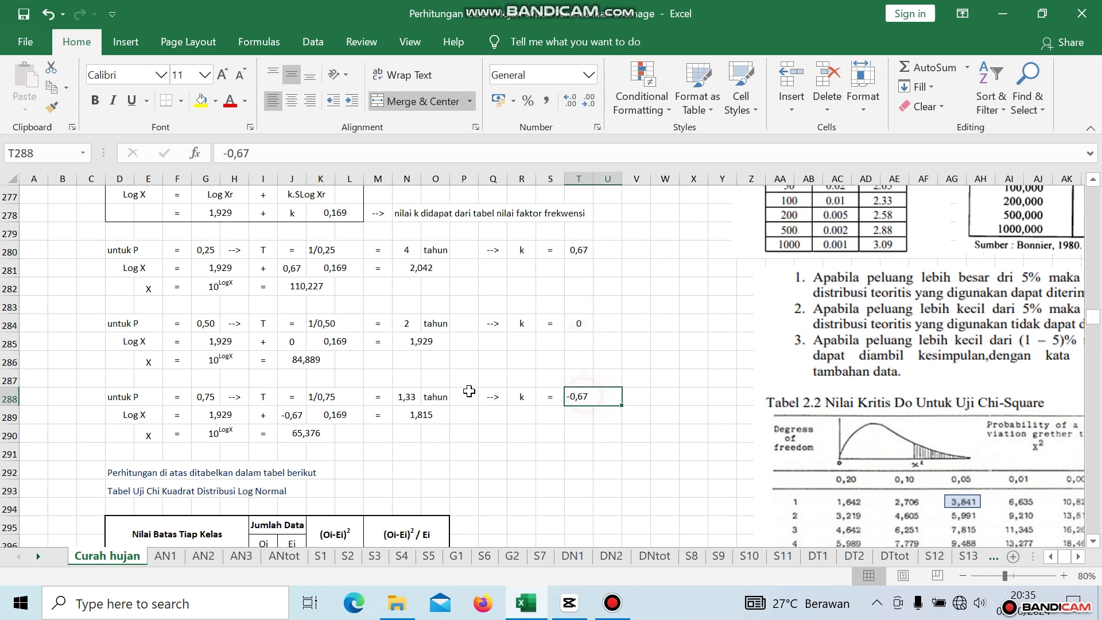
- Trace the first class limit in G297 of the chi-square table and compare the limits with the yearly rainfall data X
{"action": "scroll", "coordinate": [468, 391], "scroll_direction": "down", "scroll_amount": 4}
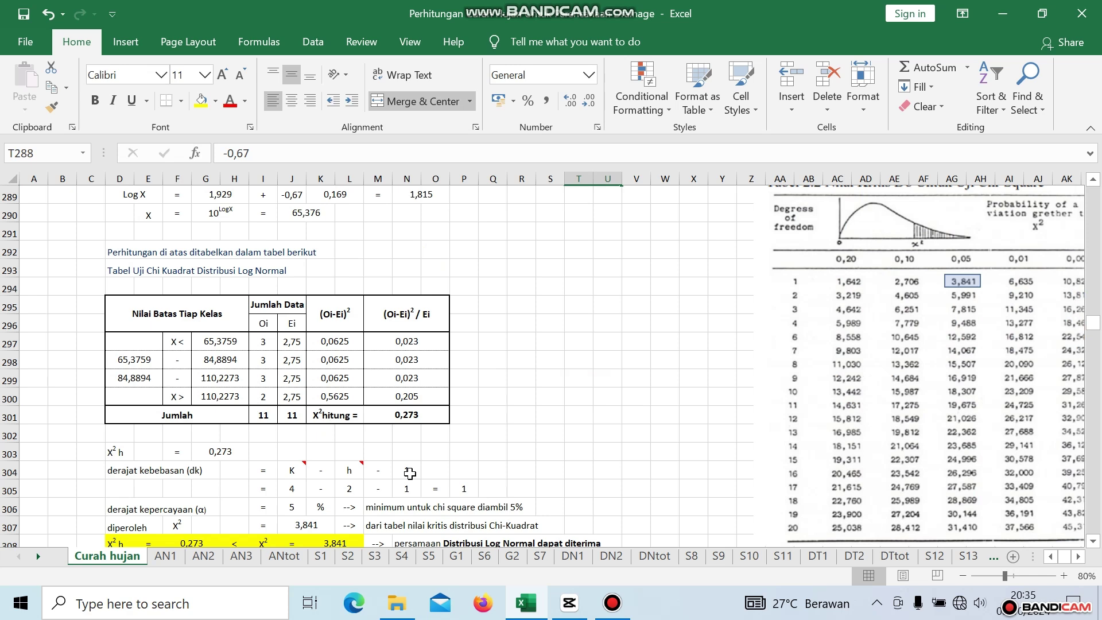
{"action": "left_click", "coordinate": [216, 343]}
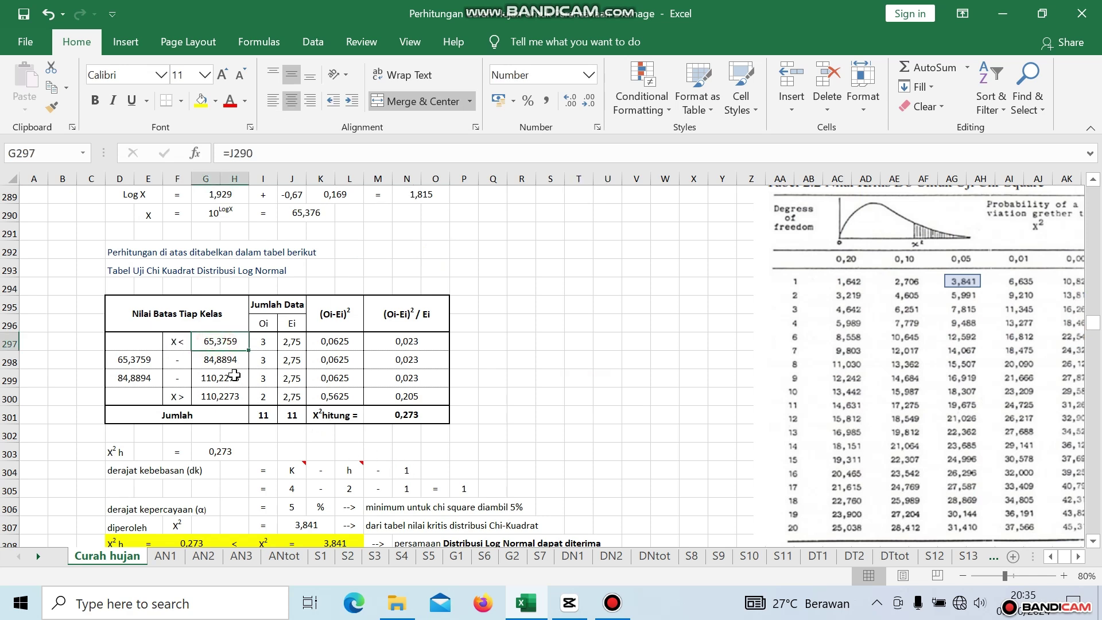
{"action": "scroll", "coordinate": [249, 398], "scroll_direction": "up", "scroll_amount": 2}
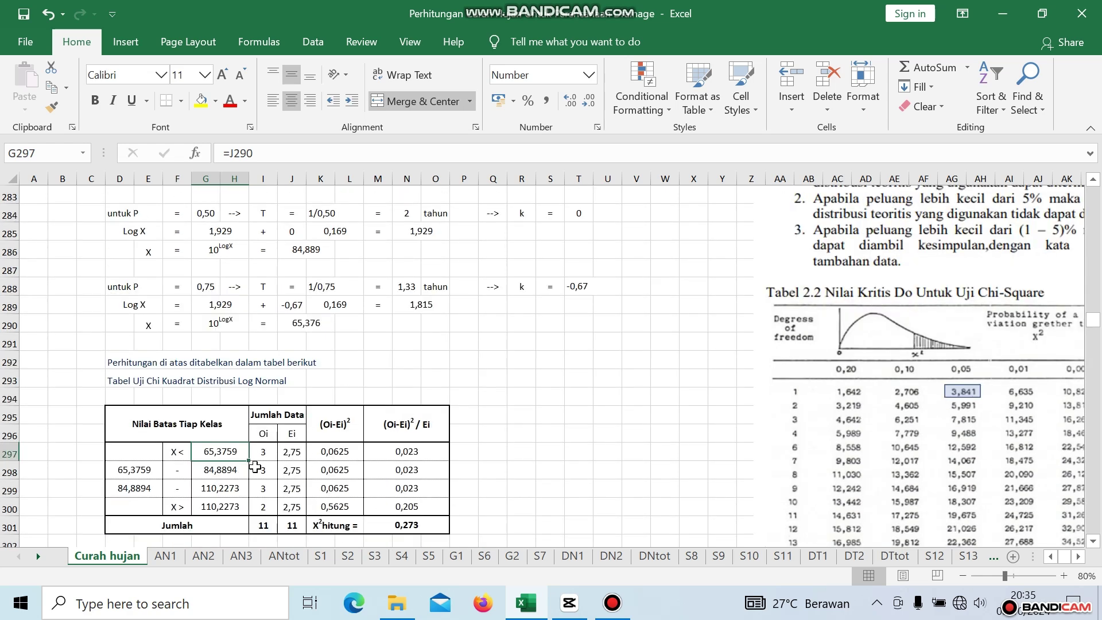
{"action": "scroll", "coordinate": [369, 395], "scroll_direction": "up", "scroll_amount": 18}
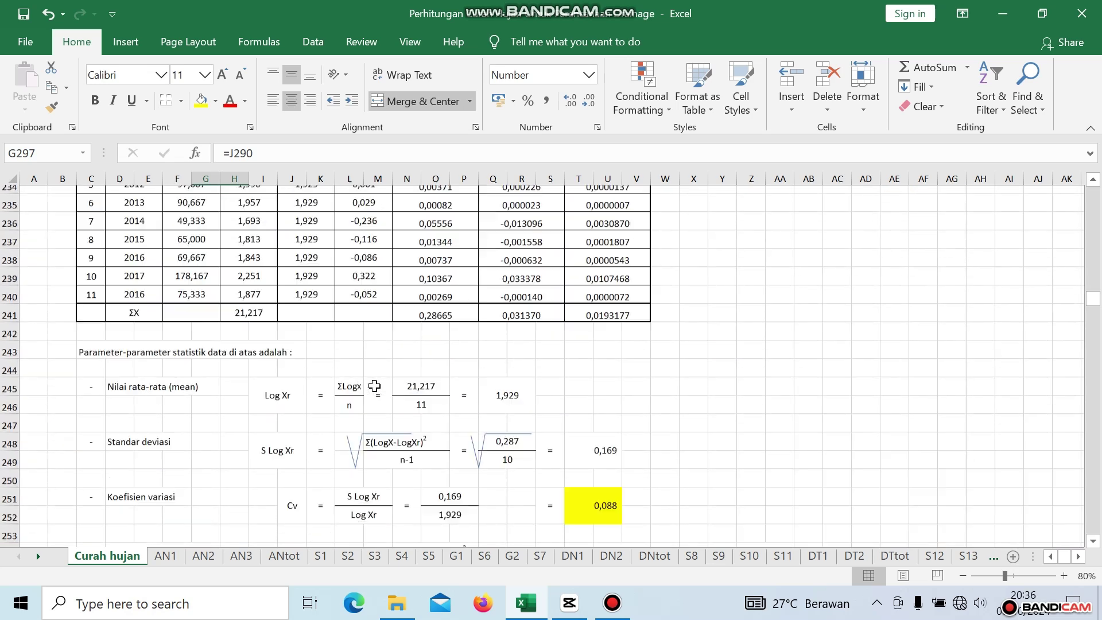
{"action": "scroll", "coordinate": [374, 386], "scroll_direction": "up", "scroll_amount": 2}
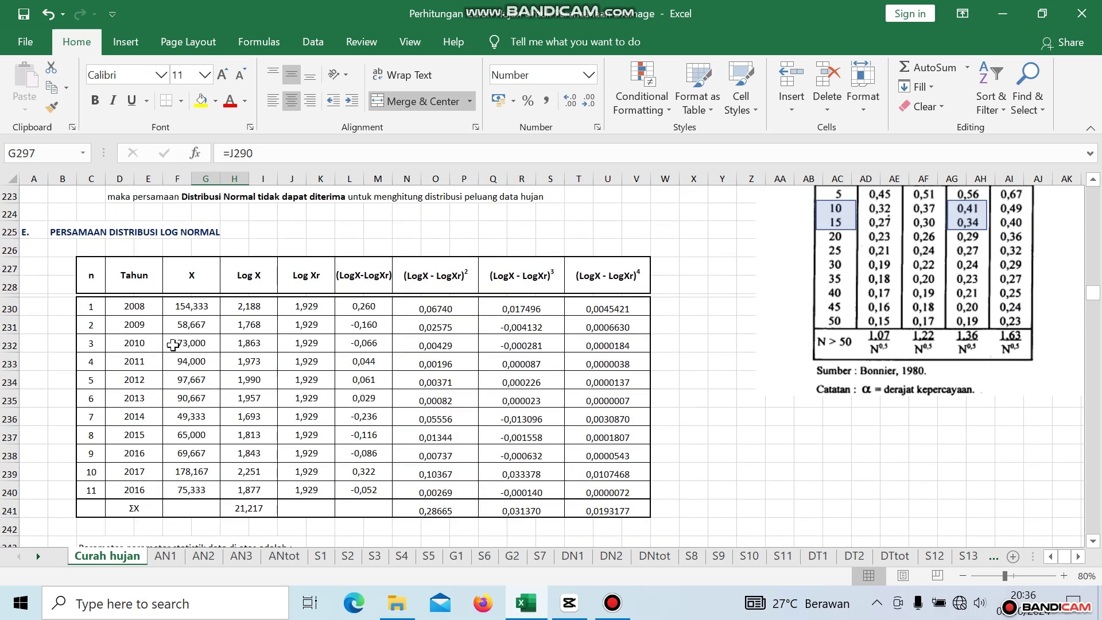
{"action": "scroll", "coordinate": [345, 386], "scroll_direction": "down", "scroll_amount": 10}
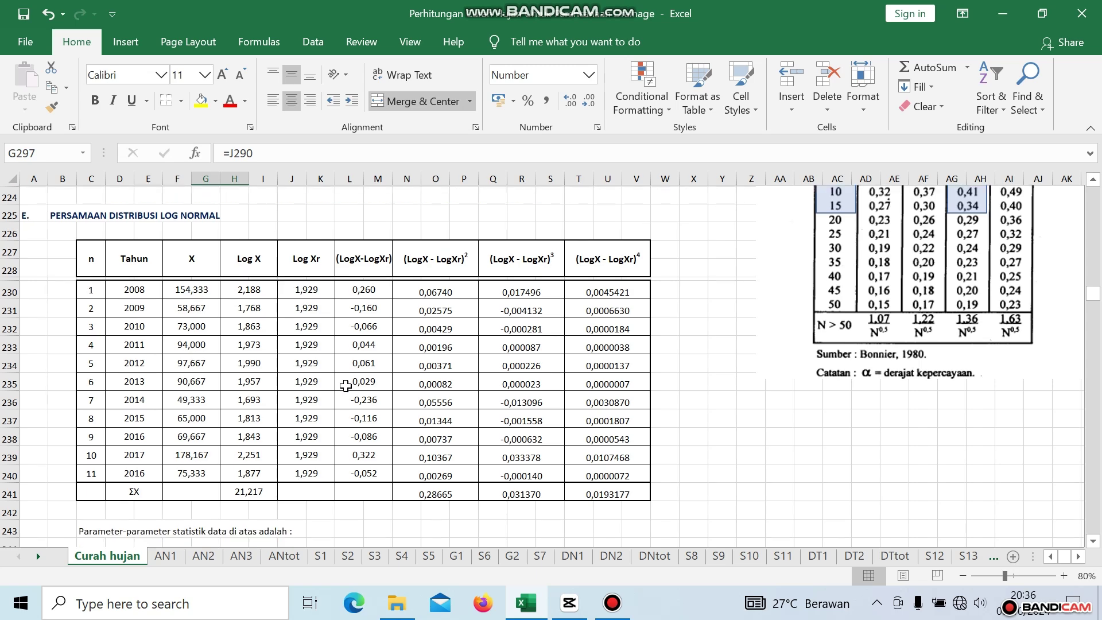
{"action": "scroll", "coordinate": [346, 385], "scroll_direction": "down", "scroll_amount": 13}
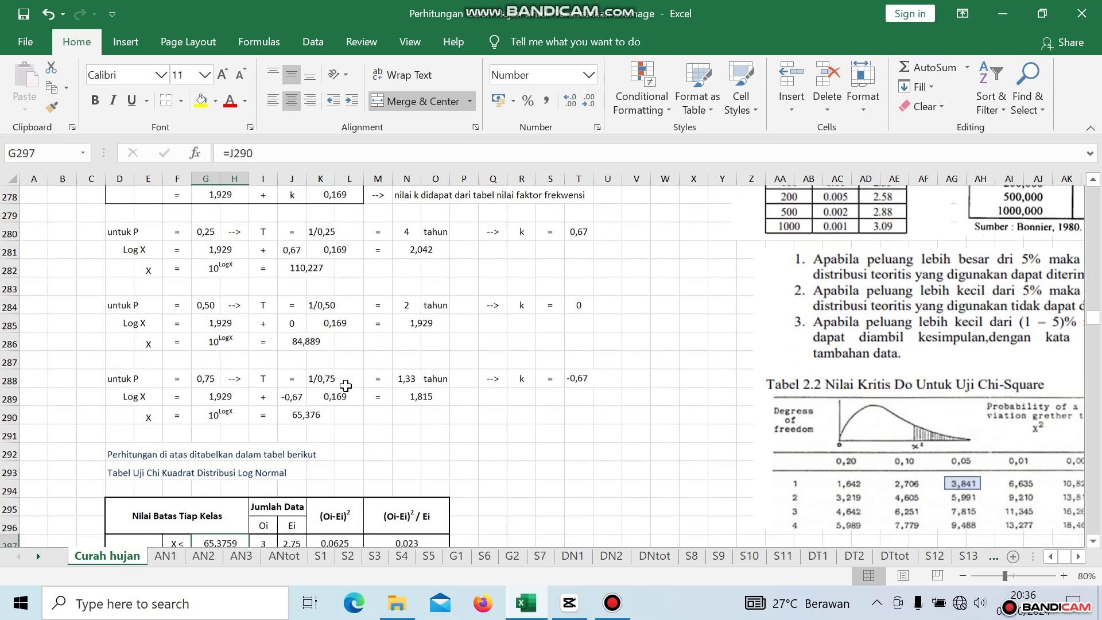
- Check the calculated chi-square sum formula in M301 and compare the critical value in J307 with Tabel 2.2
{"action": "scroll", "coordinate": [345, 386], "scroll_direction": "up", "scroll_amount": 1}
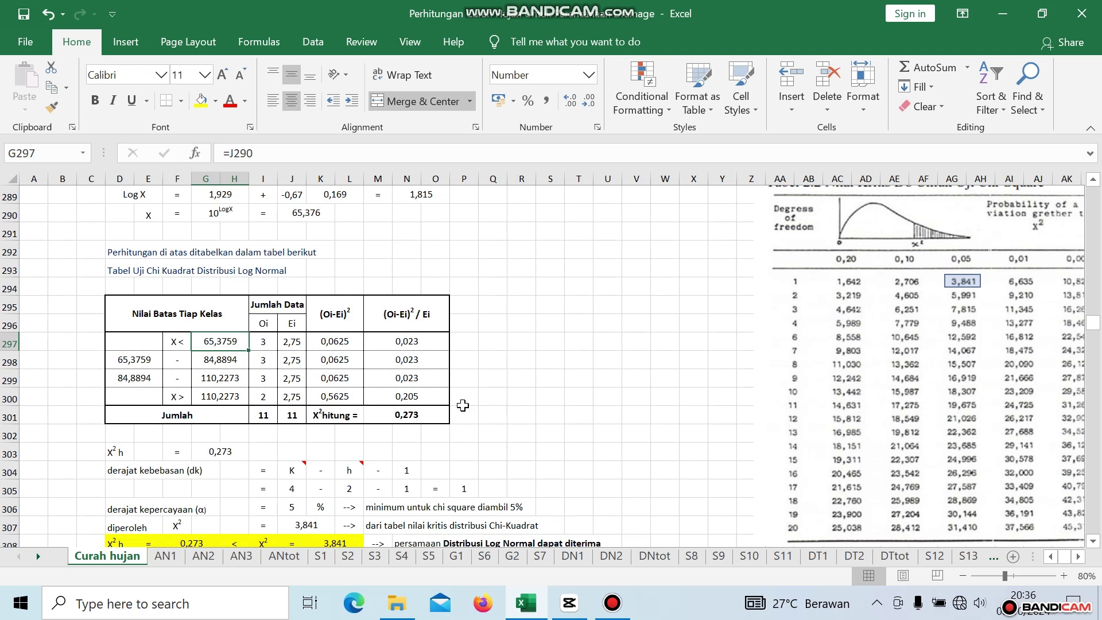
{"action": "left_click", "coordinate": [408, 419]}
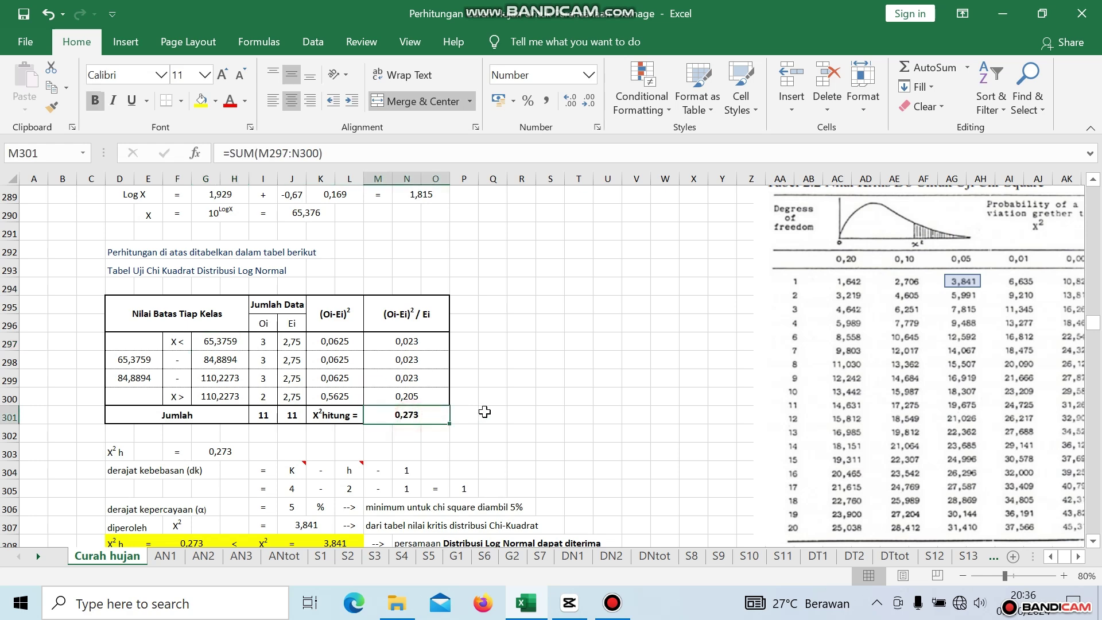
{"action": "scroll", "coordinate": [485, 412], "scroll_direction": "down", "scroll_amount": 2}
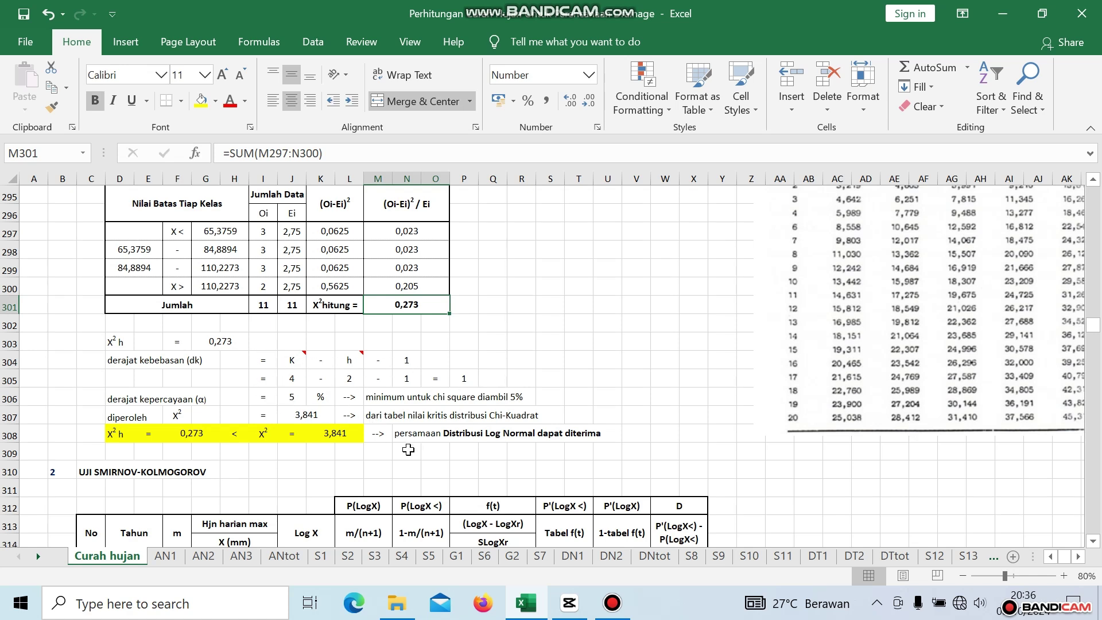
{"action": "left_click", "coordinate": [308, 415]}
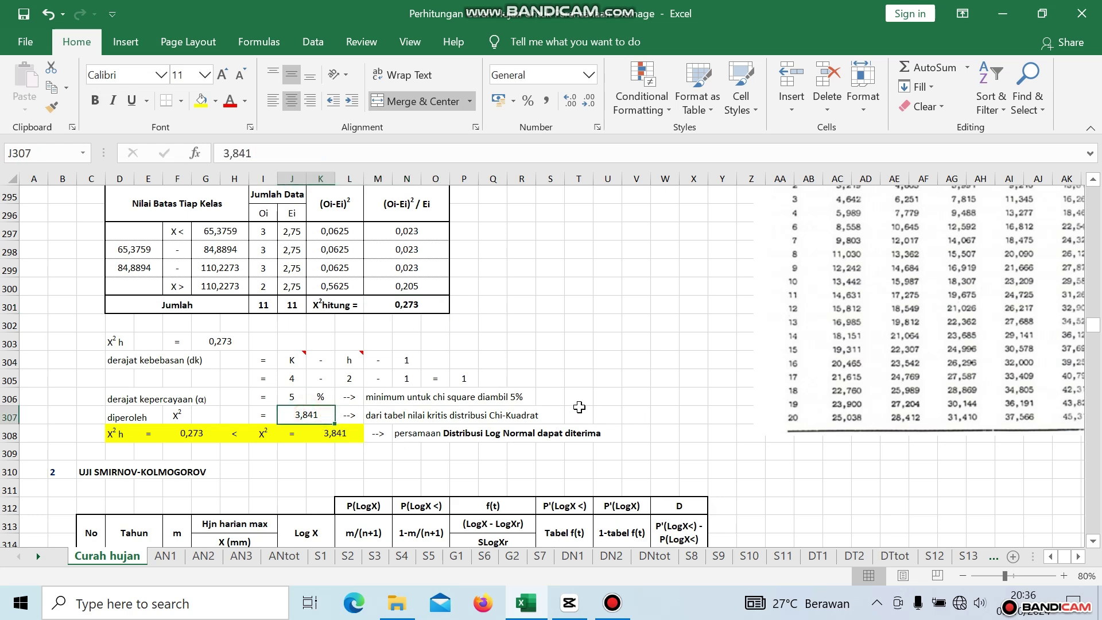
{"action": "scroll", "coordinate": [975, 322], "scroll_direction": "up", "scroll_amount": 4}
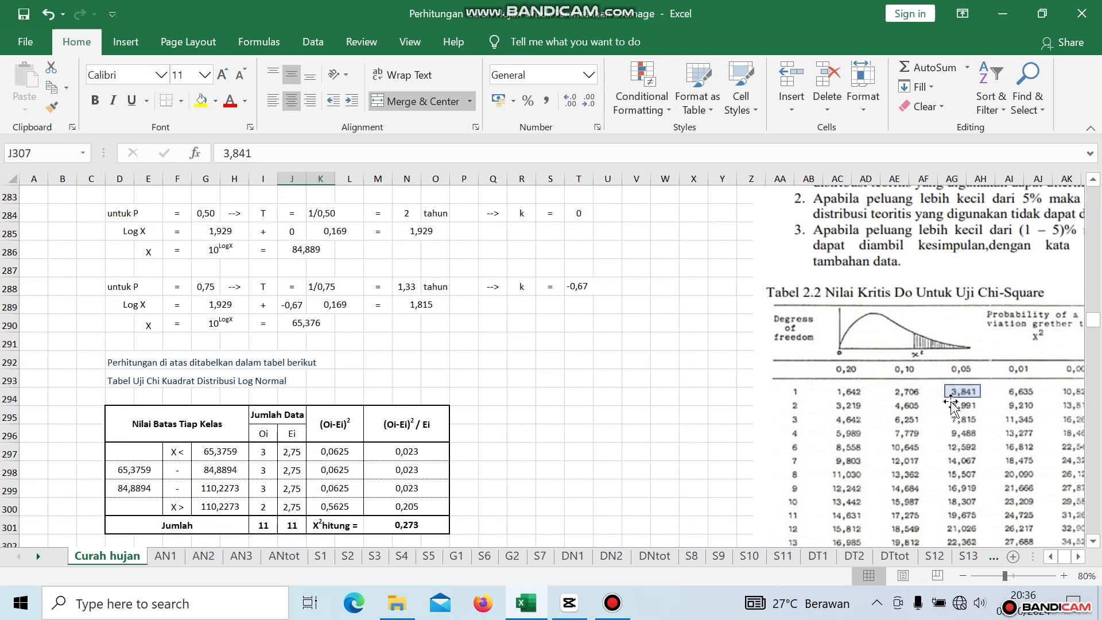
{"action": "scroll", "coordinate": [251, 298], "scroll_direction": "down", "scroll_amount": 7}
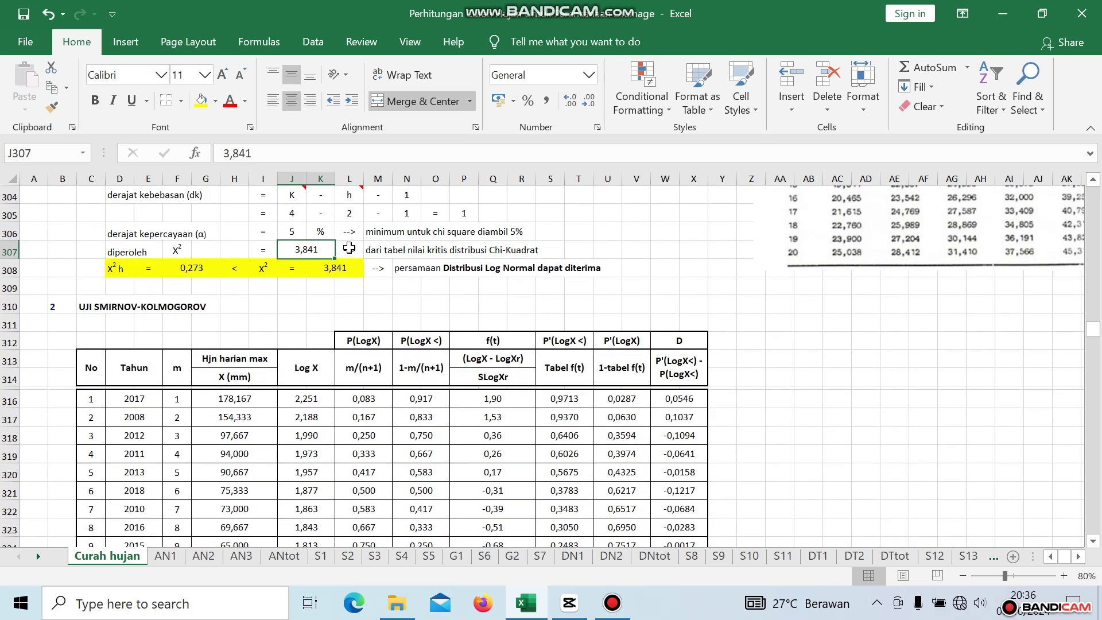
- Review the row 308 comparison of calculated and critical chi-square values, including the source sum in M301 and the reference in K308
{"action": "left_click", "coordinate": [113, 269]}
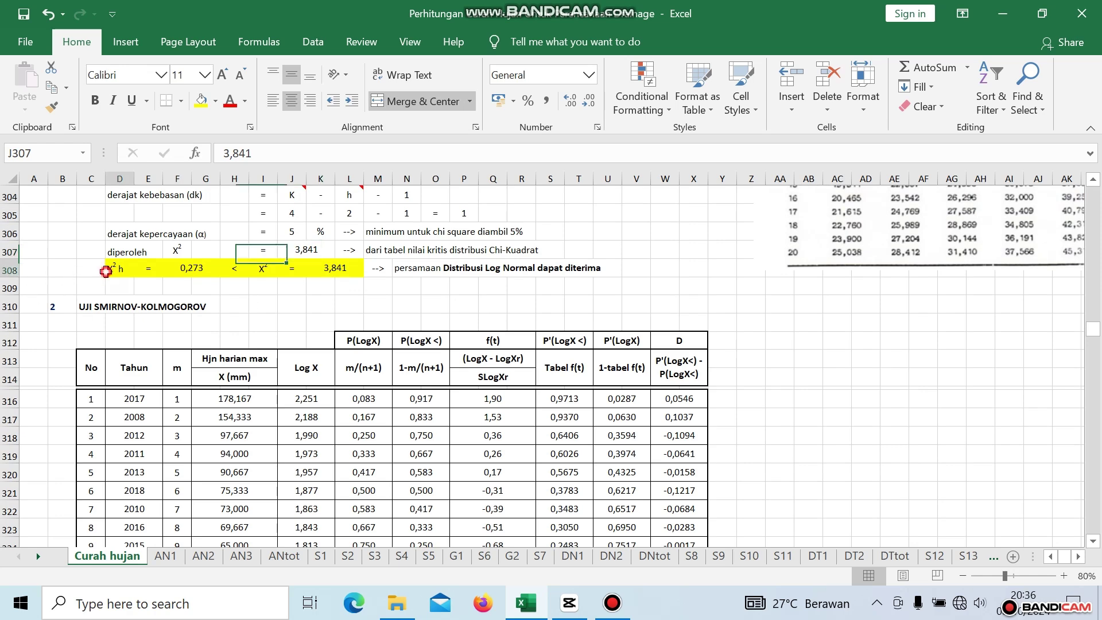
{"action": "scroll", "coordinate": [368, 322], "scroll_direction": "up", "scroll_amount": 1}
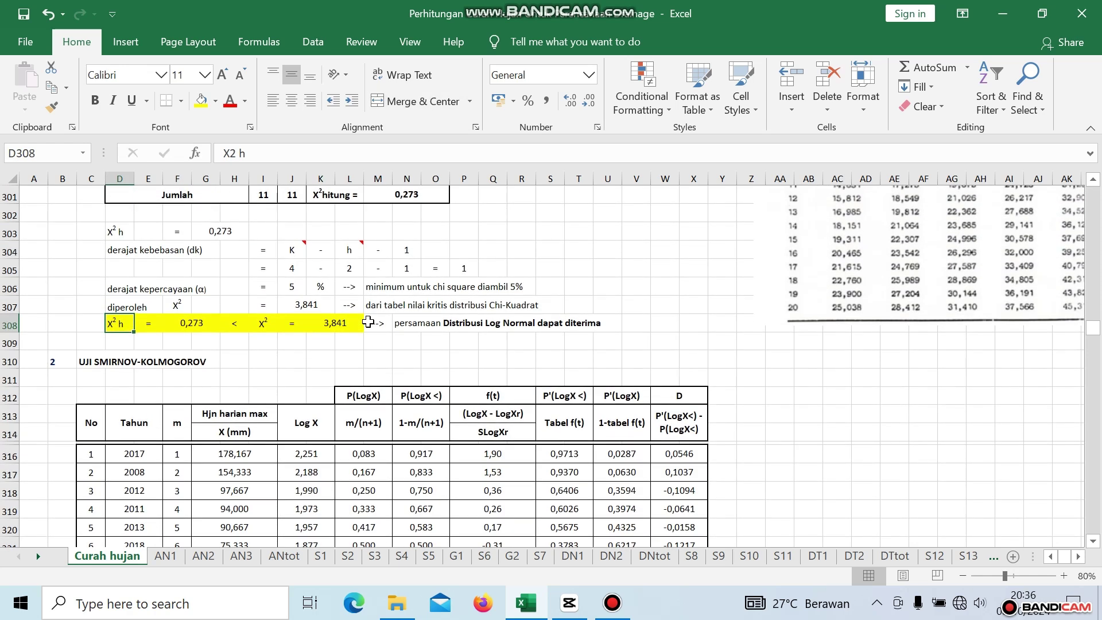
{"action": "scroll", "coordinate": [368, 322], "scroll_direction": "up", "scroll_amount": 2}
{"action": "left_click", "coordinate": [401, 303]}
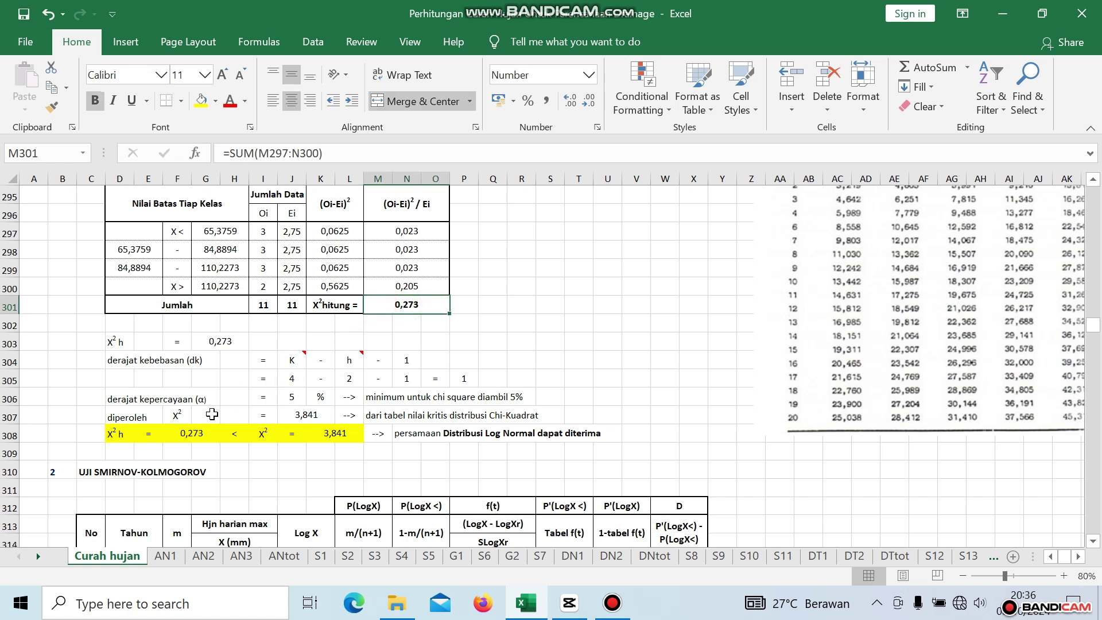
{"action": "left_click", "coordinate": [260, 436]}
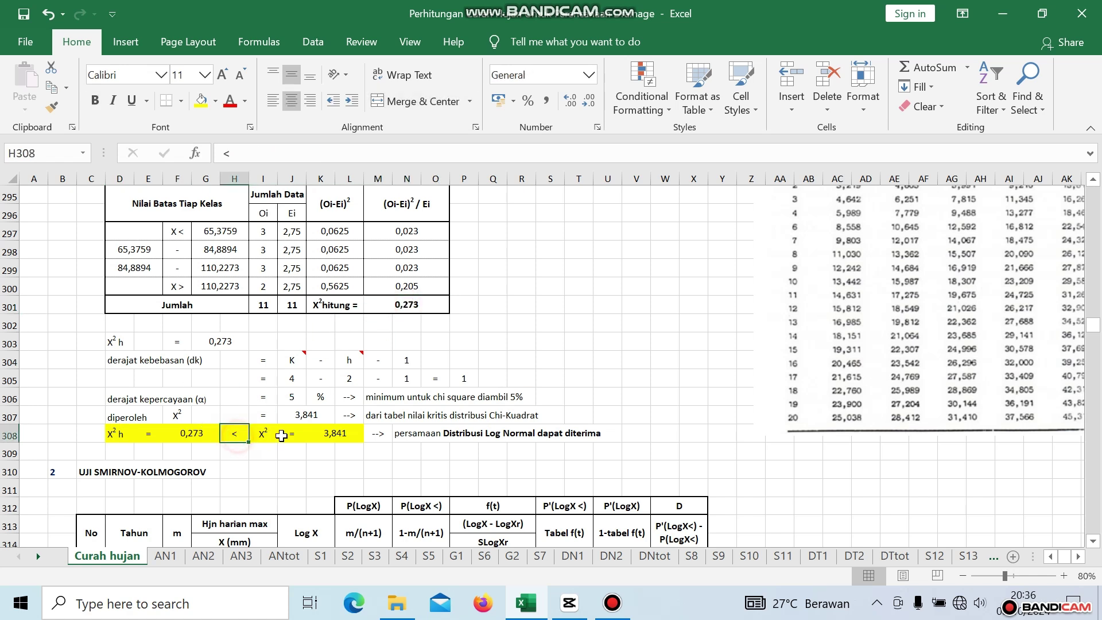
{"action": "left_click", "coordinate": [320, 438]}
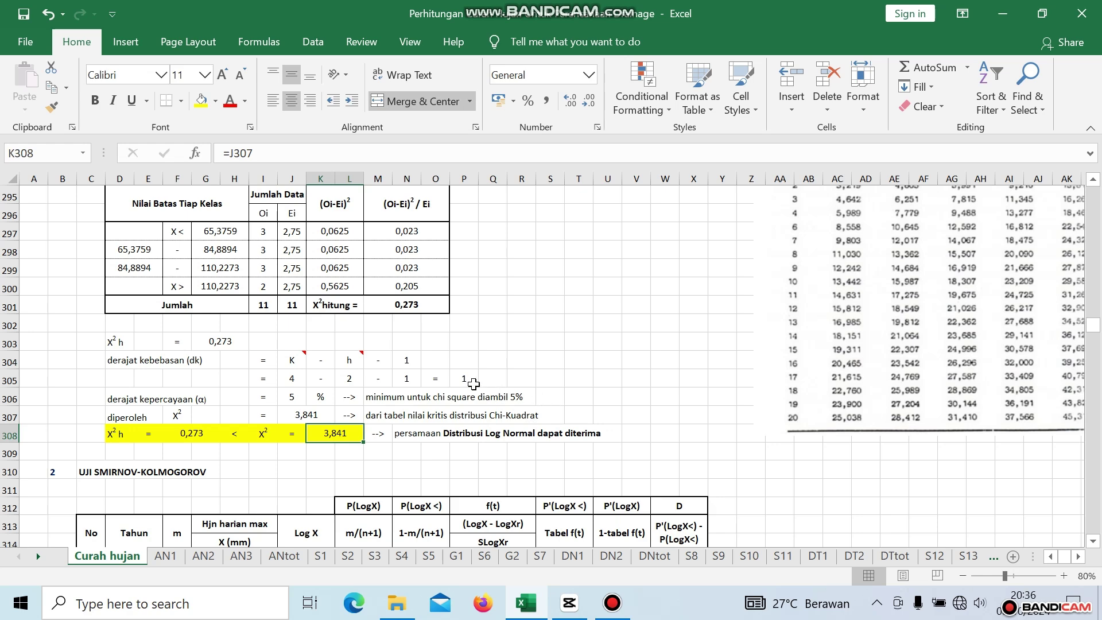
- Examine the Log Normal Smirnov-Kolmogorov table and inspect the LogXr reference in G329
{"action": "scroll", "coordinate": [474, 384], "scroll_direction": "down", "scroll_amount": 3}
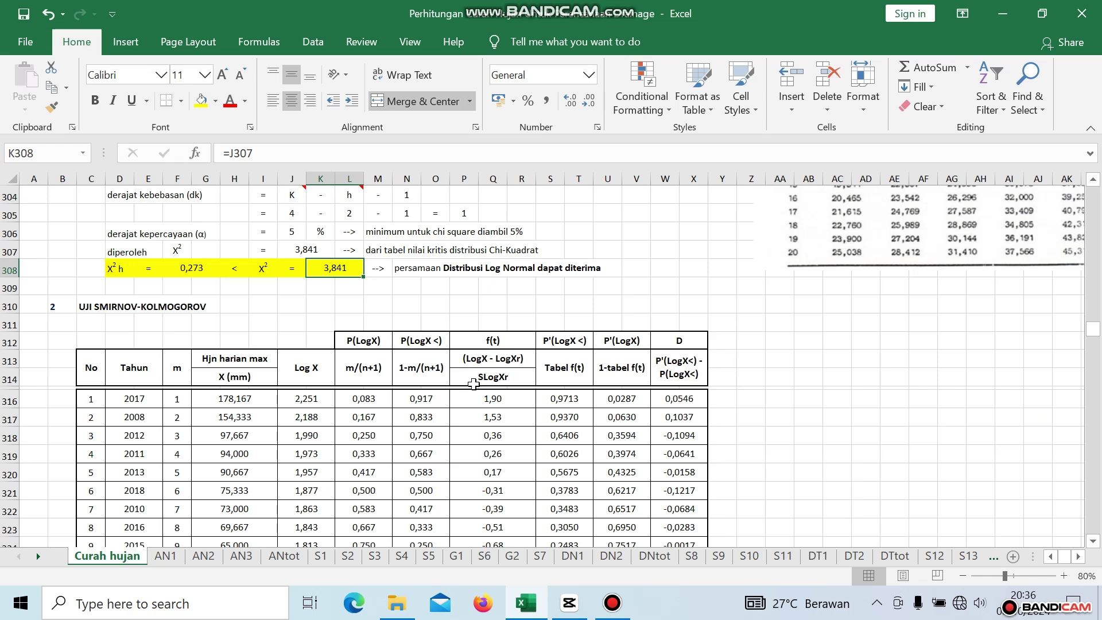
{"action": "scroll", "coordinate": [474, 382], "scroll_direction": "down", "scroll_amount": 1}
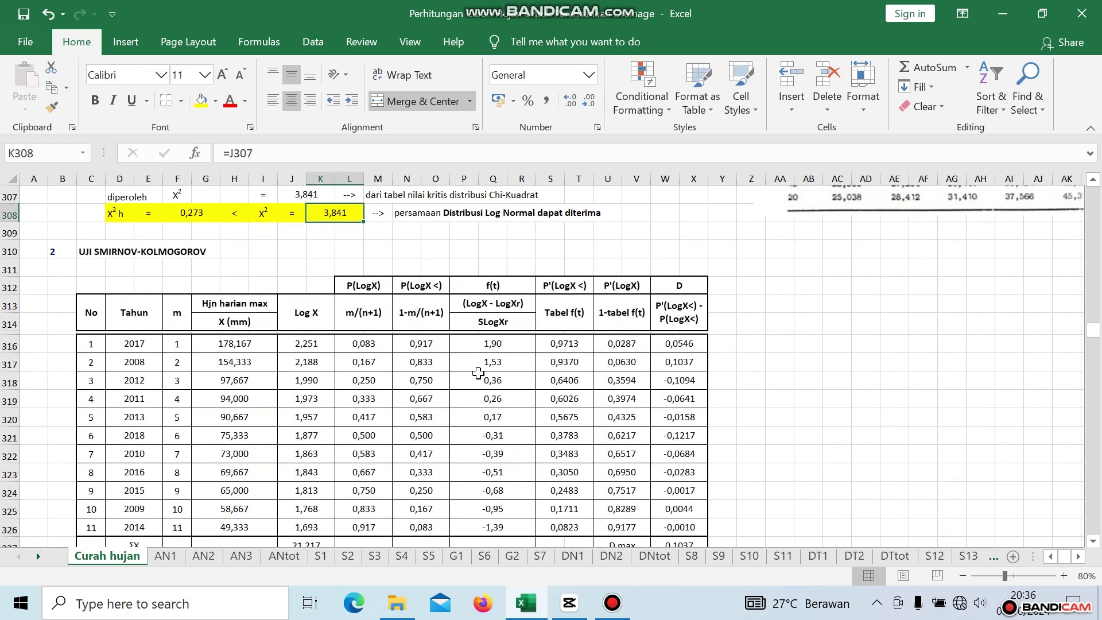
{"action": "scroll", "coordinate": [481, 372], "scroll_direction": "down", "scroll_amount": 1}
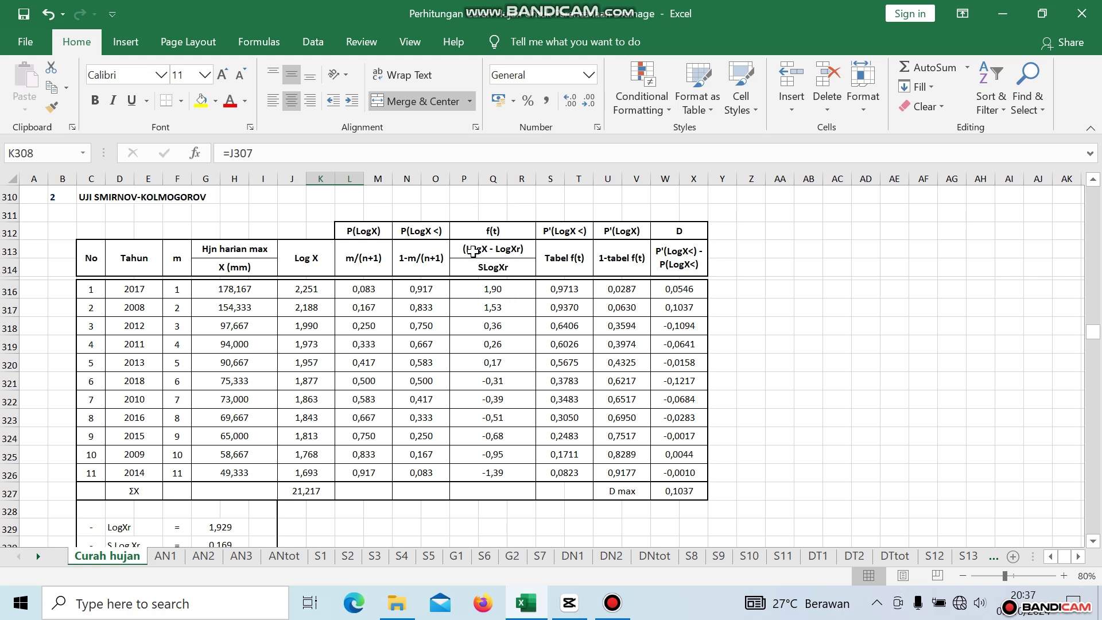
{"action": "scroll", "coordinate": [514, 258], "scroll_direction": "down", "scroll_amount": 1}
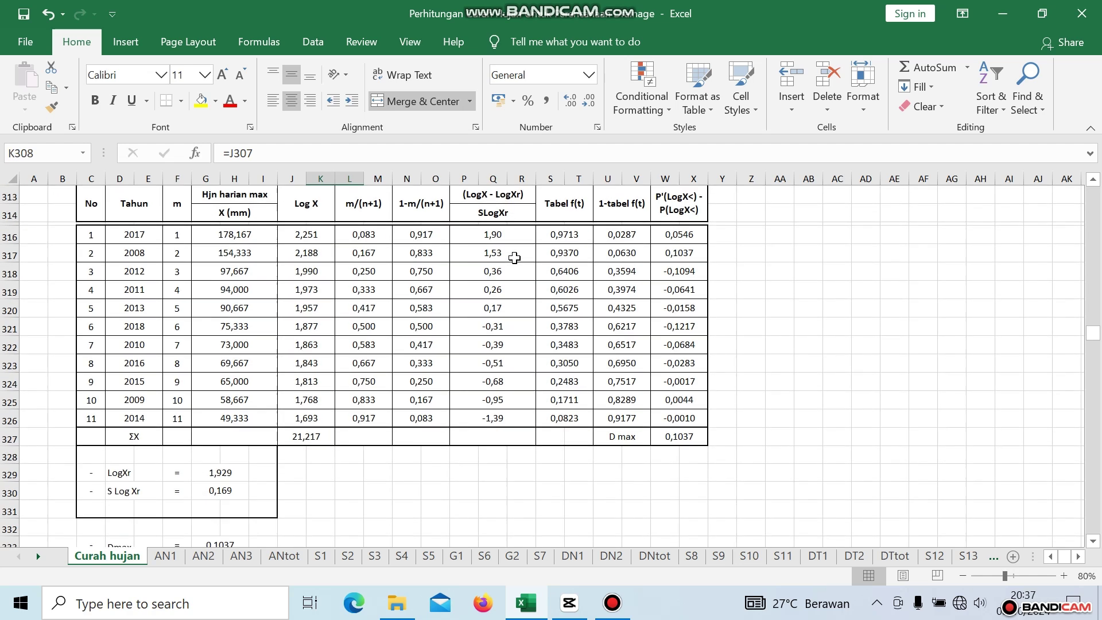
{"action": "left_click", "coordinate": [231, 471]}
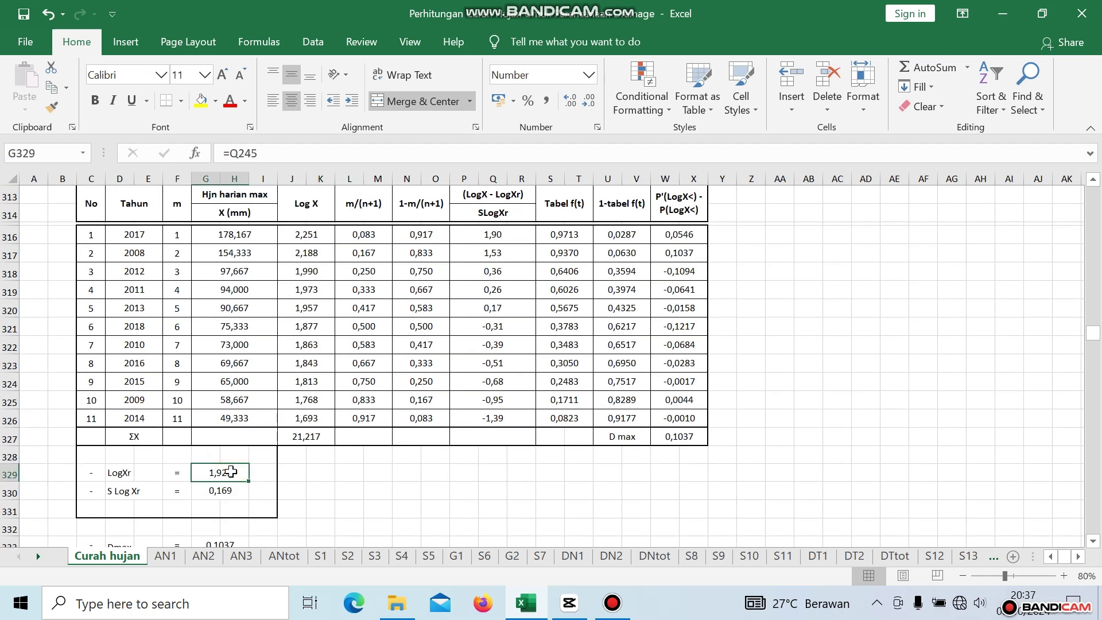
{"action": "scroll", "coordinate": [379, 470], "scroll_direction": "up", "scroll_amount": 2}
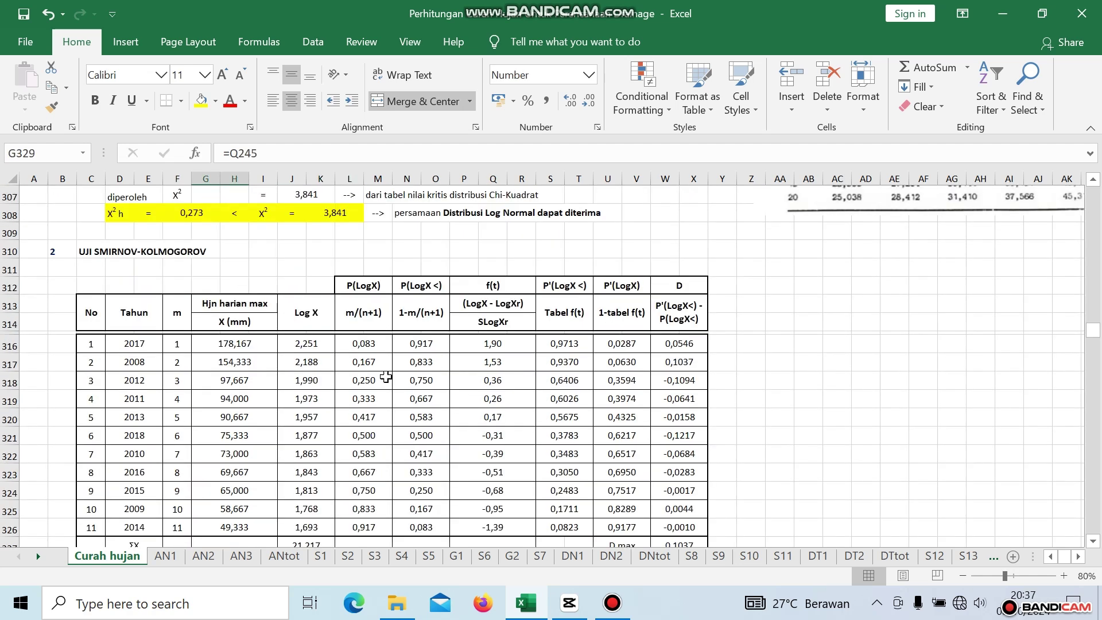
- Check the Log X and f(t) formulas for 2017 in row 316 and the S Log Xr reference in G330
{"action": "left_click", "coordinate": [317, 344]}
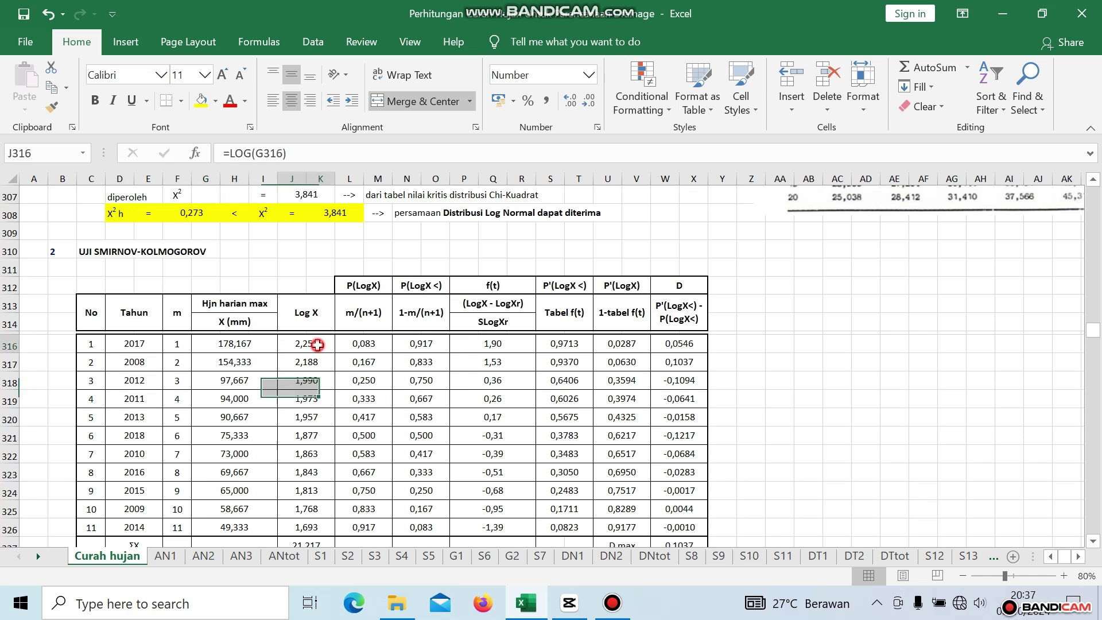
{"action": "left_click", "coordinate": [478, 346]}
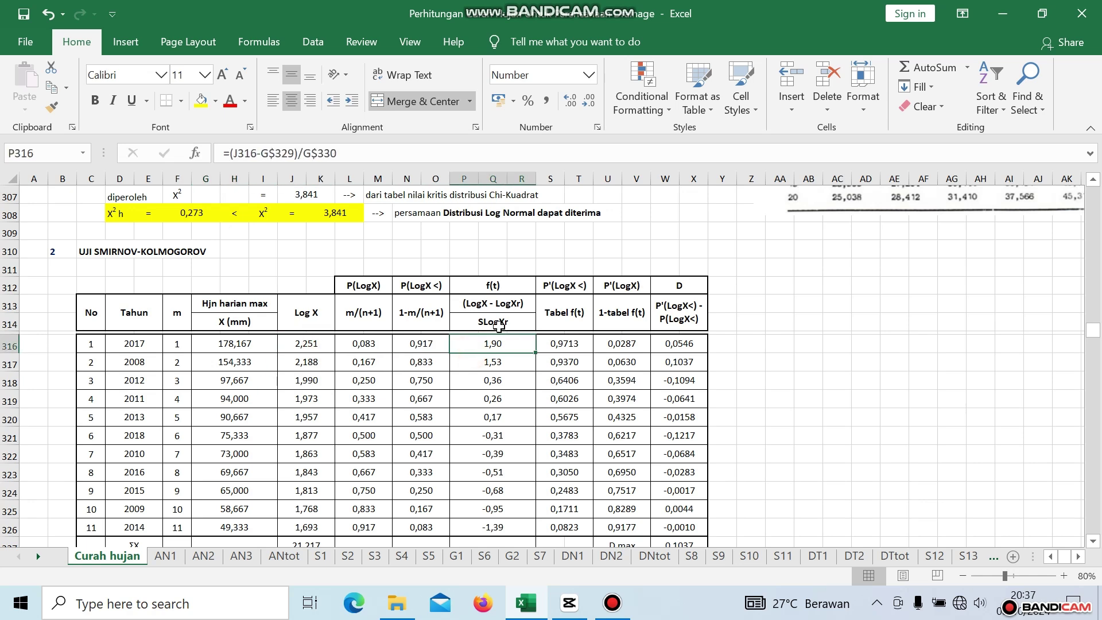
{"action": "scroll", "coordinate": [498, 326], "scroll_direction": "down", "scroll_amount": 3}
{"action": "left_click", "coordinate": [219, 450]}
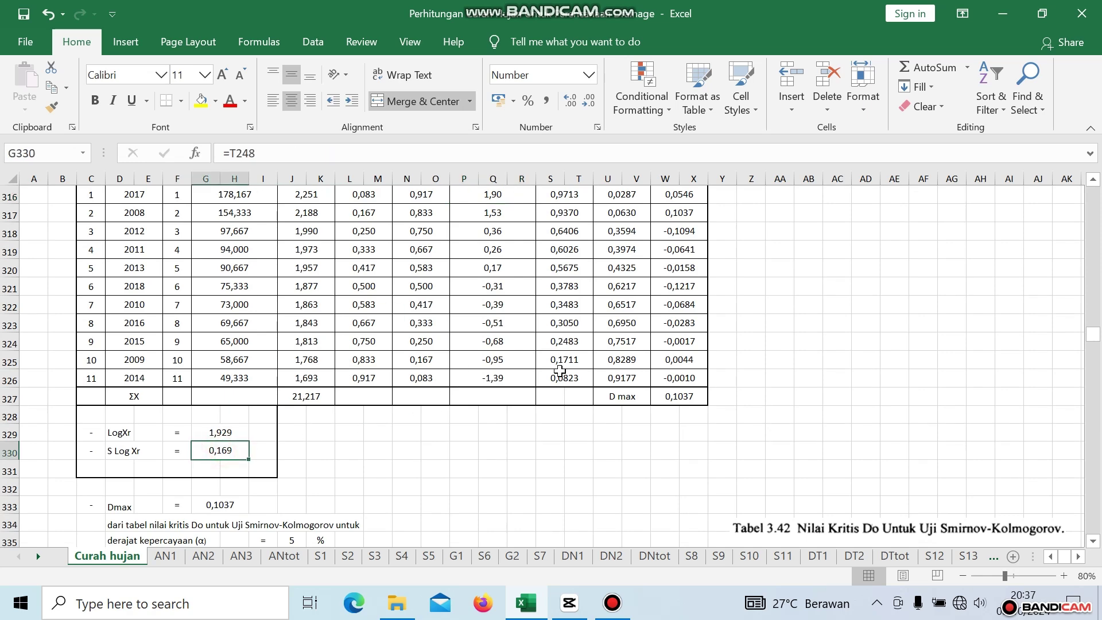
{"action": "scroll", "coordinate": [559, 372], "scroll_direction": "up", "scroll_amount": 3}
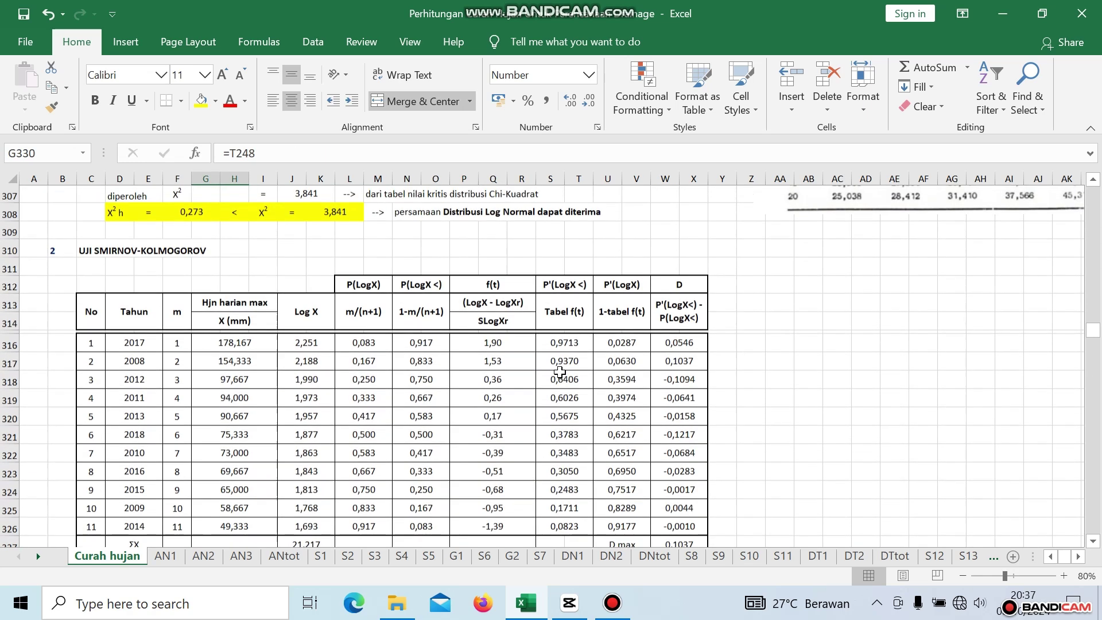
- Check the Tabel f(t) and 1-tabel f(t) cells for 2017 in row 316 and the D max formula in W327
{"action": "left_click", "coordinate": [565, 342]}
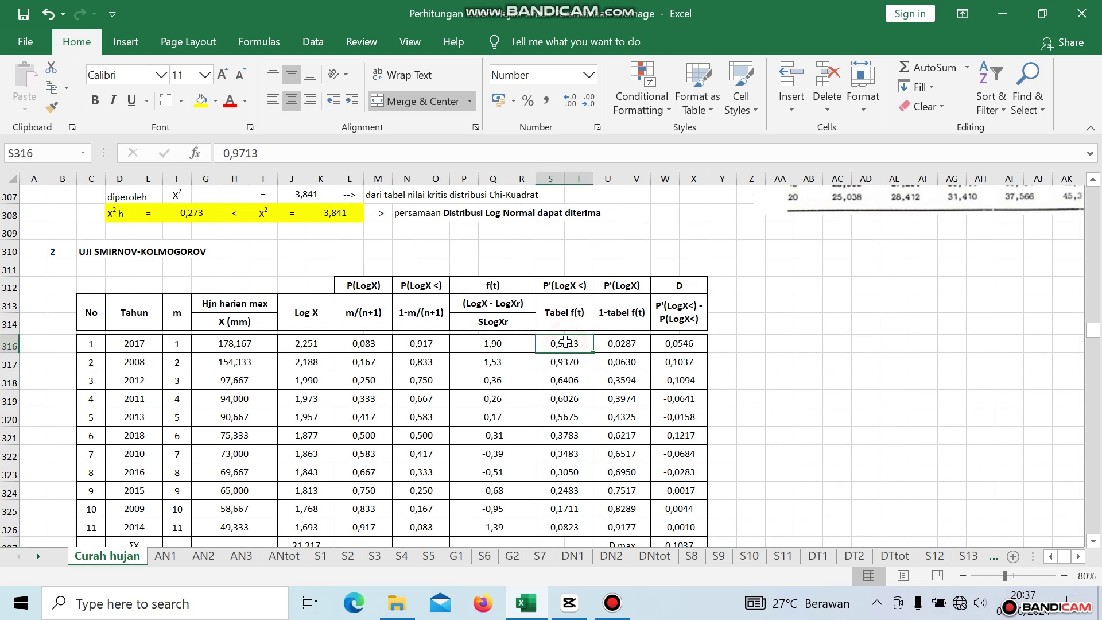
{"action": "left_click", "coordinate": [617, 346]}
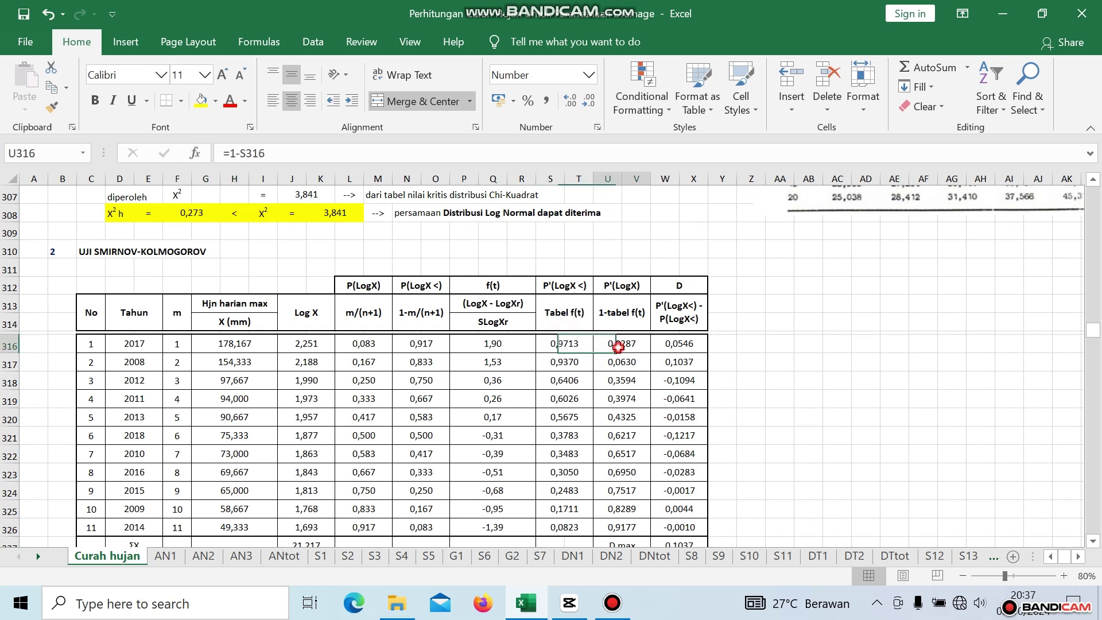
{"action": "left_click", "coordinate": [569, 351]}
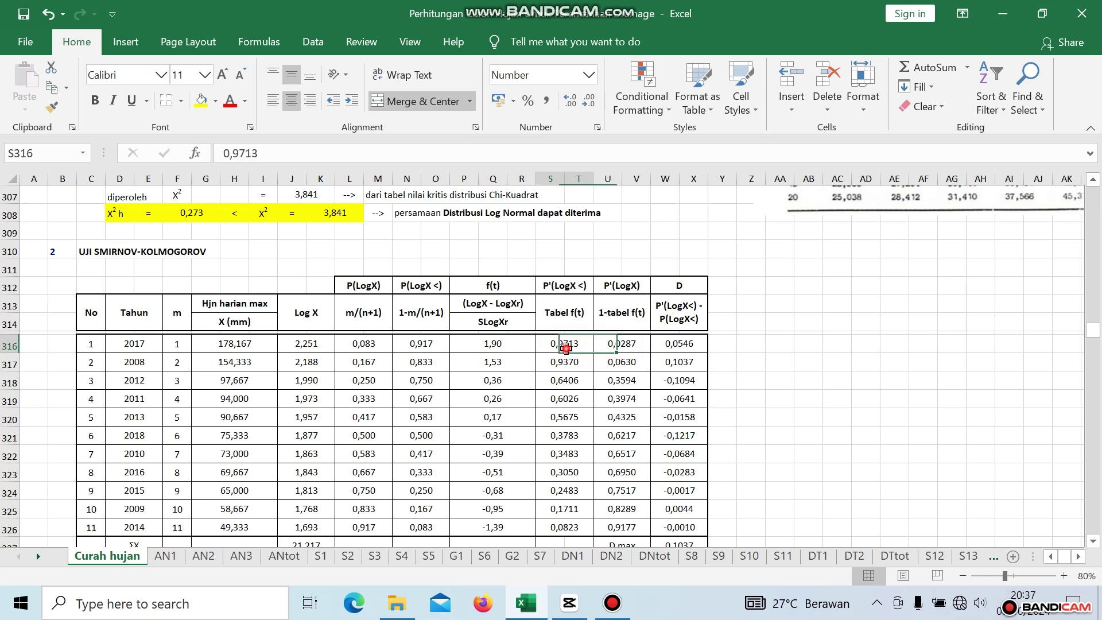
{"action": "left_click", "coordinate": [614, 347]}
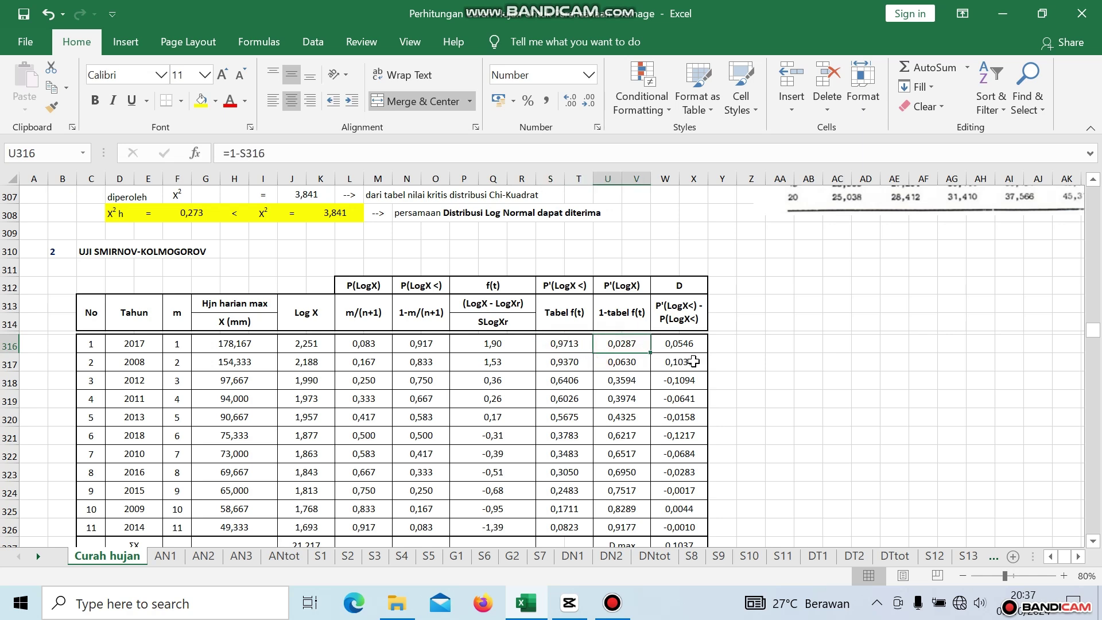
{"action": "scroll", "coordinate": [693, 361], "scroll_direction": "down", "scroll_amount": 2}
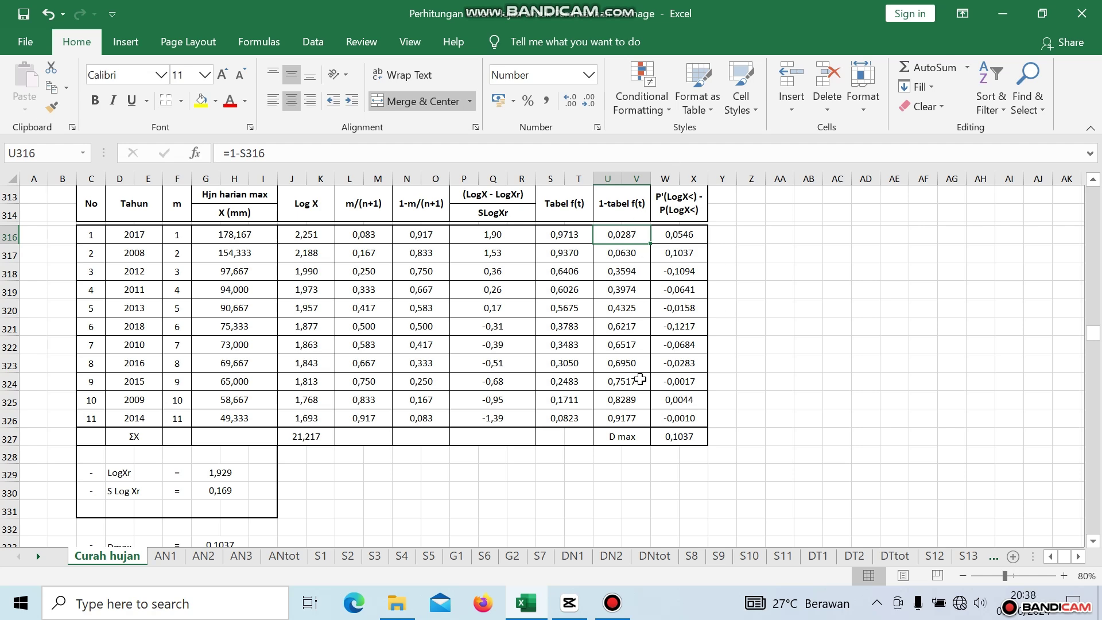
{"action": "left_click", "coordinate": [676, 438]}
- Review the critical Do interpolation beside Tabel 3.42, inspecting the Do formula in P348 and the reference in L350
{"action": "scroll", "coordinate": [683, 467], "scroll_direction": "down", "scroll_amount": 4}
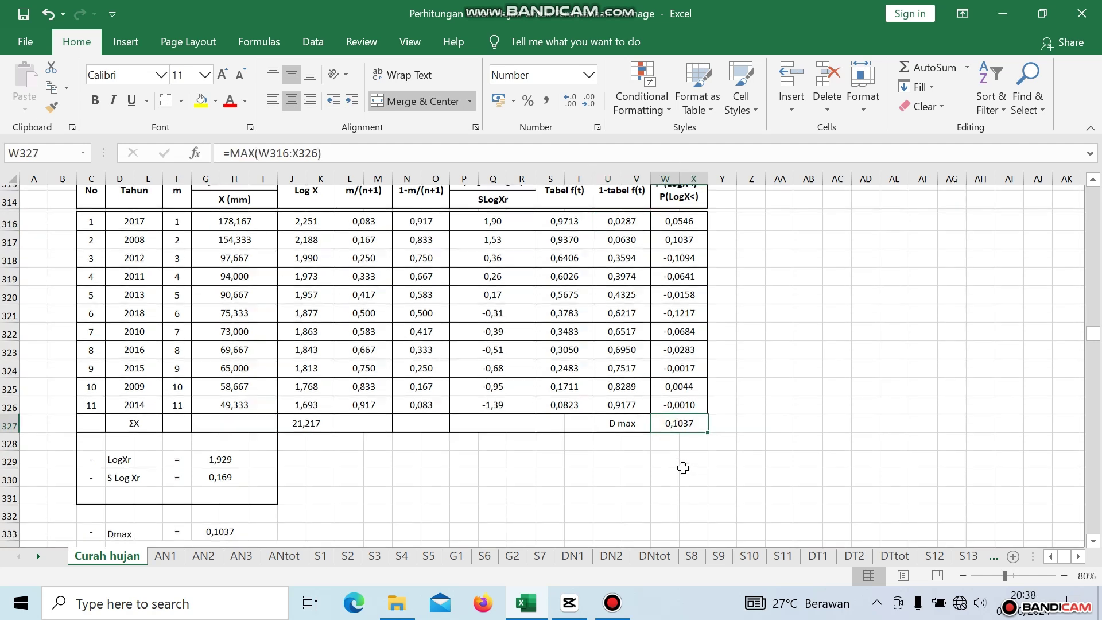
{"action": "scroll", "coordinate": [683, 467], "scroll_direction": "down", "scroll_amount": 1}
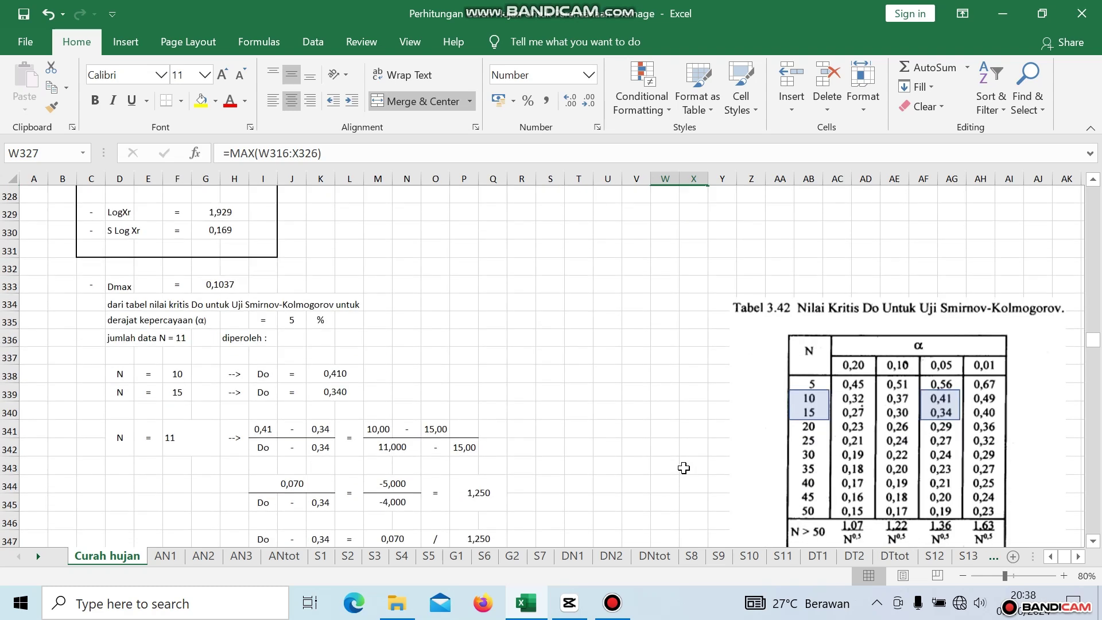
{"action": "scroll", "coordinate": [683, 468], "scroll_direction": "down", "scroll_amount": 1}
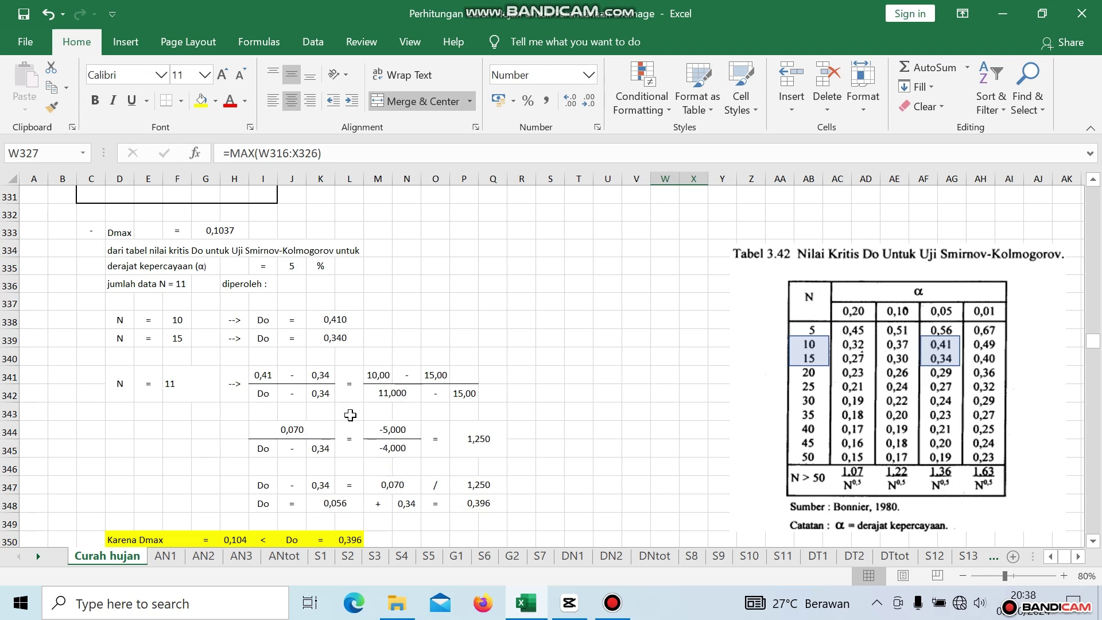
{"action": "scroll", "coordinate": [378, 444], "scroll_direction": "down", "scroll_amount": 3}
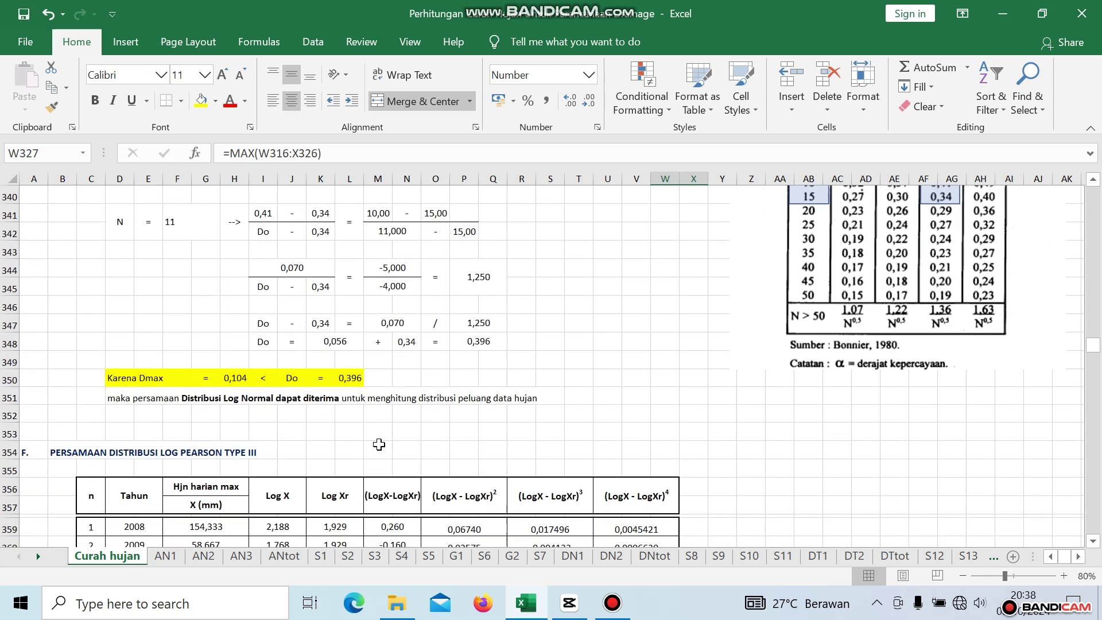
{"action": "scroll", "coordinate": [370, 417], "scroll_direction": "up", "scroll_amount": 1}
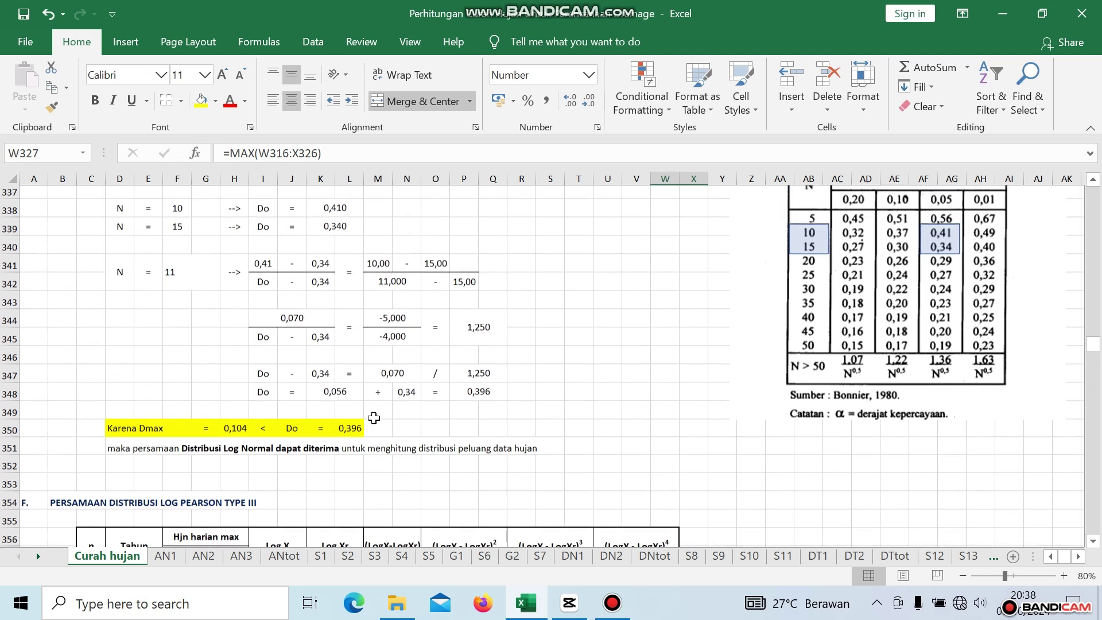
{"action": "left_click", "coordinate": [478, 397]}
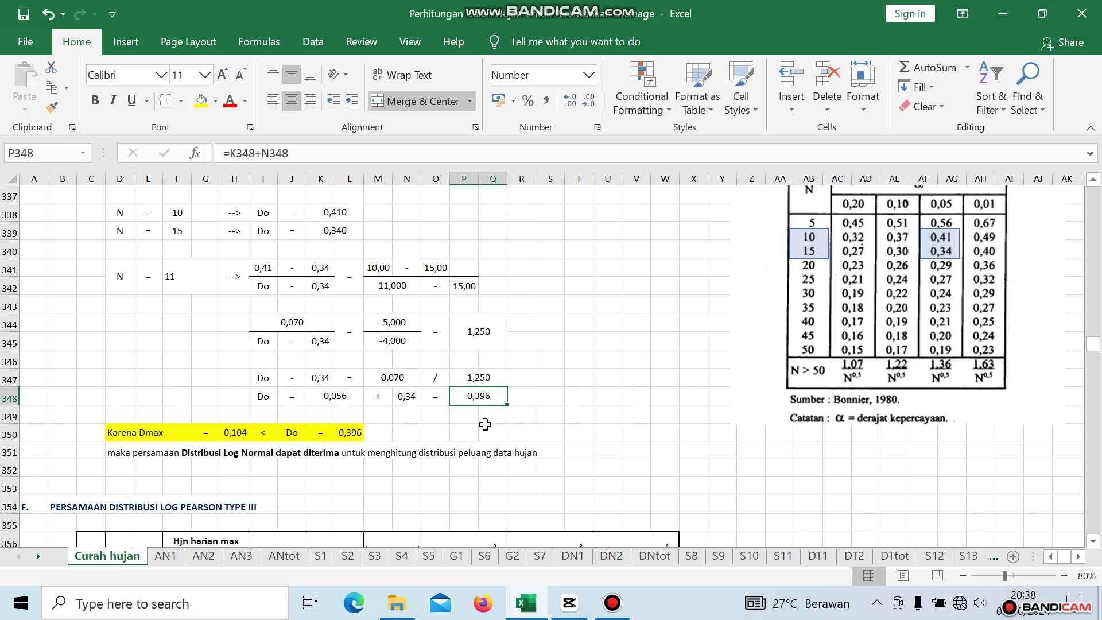
{"action": "left_click", "coordinate": [350, 432]}
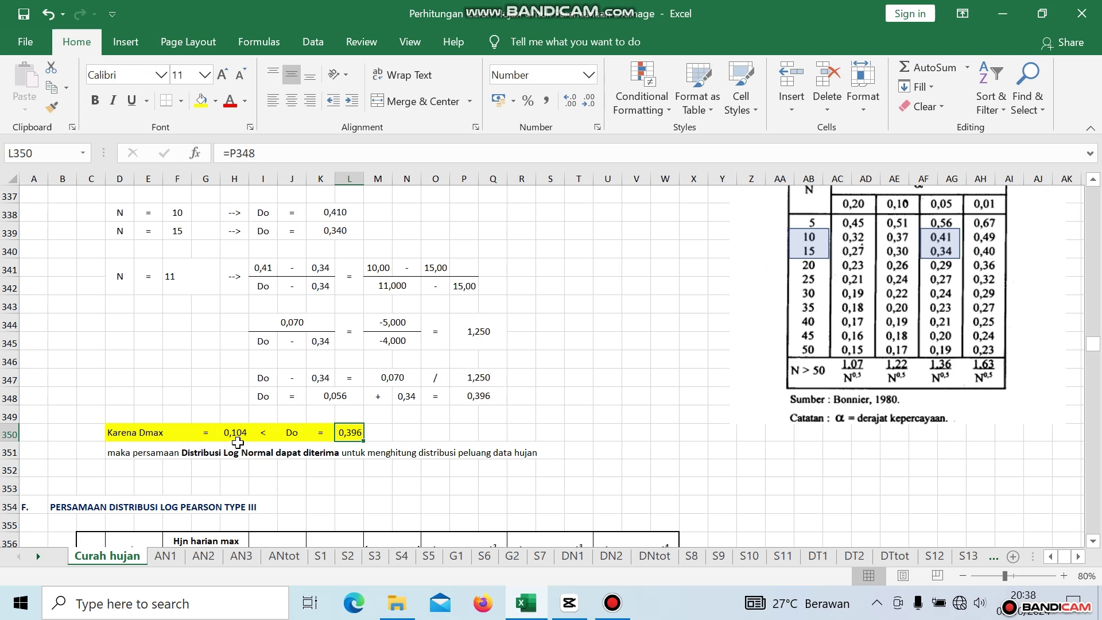
- Compare the D max source in W327 with the critical Do in P348 used by the row 350 comparison
{"action": "scroll", "coordinate": [243, 449], "scroll_direction": "up", "scroll_amount": 1}
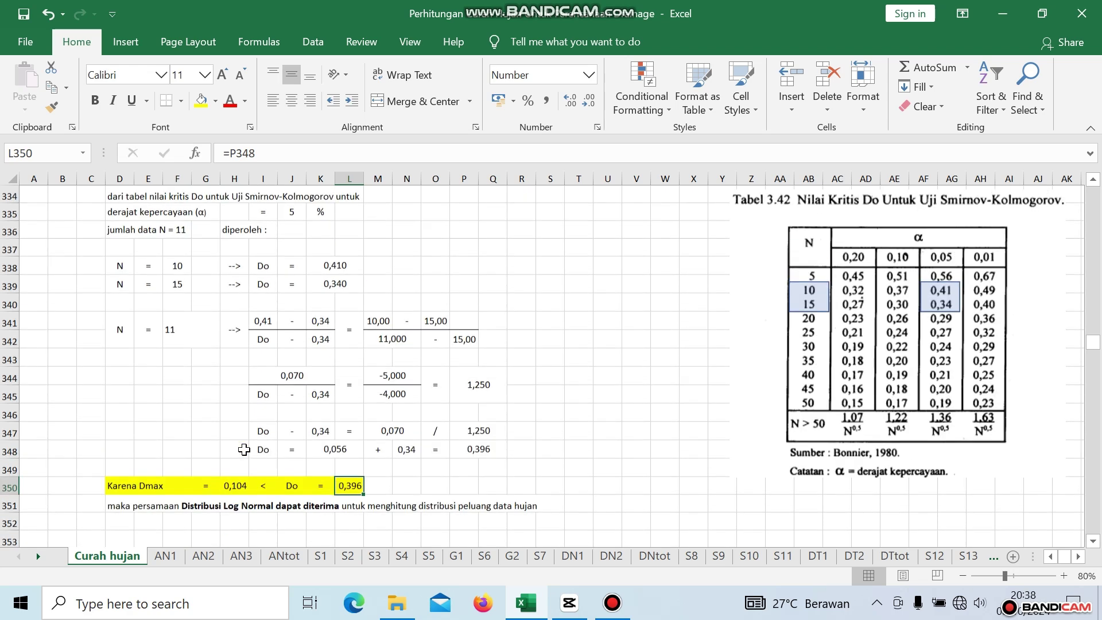
{"action": "scroll", "coordinate": [243, 449], "scroll_direction": "up", "scroll_amount": 1}
{"action": "scroll", "coordinate": [244, 449], "scroll_direction": "down", "scroll_amount": 1}
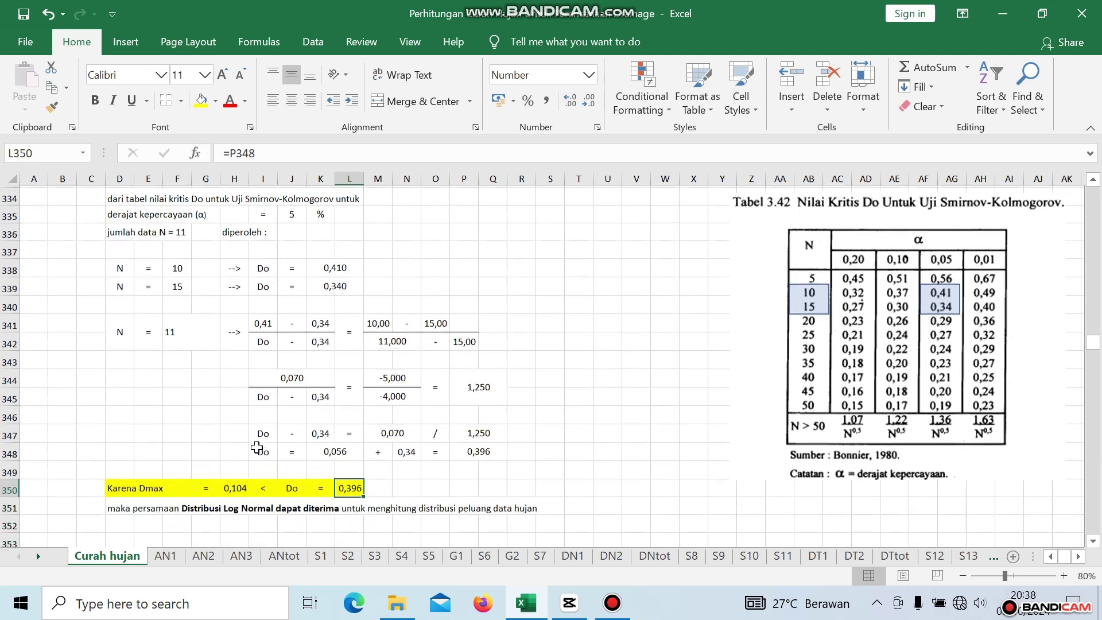
{"action": "scroll", "coordinate": [427, 449], "scroll_direction": "up", "scroll_amount": 1}
{"action": "scroll", "coordinate": [427, 450], "scroll_direction": "up", "scroll_amount": 4}
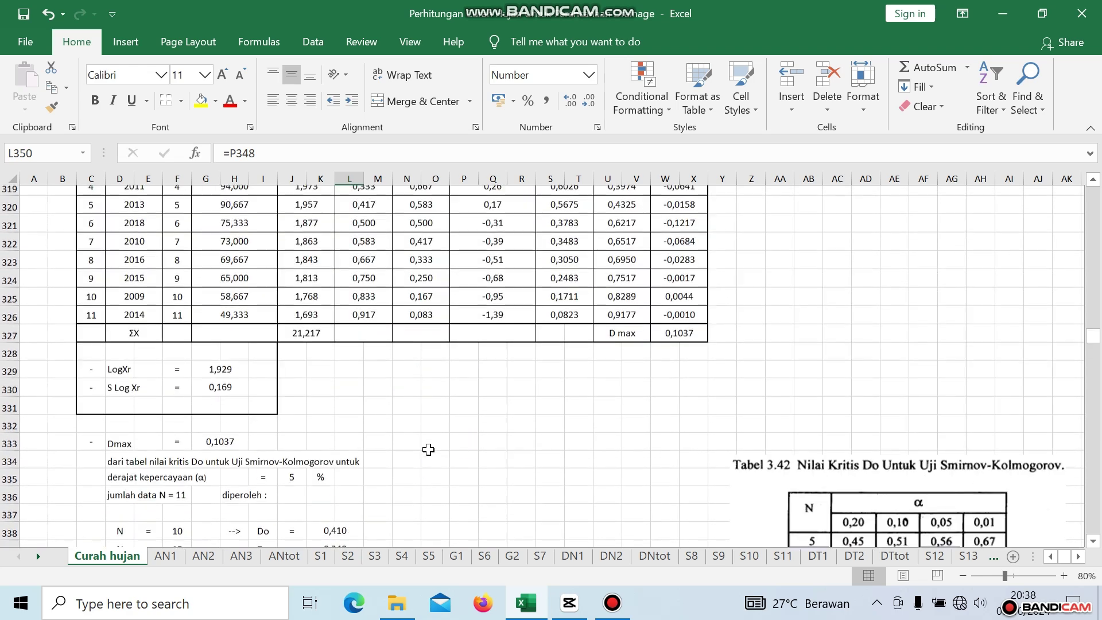
{"action": "left_click", "coordinate": [685, 340]}
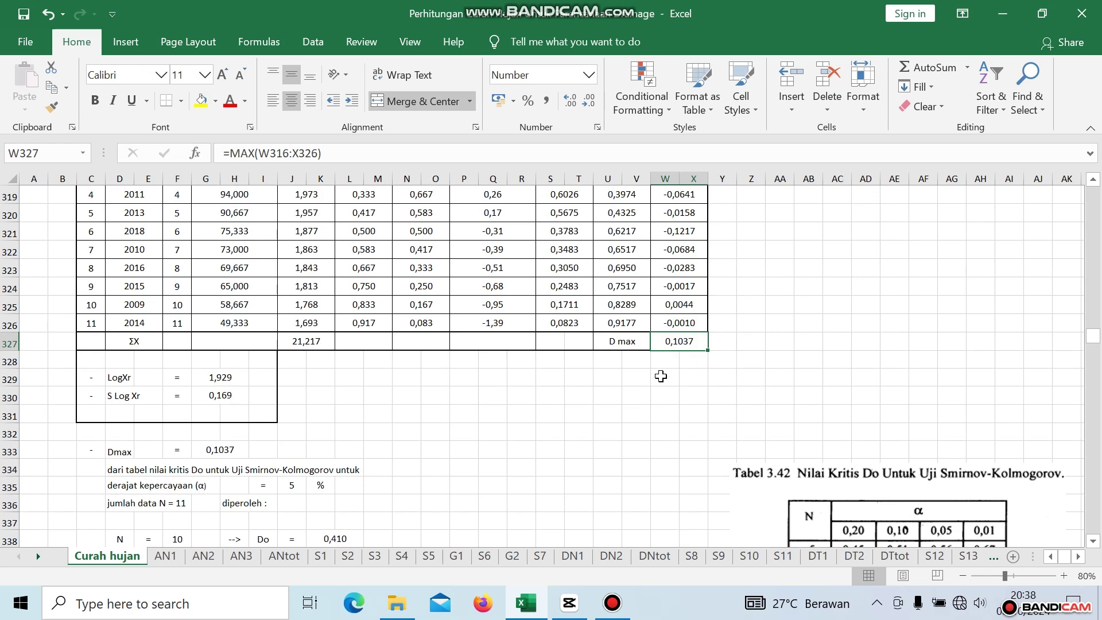
{"action": "scroll", "coordinate": [654, 383], "scroll_direction": "down", "scroll_amount": 1}
{"action": "scroll", "coordinate": [654, 382], "scroll_direction": "down", "scroll_amount": 7}
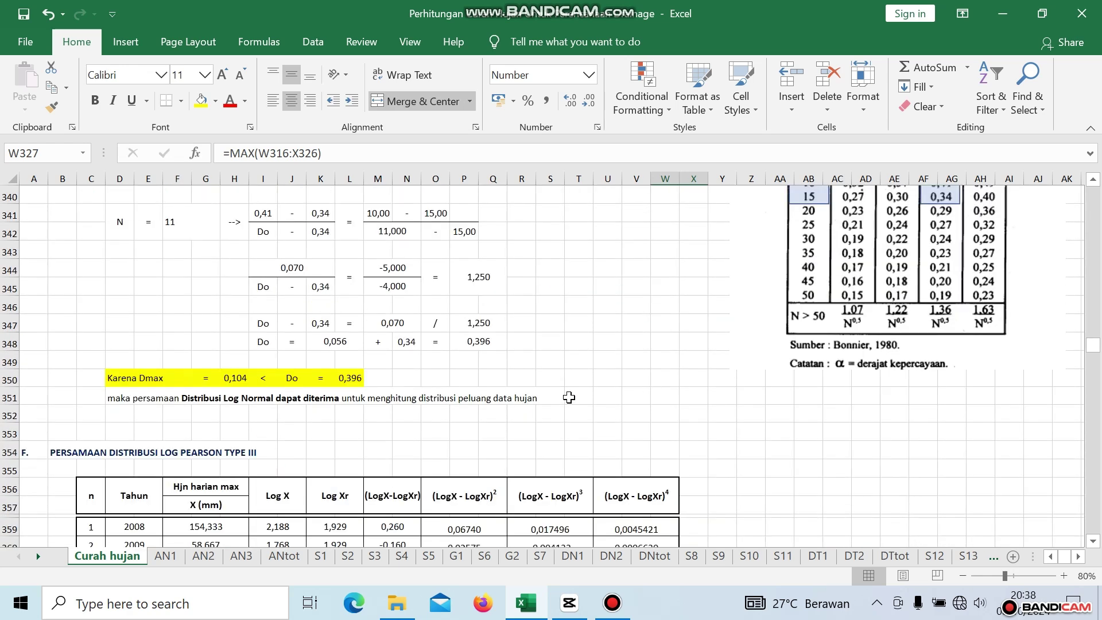
{"action": "left_click", "coordinate": [350, 378]}
{"action": "left_click", "coordinate": [476, 342]}
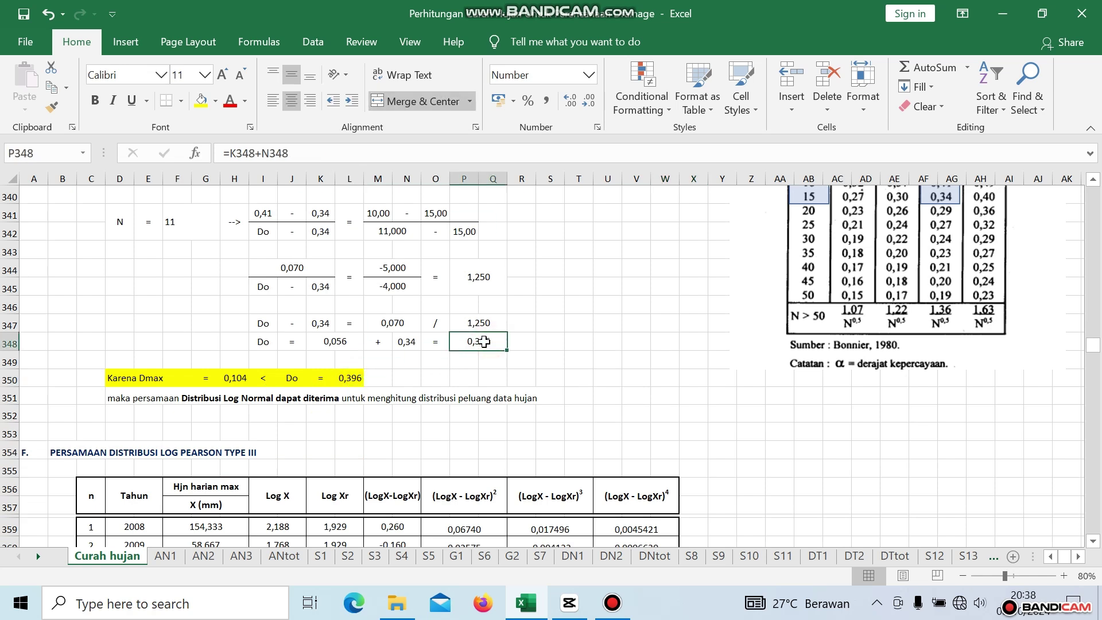
{"action": "left_click", "coordinate": [356, 376]}
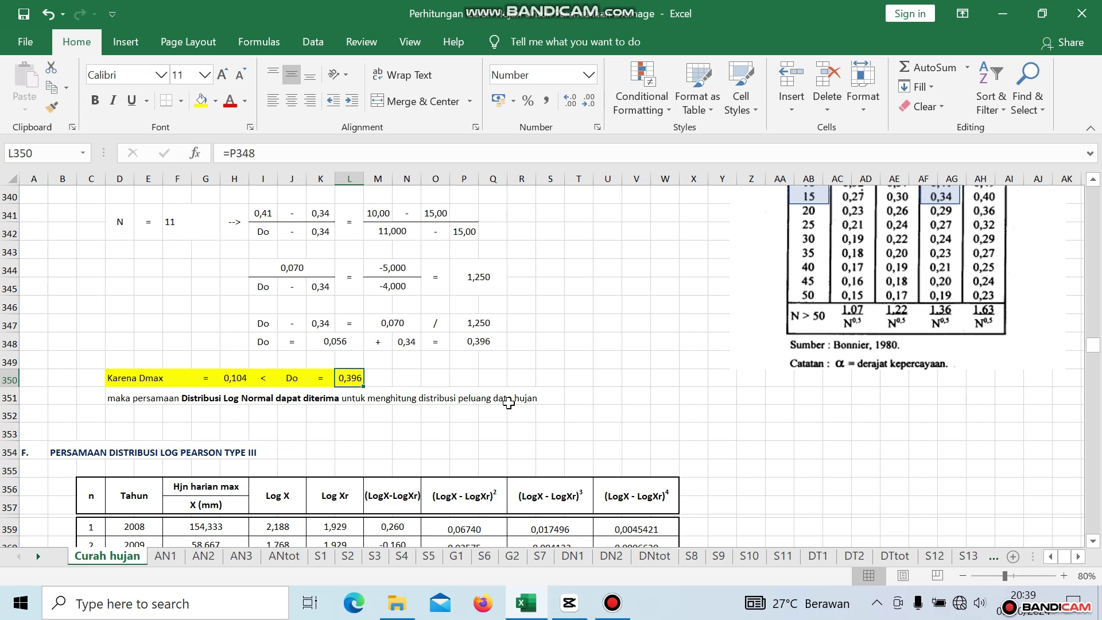
- Review the Log Normal conclusions of the chi-square test in N308 and the Smirnov-Kolmogorov test in D351
{"action": "scroll", "coordinate": [534, 393], "scroll_direction": "up", "scroll_amount": 5}
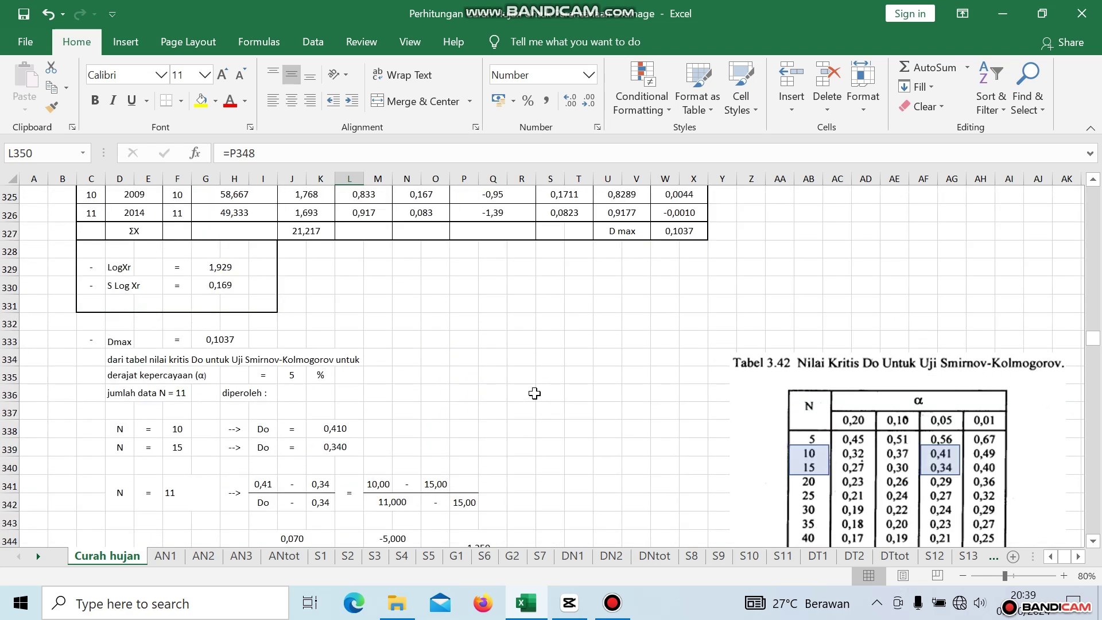
{"action": "scroll", "coordinate": [534, 393], "scroll_direction": "up", "scroll_amount": 5}
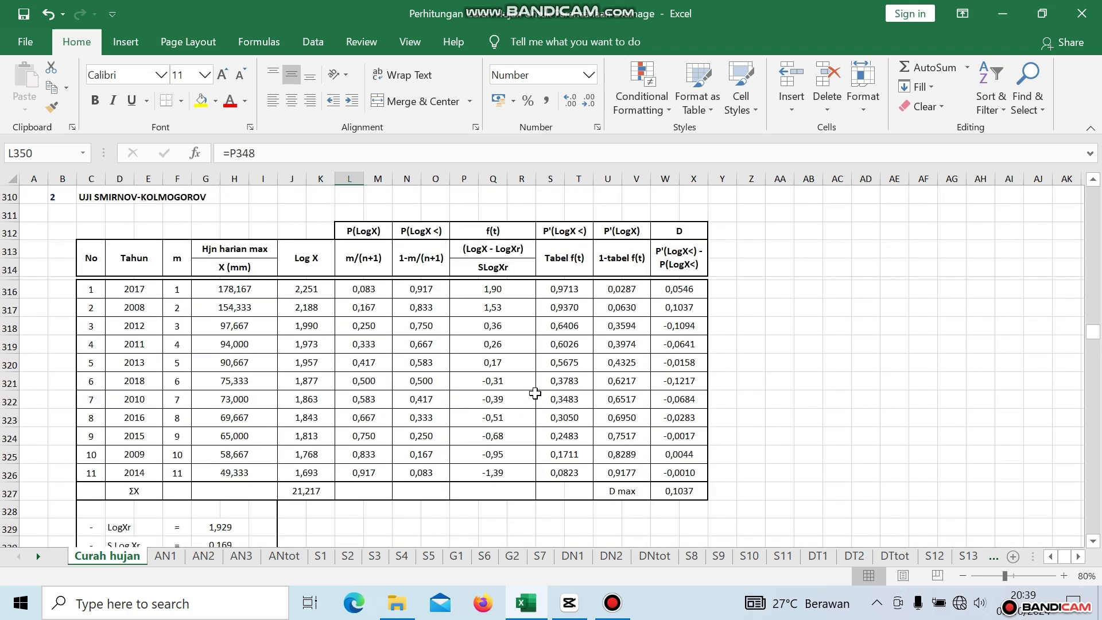
{"action": "scroll", "coordinate": [534, 393], "scroll_direction": "up", "scroll_amount": 5}
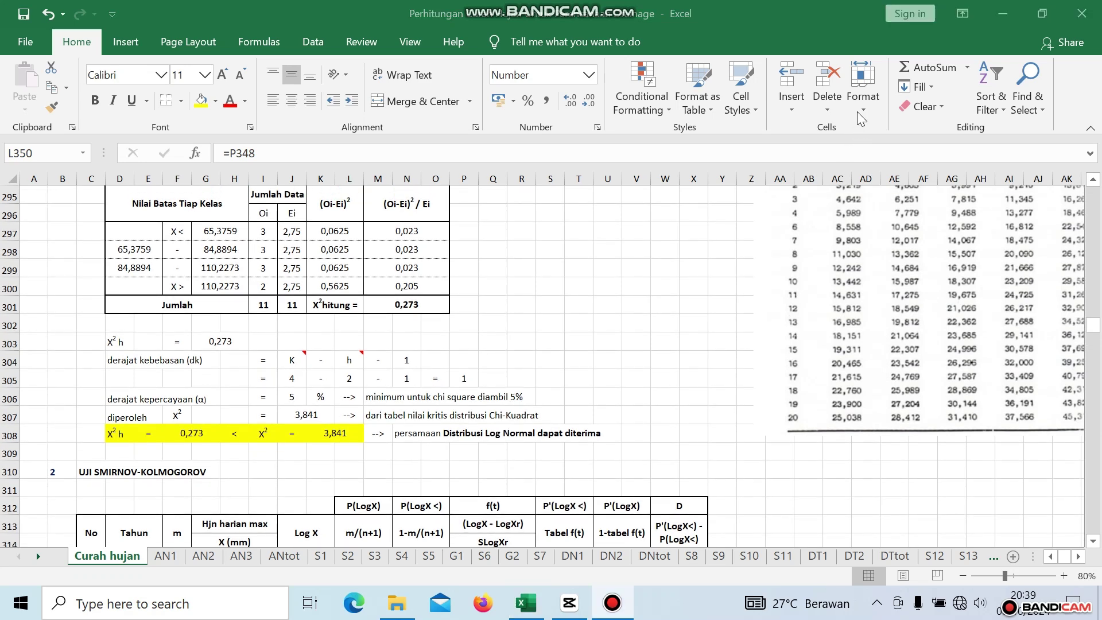
{"action": "left_click", "coordinate": [686, 339]}
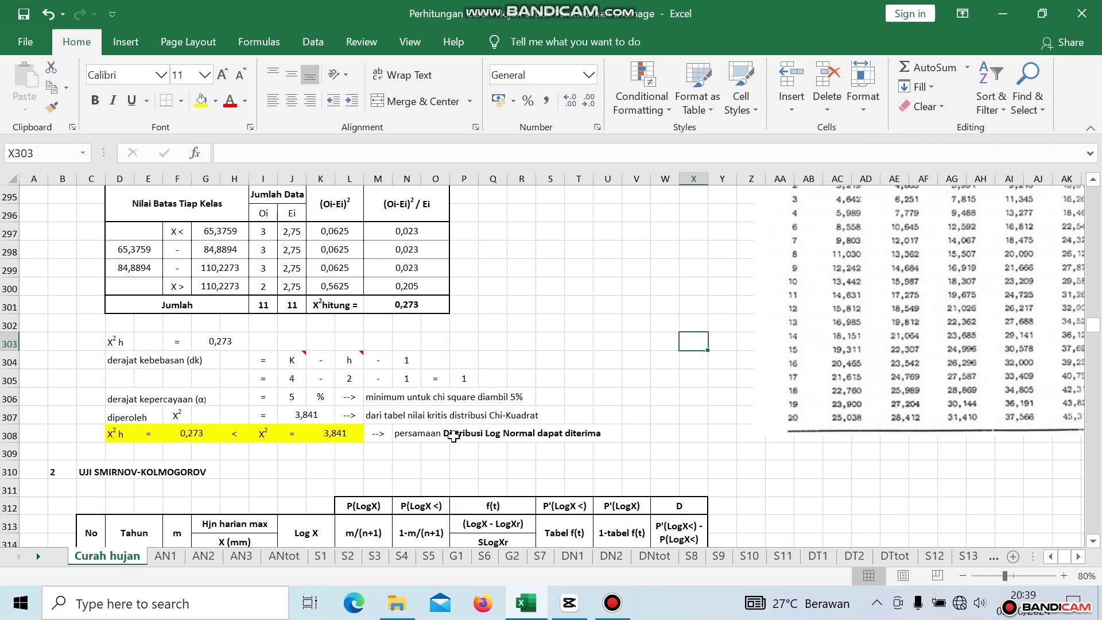
{"action": "left_click", "coordinate": [404, 434]}
{"action": "scroll", "coordinate": [603, 434], "scroll_direction": "down", "scroll_amount": 11}
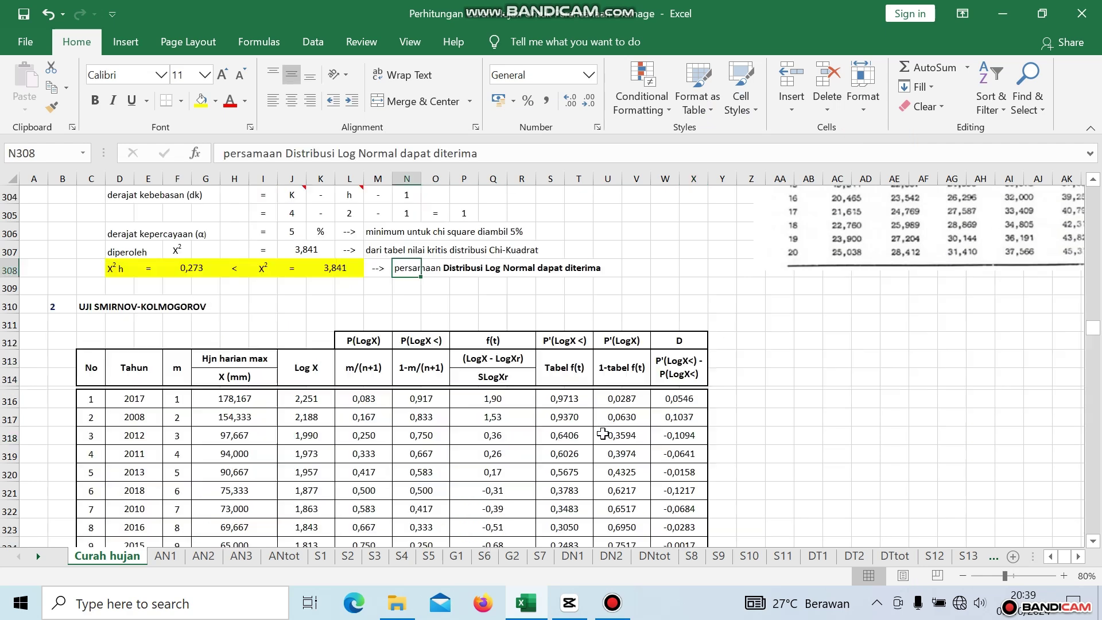
{"action": "scroll", "coordinate": [603, 433], "scroll_direction": "down", "scroll_amount": 1}
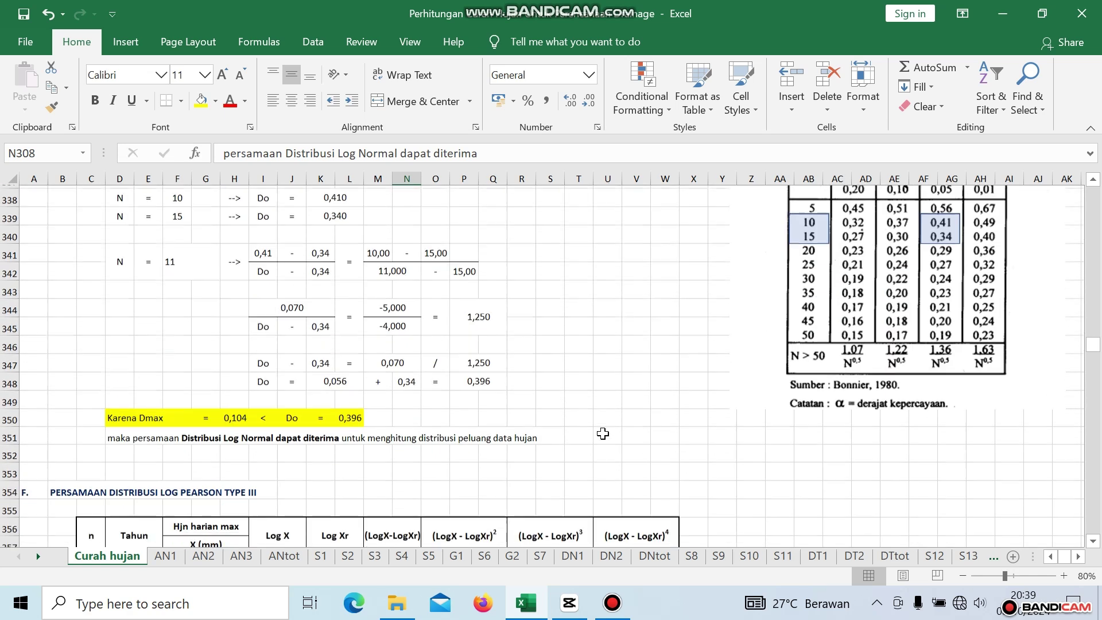
{"action": "left_click", "coordinate": [114, 398]}
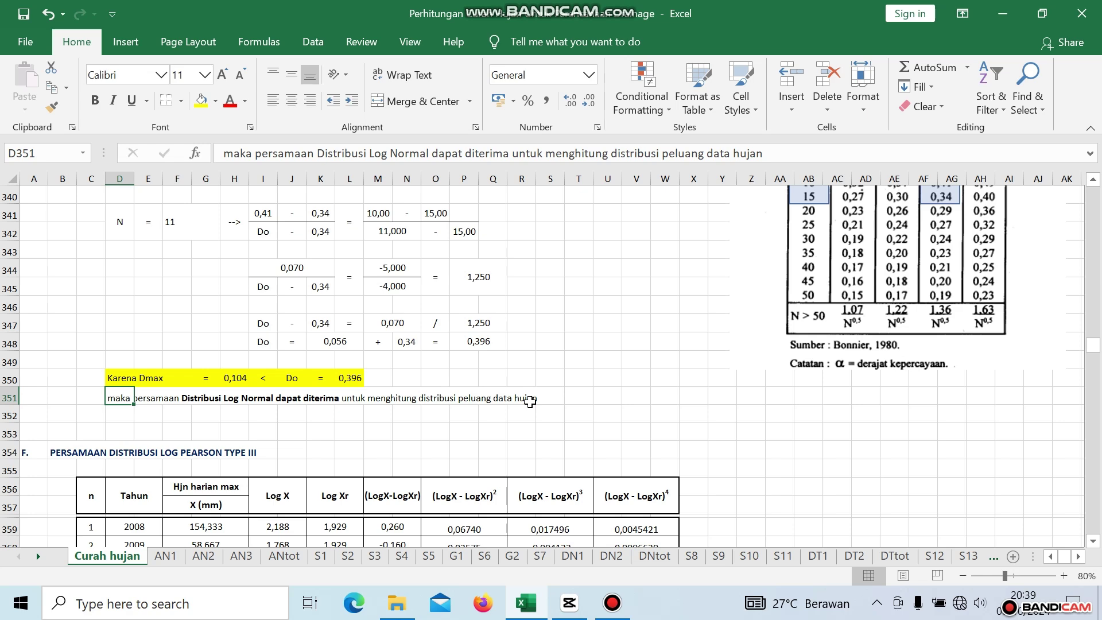
- Examine the Log Pearson Type III data table and its mean, standard deviation, Cv, Cs and Ck calculations
{"action": "scroll", "coordinate": [529, 401], "scroll_direction": "down", "scroll_amount": 4}
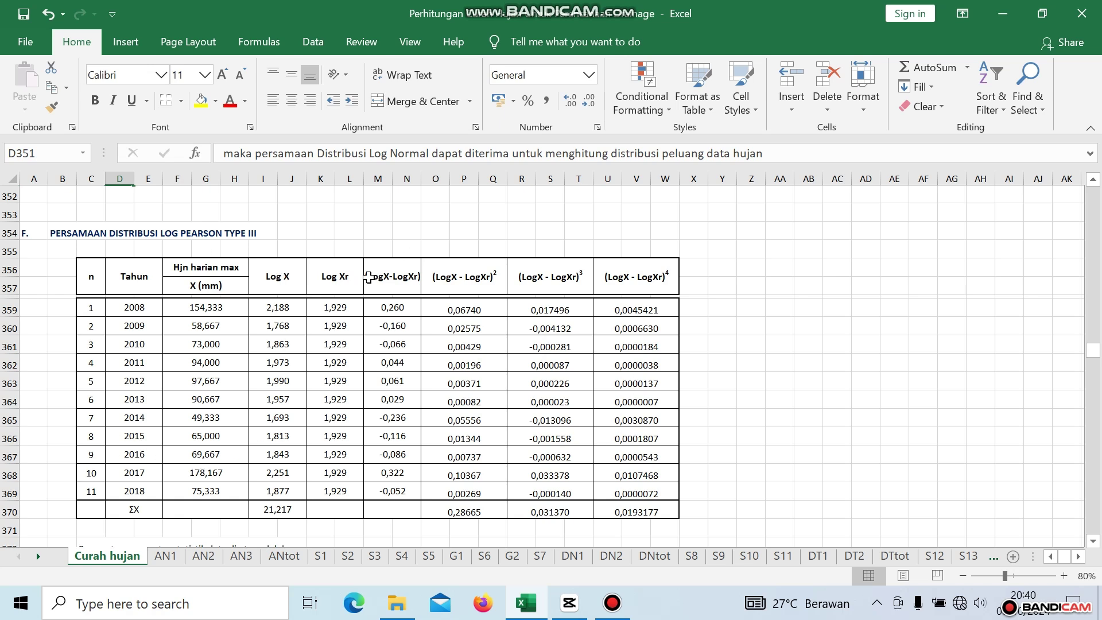
{"action": "scroll", "coordinate": [624, 346], "scroll_direction": "down", "scroll_amount": 6}
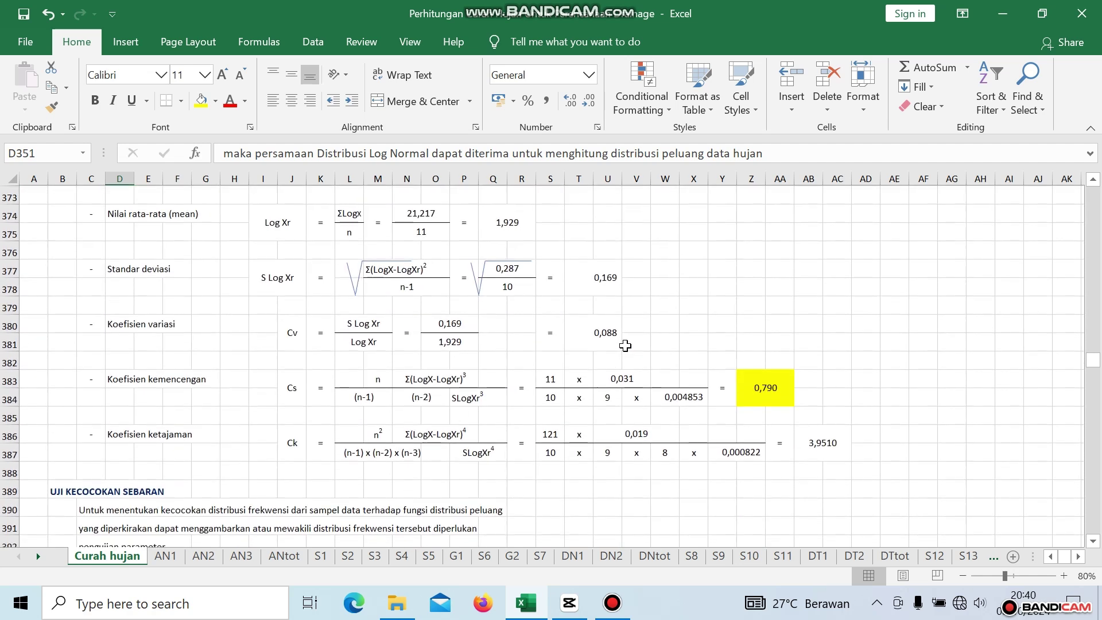
{"action": "scroll", "coordinate": [625, 345], "scroll_direction": "up", "scroll_amount": 1}
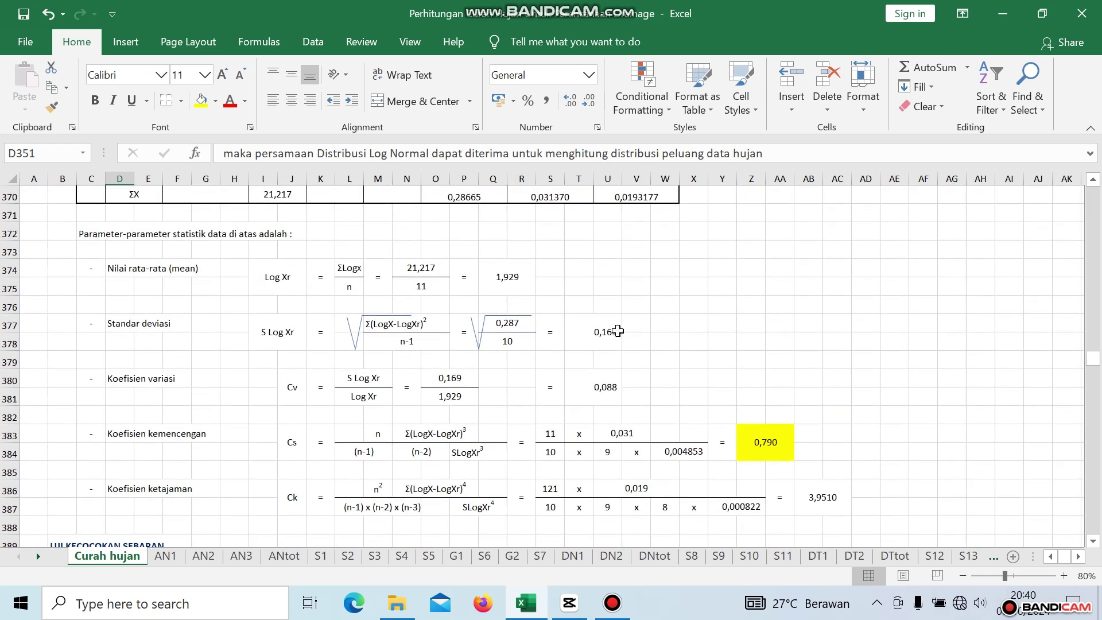
{"action": "scroll", "coordinate": [651, 467], "scroll_direction": "down", "scroll_amount": 3}
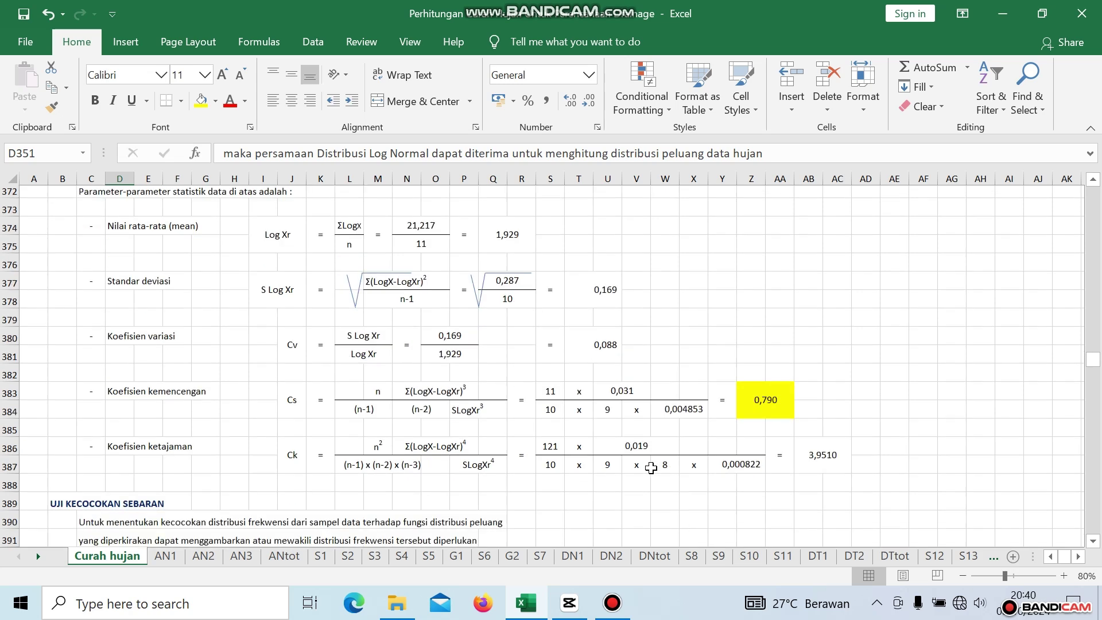
- Examine the Log Pearson Type III chi-square class setup and the k interpolation for P = 0,25 beside Tabel 2.1
{"action": "scroll", "coordinate": [651, 468], "scroll_direction": "down", "scroll_amount": 6}
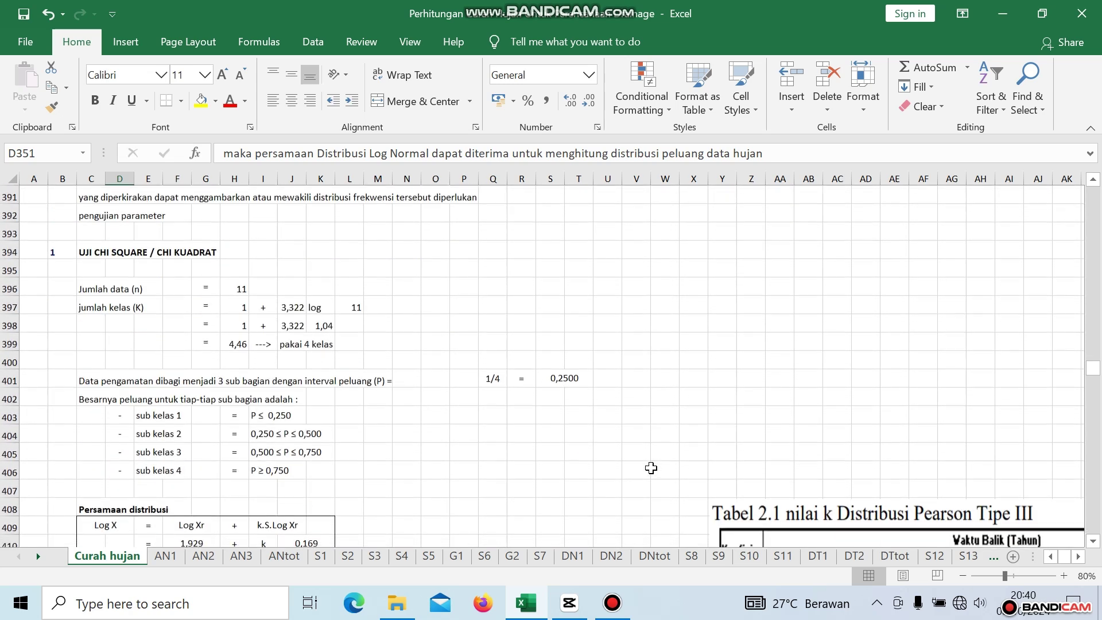
{"action": "scroll", "coordinate": [651, 468], "scroll_direction": "up", "scroll_amount": 3}
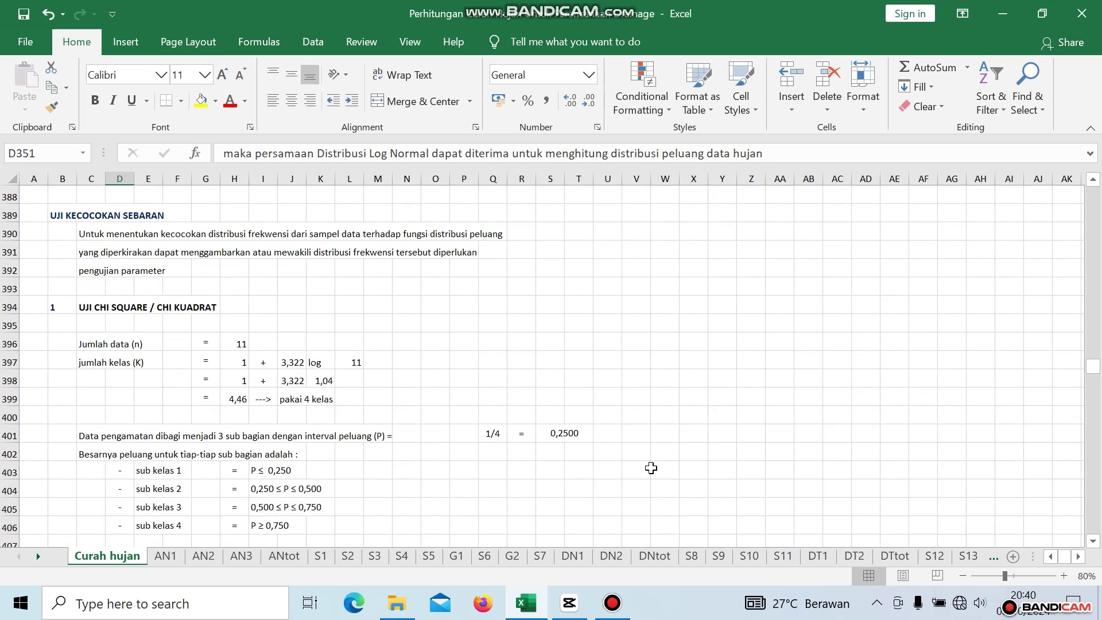
{"action": "scroll", "coordinate": [650, 467], "scroll_direction": "down", "scroll_amount": 9}
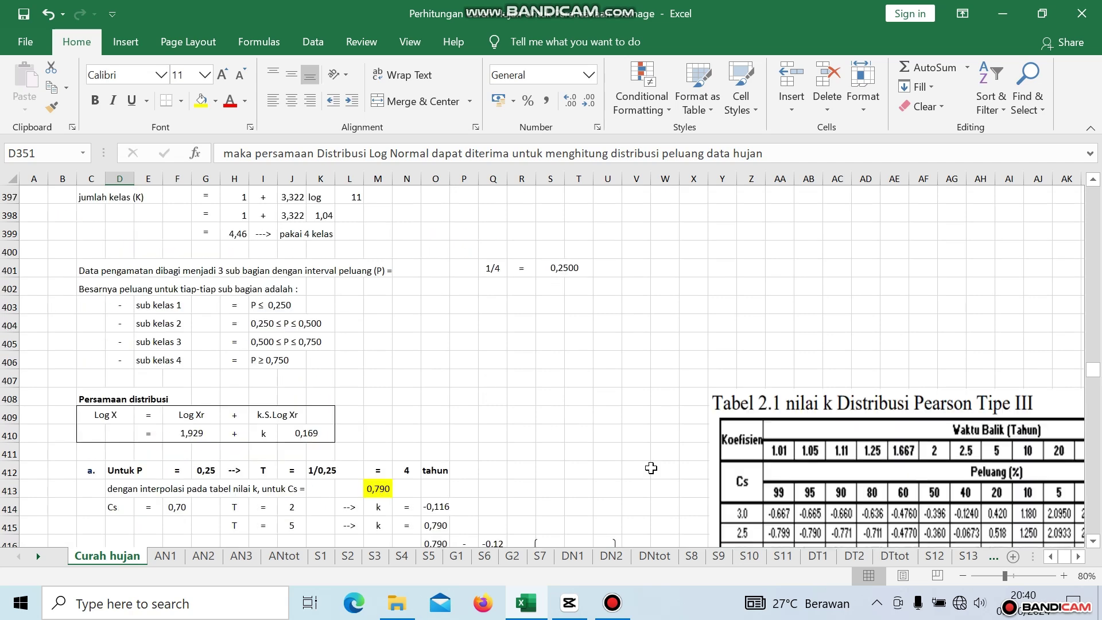
{"action": "scroll", "coordinate": [650, 467], "scroll_direction": "down", "scroll_amount": 3}
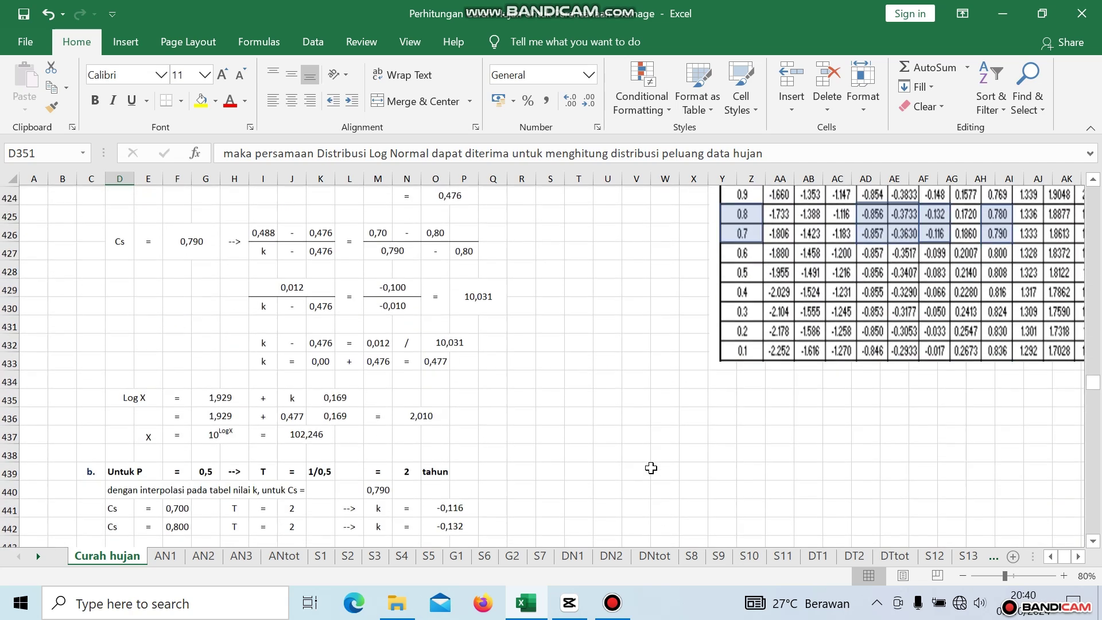
{"action": "scroll", "coordinate": [651, 468], "scroll_direction": "up", "scroll_amount": 4}
{"action": "scroll", "coordinate": [650, 467], "scroll_direction": "up", "scroll_amount": 2}
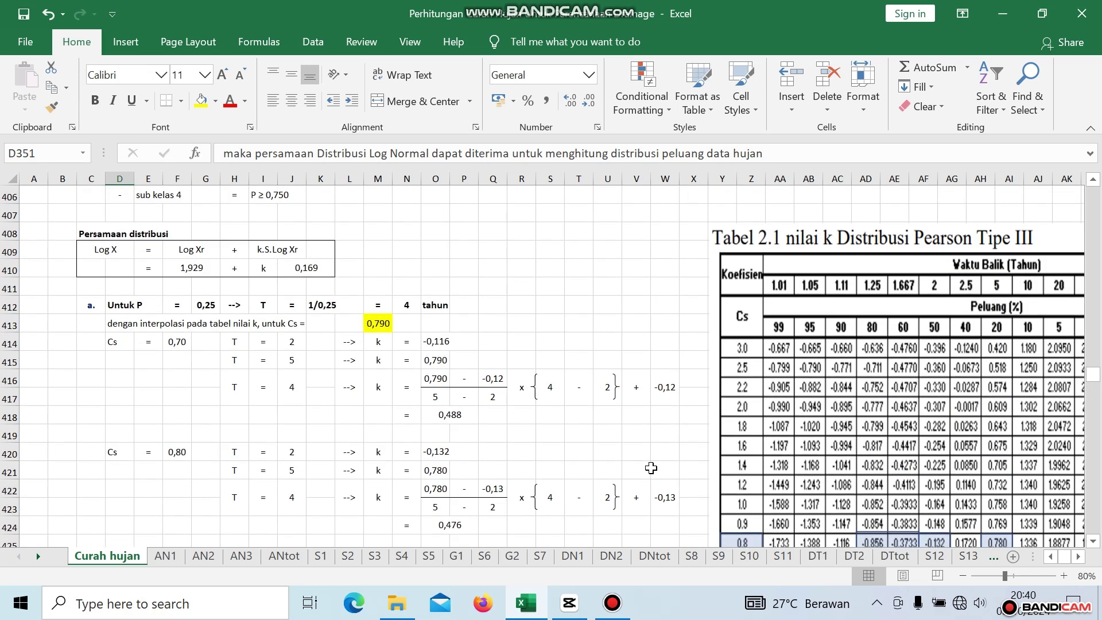
- Review the chi-square class count, the sub-class probability limits and the Log Pearson Type III distribution equation in rows 394 to 410
{"action": "scroll", "coordinate": [663, 401], "scroll_direction": "up", "scroll_amount": 1}
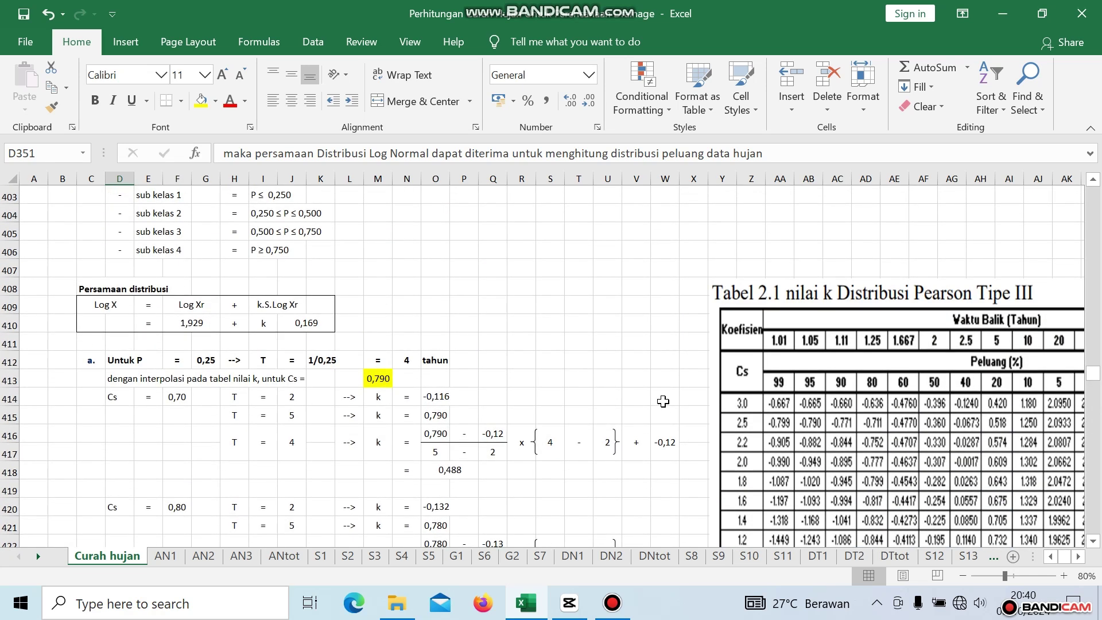
{"action": "scroll", "coordinate": [663, 401], "scroll_direction": "up", "scroll_amount": 4}
{"action": "scroll", "coordinate": [663, 401], "scroll_direction": "down", "scroll_amount": 3}
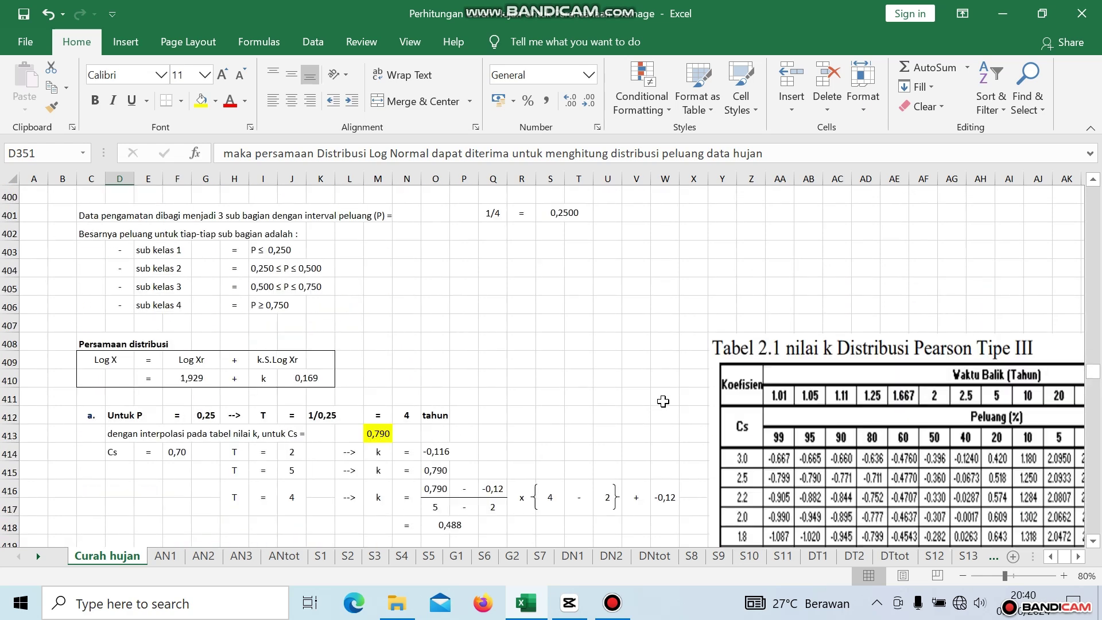
{"action": "scroll", "coordinate": [663, 401], "scroll_direction": "up", "scroll_amount": 2}
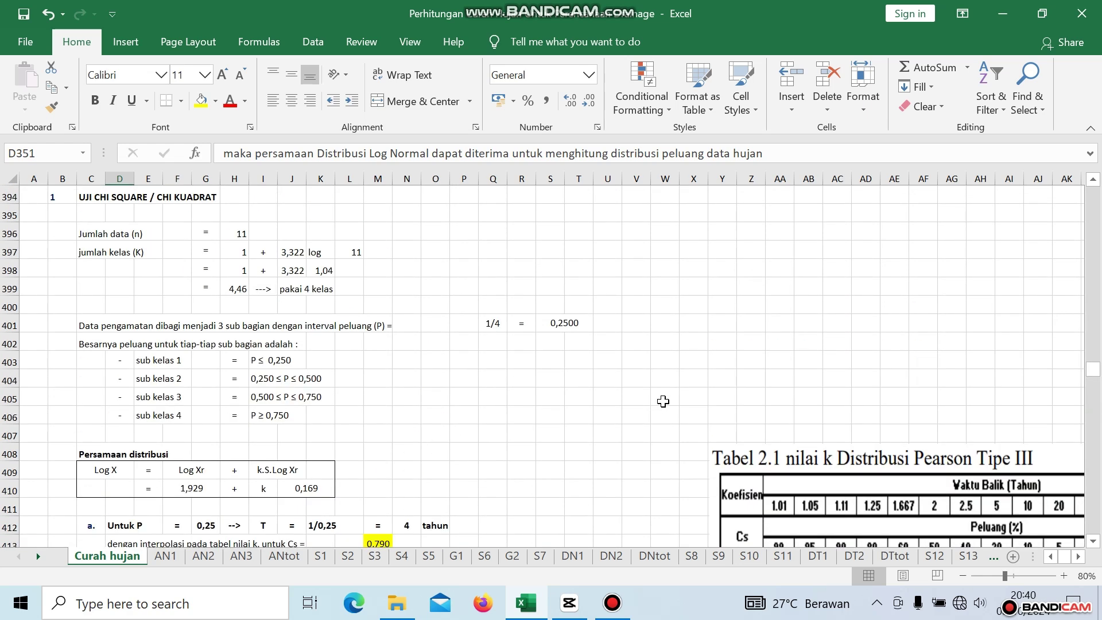
{"action": "scroll", "coordinate": [663, 402], "scroll_direction": "up", "scroll_amount": 2}
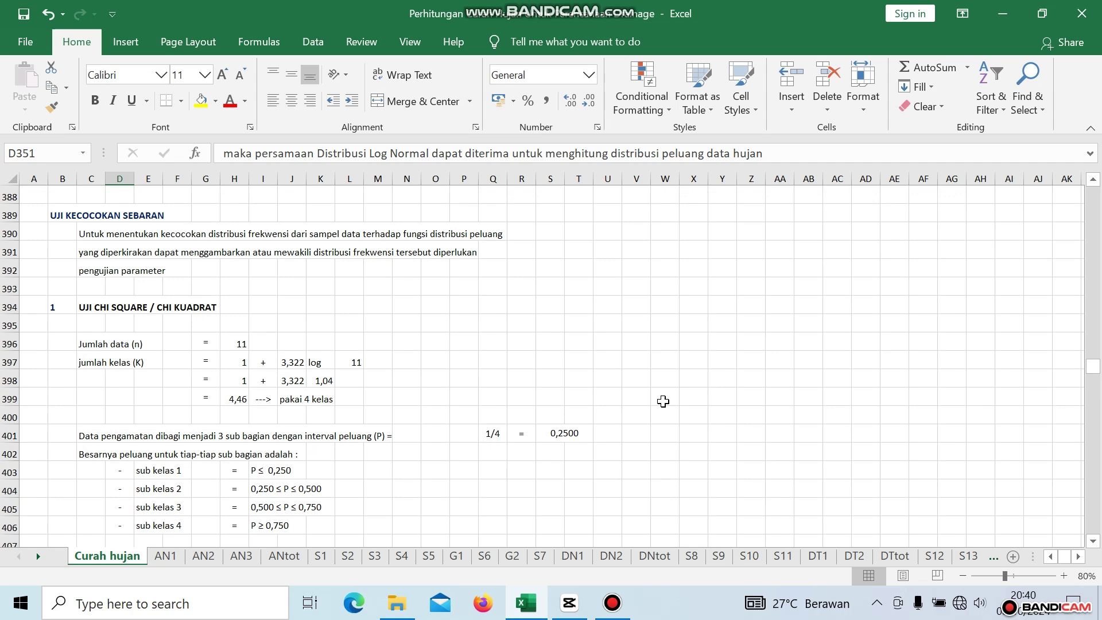
{"action": "scroll", "coordinate": [664, 401], "scroll_direction": "down", "scroll_amount": 5}
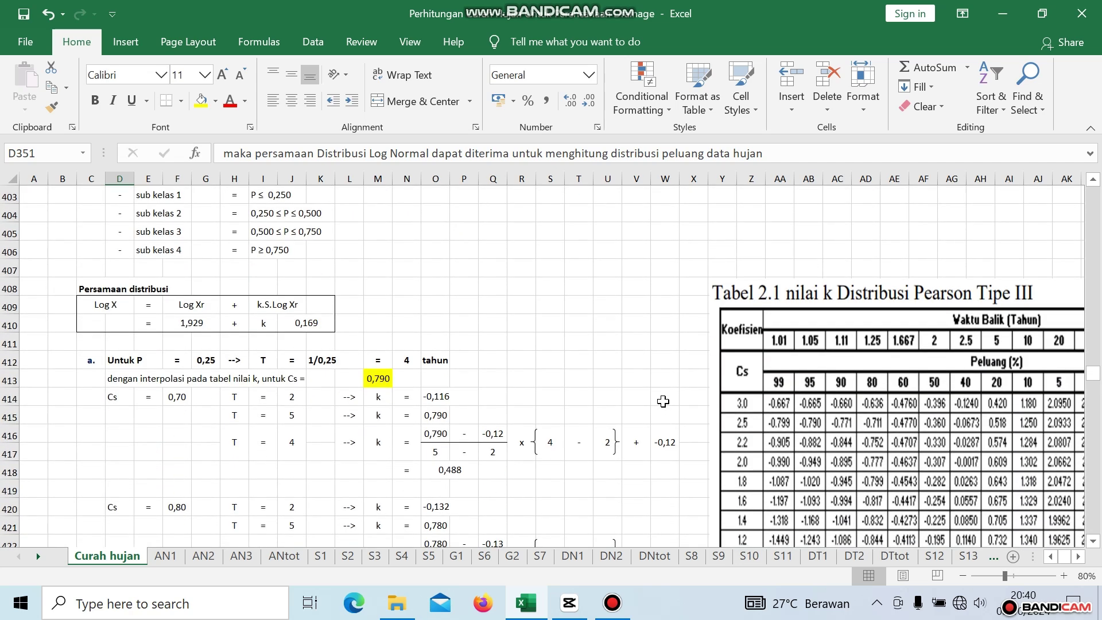
{"action": "scroll", "coordinate": [663, 401], "scroll_direction": "down", "scroll_amount": 1}
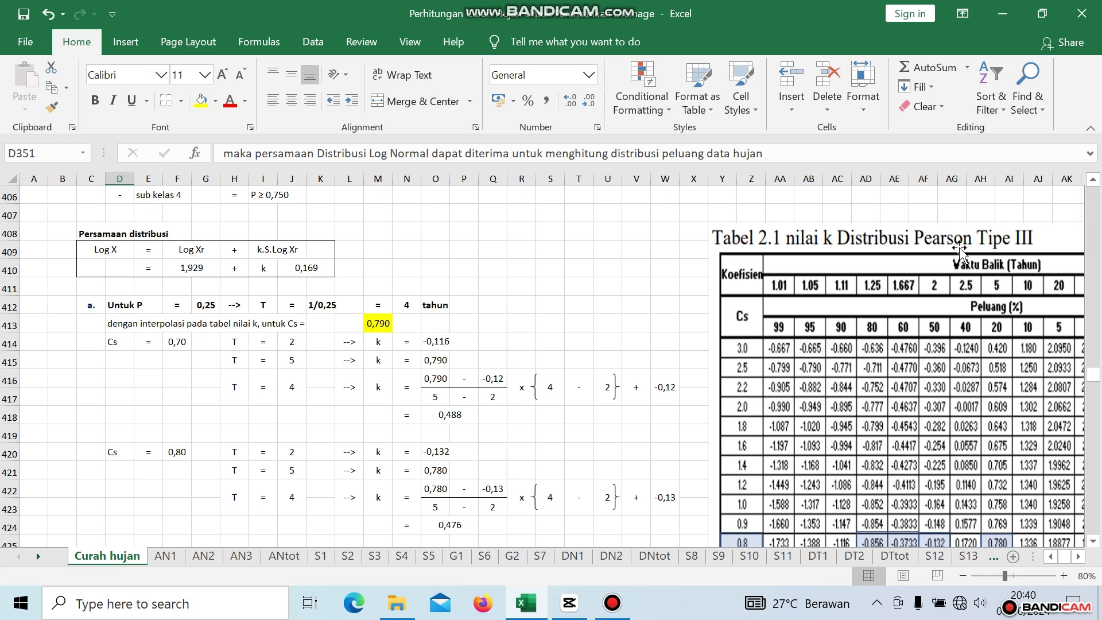
- Examine the k interpolation for P = 0,25 from row 412 onward against the Cs 0.7 and 0.8 rows of Tabel 2.1
{"action": "scroll", "coordinate": [637, 338], "scroll_direction": "down", "scroll_amount": 4}
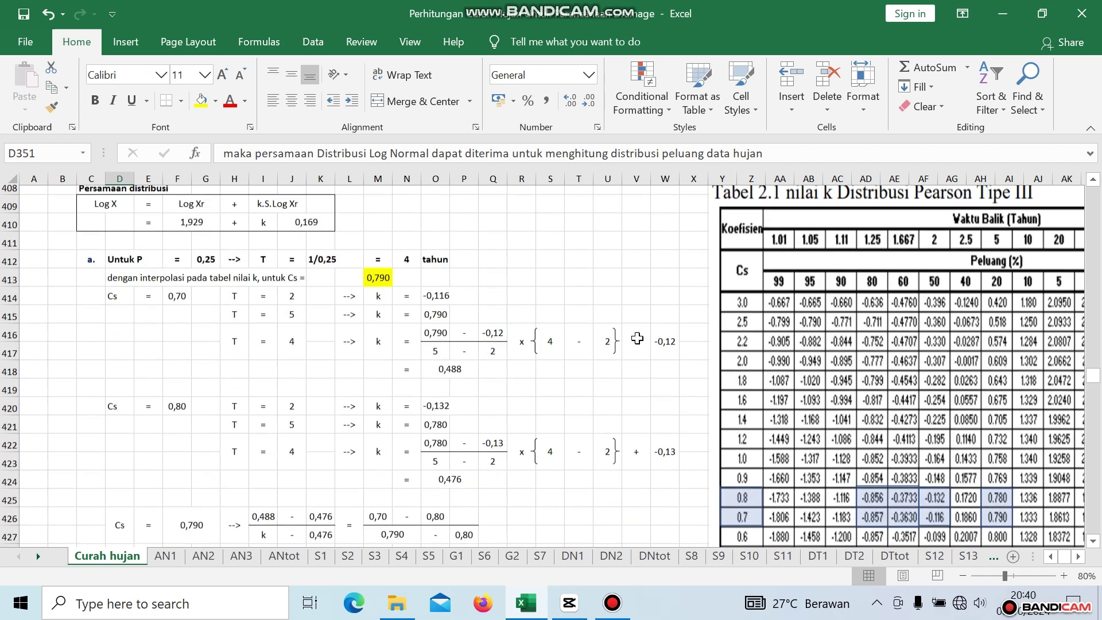
{"action": "scroll", "coordinate": [637, 338], "scroll_direction": "down", "scroll_amount": 1}
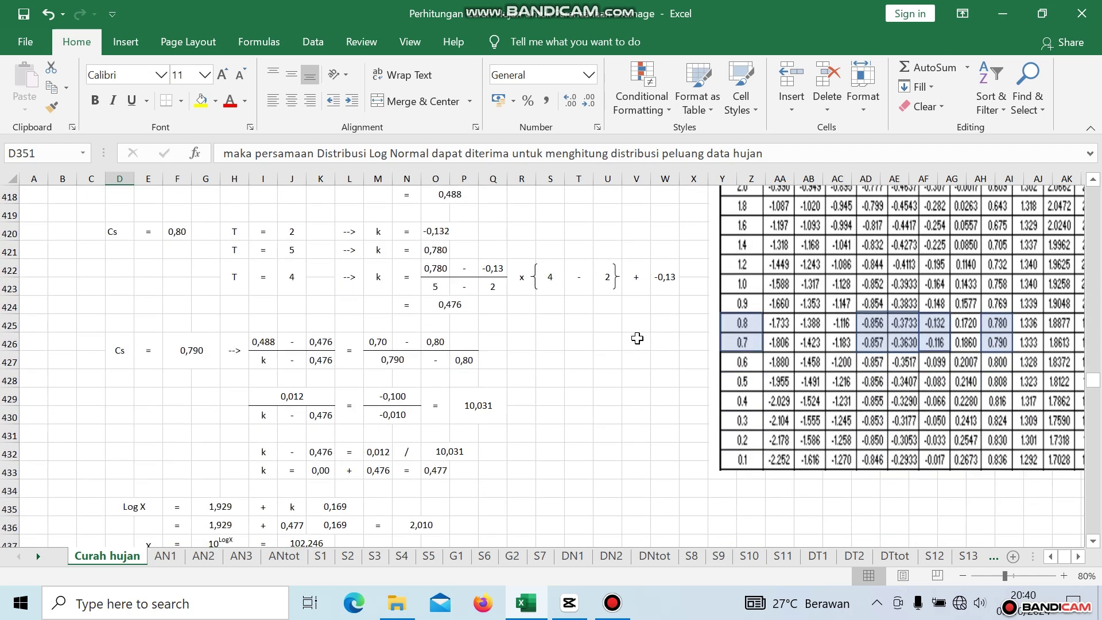
{"action": "scroll", "coordinate": [637, 338], "scroll_direction": "up", "scroll_amount": 4}
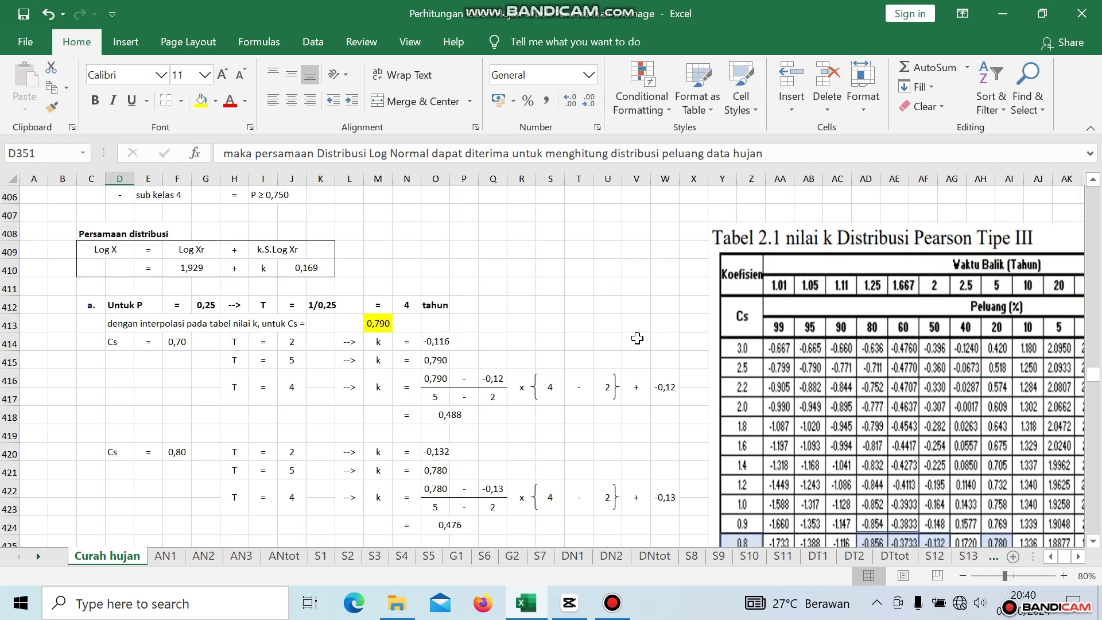
{"action": "scroll", "coordinate": [637, 338], "scroll_direction": "down", "scroll_amount": 5}
{"action": "scroll", "coordinate": [637, 337], "scroll_direction": "down", "scroll_amount": 2}
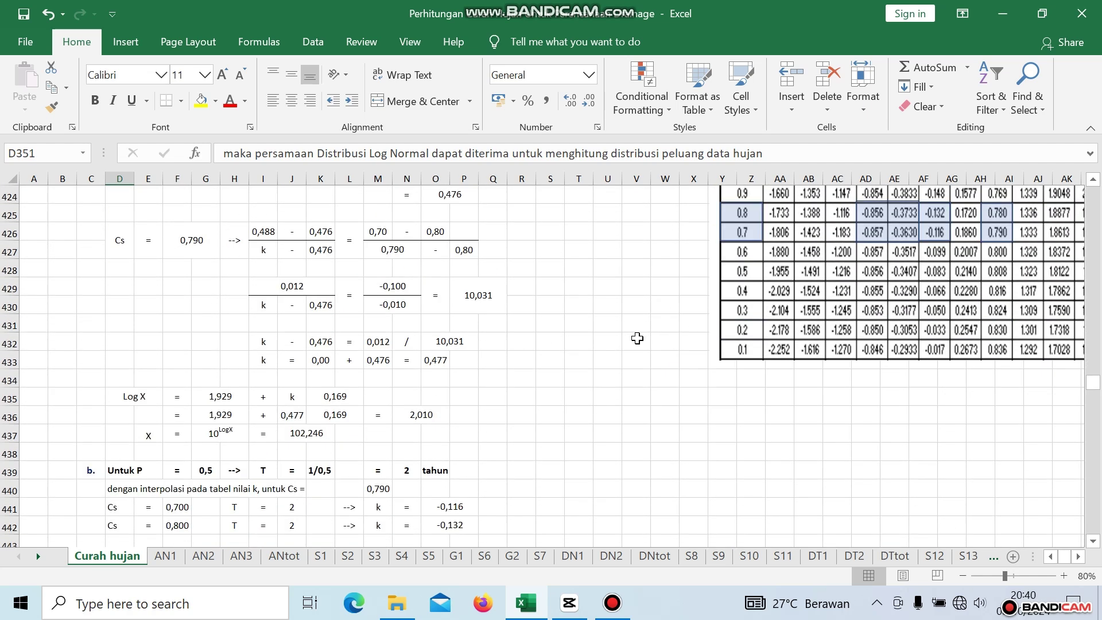
{"action": "scroll", "coordinate": [637, 338], "scroll_direction": "up", "scroll_amount": 1}
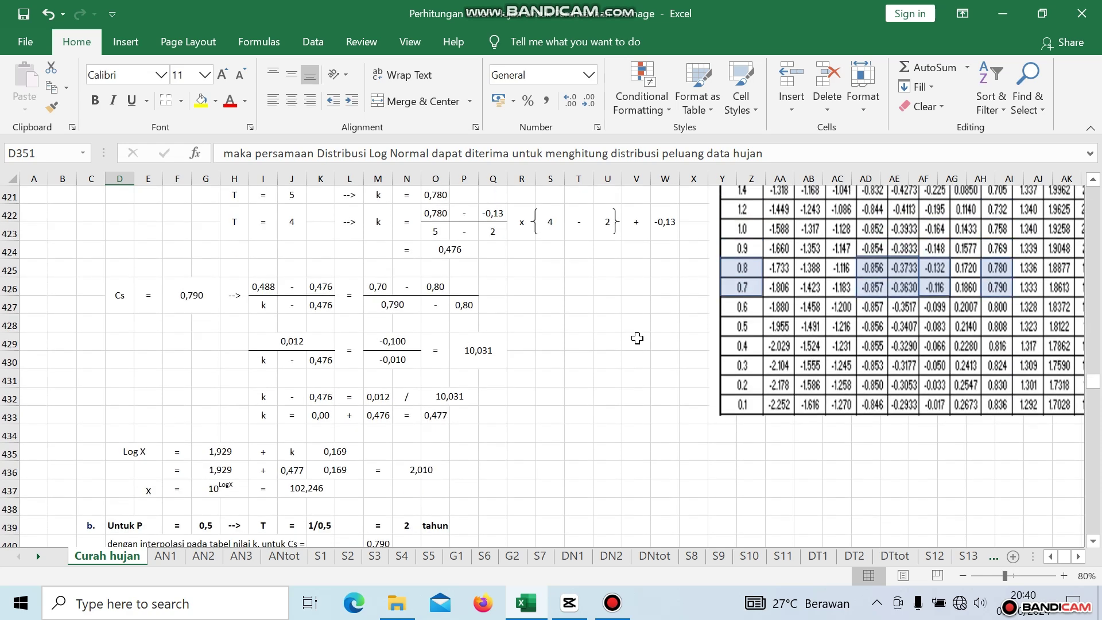
{"action": "scroll", "coordinate": [637, 338], "scroll_direction": "up", "scroll_amount": 5}
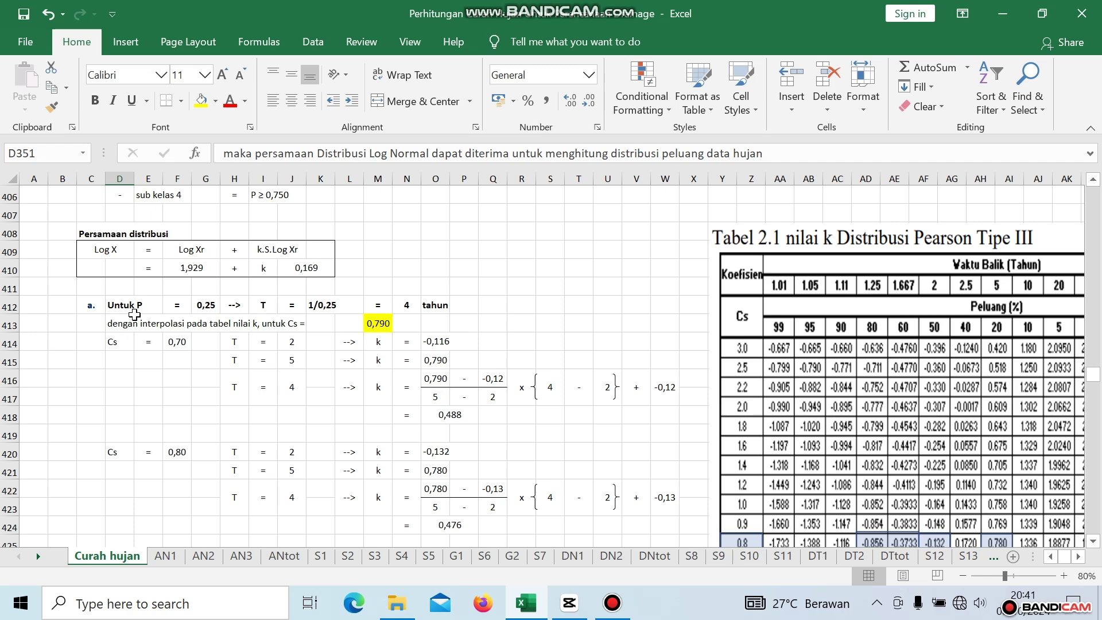
{"action": "scroll", "coordinate": [134, 315], "scroll_direction": "up", "scroll_amount": 1}
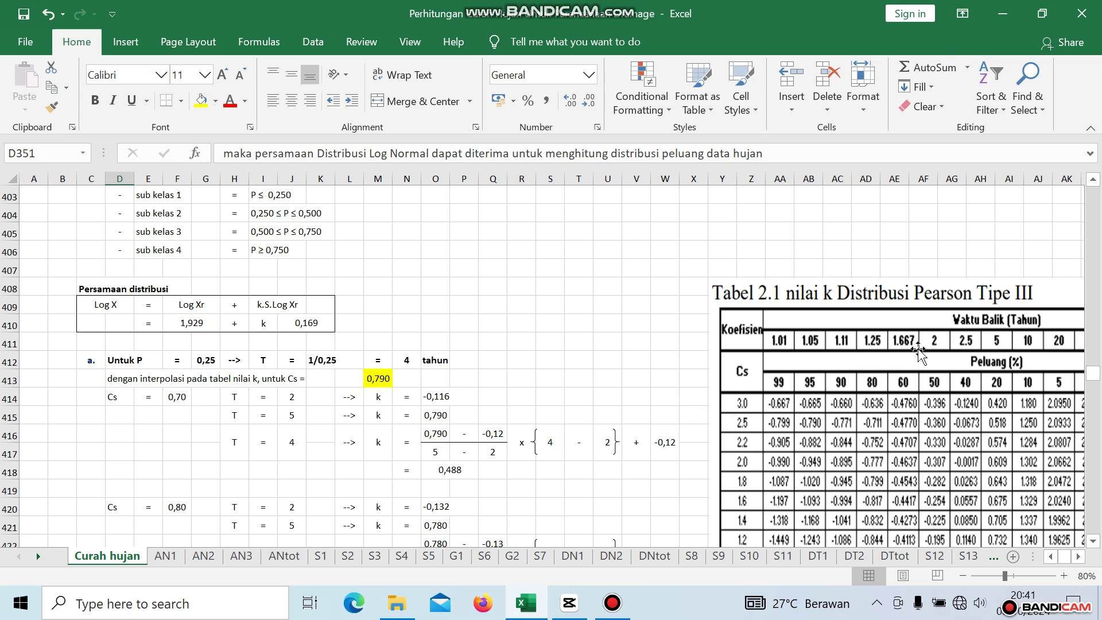
{"action": "scroll", "coordinate": [918, 352], "scroll_direction": "down", "scroll_amount": 1}
{"action": "scroll", "coordinate": [918, 351], "scroll_direction": "down", "scroll_amount": 1}
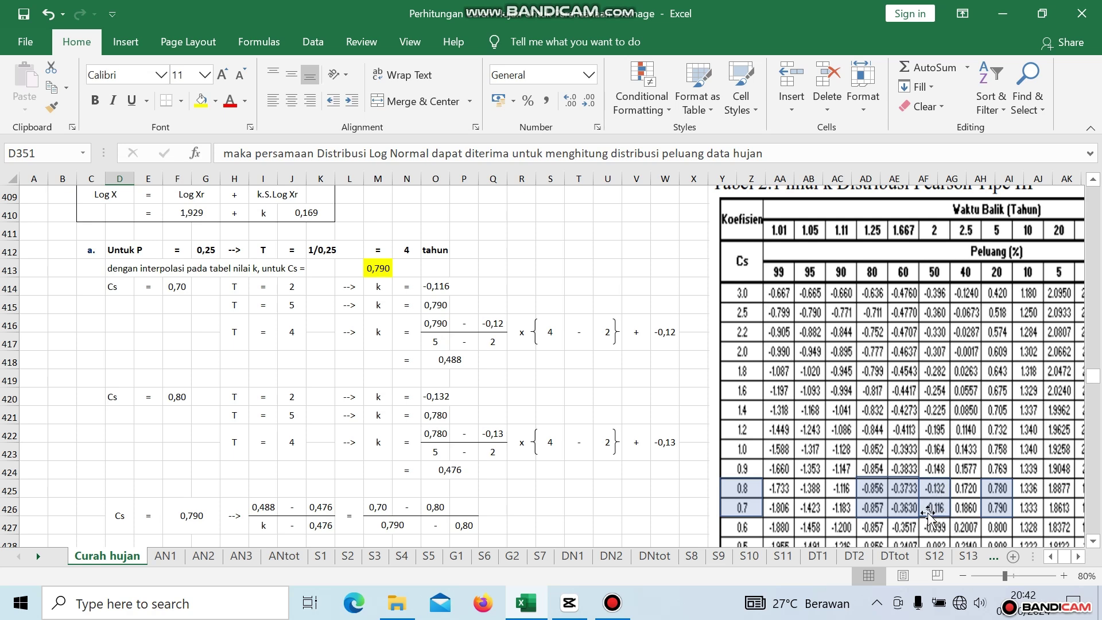
- Check the Cs = 0,70 table values of k for T = 2 in O414 and T = 5 in O415
{"action": "left_click", "coordinate": [436, 286]}
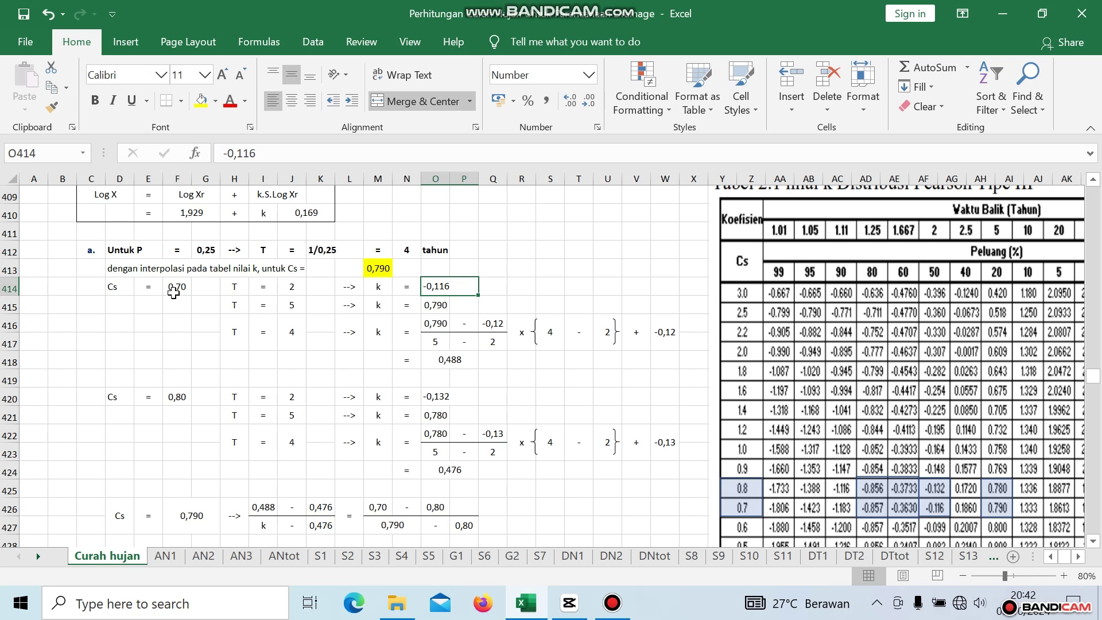
{"action": "left_click", "coordinate": [288, 306]}
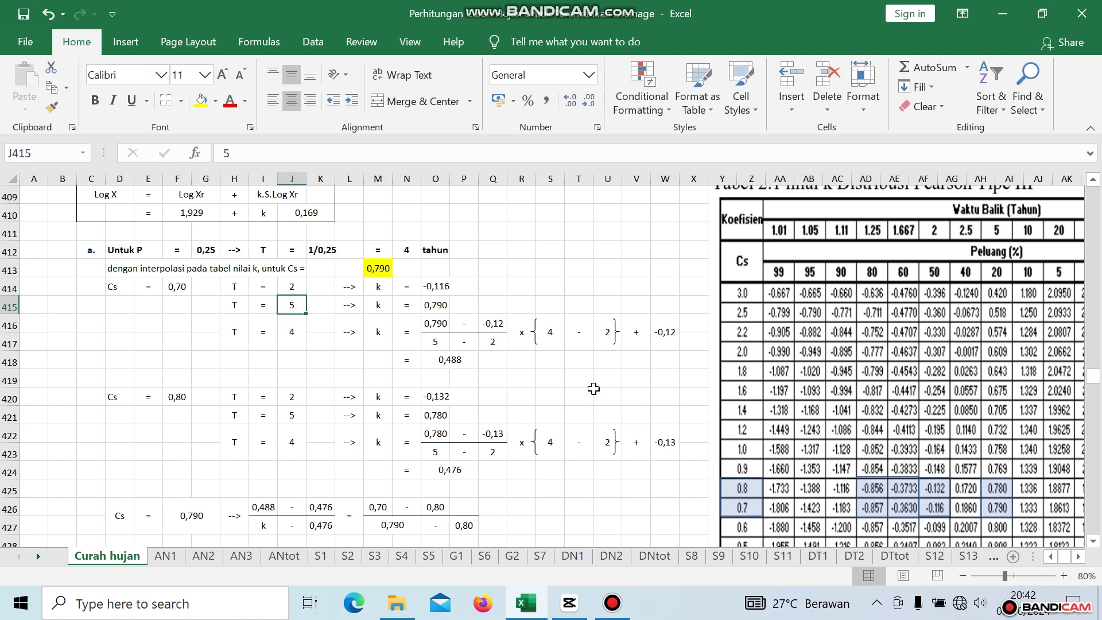
{"action": "left_click", "coordinate": [435, 306]}
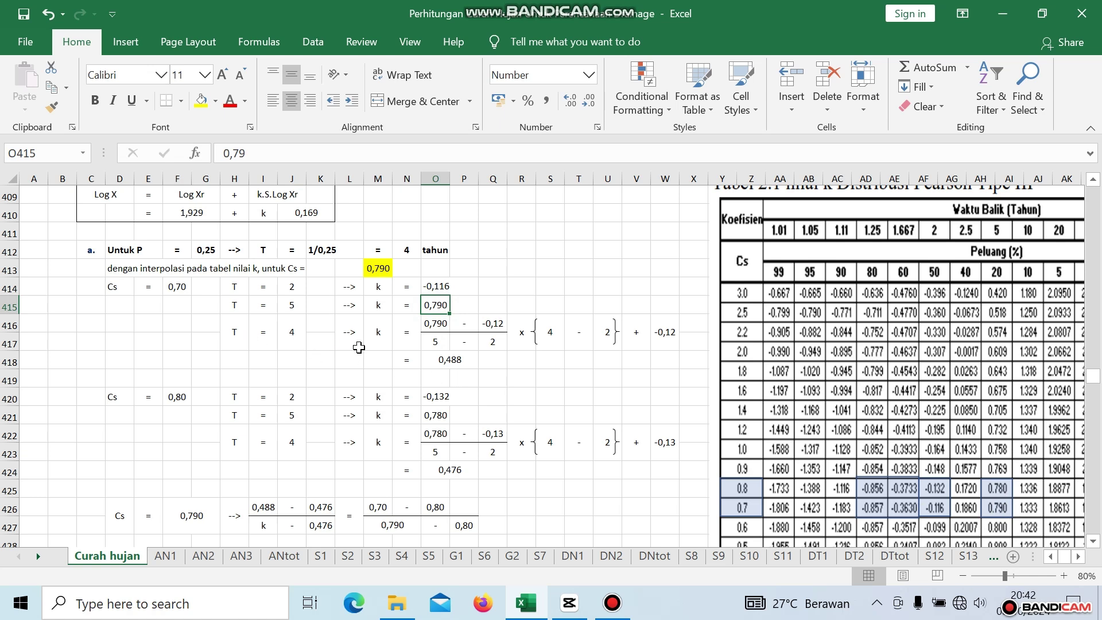
- Trace the Cs = 0,70 interpolation terms in O416 and Q416 to their k sources and inspect the T = 4 formula in O418
{"action": "left_click", "coordinate": [429, 324]}
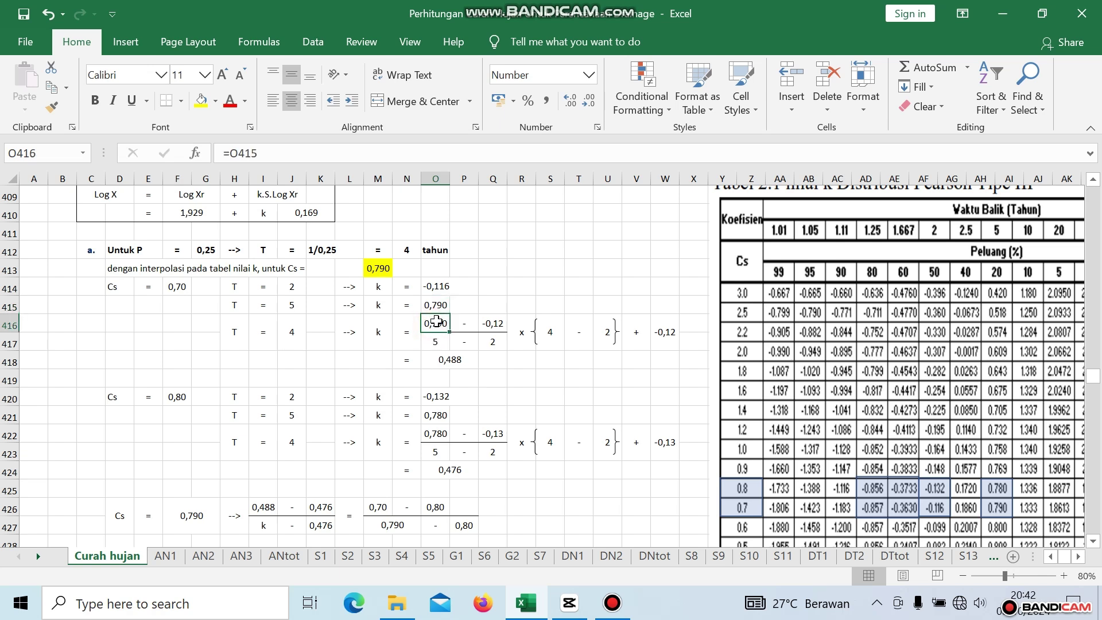
{"action": "left_click", "coordinate": [457, 323]}
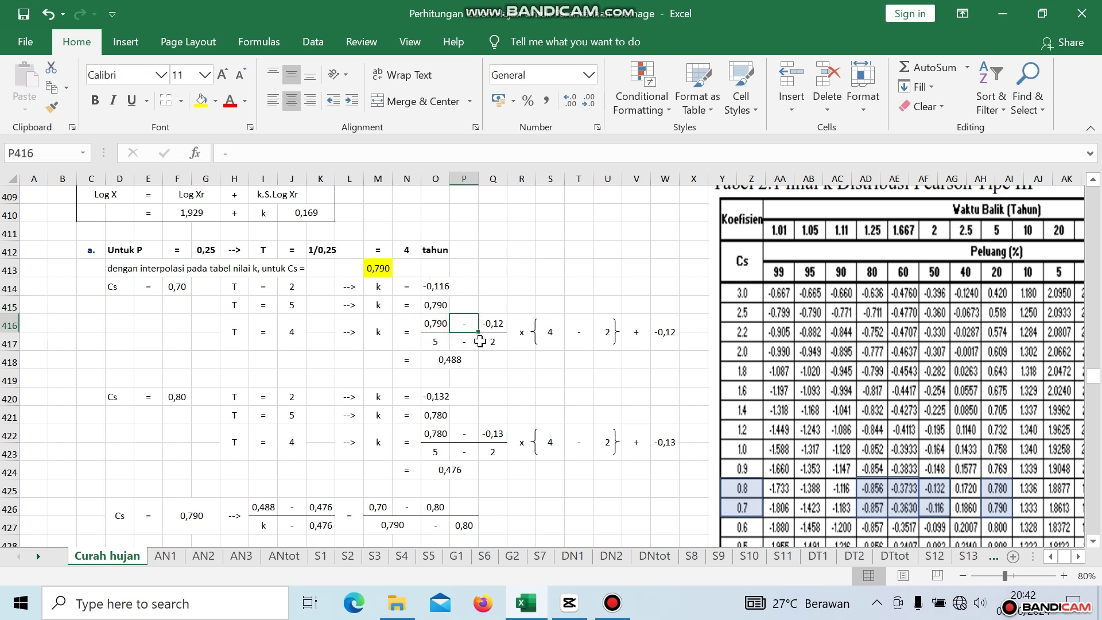
{"action": "left_click", "coordinate": [442, 287]}
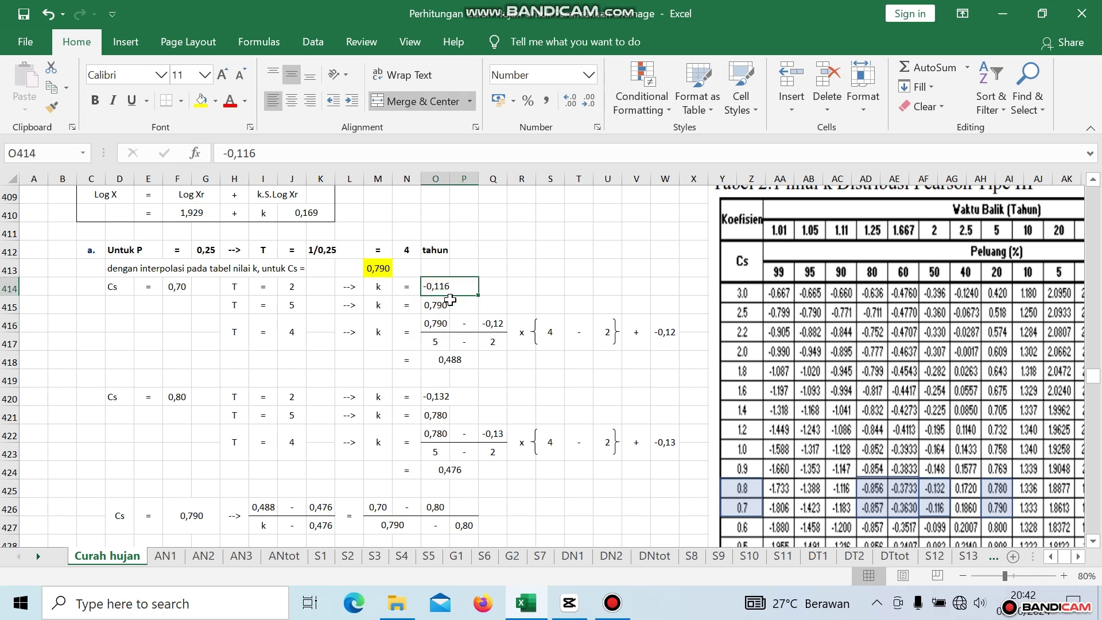
{"action": "left_click", "coordinate": [492, 322]}
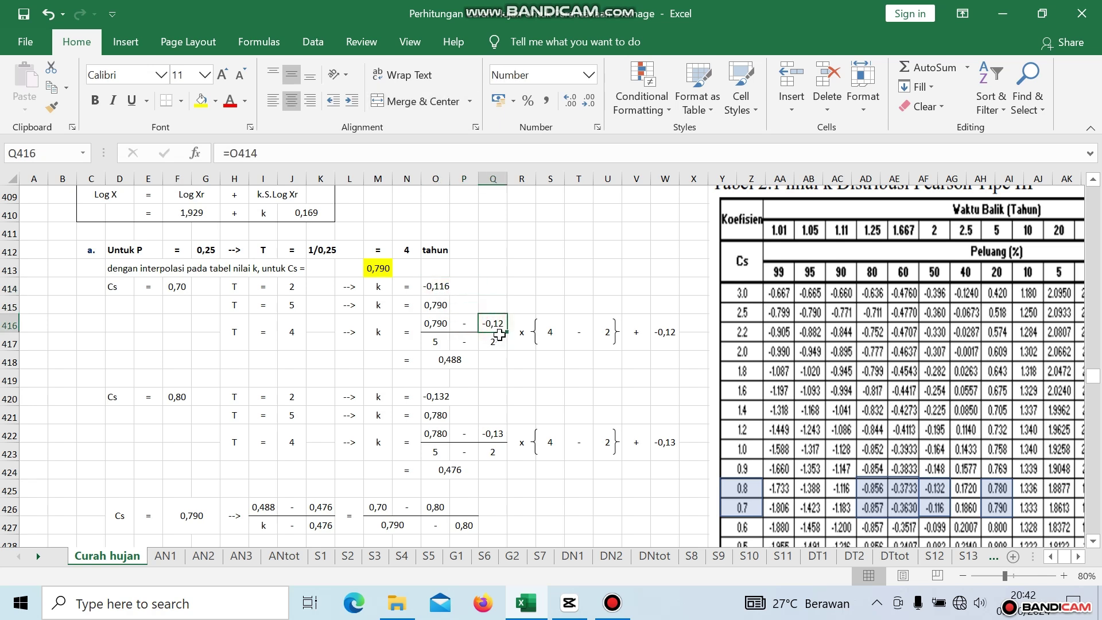
{"action": "left_click", "coordinate": [434, 287]}
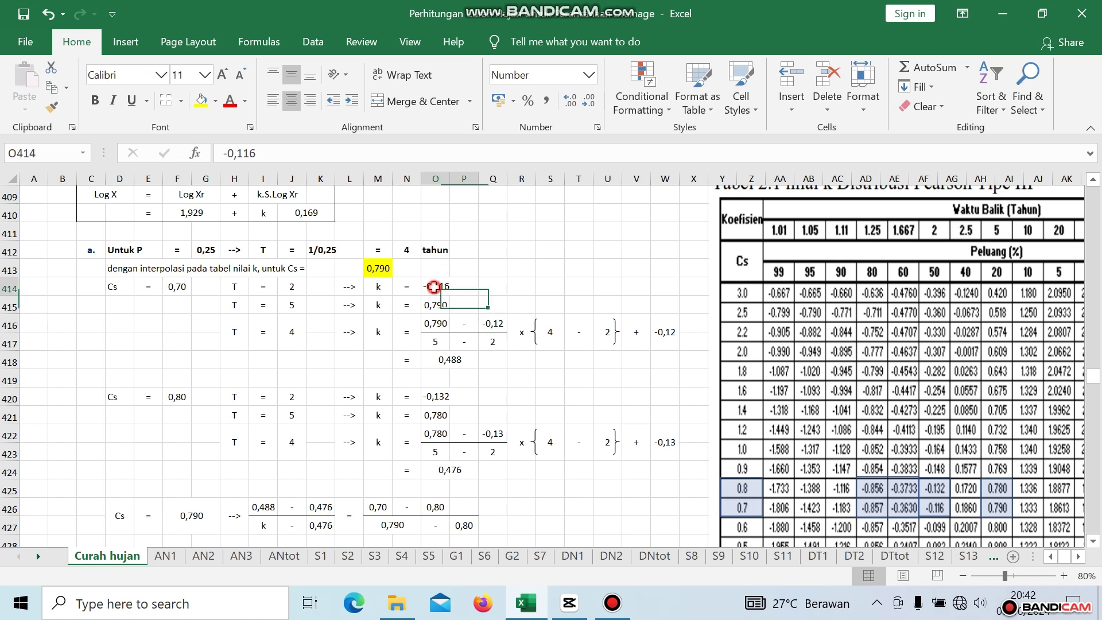
{"action": "left_click", "coordinate": [492, 322]}
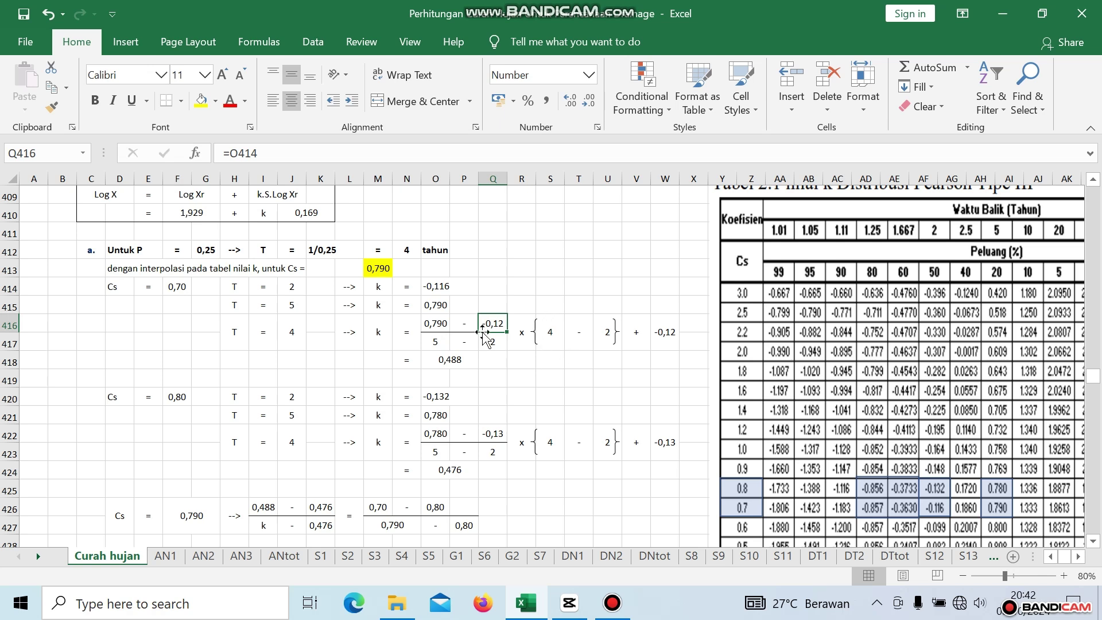
{"action": "left_click", "coordinate": [294, 338]}
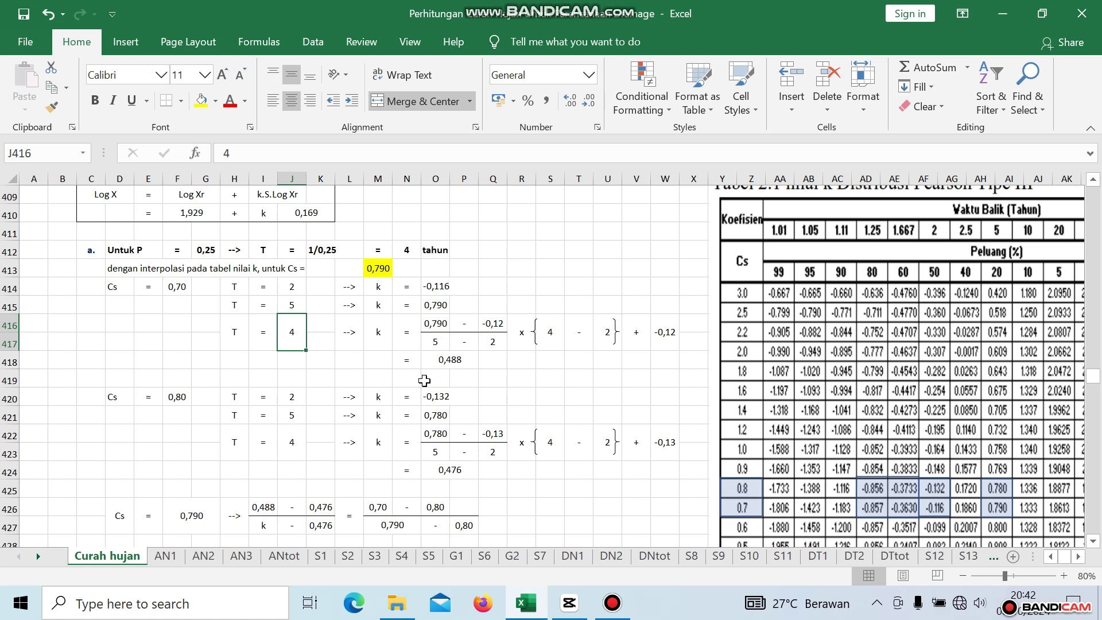
{"action": "left_click", "coordinate": [449, 359]}
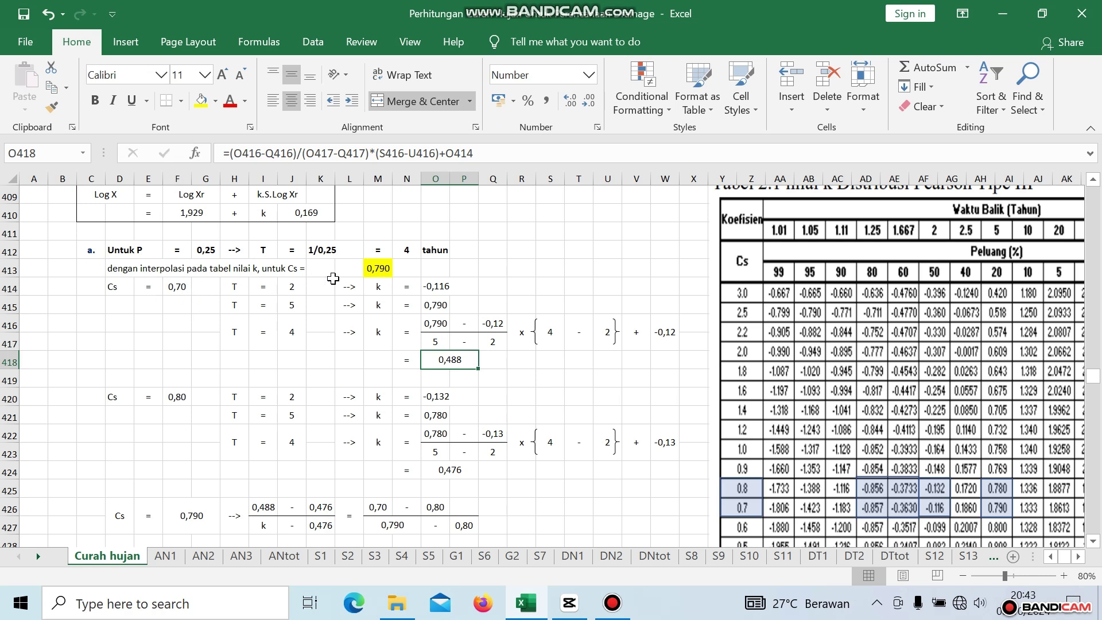
- Inspect the target Cs reference in M413, the Cs = 0,80 entry in F420 and its T = 4 interpolation formula in O424
{"action": "left_click", "coordinate": [377, 268]}
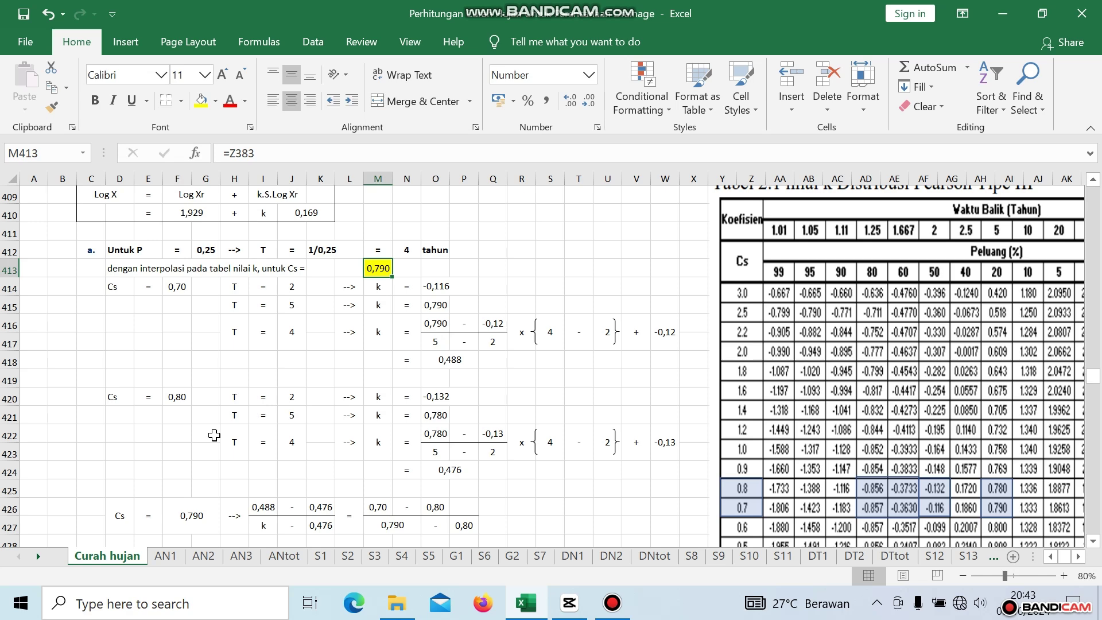
{"action": "scroll", "coordinate": [270, 372], "scroll_direction": "down", "scroll_amount": 1}
{"action": "scroll", "coordinate": [270, 372], "scroll_direction": "up", "scroll_amount": 1}
{"action": "left_click", "coordinate": [179, 398]}
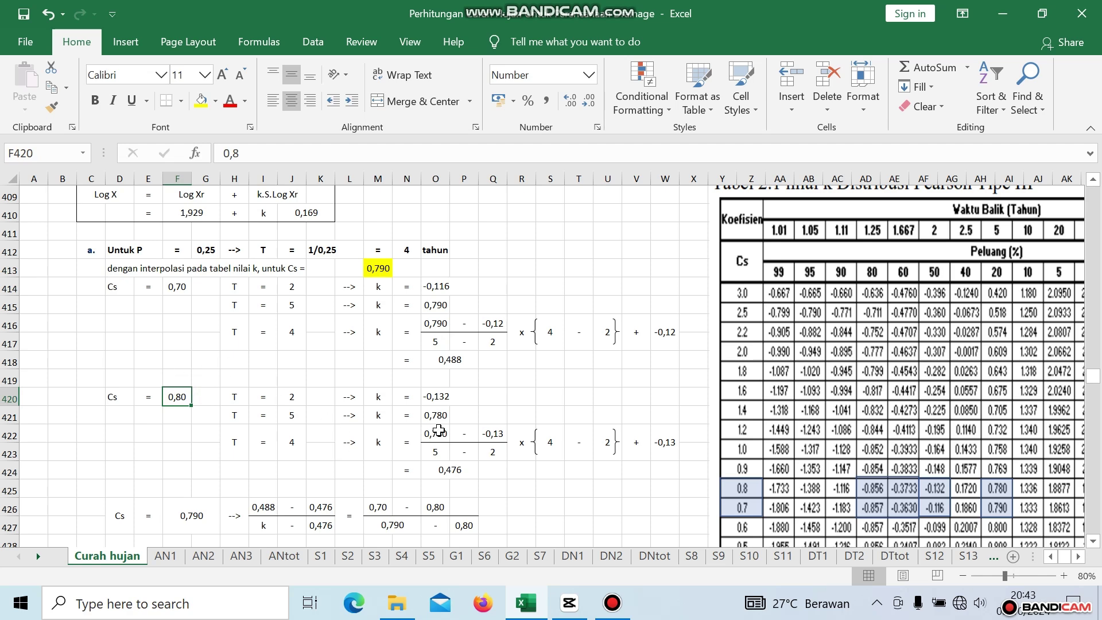
{"action": "scroll", "coordinate": [439, 430], "scroll_direction": "down", "scroll_amount": 2}
{"action": "left_click", "coordinate": [449, 365]}
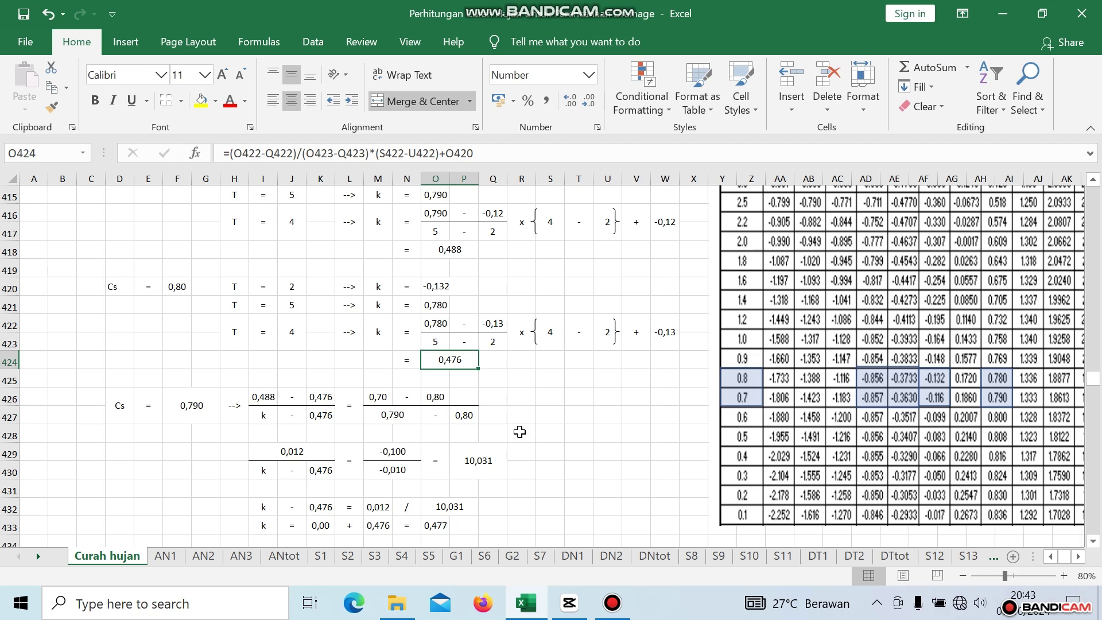
- Compare the T = 4 k formulas for Cs = 0,70 in O418 and Cs = 0,80 in O424
{"action": "scroll", "coordinate": [524, 449], "scroll_direction": "up", "scroll_amount": 2}
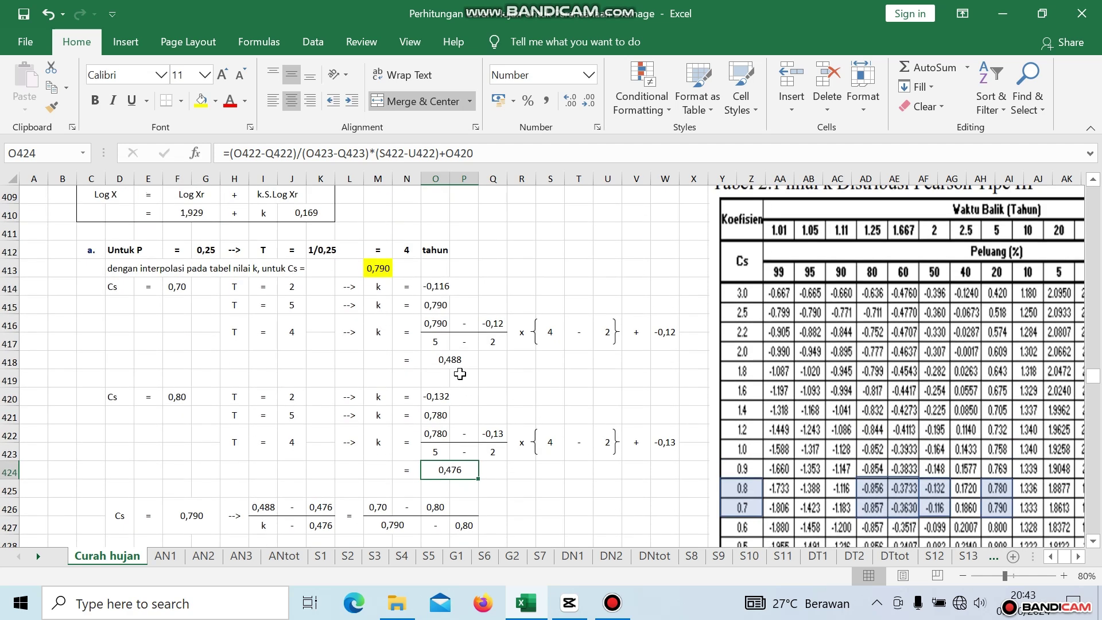
{"action": "left_click", "coordinate": [456, 364]}
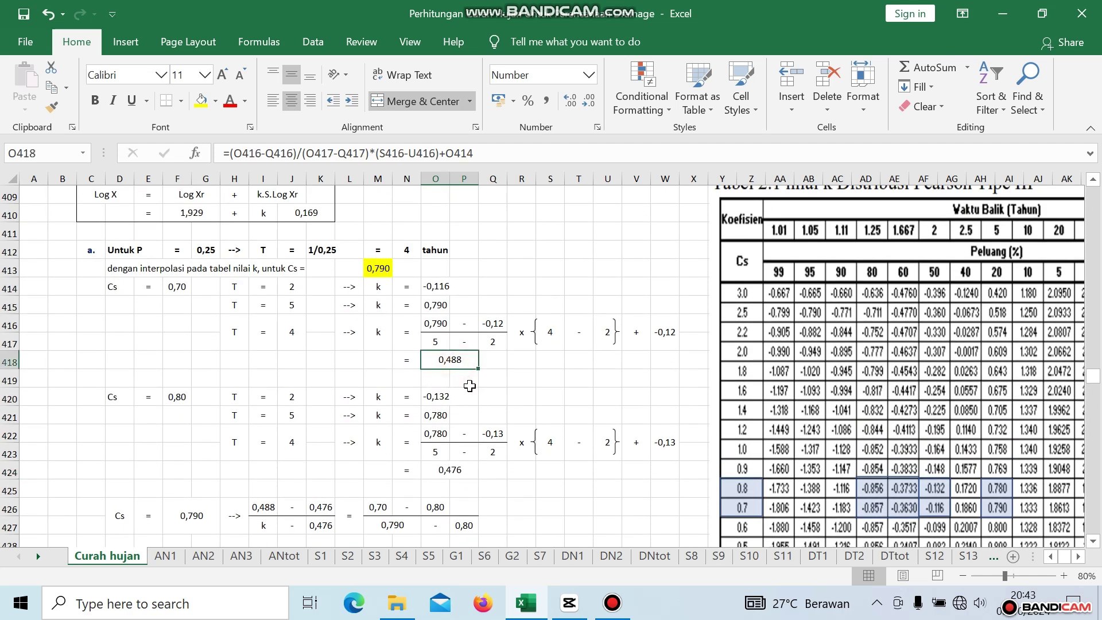
{"action": "left_click", "coordinate": [458, 471]}
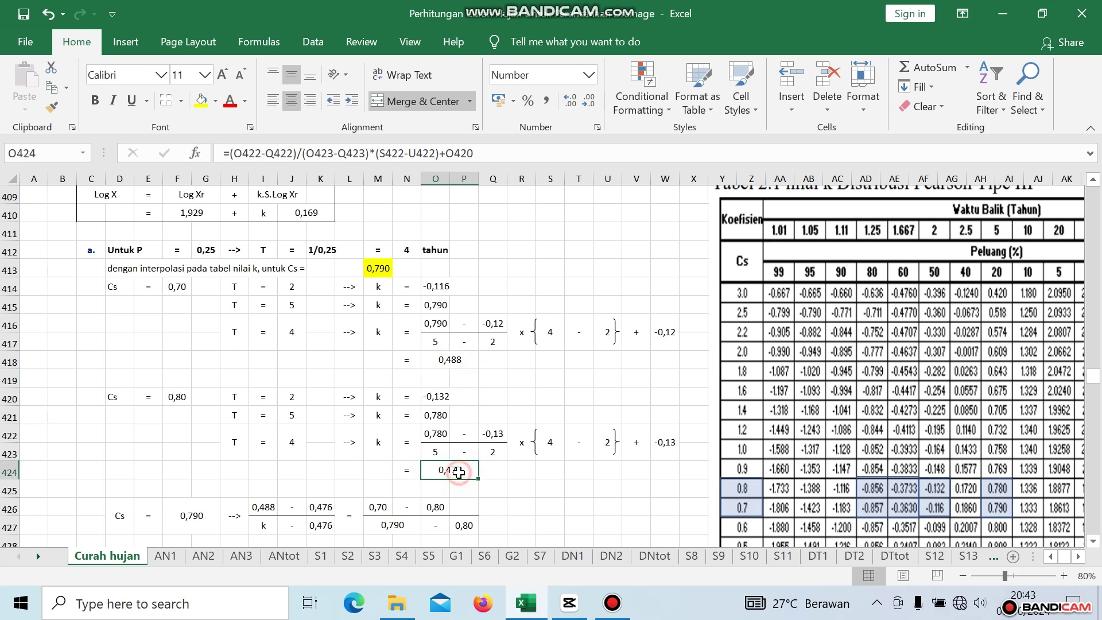
- Trace the final k interpolation in row 426, comparing Cs in F426 with M413 and the first k term in I426 with O418
{"action": "scroll", "coordinate": [512, 442], "scroll_direction": "down", "scroll_amount": 2}
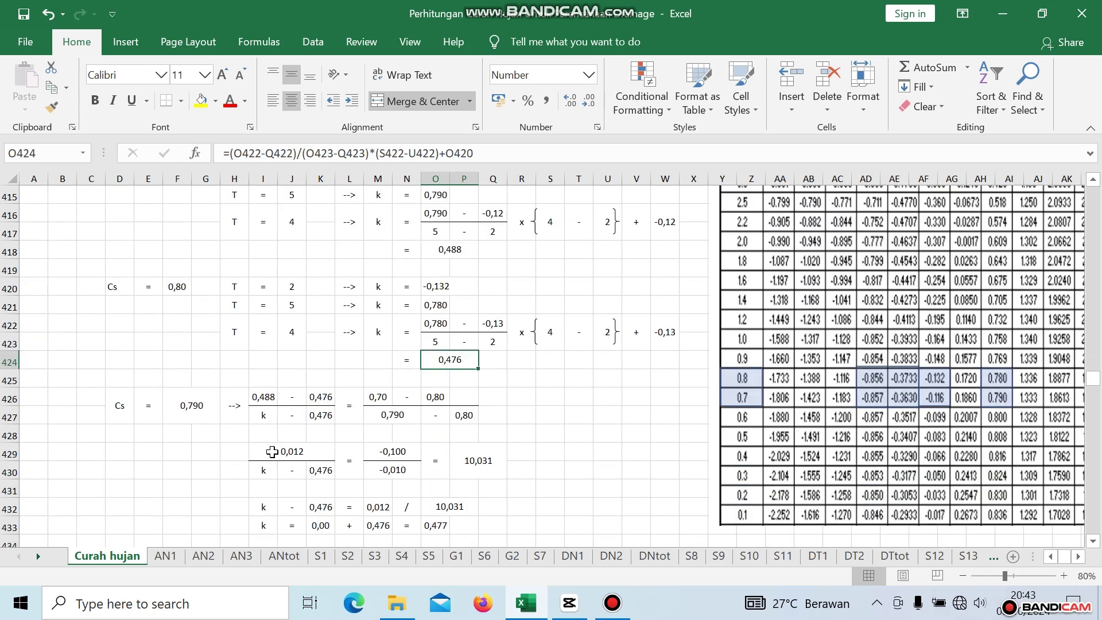
{"action": "scroll", "coordinate": [272, 451], "scroll_direction": "up", "scroll_amount": 2}
{"action": "left_click", "coordinate": [370, 268]}
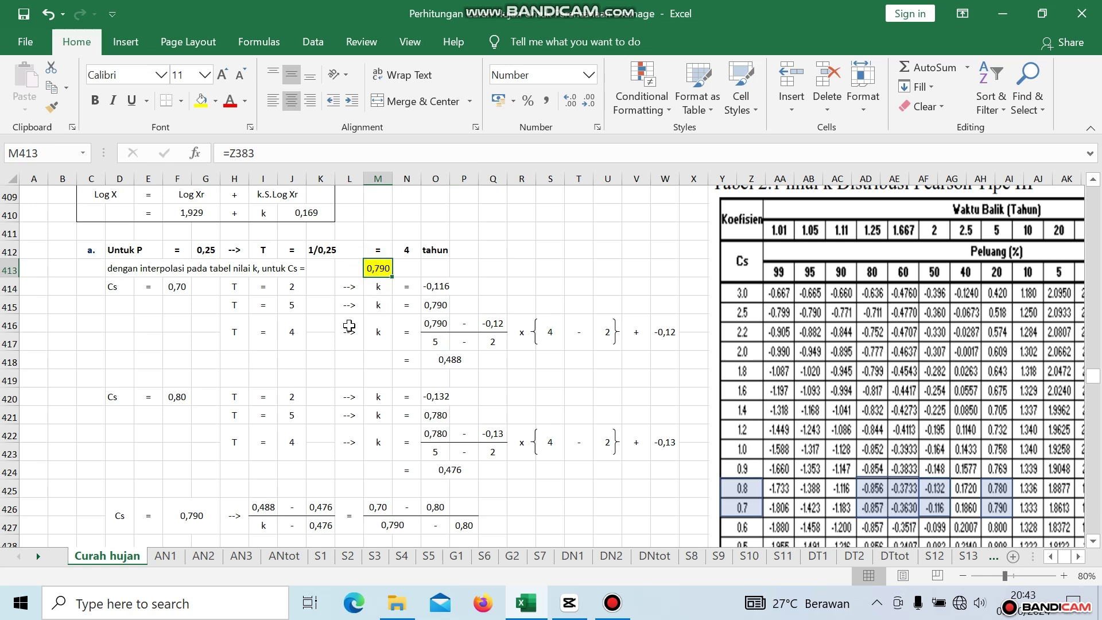
{"action": "scroll", "coordinate": [349, 326], "scroll_direction": "down", "scroll_amount": 3}
{"action": "left_click", "coordinate": [194, 349]}
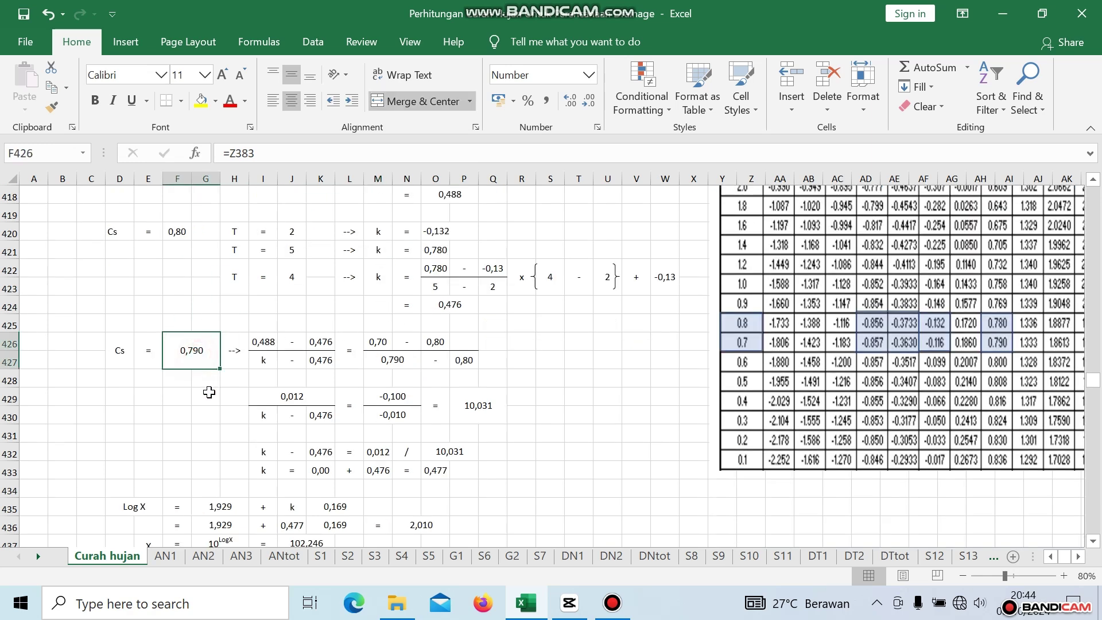
{"action": "left_click", "coordinate": [263, 341]}
{"action": "scroll", "coordinate": [424, 370], "scroll_direction": "up", "scroll_amount": 1}
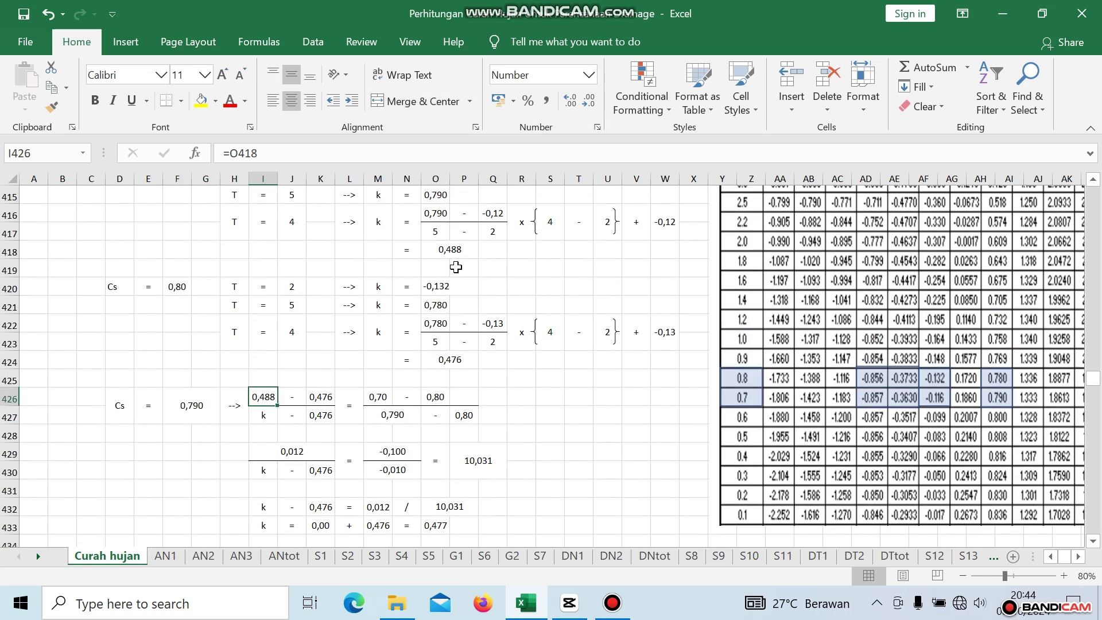
- Trace the k terms in K426 and K427 to the Cs = 0,80 result in O424, and check the unknown k in I427
{"action": "left_click", "coordinate": [322, 396]}
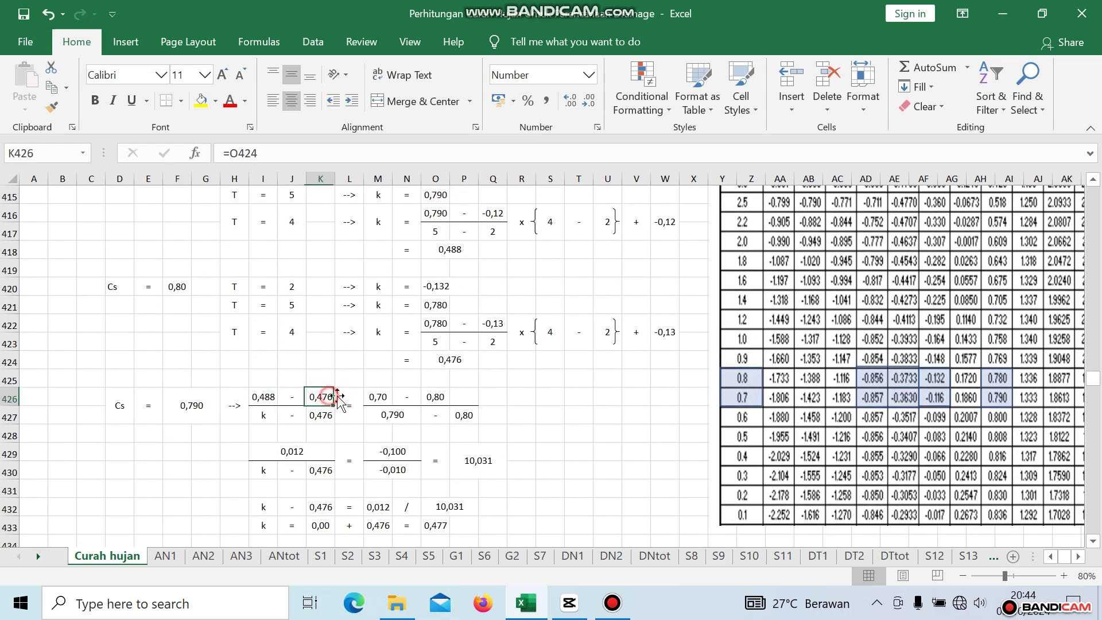
{"action": "left_click", "coordinate": [450, 362]}
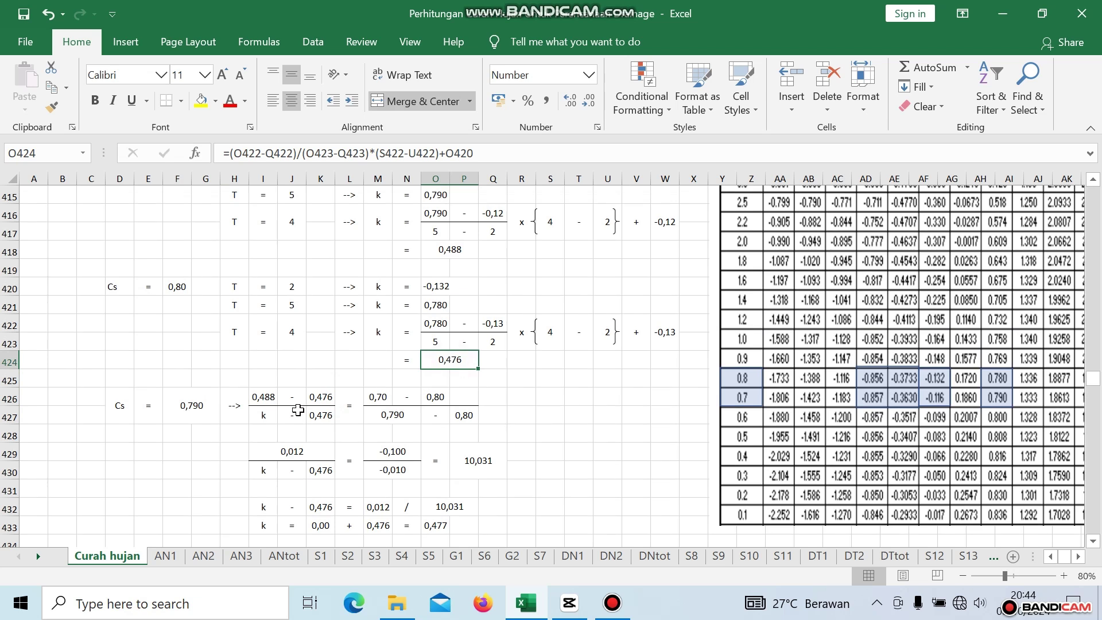
{"action": "left_click", "coordinate": [259, 418]}
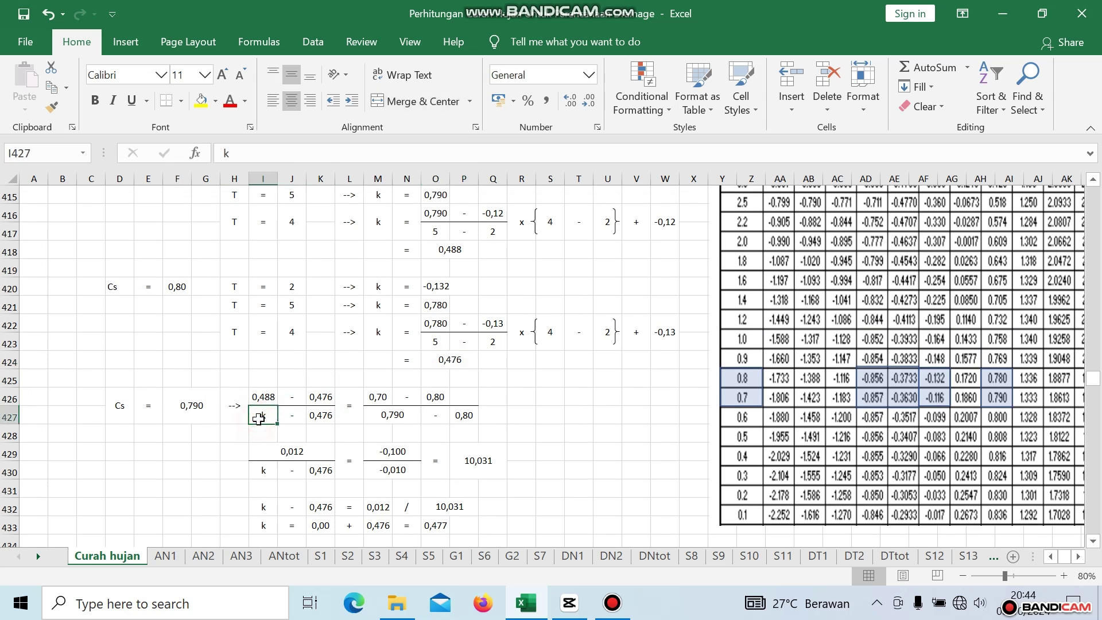
{"action": "left_click", "coordinate": [324, 414]}
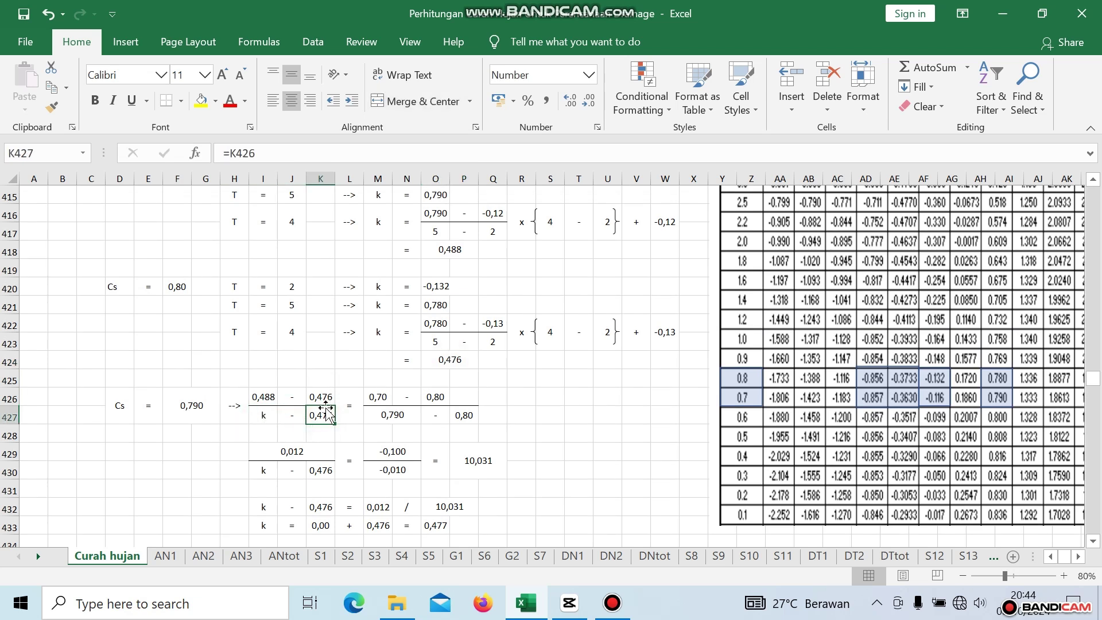
- Inspect the Cs references in M426, M427 and P427 of the final k interpolation for T = 4
{"action": "left_click", "coordinate": [379, 398]}
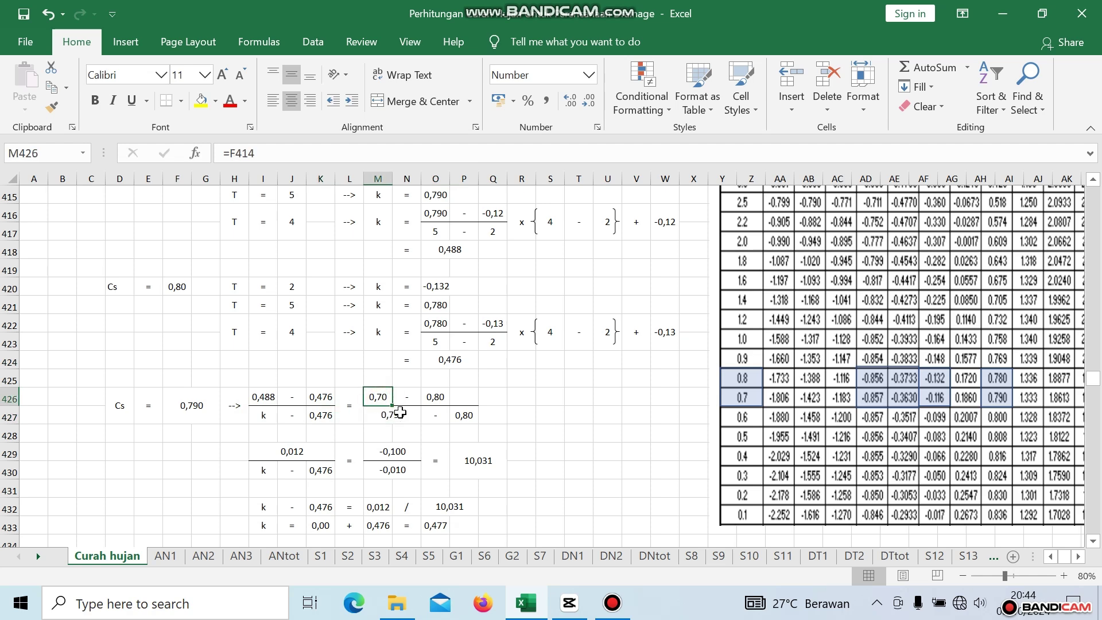
{"action": "scroll", "coordinate": [290, 381], "scroll_direction": "up", "scroll_amount": 1}
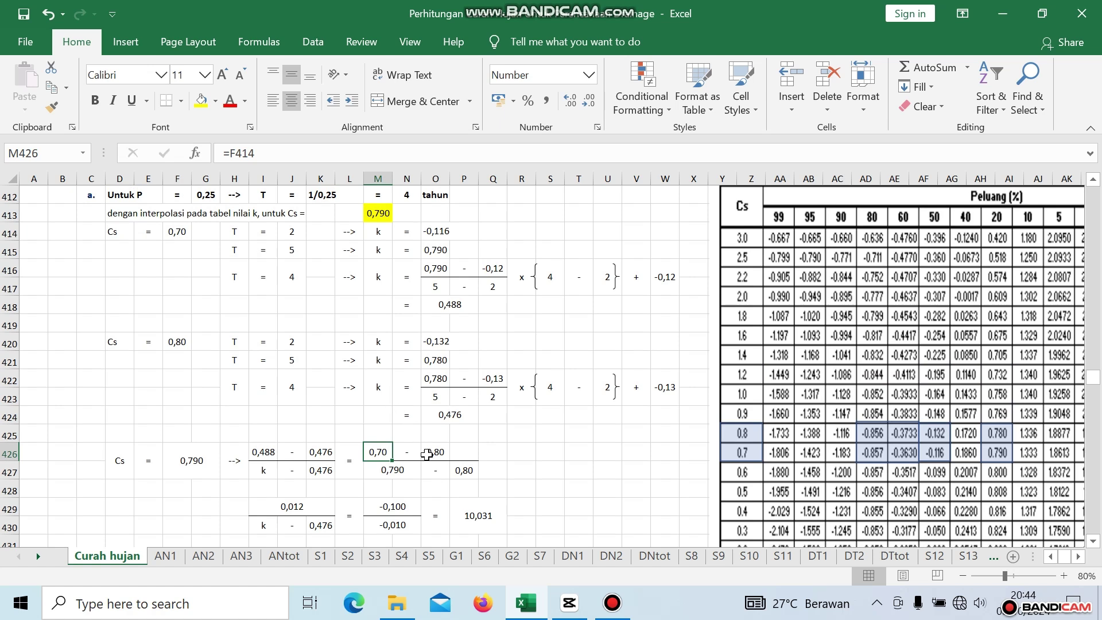
{"action": "left_click", "coordinate": [393, 474]}
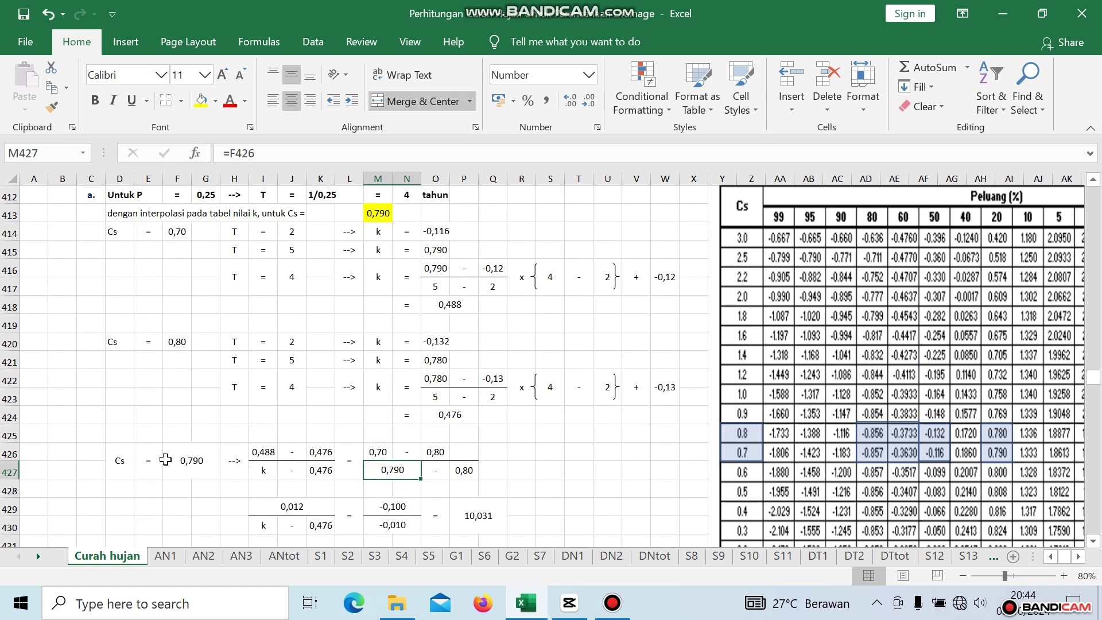
{"action": "left_click", "coordinate": [463, 473]}
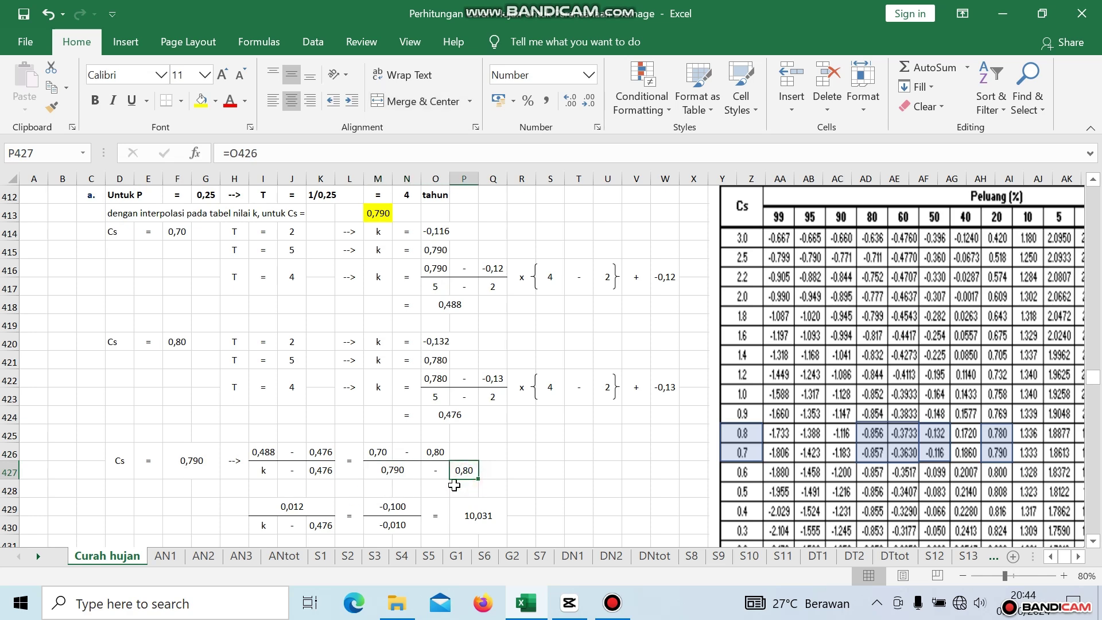
- Examine the solved interpolation for T = 4 and inspect the final k formula in O433
{"action": "scroll", "coordinate": [530, 454], "scroll_direction": "down", "scroll_amount": 2}
{"action": "scroll", "coordinate": [530, 455], "scroll_direction": "down", "scroll_amount": 1}
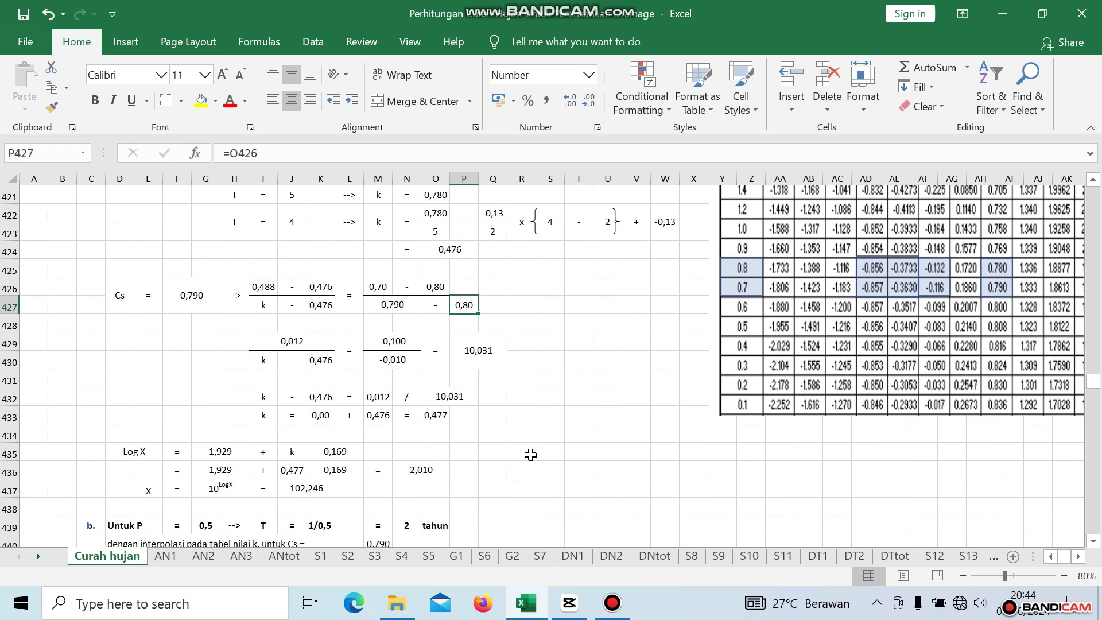
{"action": "left_click", "coordinate": [434, 414]}
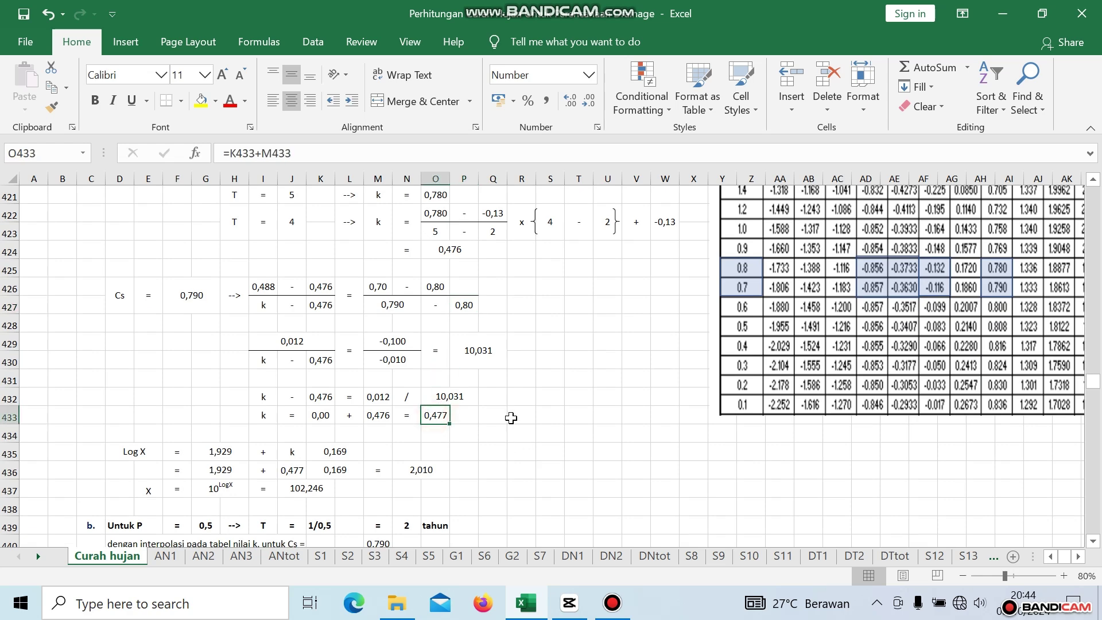
{"action": "scroll", "coordinate": [510, 418], "scroll_direction": "down", "scroll_amount": 1}
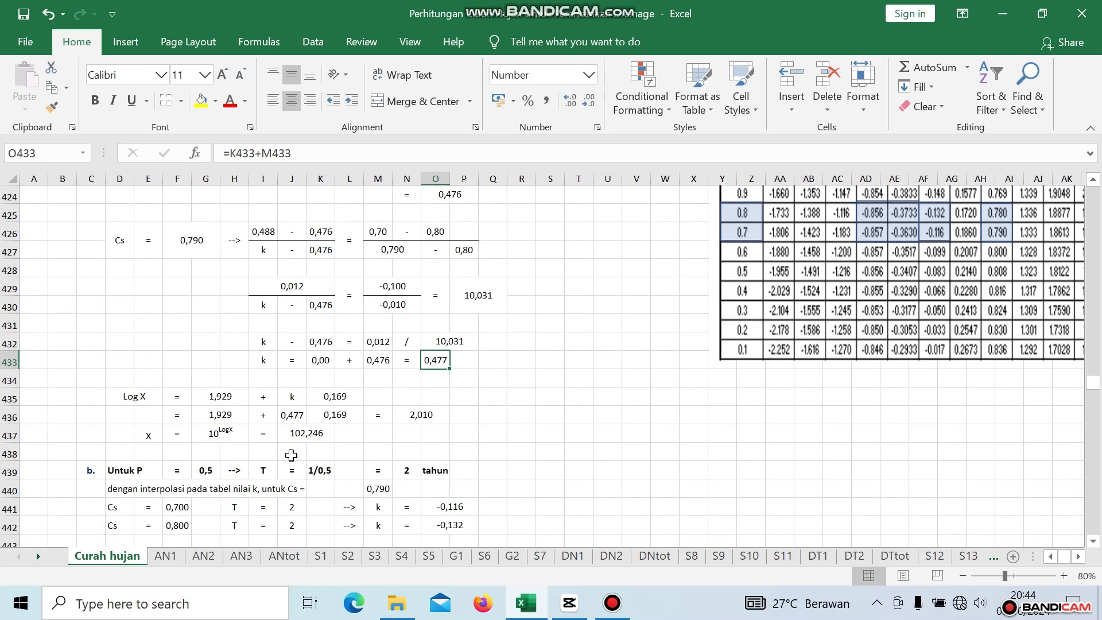
- Compare the distribution equation in rows 409–410 with the T = 4 calculation, inspecting k in J436, Log X in N436 and X in J437
{"action": "scroll", "coordinate": [291, 455], "scroll_direction": "up", "scroll_amount": 7}
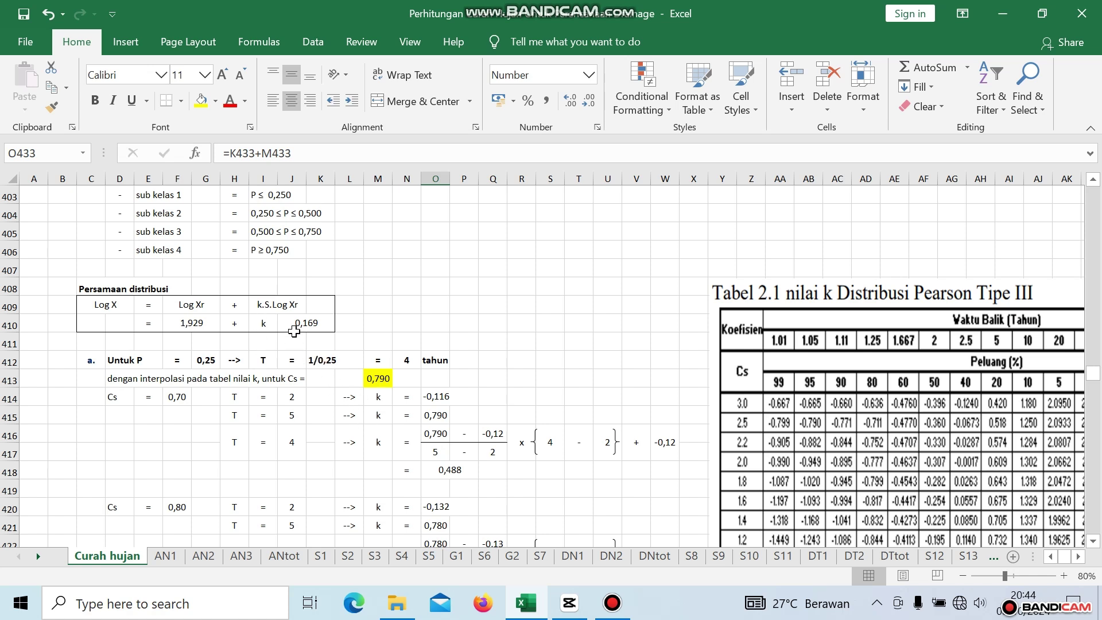
{"action": "scroll", "coordinate": [379, 304], "scroll_direction": "down", "scroll_amount": 9}
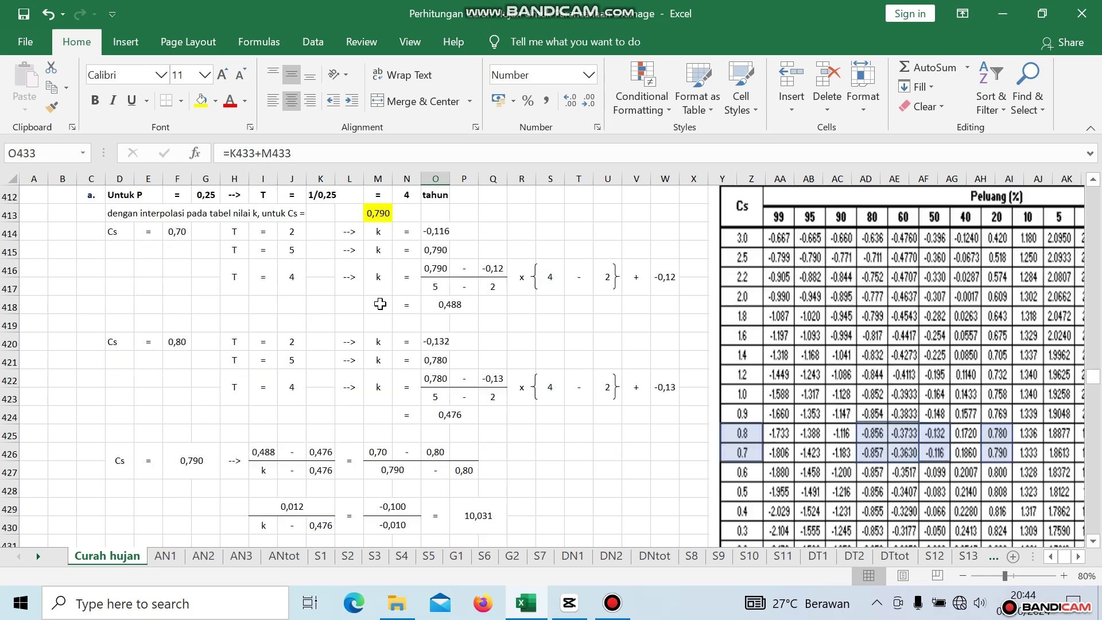
{"action": "scroll", "coordinate": [380, 303], "scroll_direction": "down", "scroll_amount": 1}
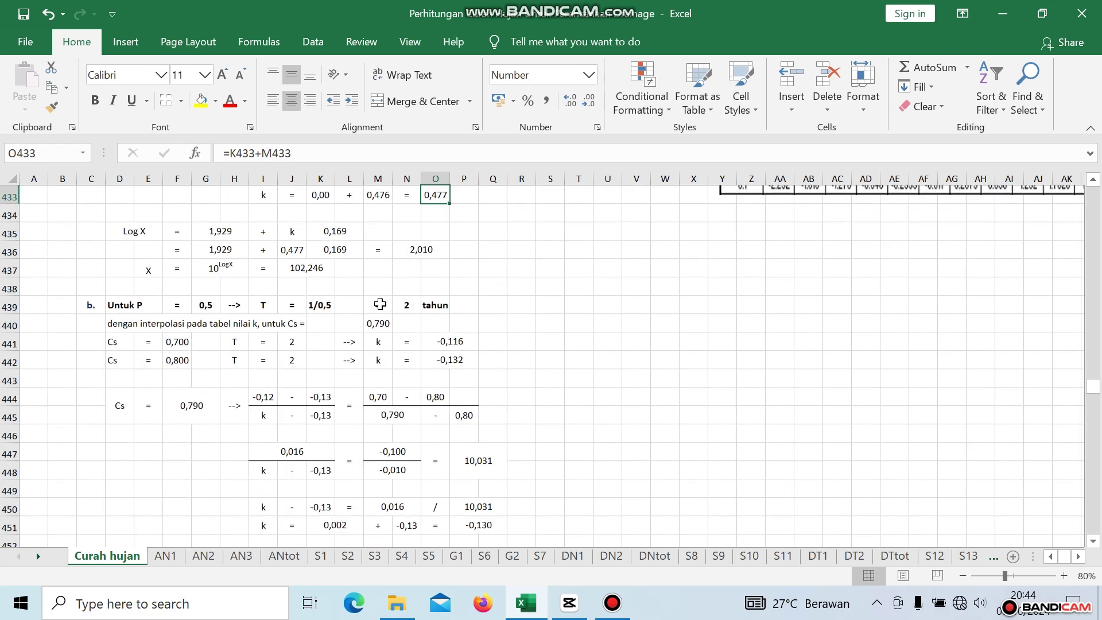
{"action": "scroll", "coordinate": [379, 303], "scroll_direction": "up", "scroll_amount": 1}
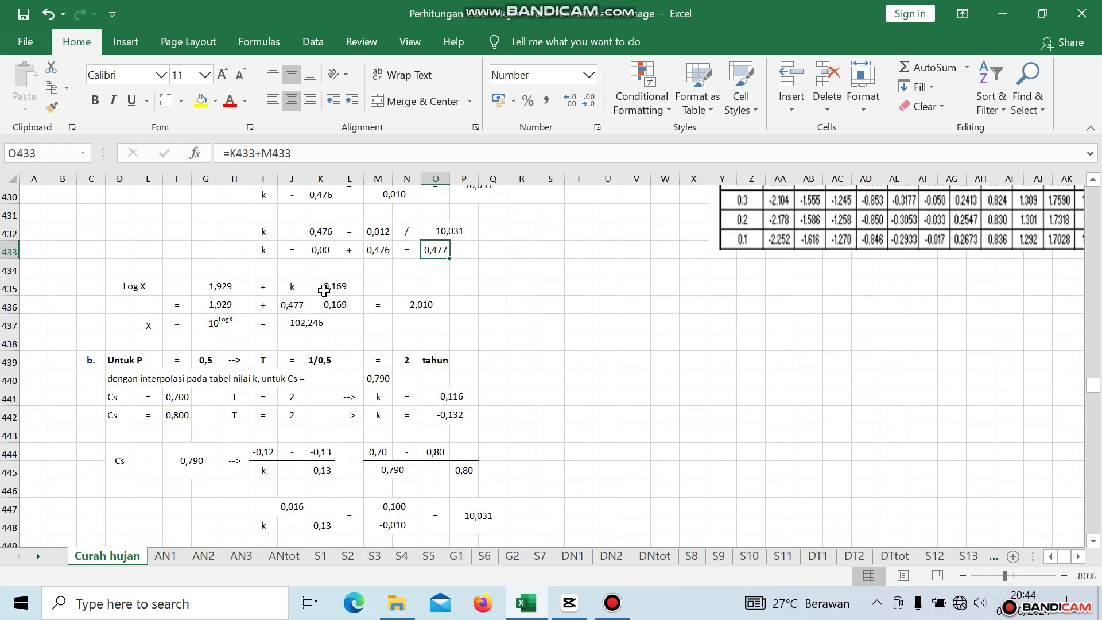
{"action": "left_click", "coordinate": [293, 305]}
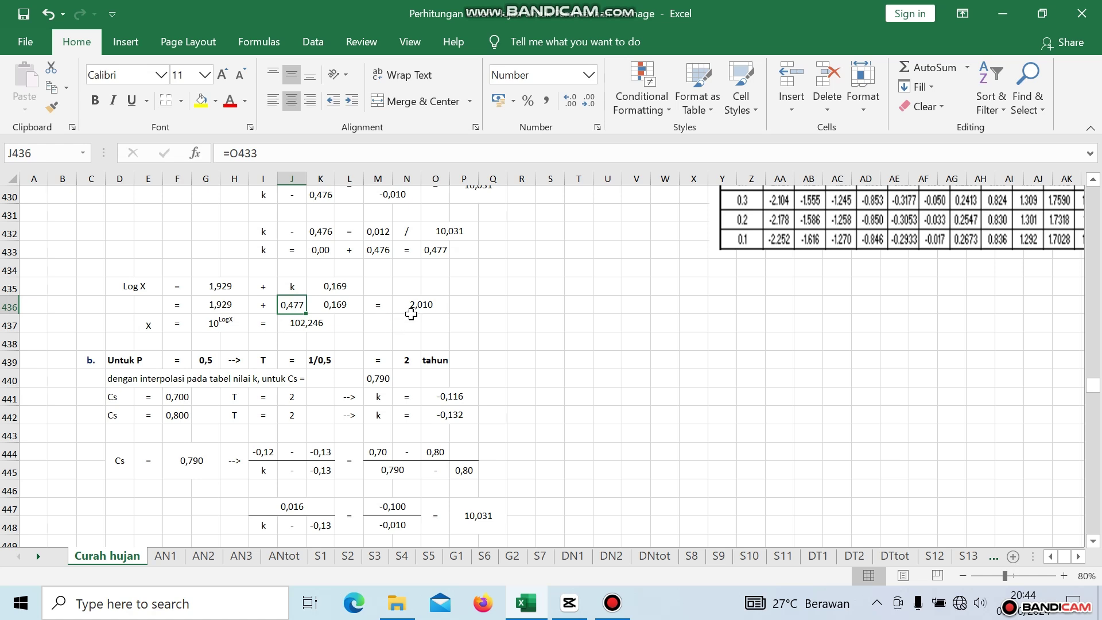
{"action": "left_click", "coordinate": [440, 311]}
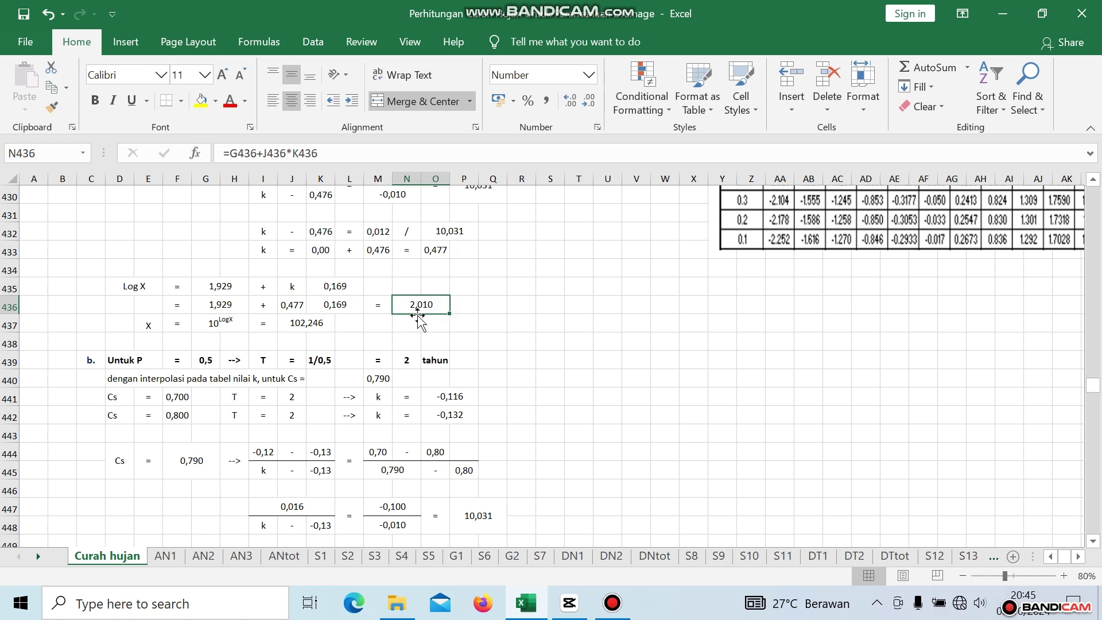
{"action": "left_click", "coordinate": [213, 327]}
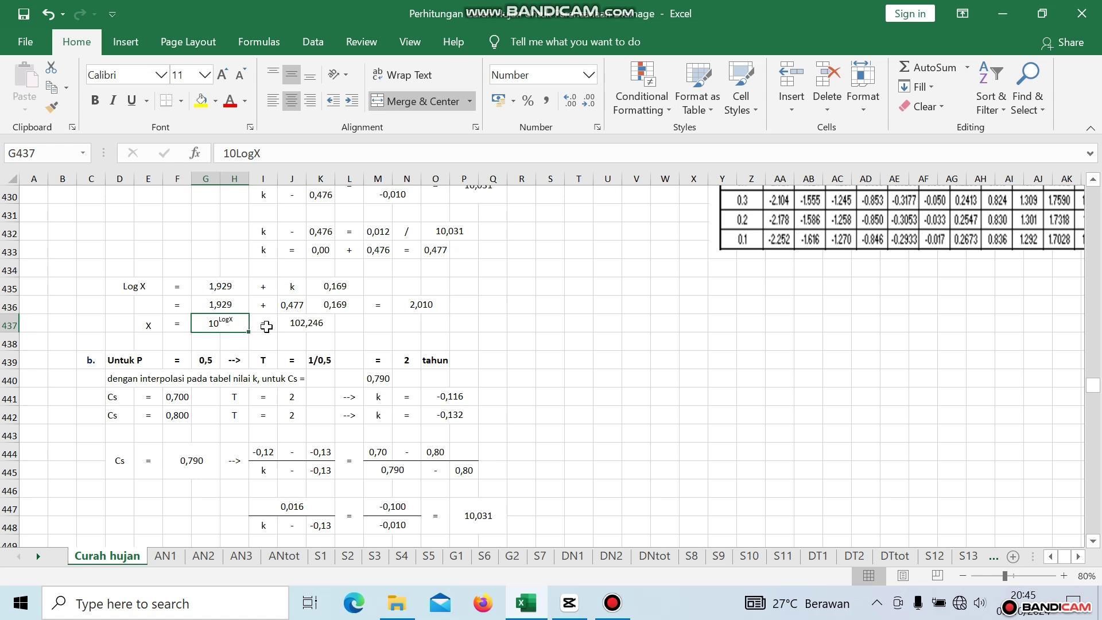
{"action": "left_click", "coordinate": [287, 324]}
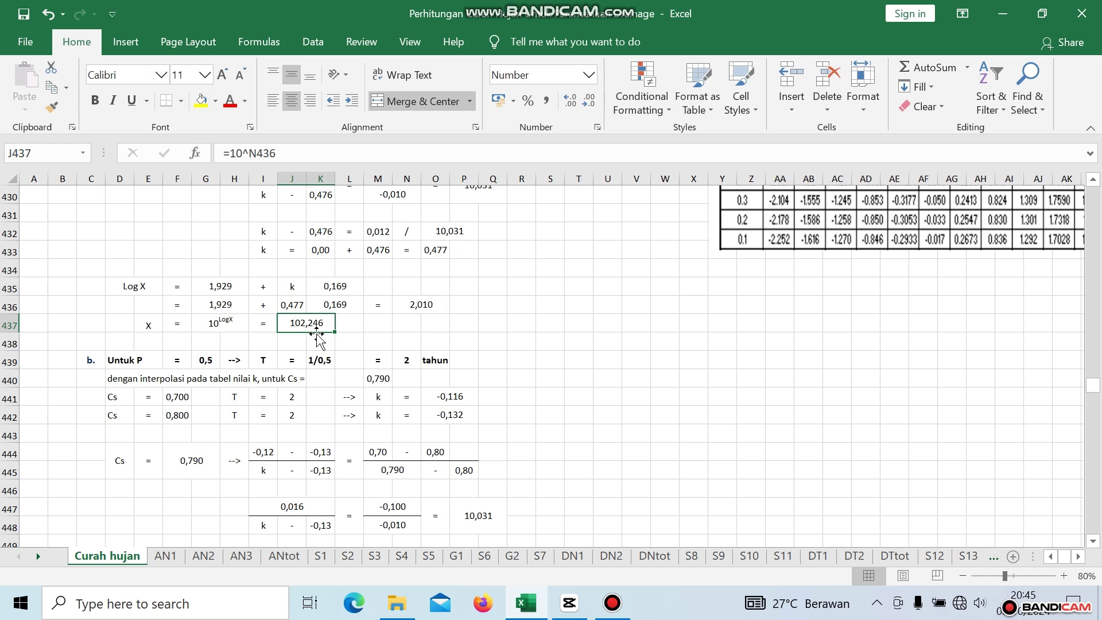
- Inspect the probability P = 0,5 in G439, the ratio in K439 and the return-period formula in N439, consulting the k table
{"action": "left_click", "coordinate": [206, 362]}
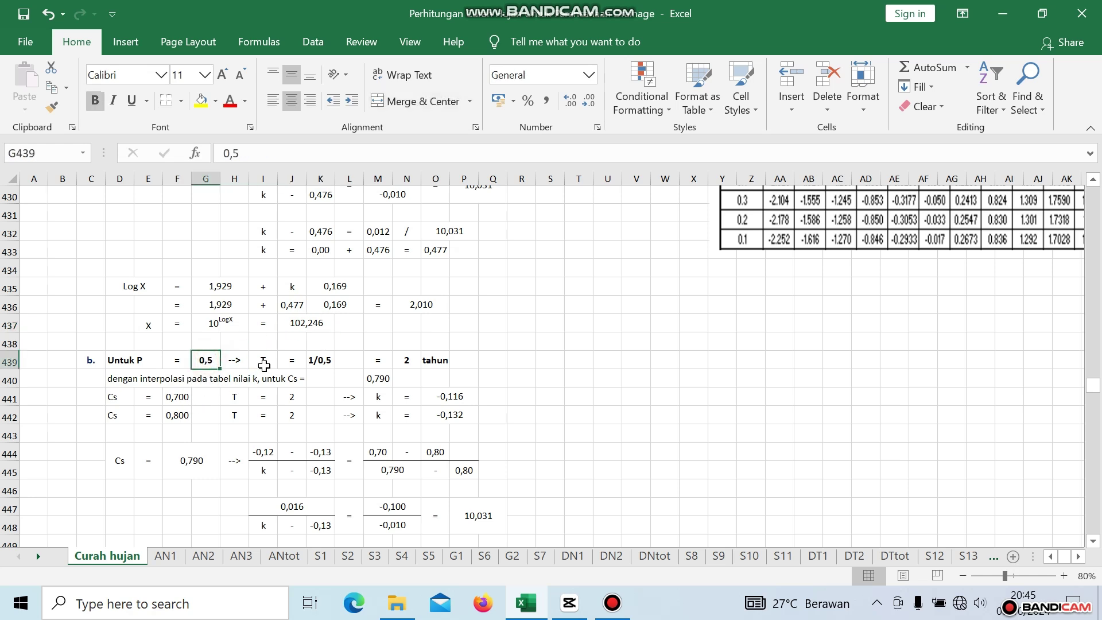
{"action": "left_click", "coordinate": [317, 361]}
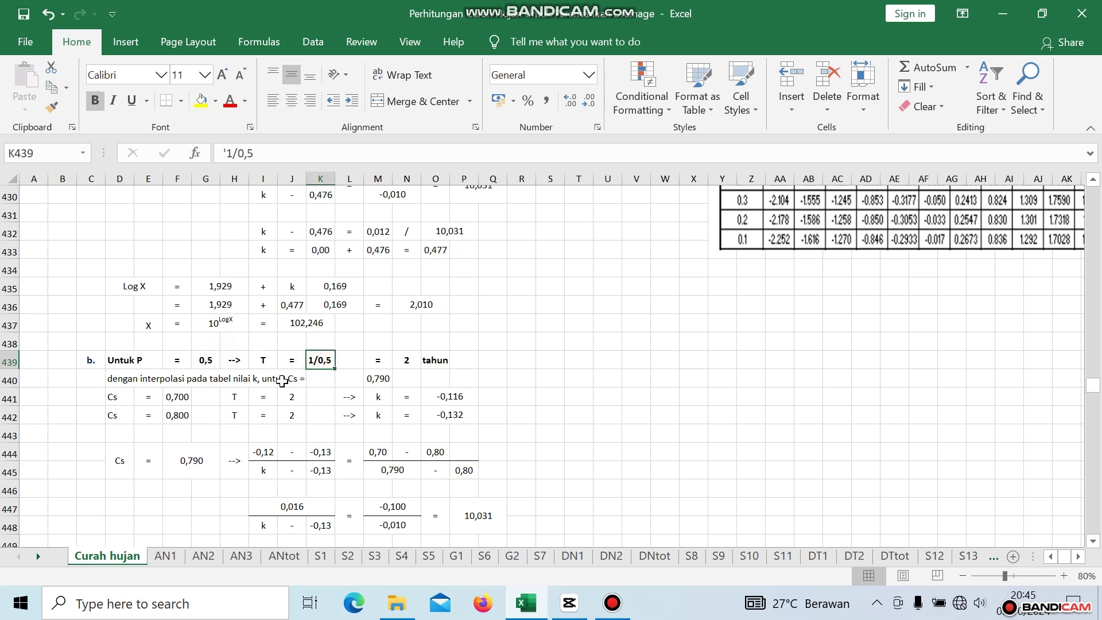
{"action": "left_click", "coordinate": [405, 360]}
{"action": "scroll", "coordinate": [776, 339], "scroll_direction": "up", "scroll_amount": 7}
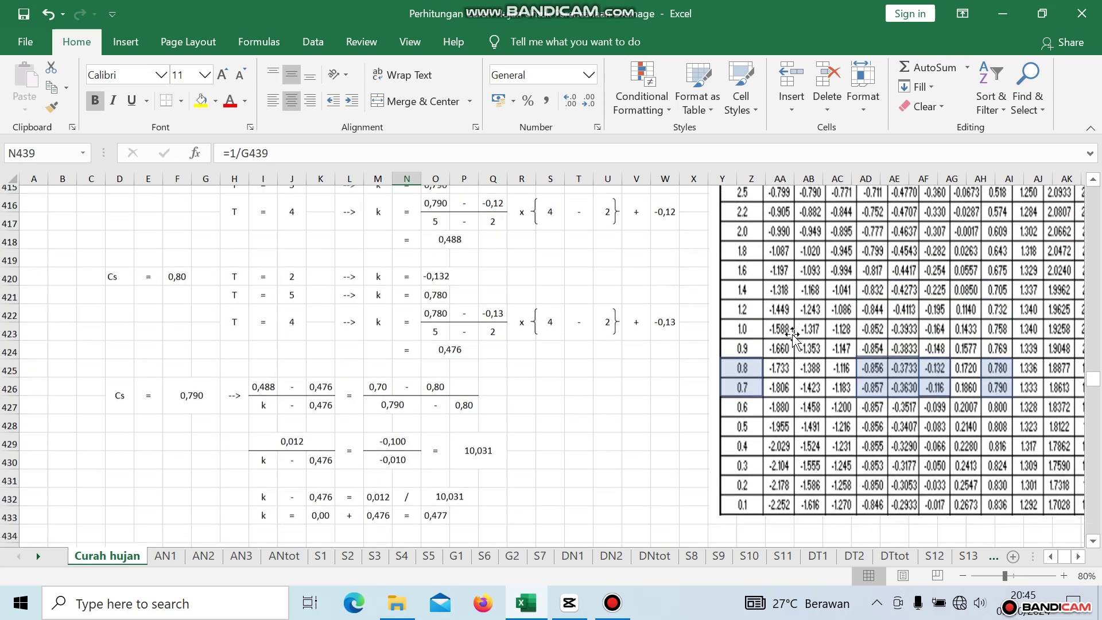
{"action": "scroll", "coordinate": [789, 339], "scroll_direction": "down", "scroll_amount": 8}
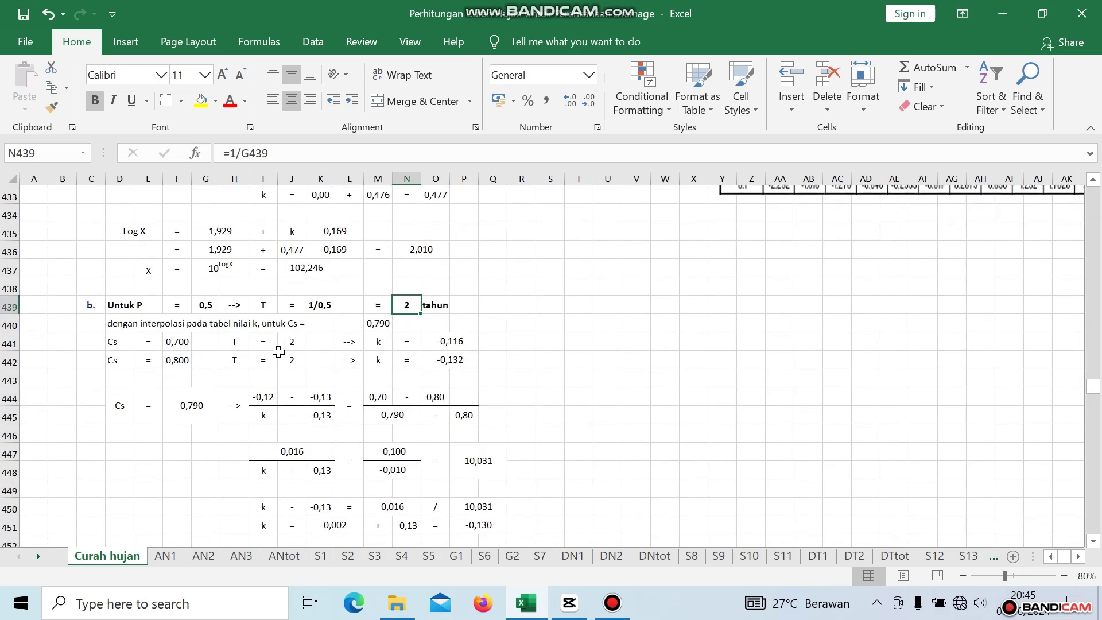
- Check the target Cs reference in M440 and trace the T = 2 k values in O441 and O442 against the Pearson Type III table
{"action": "left_click", "coordinate": [378, 325]}
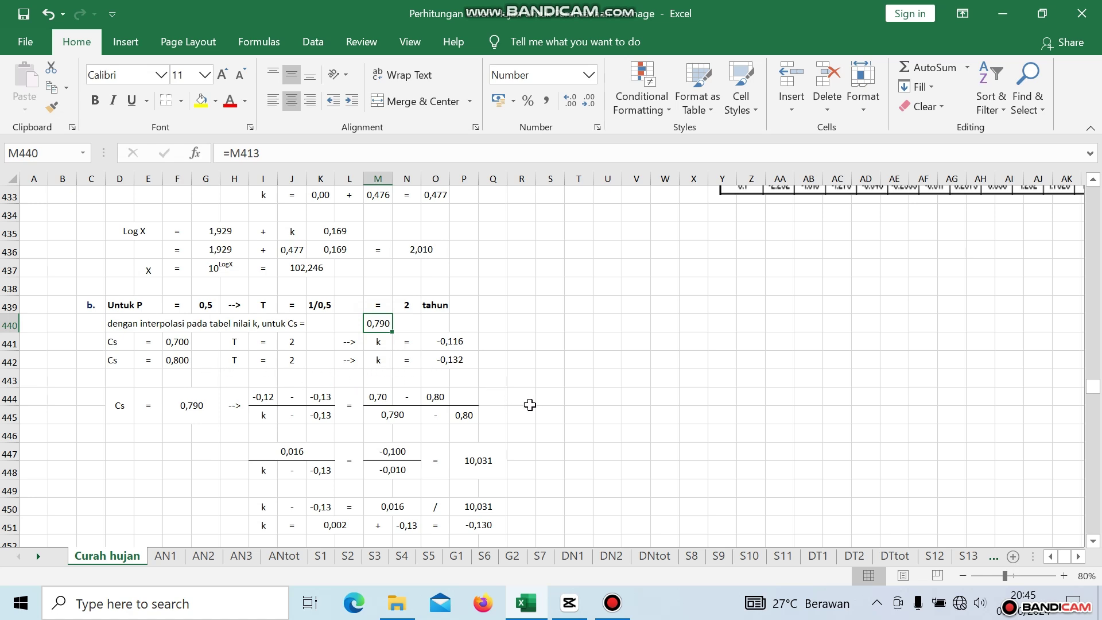
{"action": "scroll", "coordinate": [539, 406], "scroll_direction": "up", "scroll_amount": 5}
{"action": "scroll", "coordinate": [541, 408], "scroll_direction": "up", "scroll_amount": 2}
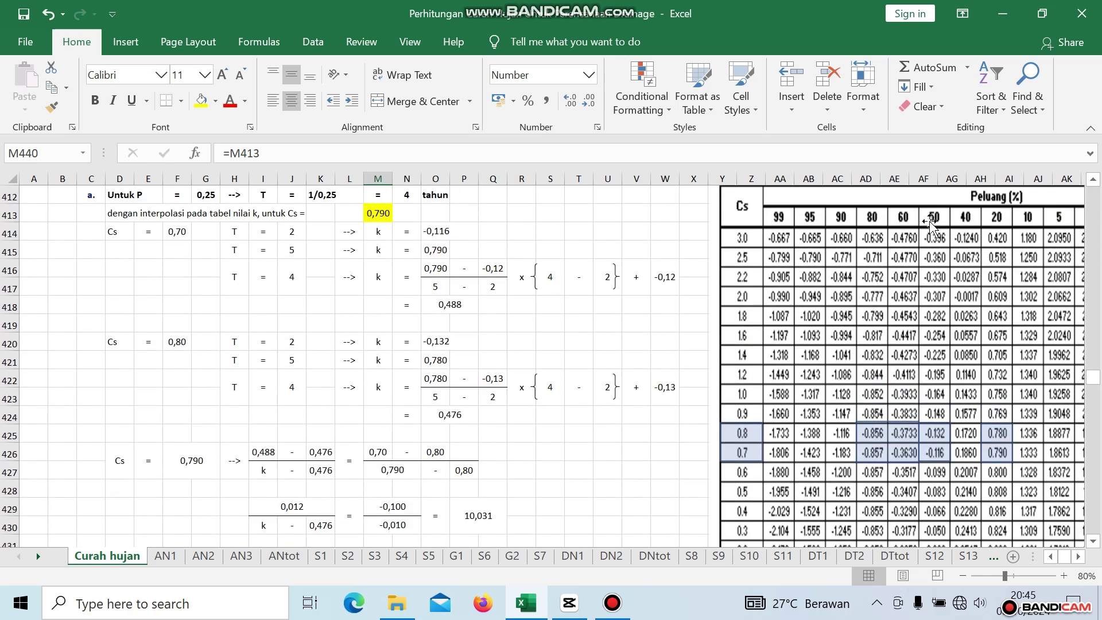
{"action": "scroll", "coordinate": [933, 253], "scroll_direction": "up", "scroll_amount": 1}
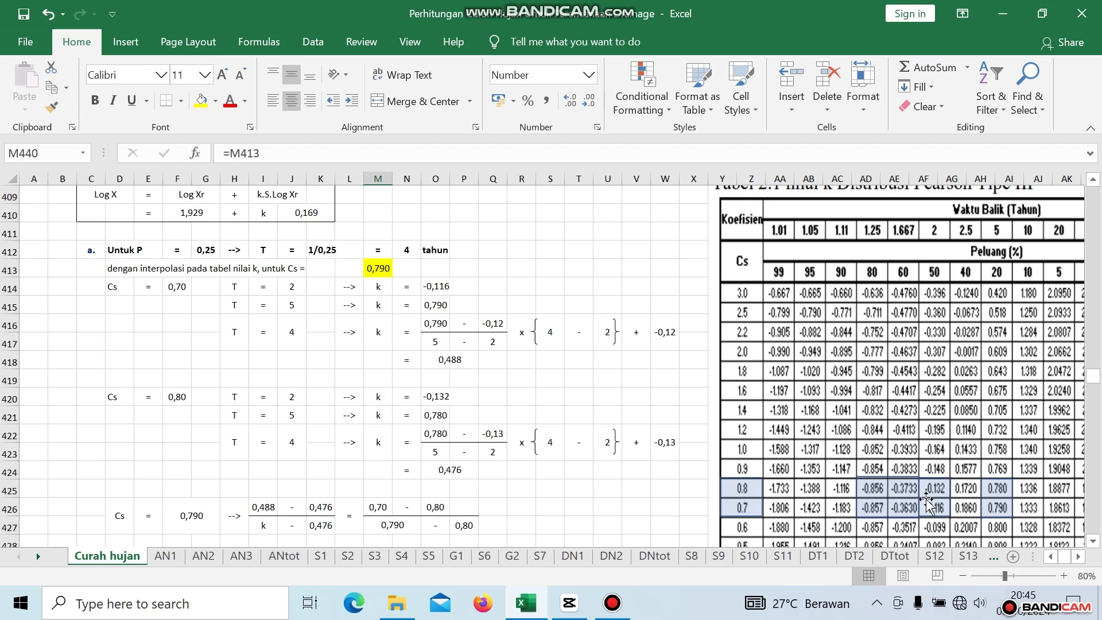
{"action": "scroll", "coordinate": [935, 502], "scroll_direction": "down", "scroll_amount": 8}
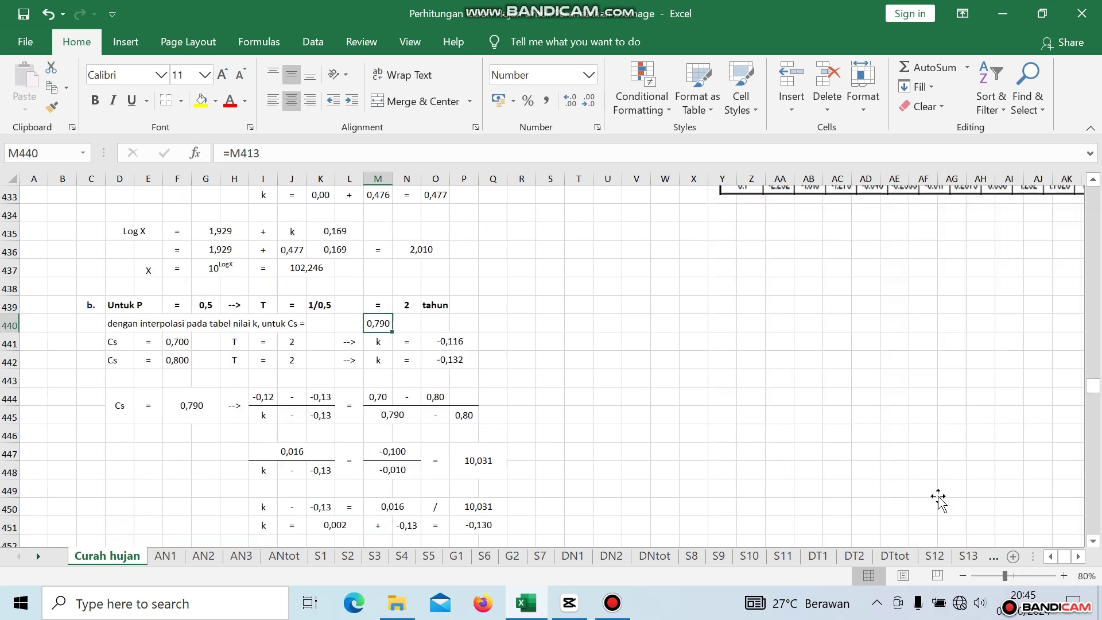
{"action": "scroll", "coordinate": [453, 293], "scroll_direction": "down", "scroll_amount": 1}
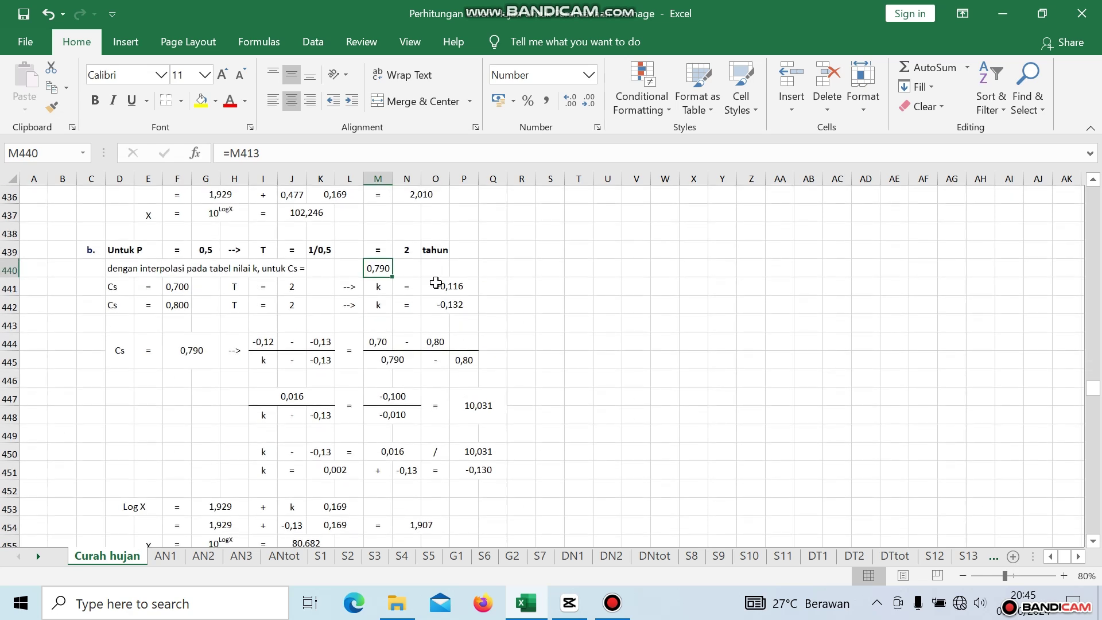
{"action": "left_click", "coordinate": [451, 289]}
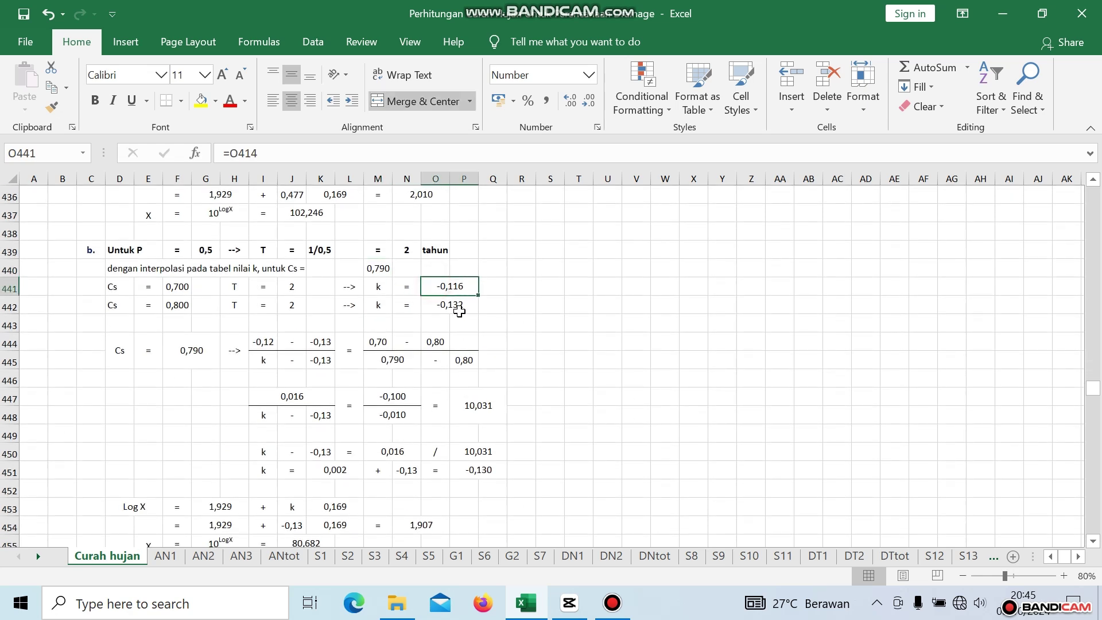
{"action": "left_click", "coordinate": [446, 306]}
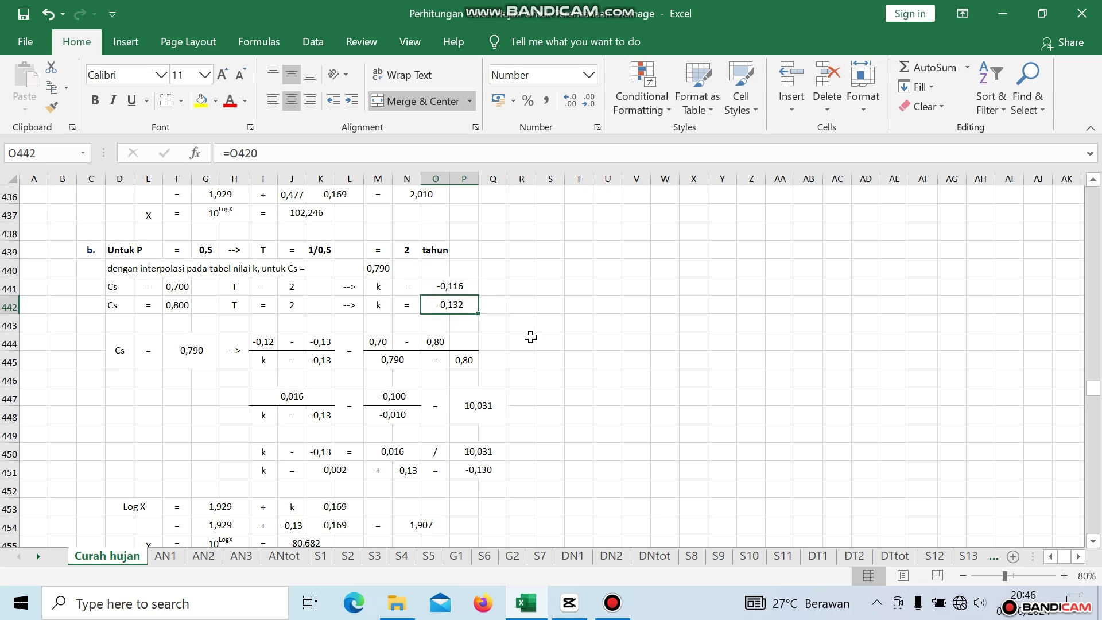
- Inspect the T = 2 interpolated k formula in P451, its reference in J454 and the Log X formula in N454
{"action": "scroll", "coordinate": [380, 391], "scroll_direction": "down", "scroll_amount": 2}
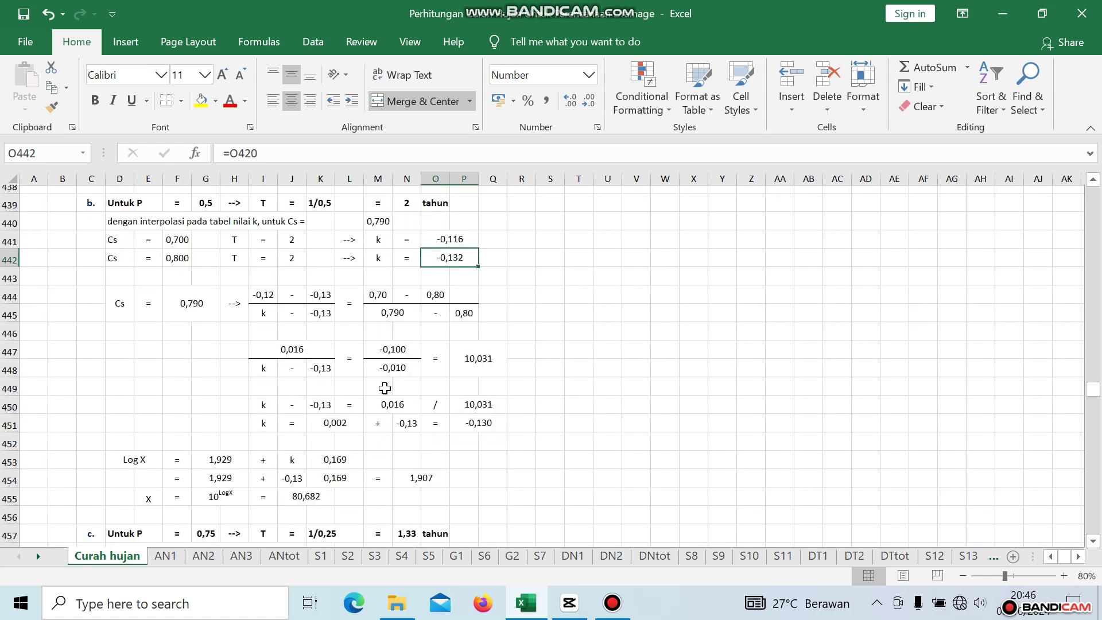
{"action": "left_click", "coordinate": [468, 362]}
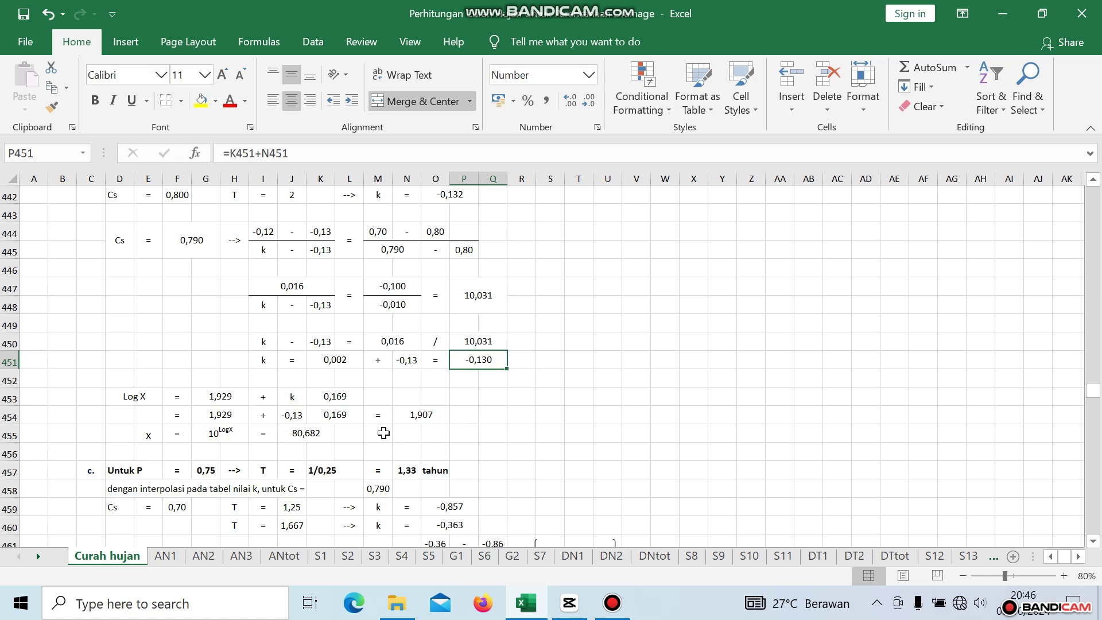
{"action": "left_click", "coordinate": [293, 400]}
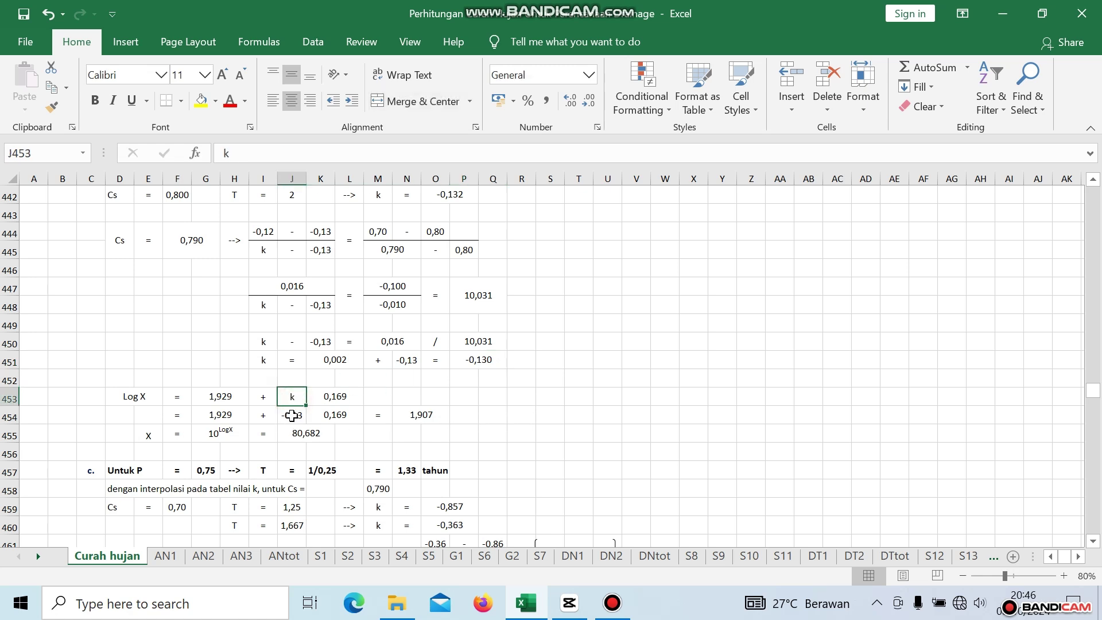
{"action": "left_click", "coordinate": [291, 415]}
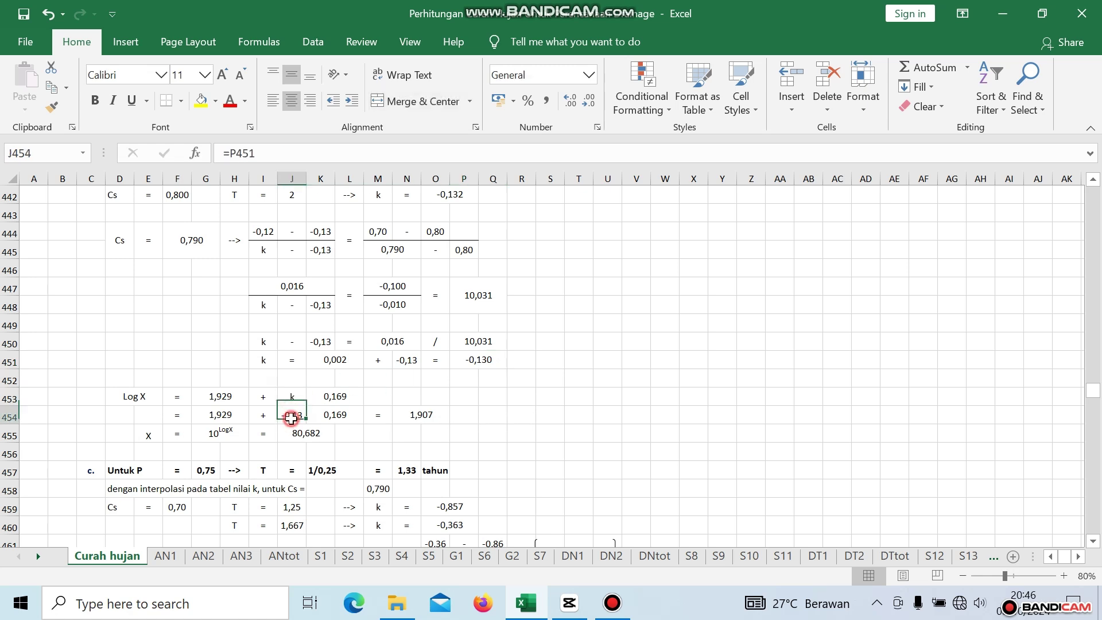
{"action": "left_click", "coordinate": [423, 418]}
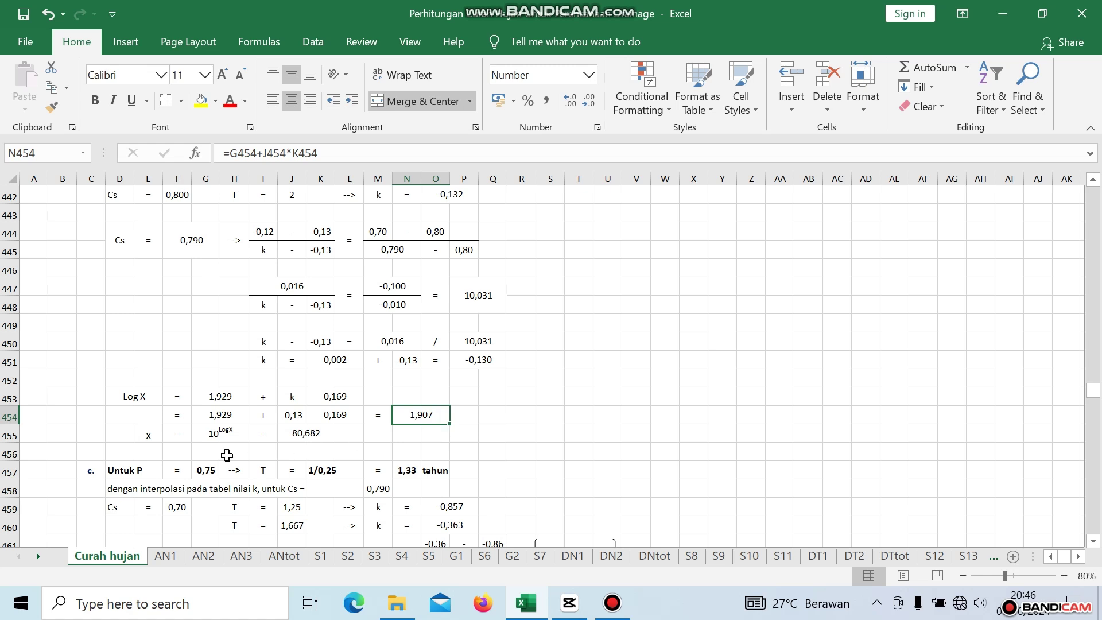
- Inspect the T = 2 X calculation, checking the 10^LogX expression in G455 and the formula in J455
{"action": "left_click", "coordinate": [148, 437]}
{"action": "left_click", "coordinate": [210, 435]}
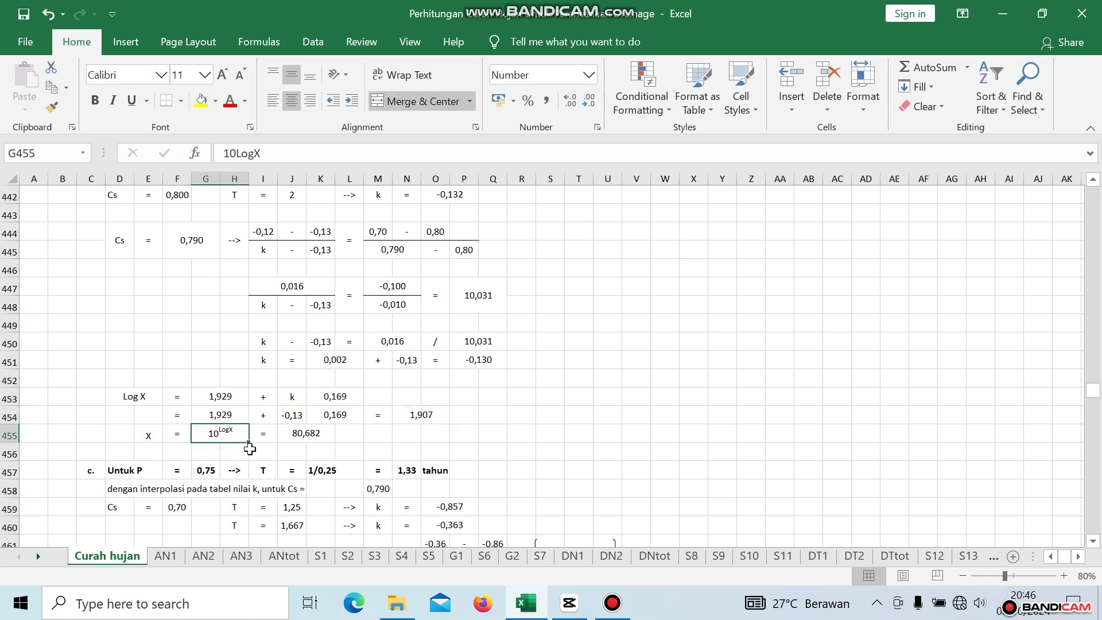
{"action": "left_click_drag", "start_coordinate": [290, 439], "coordinate": [305, 441]}
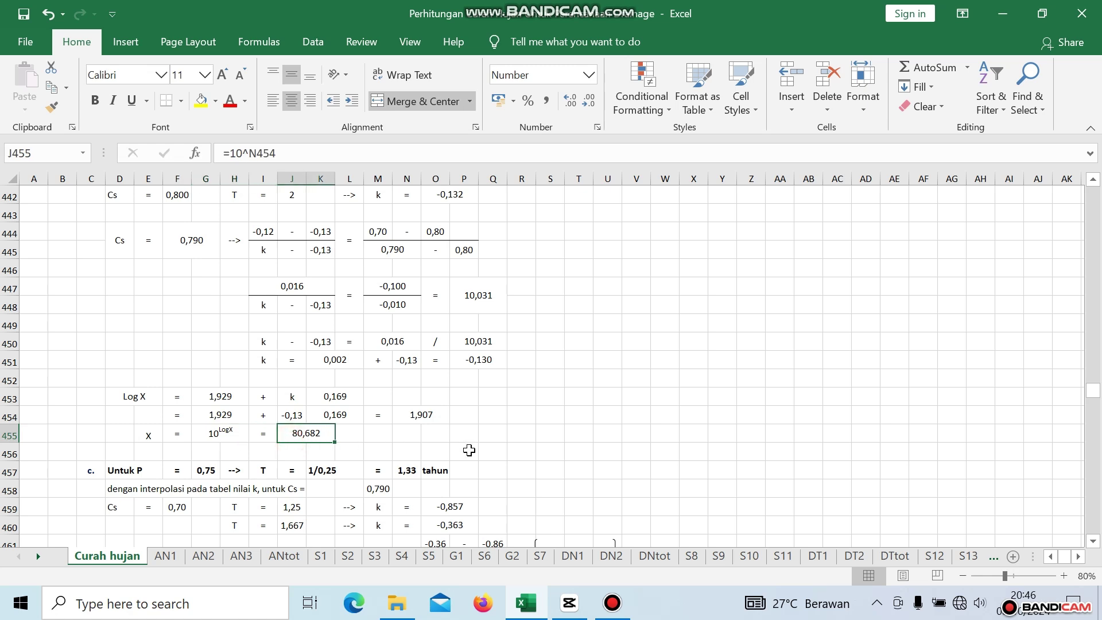
- Review the Log Pearson Type III calculation for P = 0,75, from the T = 1,33 k interpolation through Log X and X
{"action": "scroll", "coordinate": [469, 449], "scroll_direction": "down", "scroll_amount": 4}
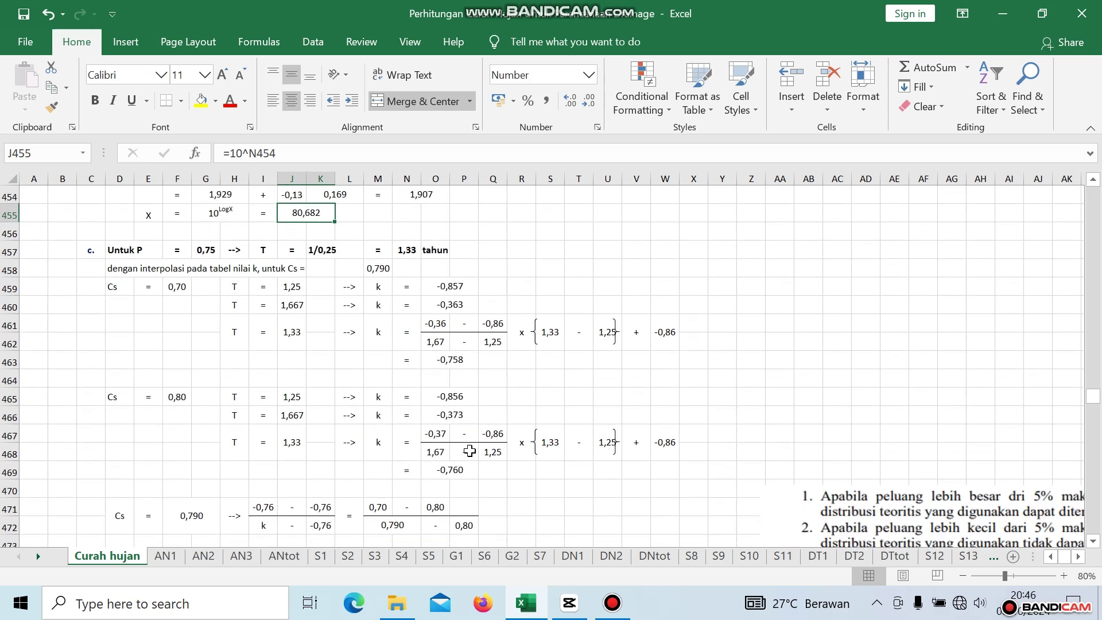
{"action": "scroll", "coordinate": [469, 449], "scroll_direction": "down", "scroll_amount": 3}
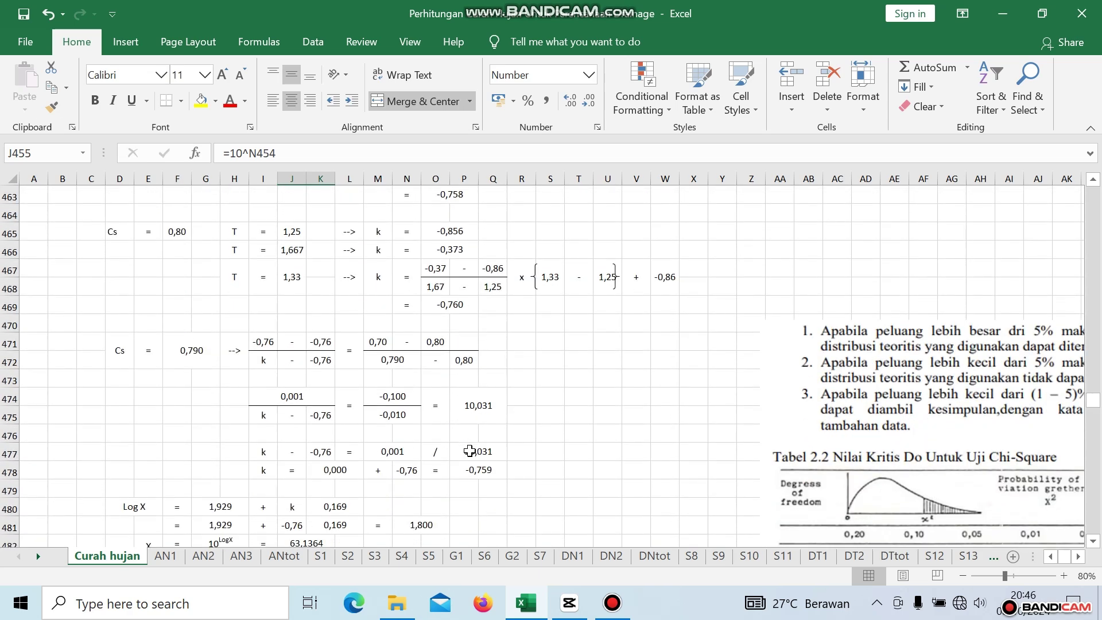
{"action": "scroll", "coordinate": [469, 449], "scroll_direction": "down", "scroll_amount": 3}
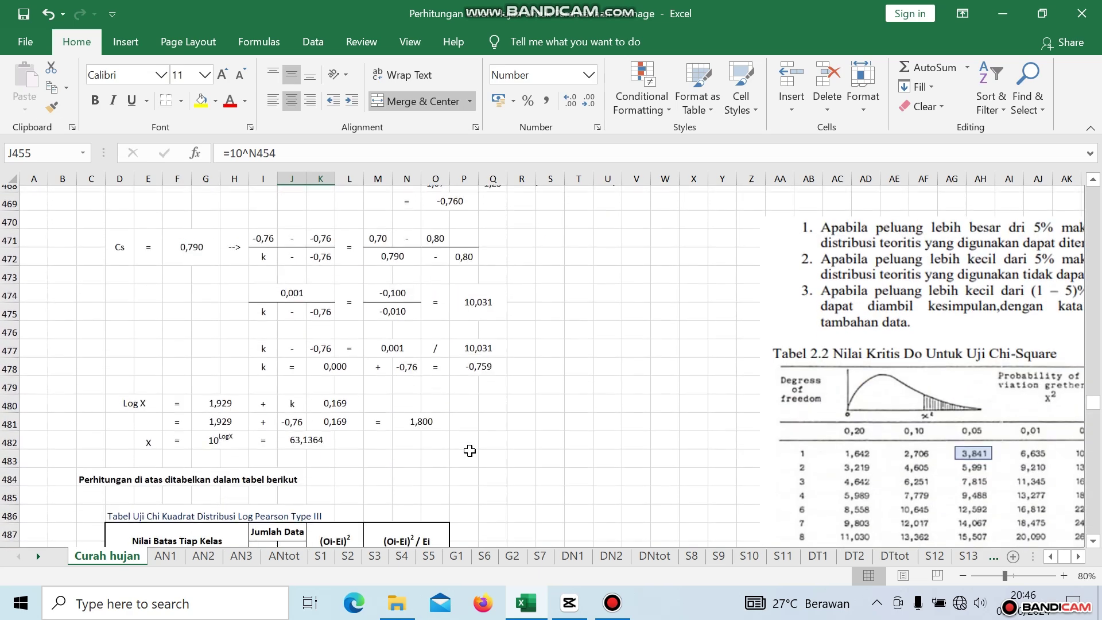
- Examine the Log Pearson Type III chi-square table, its degrees of freedom and critical value, and the conclusion in N500
{"action": "scroll", "coordinate": [468, 451], "scroll_direction": "down", "scroll_amount": 2}
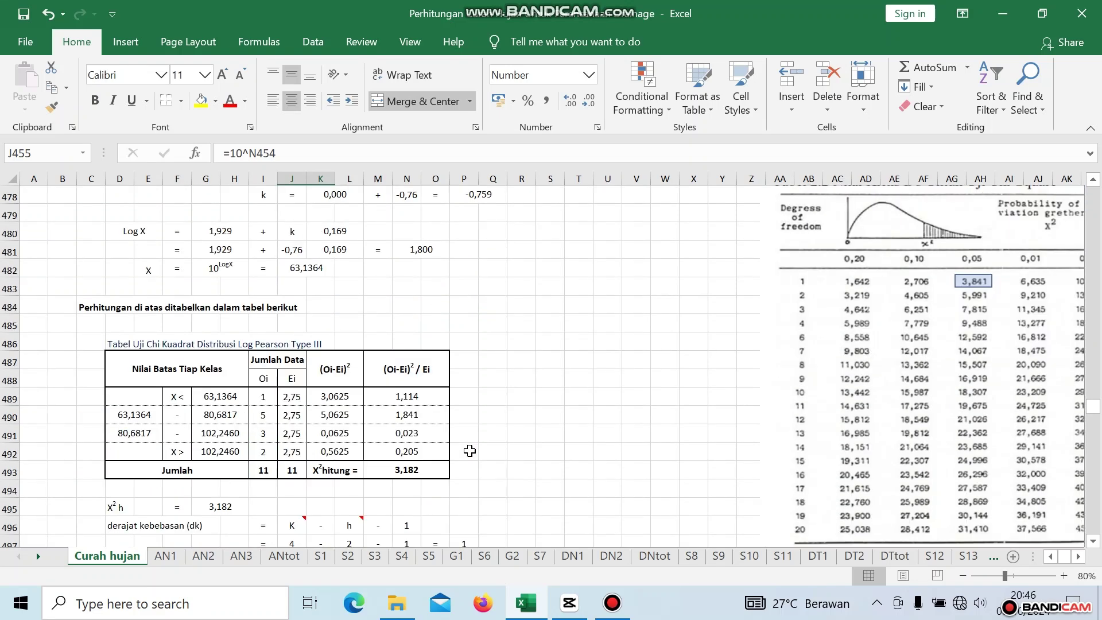
{"action": "scroll", "coordinate": [469, 450], "scroll_direction": "up", "scroll_amount": 2}
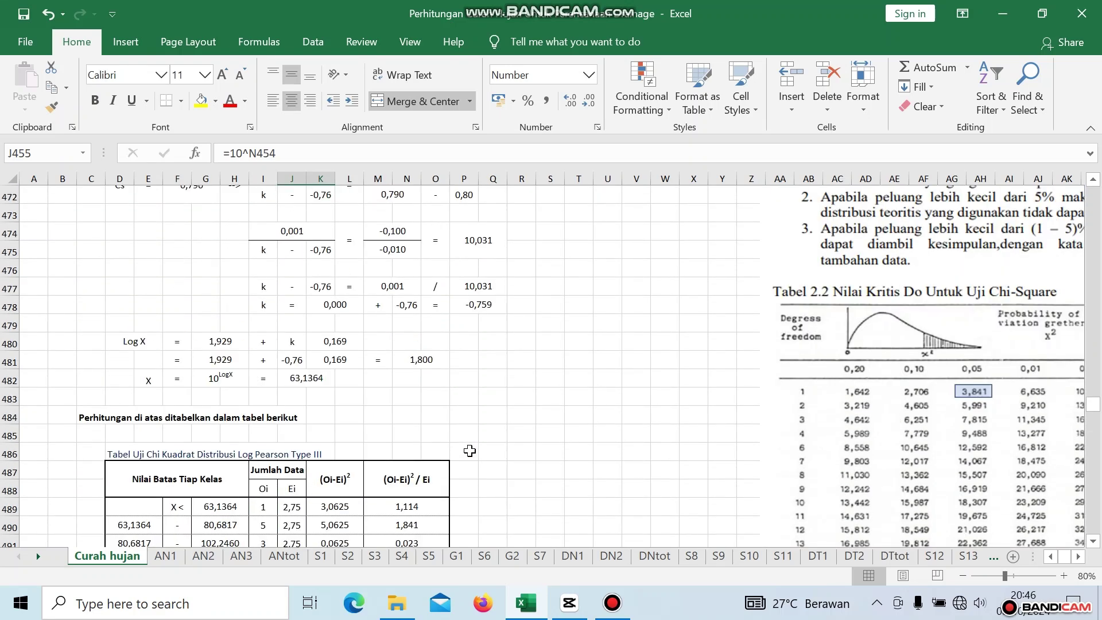
{"action": "scroll", "coordinate": [469, 450], "scroll_direction": "down", "scroll_amount": 2}
{"action": "scroll", "coordinate": [470, 450], "scroll_direction": "down", "scroll_amount": 1}
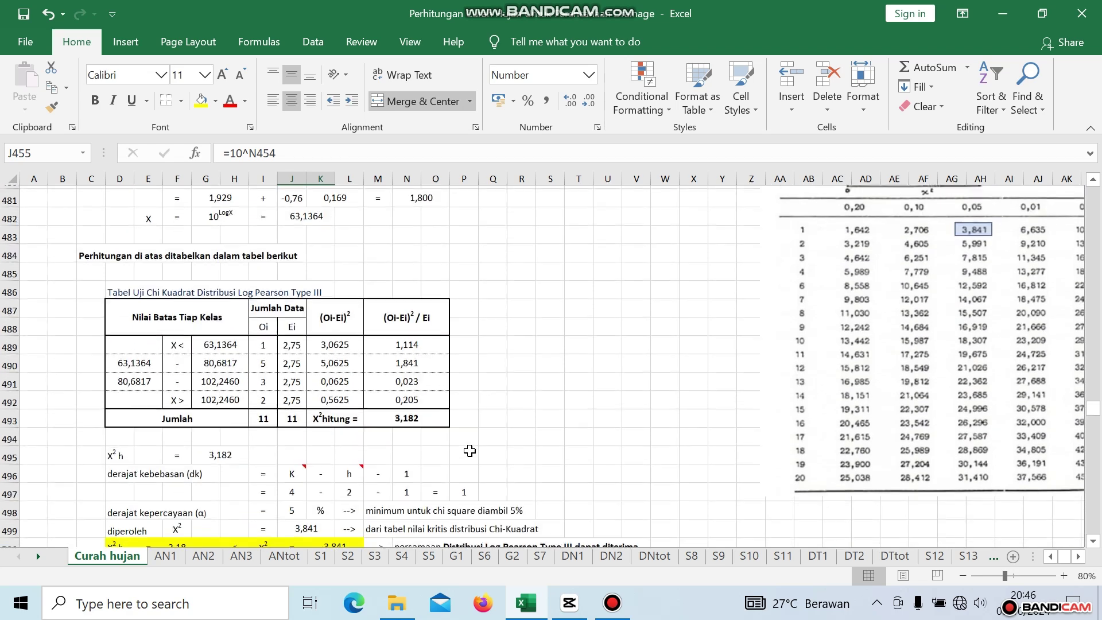
{"action": "scroll", "coordinate": [469, 450], "scroll_direction": "down", "scroll_amount": 4}
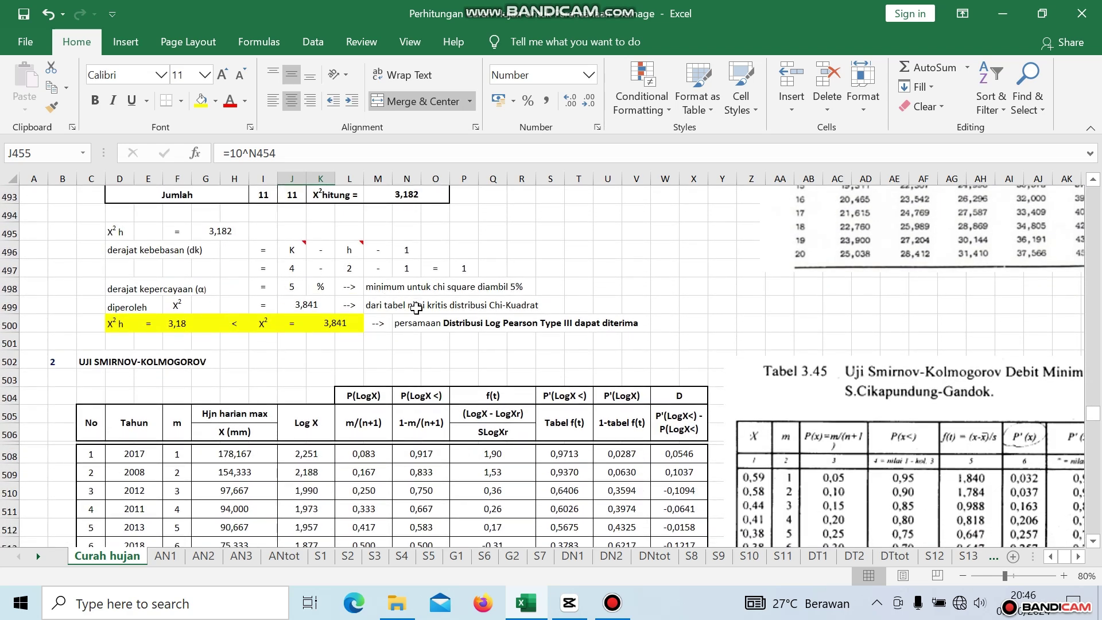
{"action": "left_click", "coordinate": [405, 325]}
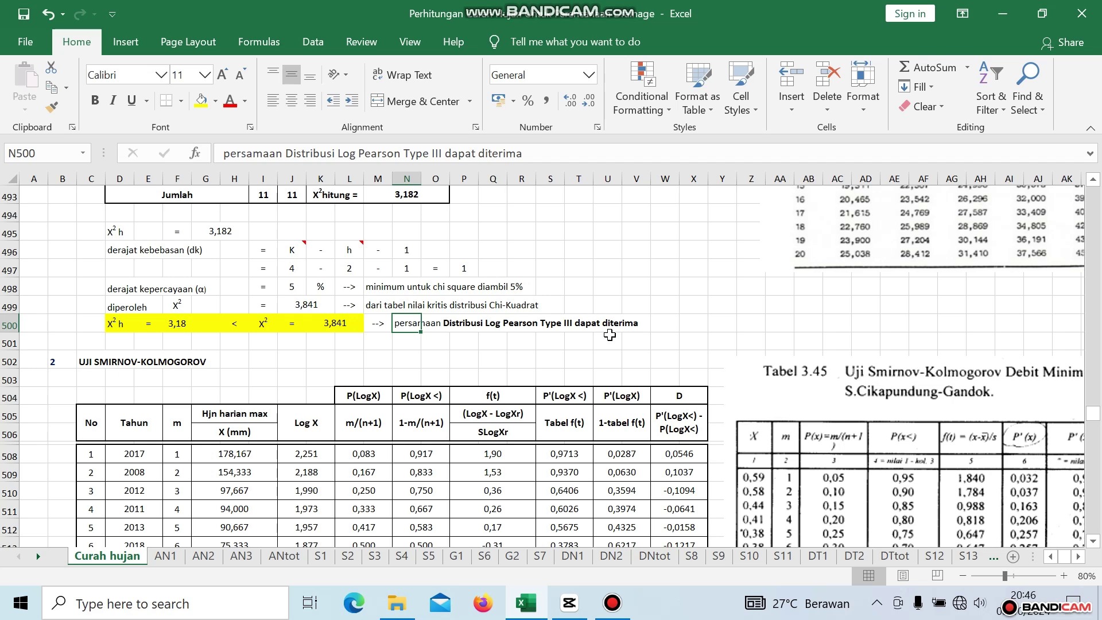
- Examine the Log Pearson Type III Smirnov-Kolmogorov table, Dmax, the Do interpolation for N = 11 and the conclusion in rows 542–543
{"action": "scroll", "coordinate": [609, 334], "scroll_direction": "down", "scroll_amount": 10}
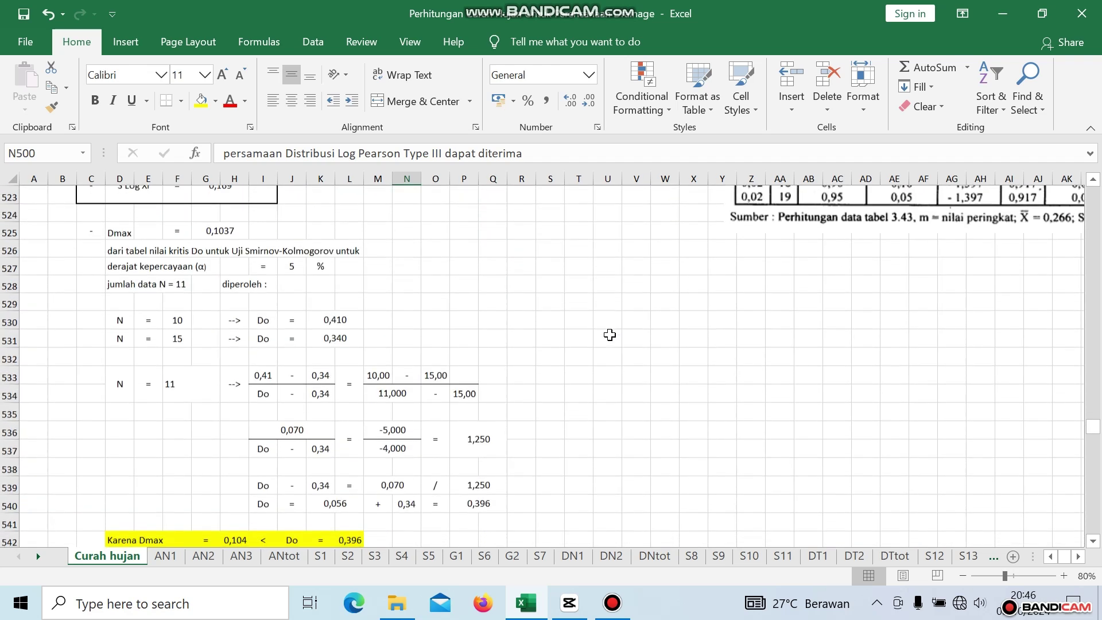
{"action": "scroll", "coordinate": [609, 335], "scroll_direction": "down", "scroll_amount": 5}
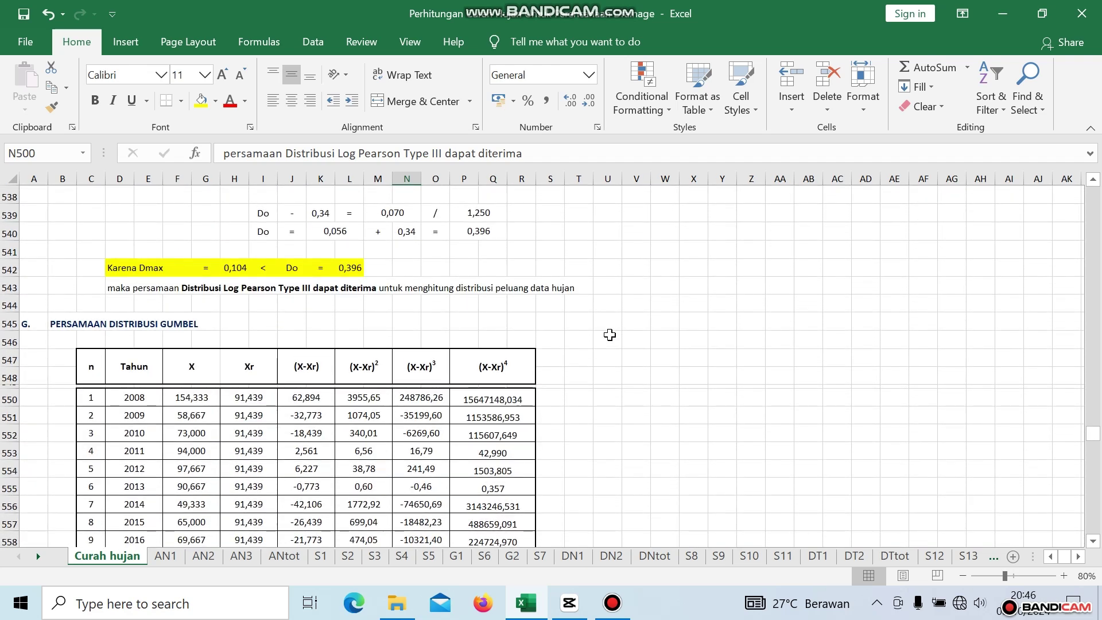
{"action": "scroll", "coordinate": [390, 363], "scroll_direction": "up", "scroll_amount": 6}
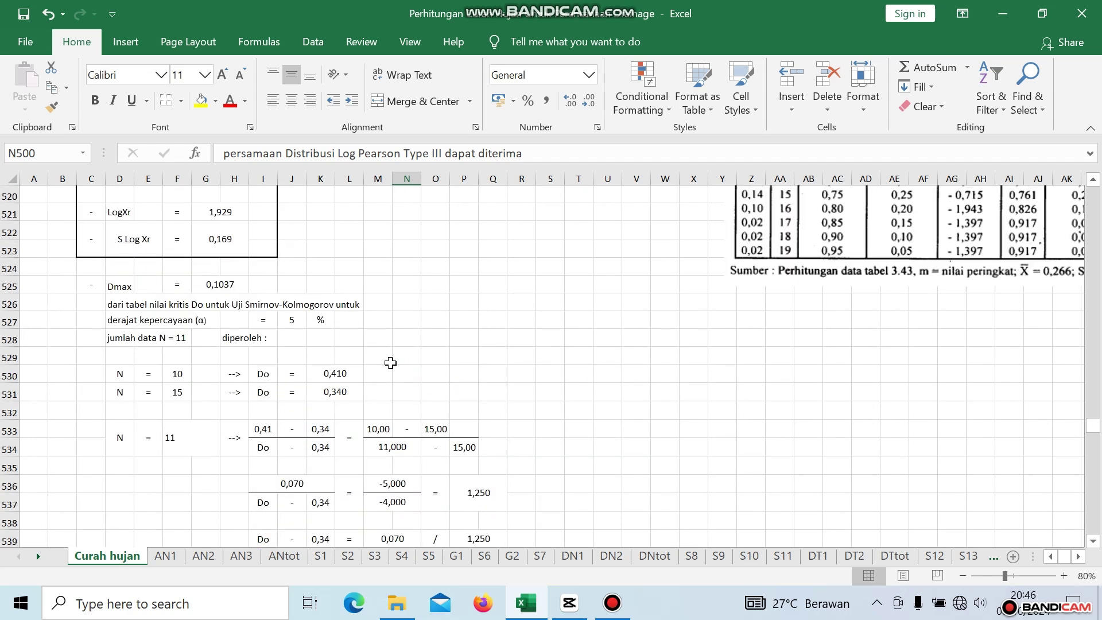
{"action": "scroll", "coordinate": [391, 362], "scroll_direction": "up", "scroll_amount": 6}
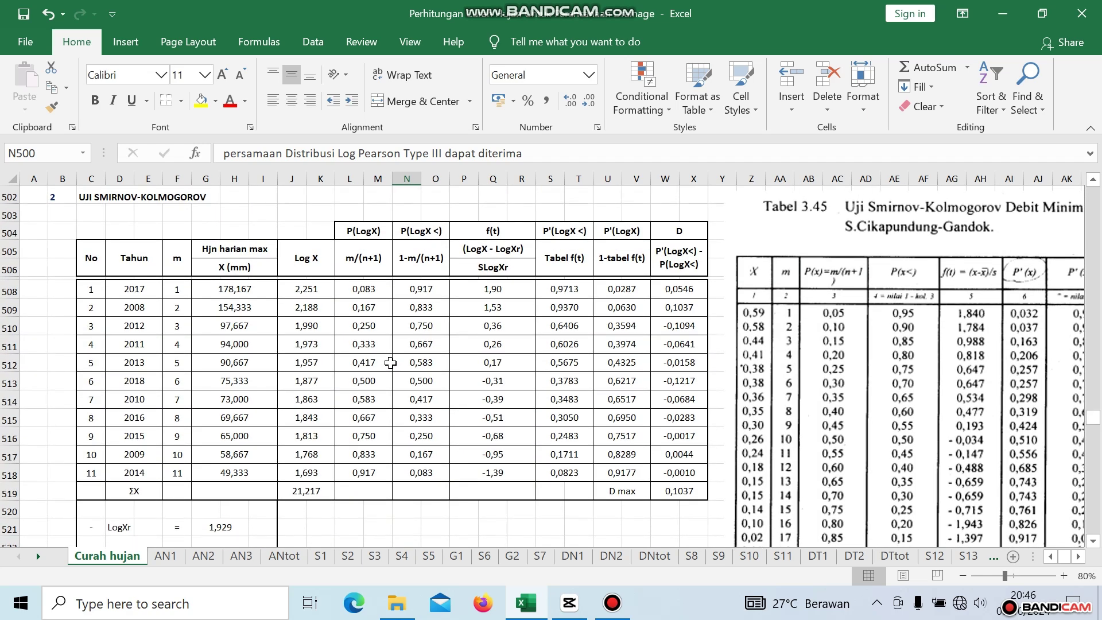
{"action": "scroll", "coordinate": [390, 363], "scroll_direction": "up", "scroll_amount": 1}
{"action": "scroll", "coordinate": [391, 362], "scroll_direction": "down", "scroll_amount": 13}
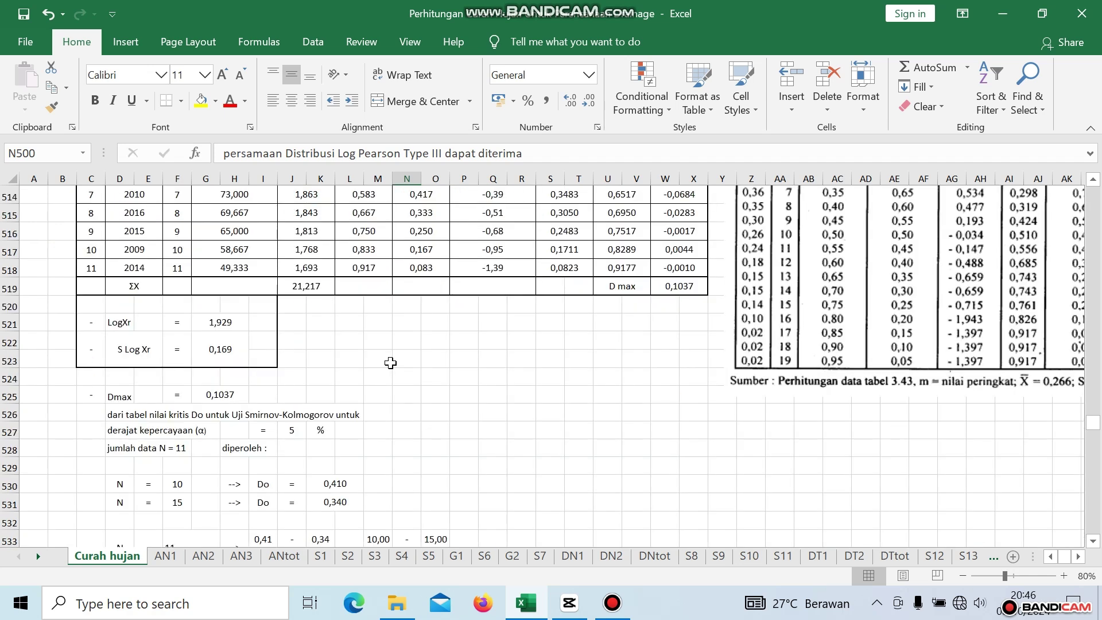
{"action": "scroll", "coordinate": [390, 363], "scroll_direction": "up", "scroll_amount": 6}
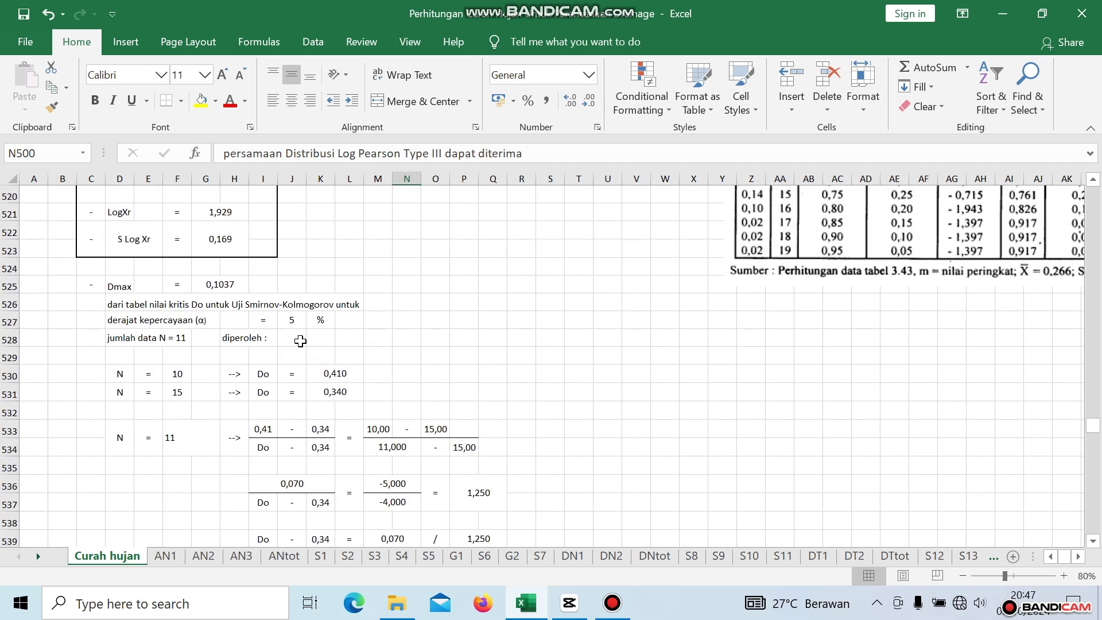
{"action": "scroll", "coordinate": [300, 341], "scroll_direction": "up", "scroll_amount": 3}
{"action": "scroll", "coordinate": [300, 341], "scroll_direction": "up", "scroll_amount": 3}
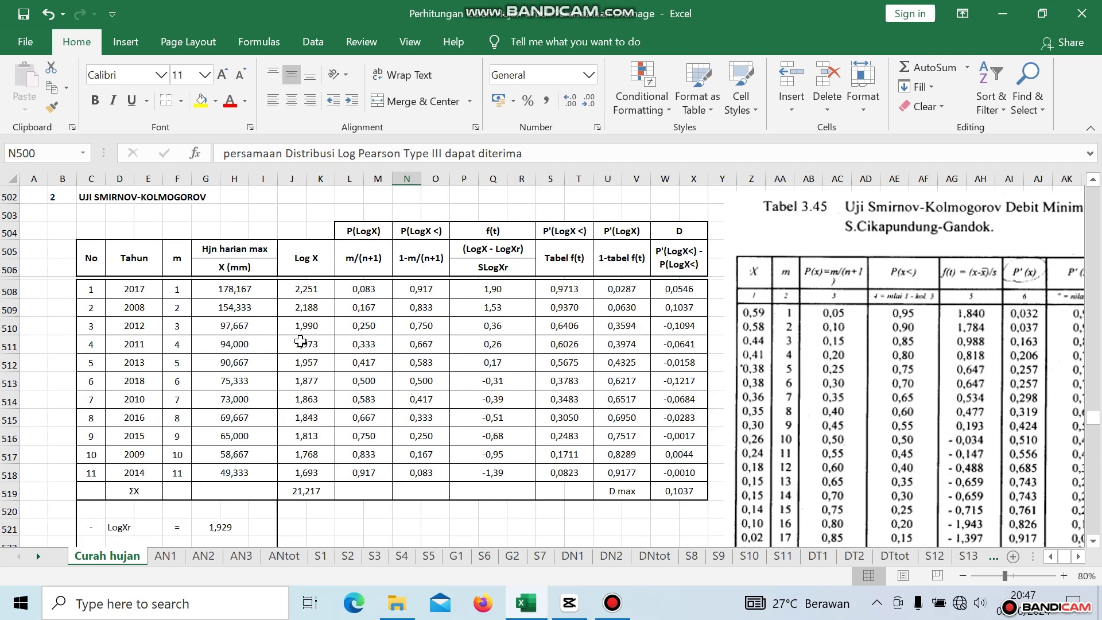
{"action": "scroll", "coordinate": [300, 341], "scroll_direction": "down", "scroll_amount": 9}
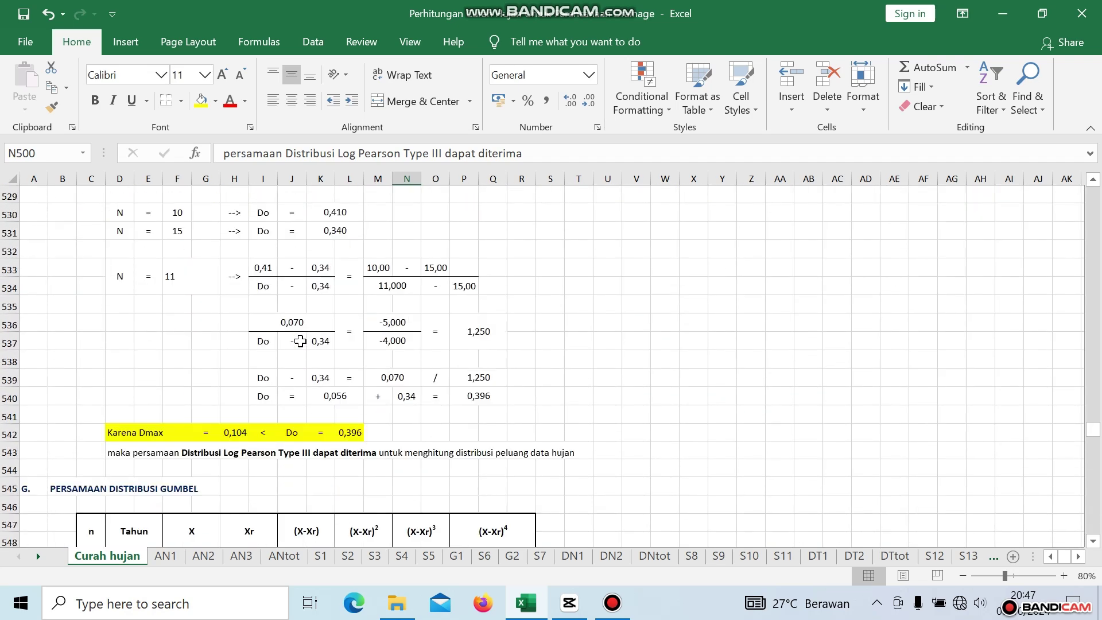
- Review the Gumbel distribution data table and its mean, standard deviation, variation, skewness and kurtosis calculations
{"action": "scroll", "coordinate": [300, 341], "scroll_direction": "down", "scroll_amount": 3}
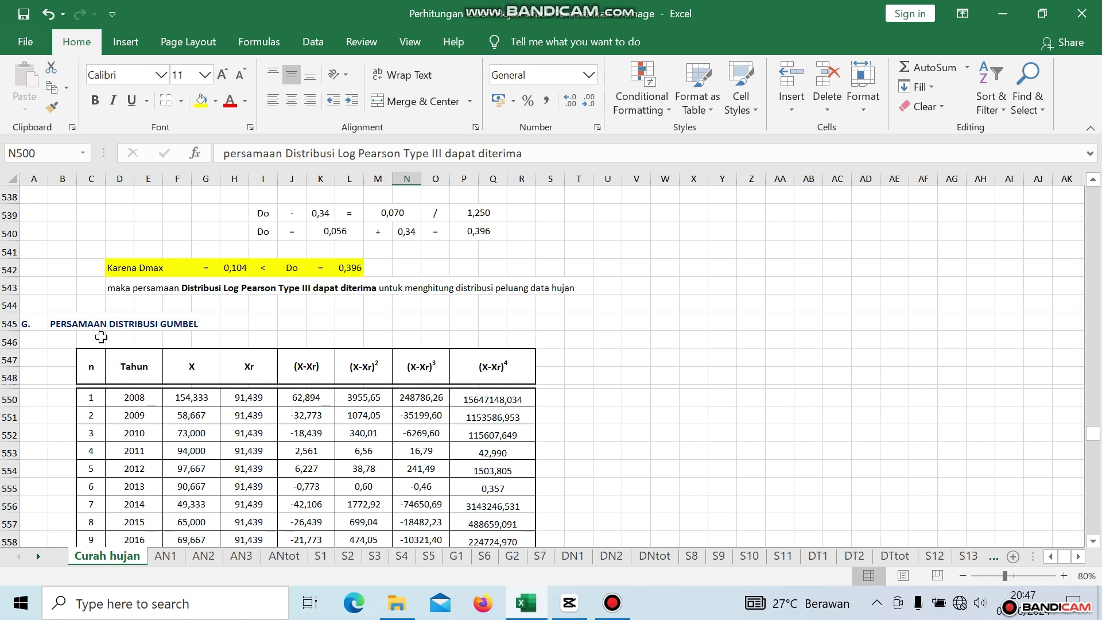
{"action": "scroll", "coordinate": [413, 379], "scroll_direction": "down", "scroll_amount": 2}
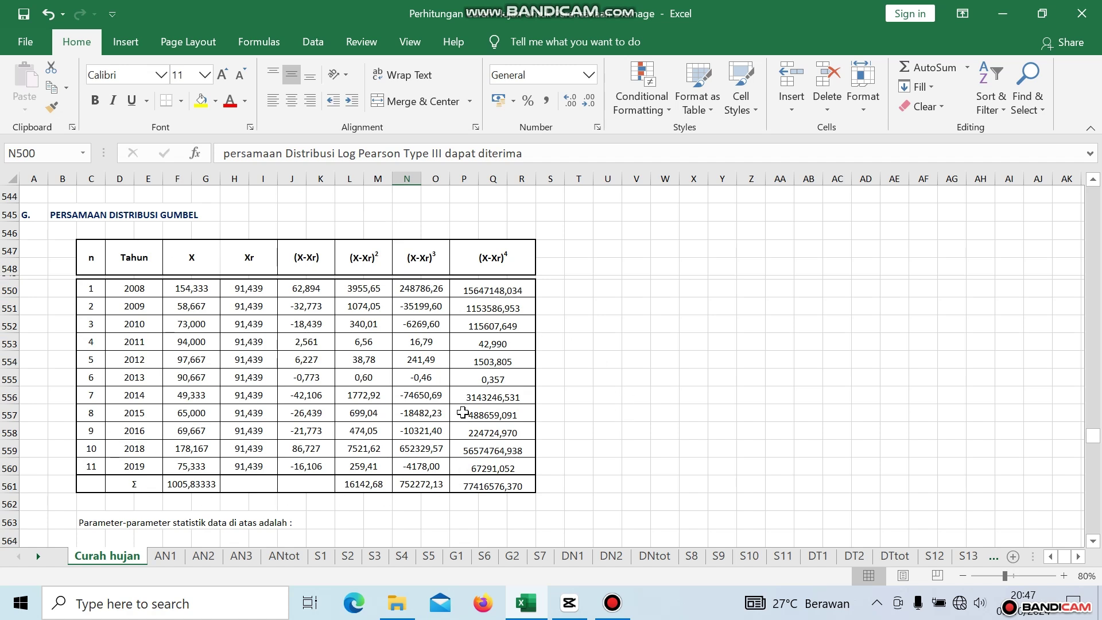
{"action": "scroll", "coordinate": [428, 421], "scroll_direction": "down", "scroll_amount": 10}
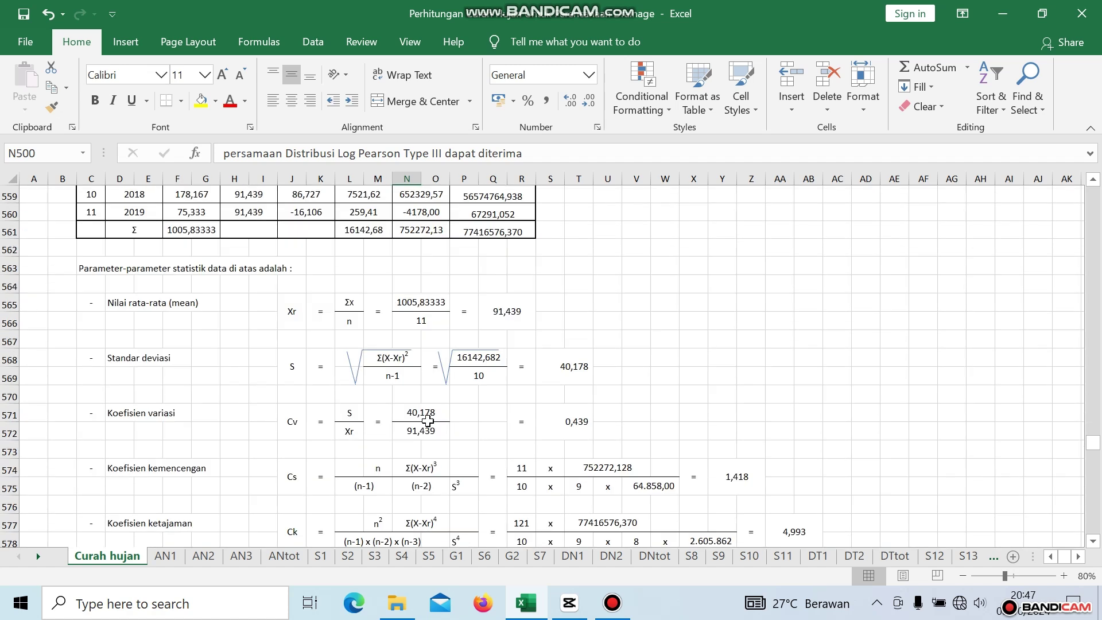
- Examine the Gumbel chi-square setup, distribution equation and Y, Yn and Sn reference tables alongside the class-limit X calculations
{"action": "scroll", "coordinate": [427, 421], "scroll_direction": "down", "scroll_amount": 3}
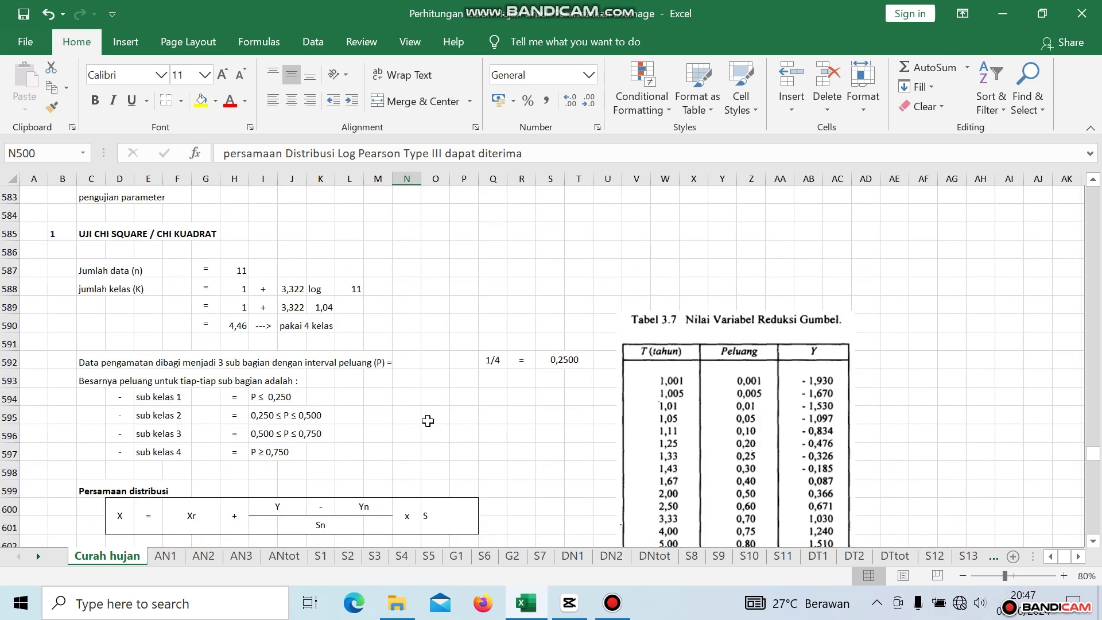
{"action": "scroll", "coordinate": [428, 420], "scroll_direction": "down", "scroll_amount": 4}
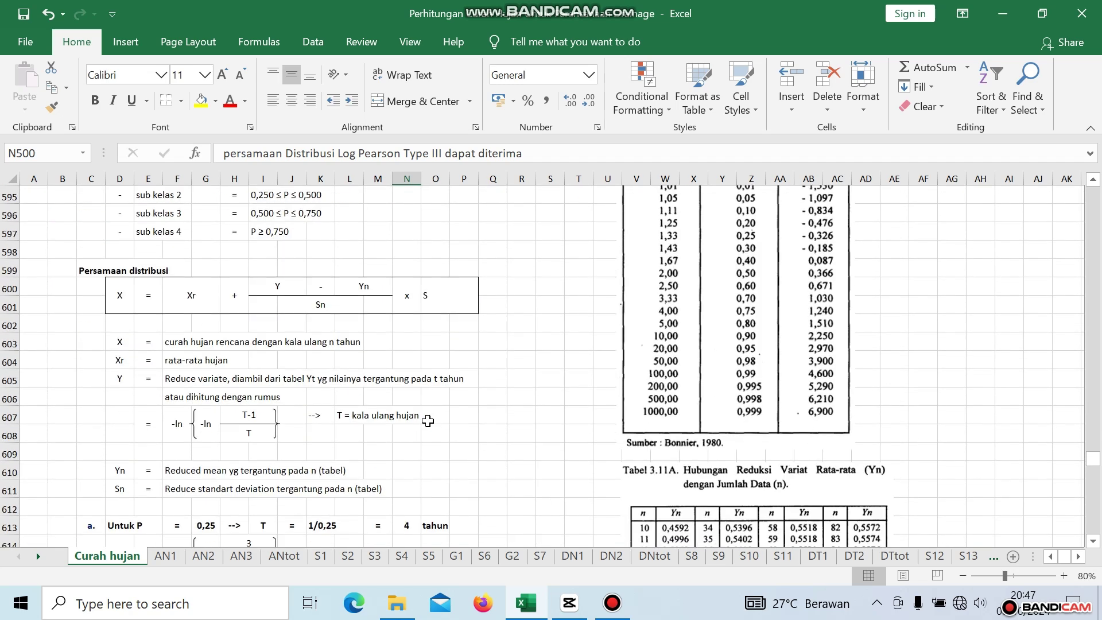
{"action": "scroll", "coordinate": [427, 421], "scroll_direction": "down", "scroll_amount": 10}
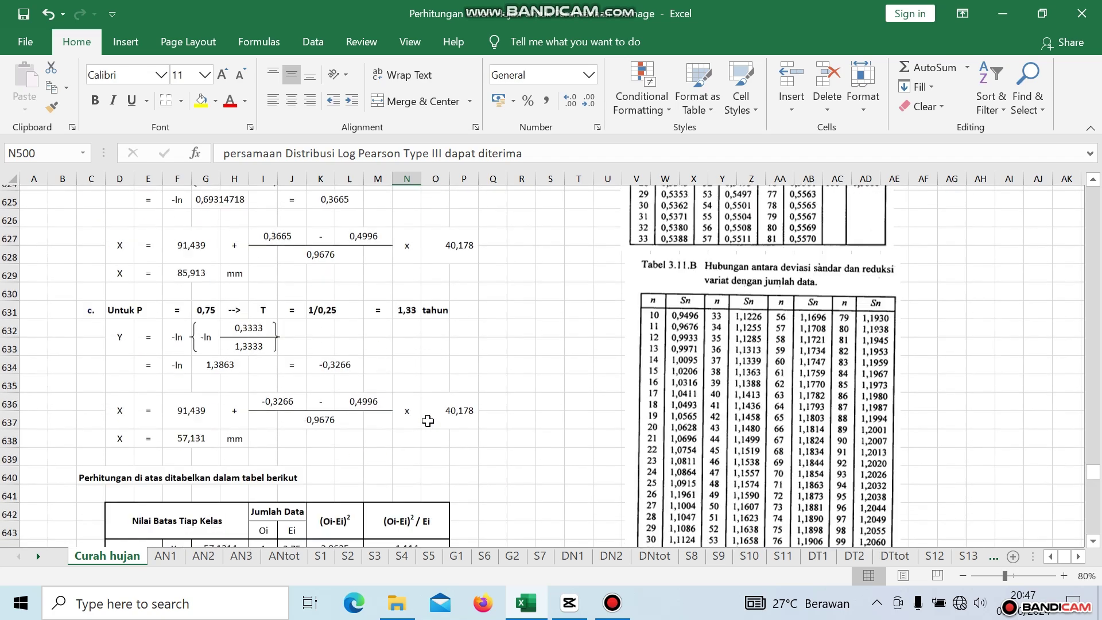
{"action": "scroll", "coordinate": [428, 421], "scroll_direction": "down", "scroll_amount": 2}
{"action": "scroll", "coordinate": [597, 386], "scroll_direction": "up", "scroll_amount": 11}
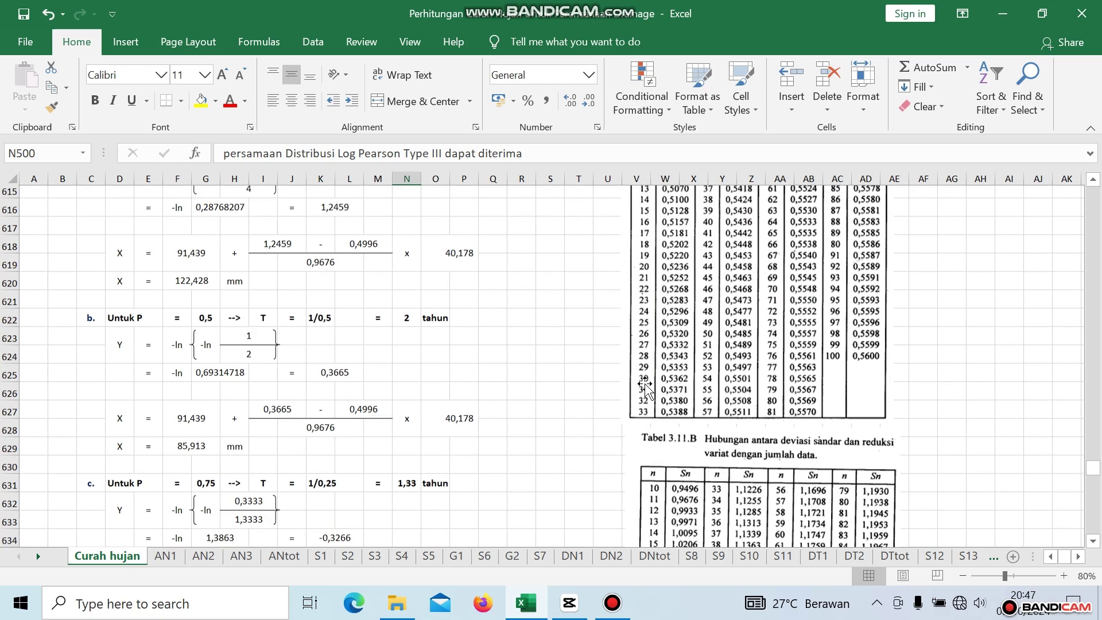
{"action": "scroll", "coordinate": [645, 387], "scroll_direction": "up", "scroll_amount": 2}
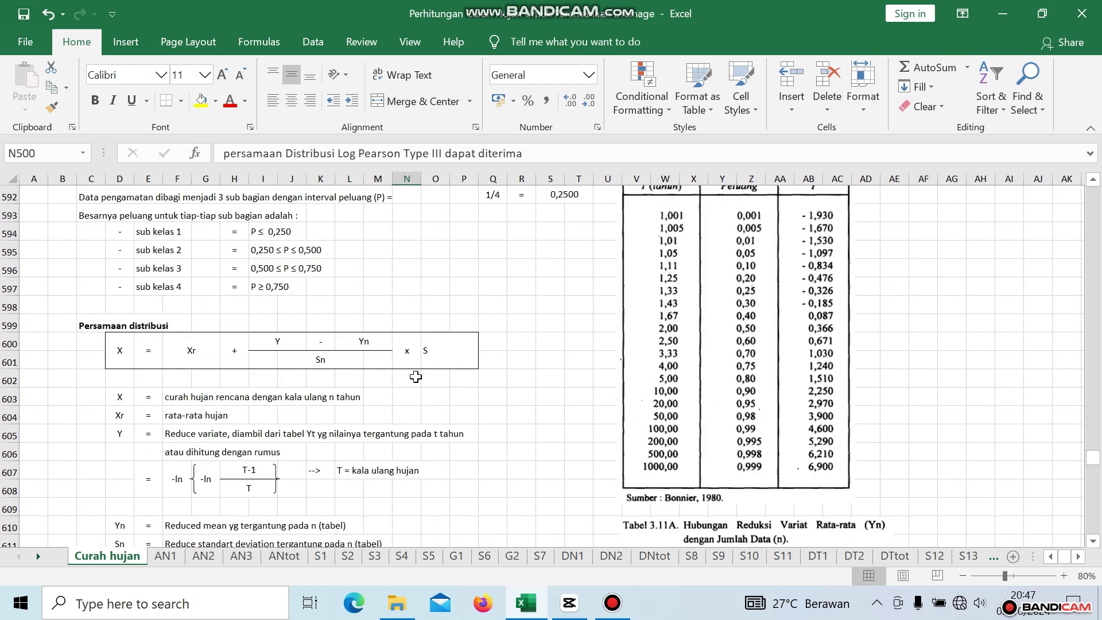
{"action": "scroll", "coordinate": [400, 376], "scroll_direction": "up", "scroll_amount": 2}
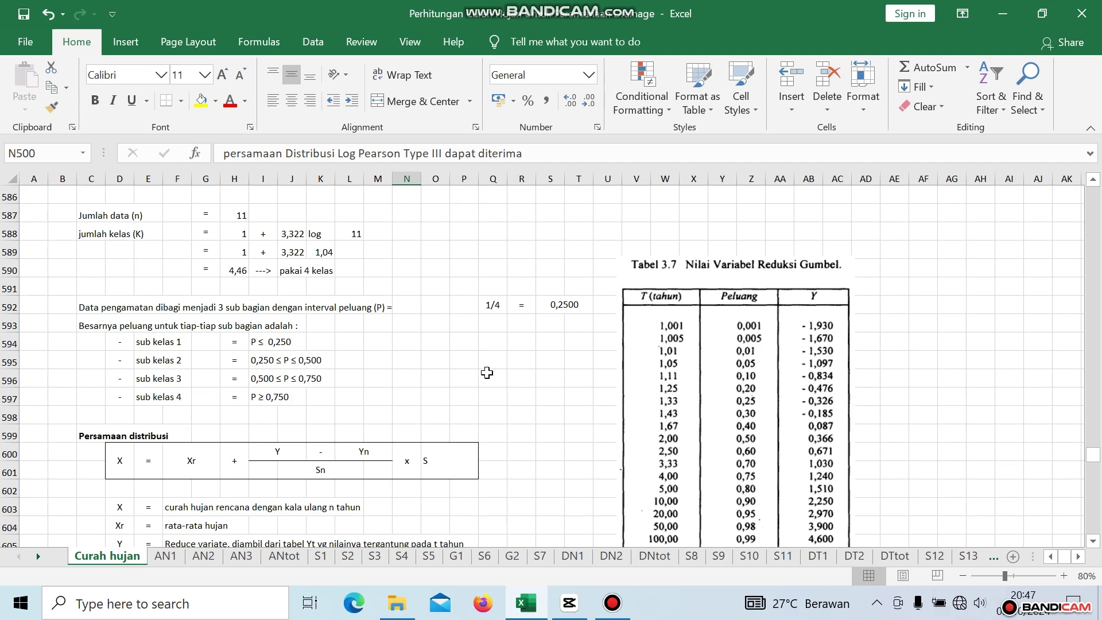
{"action": "scroll", "coordinate": [486, 373], "scroll_direction": "down", "scroll_amount": 10}
{"action": "scroll", "coordinate": [486, 373], "scroll_direction": "down", "scroll_amount": 3}
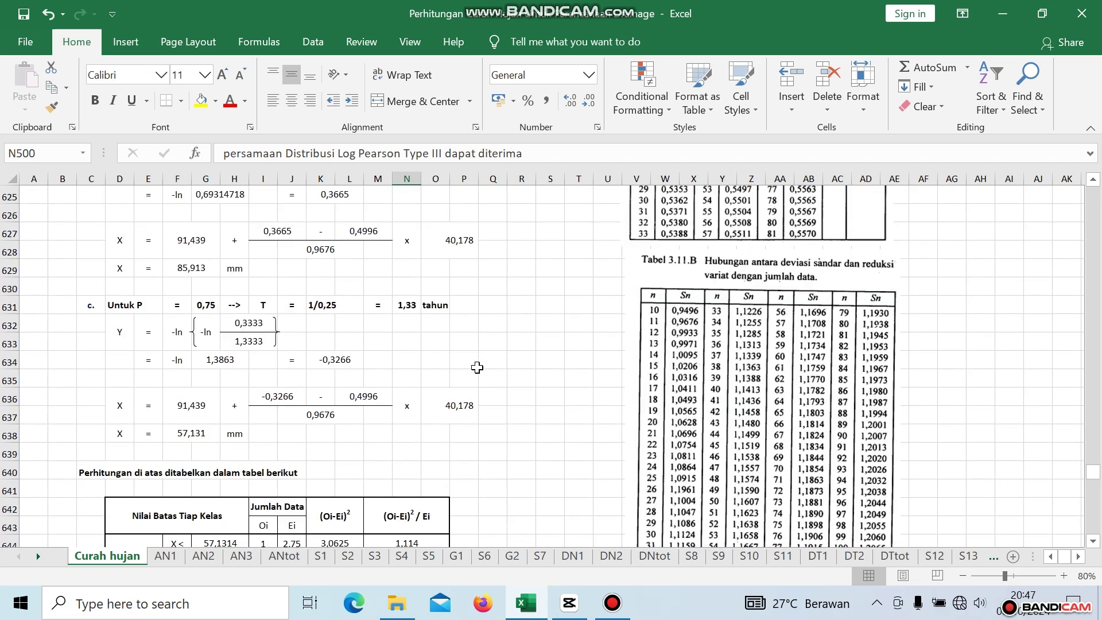
- Review the Gumbel chi-square result and the Smirnov-Kolmogorov test through the Dmax and Do comparison in row 697
{"action": "scroll", "coordinate": [426, 393], "scroll_direction": "down", "scroll_amount": 8}
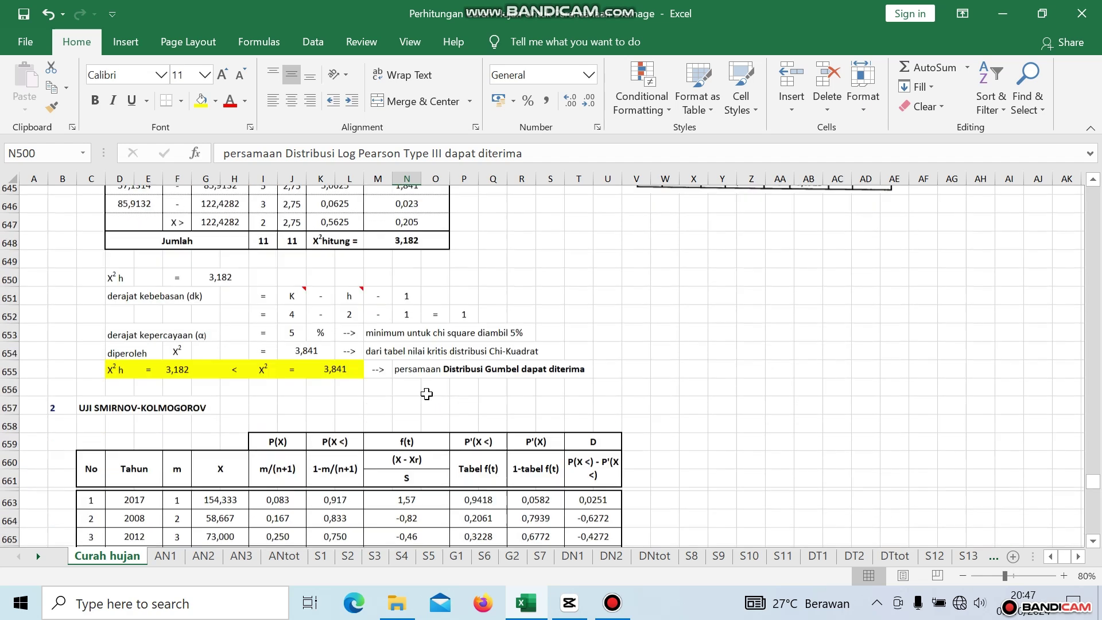
{"action": "scroll", "coordinate": [426, 393], "scroll_direction": "down", "scroll_amount": 9}
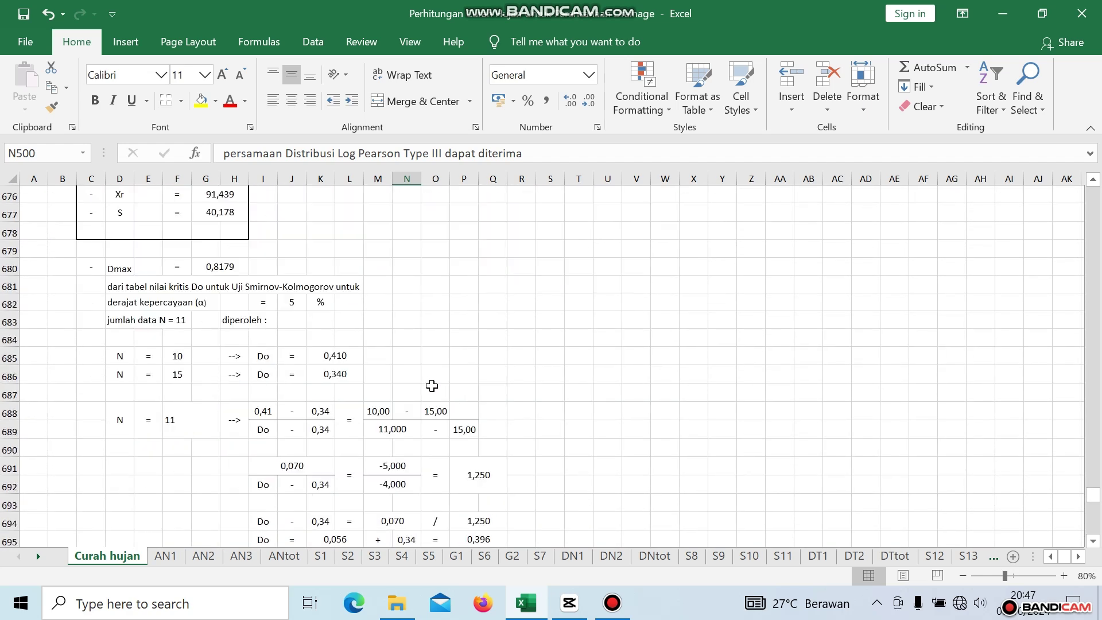
{"action": "scroll", "coordinate": [346, 375], "scroll_direction": "down", "scroll_amount": 3}
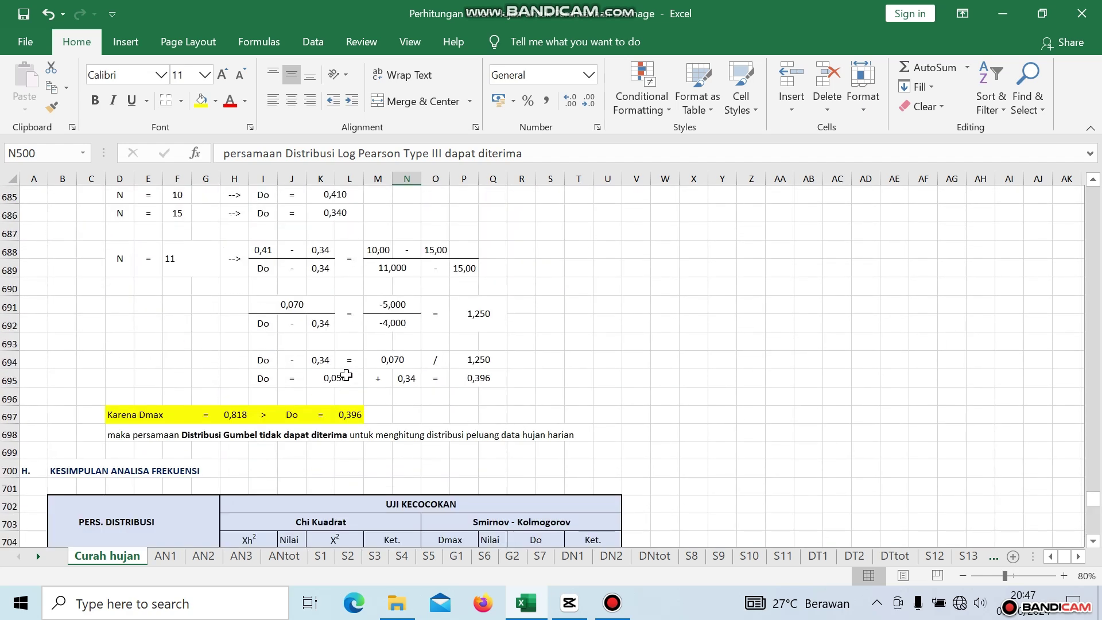
- Examine the frequency analysis conclusion table and its explanation, starting with the Normal distribution in C706
{"action": "scroll", "coordinate": [346, 375], "scroll_direction": "down", "scroll_amount": 2}
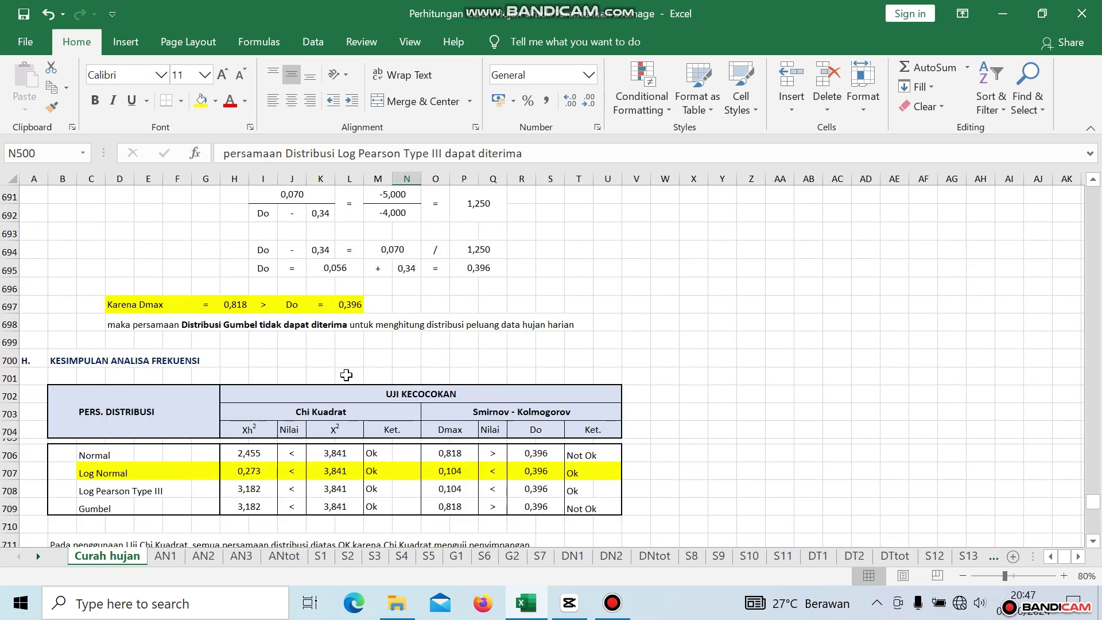
{"action": "scroll", "coordinate": [346, 375], "scroll_direction": "down", "scroll_amount": 1}
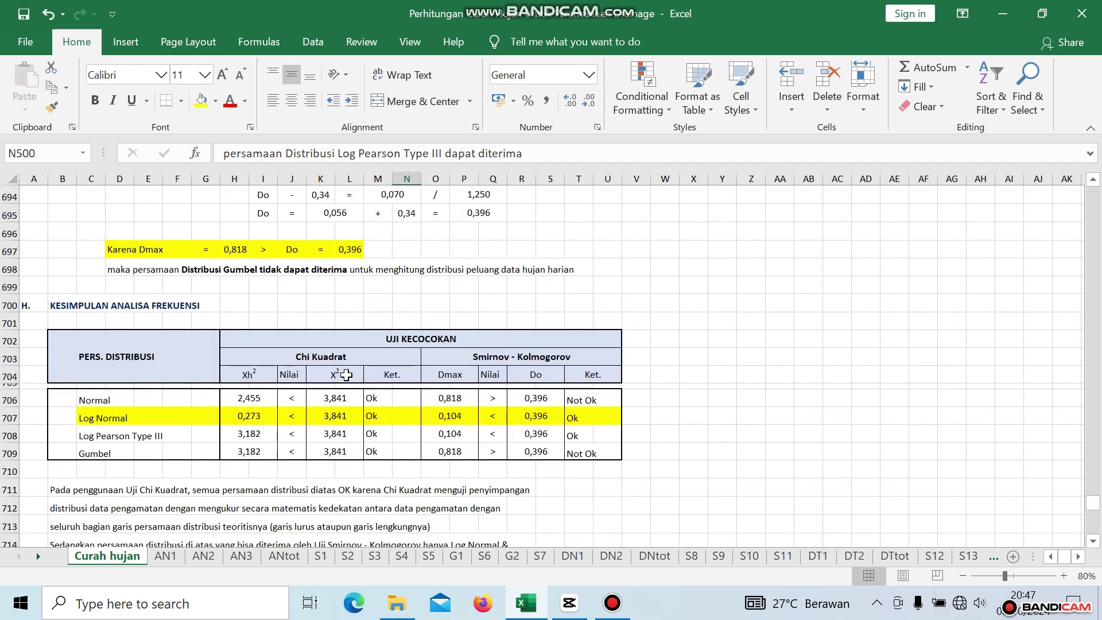
{"action": "scroll", "coordinate": [346, 375], "scroll_direction": "down", "scroll_amount": 1}
{"action": "scroll", "coordinate": [346, 375], "scroll_direction": "down", "scroll_amount": 1}
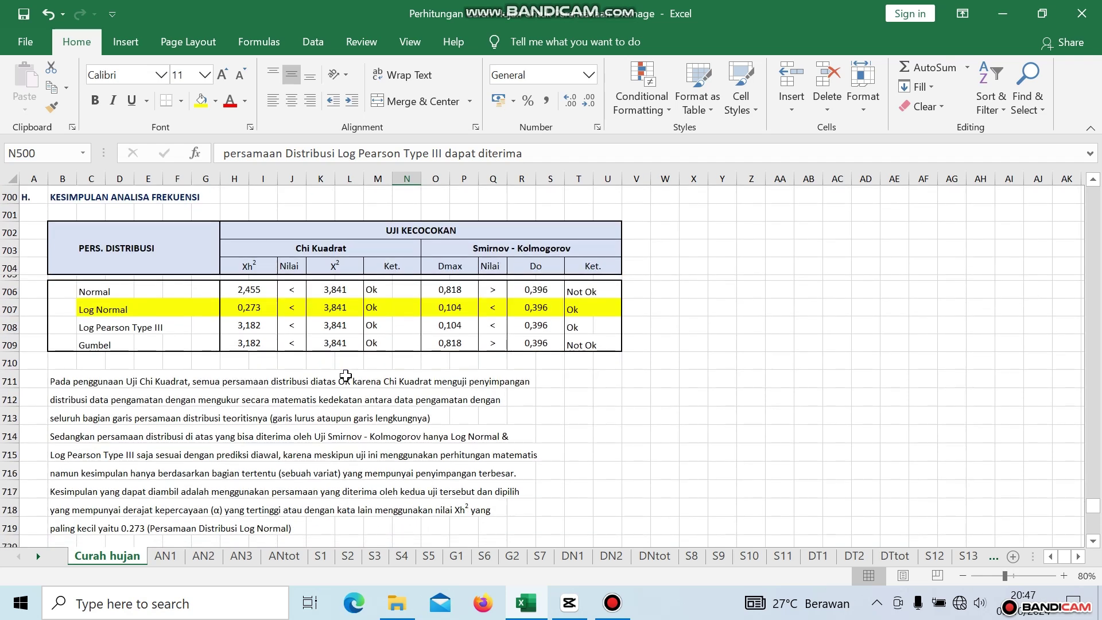
{"action": "left_click", "coordinate": [96, 290]}
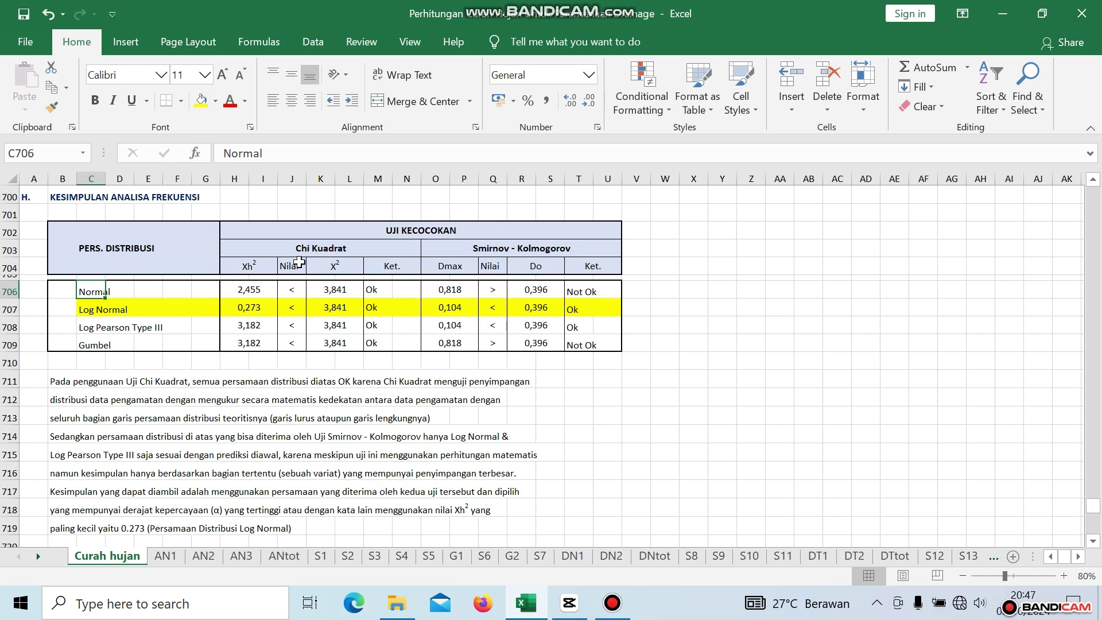
- Examine the Normal distribution's chi-square Xh² and X² values and its Smirnov-Kolmogorov Dmax and Do values in row 706
{"action": "left_click", "coordinate": [248, 290]}
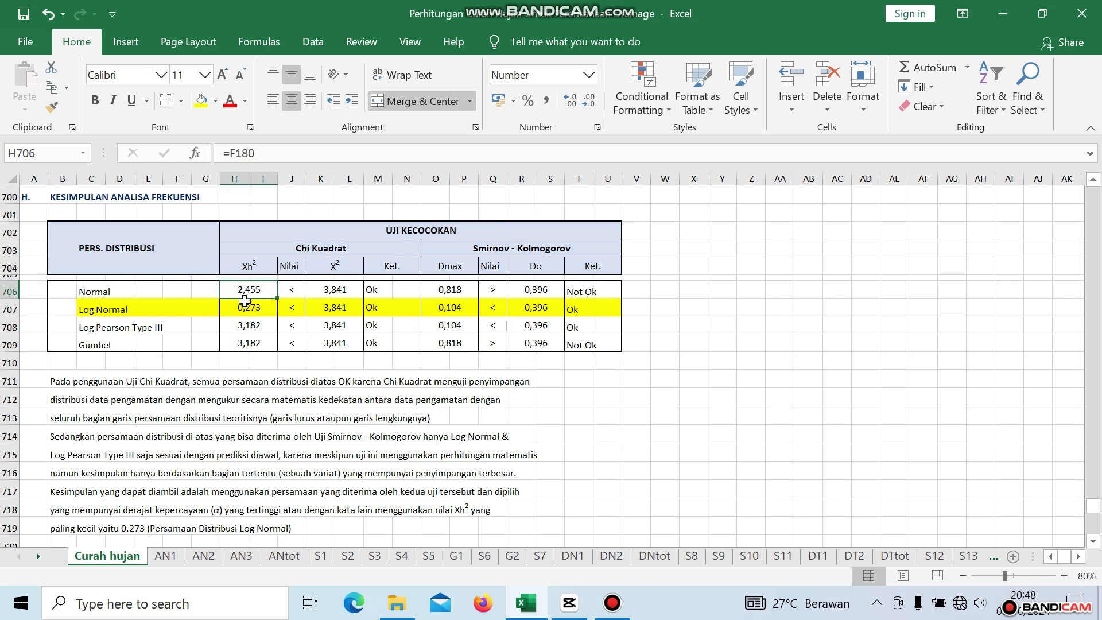
{"action": "left_click", "coordinate": [339, 291]}
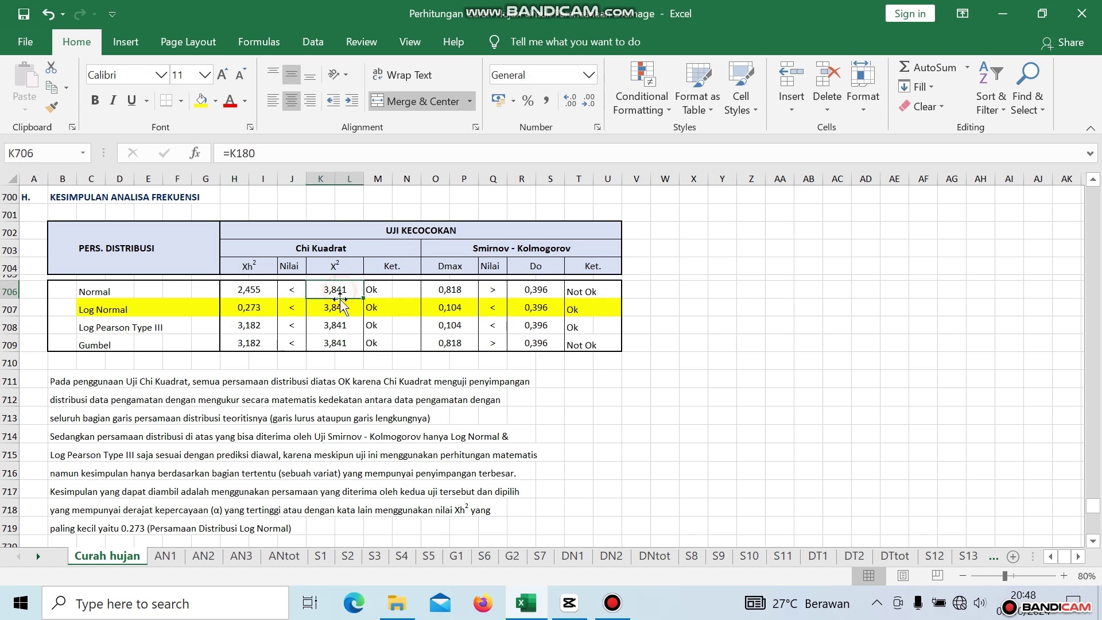
{"action": "left_click", "coordinate": [373, 291]}
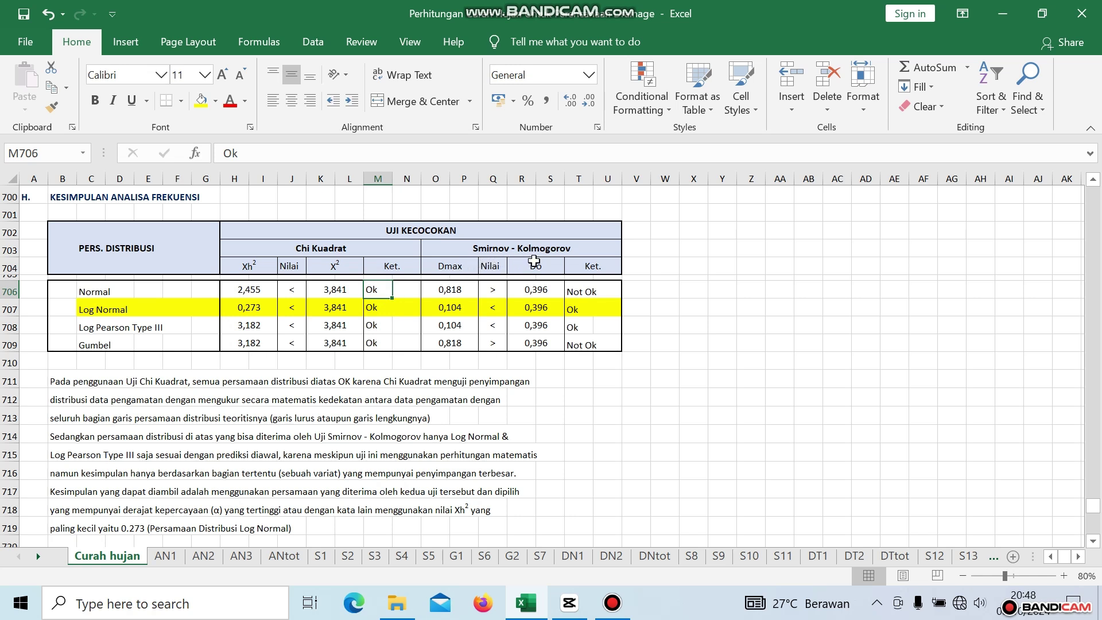
{"action": "left_click", "coordinate": [572, 293]}
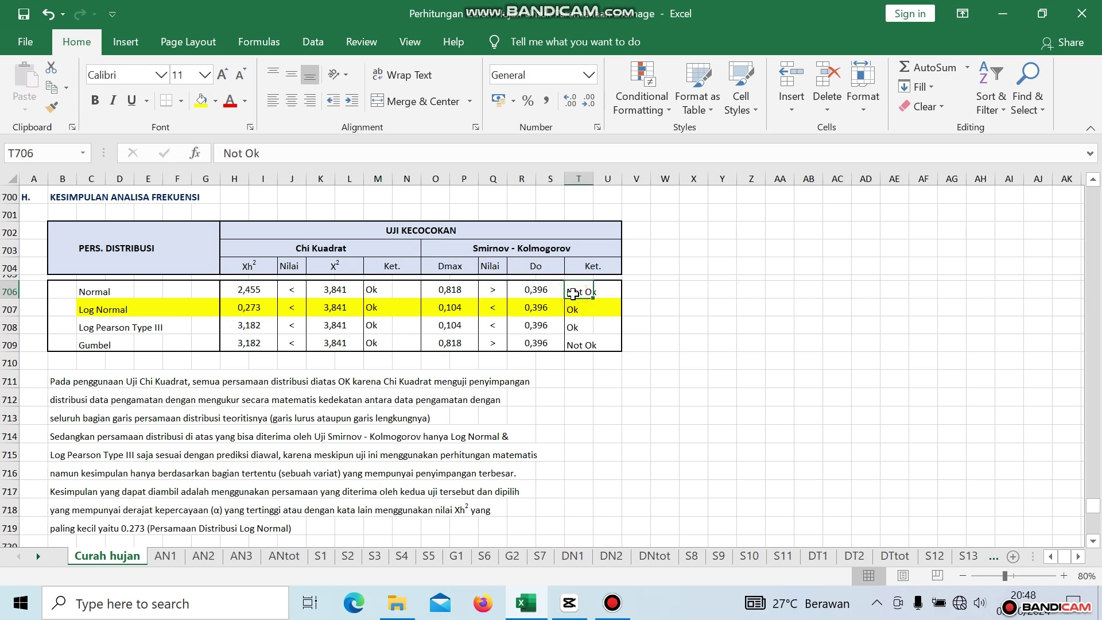
{"action": "left_click", "coordinate": [455, 292]}
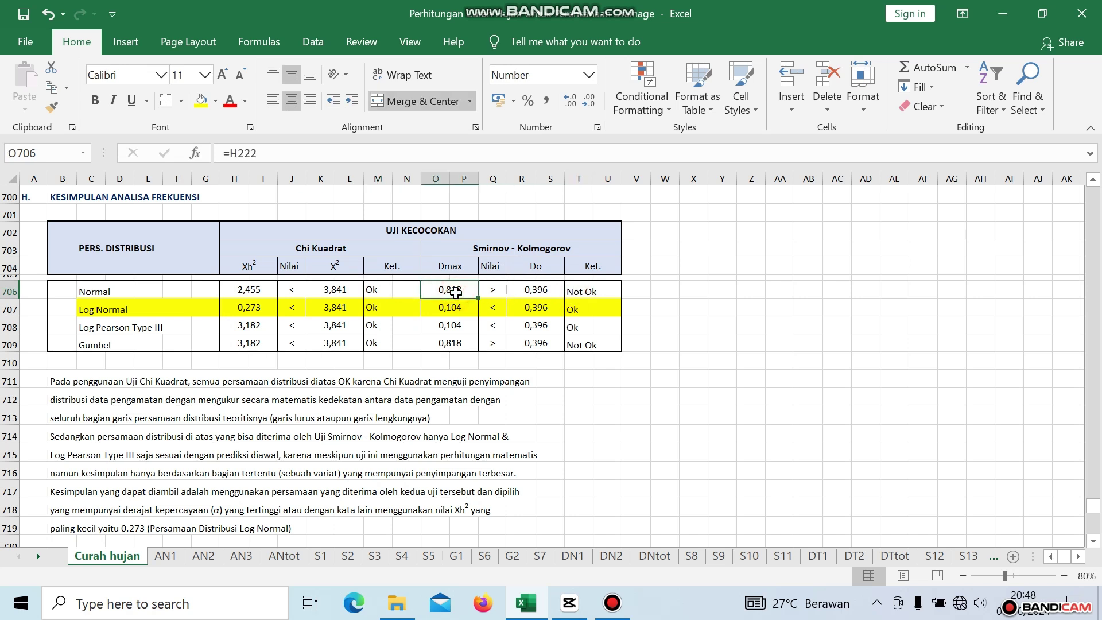
{"action": "left_click", "coordinate": [527, 293]}
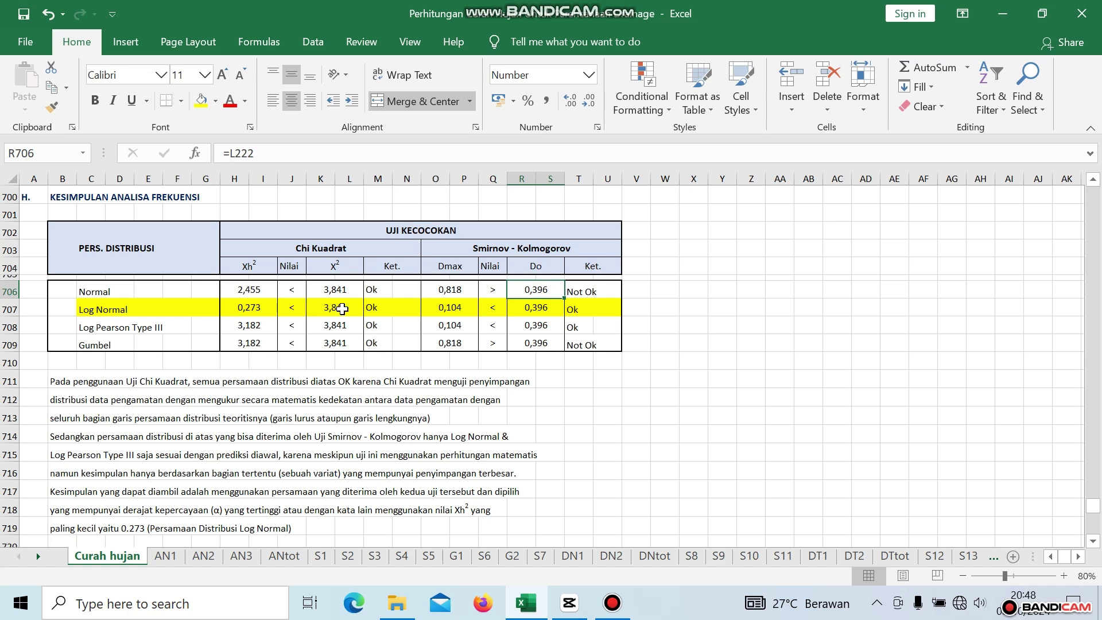
- Check the chi-square and Smirnov-Kolmogorov verdicts for Log Normal, Log Pearson Type III and Gumbel in rows 707 to 709
{"action": "left_click", "coordinate": [374, 308]}
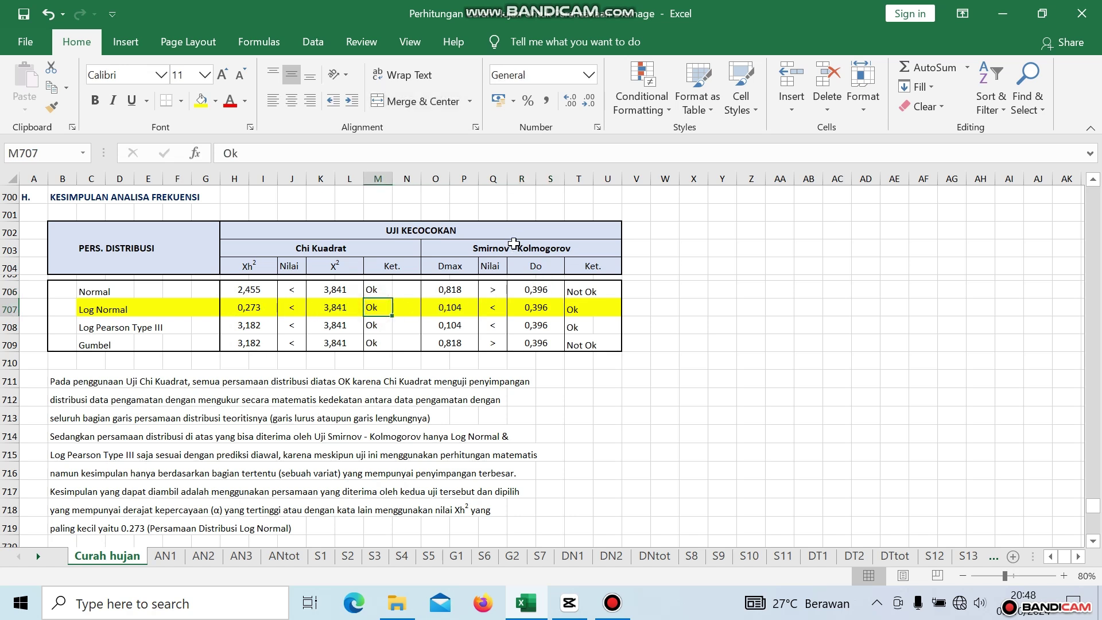
{"action": "left_click", "coordinate": [576, 313]}
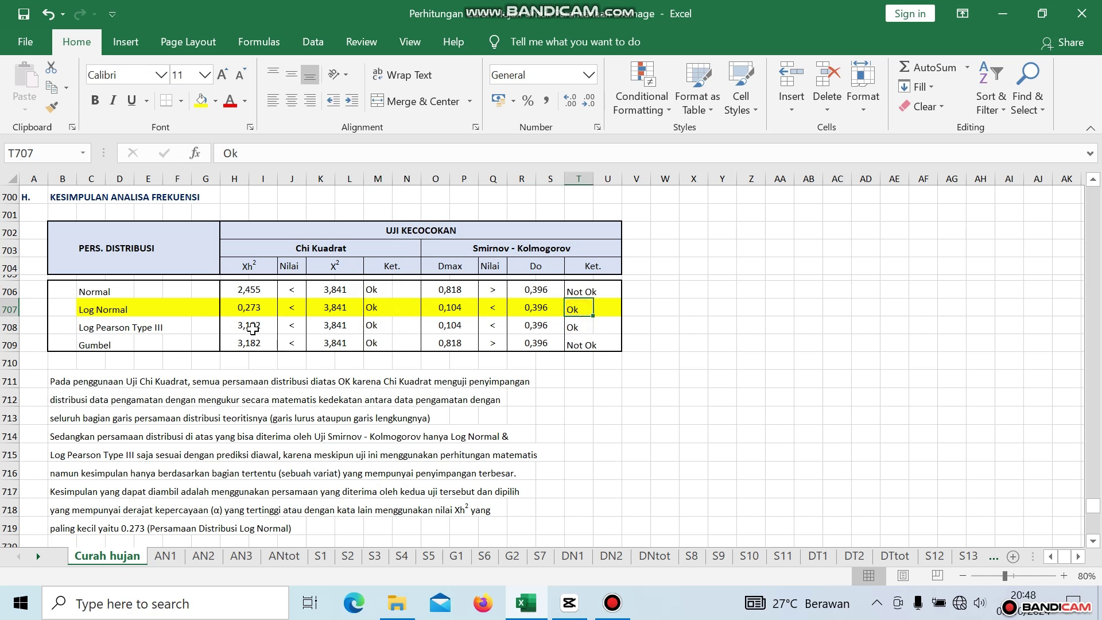
{"action": "left_click", "coordinate": [372, 326]}
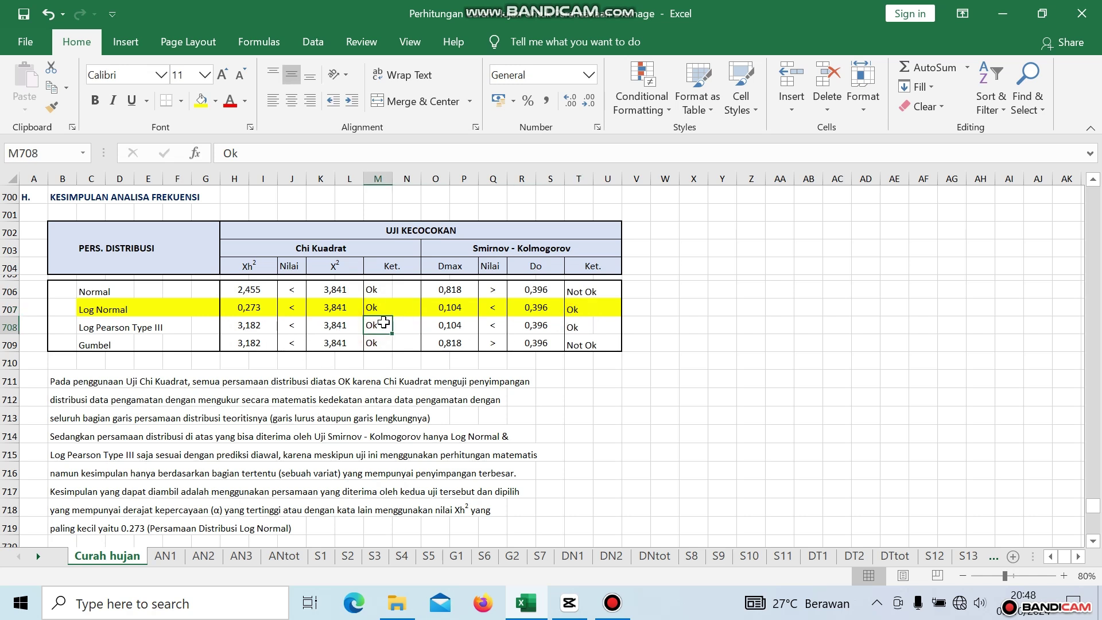
{"action": "left_click", "coordinate": [574, 325]}
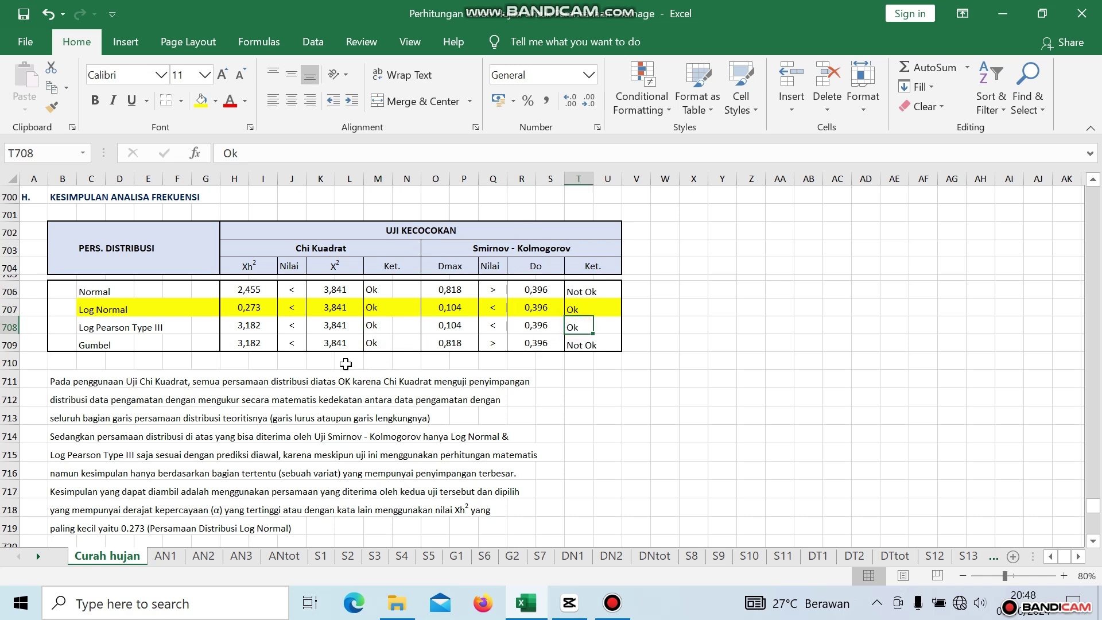
{"action": "left_click", "coordinate": [370, 343]}
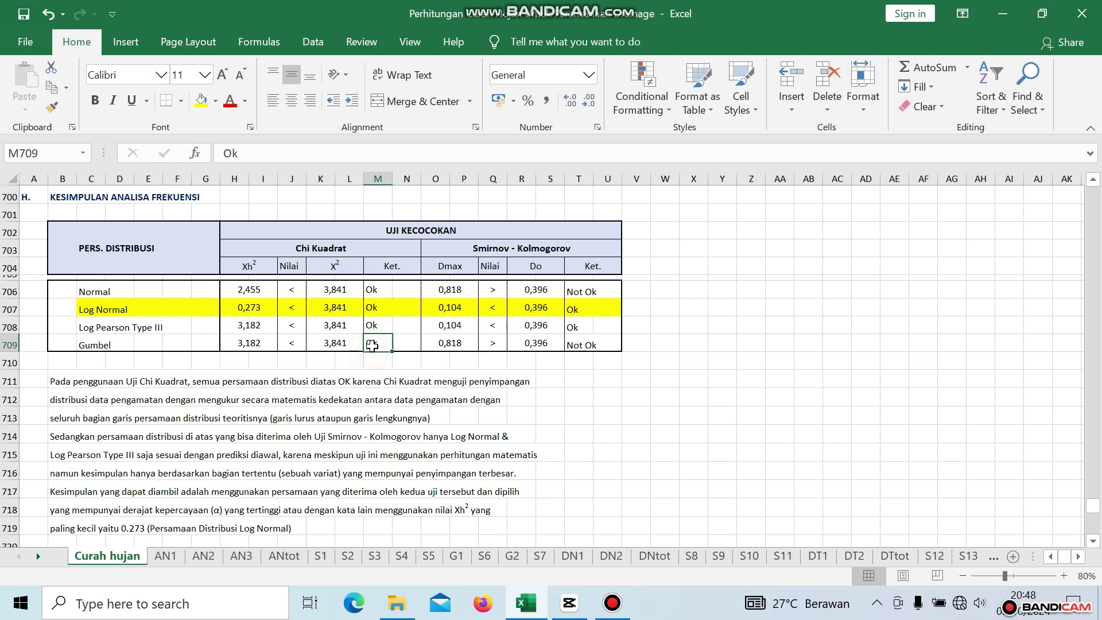
{"action": "left_click", "coordinate": [579, 344]}
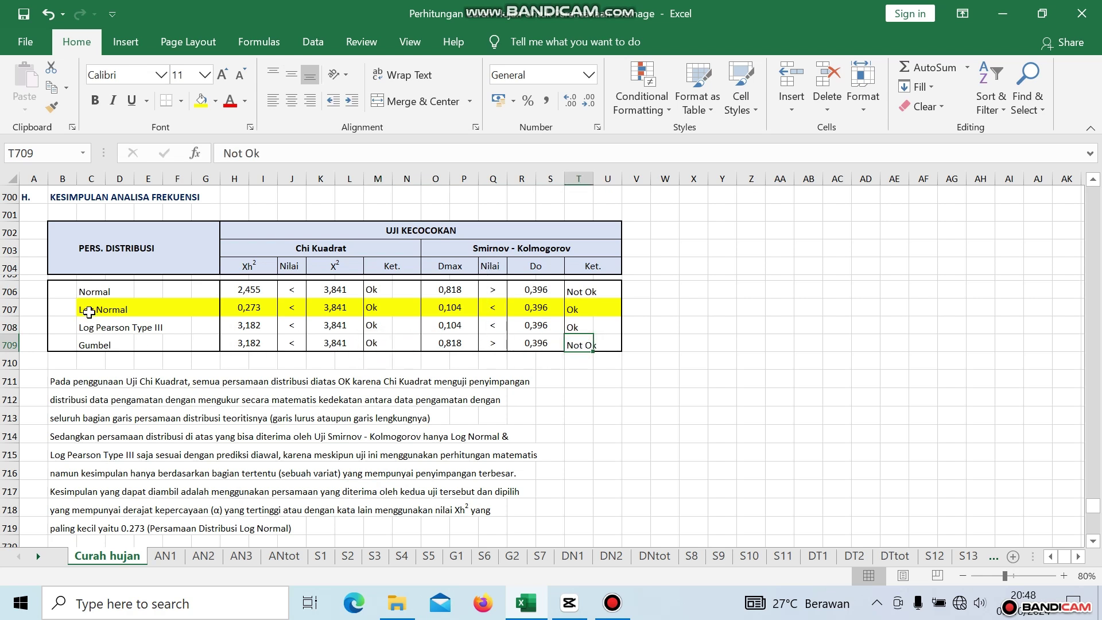
- Compare the Log Normal and Log Pearson Type III rows of the conclusion table, focusing on the Log Normal Xh² in H707
{"action": "left_click_drag", "start_coordinate": [88, 308], "coordinate": [602, 315]}
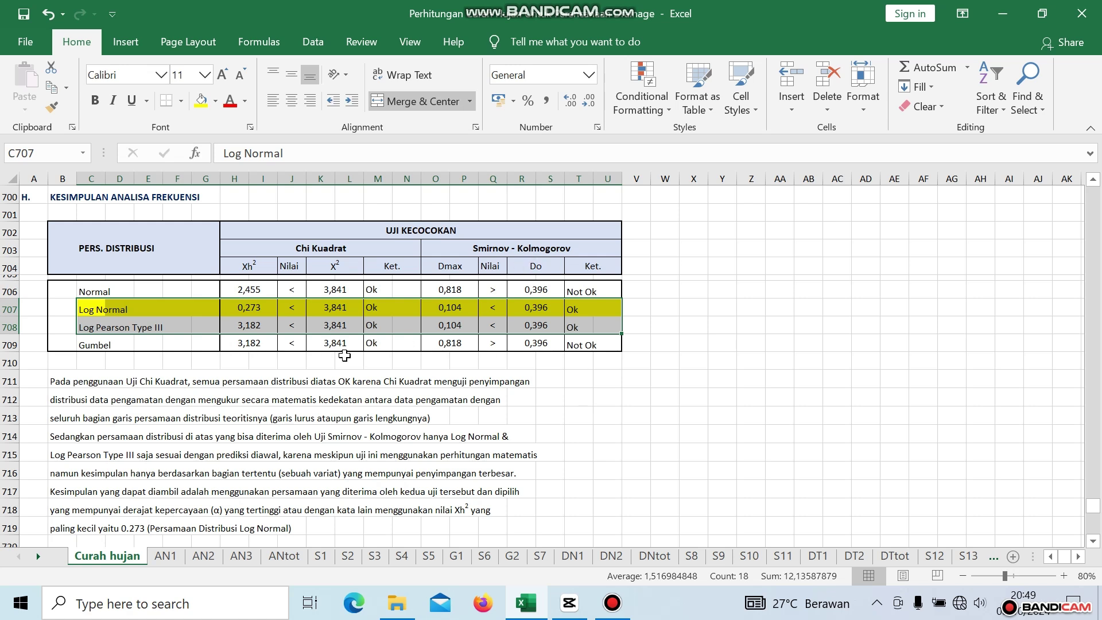
{"action": "left_click", "coordinate": [271, 377]}
{"action": "scroll", "coordinate": [281, 373], "scroll_direction": "down", "scroll_amount": 1}
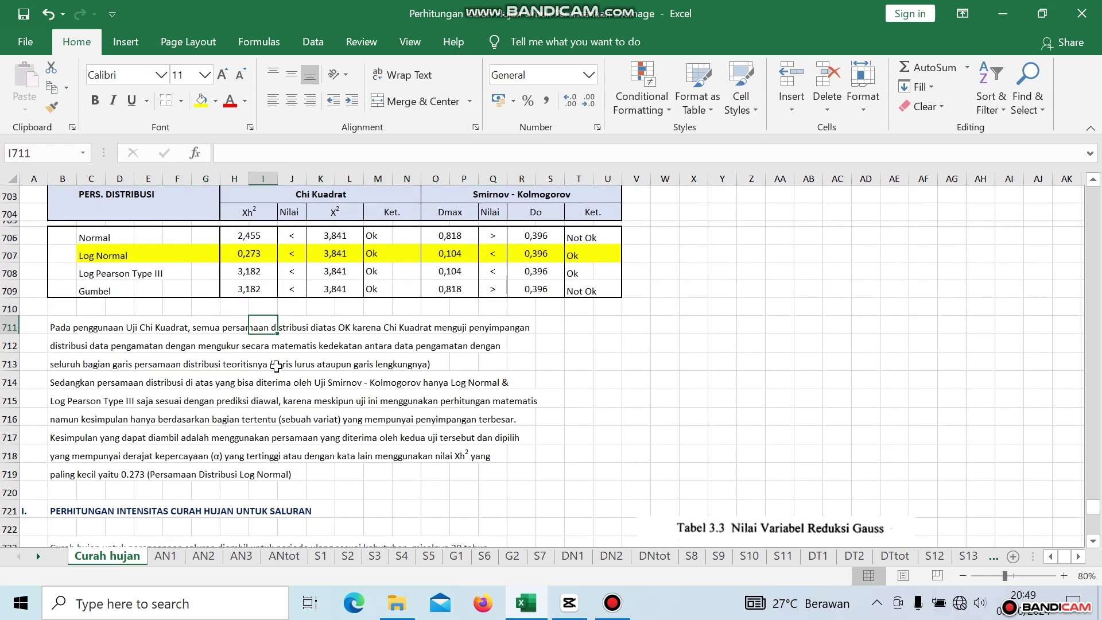
{"action": "scroll", "coordinate": [193, 365], "scroll_direction": "up", "scroll_amount": 1}
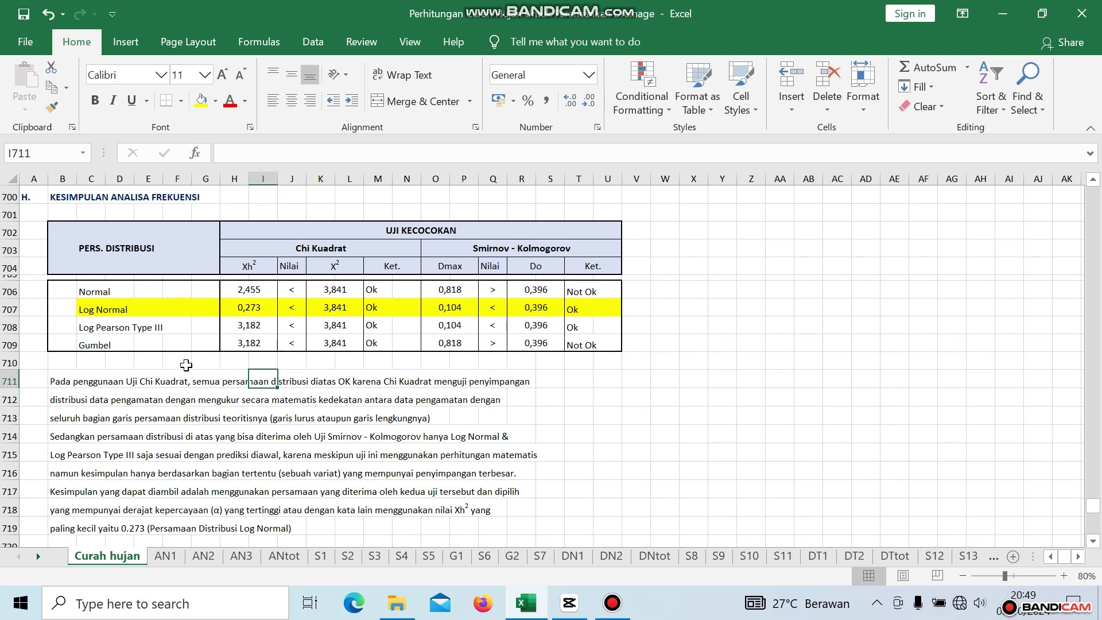
{"action": "left_click_drag", "start_coordinate": [87, 310], "coordinate": [225, 328]}
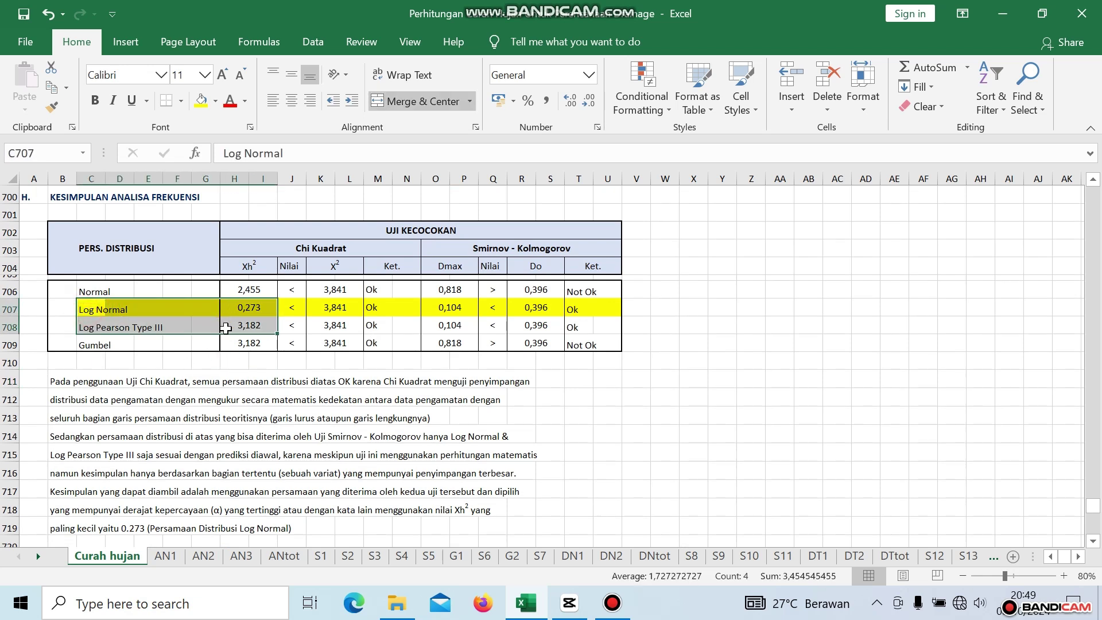
{"action": "left_click", "coordinate": [253, 311]}
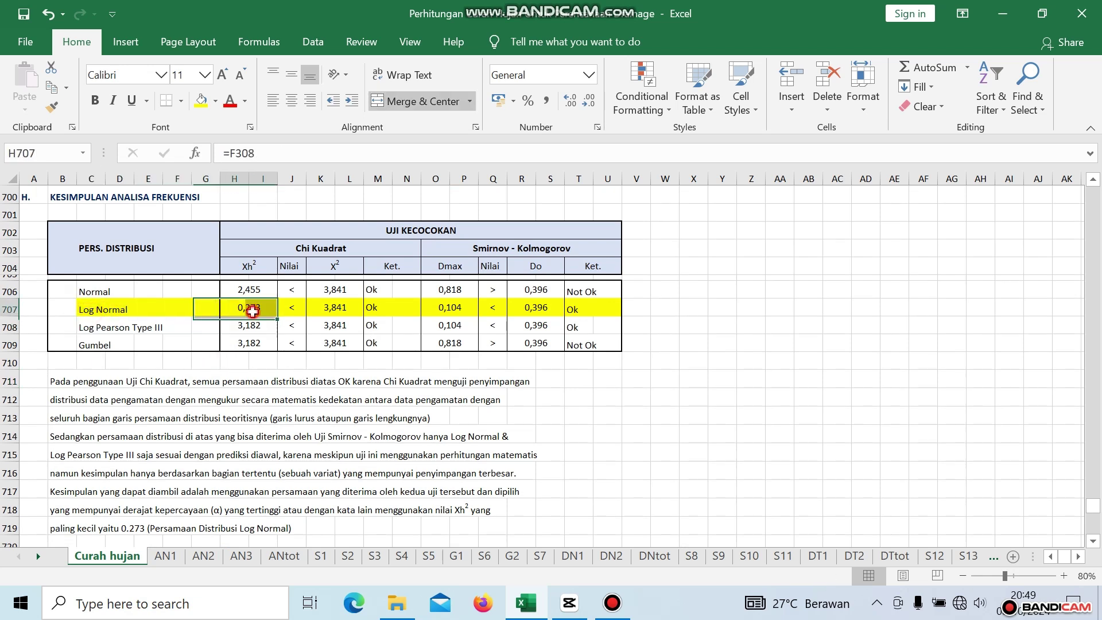
- Read the explanation below the conclusion table about both goodness-of-fit tests, including the Log Pearson Type III remark in B715
{"action": "scroll", "coordinate": [556, 223], "scroll_direction": "down", "scroll_amount": 1}
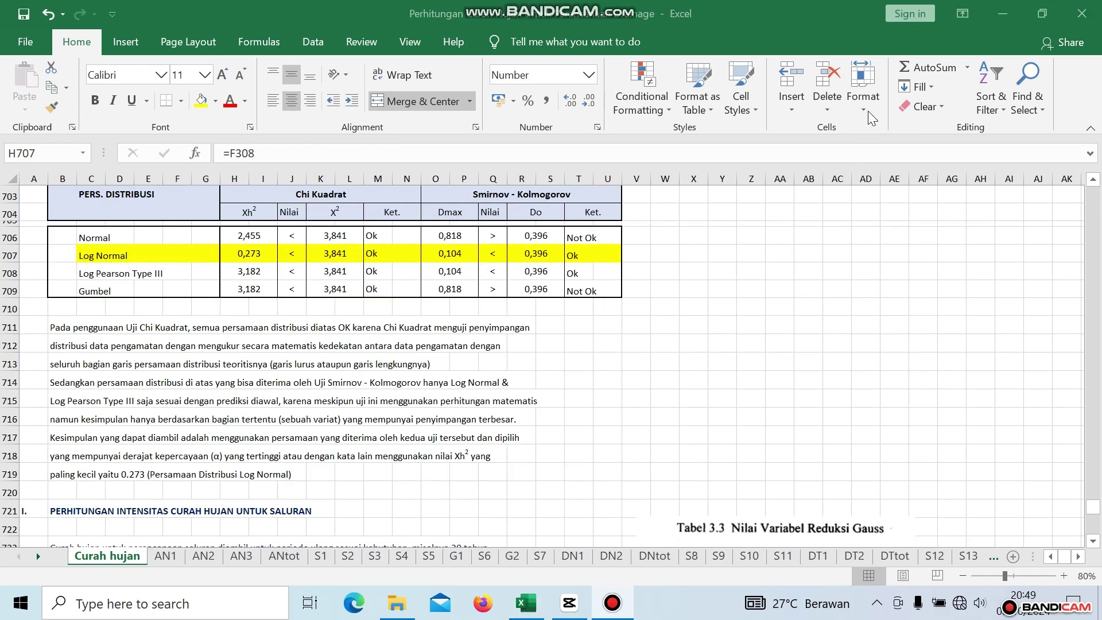
{"action": "left_click", "coordinate": [661, 380]}
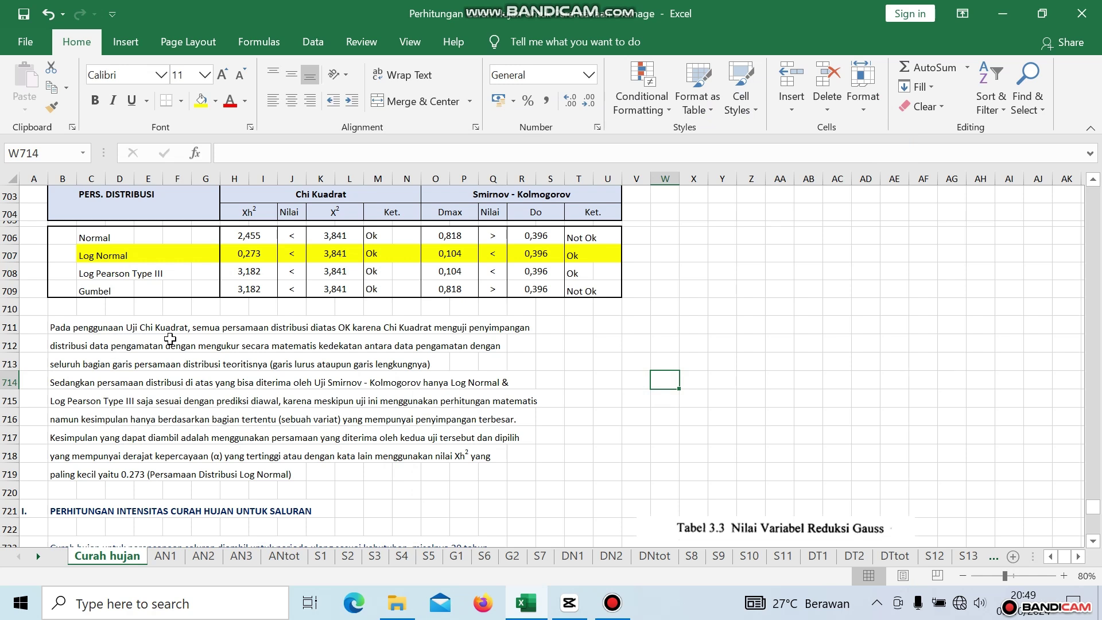
{"action": "scroll", "coordinate": [219, 344], "scroll_direction": "up", "scroll_amount": 1}
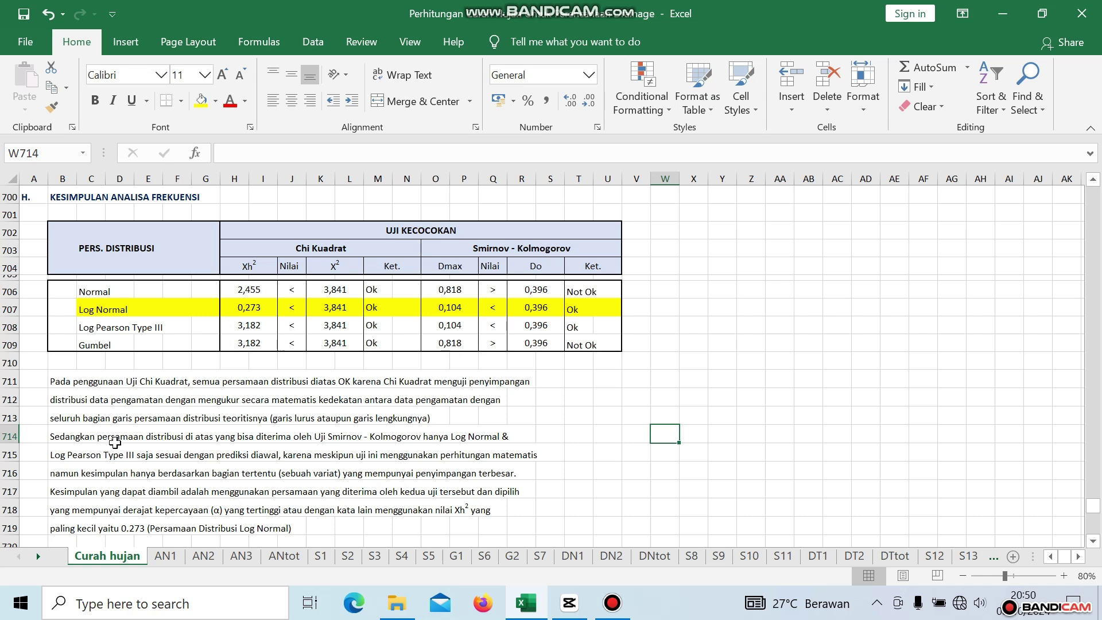
{"action": "left_click", "coordinate": [68, 453]}
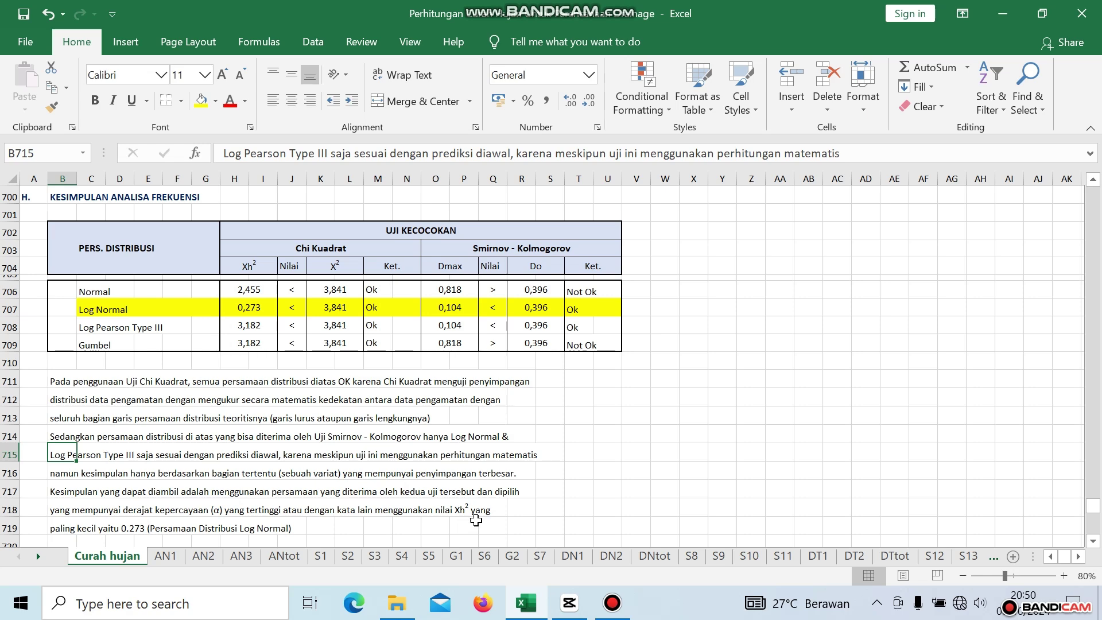
{"action": "scroll", "coordinate": [476, 520], "scroll_direction": "down", "scroll_amount": 1}
{"action": "scroll", "coordinate": [424, 470], "scroll_direction": "up", "scroll_amount": 1}
- Compare the Xh² values of Log Normal and Log Pearson Type III in H707 and H708 with the final conclusion in B719
{"action": "left_click", "coordinate": [242, 307]}
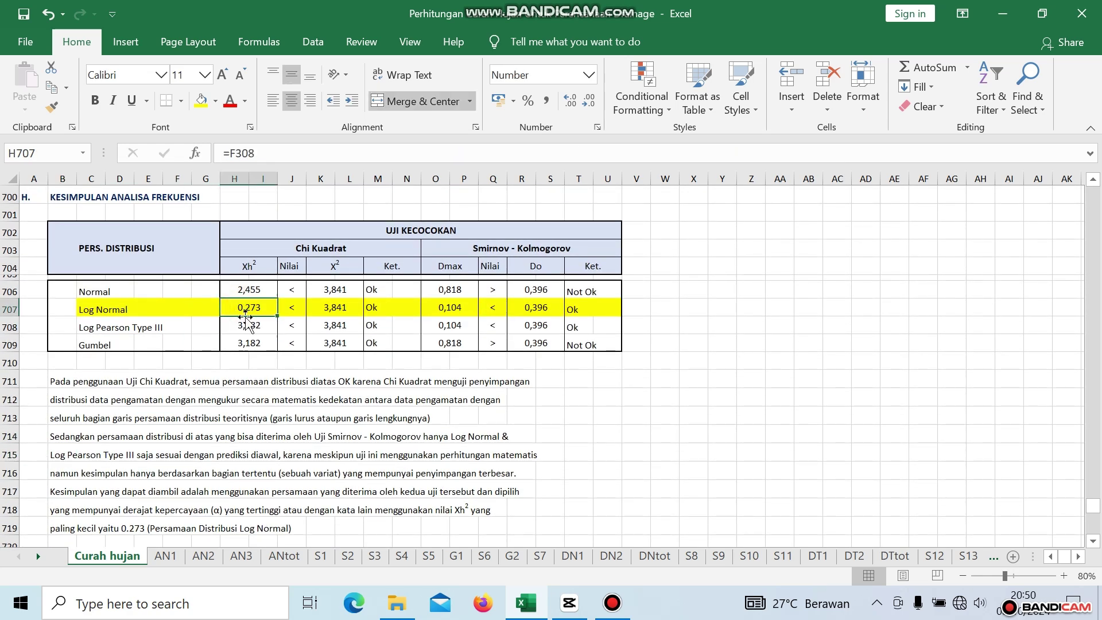
{"action": "left_click", "coordinate": [249, 325]}
{"action": "left_click", "coordinate": [248, 308]}
{"action": "left_click", "coordinate": [247, 323]}
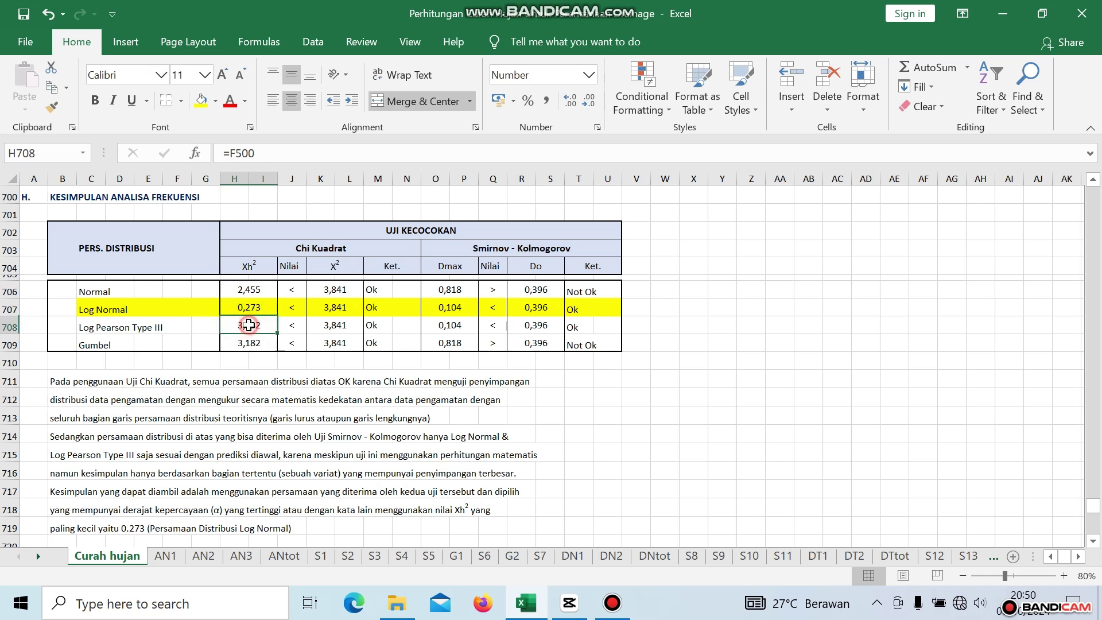
{"action": "left_click_drag", "start_coordinate": [247, 323], "coordinate": [330, 325]}
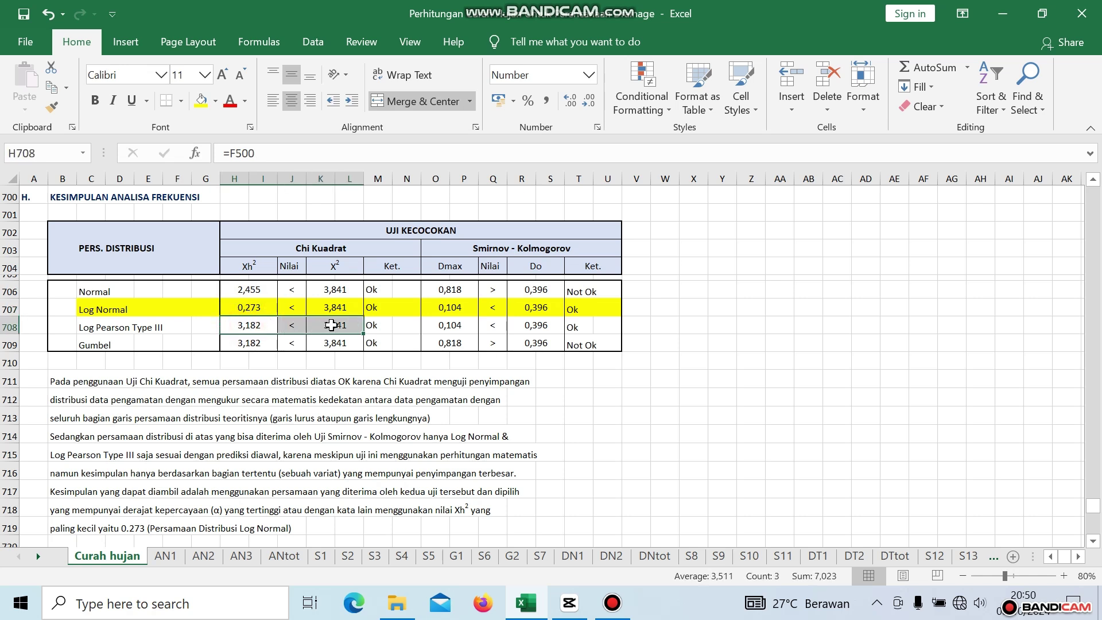
{"action": "left_click", "coordinate": [242, 307]}
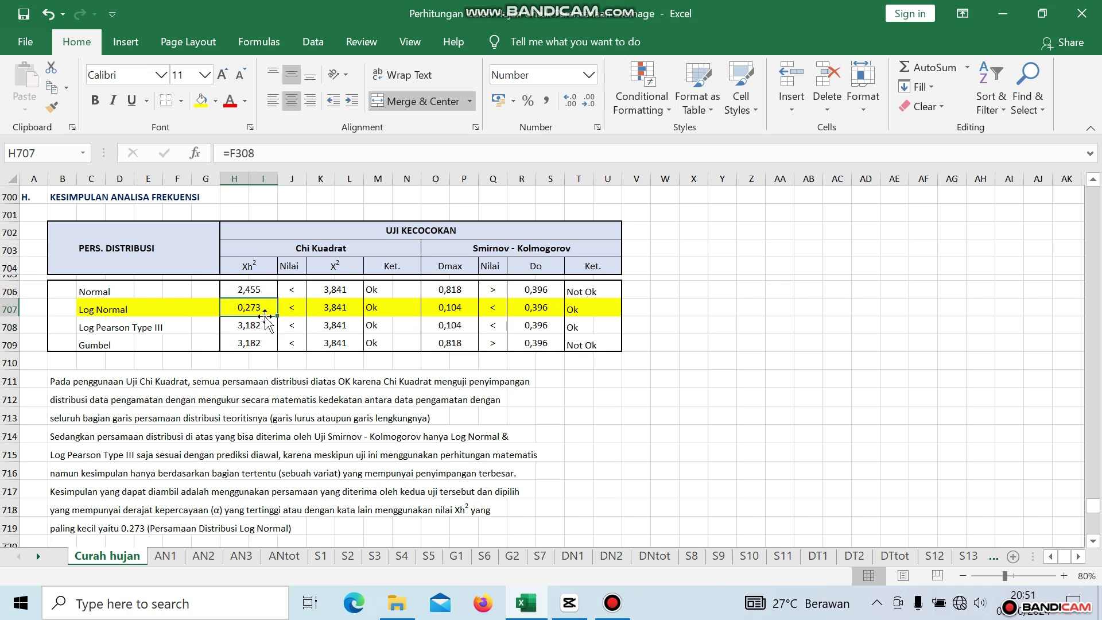
{"action": "scroll", "coordinate": [268, 317], "scroll_direction": "down", "scroll_amount": 1}
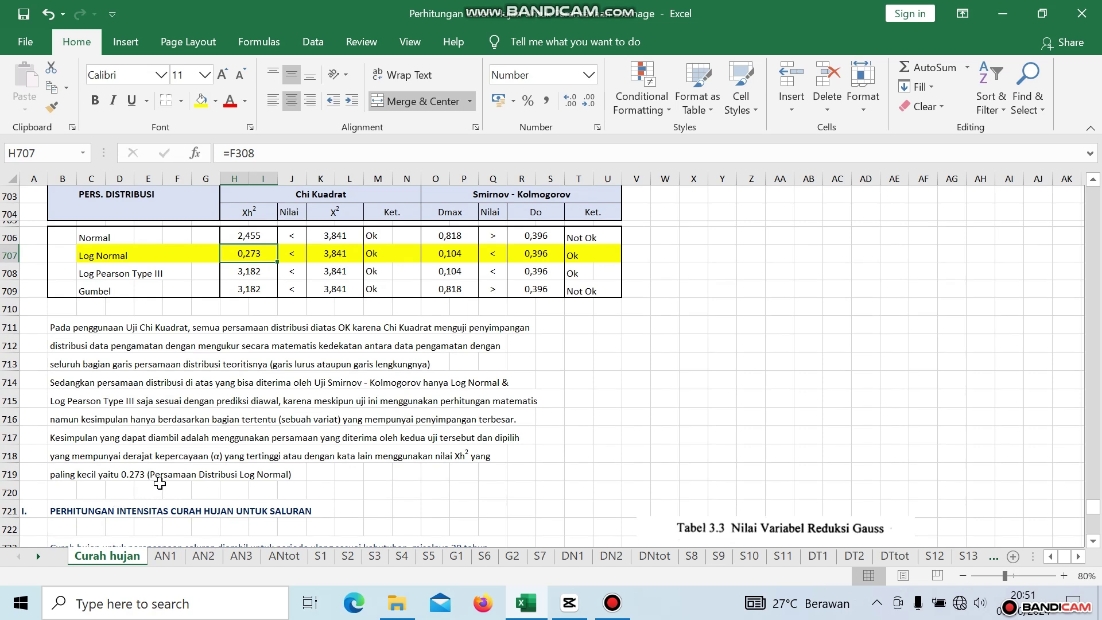
{"action": "left_click", "coordinate": [57, 476]}
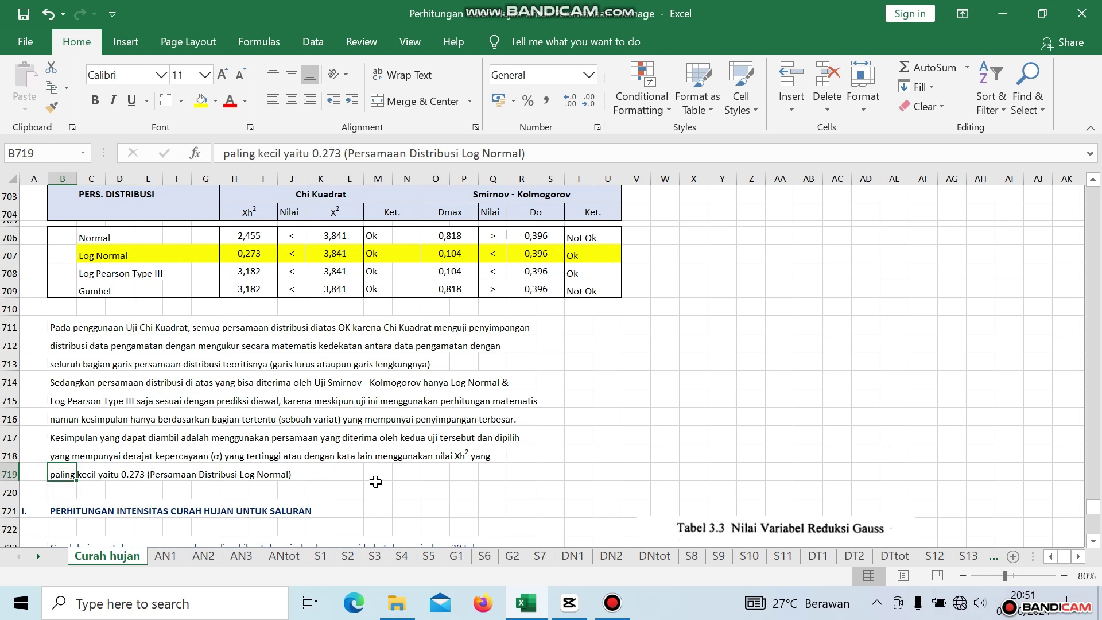
- Examine the Log X equation in the channel rainfall intensity section, including the k.SLog Xr term and the Log Xr reference in G726
{"action": "scroll", "coordinate": [514, 400], "scroll_direction": "down", "scroll_amount": 3}
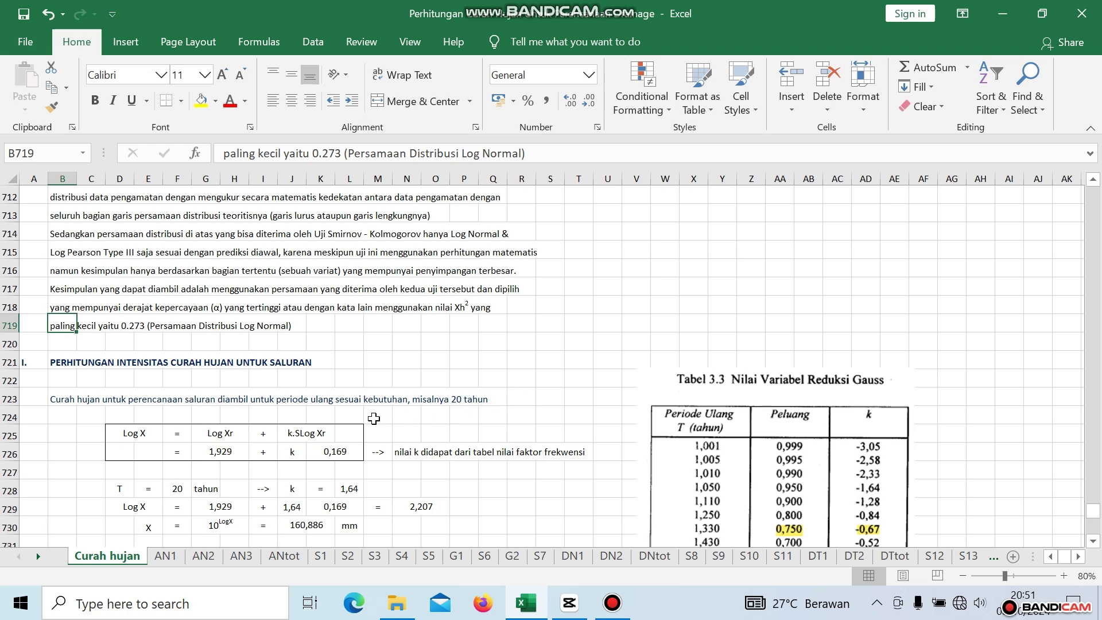
{"action": "scroll", "coordinate": [373, 418], "scroll_direction": "down", "scroll_amount": 1}
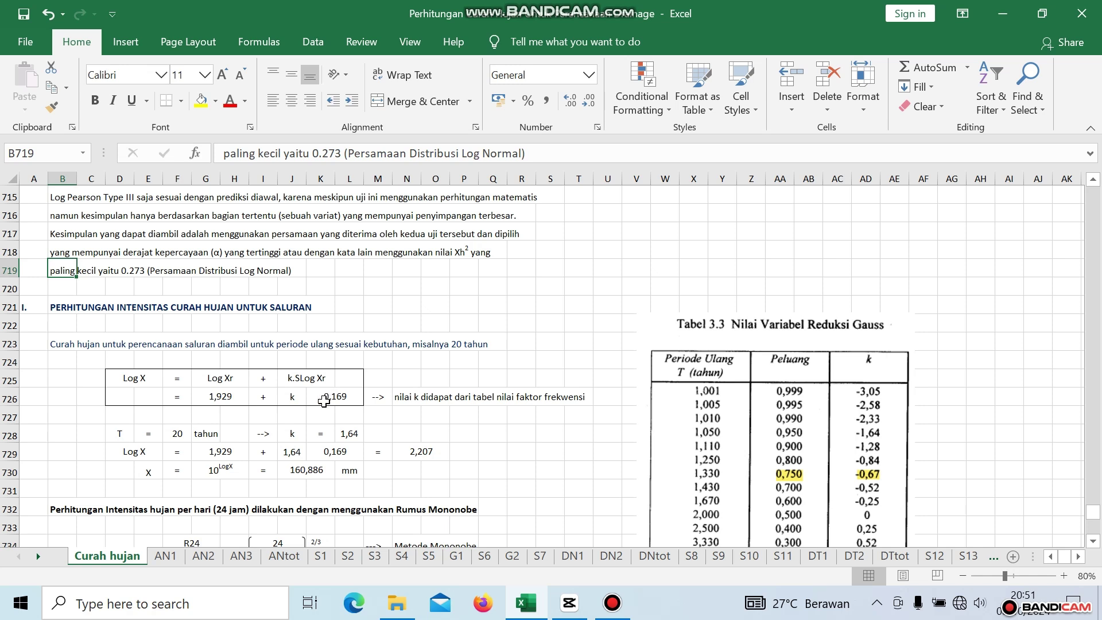
{"action": "left_click", "coordinate": [289, 380]}
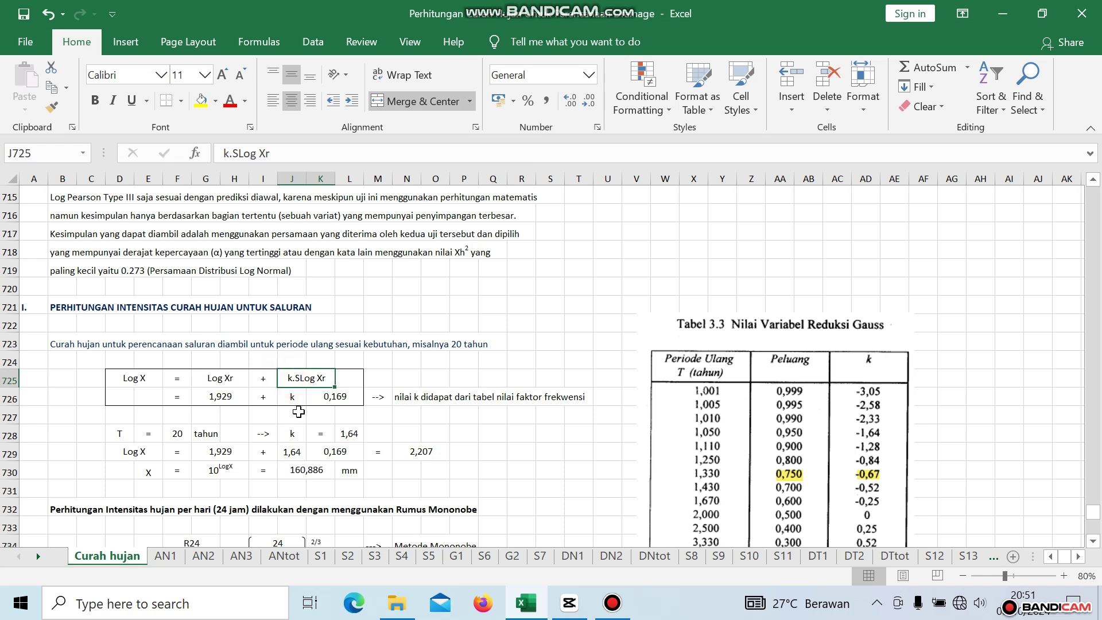
{"action": "left_click", "coordinate": [208, 397]}
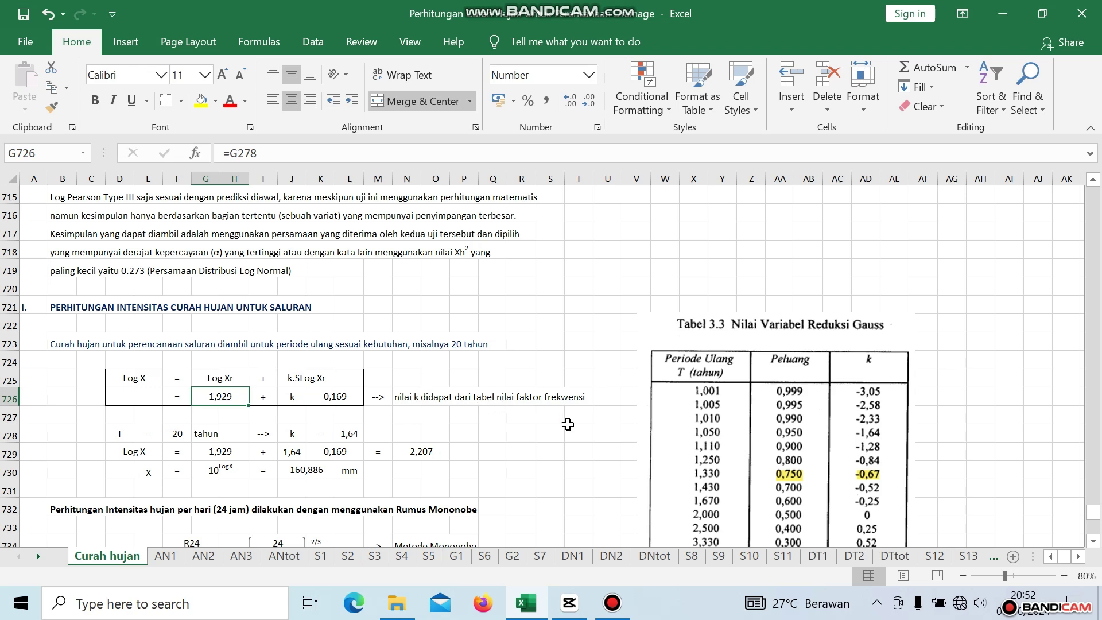
- Check the k factor in L728 for the 20-year return period against the Gauss reduction variable table (Tabel 3.3)
{"action": "scroll", "coordinate": [568, 424], "scroll_direction": "down", "scroll_amount": 1}
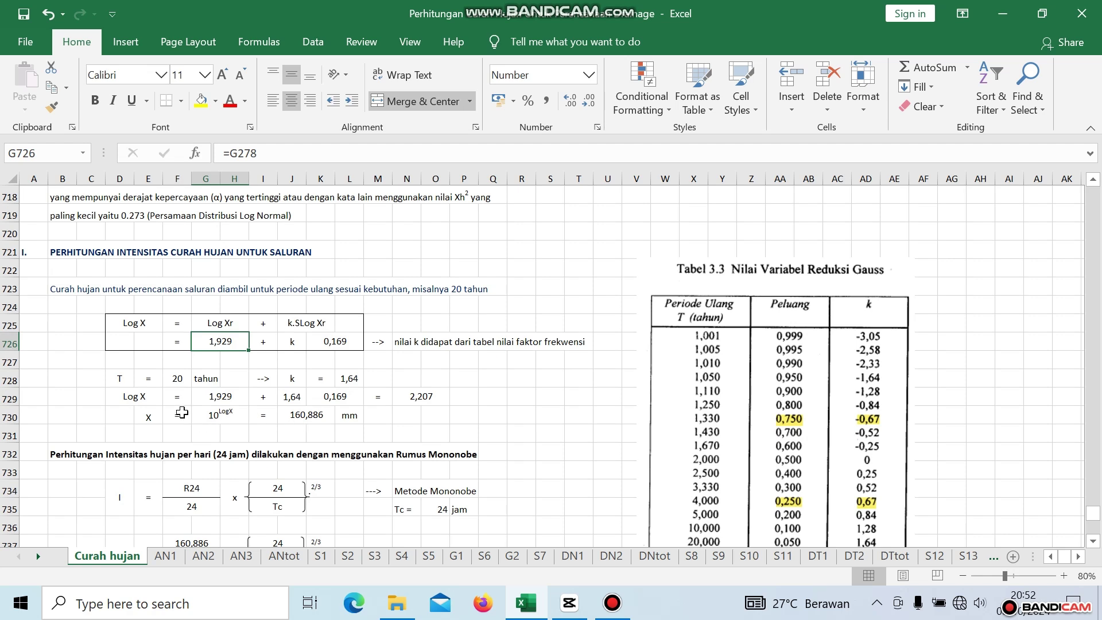
{"action": "left_click", "coordinate": [291, 380]}
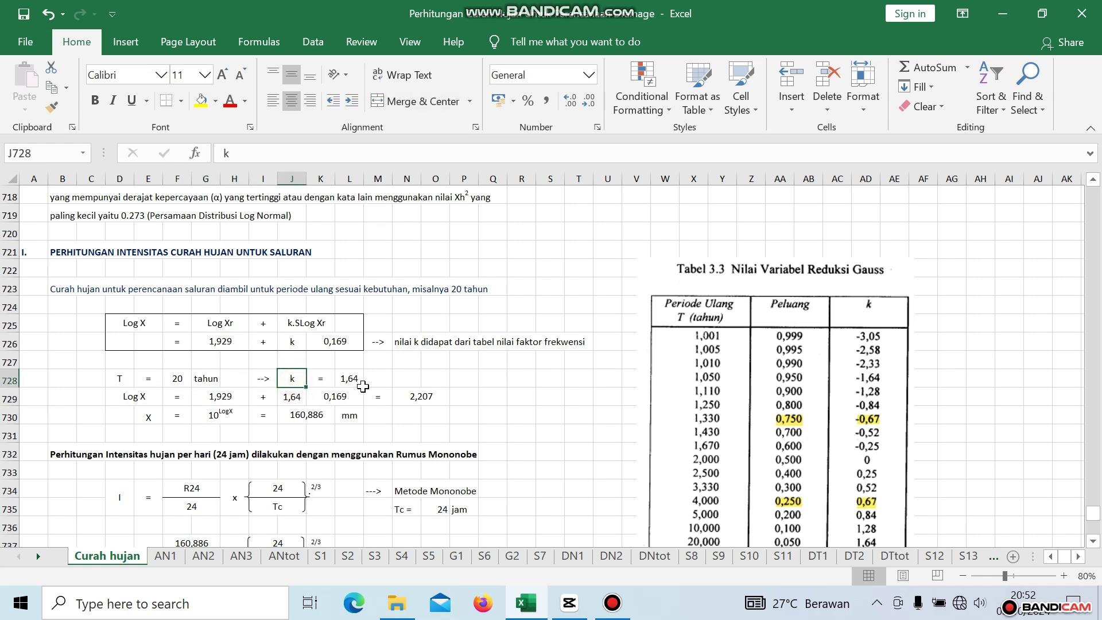
{"action": "scroll", "coordinate": [751, 430], "scroll_direction": "down", "scroll_amount": 2}
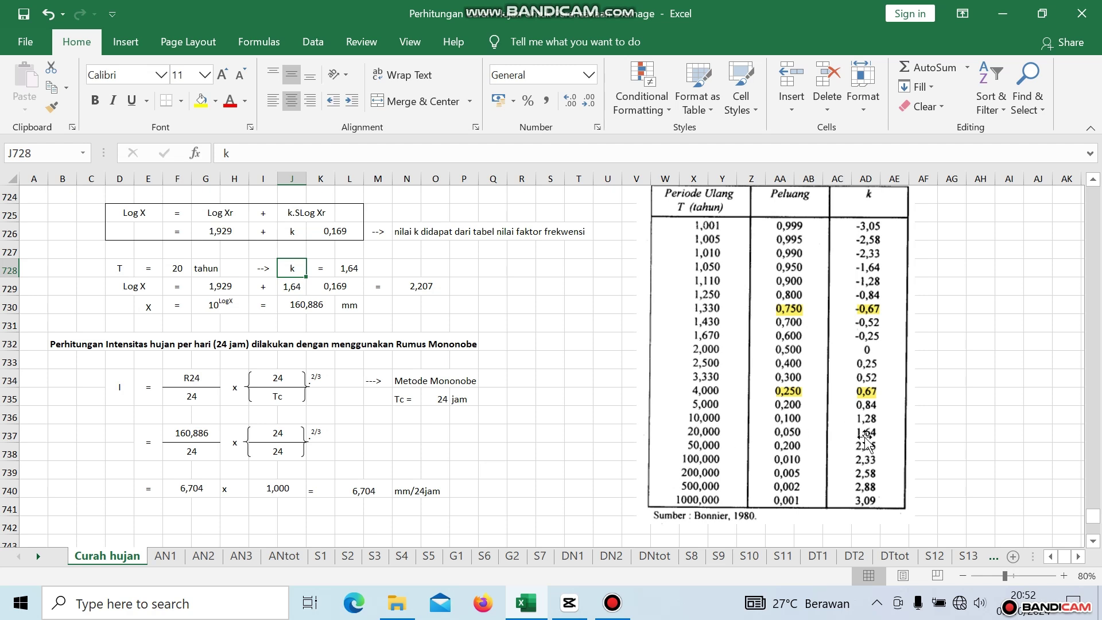
{"action": "left_click", "coordinate": [346, 270]}
{"action": "scroll", "coordinate": [363, 382], "scroll_direction": "up", "scroll_amount": 2}
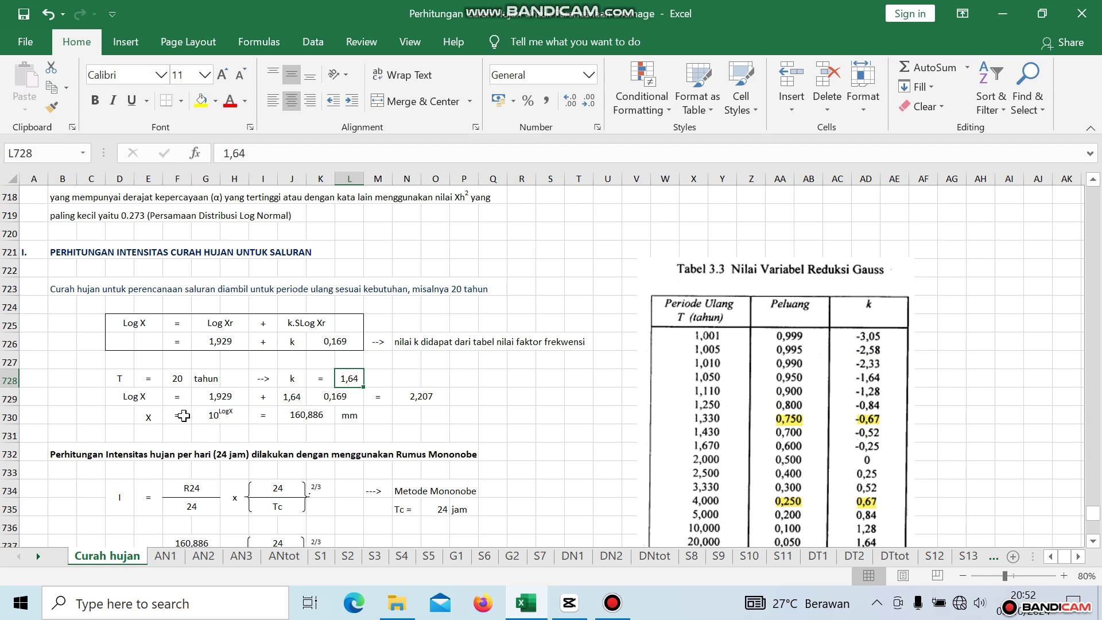
- Trace the 20-year Log X calculation across row 729 and its conversion to rainfall depth X in J730
{"action": "left_click", "coordinate": [220, 400]}
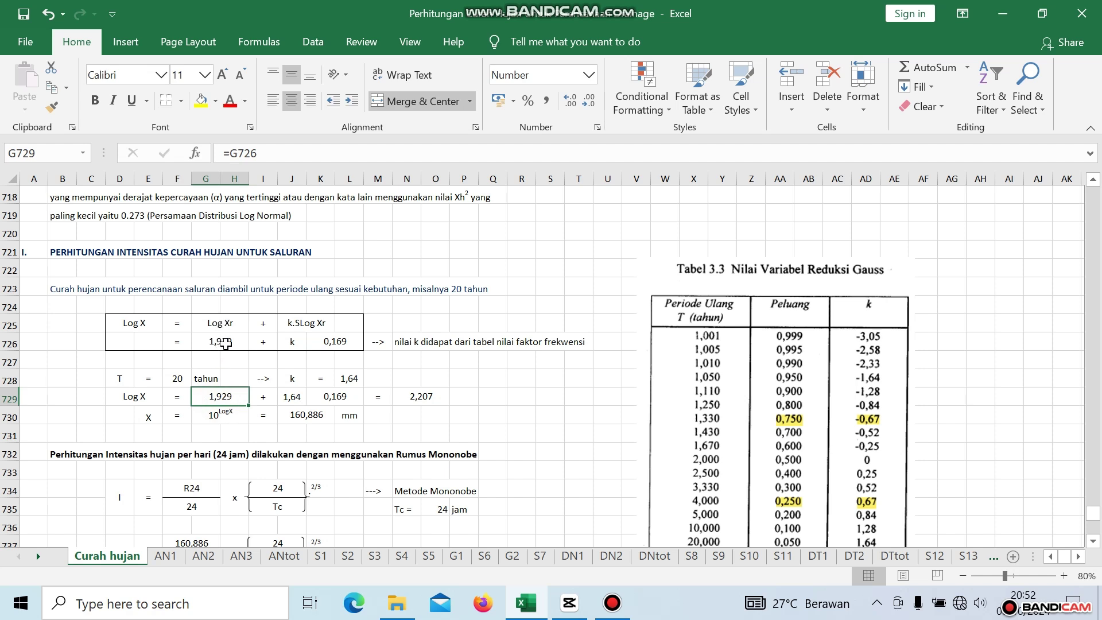
{"action": "left_click", "coordinate": [290, 397]}
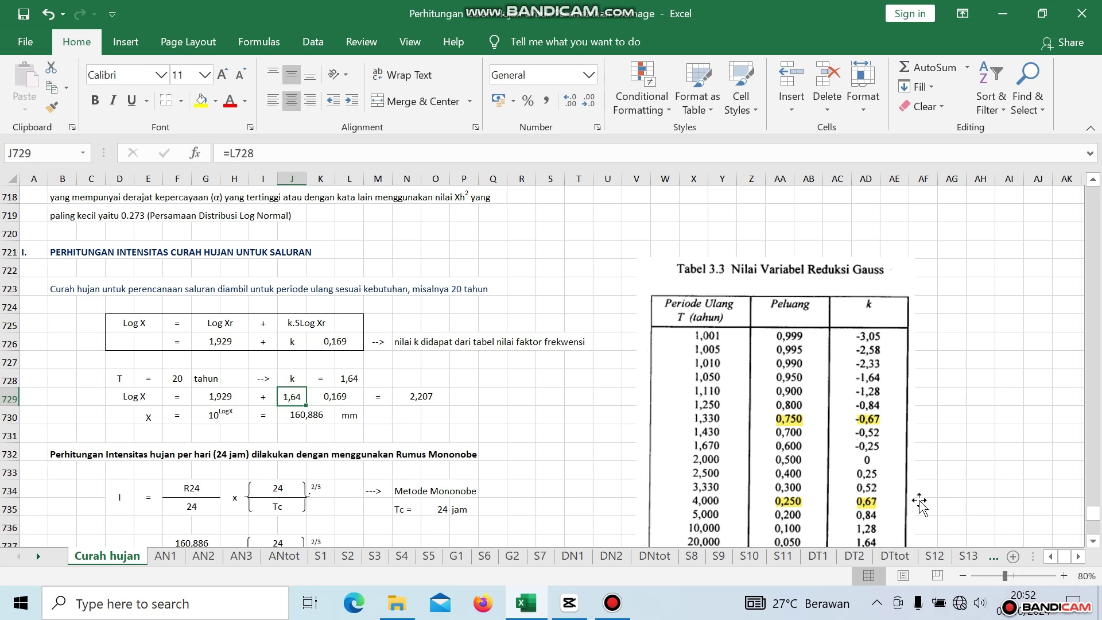
{"action": "left_click", "coordinate": [346, 401]}
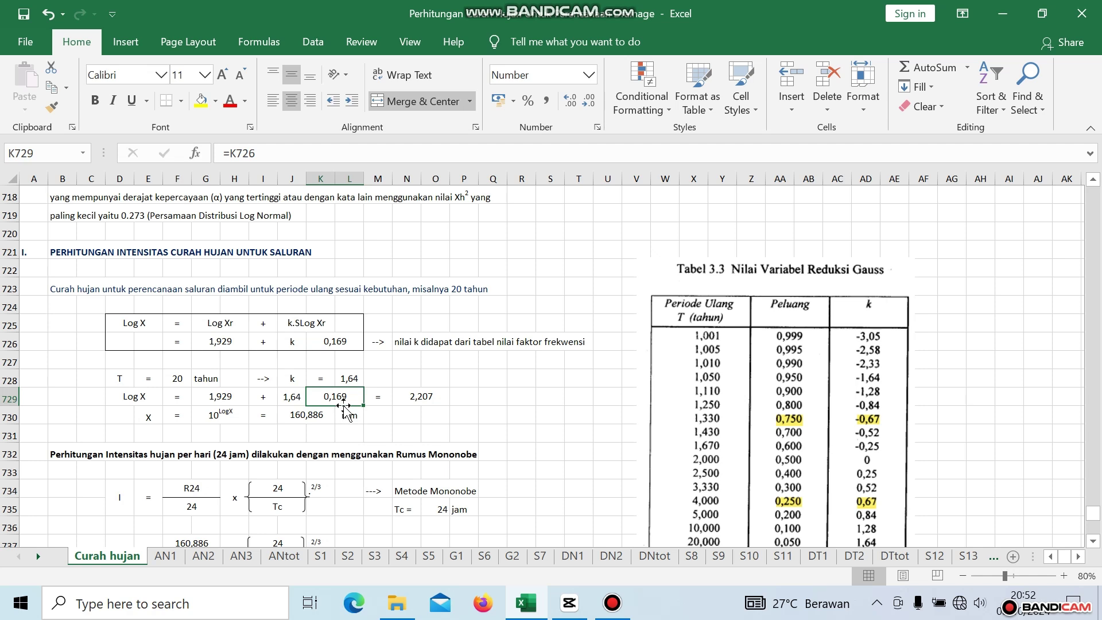
{"action": "left_click", "coordinate": [425, 401]}
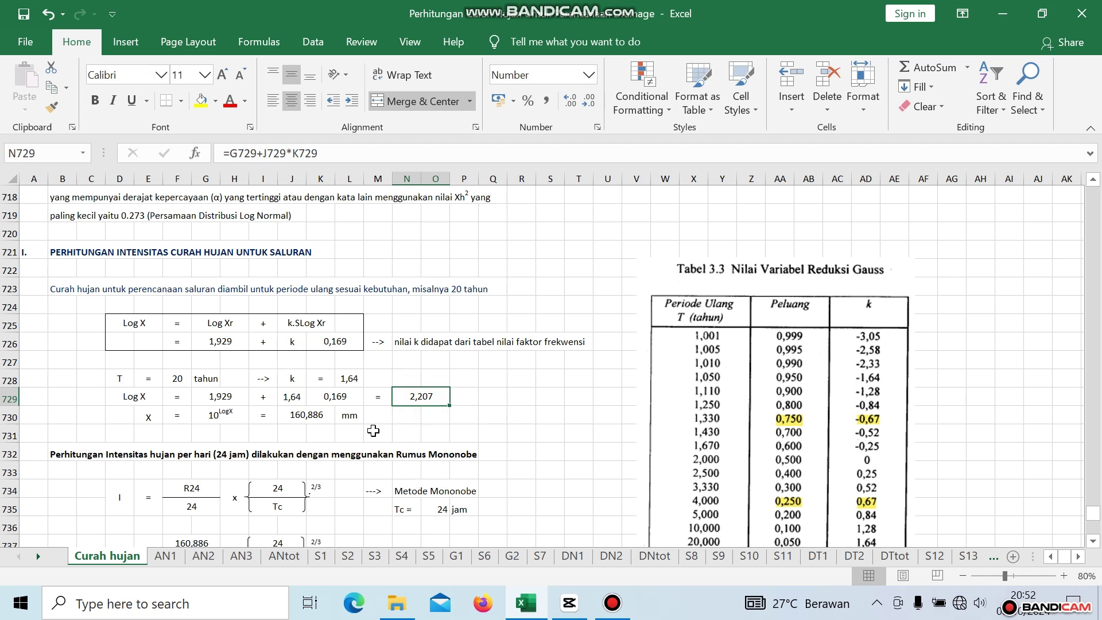
{"action": "left_click", "coordinate": [312, 417]}
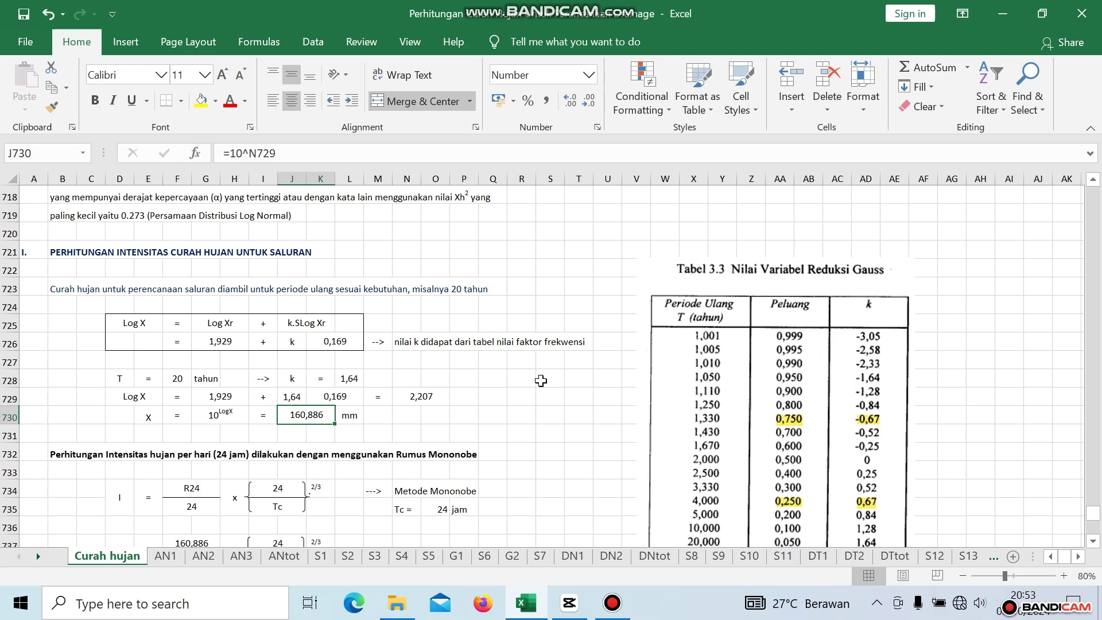
- Examine the Mononobe formula inputs, including Tc, the R24 reference in F737 to J730, and the duration terms in I737 and I738
{"action": "scroll", "coordinate": [540, 380], "scroll_direction": "down", "scroll_amount": 2}
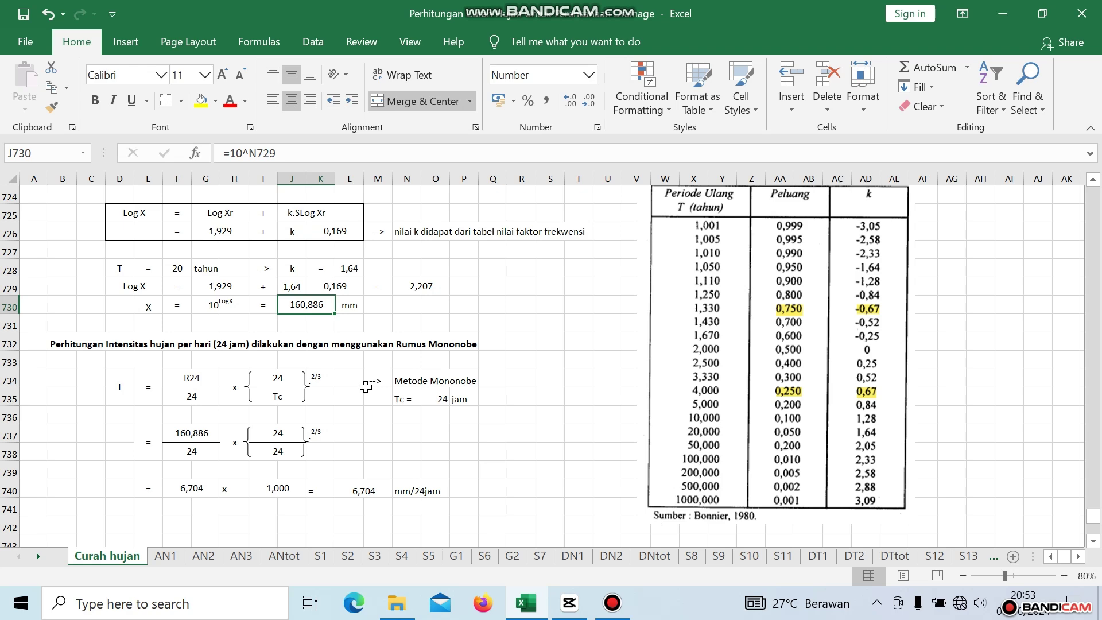
{"action": "scroll", "coordinate": [365, 387], "scroll_direction": "up", "scroll_amount": 1}
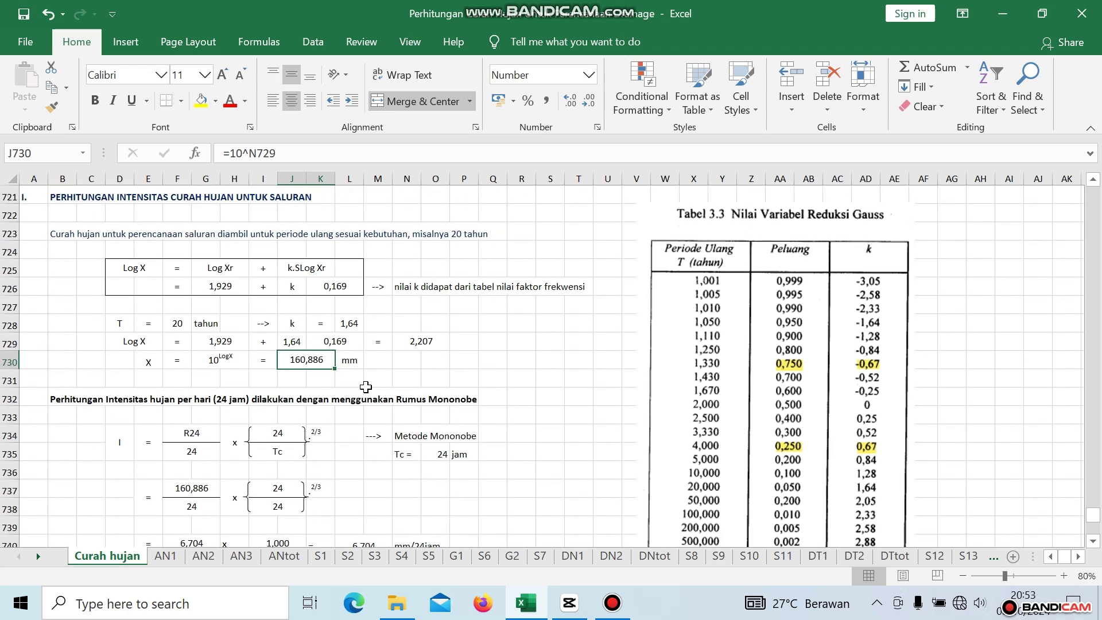
{"action": "scroll", "coordinate": [365, 387], "scroll_direction": "down", "scroll_amount": 1}
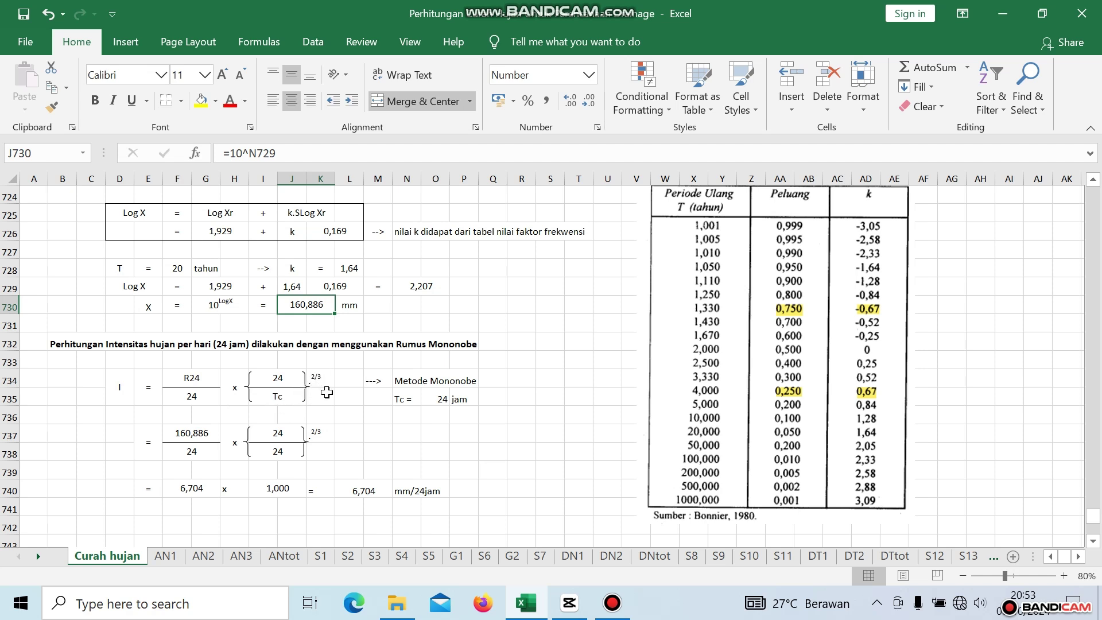
{"action": "left_click", "coordinate": [399, 400]}
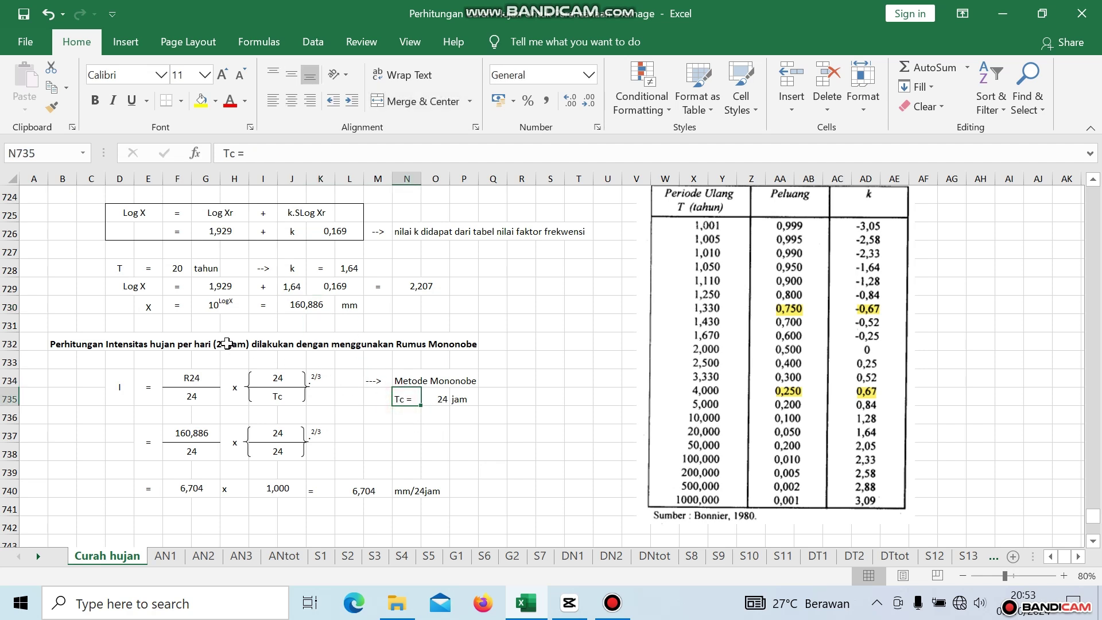
{"action": "left_click", "coordinate": [454, 422]}
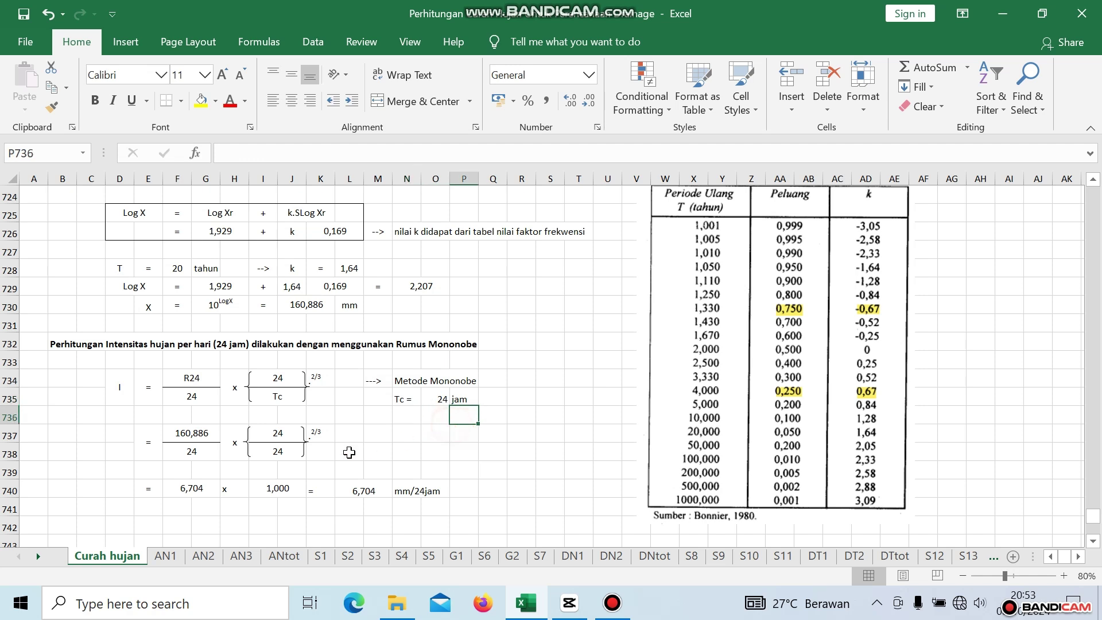
{"action": "left_click", "coordinate": [179, 433]}
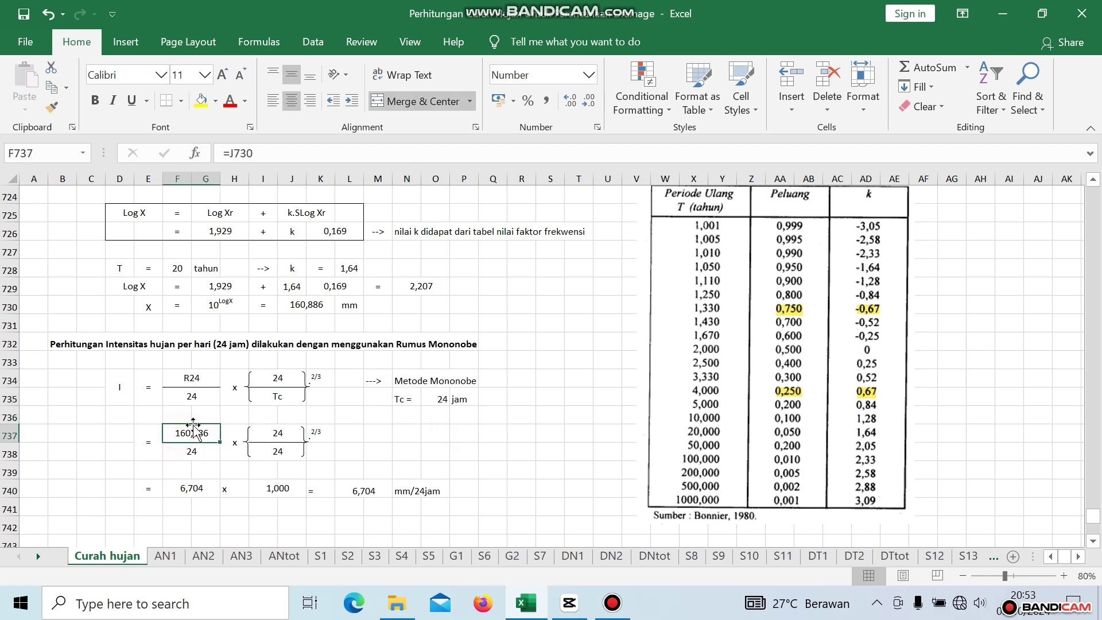
{"action": "left_click", "coordinate": [301, 306]}
{"action": "left_click", "coordinate": [201, 434]}
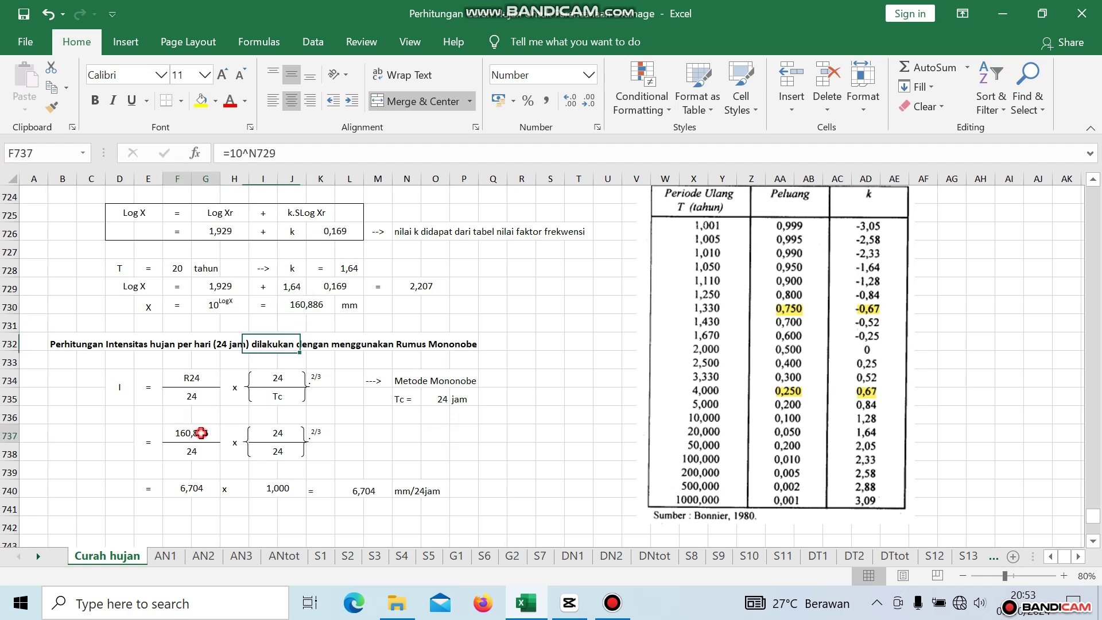
{"action": "left_click", "coordinate": [279, 437]}
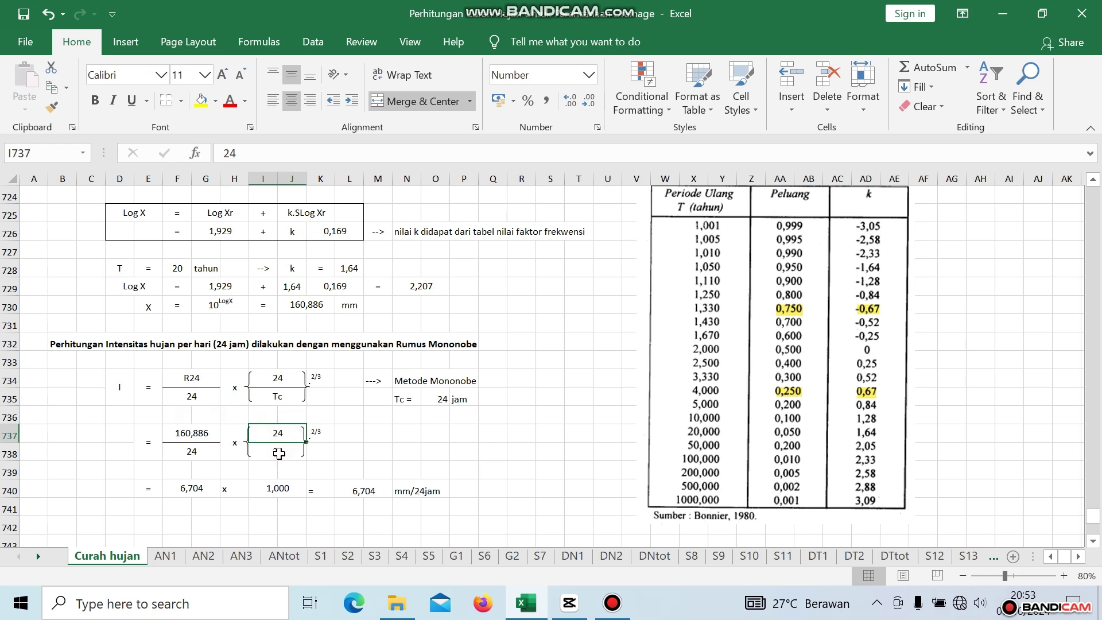
{"action": "left_click", "coordinate": [279, 452]}
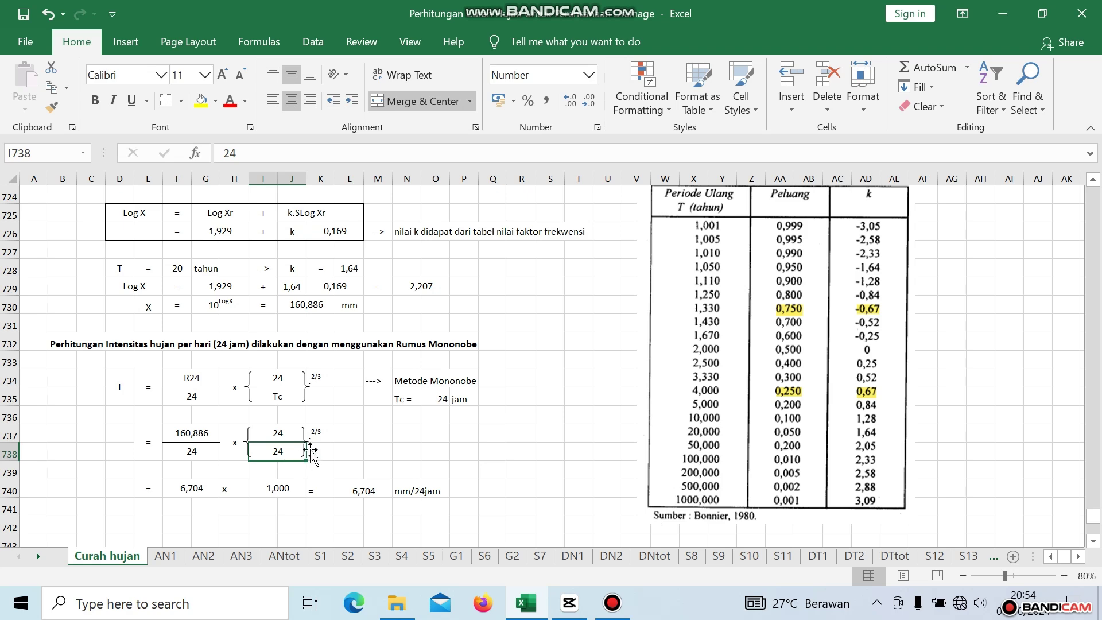
- Check the Mononobe result formulas in F740, I740 and L740 against the fraction terms in rows 737 and 738
{"action": "scroll", "coordinate": [337, 421], "scroll_direction": "down", "scroll_amount": 1}
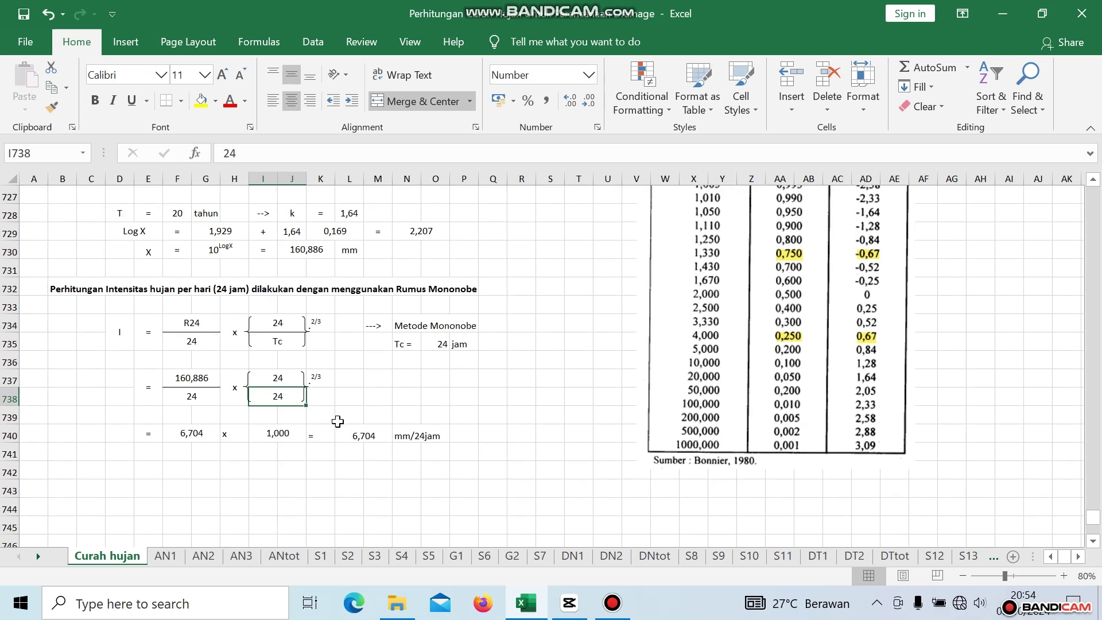
{"action": "left_click", "coordinate": [197, 433]}
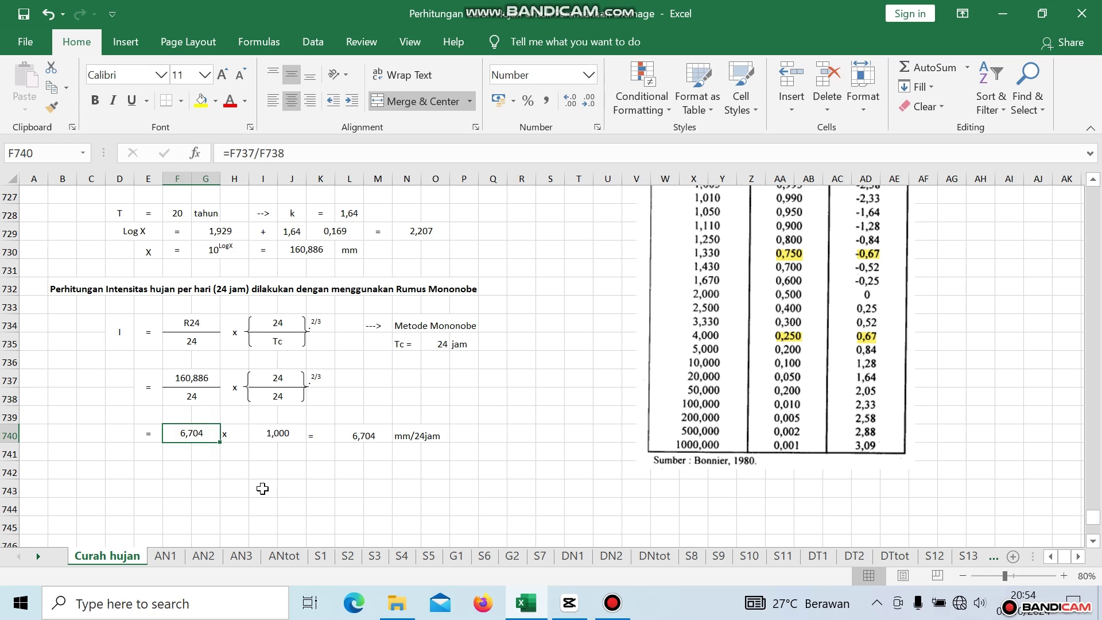
{"action": "left_click", "coordinate": [278, 434]}
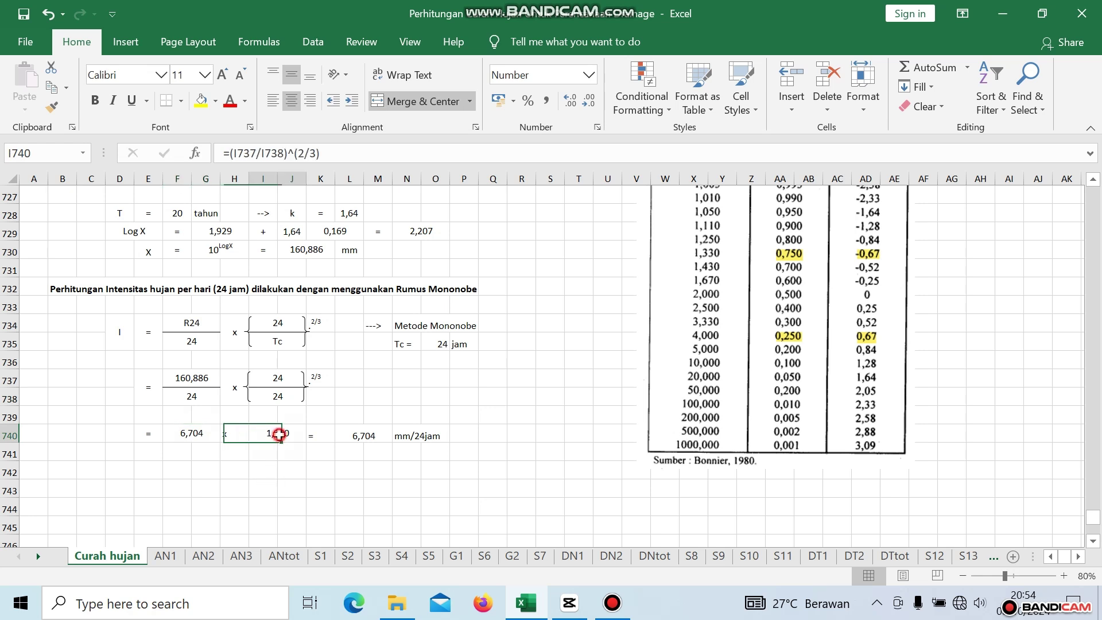
{"action": "left_click", "coordinate": [282, 375]}
{"action": "left_click", "coordinate": [278, 394]}
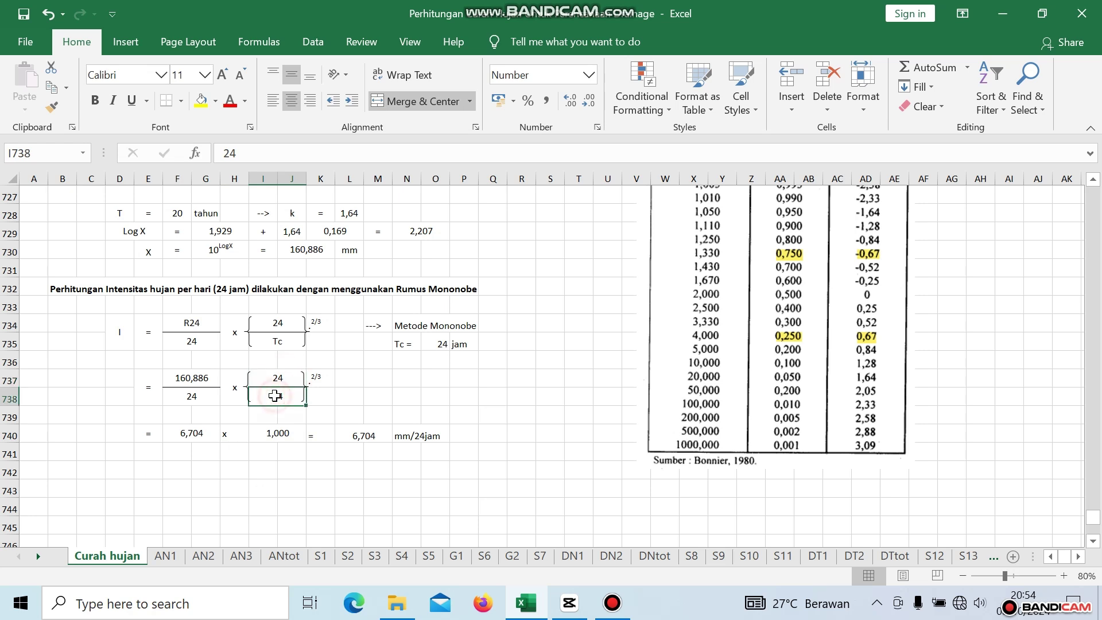
{"action": "left_click", "coordinate": [279, 436]}
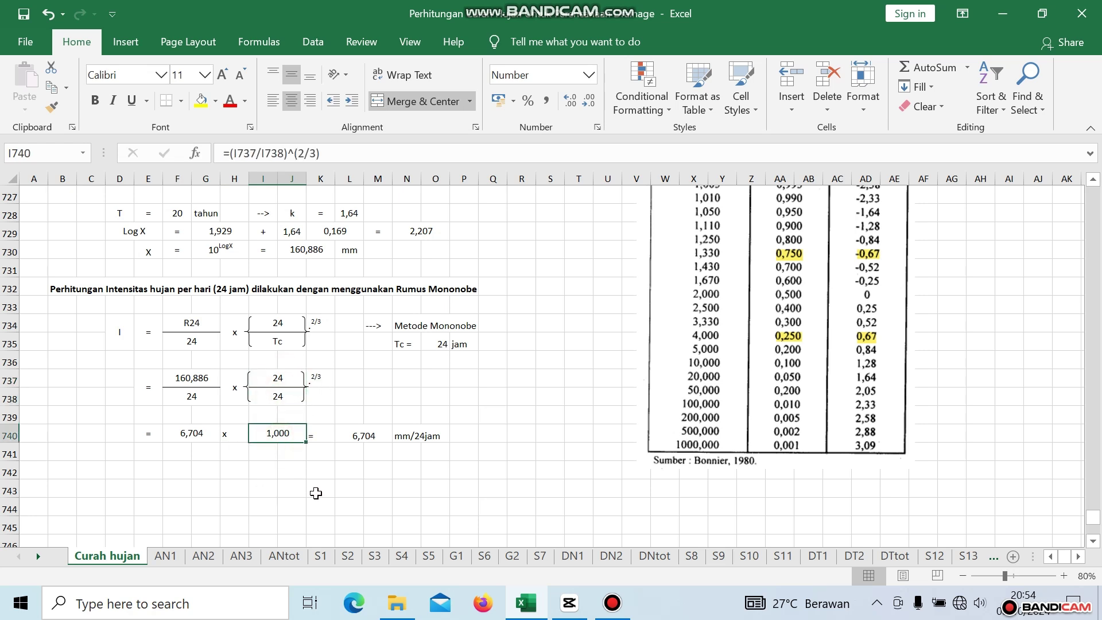
{"action": "left_click", "coordinate": [363, 436]}
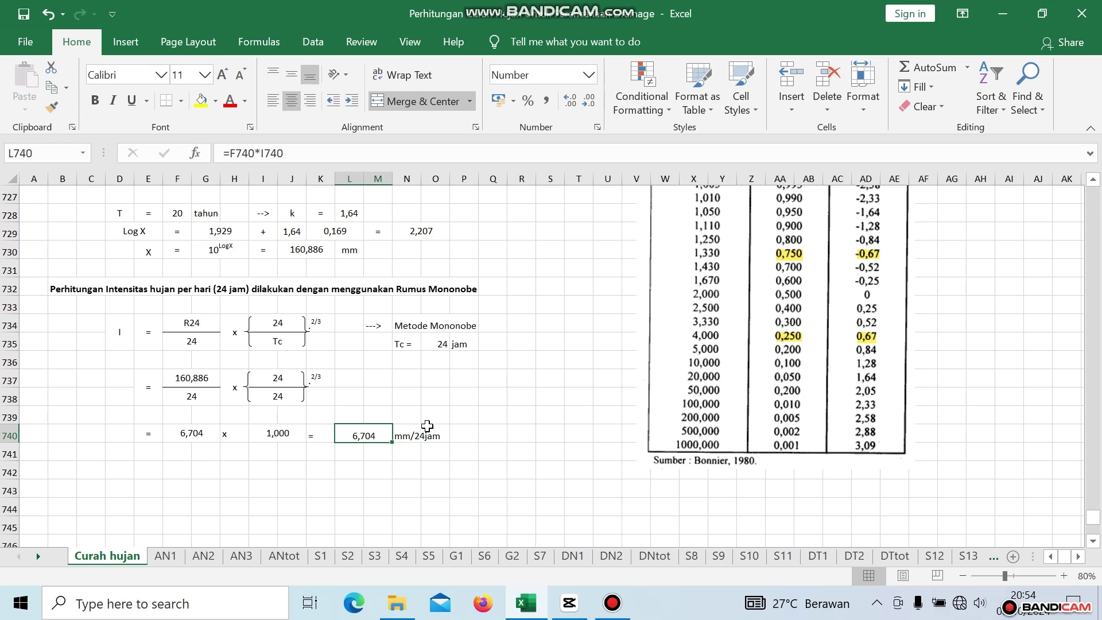
- Review the whole channel rainfall intensity section, from the Log X equation down to the Mononobe result in row 740
{"action": "scroll", "coordinate": [427, 425], "scroll_direction": "up", "scroll_amount": 4}
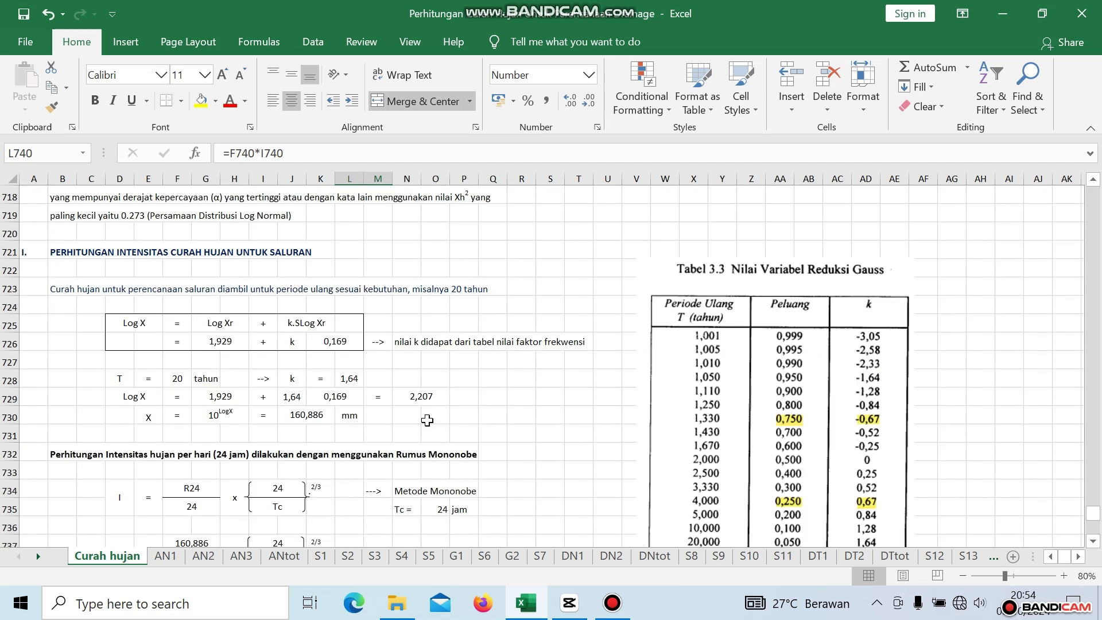
{"action": "scroll", "coordinate": [427, 422], "scroll_direction": "down", "scroll_amount": 4}
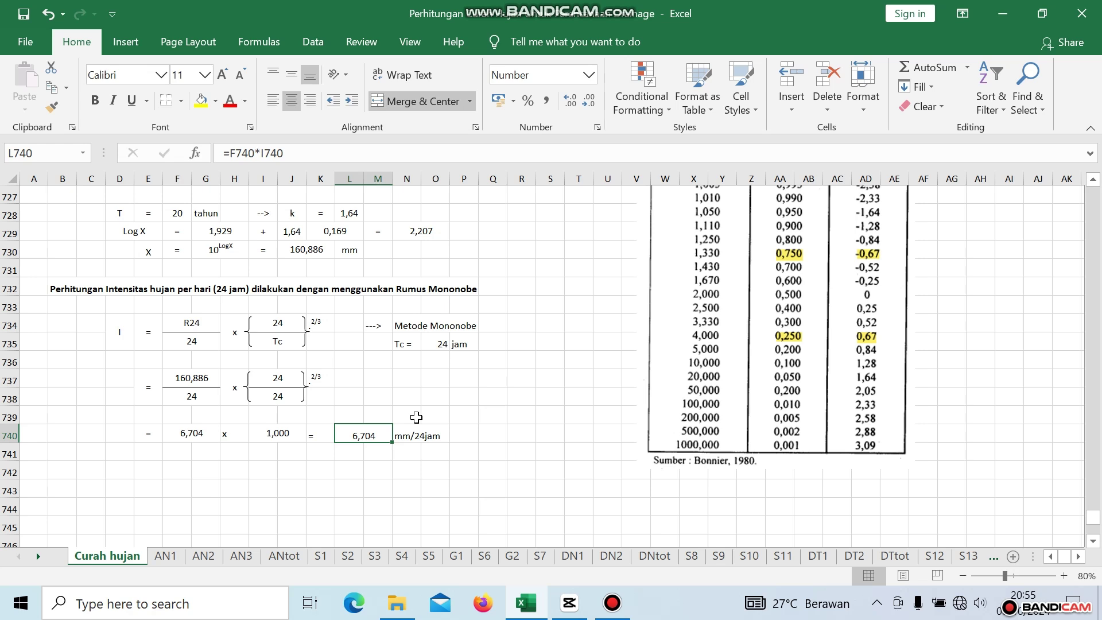
{"action": "scroll", "coordinate": [416, 417], "scroll_direction": "up", "scroll_amount": 3}
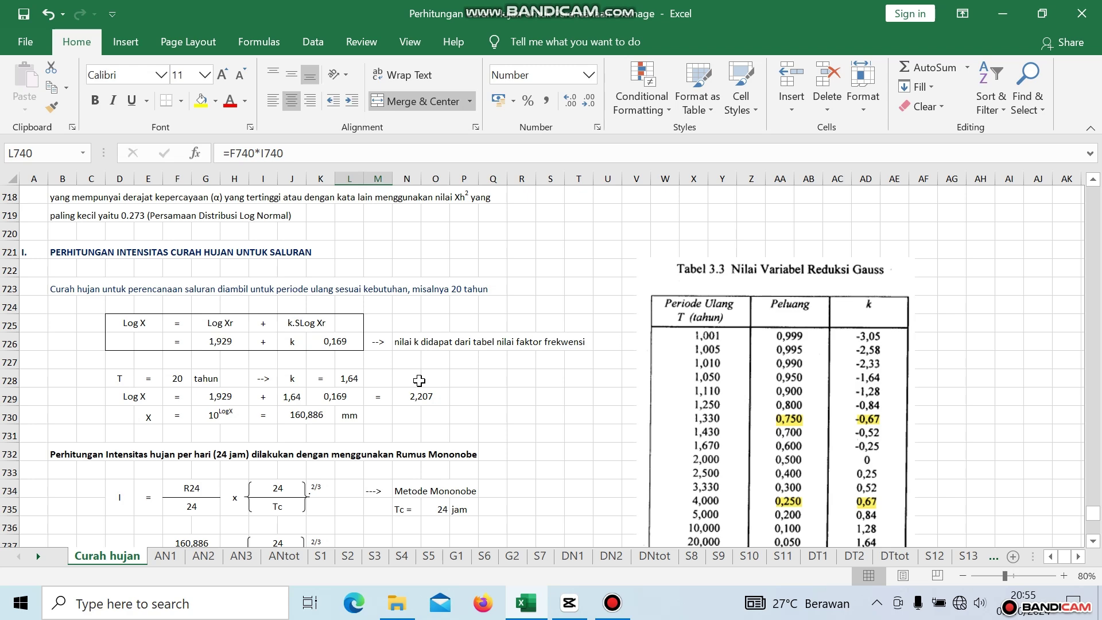
{"action": "scroll", "coordinate": [419, 381], "scroll_direction": "down", "scroll_amount": 3}
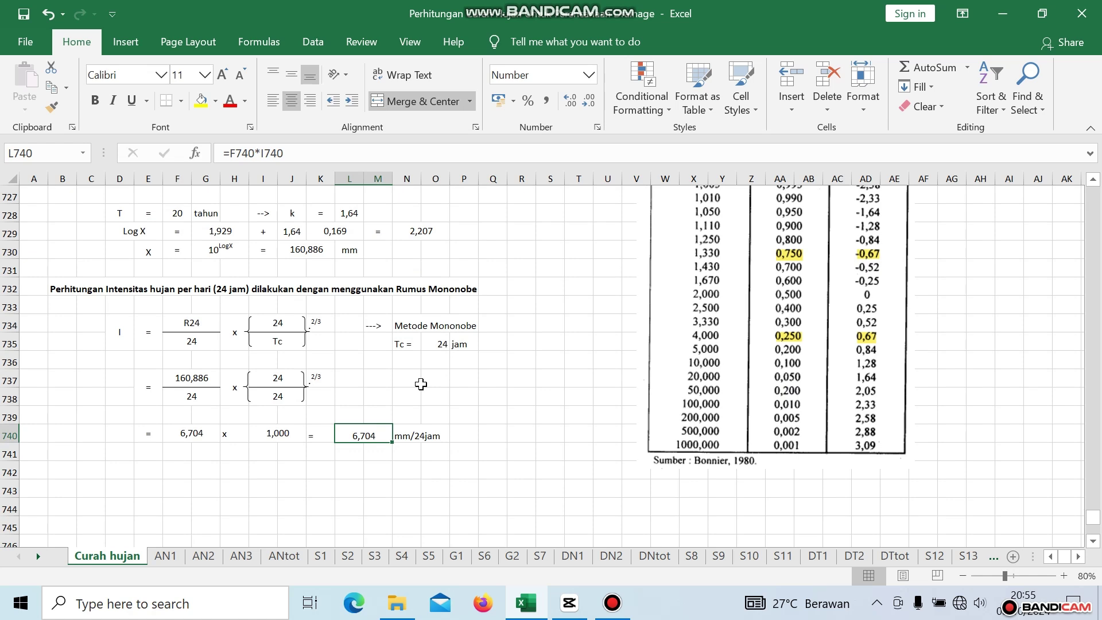
{"action": "left_click", "coordinate": [461, 487]}
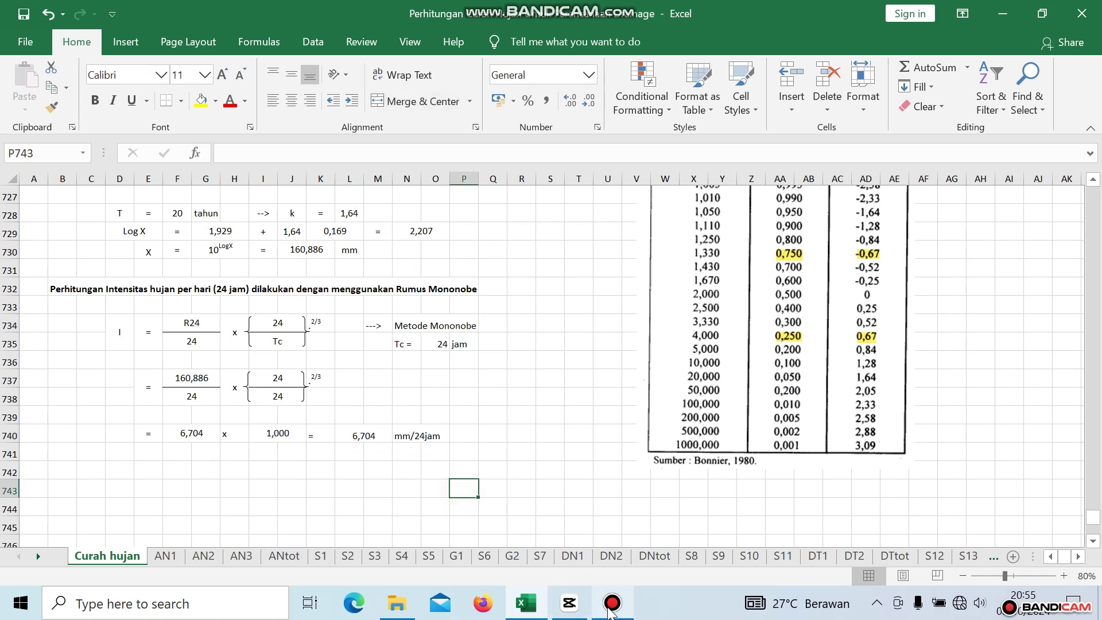
{"action": "left_click", "coordinate": [578, 505]}
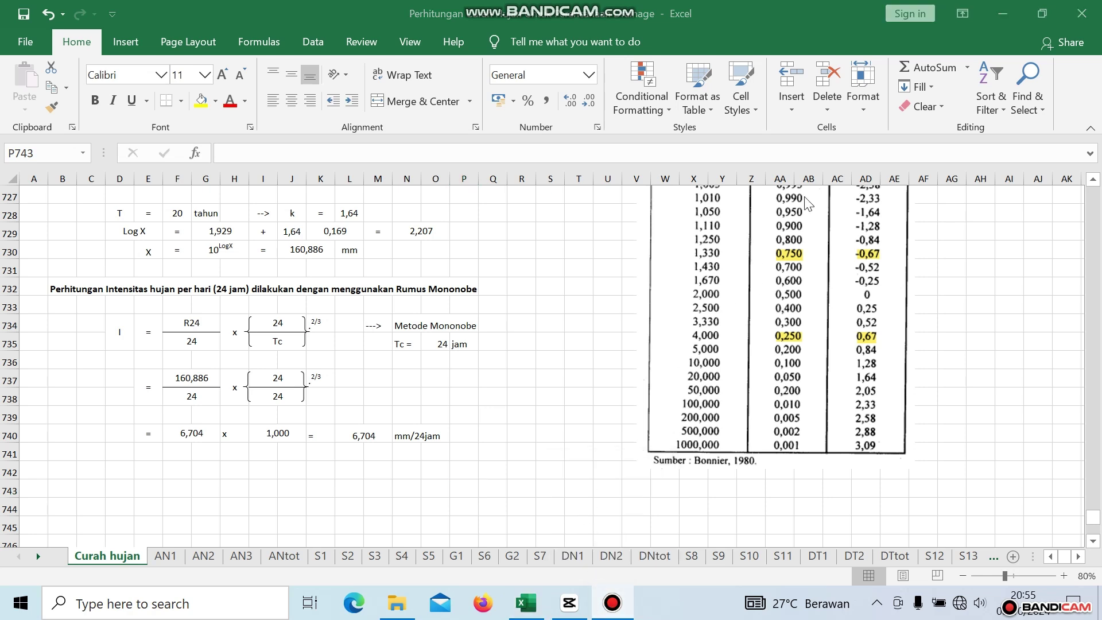